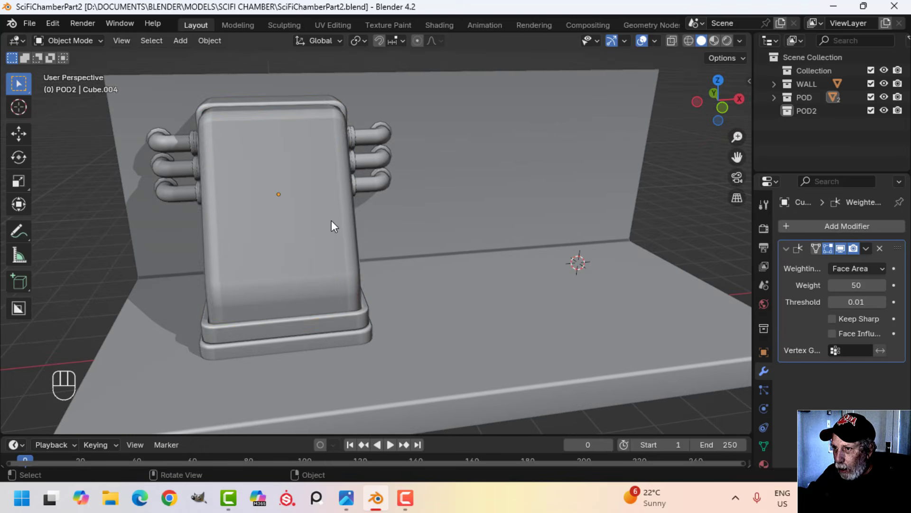
click(360, 224)
key(h)
middle_drag(310, 271, 356, 282)
scroll(348, 292, up, 3)
scroll(318, 249, down, 1)
shift+middle_drag(356, 245, 321, 234)
key(alt+h)
key(alt+a)
Step: Place the 3D cursor on the pod's top surface near its middle
click(369, 175)
shift+right_click(363, 166)
scroll(369, 173, down, 1)
shift+middle_drag(369, 173, 361, 182)
middle_drag(361, 182, 368, 180)
Step: Add a UV sphere with 15 segments at the 3D cursor
key(shift+a)
mouse_move(386, 202)
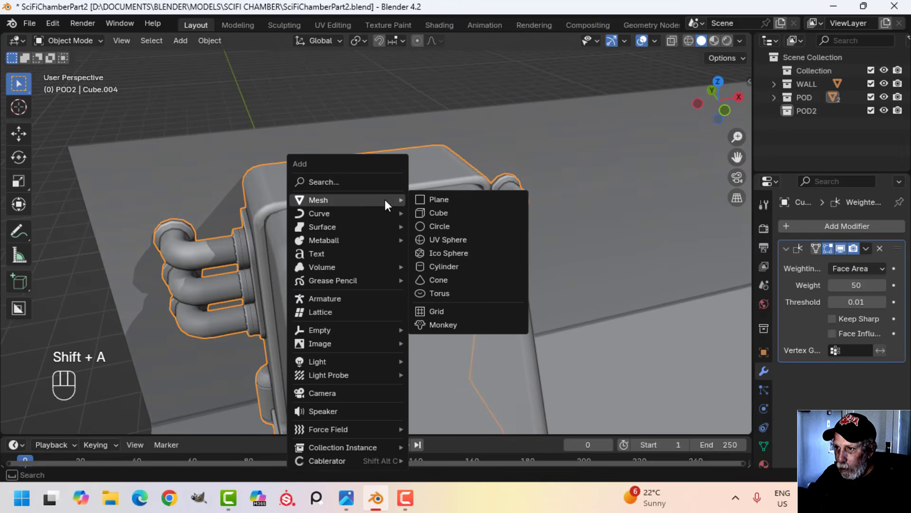
click(446, 238)
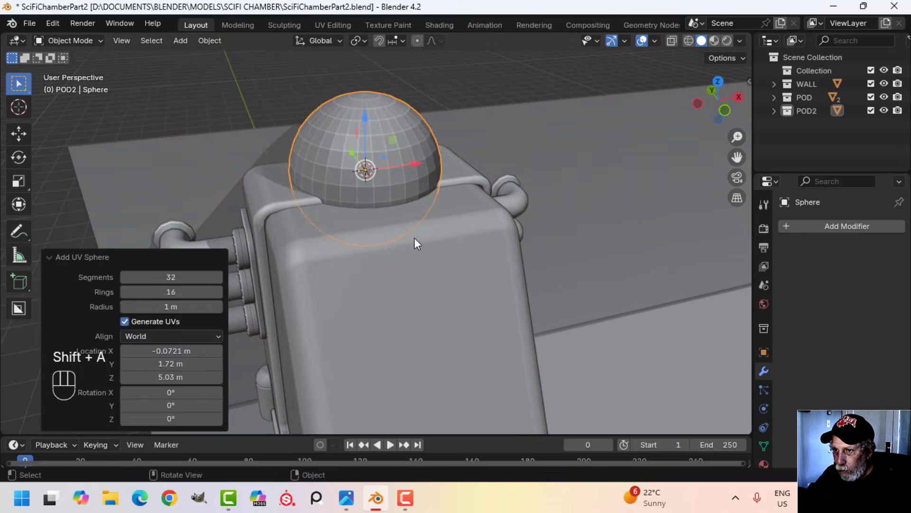
click(175, 277)
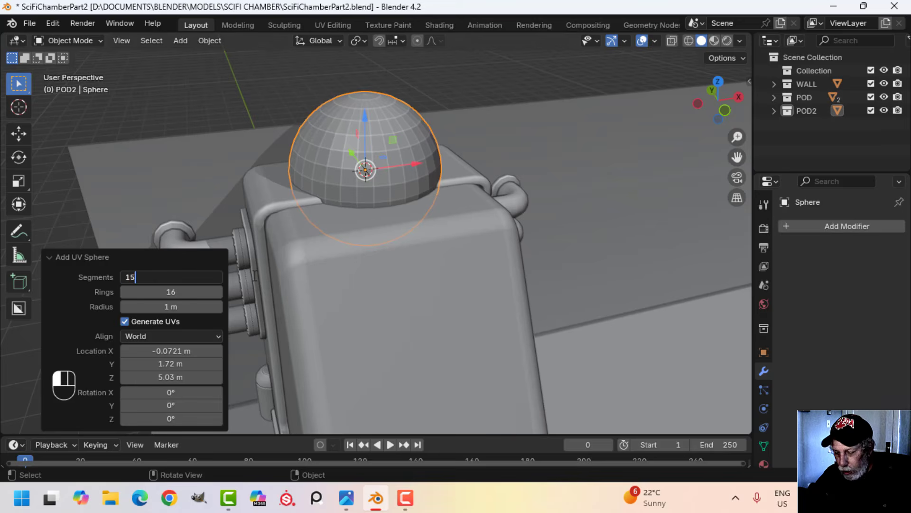
text(15)
key(Return)
Step: Rotate the sphere's mesh 90° about X in Edit Mode and scale it to about 0.227
key(Tab)
middle_drag(426, 229, 328, 206)
key(r)
key(x)
key(9)
key(0)
click(369, 218)
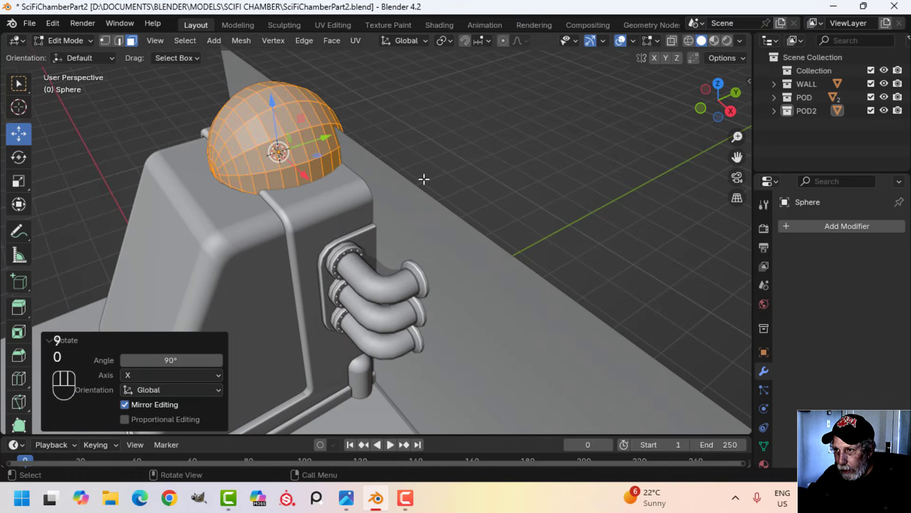
key(s)
click(302, 176)
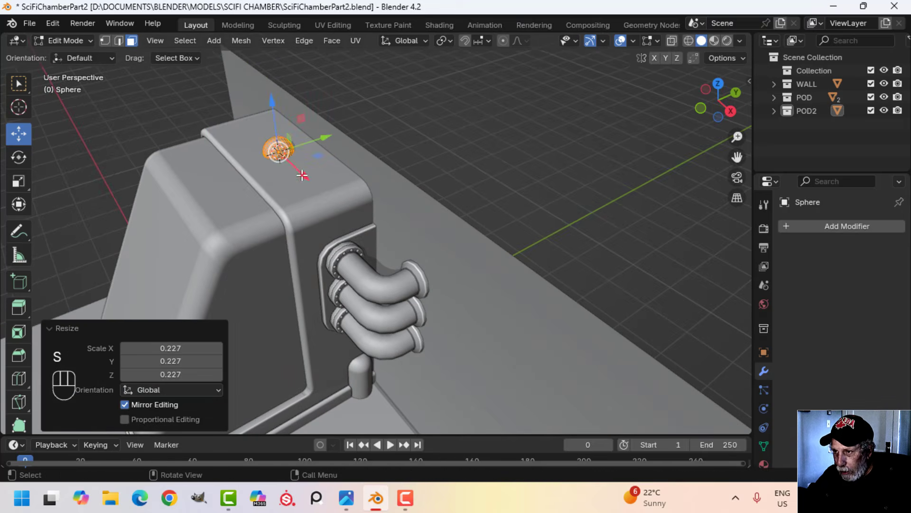
Step: Show the sphere close up in right orthographic wireframe display with nothing selected
key(KP_3)
shift+middle_drag(297, 174, 337, 181)
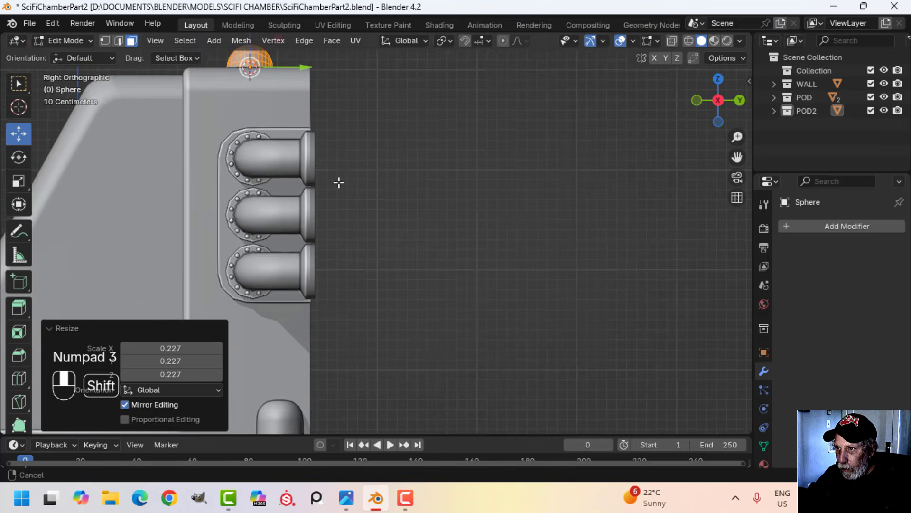
scroll(401, 228, up, 2)
key(z)
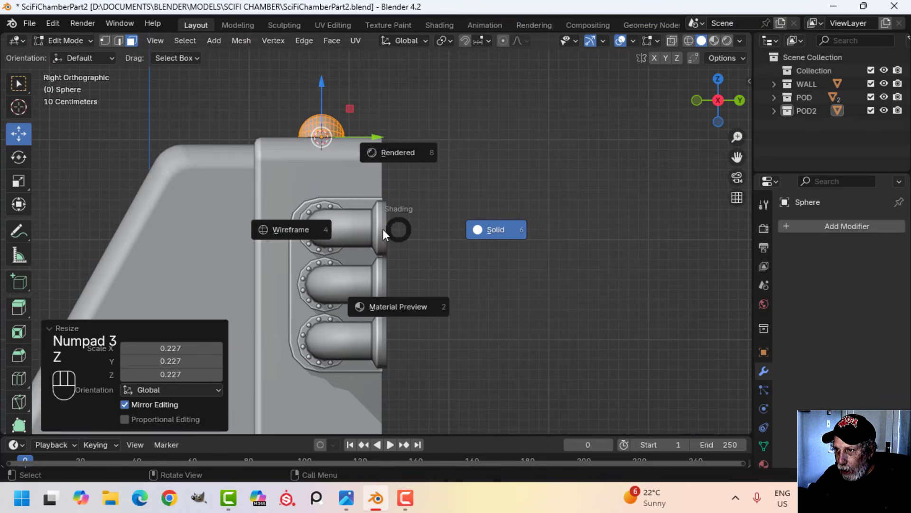
click(302, 230)
scroll(393, 250, up, 3)
shift+middle_drag(362, 191, 389, 261)
scroll(368, 206, up, 1)
key(alt+a)
scroll(386, 251, down, 3)
scroll(390, 236, up, 3)
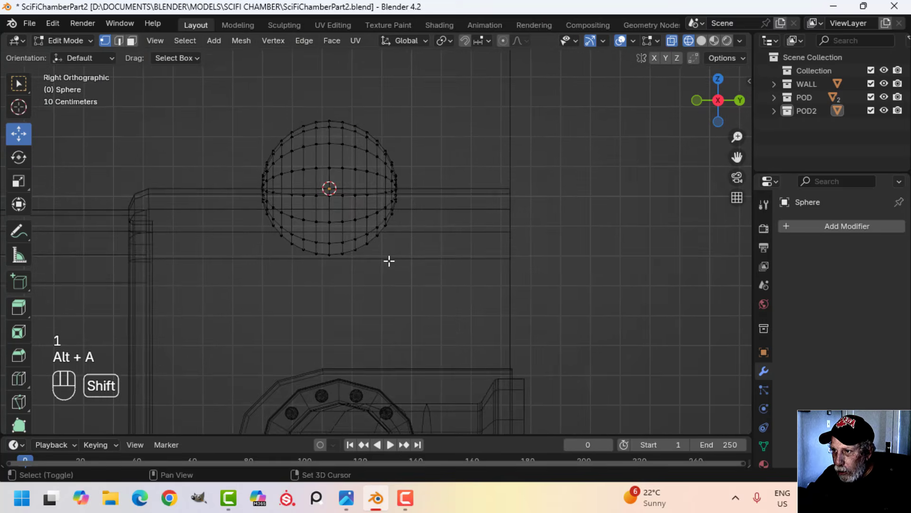
scroll(421, 273, up, 1)
key(b)
drag(420, 268, 205, 198)
scroll(230, 197, up, 3)
shift+middle_drag(230, 198, 318, 218)
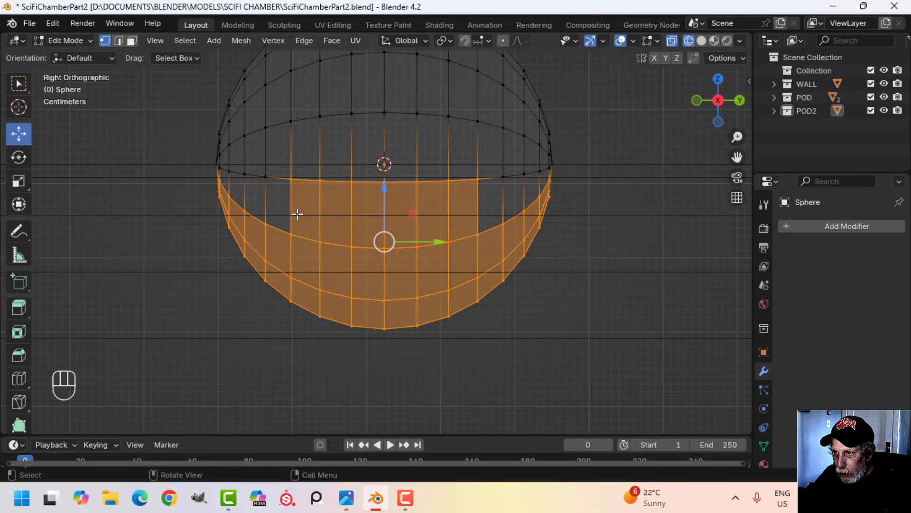
key(alt+a)
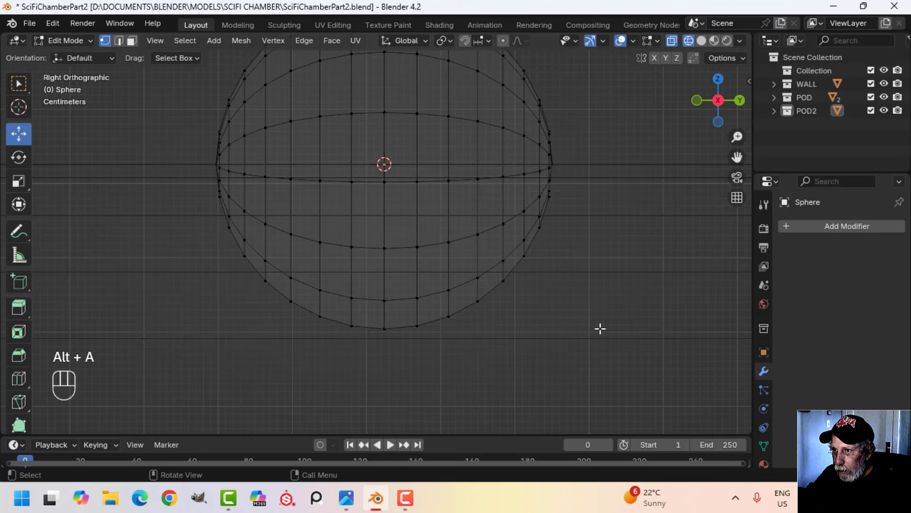
Step: Delete the vertices of the sphere's lower half, leaving a dome, and return to solid shading
key(b)
drag(592, 338, 236, 192)
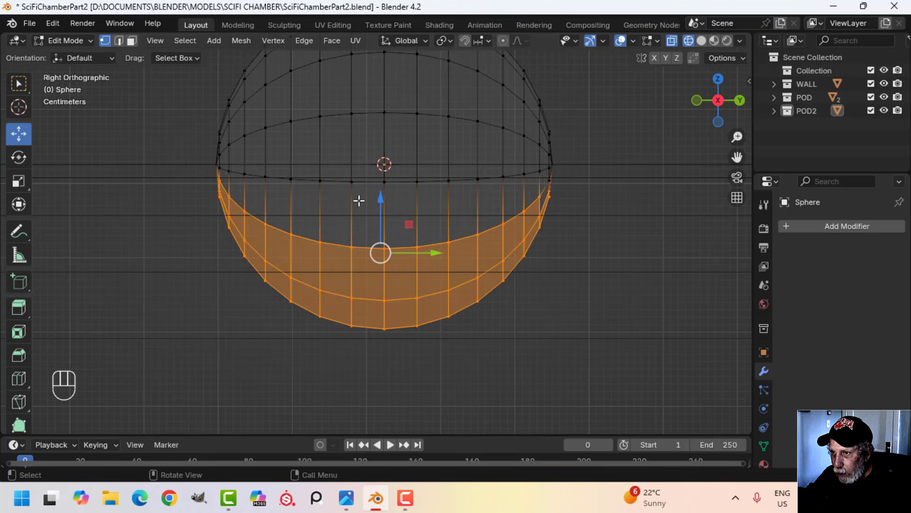
shift+drag(598, 217, 541, 176)
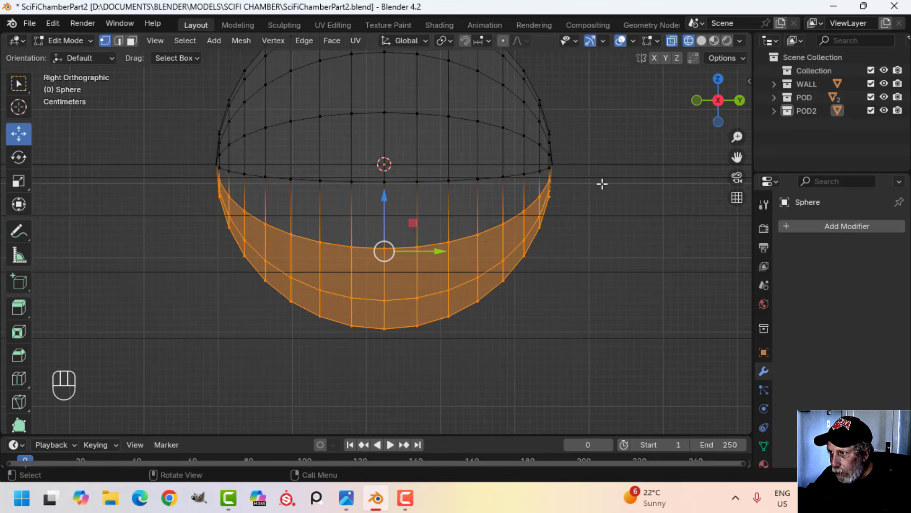
key(x)
click(568, 158)
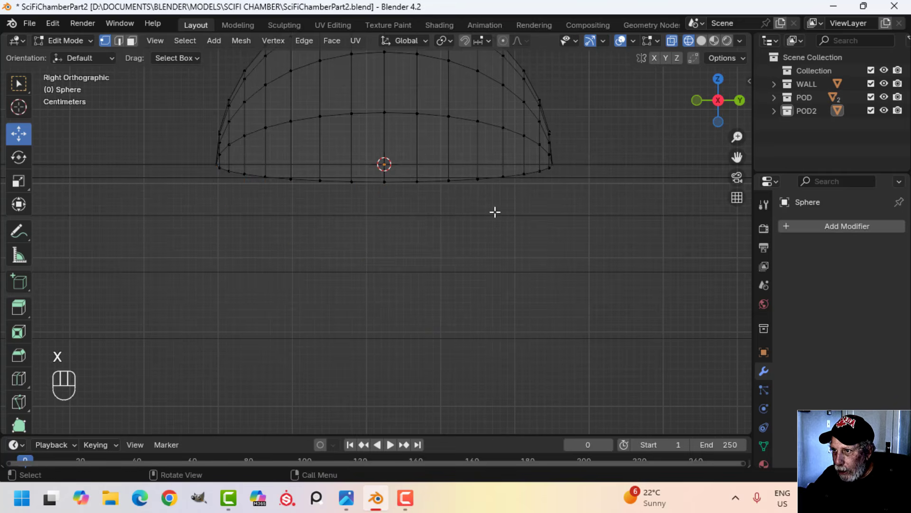
scroll(424, 223, down, 2)
key(z)
click(509, 228)
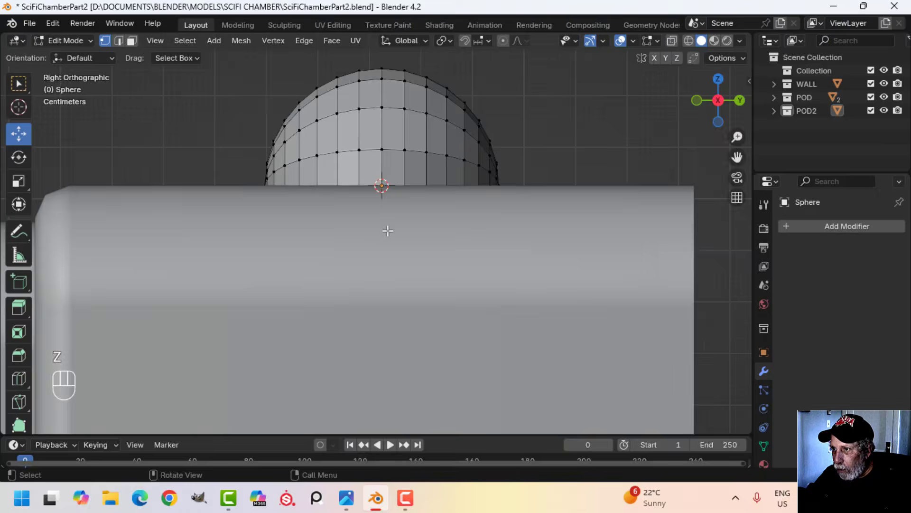
mouse_move(387, 230)
middle_down()
mouse_move(485, 246)
mouse_move(285, 216)
mouse_move(305, 246)
mouse_move(374, 244)
mouse_move(208, 244)
mouse_move(358, 230)
mouse_move(367, 218)
middle_up()
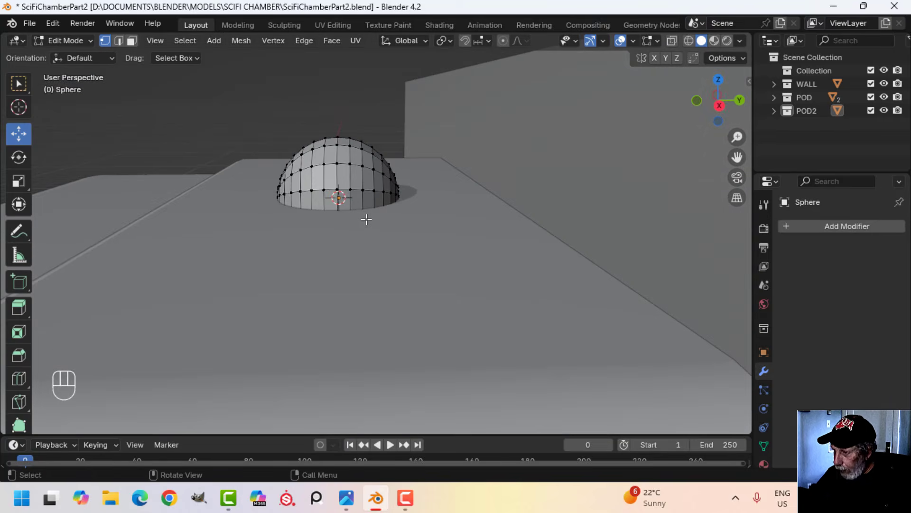
Step: Delete the vertices of the dome's rear half using a right-side wireframe view
key(KP_3)
key(z)
click(254, 218)
key(alt+a)
key(b)
drag(445, 317, 345, 135)
key(x)
click(345, 135)
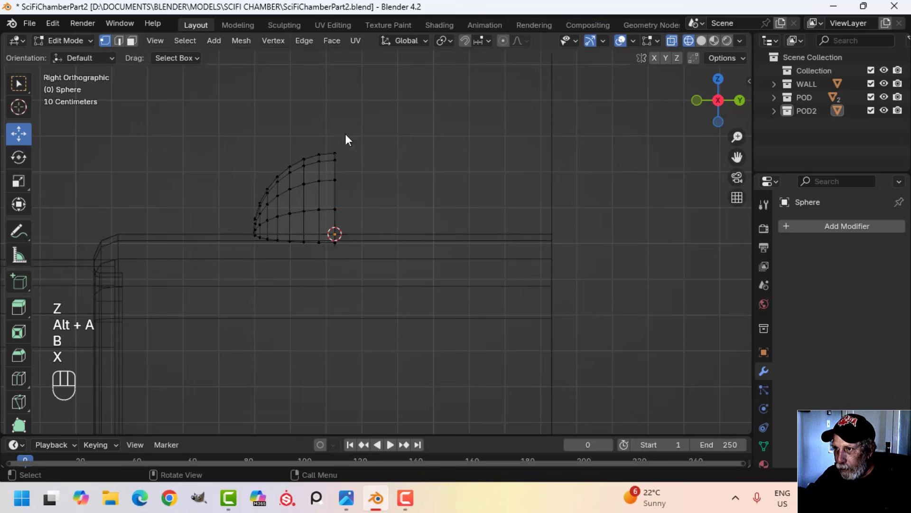
Step: Extrude the quarter-sphere's open rear edge loop backward along Y
alt+shift+click(333, 171)
key(e)
click(398, 192)
key(e)
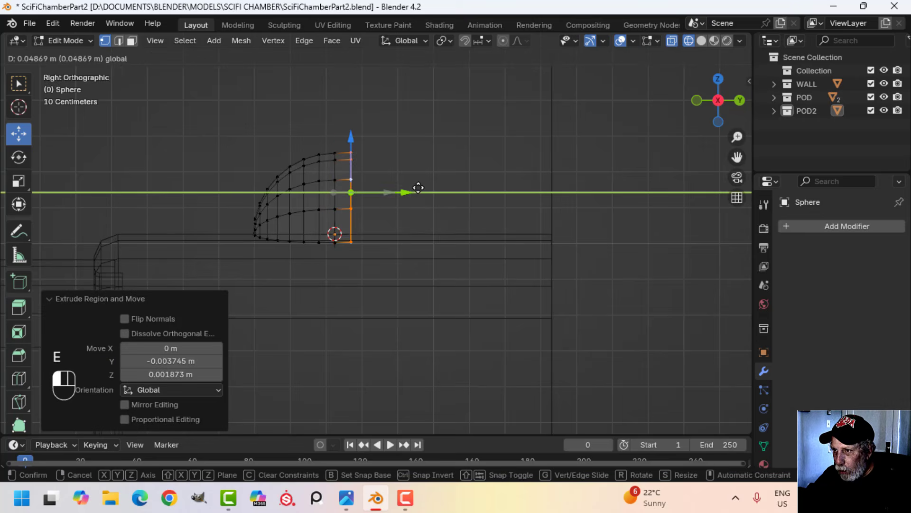
click(465, 185)
Step: Restore solid shading and lower the entire rounded mesh about 0.014 m along Z into the pod's top
key(a)
middle_drag(465, 185, 334, 224)
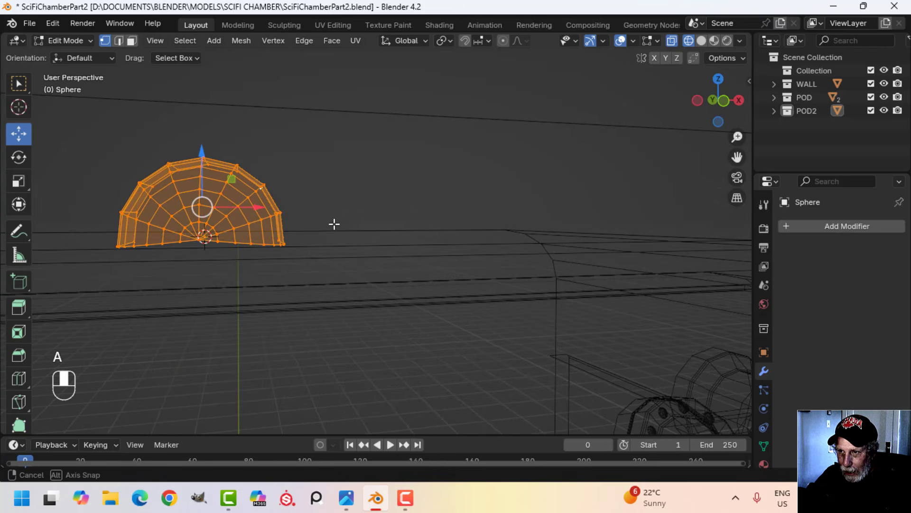
key(z)
click(418, 217)
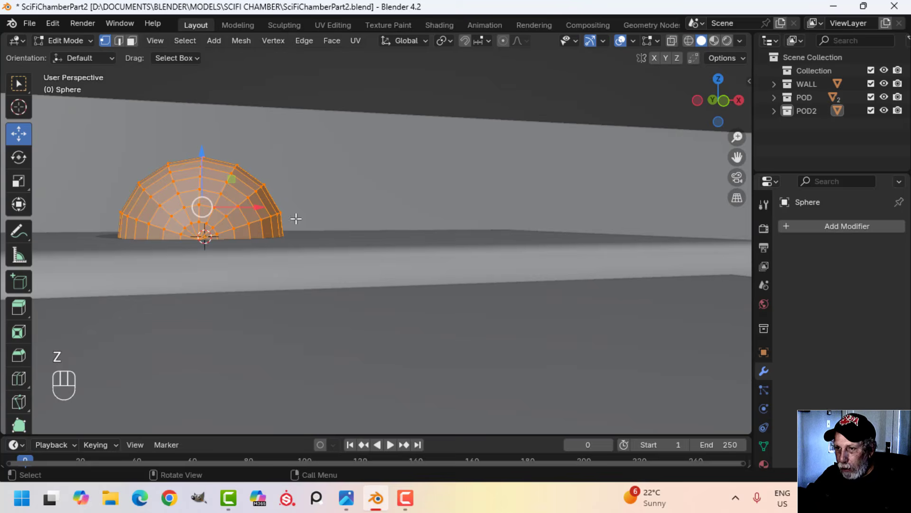
drag(210, 156, 206, 158)
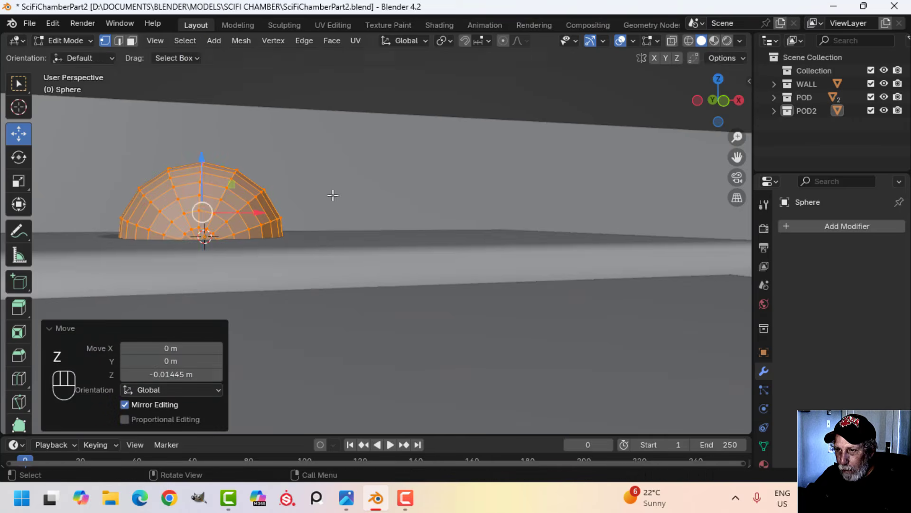
middle_drag(206, 159, 320, 236)
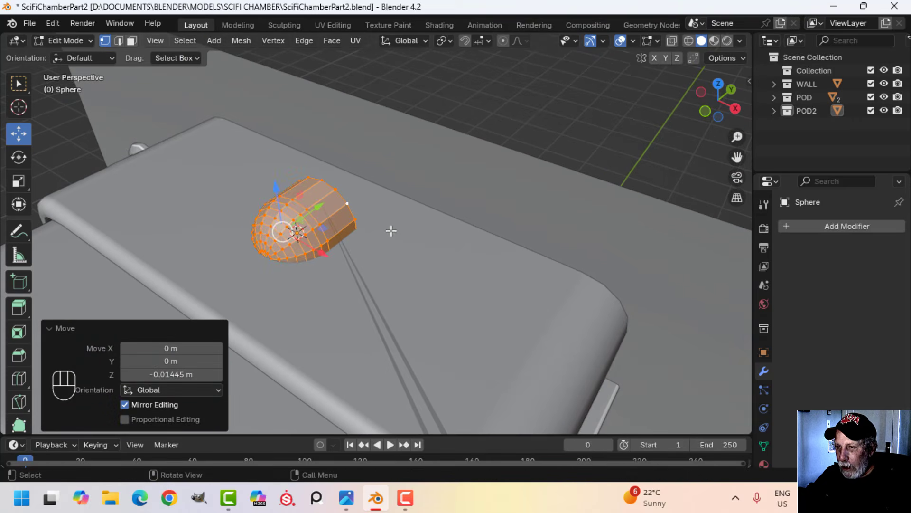
Step: Scale the rounded mesh down and move it along X and about -0.236 m along Y toward the pod top's front corner
key(s)
click(323, 236)
drag(317, 252, 214, 226)
drag(235, 166, 189, 177)
middle_drag(237, 182, 195, 193)
scroll(195, 194, up, 2)
shift+middle_drag(290, 189, 351, 241)
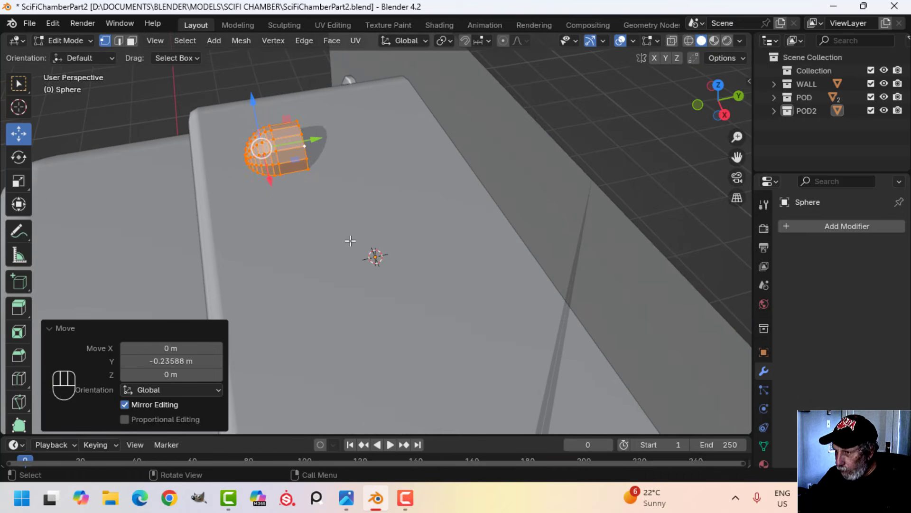
Step: Snap the 3D cursor to the selected rounded mesh
key(KP_1)
scroll(340, 233, down, 2)
shift+middle_drag(273, 245, 346, 203)
scroll(346, 204, up, 1)
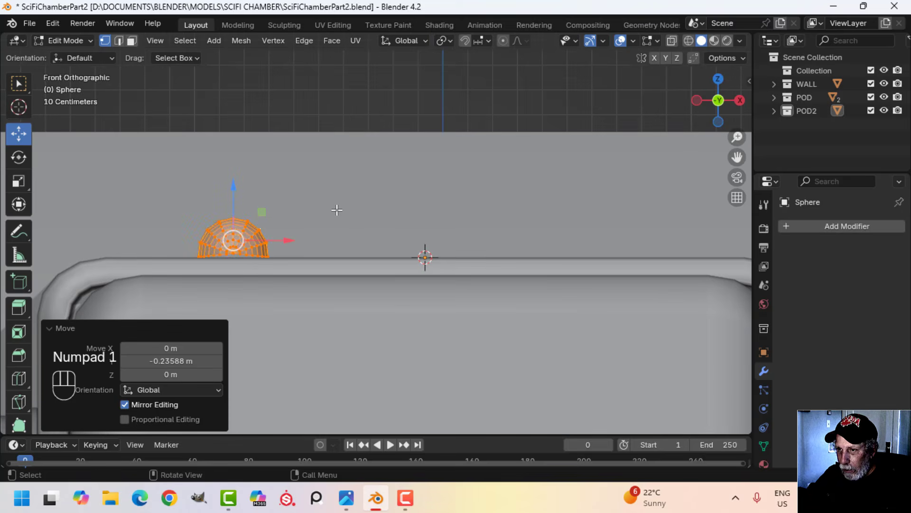
key(shift+s)
click(340, 287)
middle_drag(340, 287, 287, 231)
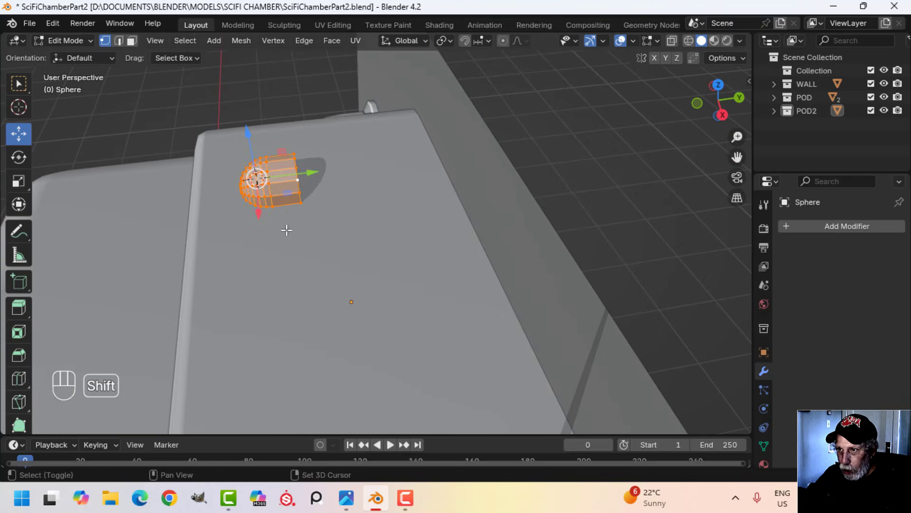
Step: Duplicate the rounded end, rotate the copy 180° about Z, and move it back along Y to face the original
key(shift+d)
text(rz)
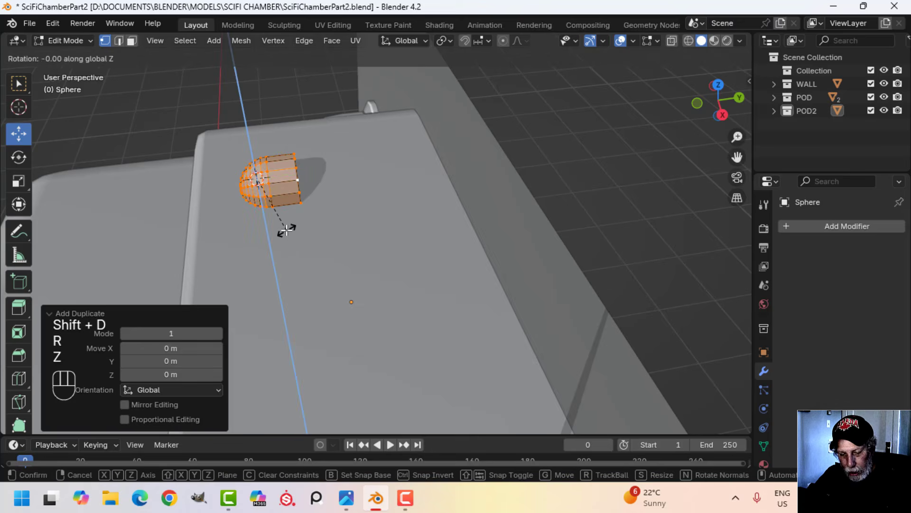
text(18)
text(0)
key(Return)
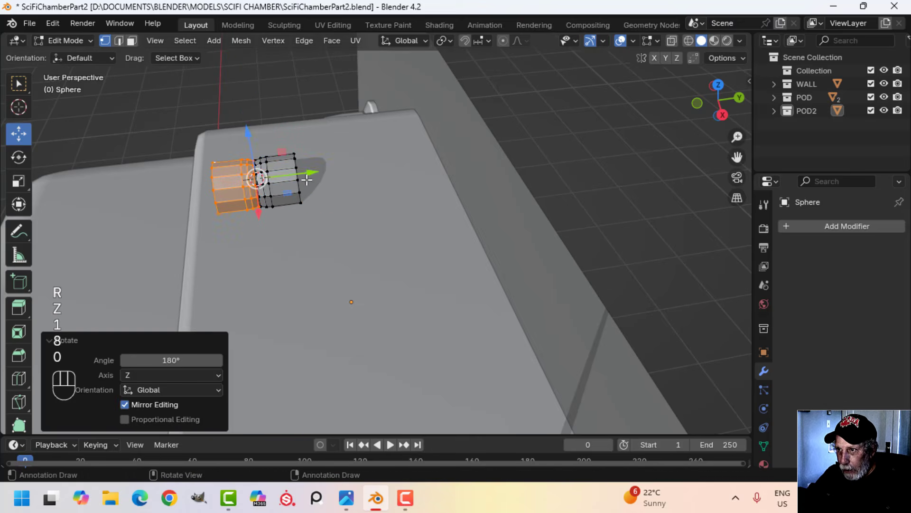
drag(307, 179, 454, 158)
Step: Bridge the facing open edge loops of the two rounded ends into one capsule
key(alt+a)
middle_drag(336, 203, 349, 183)
alt+click(355, 170)
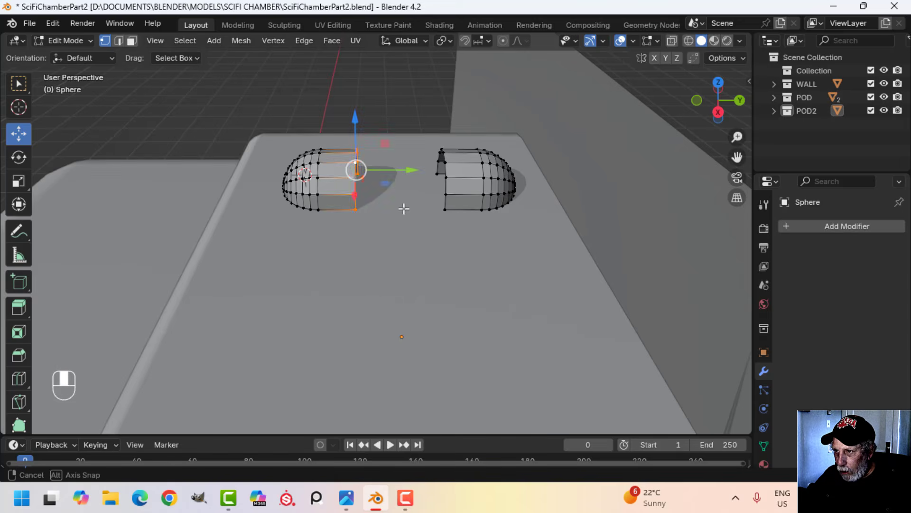
middle_drag(403, 206, 288, 202)
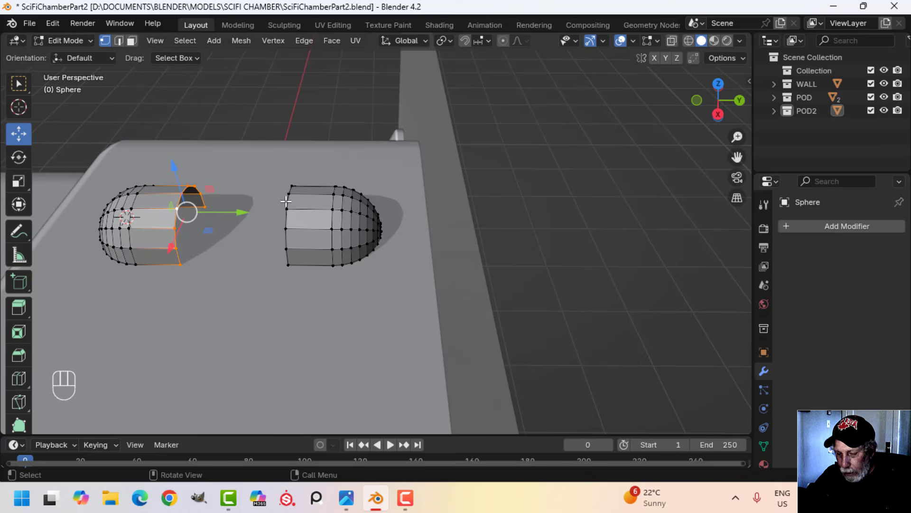
alt+shift+click(291, 200)
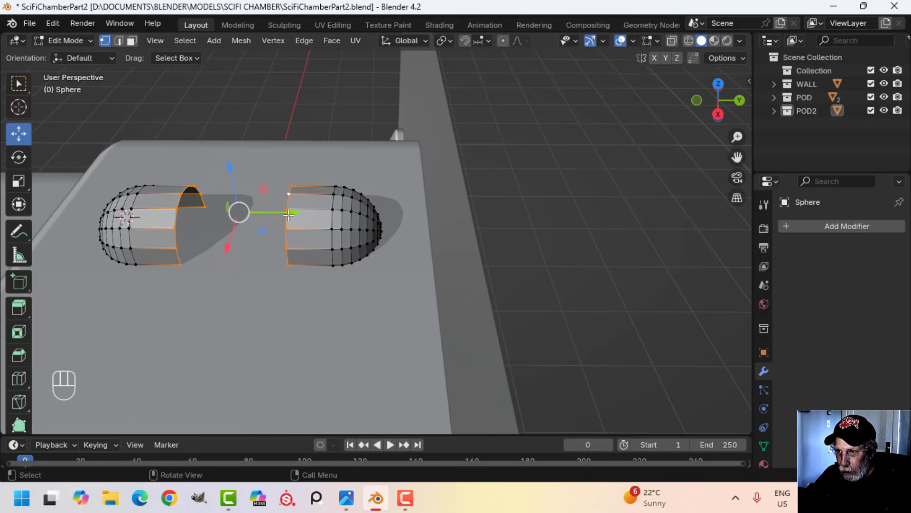
middle_drag(261, 230, 308, 227)
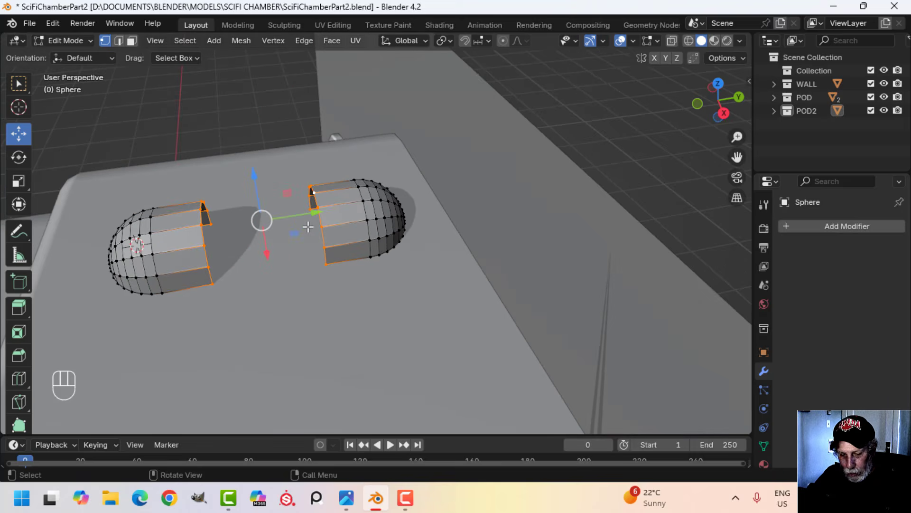
key(ctrl+e)
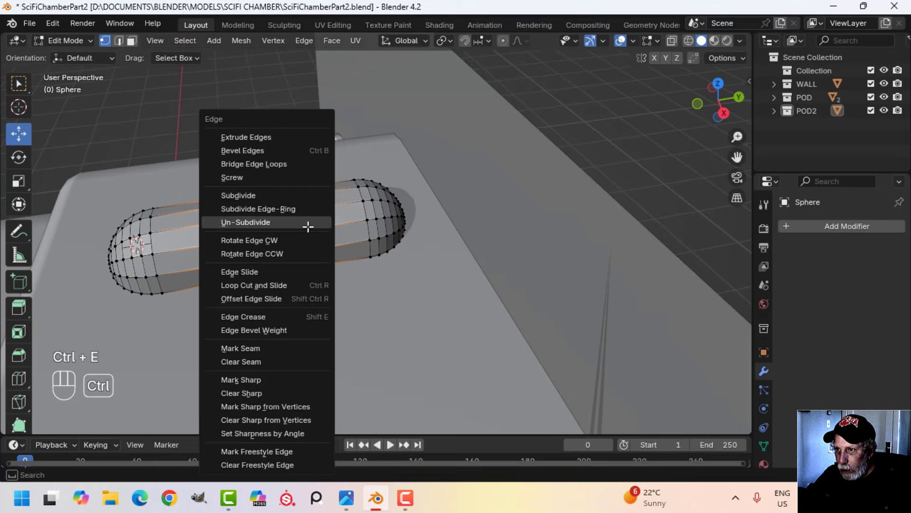
click(273, 167)
key(alt+a)
shift+middle_drag(258, 248, 283, 236)
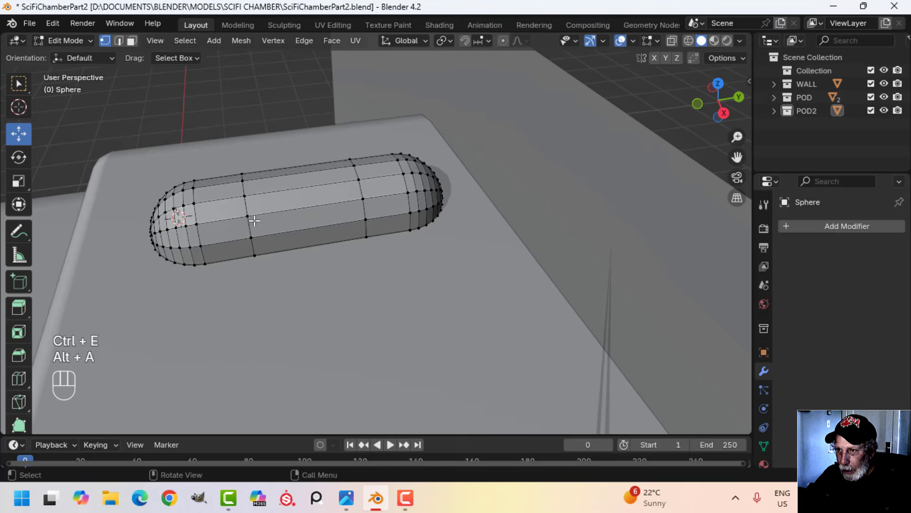
alt+click(242, 208)
alt+shift+click(362, 192)
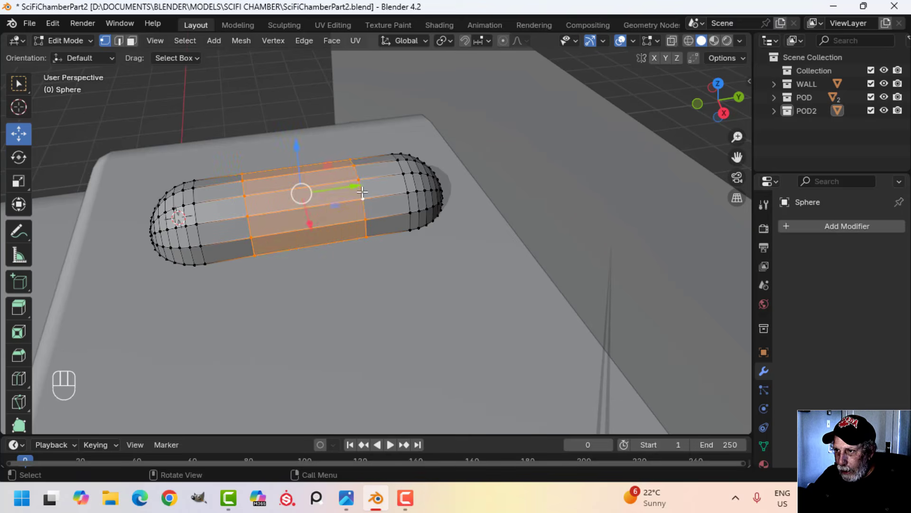
key(x)
key(Escape)
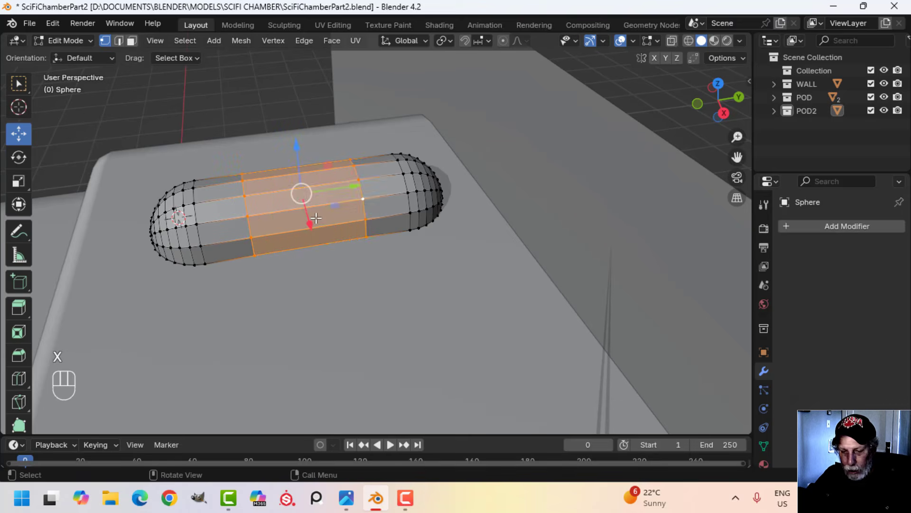
Step: Dissolve the two intermediate edge loops across the capsule's middle section
key(2)
key(alt+a)
alt+shift+click(245, 210)
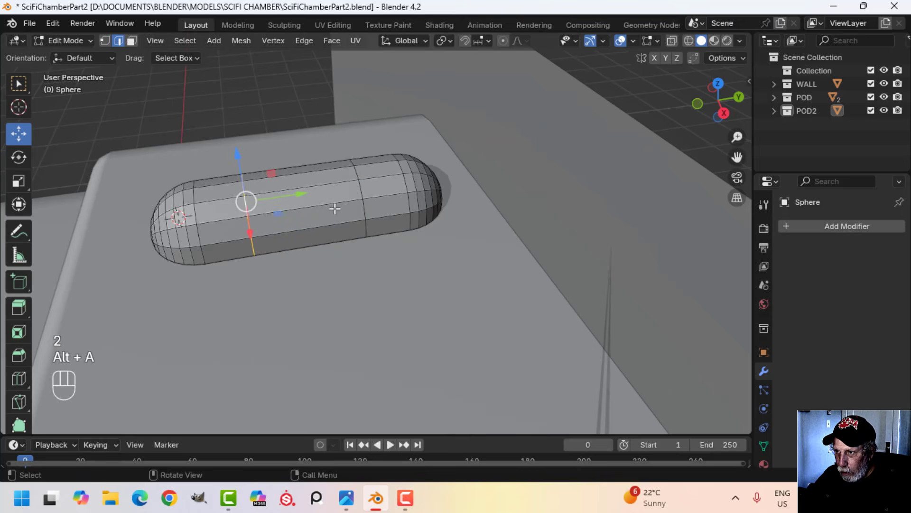
alt+shift+click(359, 192)
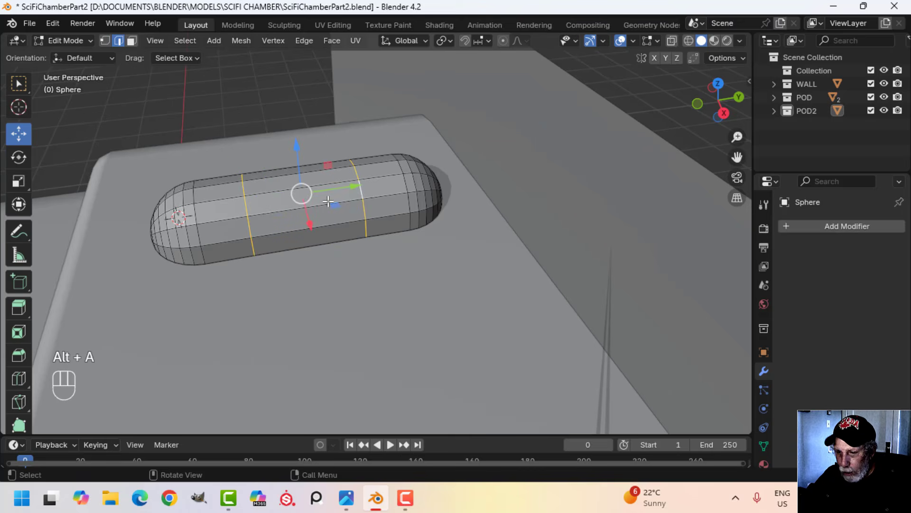
key(x)
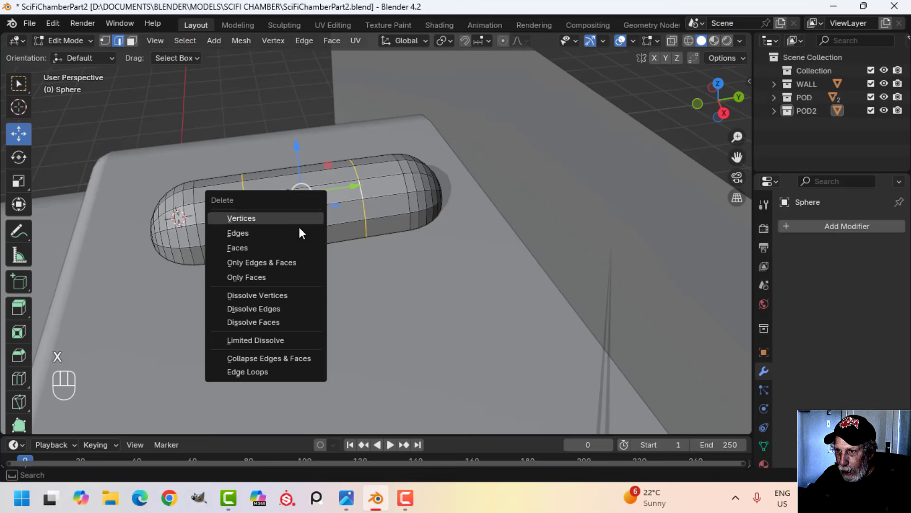
click(274, 309)
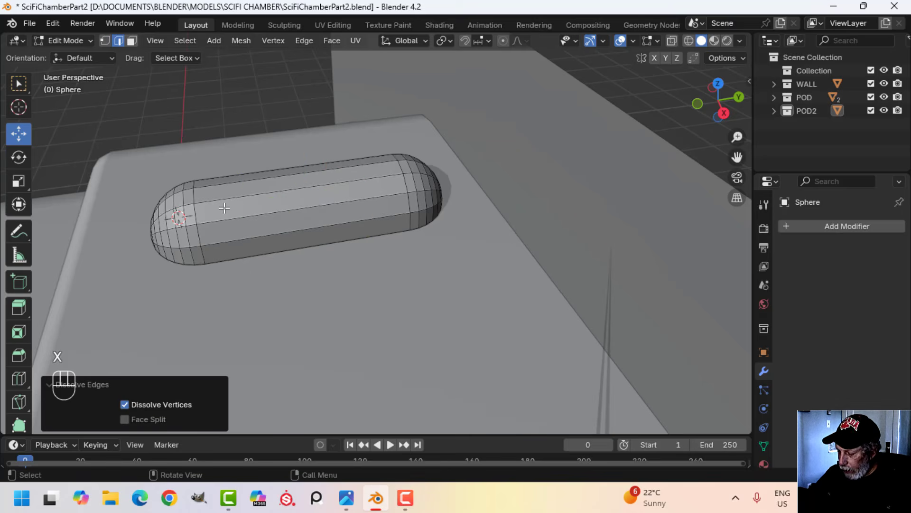
Step: Lengthen the capsule by selecting its front rounded end, including hidden geometry, and moving it slightly forward along Y
key(KP_7)
scroll(224, 208, down, 5)
shift+middle_drag(360, 253, 258, 185)
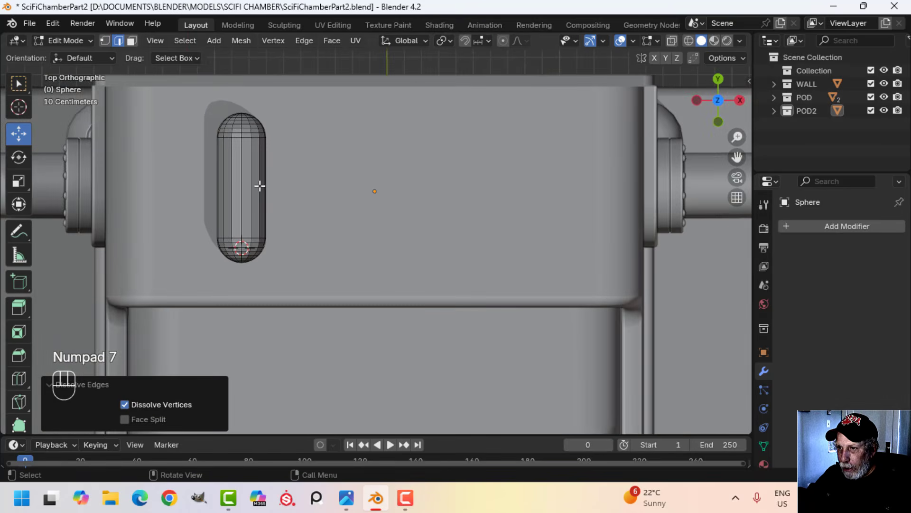
key(z)
click(188, 188)
key(b)
drag(163, 199, 285, 277)
drag(245, 196, 244, 210)
Step: Move the whole capsule about -0.101 m along X toward the pod top's side edge
key(a)
drag(292, 192, 275, 186)
key(z)
click(388, 189)
middle_drag(388, 189, 332, 216)
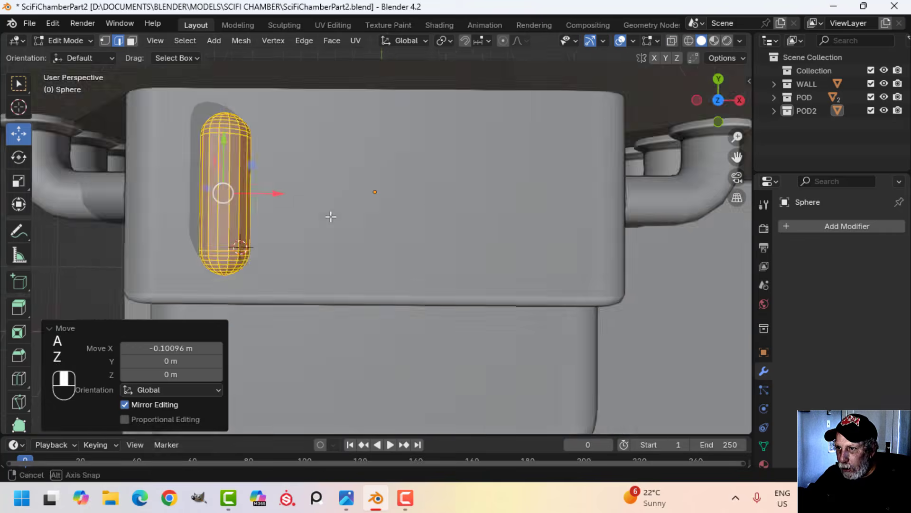
Step: Apply smooth shading to the capsule object
key(Tab)
right_click(244, 193)
click(243, 192)
scroll(243, 193, down, 3)
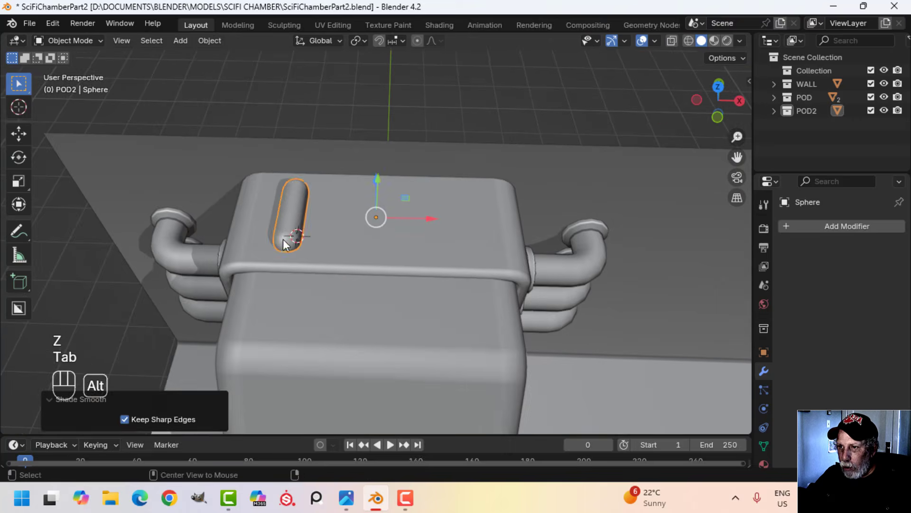
key(alt+a)
Step: Lower the capsule mesh about 0.034 m along Z so it sinks into the pod top
middle_drag(244, 192, 341, 211)
scroll(328, 235, up, 2)
key(Tab)
scroll(332, 241, up, 3)
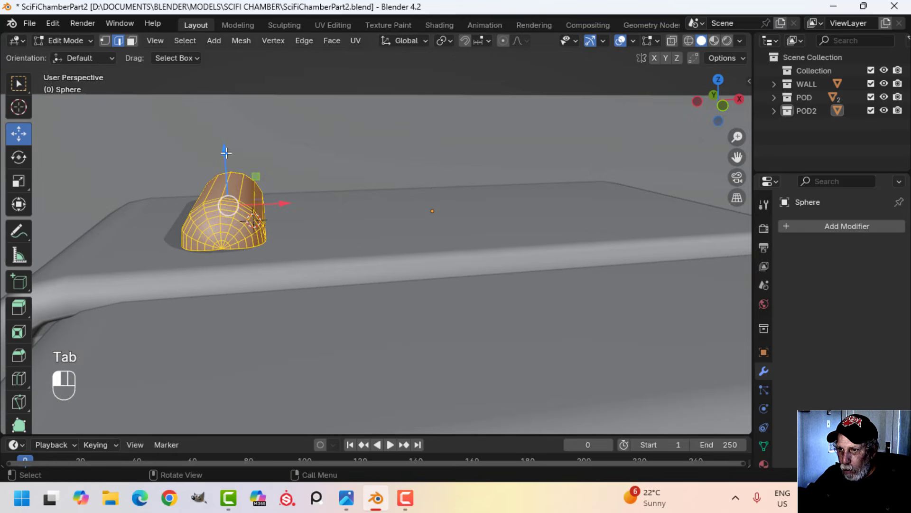
drag(226, 153, 229, 166)
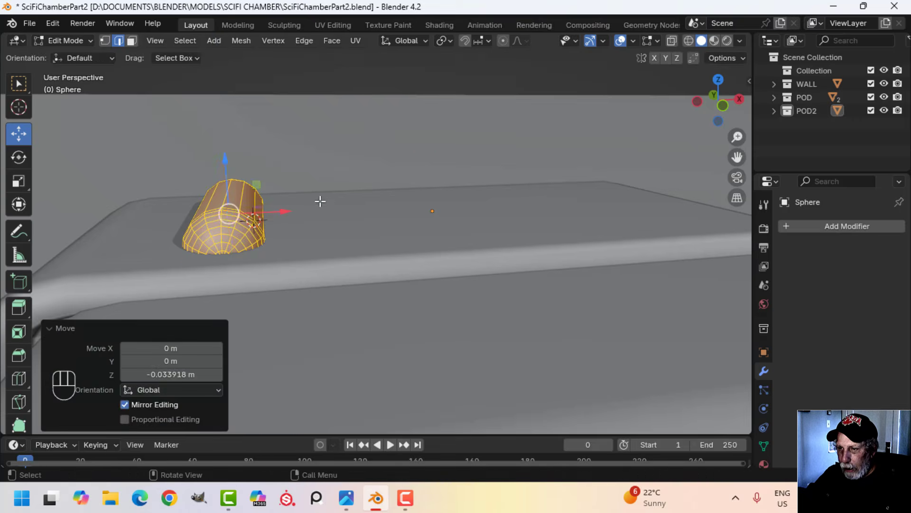
key(Tab)
scroll(320, 206, down, 3)
key(alt+a)
Step: Snap the 3D cursor to the large top face of the pod frame
middle_drag(320, 206, 323, 175)
click(353, 185)
key(Tab)
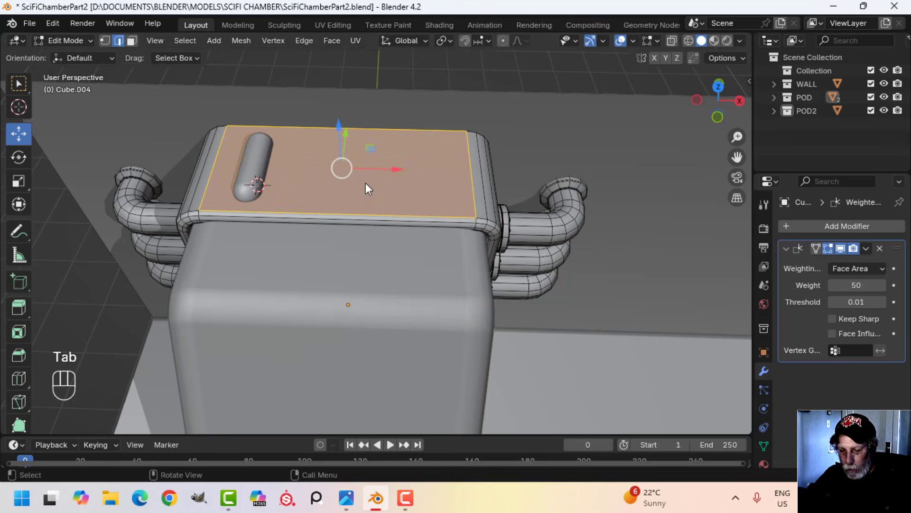
key(alt+a)
key(3)
click(355, 179)
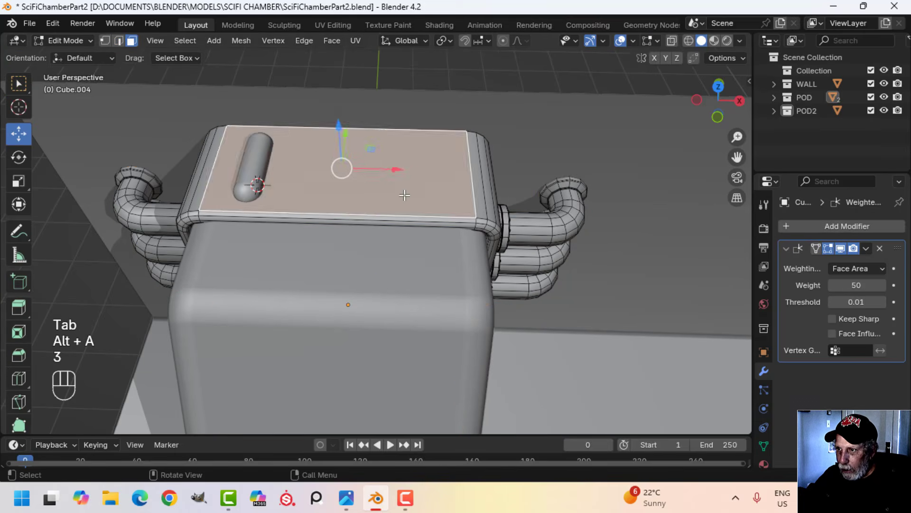
middle_drag(355, 179, 280, 164)
key(shift+s)
click(376, 271)
key(Tab)
Step: Add an Array modifier with a count of 3 to the capsule
click(280, 164)
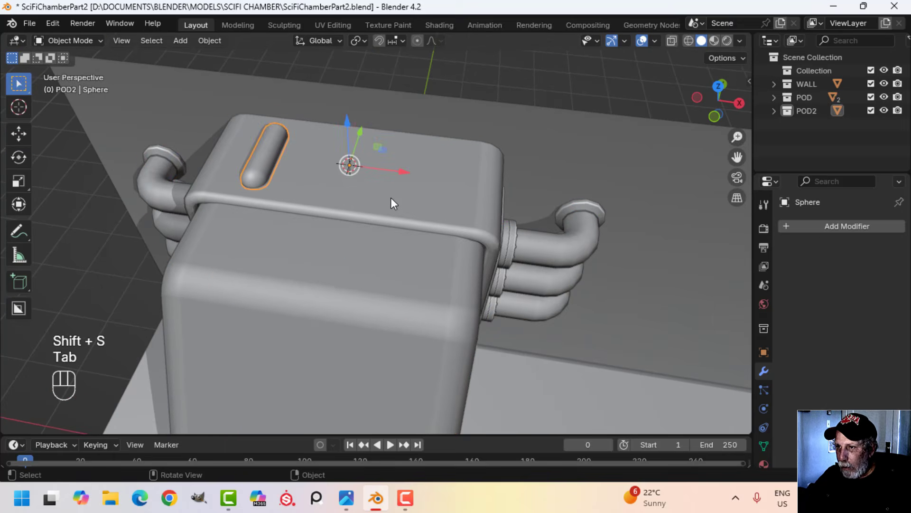
click(812, 227)
mouse_move(808, 226)
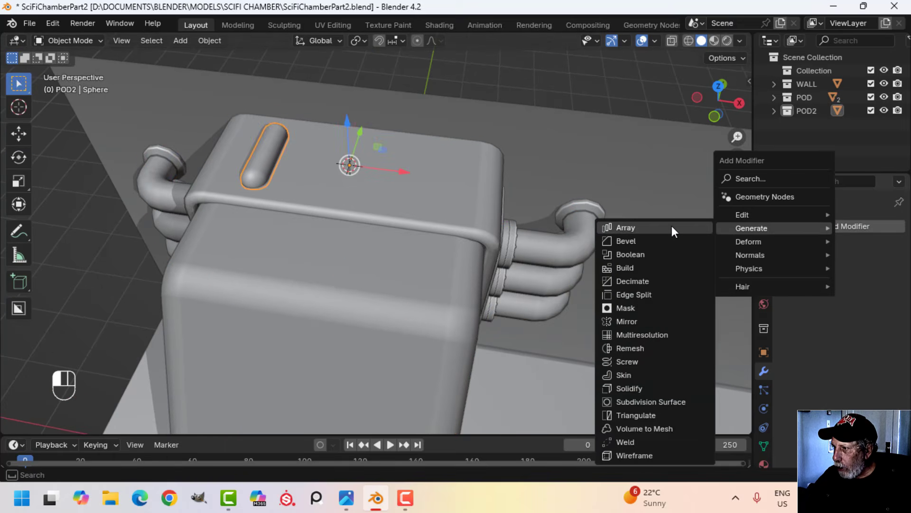
click(657, 227)
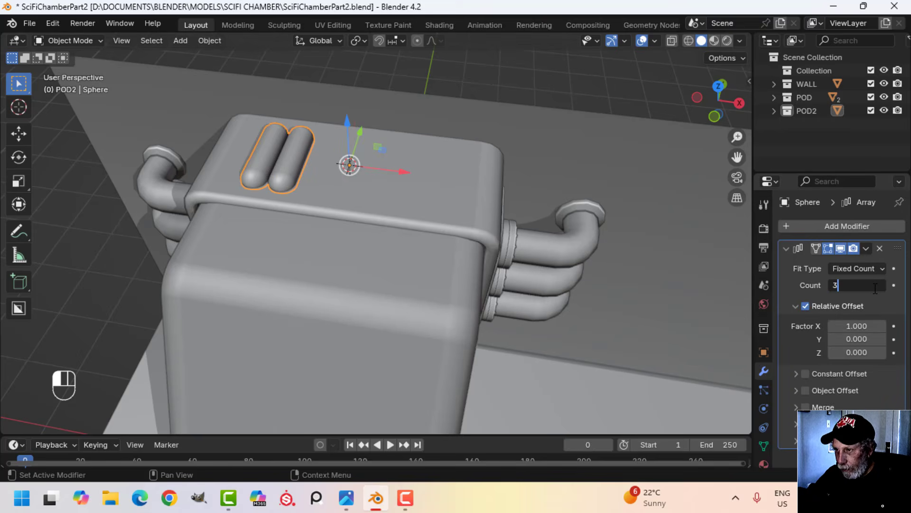
key(Return)
Step: Set the array's relative offset X factor to 3.090 to spread the capsules evenly across the pod top
shift+drag(852, 331, 829, 326)
key(KP_7)
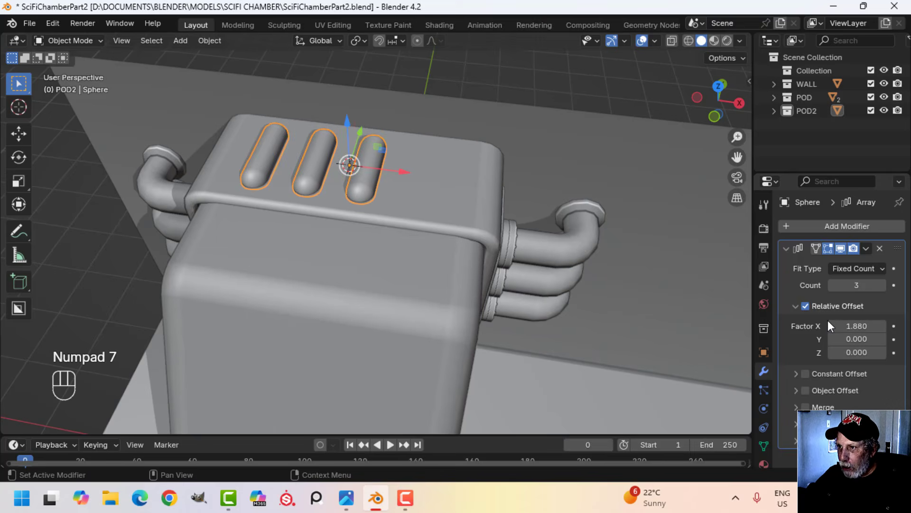
key(KP_7)
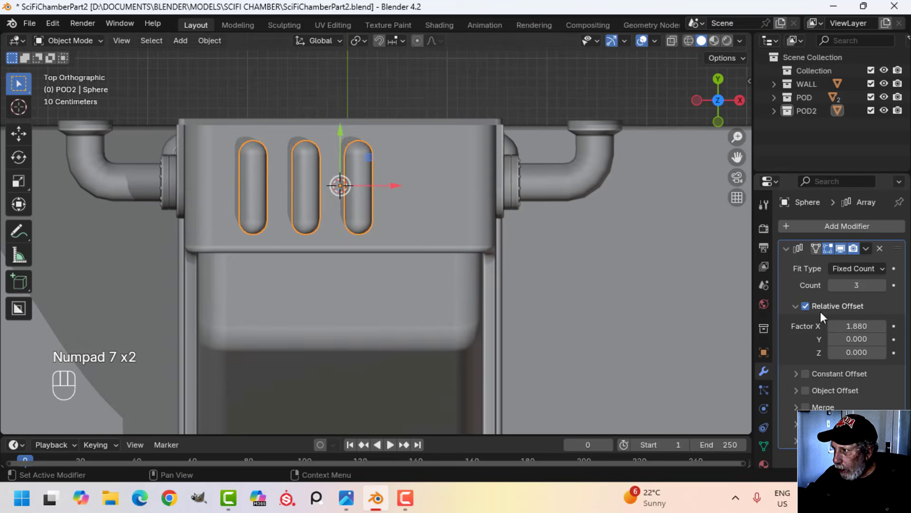
shift+drag(851, 326, 877, 325)
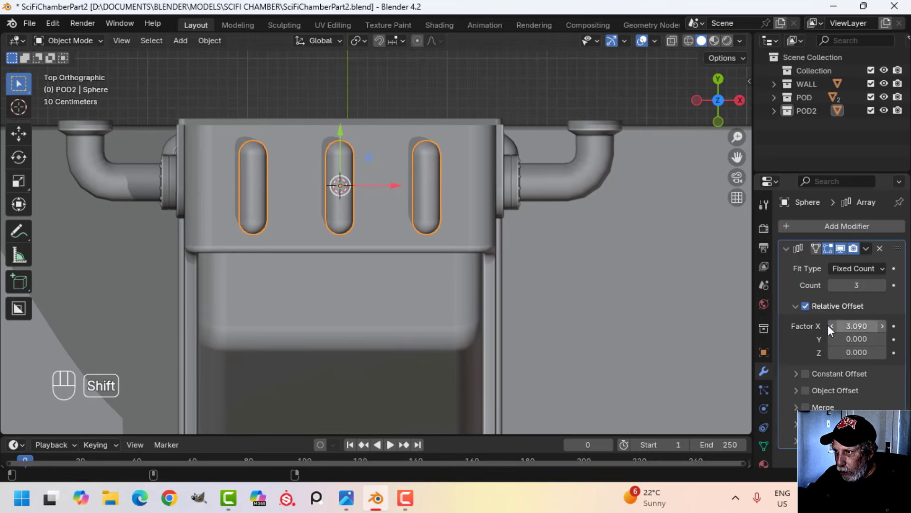
key(alt+a)
middle_drag(519, 251, 406, 260)
scroll(452, 220, up, 3)
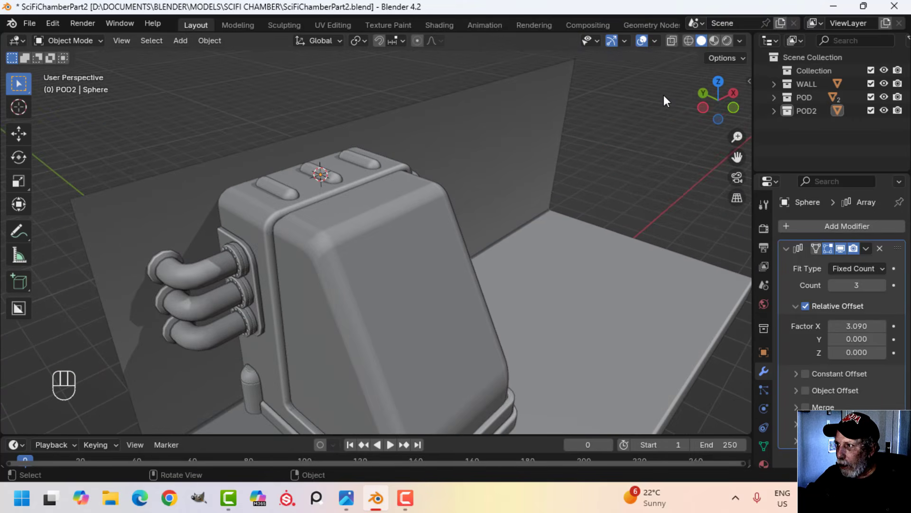
click(653, 42)
click(595, 284)
click(595, 284)
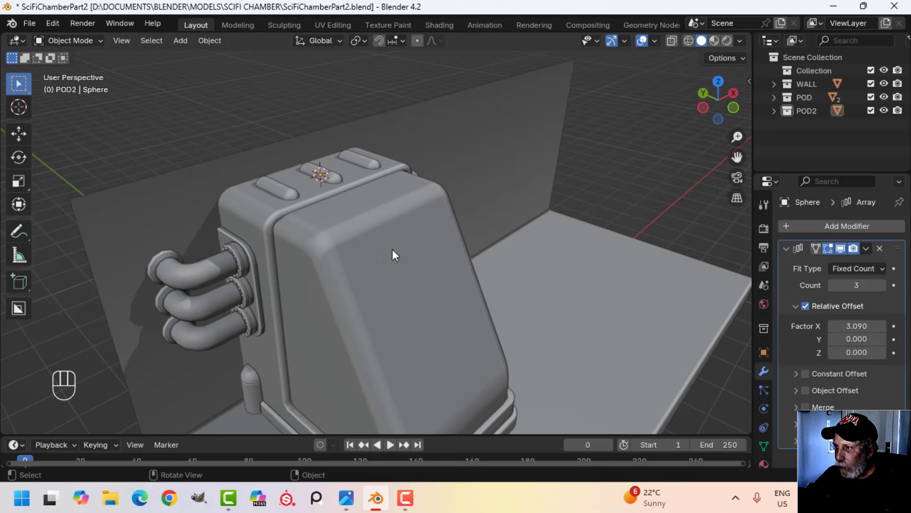
Step: Apply the Array modifier and join the three capsules to the pod frame
click(866, 248)
click(829, 264)
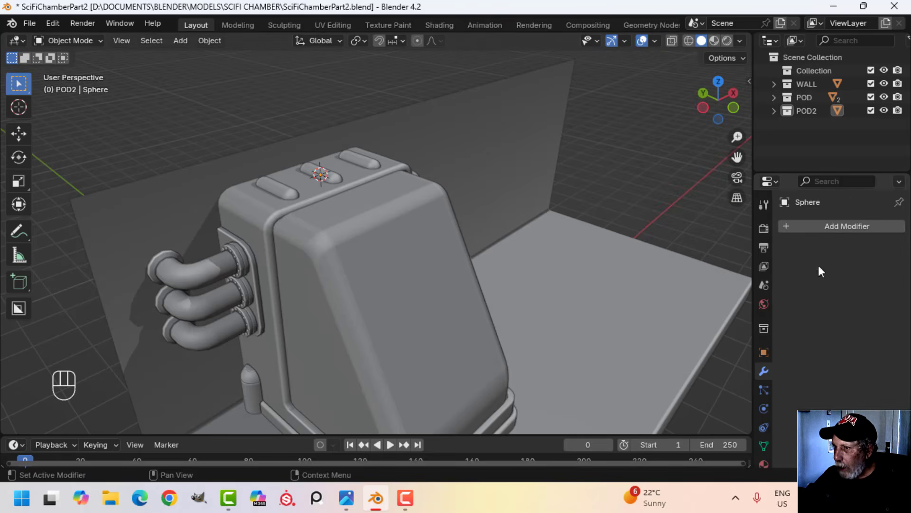
shift+click(269, 201)
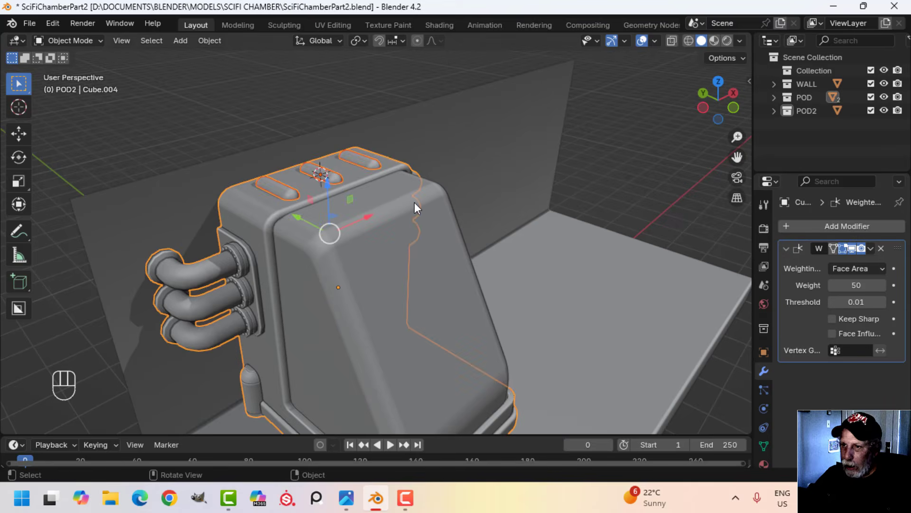
key(ctrl+j)
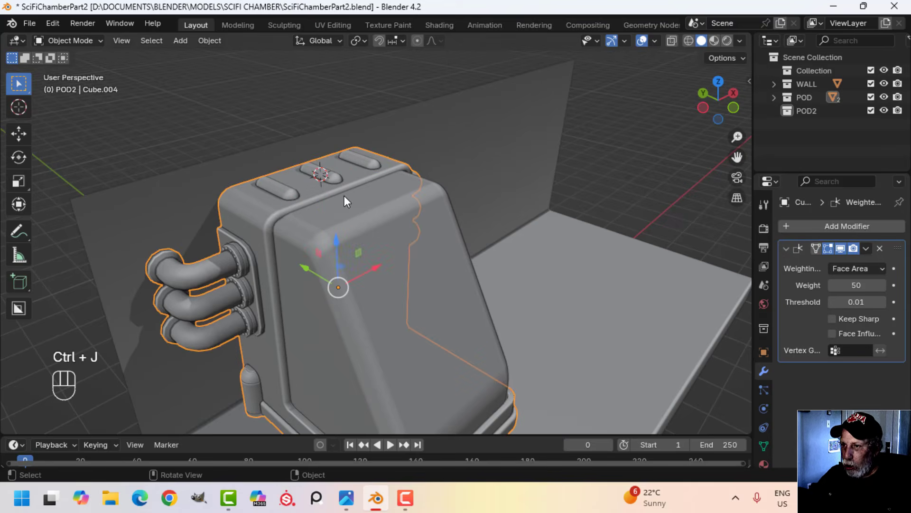
key(alt+a)
Step: Isolate the pod frame in local view
shift+middle_drag(378, 269, 380, 189)
middle_drag(380, 189, 321, 226)
scroll(342, 209, down, 1)
middle_drag(356, 228, 369, 199)
scroll(312, 225, up, 4)
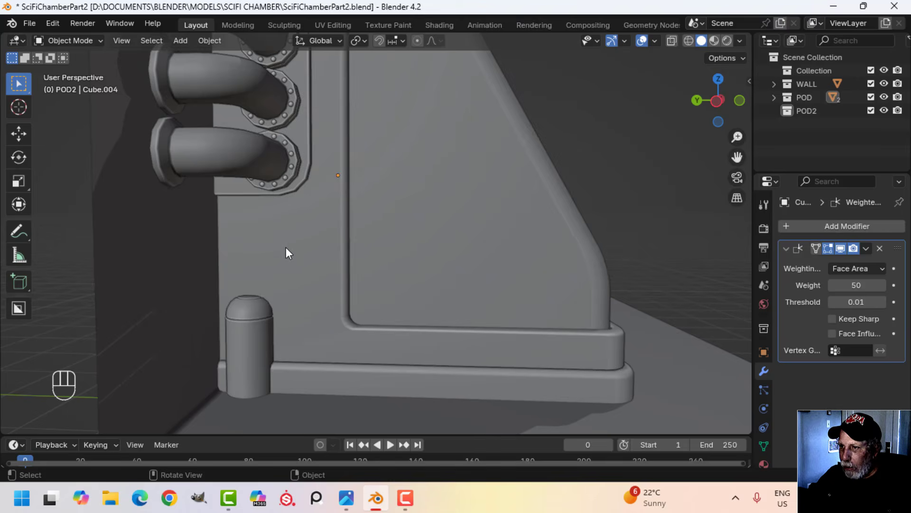
scroll(286, 246, down, 1)
shift+middle_drag(360, 200, 385, 229)
click(365, 217)
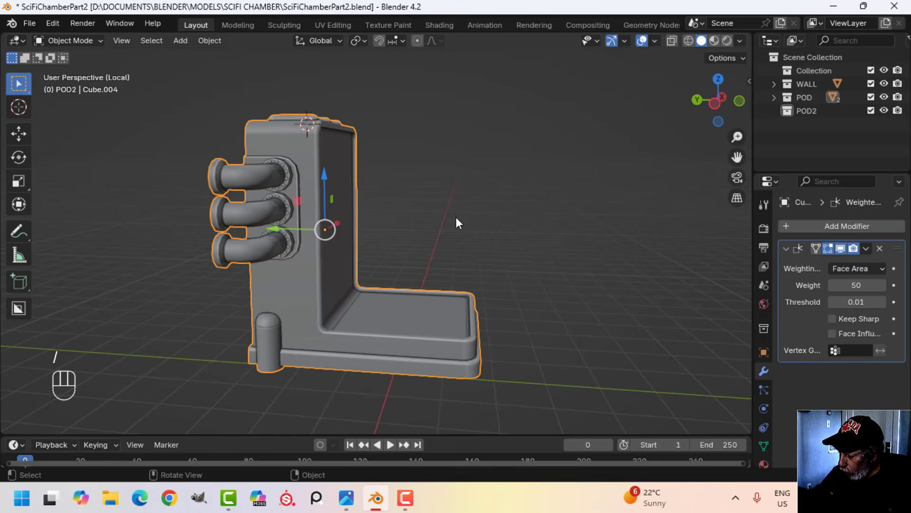
Step: Duplicate the pod frame's long vertical back edge and move the copy about 0.768 m along Y, away from the frame
key(ctrl+KP_3)
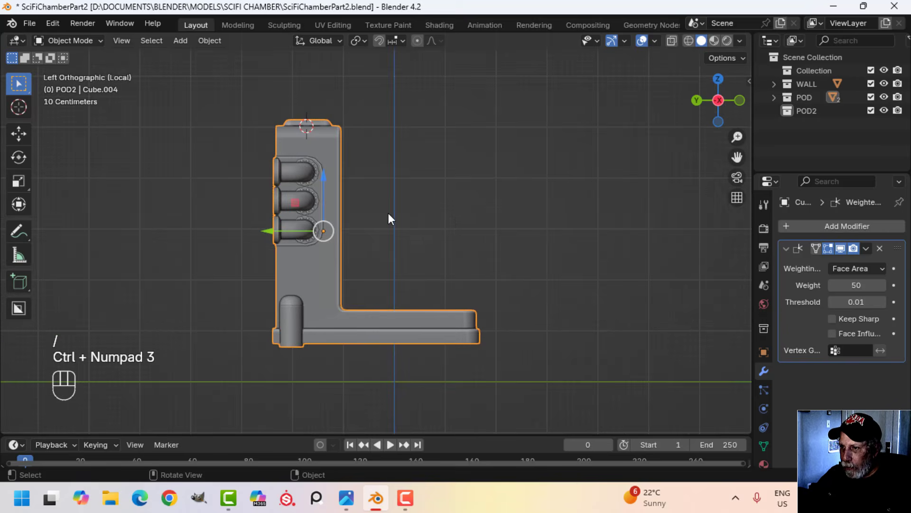
scroll(389, 217, up, 4)
shift+middle_drag(388, 217, 438, 174)
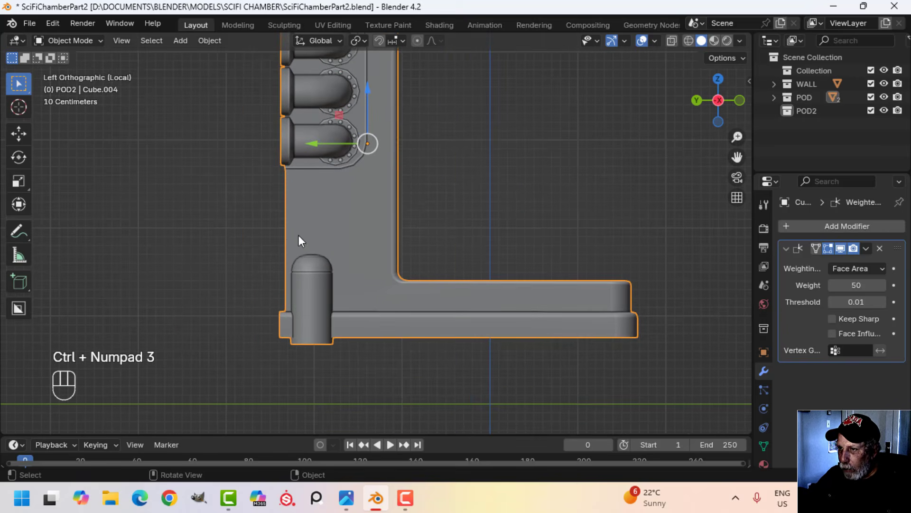
scroll(333, 228, down, 1)
key(Tab)
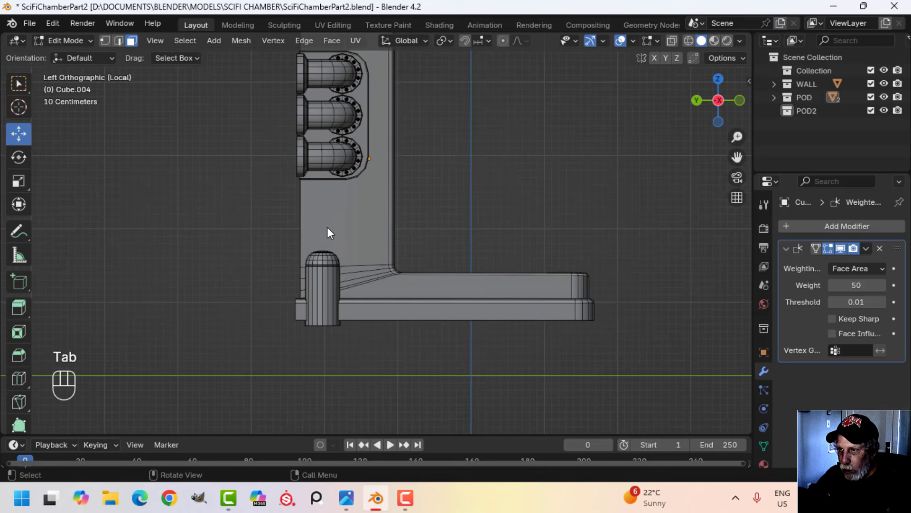
click(301, 203)
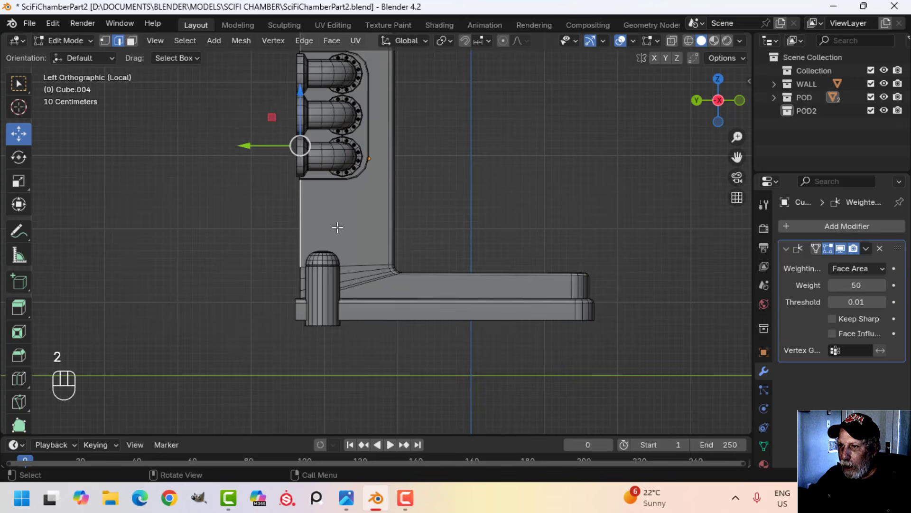
scroll(337, 226, down, 1)
key(shift+d)
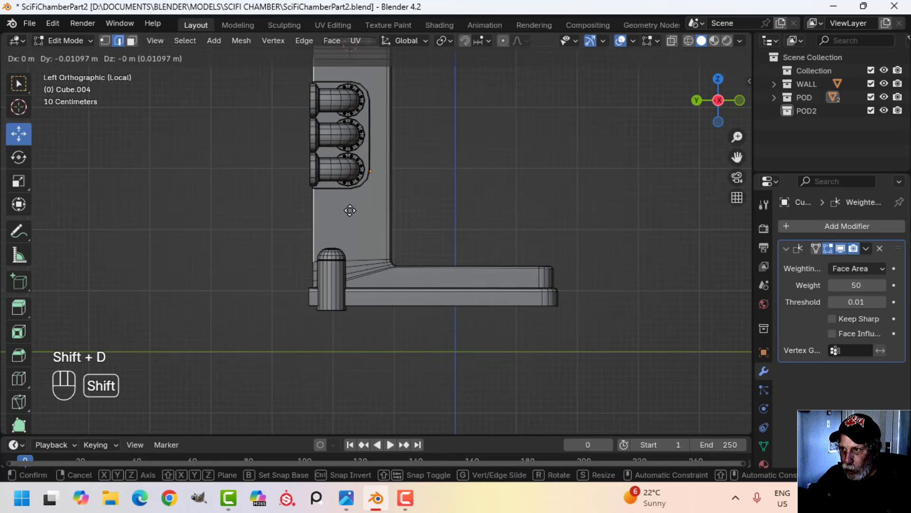
drag(219, 161, 219, 160)
scroll(322, 163, down, 2)
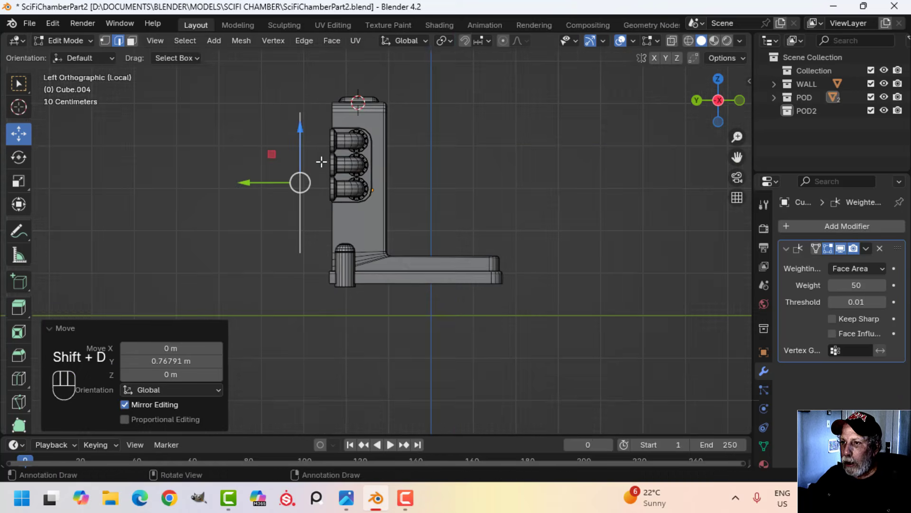
shift+middle_drag(319, 164, 323, 193)
scroll(345, 190, up, 1)
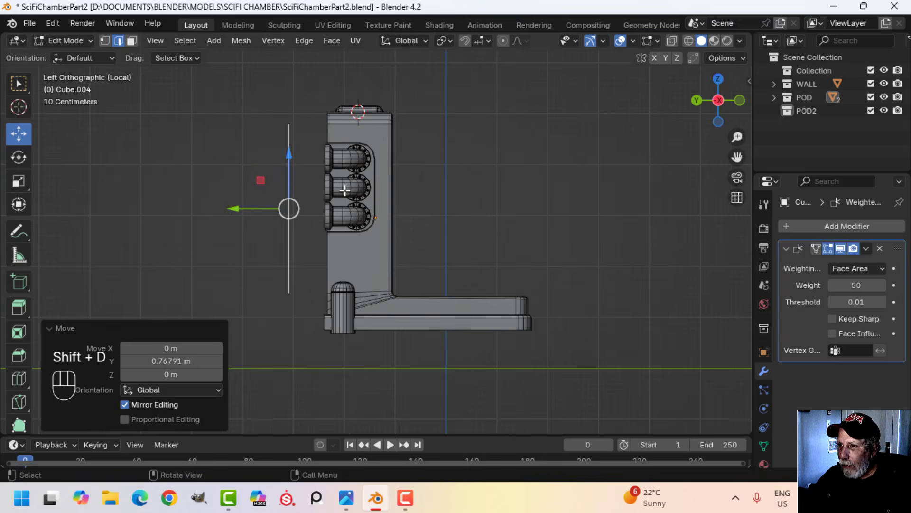
Step: Separate the duplicated vertical edge into its own object
key(p)
click(409, 168)
key(Tab)
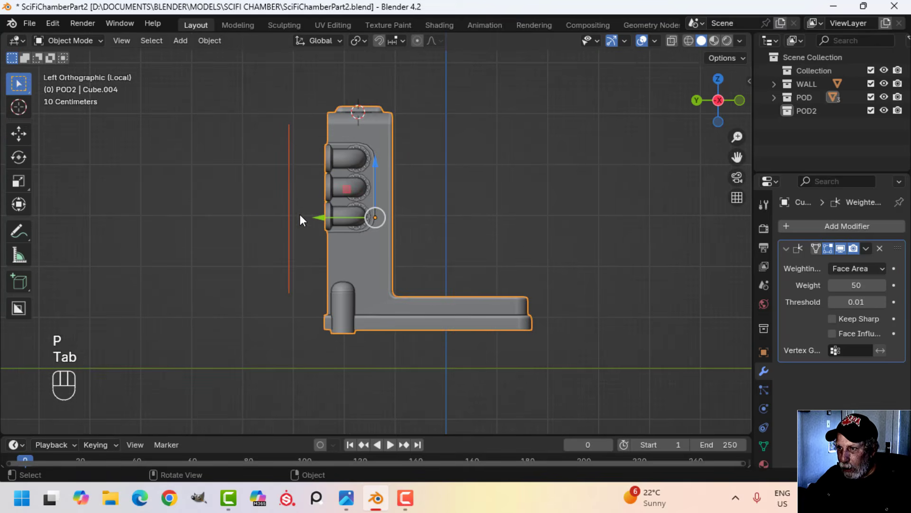
Step: Scale the separated vertical edge down to 0.298 in its own mesh
click(291, 201)
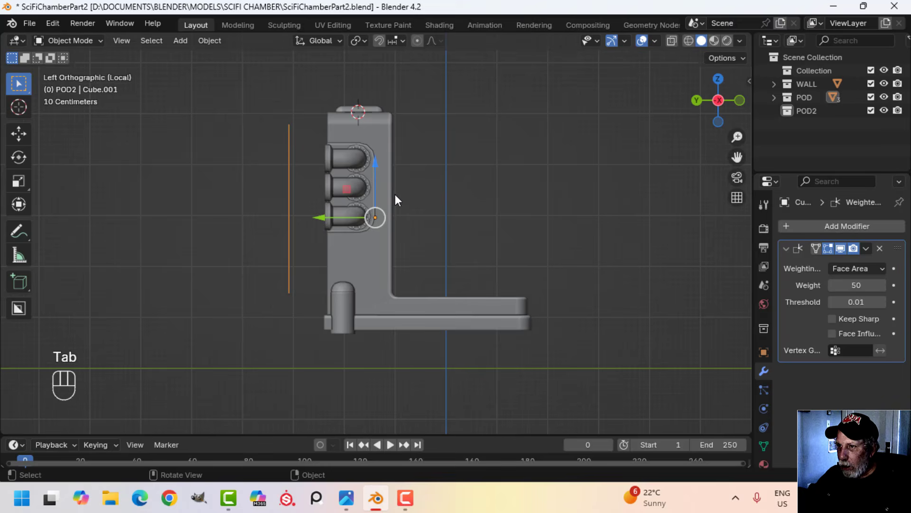
key(Tab)
key(a)
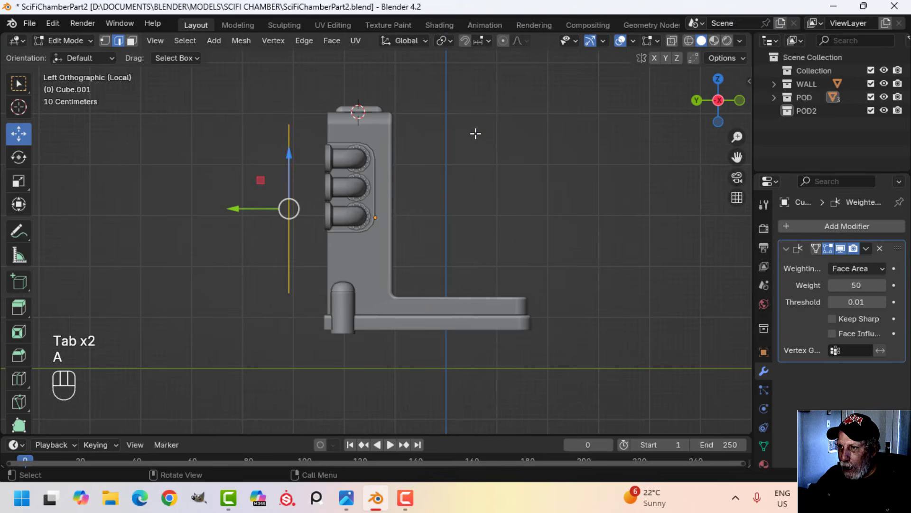
key(s)
click(353, 208)
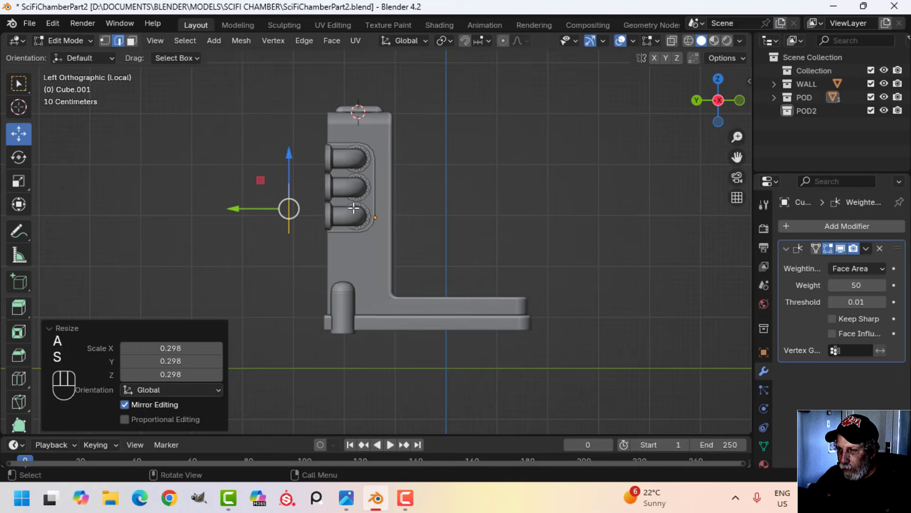
Step: Move the separated edge onto the pod's side between the lowest pipe and the capsule, and scale it to 0.668
key(g)
click(407, 255)
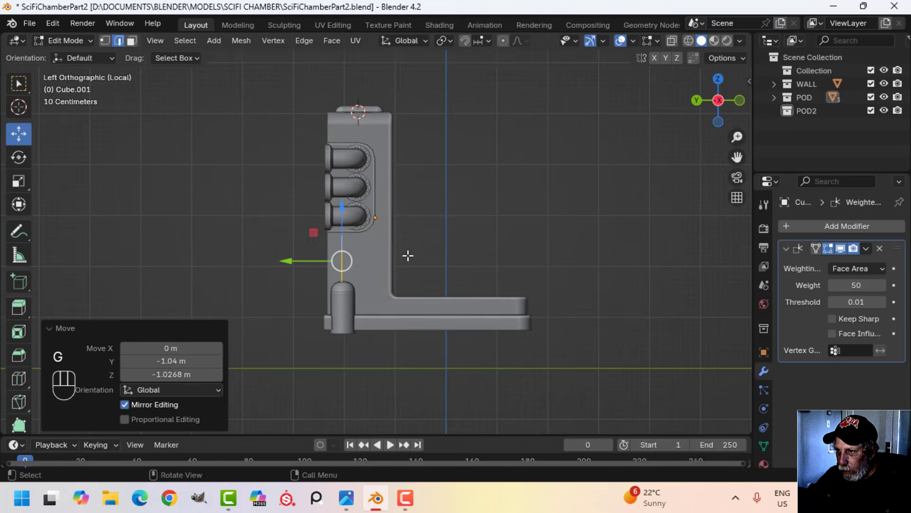
scroll(427, 222, up, 3)
key(s)
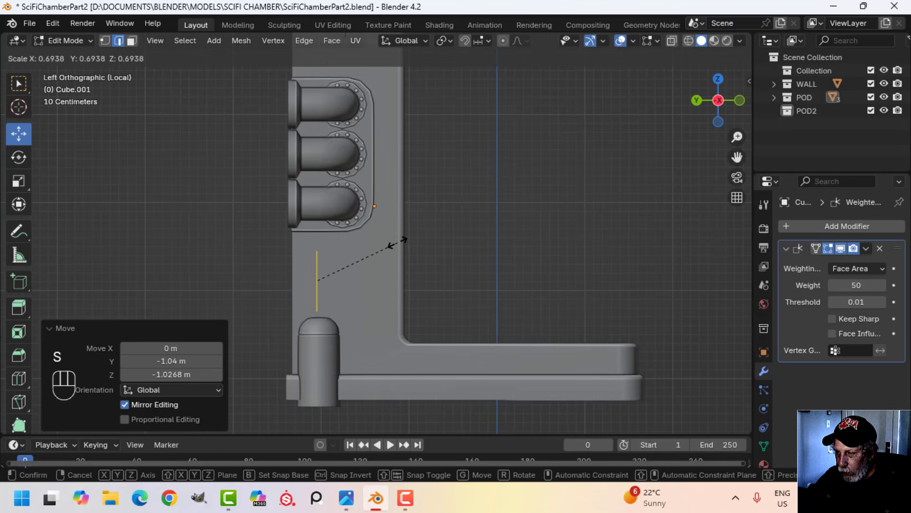
click(387, 238)
key(g)
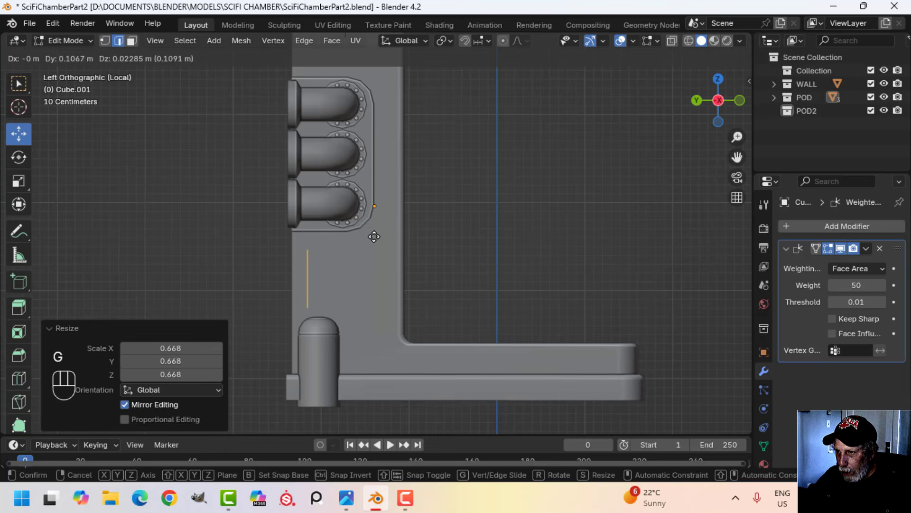
click(370, 233)
Step: Extrude the vertical edge along the Y axis across the pod's side to form a rectangular face
shift+middle_drag(371, 265, 357, 225)
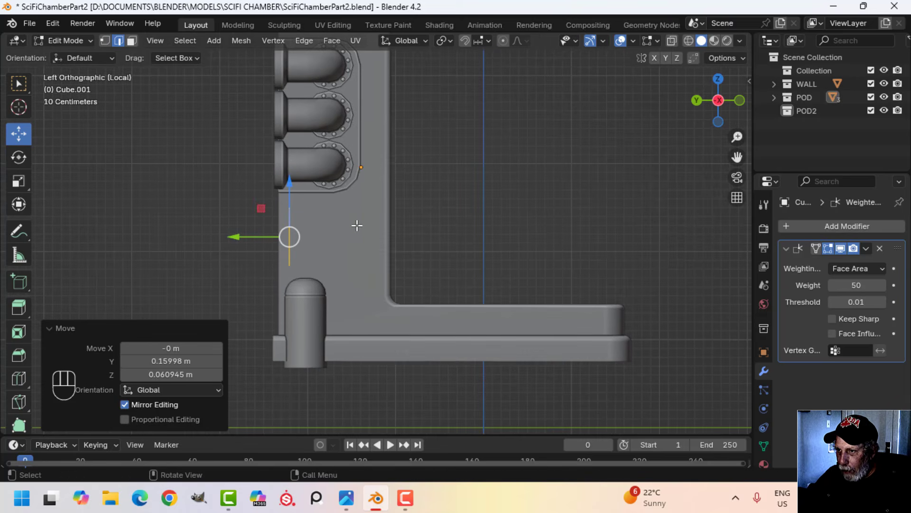
key(e)
drag(241, 236, 316, 241)
key(a)
middle_drag(470, 231, 444, 228)
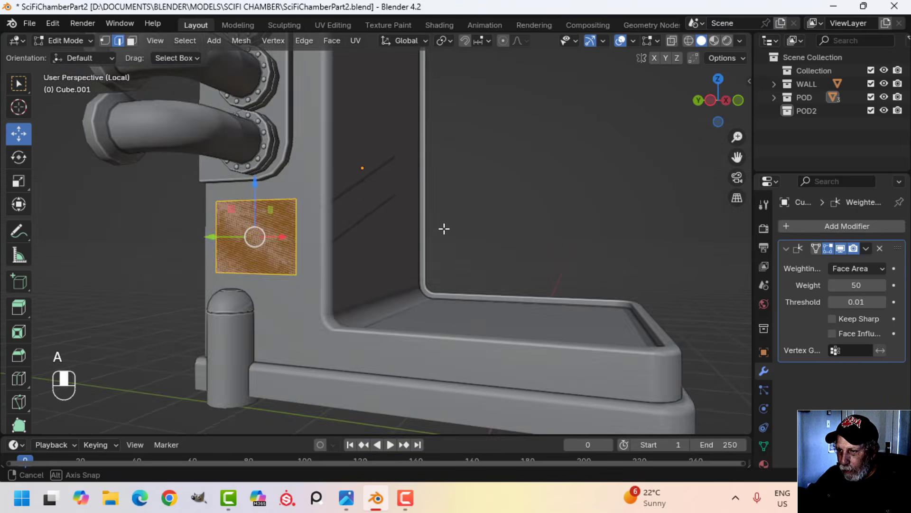
Step: Move the rectangular face outward about 0.026 m along X so it clears the pod's side surface
scroll(380, 237, up, 2)
shift+middle_drag(370, 238, 398, 222)
middle_drag(372, 228, 287, 256)
shift+middle_drag(282, 249, 317, 243)
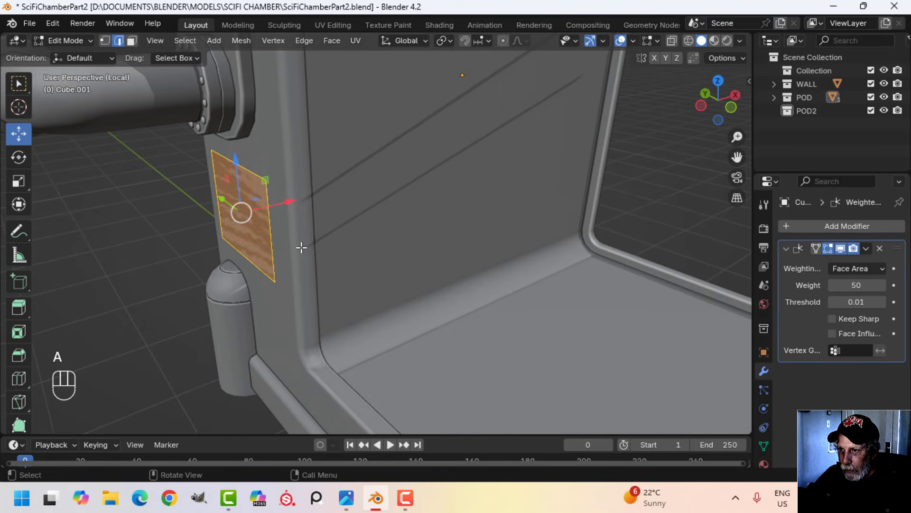
drag(289, 203, 282, 205)
middle_drag(284, 206, 367, 224)
scroll(391, 214, down, 1)
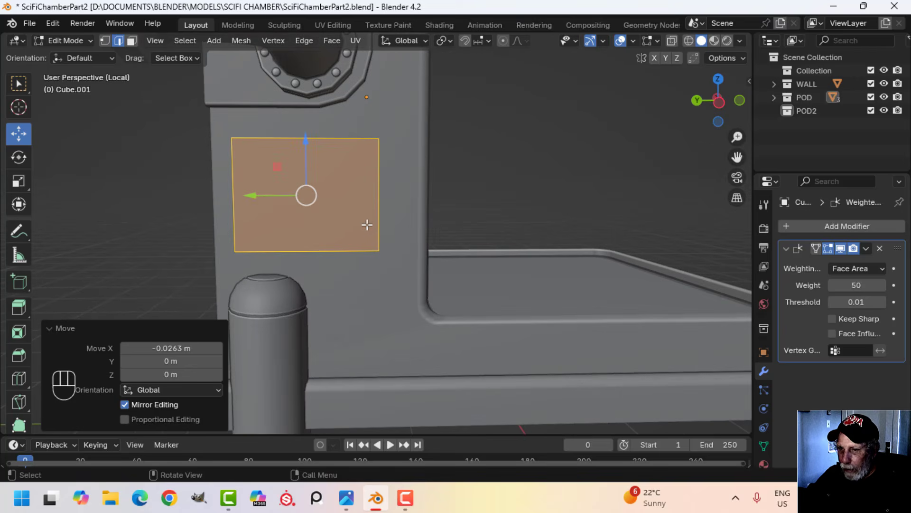
Step: Scale the rectangular face to 0.851 along the Z axis
key(1)
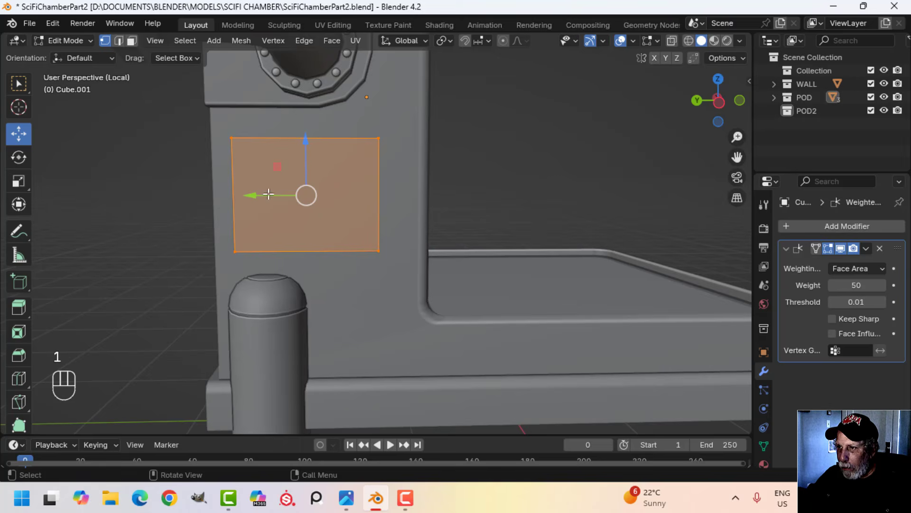
key(s)
key(z)
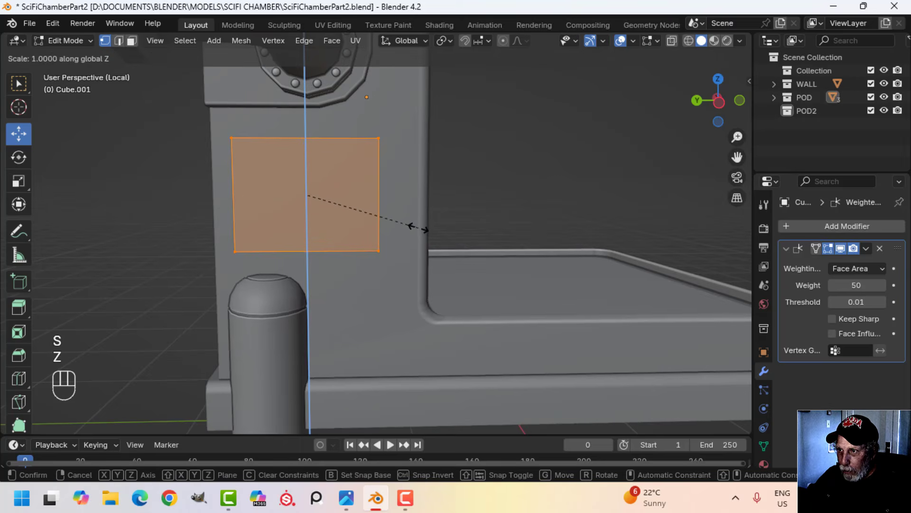
click(401, 219)
shift+middle_drag(401, 218, 434, 223)
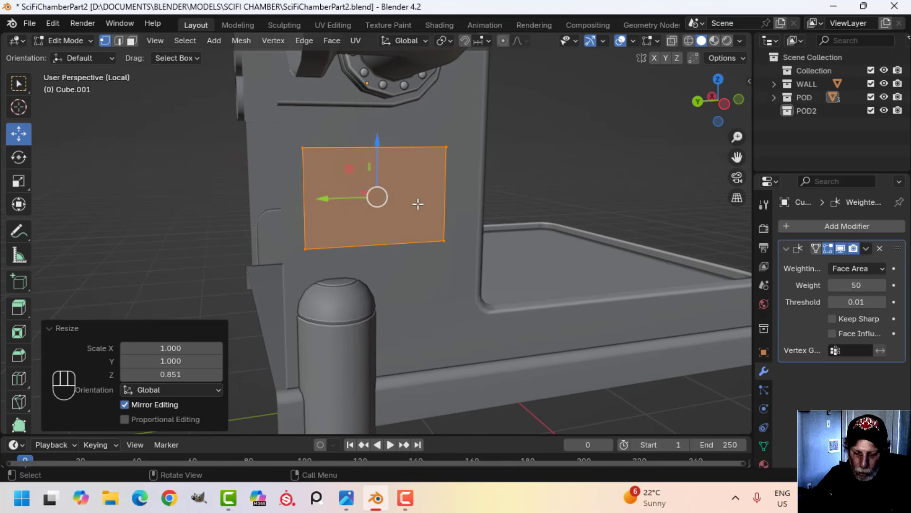
Step: Bevel the rectangle's four corner vertices with 2 segments and an offset of about 0.049 m
key(ctrl+shift+b)
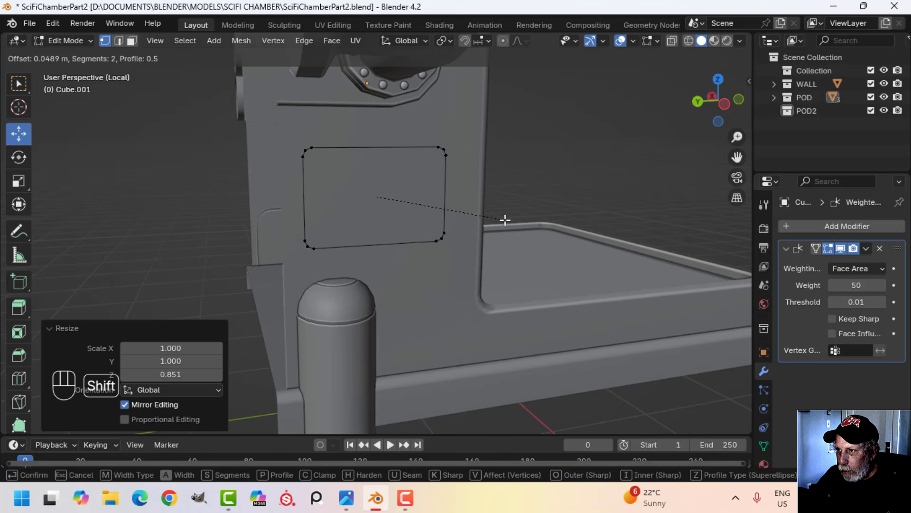
click(505, 220)
middle_drag(462, 202, 409, 203)
Step: Inset the rounded rectangular face by about 0.013 m
key(a)
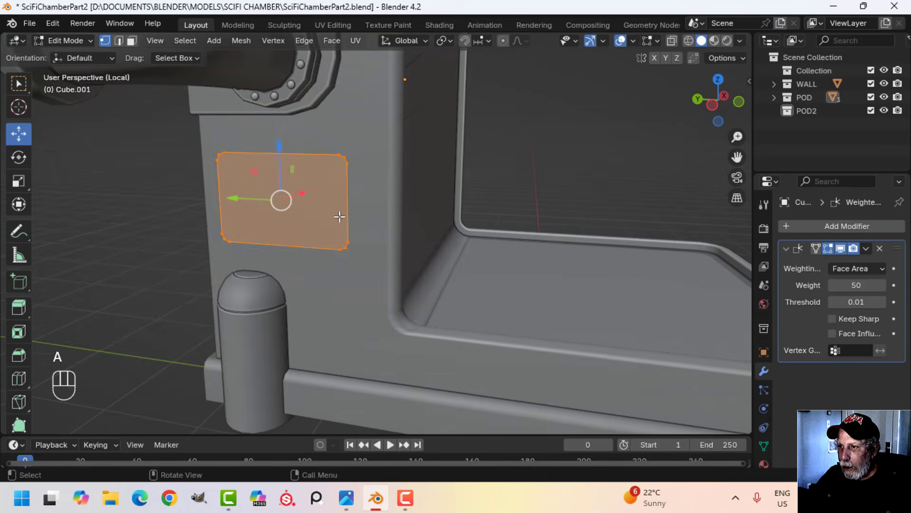
middle_drag(340, 216, 370, 234)
scroll(349, 213, up, 2)
scroll(368, 232, down, 2)
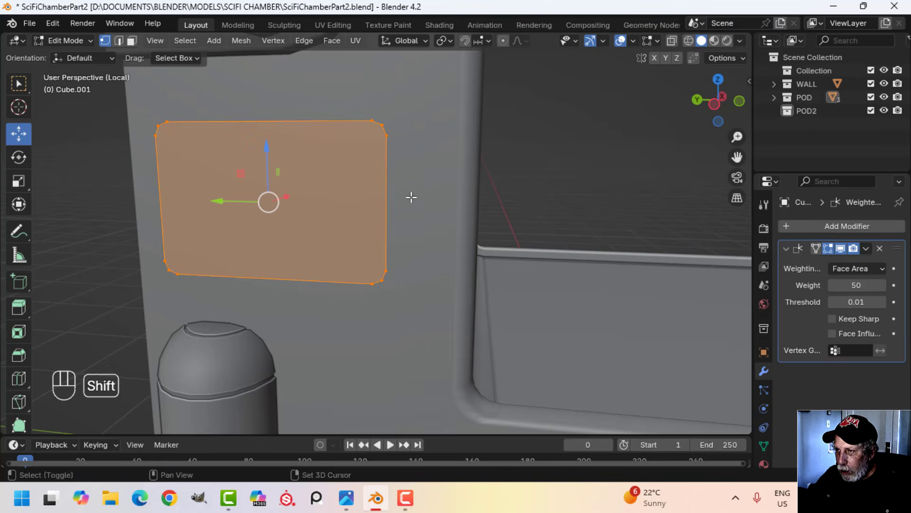
shift+middle_drag(411, 198, 537, 190)
scroll(413, 206, up, 1)
key(i)
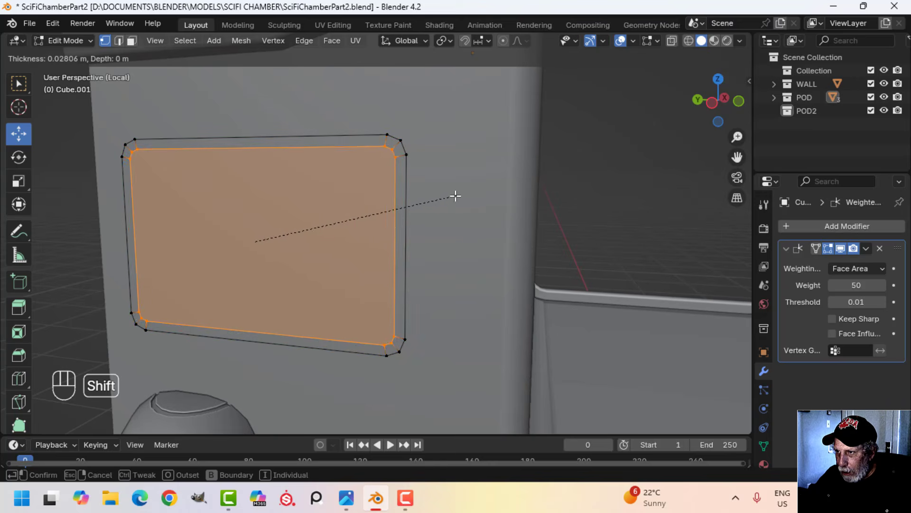
click(511, 189)
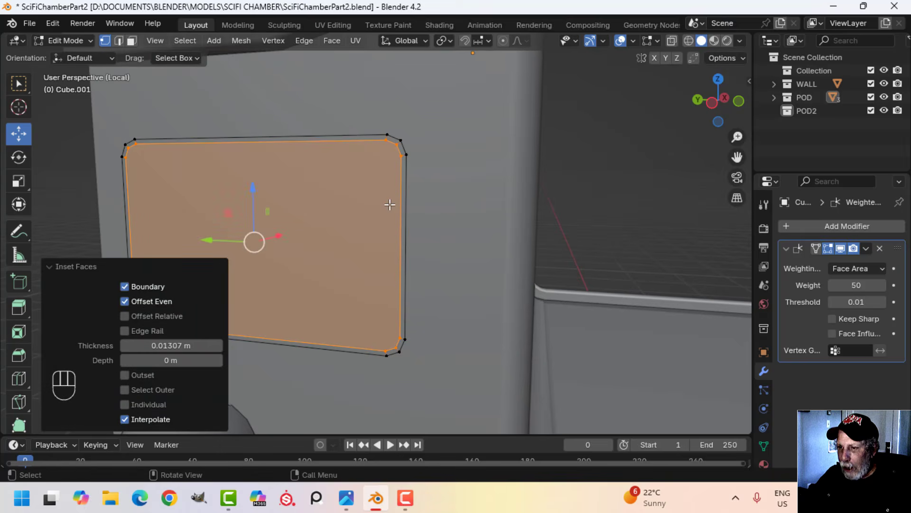
Step: Delete the inner face of the inset rectangle, keeping only the thin border
key(x)
click(354, 145)
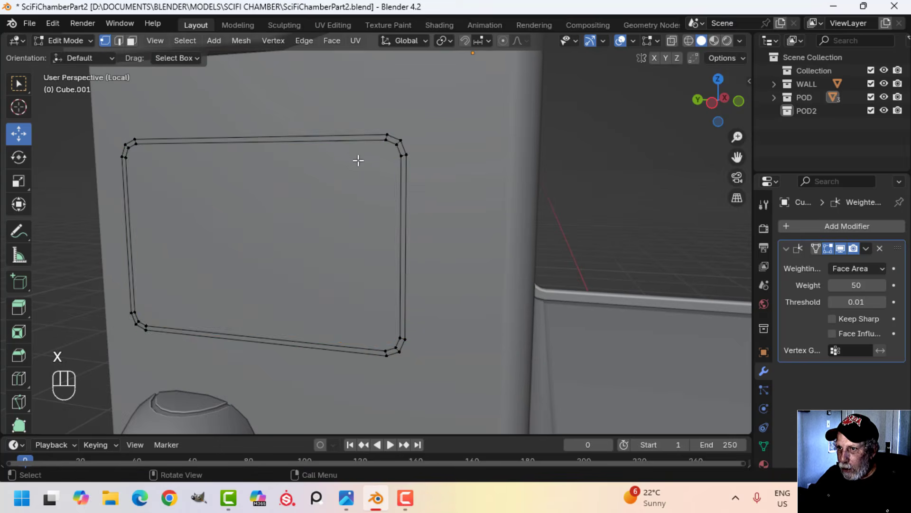
Step: Move the whole rectangular border about 0.036 m along negative X, away from the pod
key(a)
middle_drag(331, 195, 371, 178)
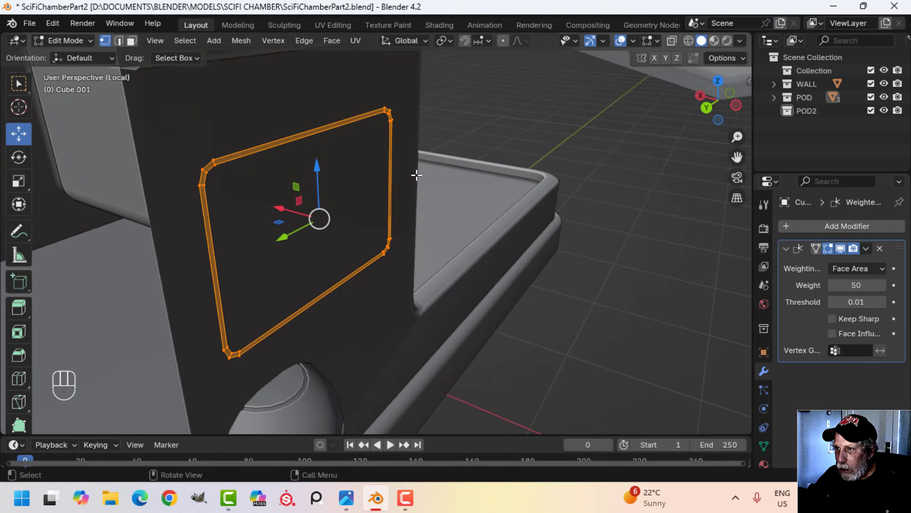
middle_drag(341, 206, 355, 208)
drag(303, 211, 317, 214)
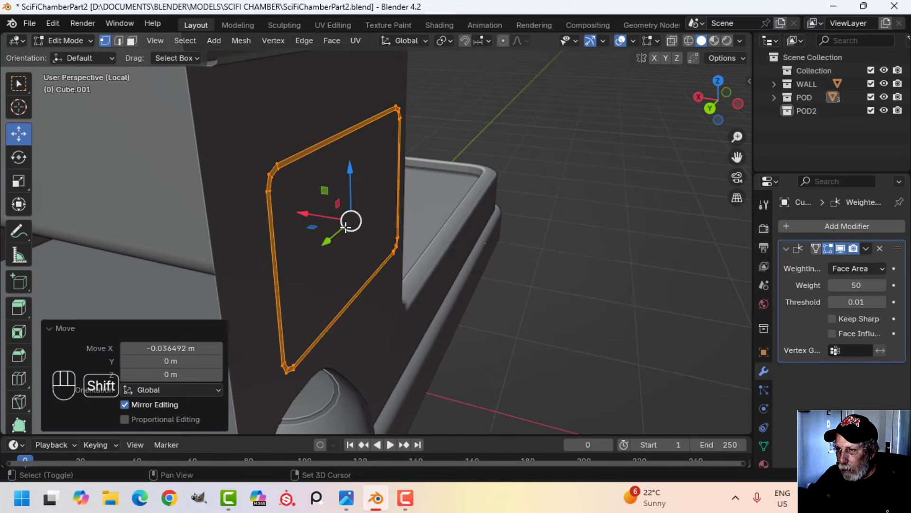
middle_drag(345, 227, 387, 195)
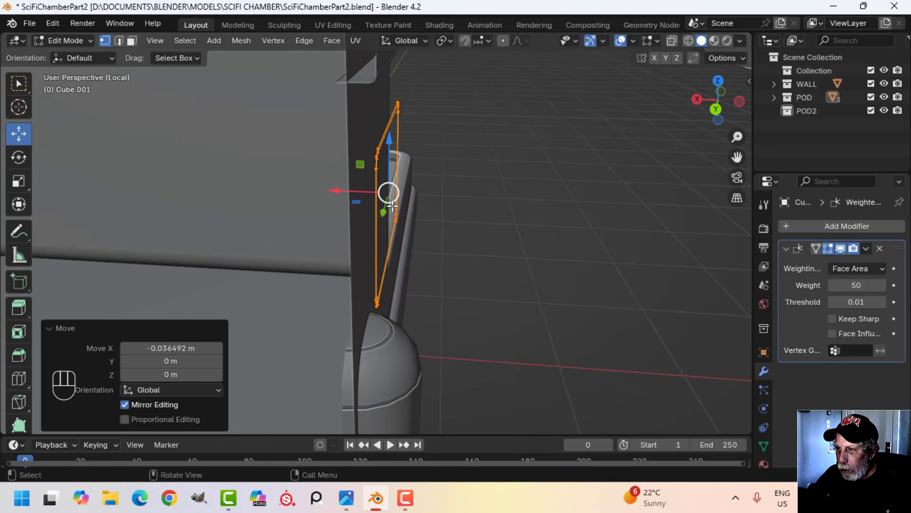
Step: Extrude the rectangular border about 0.115 m along X into the pod's side
key(e)
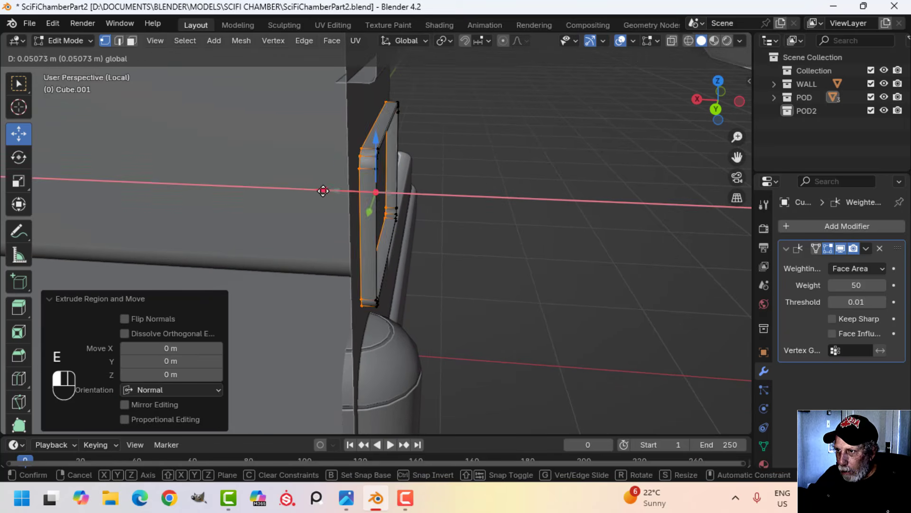
click(307, 190)
middle_drag(307, 190, 398, 187)
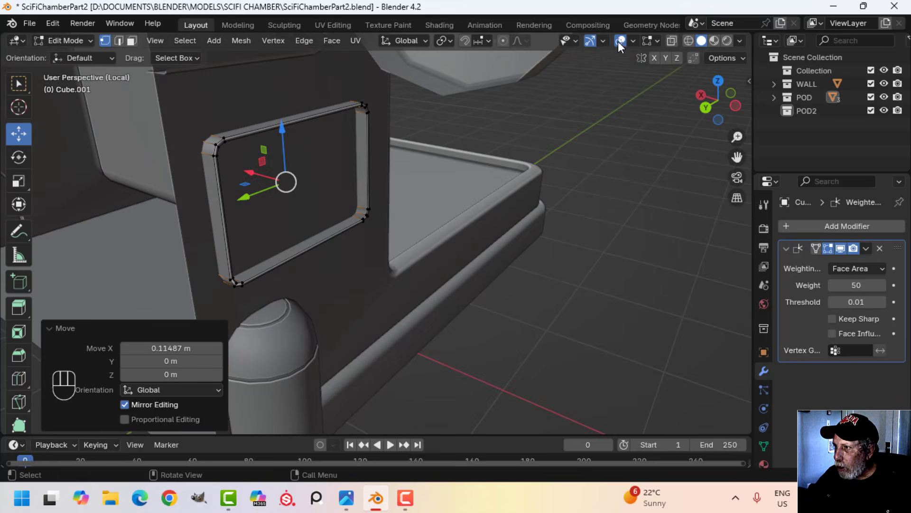
Step: Turn on the Face Orientation overlay to check the rectangular frame's normals
click(633, 41)
click(550, 297)
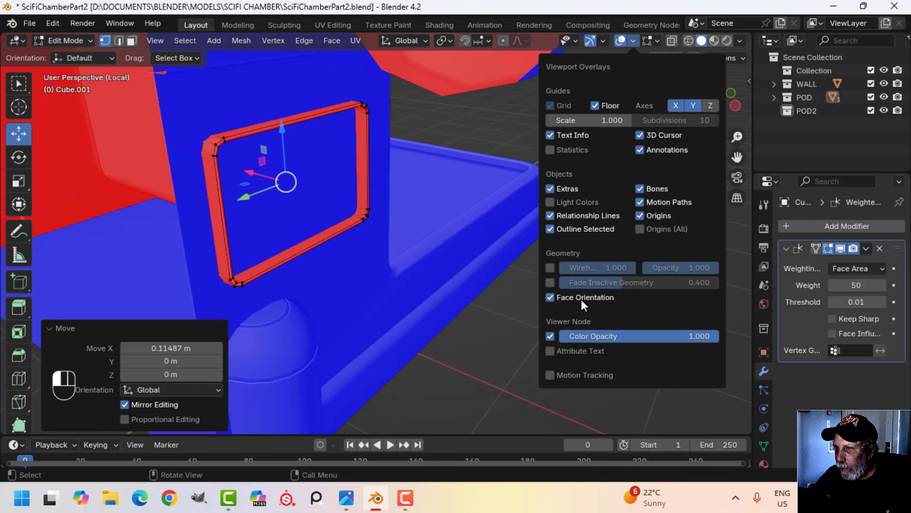
middle_drag(477, 269, 352, 179)
scroll(352, 179, up, 3)
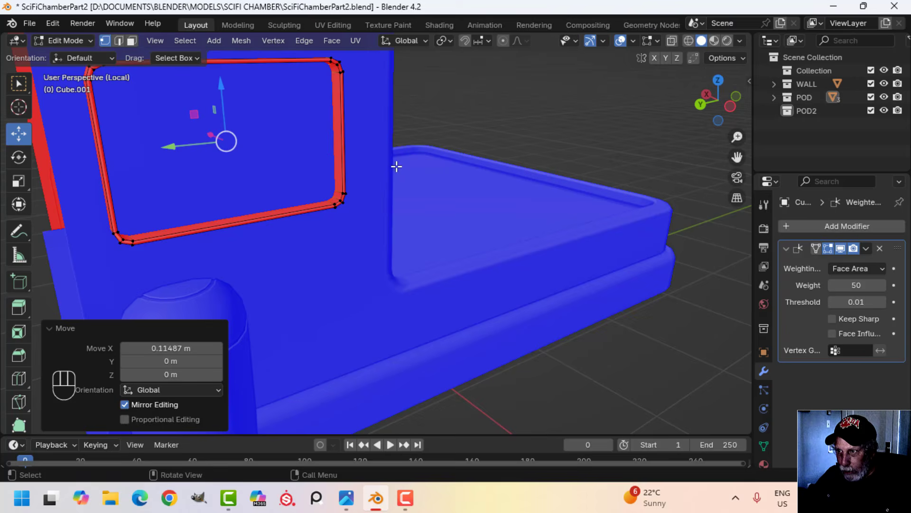
Step: Recalculate the normals of the whole rectangular frame to the outside and return to Object Mode
click(338, 155)
key(ctrl+l)
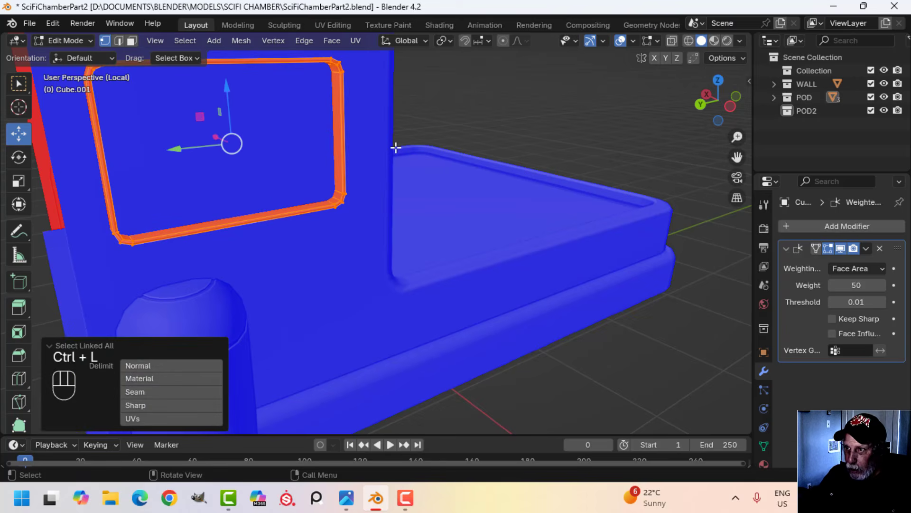
key(alt+n)
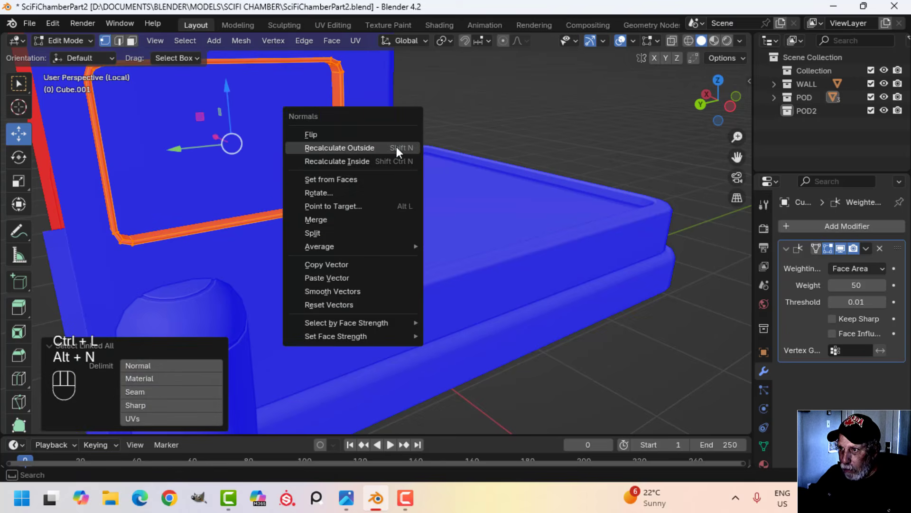
click(340, 148)
key(Tab)
Step: Turn off the Face Orientation overlay and the viewport shadows, with nothing left selected
middle_drag(504, 138, 628, 86)
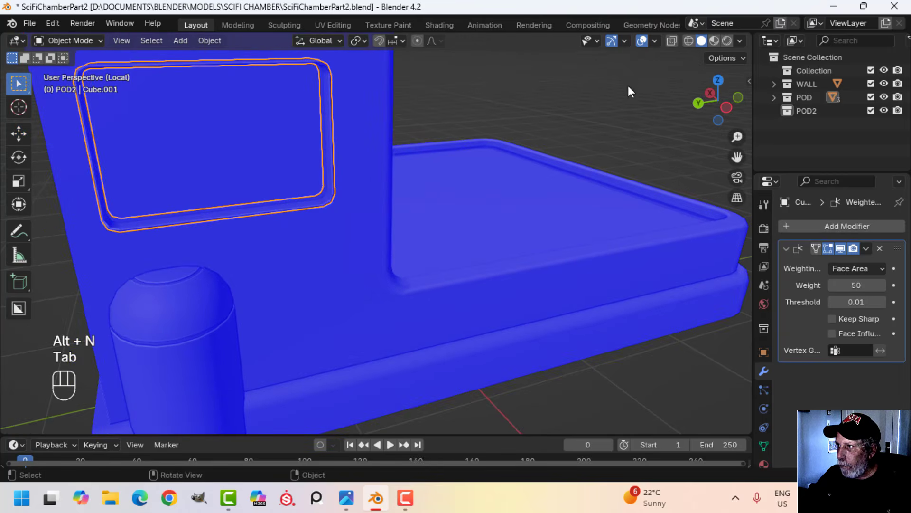
click(655, 41)
click(580, 284)
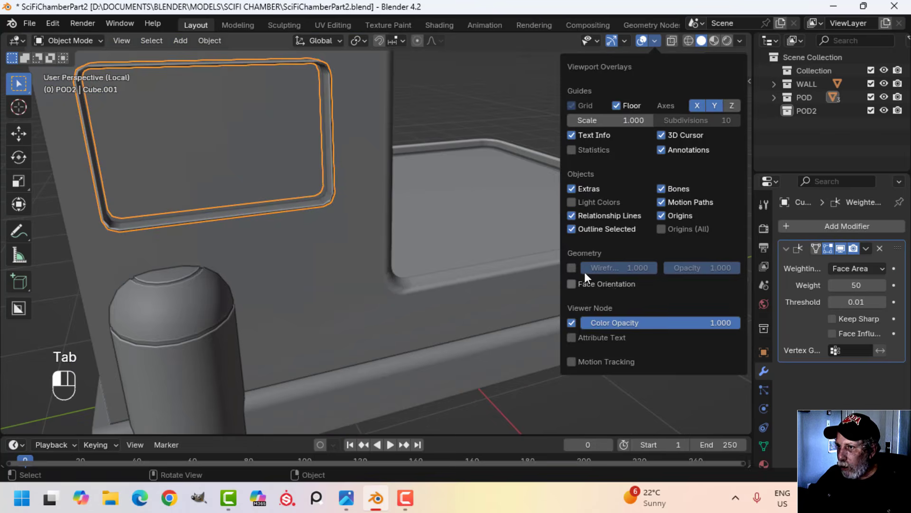
shift+middle_drag(332, 171, 374, 170)
key(alt+a)
click(739, 41)
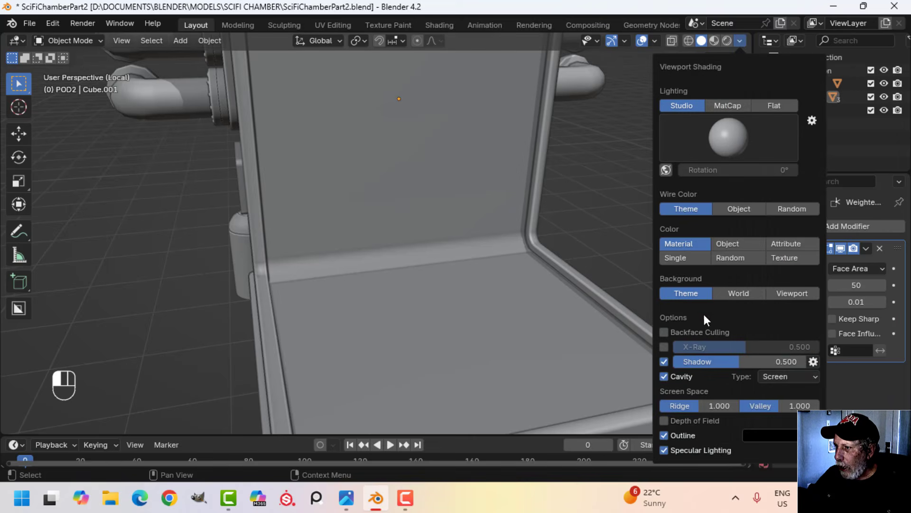
click(667, 360)
Step: Examine the pod's front, top and side details from several angles
scroll(539, 259, down, 3)
shift+middle_drag(522, 214, 560, 204)
mouse_move(560, 204)
middle_down()
mouse_move(474, 191)
mouse_move(523, 181)
mouse_move(503, 191)
middle_up()
scroll(496, 164, down, 2)
shift+middle_drag(494, 154, 468, 220)
middle_drag(467, 221, 420, 275)
scroll(461, 237, up, 3)
middle_drag(420, 275, 435, 254)
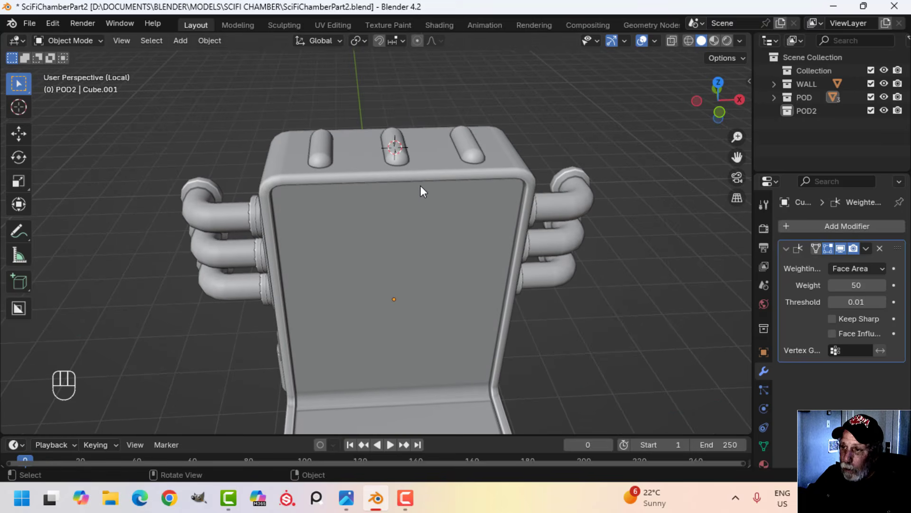
middle_drag(373, 252, 309, 357)
Step: Add a Mirror modifier on the X axis to the rectangular side frame
click(299, 349)
shift+middle_drag(471, 246, 435, 173)
shift+middle_drag(516, 204, 444, 175)
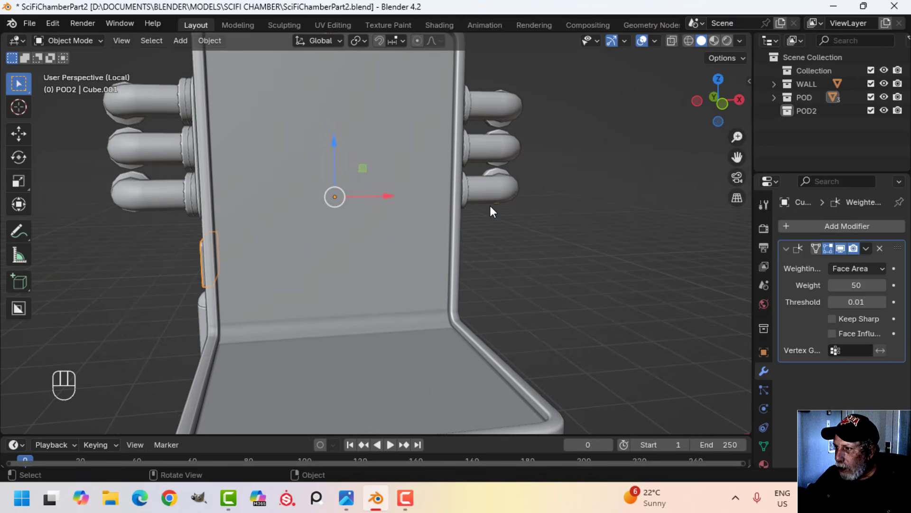
click(797, 226)
mouse_move(800, 220)
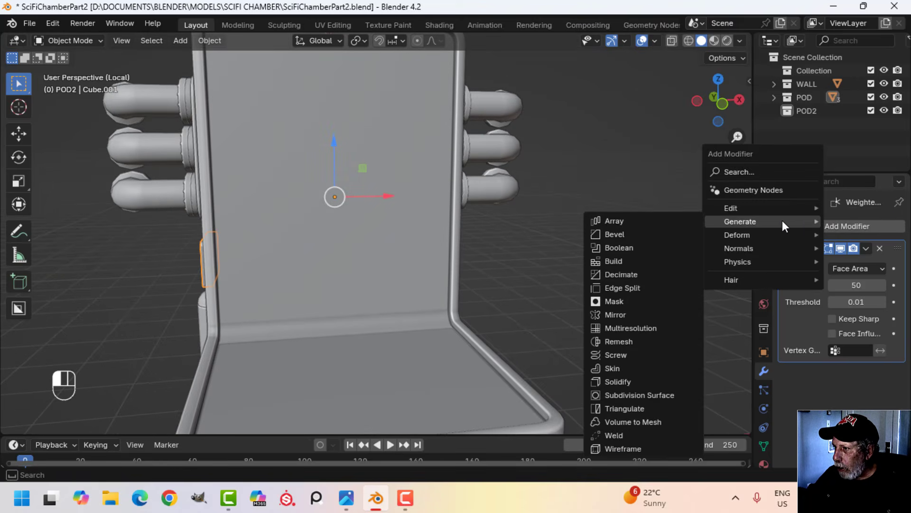
click(616, 315)
Step: Deselect the side frame and examine the mirrored frames on the pod's sides
middle_drag(531, 264, 606, 256)
scroll(468, 262, up, 2)
key(alt+a)
shift+middle_drag(393, 286, 366, 272)
scroll(364, 273, down, 2)
shift+middle_drag(422, 239, 415, 304)
scroll(428, 298, down, 5)
scroll(361, 298, up, 4)
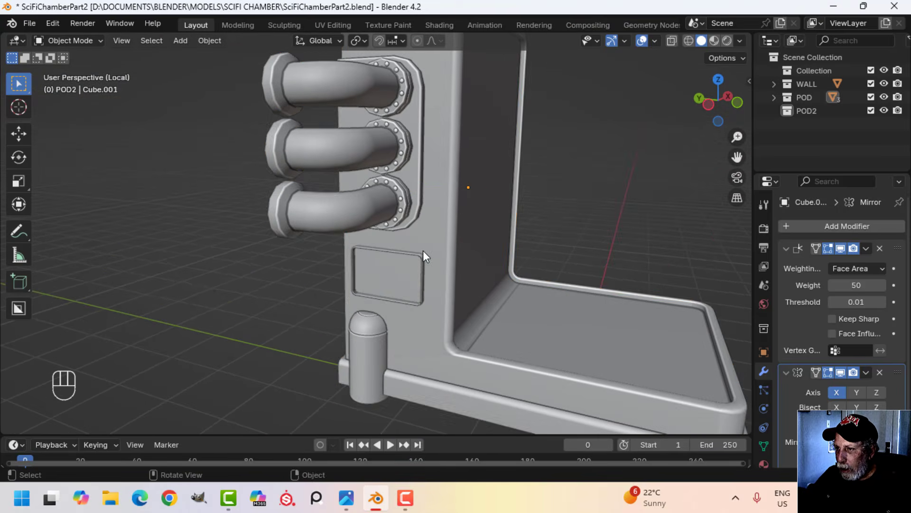
Step: Add a Boolean modifier in Difference mode to the pod body
click(457, 245)
shift+middle_drag(457, 245, 463, 264)
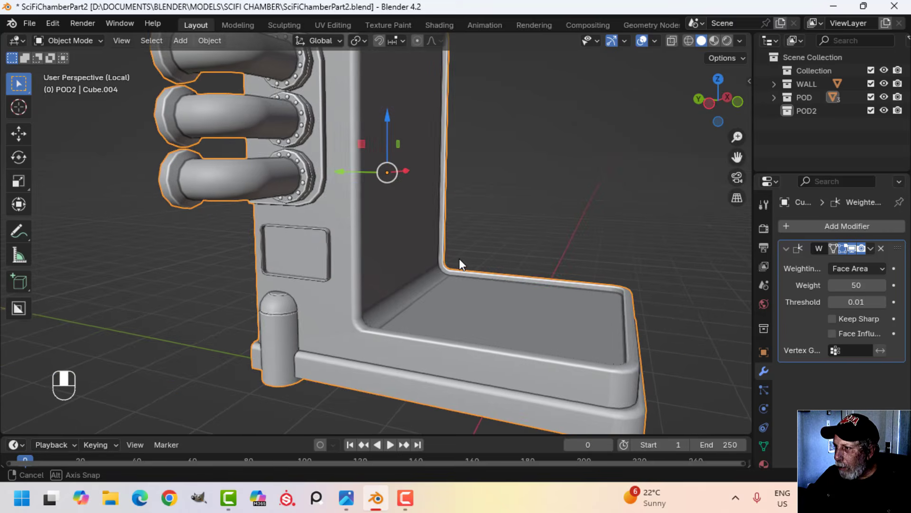
click(813, 227)
mouse_move(813, 227)
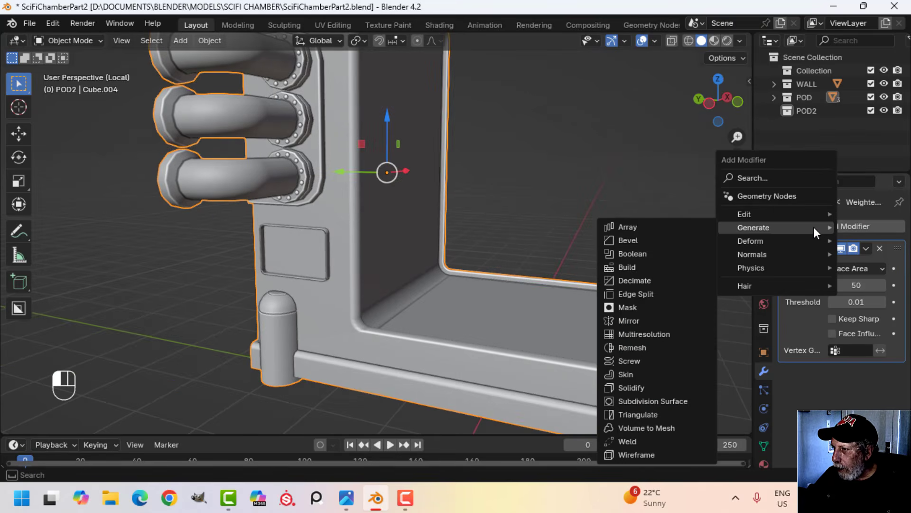
click(639, 252)
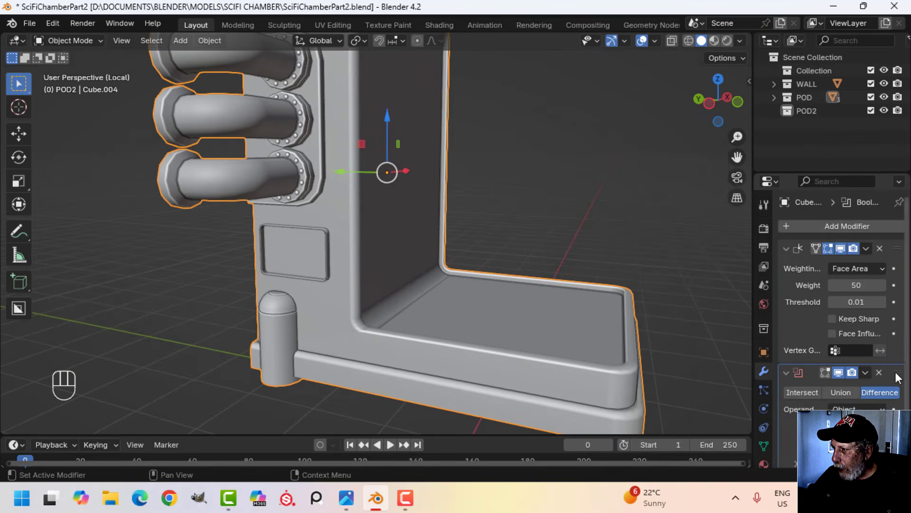
Step: Move the Boolean modifier above the Weighted Normal modifier and set the rectangular side frame as its cutting object
click(875, 253)
drag(875, 255, 873, 226)
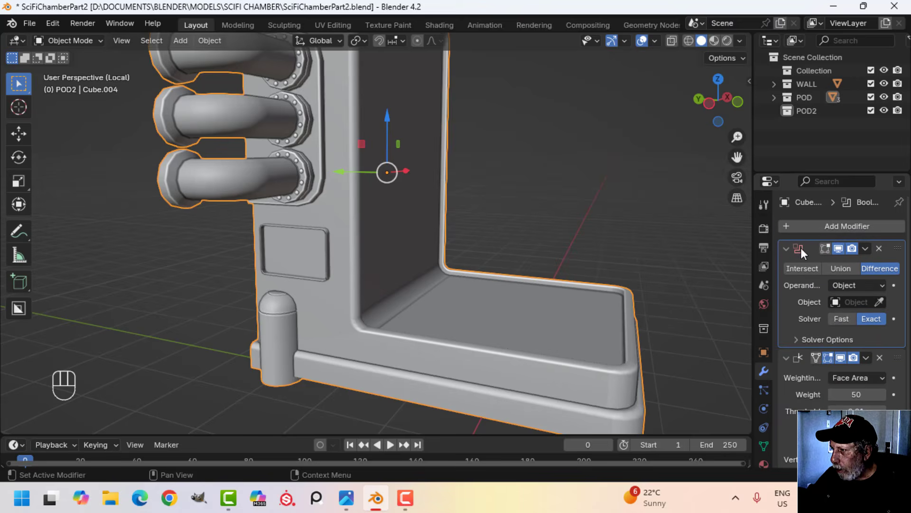
scroll(439, 299, up, 2)
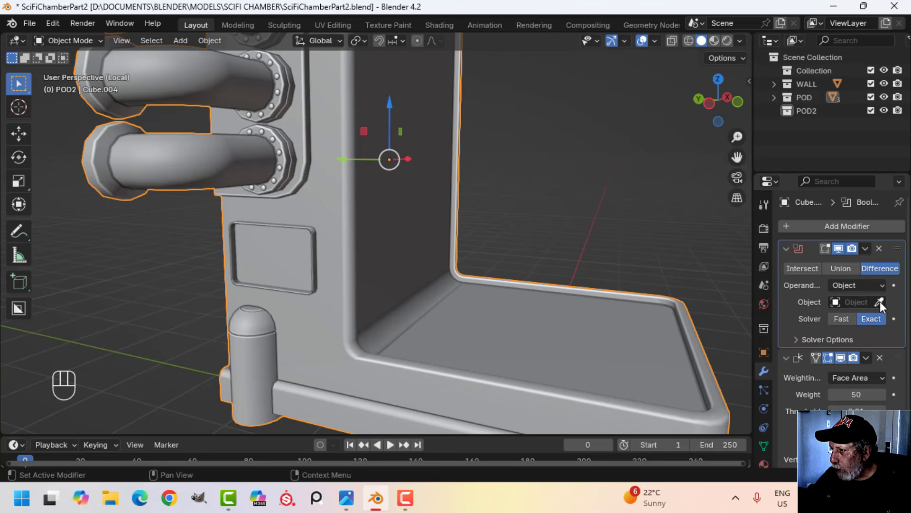
scroll(516, 335, up, 2)
mouse_move(505, 334)
shift+middle_down()
mouse_move(511, 329)
mouse_move(502, 331)
shift+middle_up()
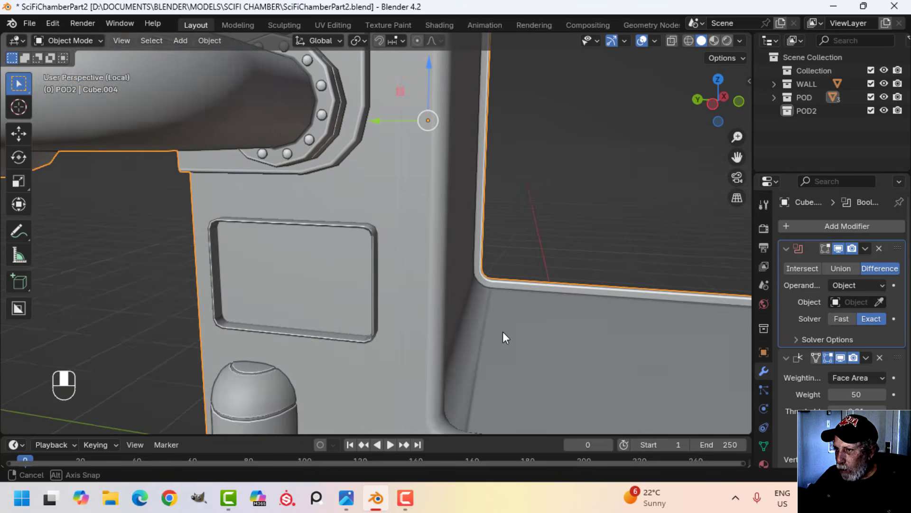
click(880, 302)
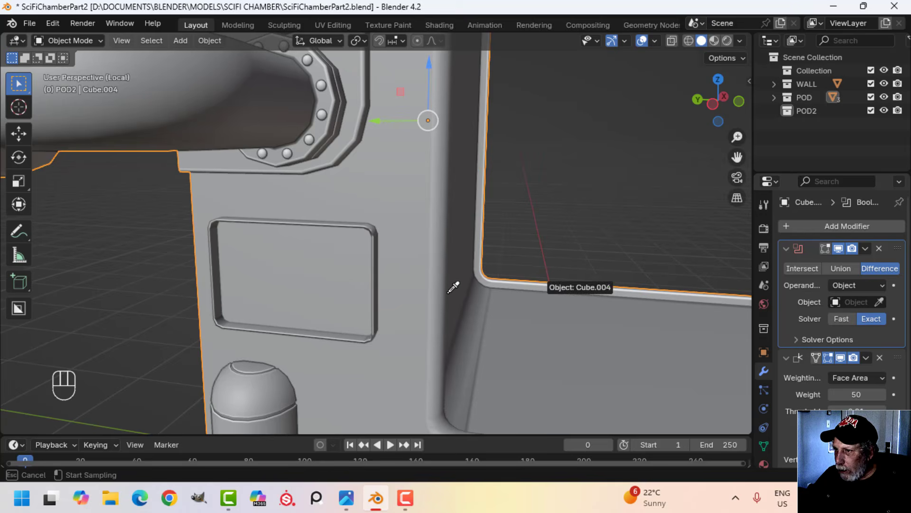
click(363, 221)
middle_drag(404, 260, 399, 279)
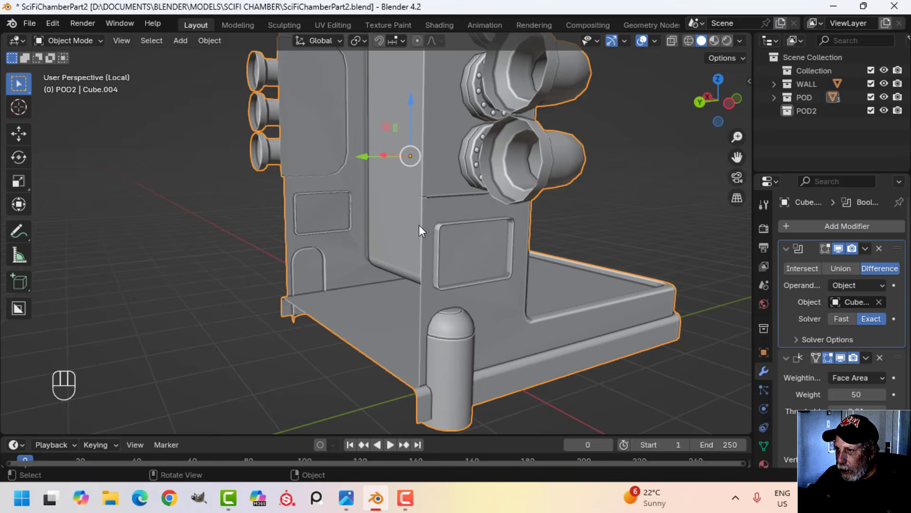
Step: Apply the Boolean modifier on the pod body and hide the rectangular cutter frame
click(865, 249)
click(793, 263)
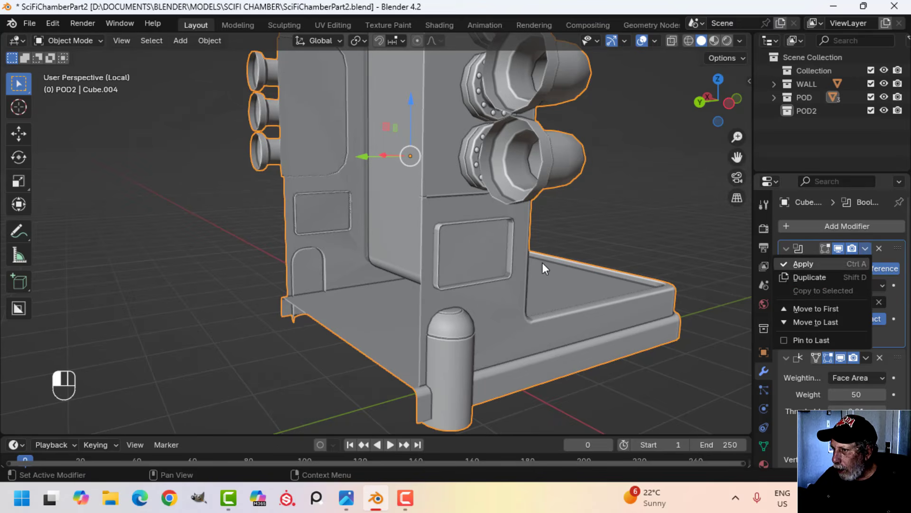
click(443, 225)
key(h)
Step: Open the pod body in Edit Mode with nothing selected and switch to face selection at the side recess
middle_drag(494, 286, 444, 293)
scroll(424, 280, up, 3)
scroll(465, 260, up, 4)
scroll(460, 258, down, 5)
middle_drag(444, 293, 375, 295)
mouse_move(375, 295)
middle_down()
mouse_move(442, 288)
mouse_move(385, 292)
middle_up()
scroll(442, 289, up, 2)
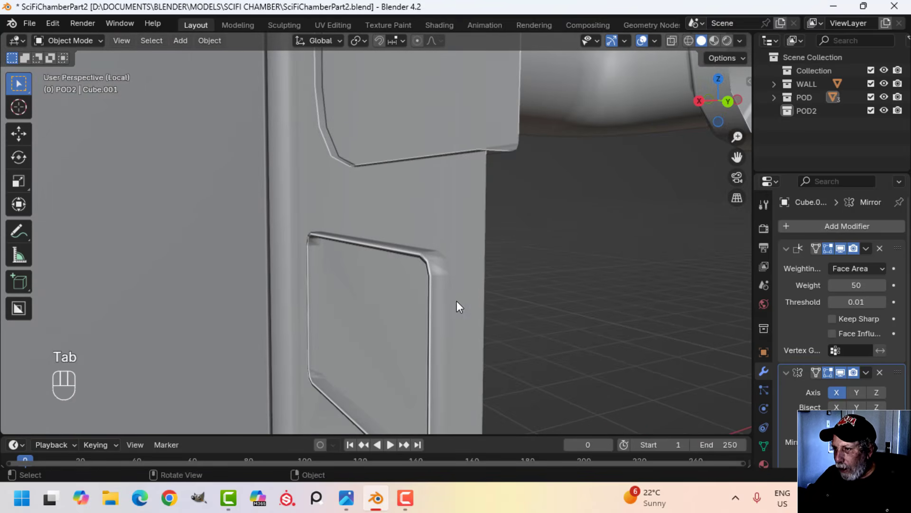
middle_drag(456, 301, 386, 292)
key(Tab)
key(alt+a)
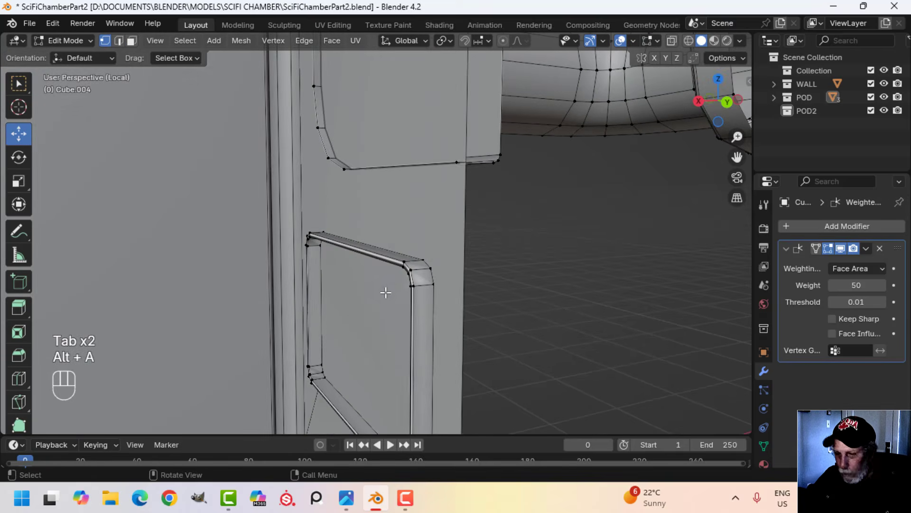
scroll(413, 287, up, 2)
key(3)
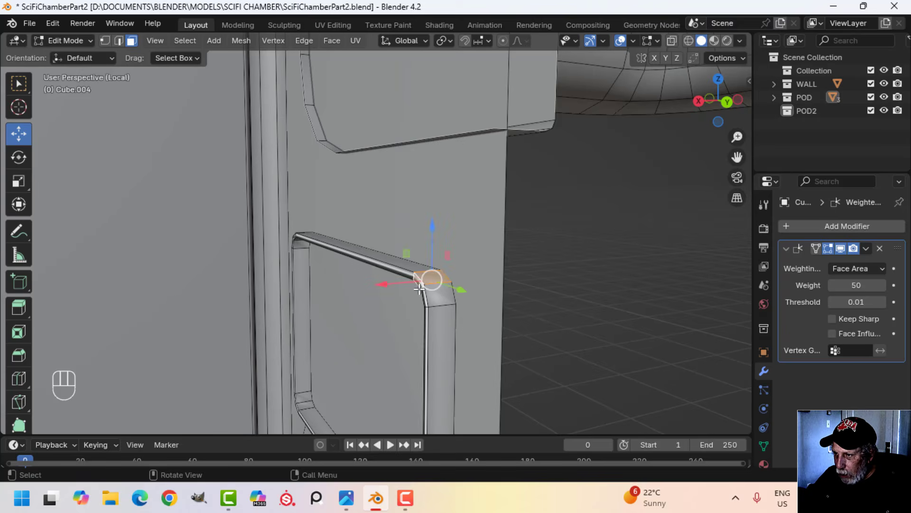
scroll(421, 284, up, 3)
key(alt+a)
alt+click(463, 333)
shift+middle_drag(463, 332, 444, 234)
scroll(464, 287, down, 3)
middle_drag(444, 234, 349, 262)
key(ctrl+KP_Add)
scroll(404, 262, up, 2)
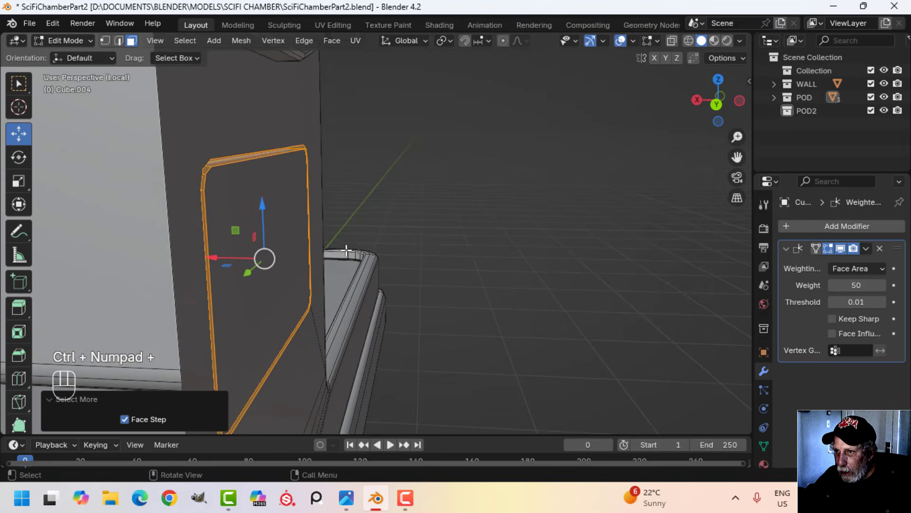
middle_drag(274, 228, 361, 218)
scroll(228, 234, up, 2)
key(alt+a)
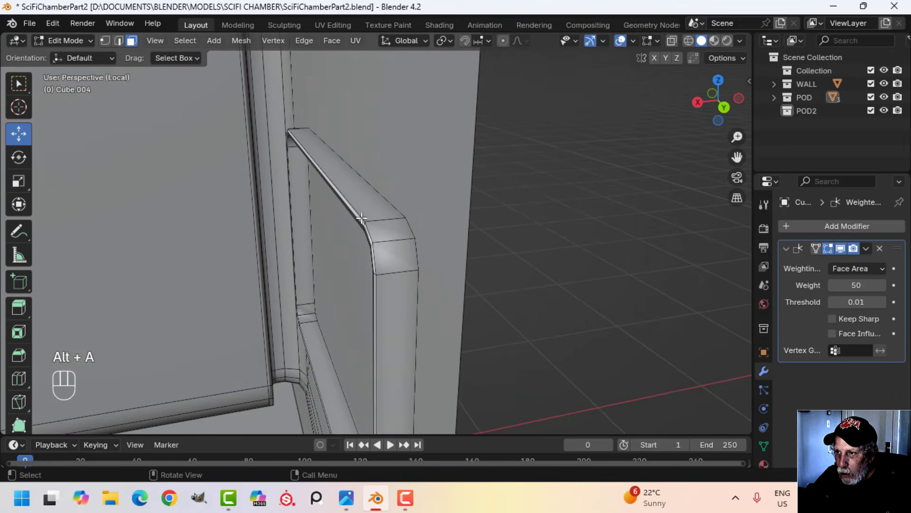
alt+shift+click(362, 225)
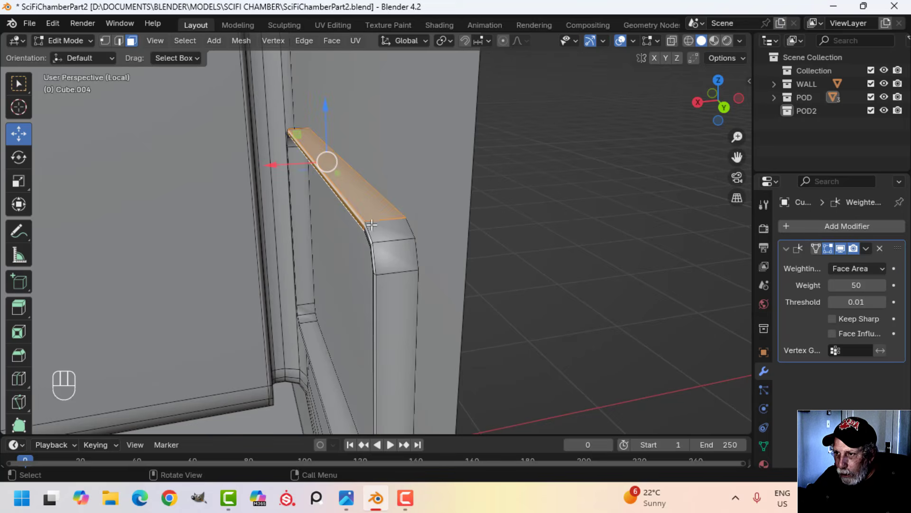
middle_drag(326, 158, 541, 264)
key(alt+a)
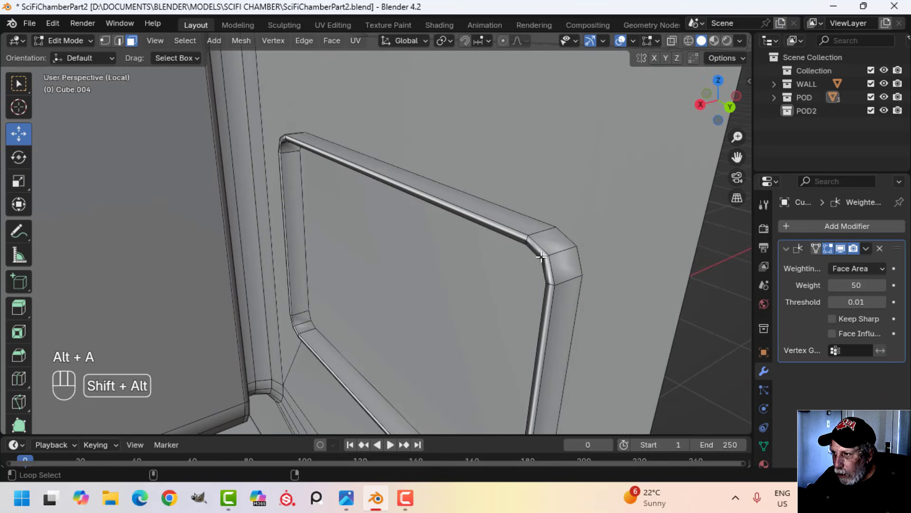
Step: Select the thin inner face loop of the rectangular recess, try deleting its faces, and undo the deletion
alt+click(545, 257)
key(x)
click(546, 256)
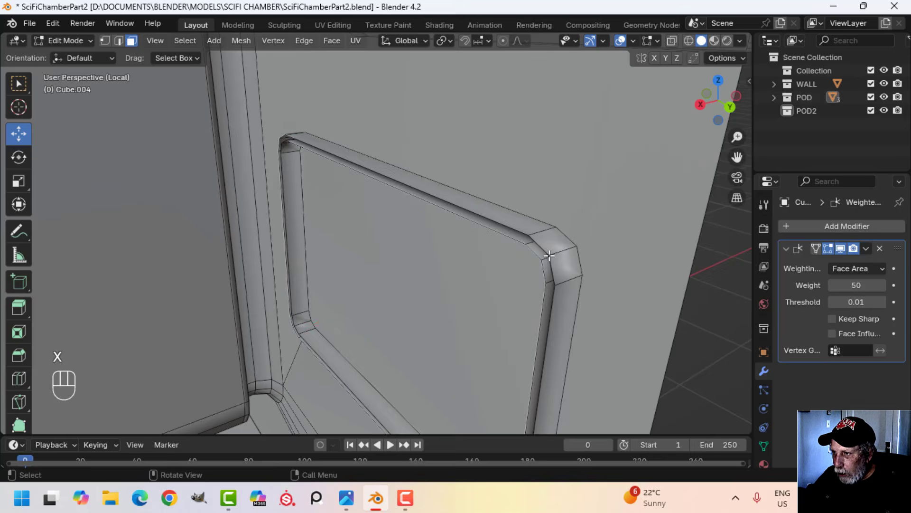
middle_drag(546, 256, 505, 254)
scroll(300, 218, up, 2)
key(ctrl+z)
Step: Try moving the recess's inner face loop along the X axis, and undo the move
middle_drag(379, 248, 402, 226)
key(g)
key(x)
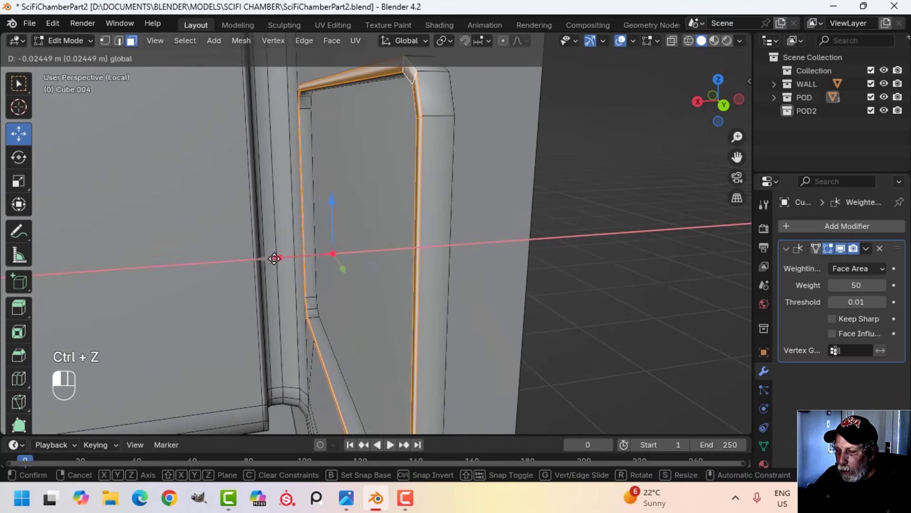
click(324, 256)
key(ctrl+z)
Step: Add the matching inner face loop of the opposite side's rectangular recess to the selection
scroll(266, 262, down, 3)
shift+middle_drag(264, 262, 509, 248)
scroll(251, 262, down, 5)
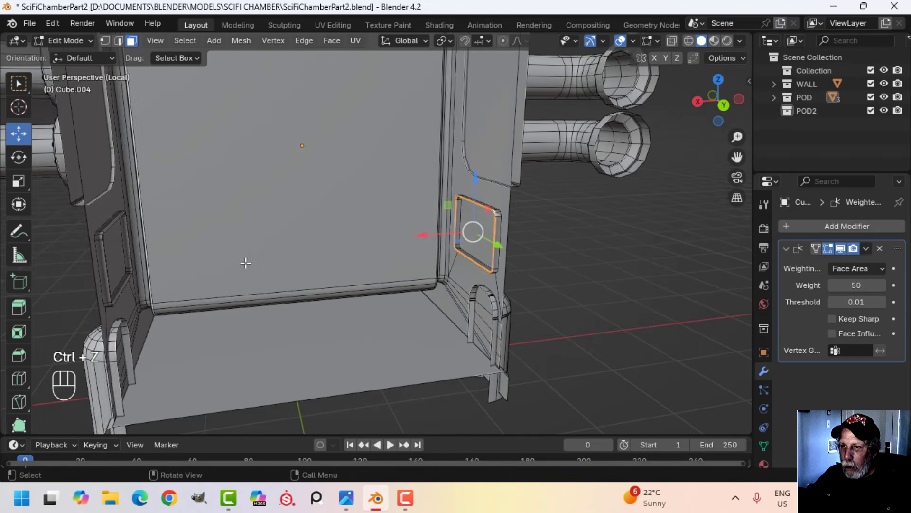
shift+middle_drag(247, 262, 376, 255)
middle_drag(376, 256, 327, 253)
scroll(201, 255, up, 4)
shift+middle_drag(199, 254, 356, 269)
scroll(332, 261, up, 4)
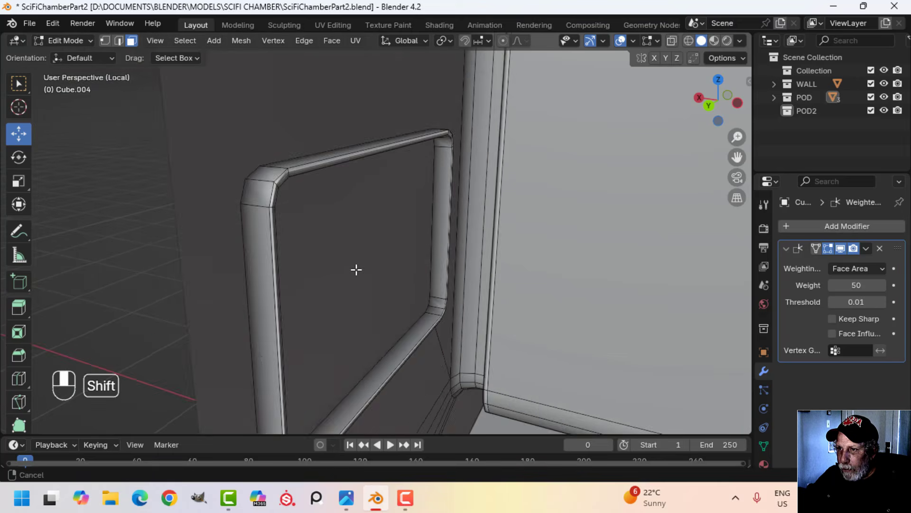
scroll(262, 206, up, 3)
alt+shift+click(162, 140)
Step: Scale both recess face loops outward along the X axis by a factor of about 1.03
scroll(364, 230, down, 6)
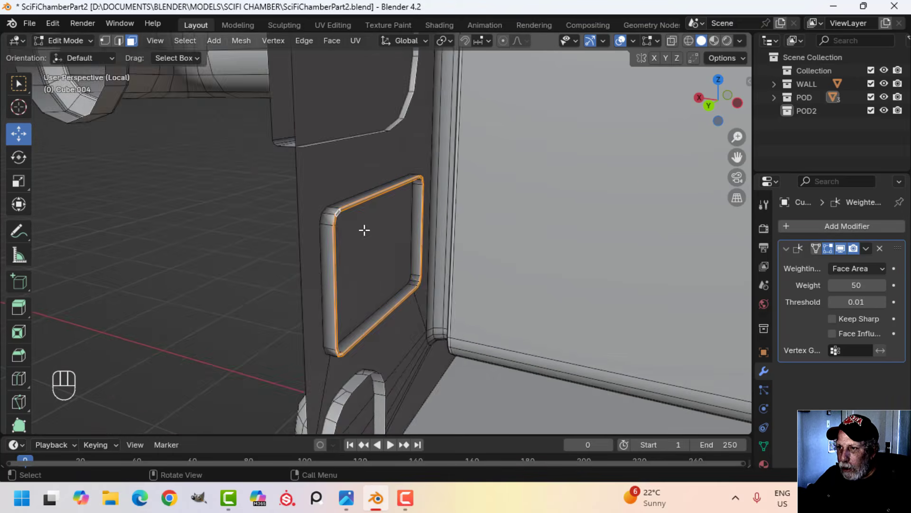
shift+middle_drag(510, 260, 300, 200)
scroll(277, 173, down, 3)
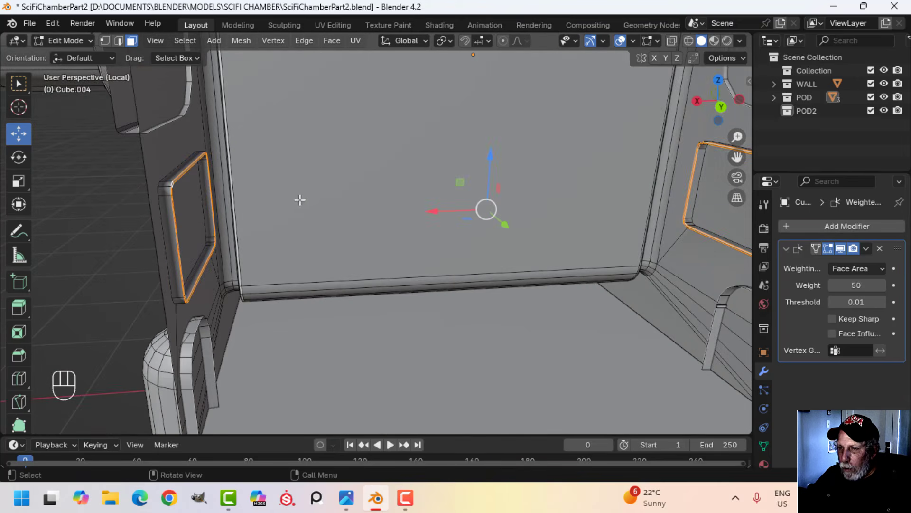
shift+middle_drag(417, 201, 330, 204)
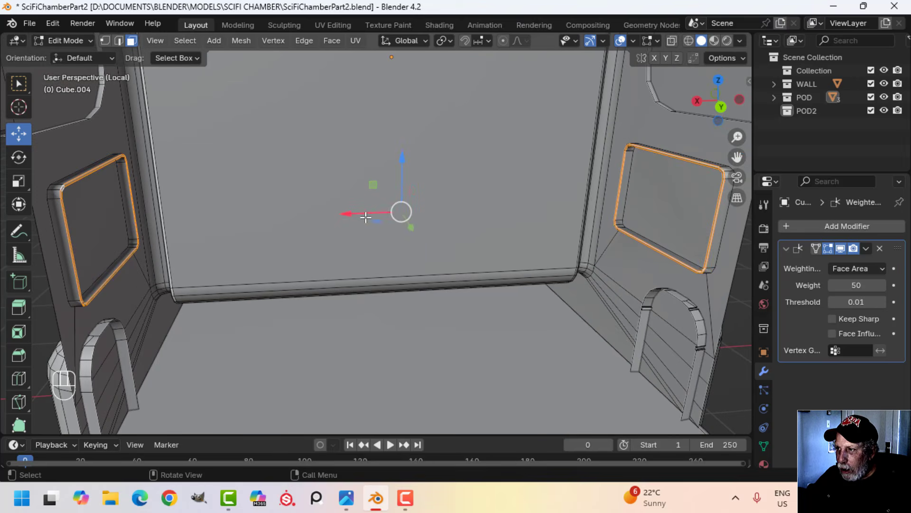
shift+middle_drag(674, 219, 431, 228)
scroll(431, 228, up, 5)
shift+middle_drag(489, 217, 374, 252)
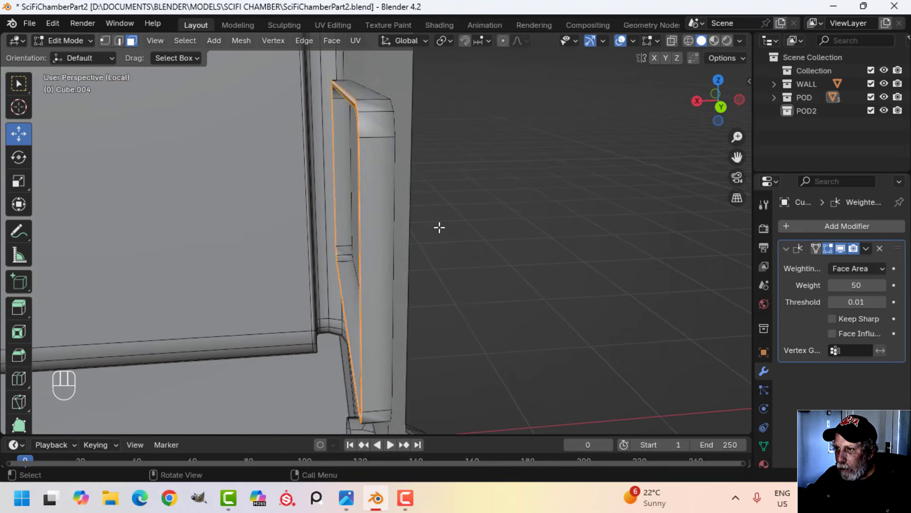
scroll(430, 226, up, 1)
shift+middle_drag(429, 226, 449, 270)
key(s)
key(x)
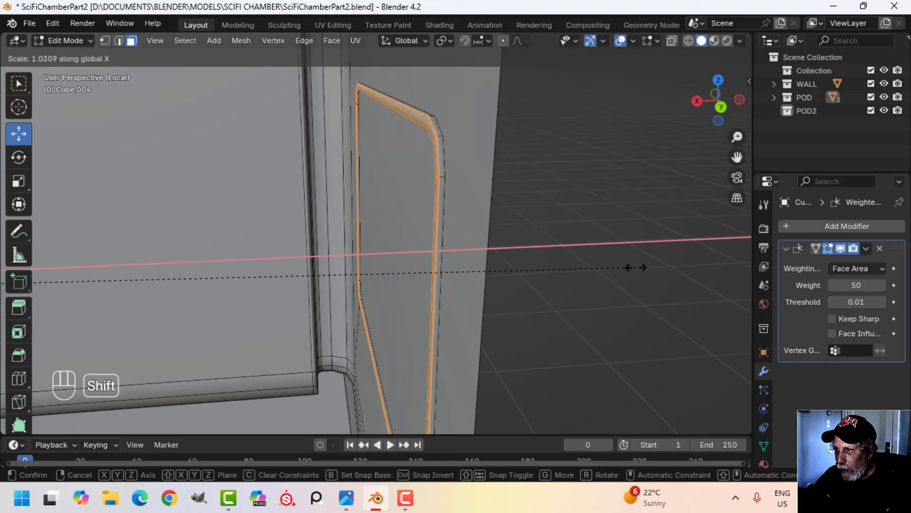
click(637, 268)
Step: Clear the selection and examine the adjusted recess in Object Mode
middle_drag(550, 259, 390, 267)
key(alt+a)
key(Caps_Lock)
scroll(438, 235, down, 3)
key(Tab)
key(alt+a)
Step: Reopen the pod body in Edit Mode and select the outer and inner edge loops of the rectangular side groove
scroll(386, 247, up, 3)
click(320, 255)
key(Tab)
middle_drag(314, 254, 342, 263)
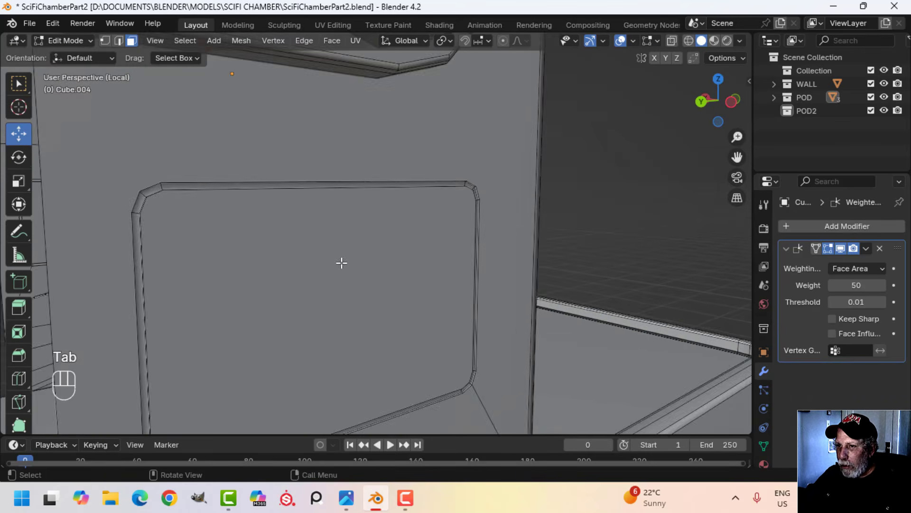
key(alt+a)
scroll(197, 249, up, 2)
middle_drag(198, 248, 318, 250)
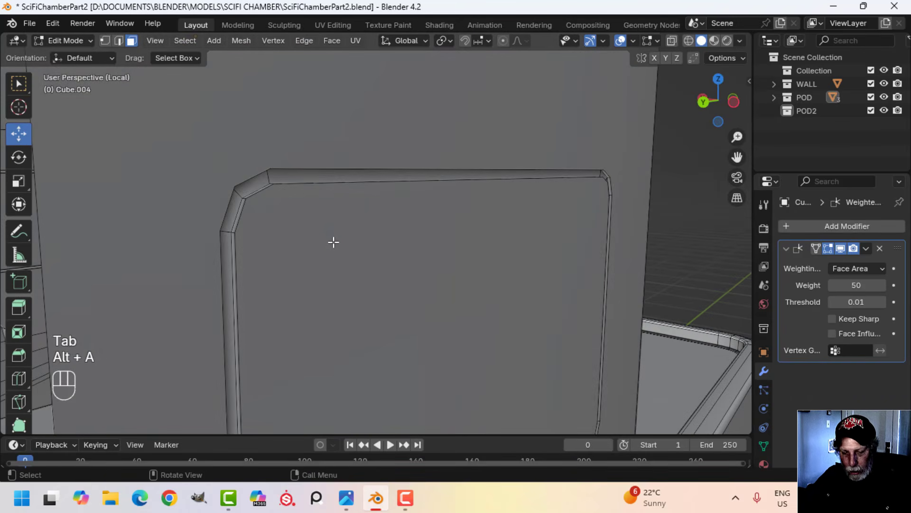
alt+shift+click(320, 170)
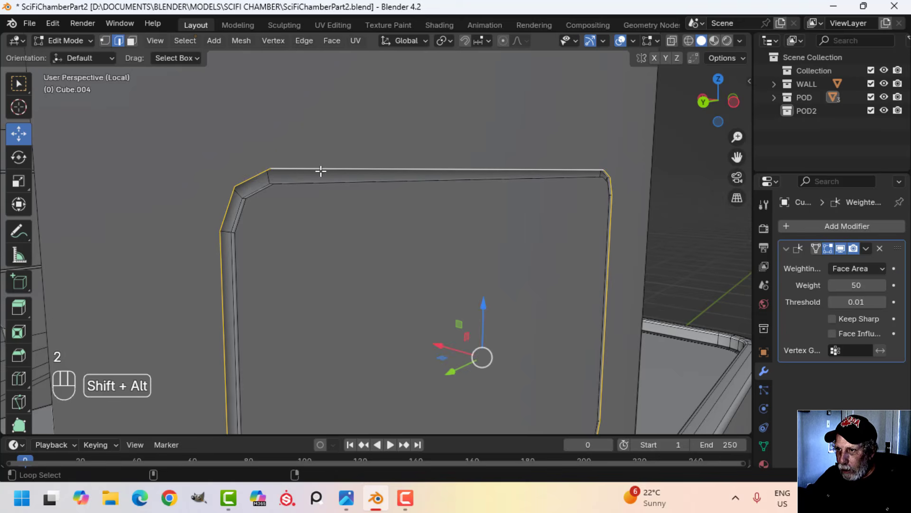
alt+shift+click(325, 185)
scroll(399, 222, down, 4)
shift+middle_drag(446, 261, 424, 207)
middle_drag(424, 206, 402, 182)
scroll(401, 202, up, 3)
shift+middle_drag(426, 264, 419, 156)
scroll(505, 267, up, 2)
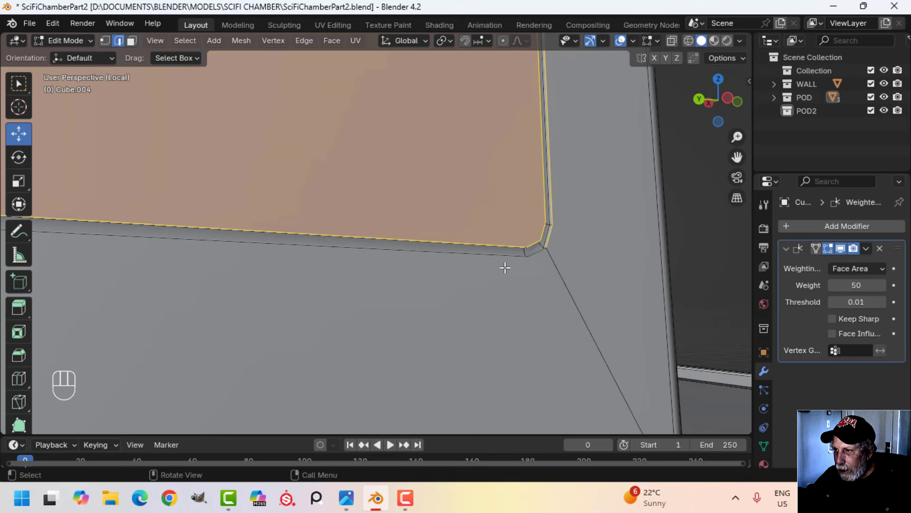
alt+shift+click(476, 254)
Step: Add the outer and inner edge loops of the opposite side's rectangular groove to the selection
scroll(456, 268, down, 4)
shift+middle_drag(327, 270, 399, 291)
middle_drag(346, 288, 406, 298)
scroll(380, 290, down, 3)
shift+middle_drag(268, 267, 389, 280)
middle_drag(221, 251, 408, 267)
scroll(286, 253, down, 3)
middle_drag(413, 268, 477, 271)
scroll(449, 239, up, 4)
shift+middle_drag(448, 238, 329, 218)
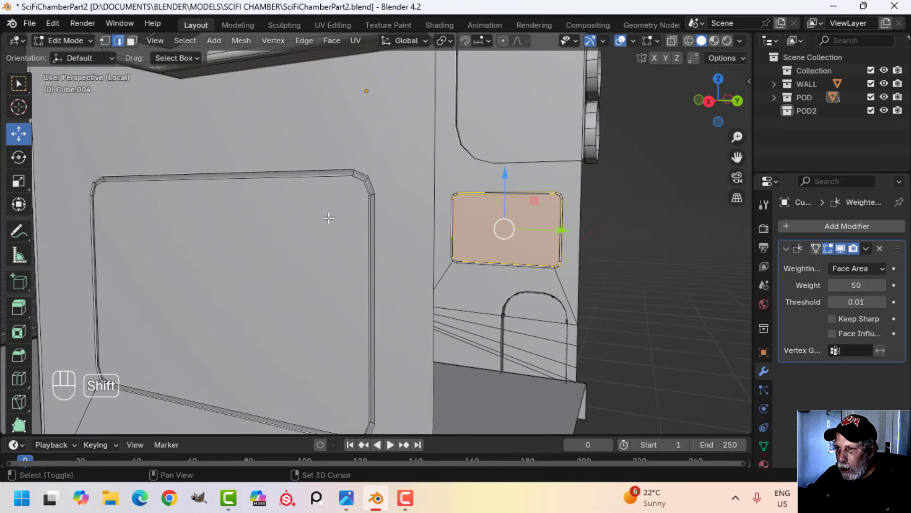
alt+shift+click(308, 165)
alt+shift+click(313, 178)
shift+middle_drag(349, 348, 364, 221)
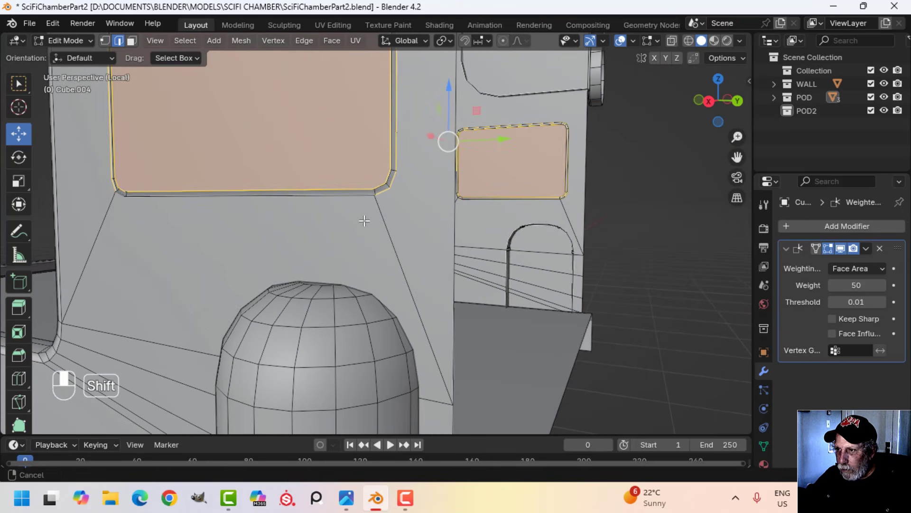
alt+shift+click(344, 199)
Step: Bevel the selected groove edge loops by about 0.0023 m with one segment, and return to Object Mode with nothing selected
middle_drag(432, 218, 449, 241)
scroll(415, 247, up, 4)
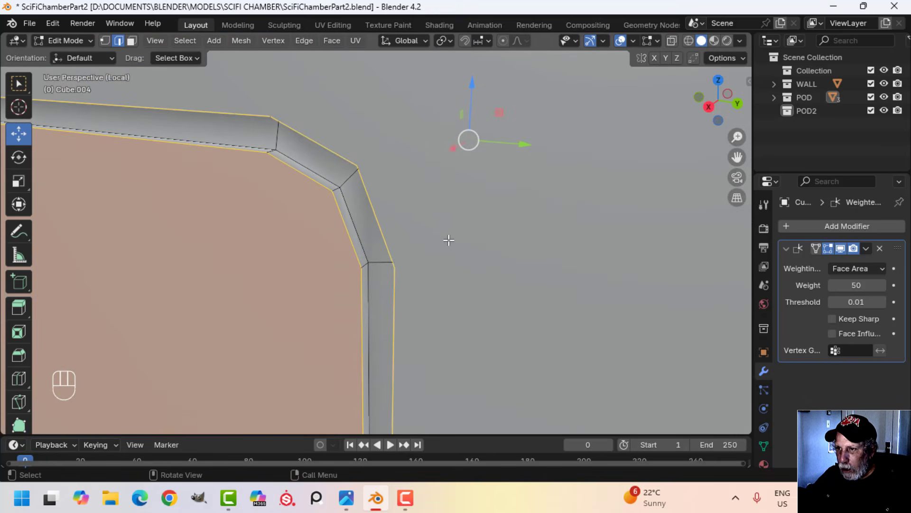
key(ctrl+b)
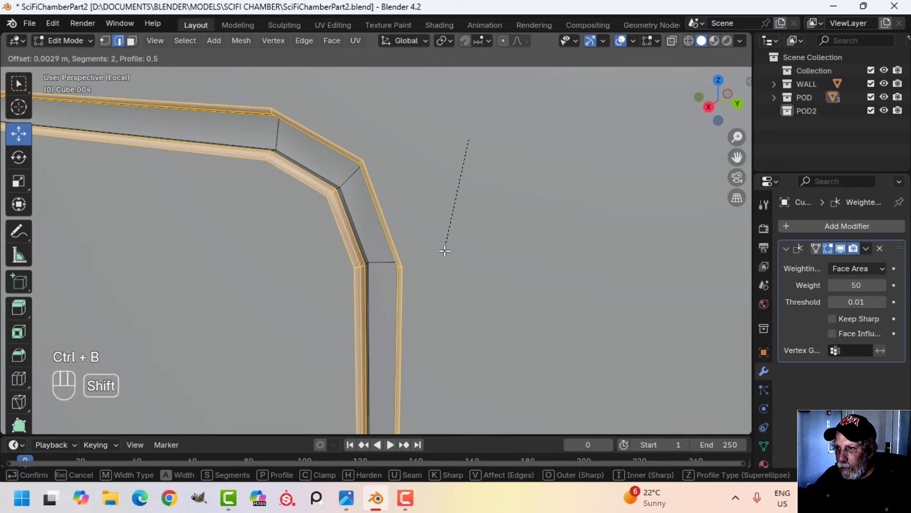
scroll(445, 252, down, 1)
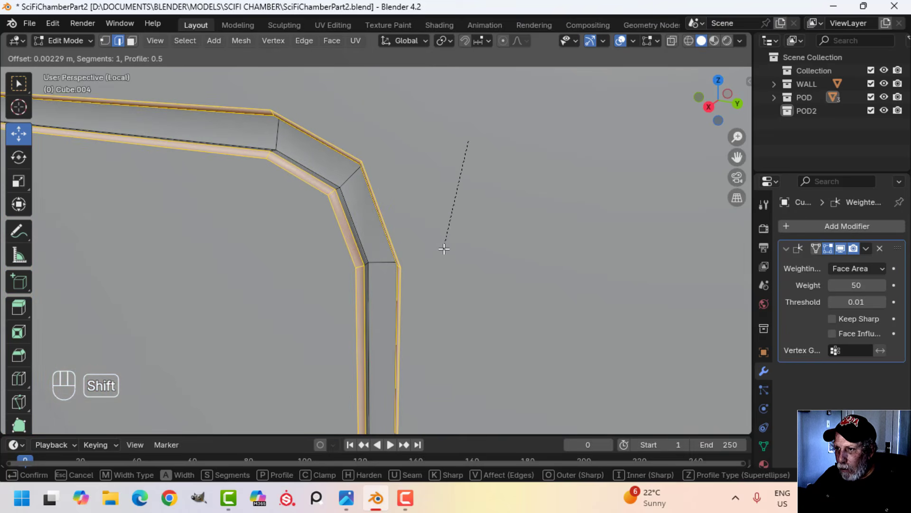
click(444, 249)
key(Tab)
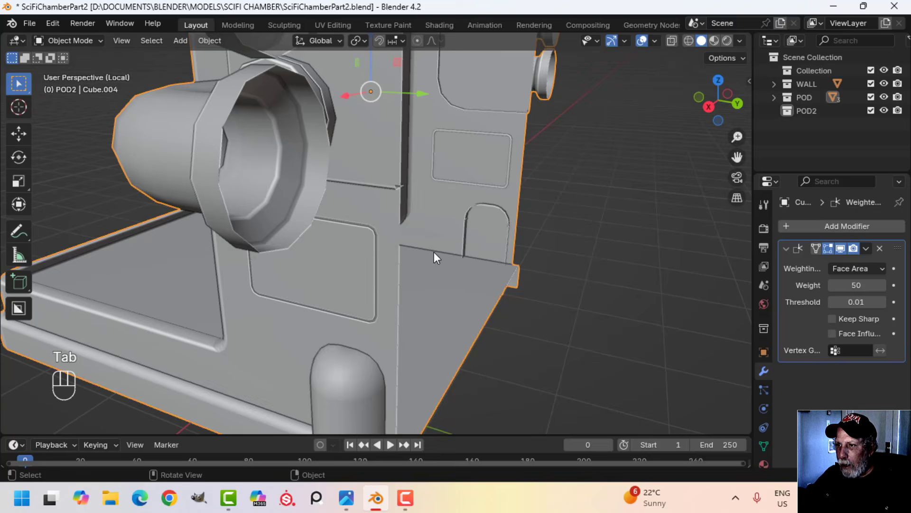
key(alt+a)
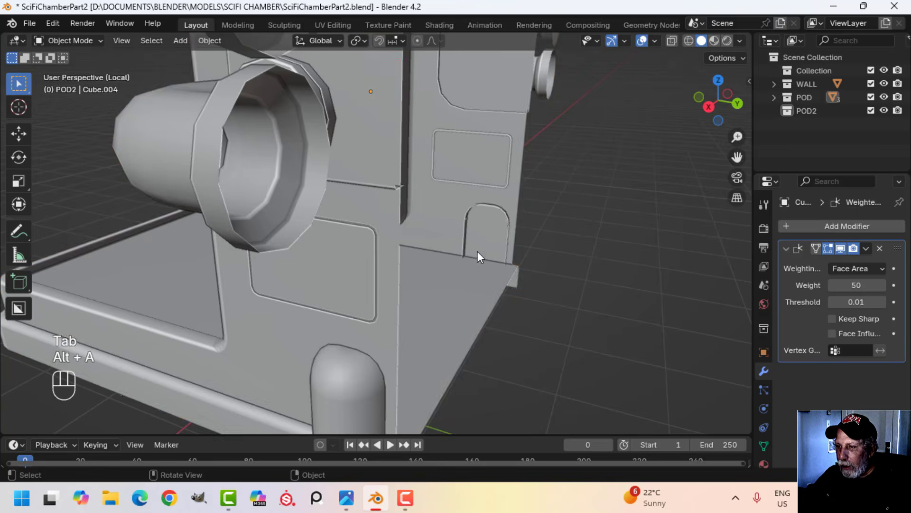
Step: Examine the beveled rectangular grooves on the pod's sides from several angles
middle_drag(477, 252, 421, 239)
scroll(355, 232, up, 3)
scroll(349, 230, up, 1)
scroll(348, 229, down, 3)
middle_drag(421, 238, 395, 227)
scroll(424, 230, up, 2)
mouse_move(395, 227)
middle_down()
mouse_move(348, 228)
mouse_move(401, 235)
mouse_move(375, 235)
mouse_move(367, 218)
mouse_move(397, 220)
middle_up()
scroll(347, 230, down, 5)
scroll(362, 232, up, 1)
middle_drag(397, 221, 411, 229)
scroll(383, 214, up, 2)
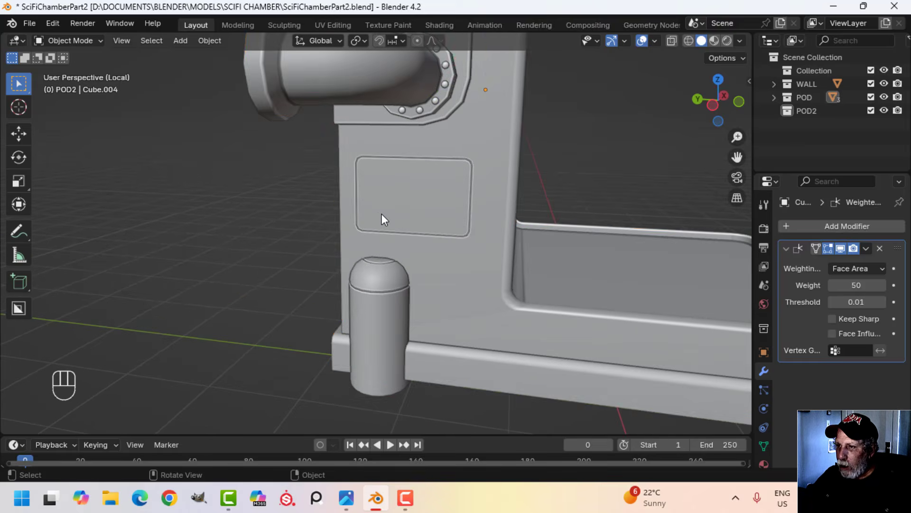
Step: In the pod body's Edit Mode, duplicate the vertical edge of the rectangular side groove and move the copy about -0.745 m along Y
click(378, 213)
key(Tab)
scroll(378, 212, up, 4)
key(alt+a)
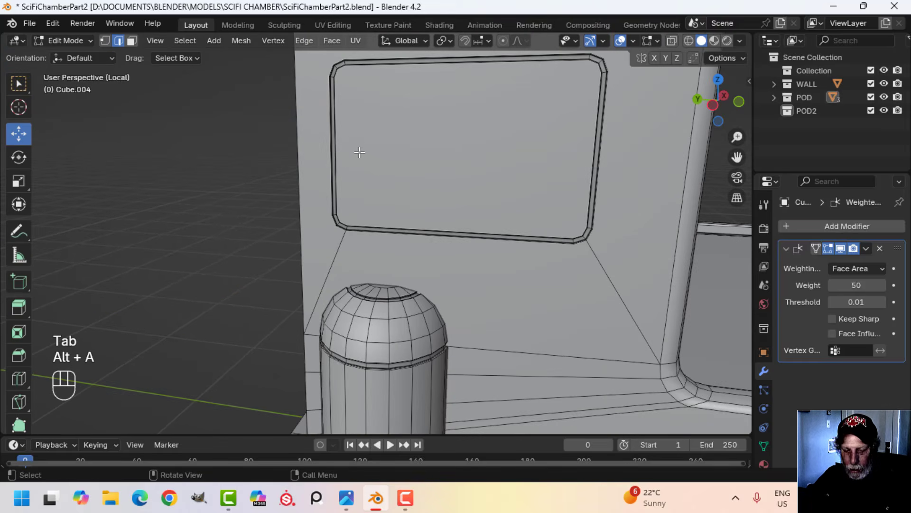
scroll(371, 150, down, 3)
shift+middle_drag(384, 157, 389, 161)
middle_drag(409, 162, 412, 161)
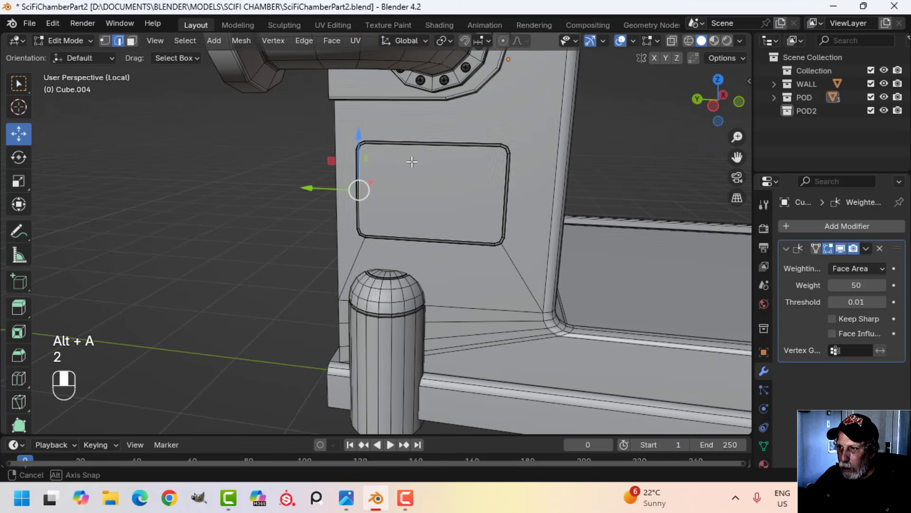
key(shift+d)
right_click(412, 162)
drag(320, 189, 345, 191)
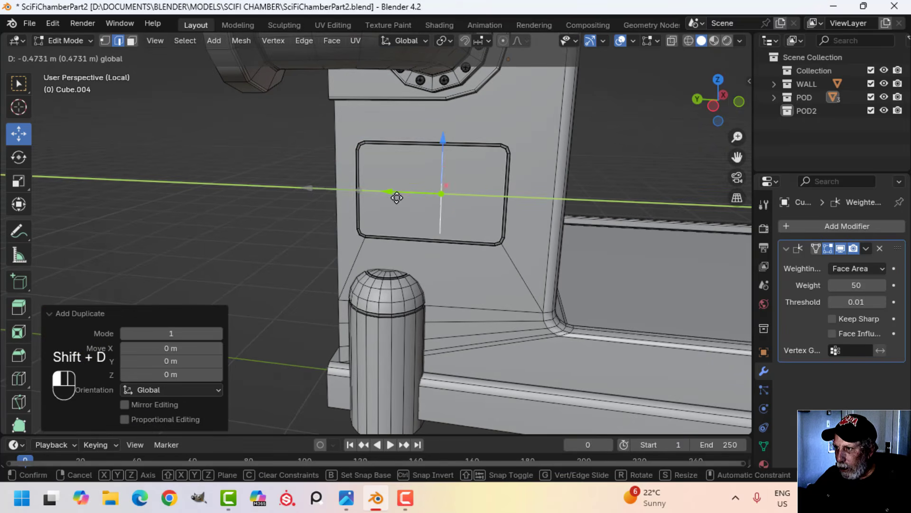
click(435, 203)
Step: Scale the duplicated edge to about 0.606 and move it slightly outward from the side wall along X
key(s)
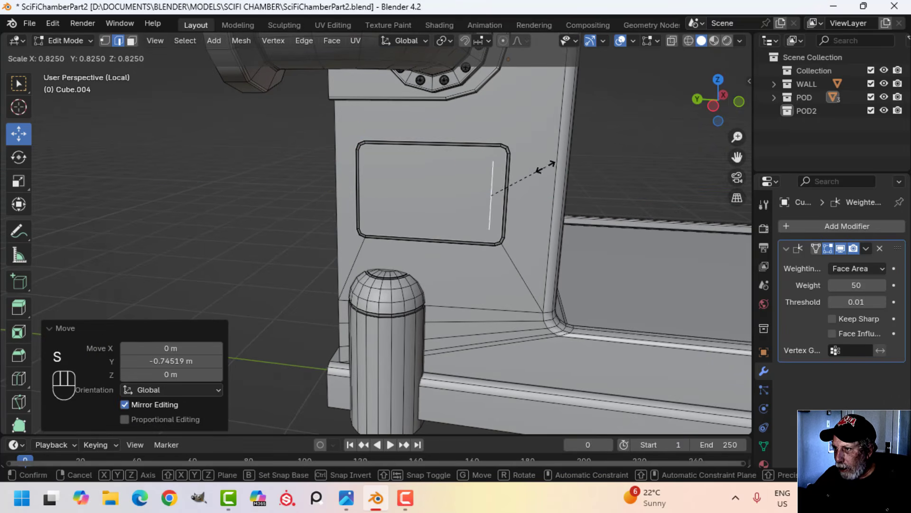
click(528, 168)
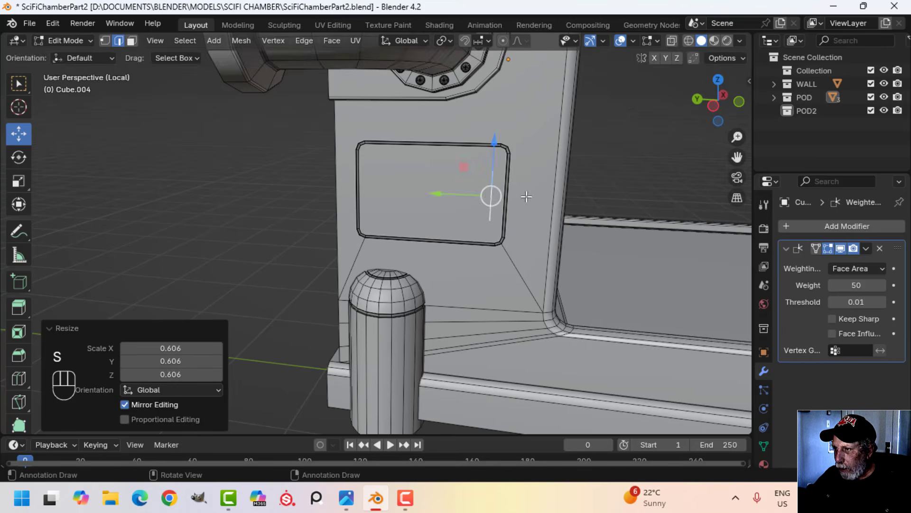
middle_drag(525, 195, 403, 202)
key(g)
key(x)
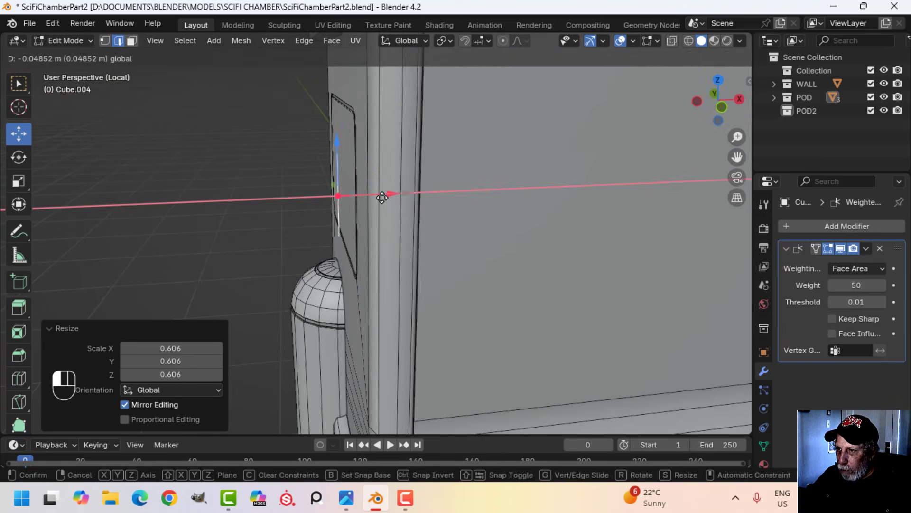
click(380, 198)
Step: Separate the duplicated edge into its own object and open that object in Edit Mode with everything selected
key(p)
click(467, 185)
key(Tab)
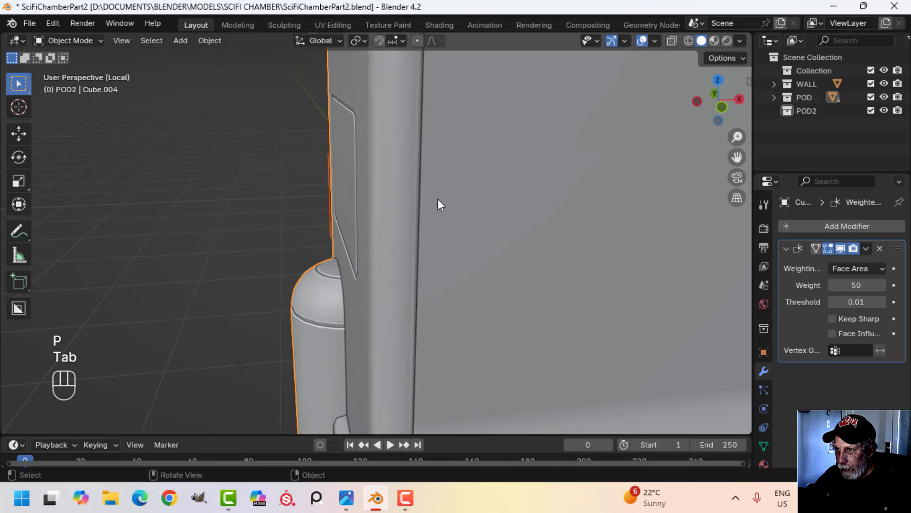
middle_drag(347, 223, 391, 218)
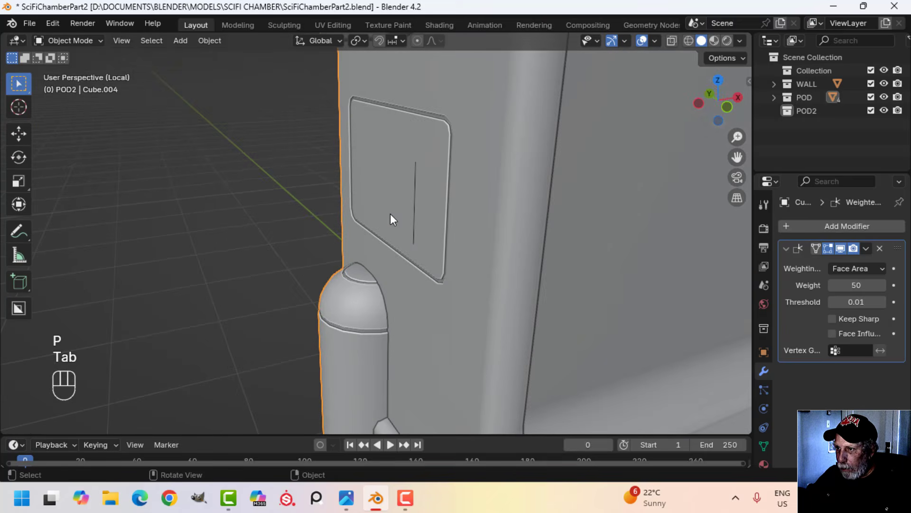
click(415, 175)
key(Tab)
key(a)
Step: Extrude the edge along Y into a narrow vertical strip and extrude that strip about 0.051 m along its normal into a block
mouse_move(427, 199)
middle_down()
mouse_move(417, 196)
mouse_move(511, 200)
mouse_move(427, 204)
middle_up()
middle_drag(427, 204, 460, 209)
key(e)
right_click(502, 204)
drag(436, 177, 402, 175)
key(a)
middle_drag(519, 197, 439, 208)
middle_drag(439, 209, 412, 210)
key(e)
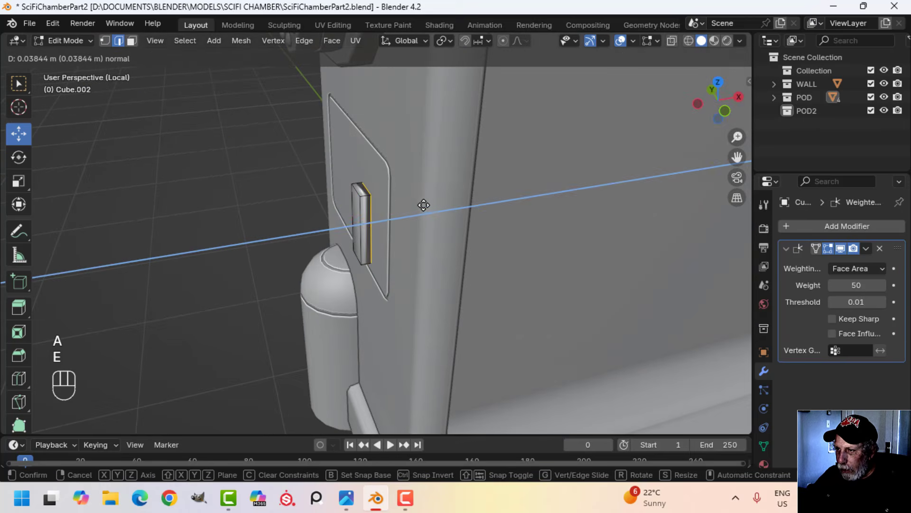
click(426, 204)
Step: Remove the block's Weighted Normal modifier and recalculate all its normals to the outside
click(883, 250)
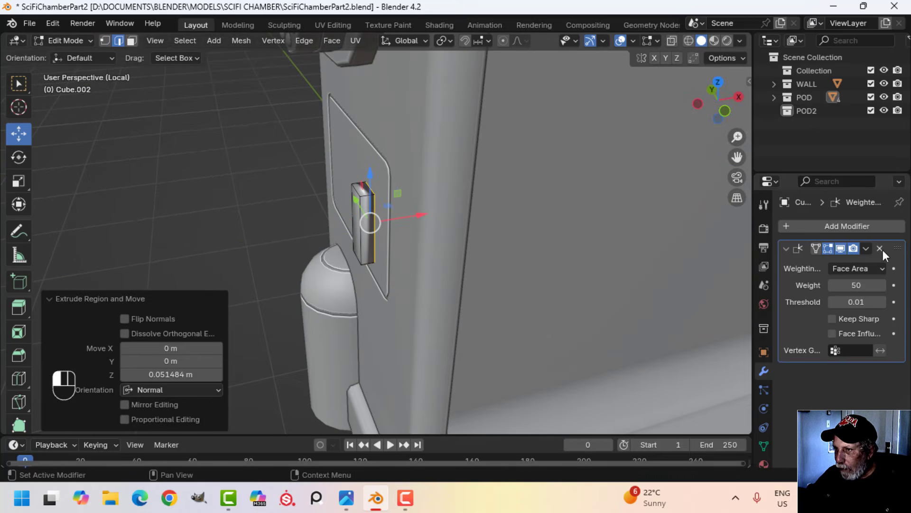
scroll(377, 244, up, 3)
shift+middle_drag(377, 244, 405, 267)
middle_drag(404, 267, 492, 255)
key(a)
key(alt+n)
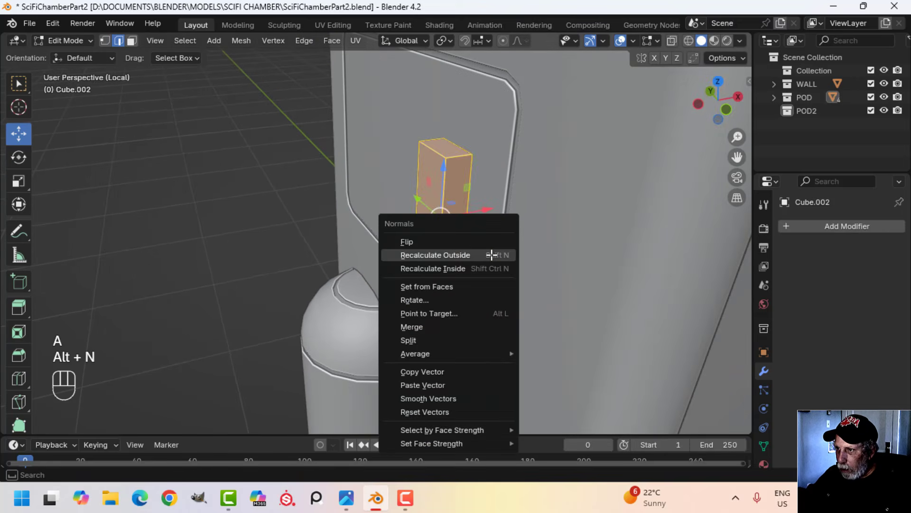
click(492, 255)
key(alt+a)
Step: Bevel the block's short edges at its upper and lower ends by about 0.0074 m with two segments
shift+middle_drag(449, 233, 469, 219)
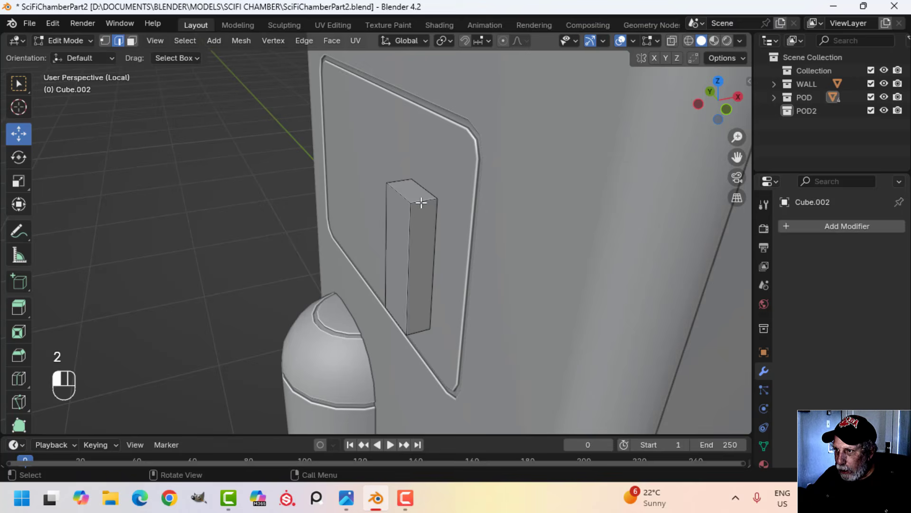
shift+middle_drag(396, 185, 427, 179)
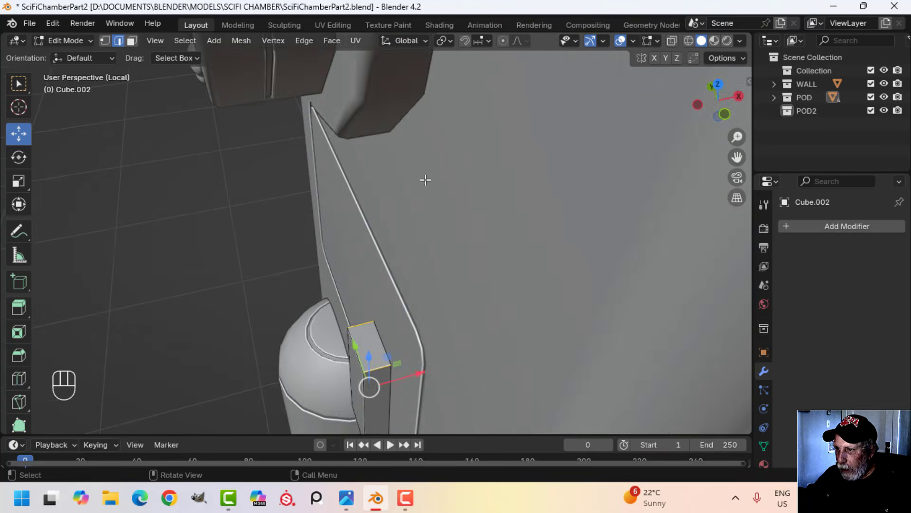
shift+middle_drag(449, 349, 451, 218)
scroll(455, 215, up, 4)
key(ctrl+b)
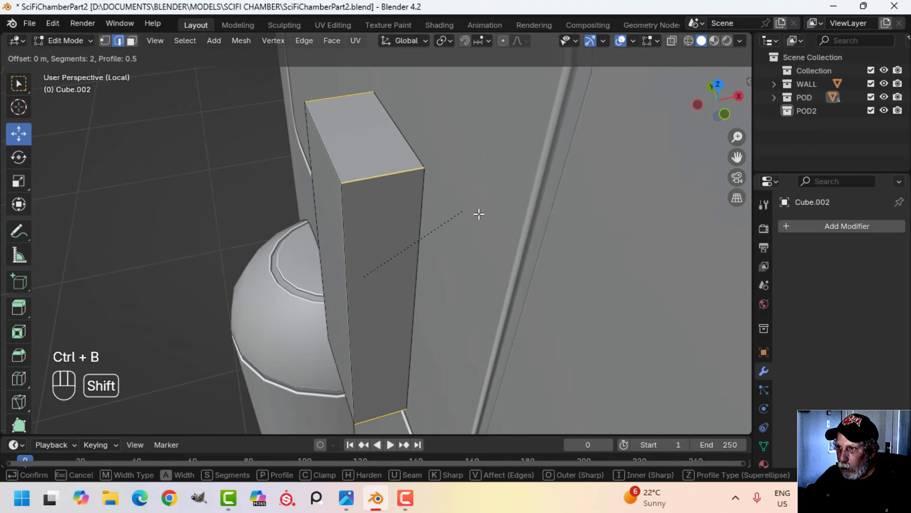
shift+click(567, 226)
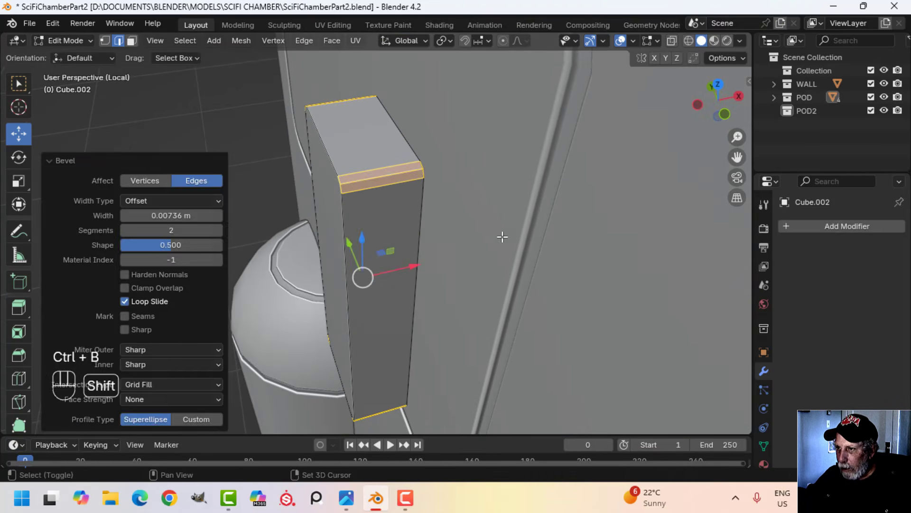
Step: Move the whole block along X partly into the pod's side wall and return to Object Mode with nothing selected
scroll(475, 244, down, 4)
key(a)
middle_drag(462, 246, 427, 245)
drag(375, 241, 395, 237)
key(Tab)
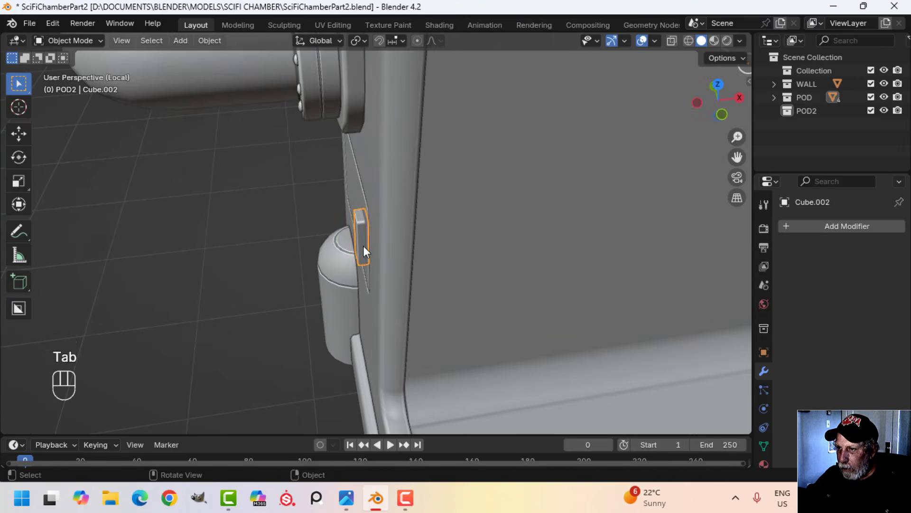
key(alt+a)
mouse_move(396, 237)
middle_down()
mouse_move(454, 229)
mouse_move(506, 195)
mouse_move(409, 226)
middle_up()
scroll(354, 157, up, 3)
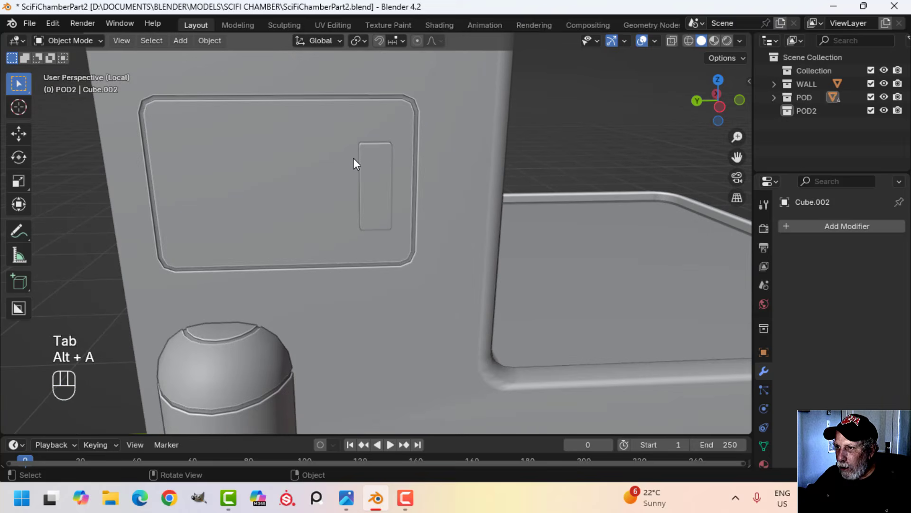
scroll(423, 229, down, 4)
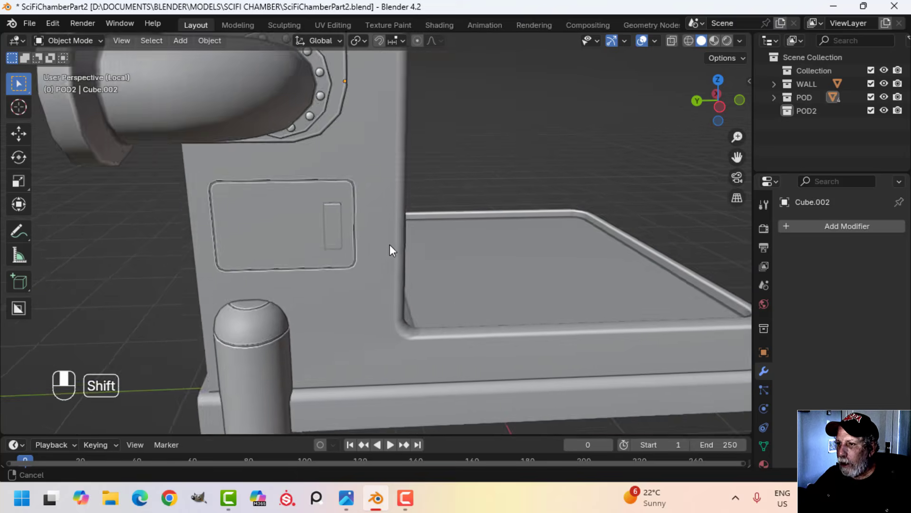
middle_drag(391, 247, 312, 219)
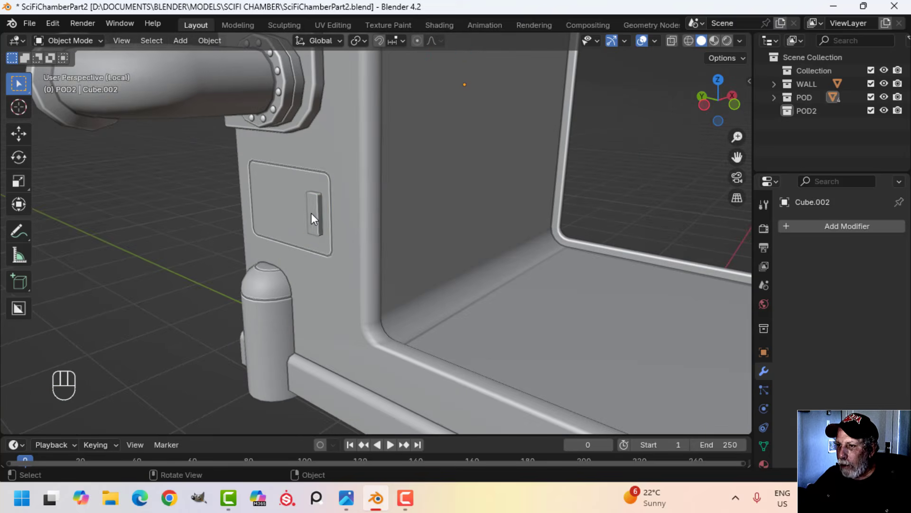
Step: Mirror the block to the pod's opposite side with a Mirror modifier on the X axis
click(835, 226)
mouse_move(818, 227)
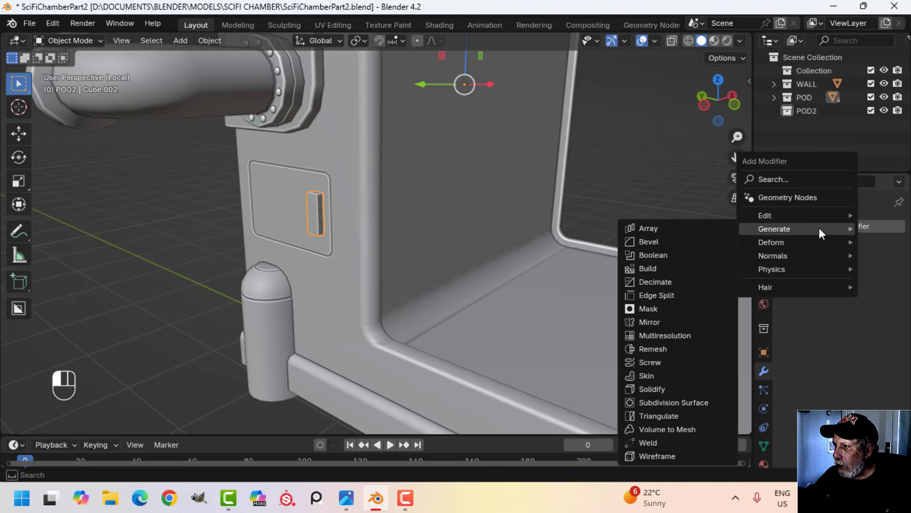
click(674, 323)
middle_drag(548, 254, 403, 237)
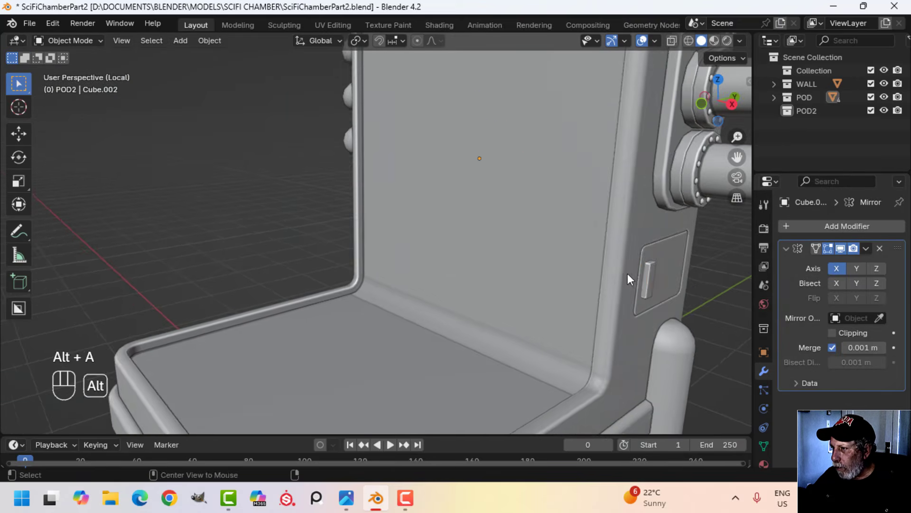
shift+middle_drag(627, 273, 480, 247)
scroll(489, 250, up, 3)
scroll(485, 253, down, 6)
middle_drag(306, 259, 454, 255)
Step: Add a Boolean modifier set to Difference to the pod body and place it above the Weighted Normal modifier
scroll(471, 251, up, 4)
click(420, 216)
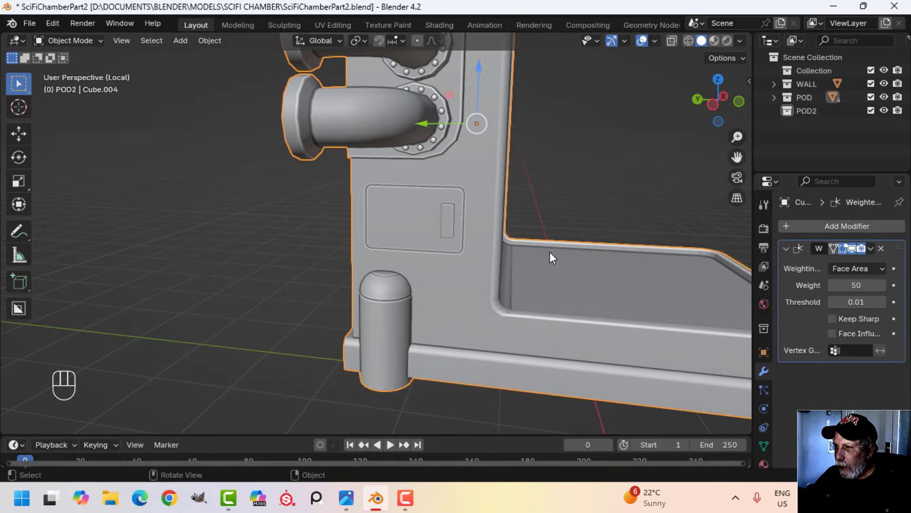
middle_drag(549, 253, 522, 261)
click(802, 224)
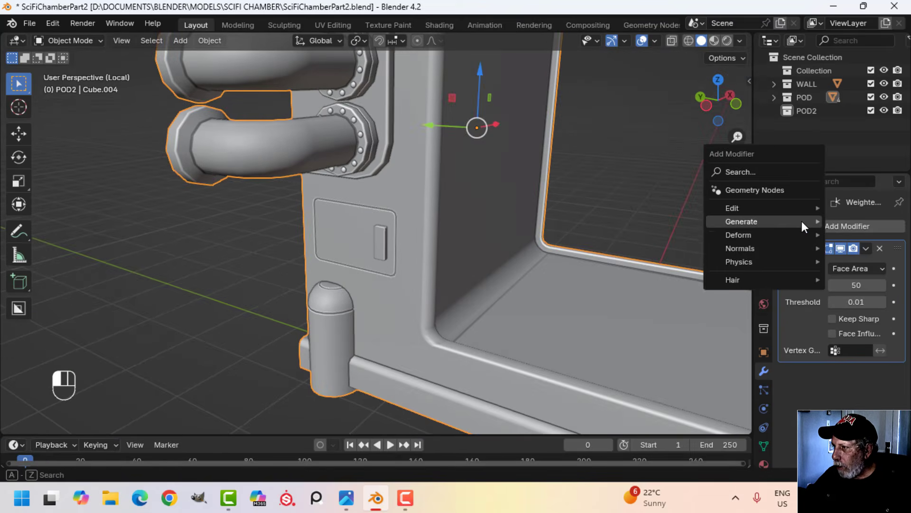
mouse_move(801, 221)
click(664, 246)
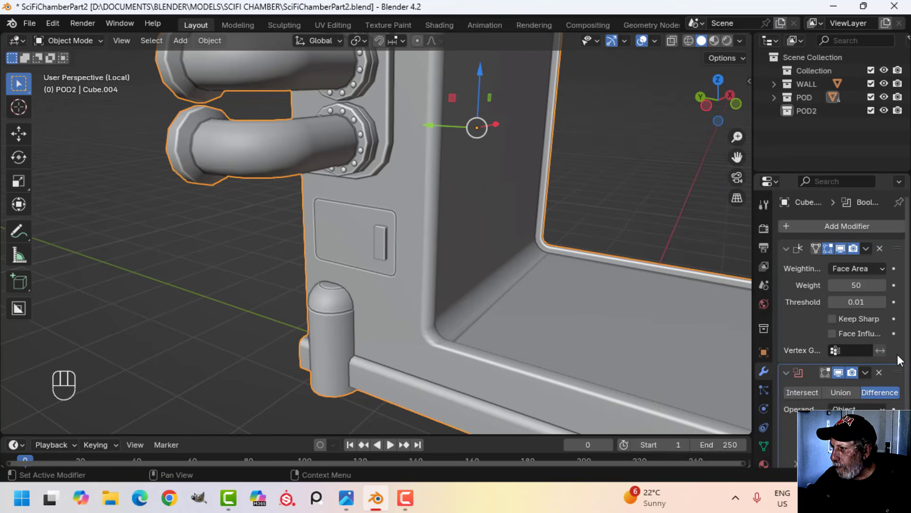
drag(899, 372, 899, 247)
scroll(379, 271, up, 3)
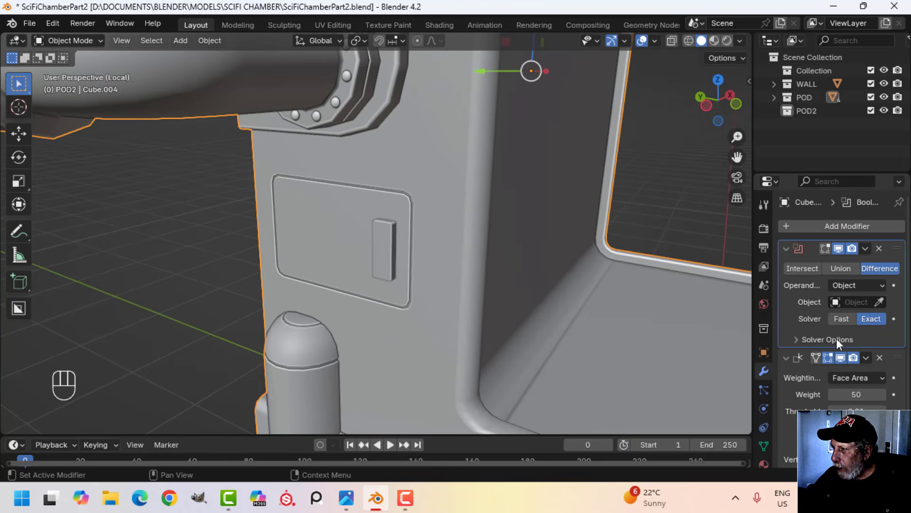
Step: Use the mirrored block as the Boolean's cutting object and apply the modifier
click(878, 302)
click(388, 236)
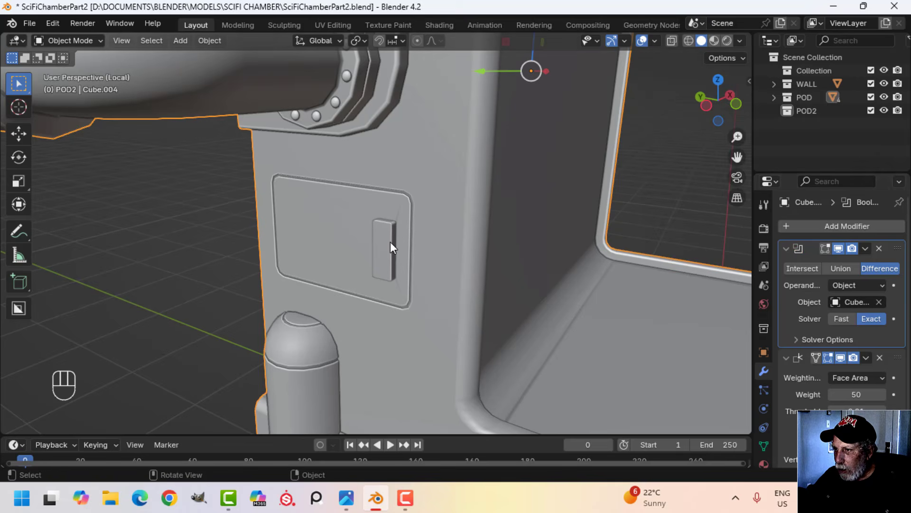
click(865, 249)
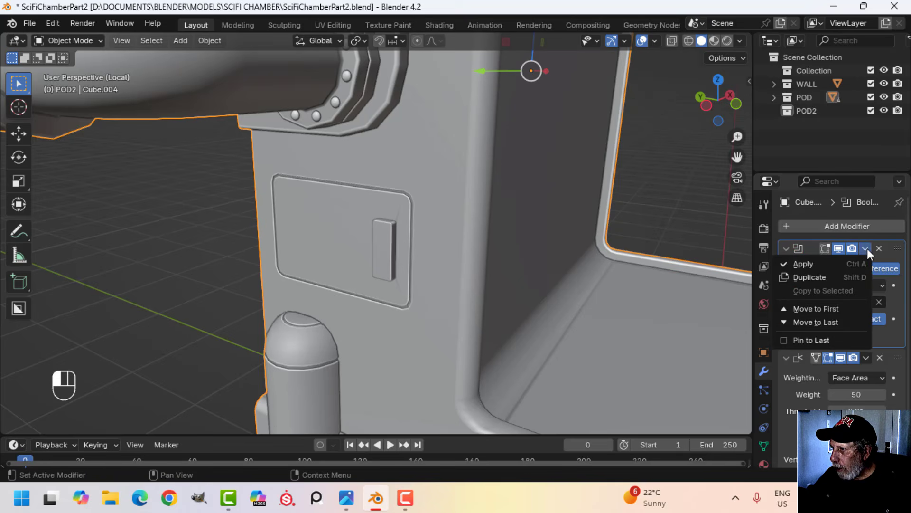
click(838, 261)
Step: Delete the cutter block and inspect the narrow recess cut inside the rectangular groove
click(380, 252)
key(x)
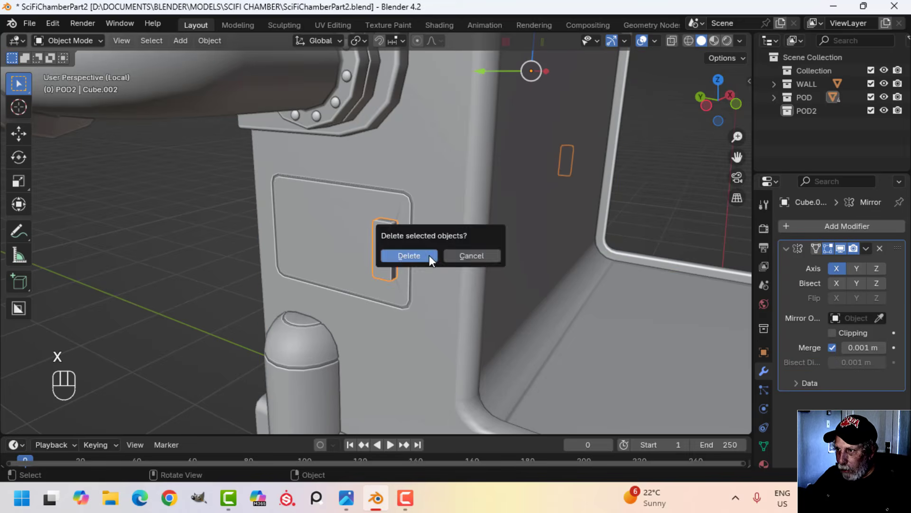
click(429, 256)
scroll(429, 256, up, 2)
shift+middle_drag(429, 257, 324, 274)
middle_drag(324, 274, 280, 282)
scroll(341, 260, up, 3)
middle_drag(280, 282, 336, 272)
scroll(257, 286, down, 3)
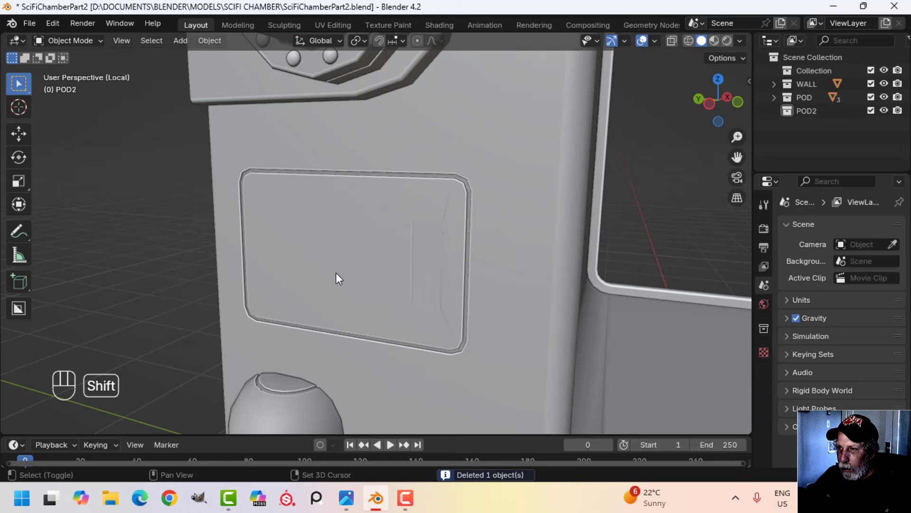
Step: Reopen the pod body in Edit Mode, clear the selection, and select the outer edge loop of the narrow recess
click(406, 241)
key(Tab)
scroll(434, 261, up, 2)
key(alt+a)
middle_drag(434, 261, 419, 277)
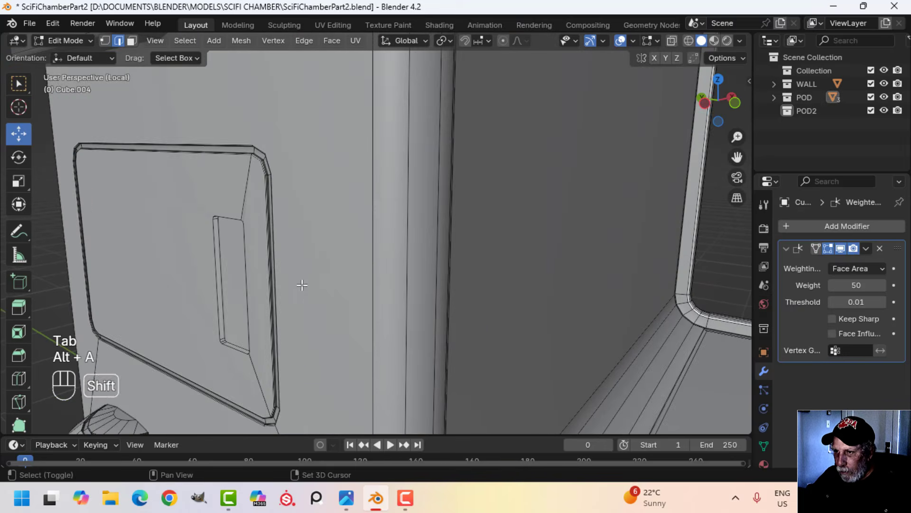
shift+middle_drag(275, 264, 298, 242)
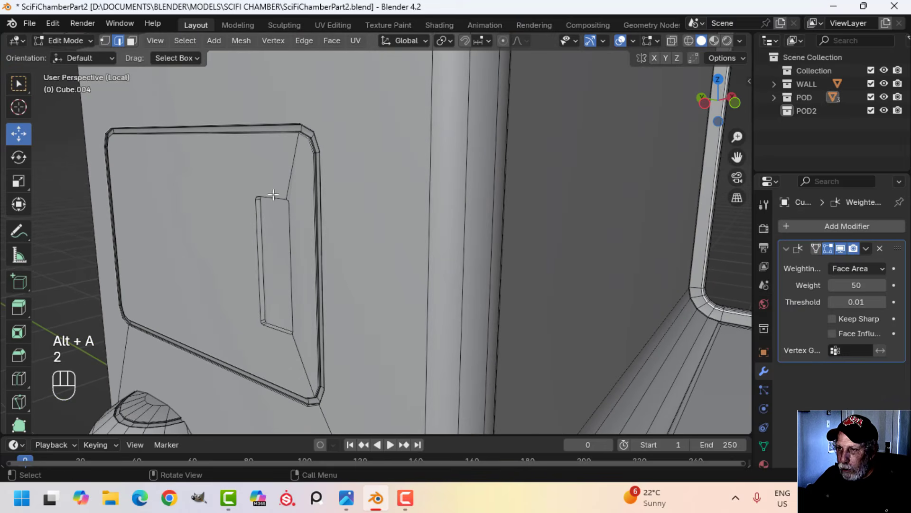
scroll(338, 219, down, 2)
shift+middle_drag(338, 220, 380, 257)
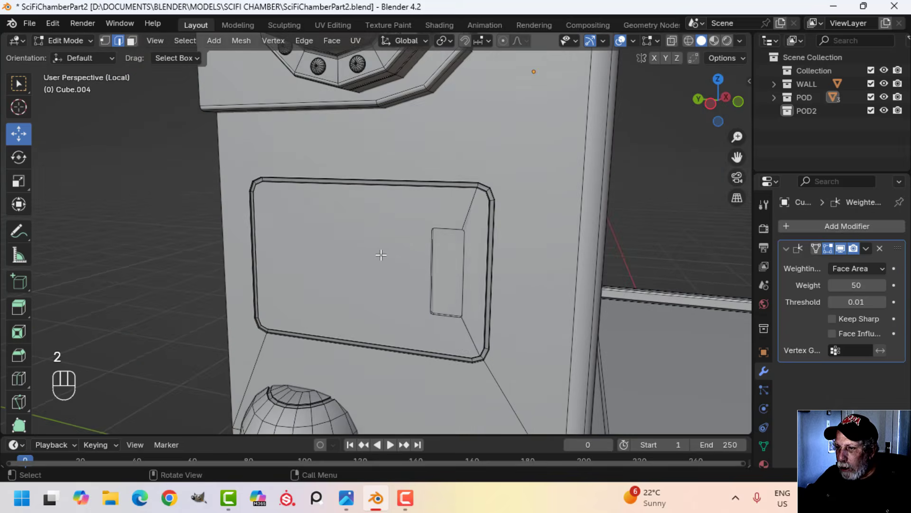
scroll(399, 294, down, 2)
shift+middle_drag(399, 294, 365, 190)
scroll(409, 214, down, 1)
shift+middle_drag(409, 213, 392, 230)
scroll(393, 239, up, 2)
scroll(392, 229, up, 2)
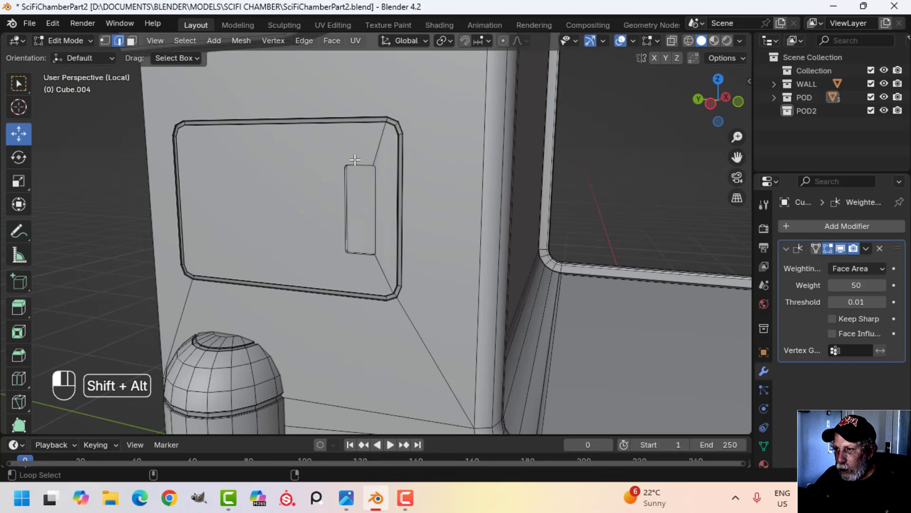
middle_drag(394, 219, 365, 220)
scroll(337, 229, up, 4)
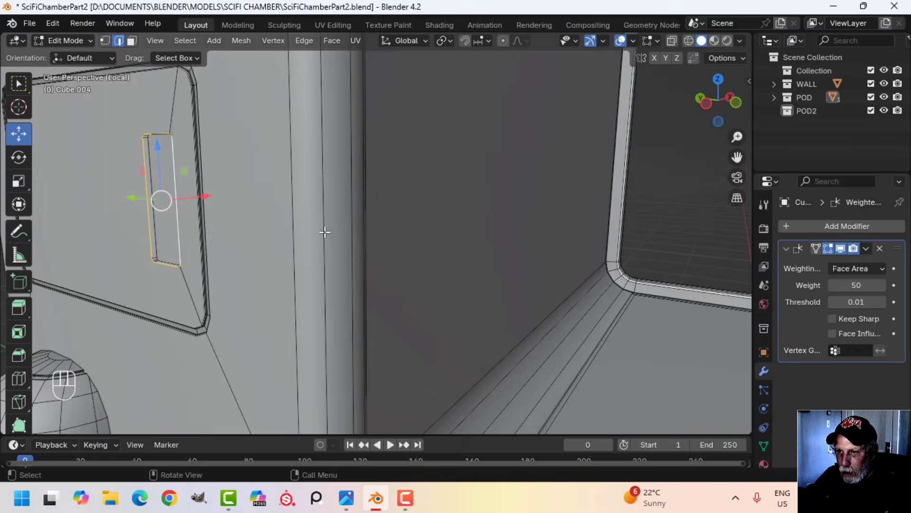
Step: Add the outer edge loop of the opposite side's narrow recess to the selection
middle_drag(463, 250, 400, 265)
alt+shift+click(199, 242)
scroll(340, 269, up, 3)
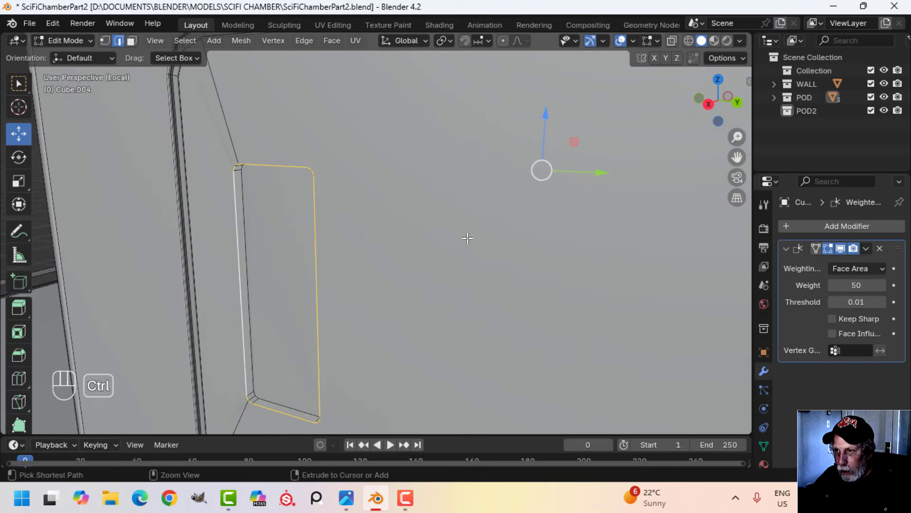
Step: Bevel the selected recess rim edges with two segments and an offset of about 0.005 m, then inspect both sides in Object Mode
key(ctrl+b)
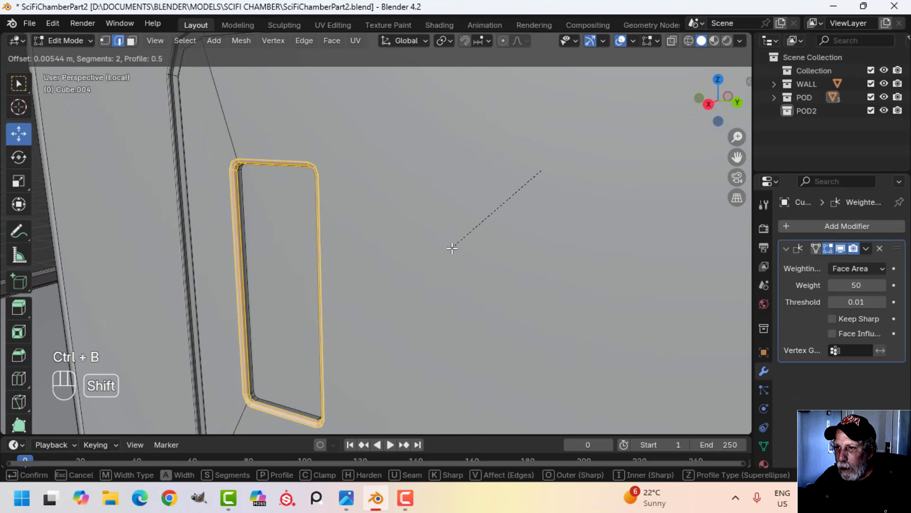
click(452, 248)
key(Tab)
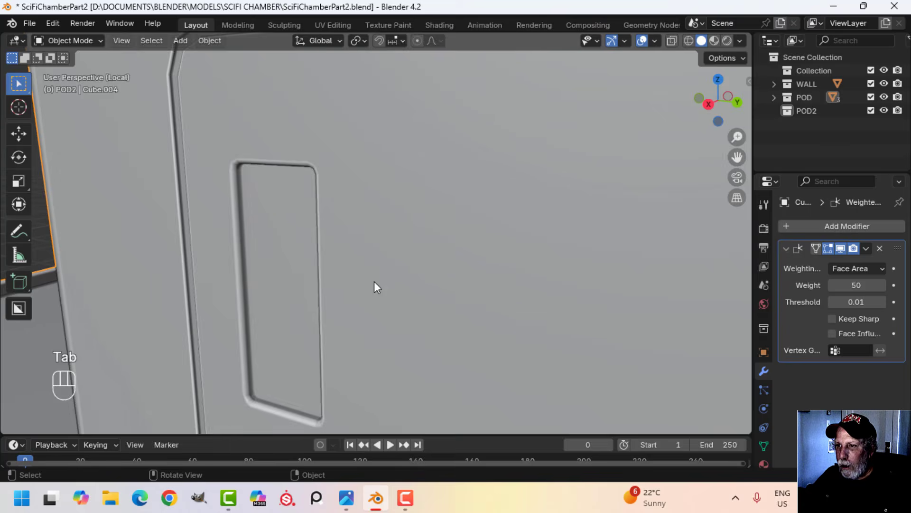
scroll(375, 282, down, 8)
key(alt+a)
middle_drag(399, 295, 570, 293)
scroll(357, 292, down, 6)
shift+middle_drag(359, 288, 466, 279)
shift+middle_drag(434, 287, 426, 287)
middle_drag(426, 288, 404, 288)
Step: Select the floor faces of the narrow recesses on both sides of the pod and deepen them by scaling 0.993 along X
key(Tab)
scroll(352, 278, up, 4)
key(alt+a)
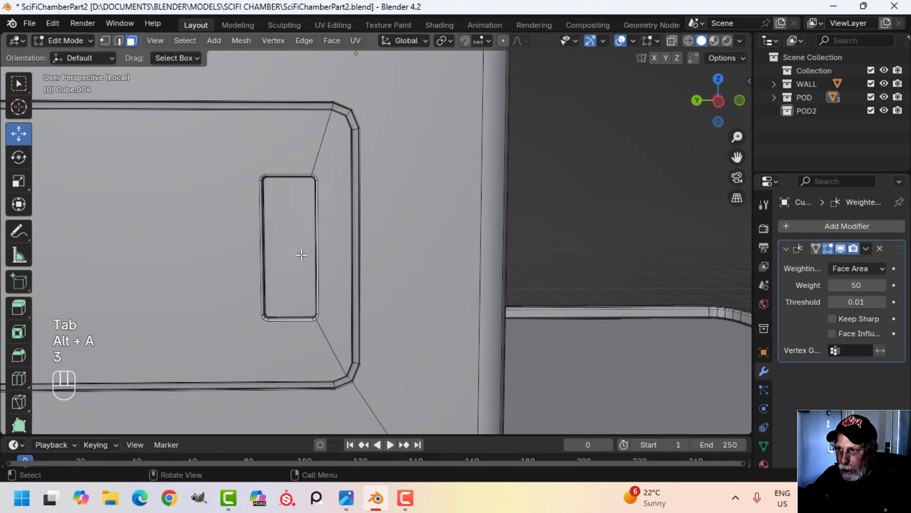
click(302, 254)
mouse_move(346, 252)
middle_down()
mouse_move(348, 266)
mouse_move(223, 275)
mouse_move(500, 290)
mouse_move(332, 273)
mouse_move(359, 252)
middle_up()
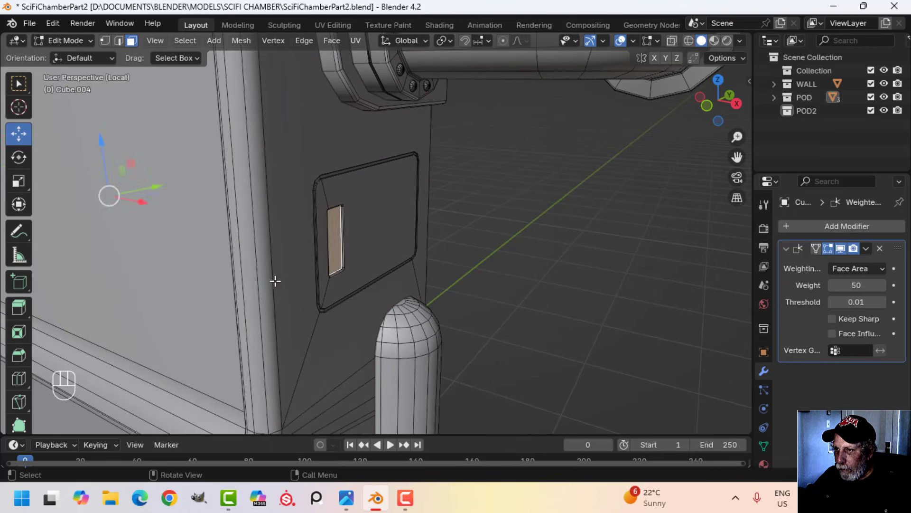
middle_drag(275, 282, 414, 264)
scroll(297, 284, down, 4)
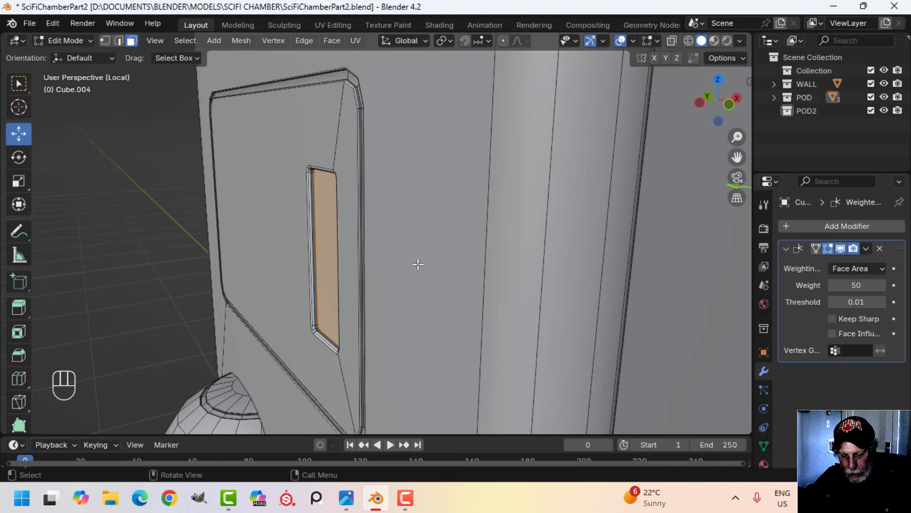
key(s)
key(x)
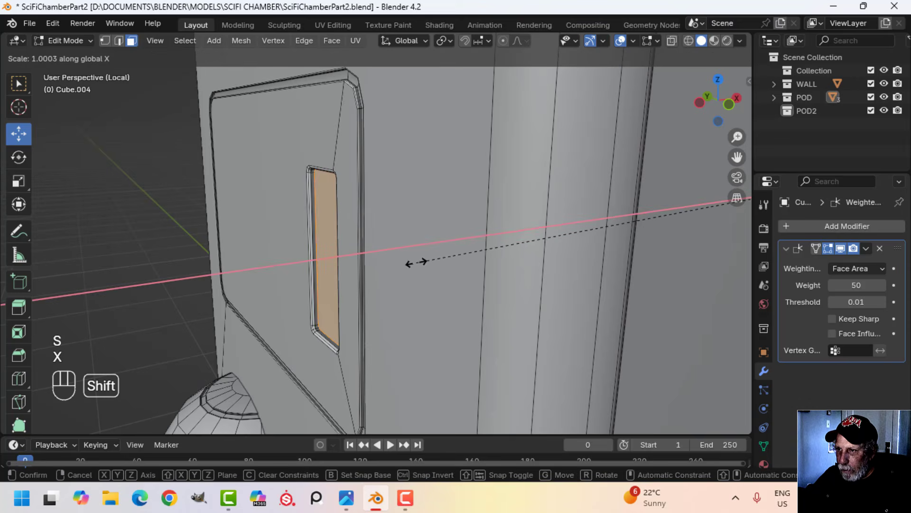
click(445, 255)
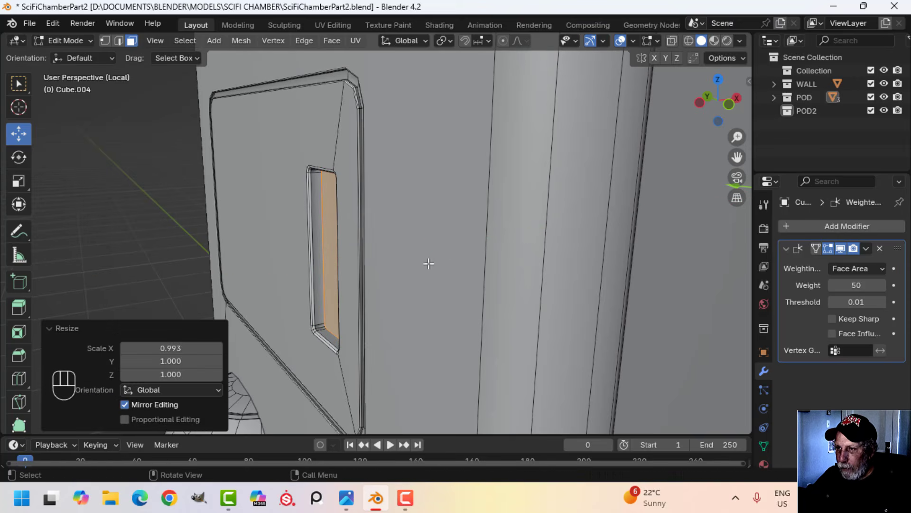
mouse_move(468, 252)
middle_down()
mouse_move(500, 243)
mouse_move(421, 274)
mouse_move(462, 261)
mouse_move(433, 266)
mouse_move(378, 207)
middle_up()
key(Tab)
scroll(469, 255, down, 6)
key(alt+a)
scroll(500, 242, up, 3)
scroll(461, 264, down, 4)
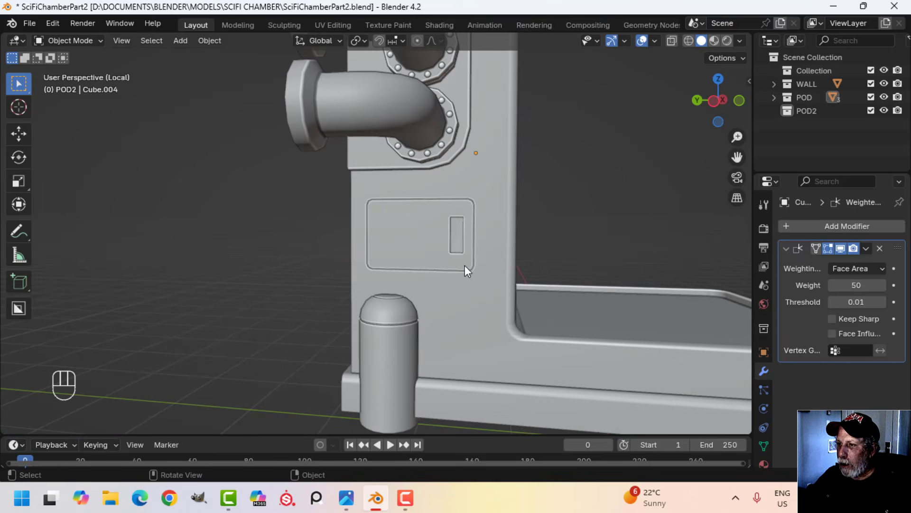
Step: Duplicate one whole bolt from the lowest pipe flange and move the copy about 0.497 m down over the grooved panel
scroll(468, 217, up, 2)
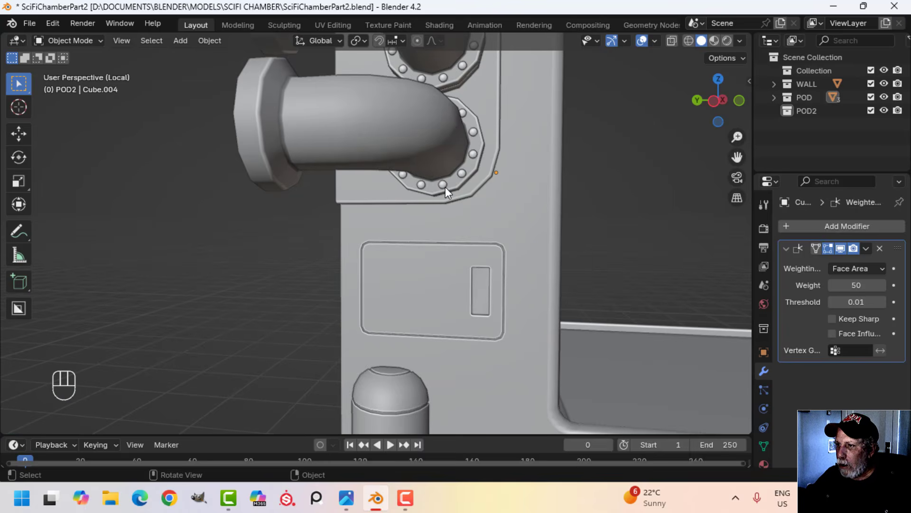
click(446, 187)
key(Tab)
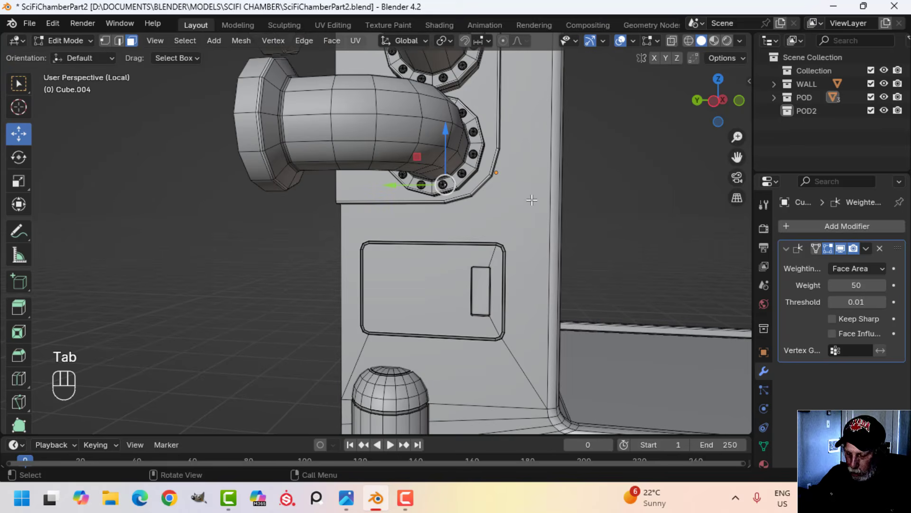
key(ctrl+l)
scroll(531, 200, down, 2)
shift+middle_drag(515, 211, 448, 204)
key(shift+d)
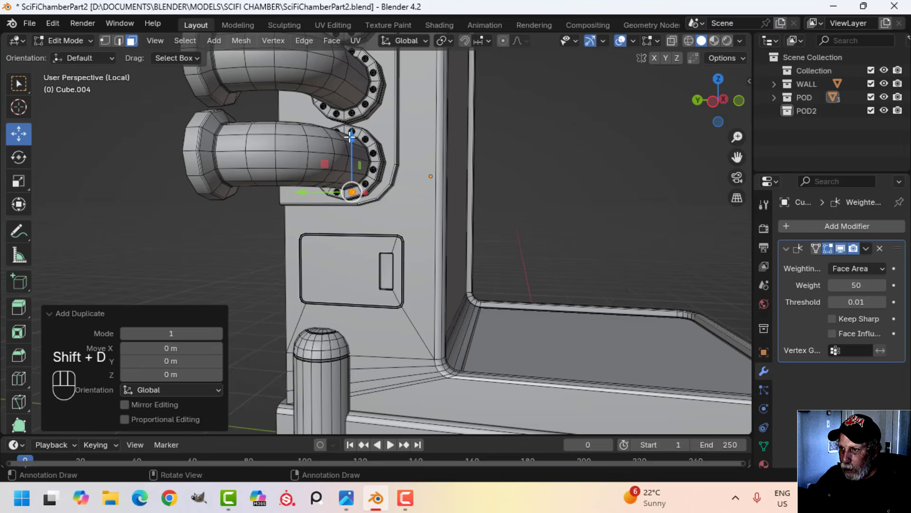
drag(350, 136, 355, 208)
Step: Separate the copied bolt into its own object and scale its whole mesh by 1.778
key(p)
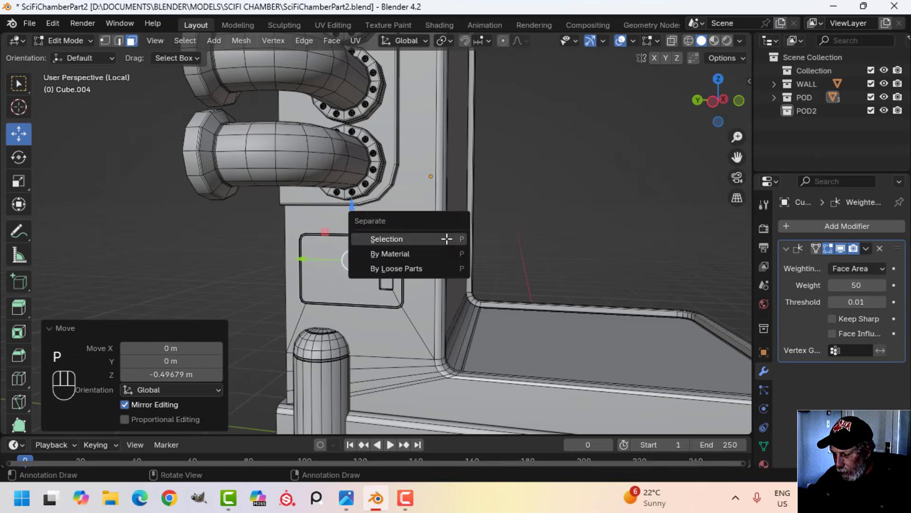
click(445, 240)
key(Tab)
click(353, 261)
key(Tab)
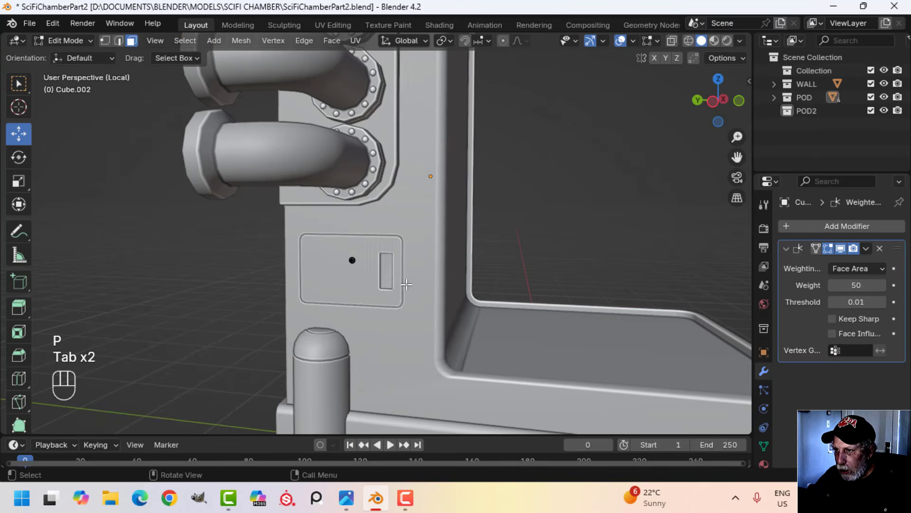
key(a)
scroll(404, 277, up, 3)
key(s)
click(461, 280)
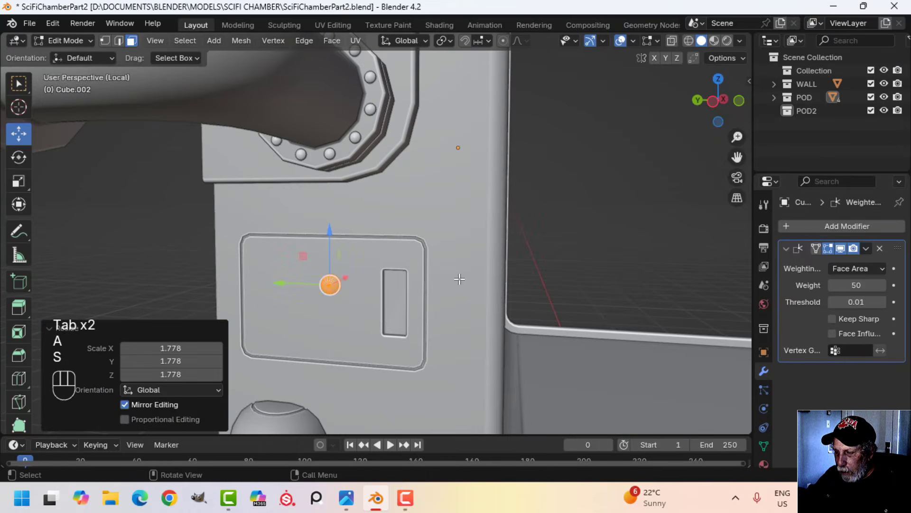
Step: Move the enlarged bolt about 0.223 m along X onto the grooved panel's surface
scroll(355, 245, down, 5)
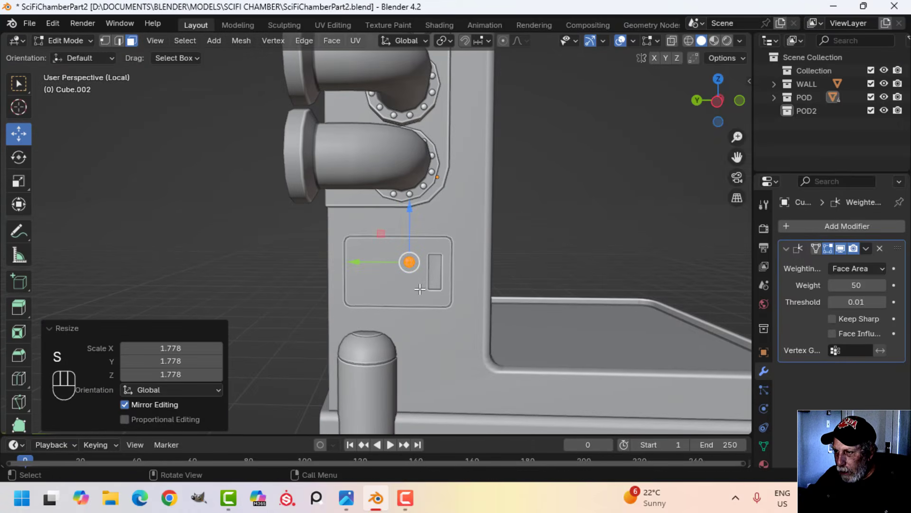
middle_drag(420, 289, 520, 291)
key(KP_Decimal)
scroll(479, 266, down, 4)
scroll(502, 290, down, 5)
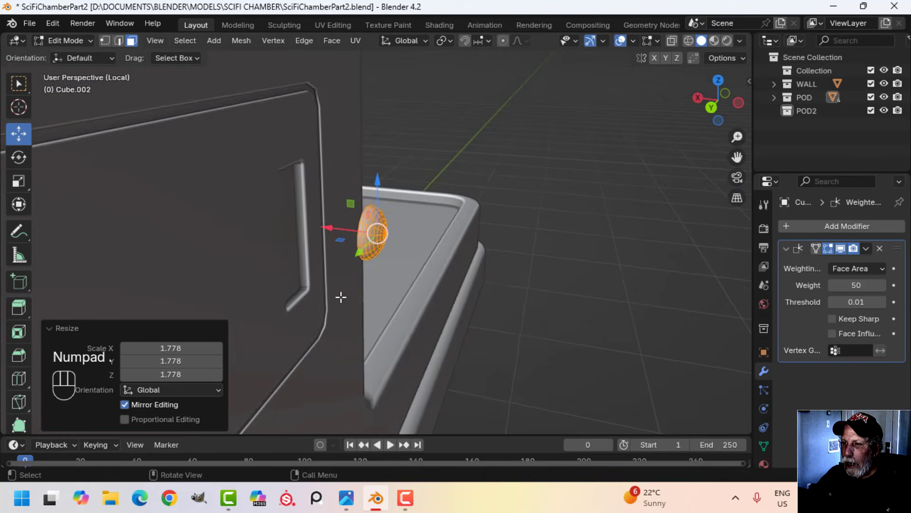
scroll(341, 297, down, 3)
shift+middle_drag(348, 283, 469, 300)
drag(445, 246, 369, 251)
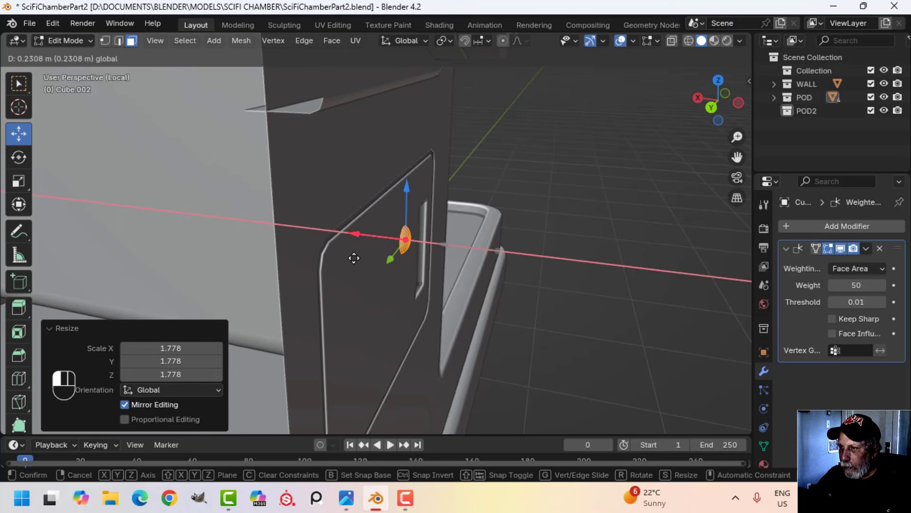
click(357, 259)
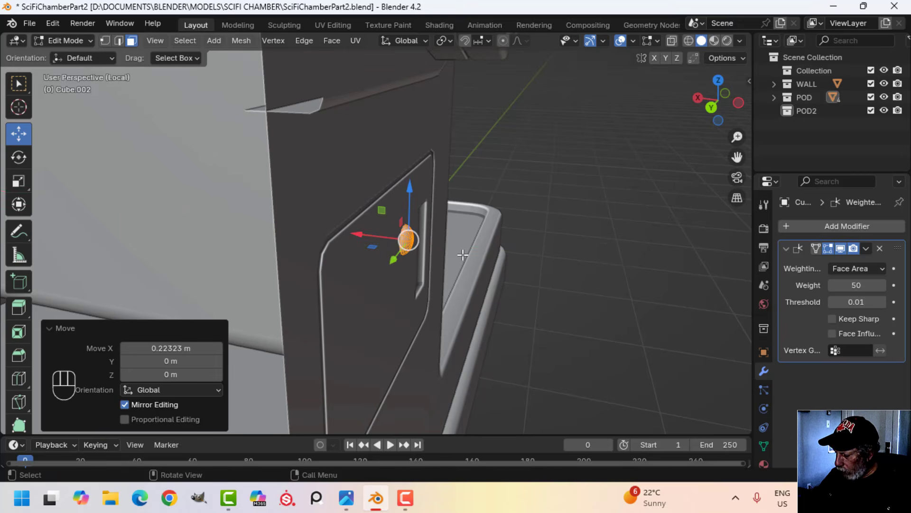
Step: From the left view, move the bolt 0.433 m in Y and 0.104 m in Z into the panel's upper corner and scale it by 0.852
key(ctrl+KP_3)
key(g)
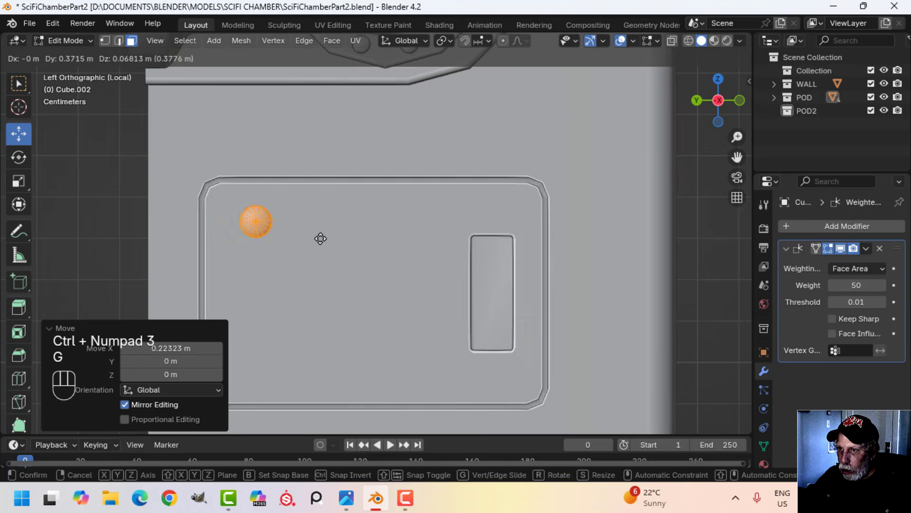
click(299, 224)
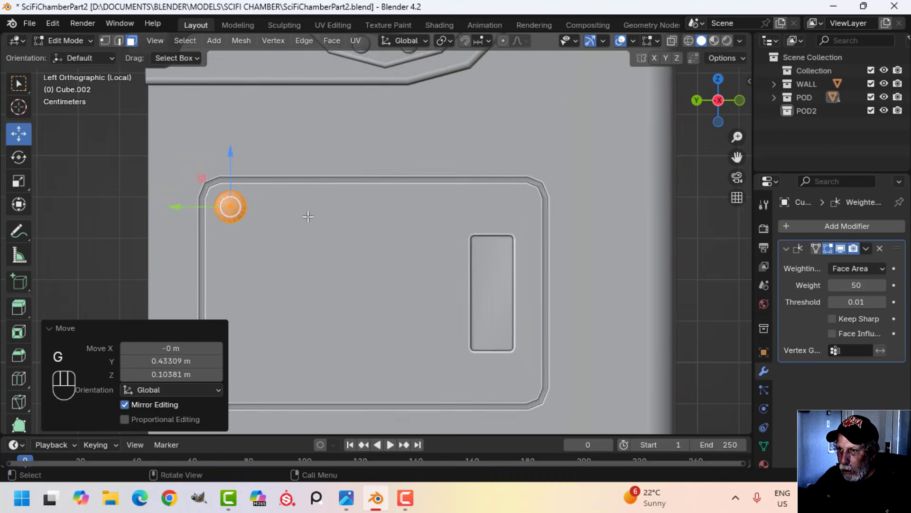
key(s)
click(309, 218)
Step: Nudge the corner bolt about 0.0026 m along X into the panel surface
scroll(313, 237, down, 2)
middle_drag(313, 238, 363, 271)
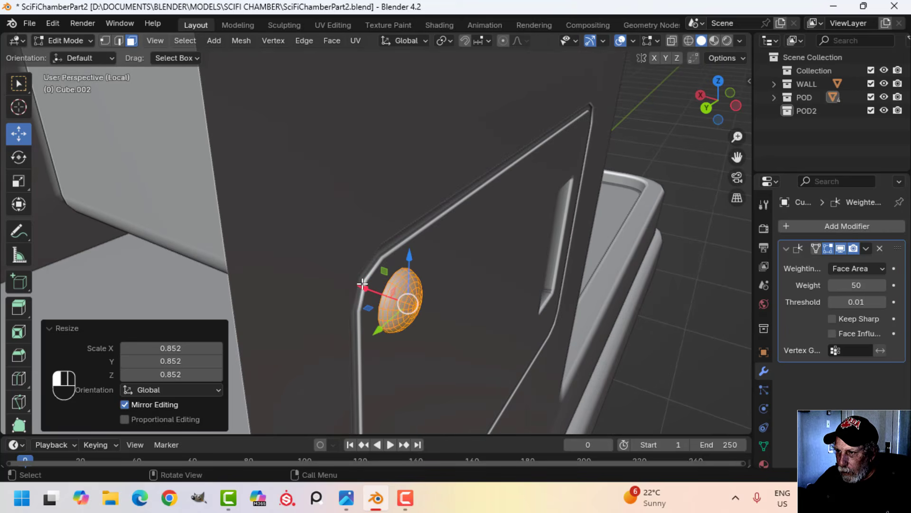
drag(363, 284, 359, 279)
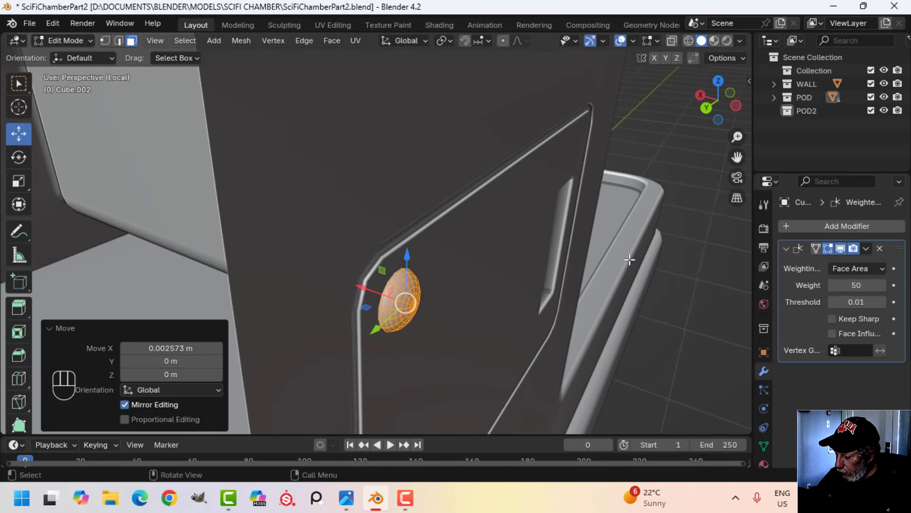
Step: Duplicate the bolt from the left view and move the copy about 0.418 m down to the panel's lower corner
key(ctrl+KP_3)
scroll(462, 289, down, 2)
shift+middle_drag(462, 290, 427, 242)
key(shift+d)
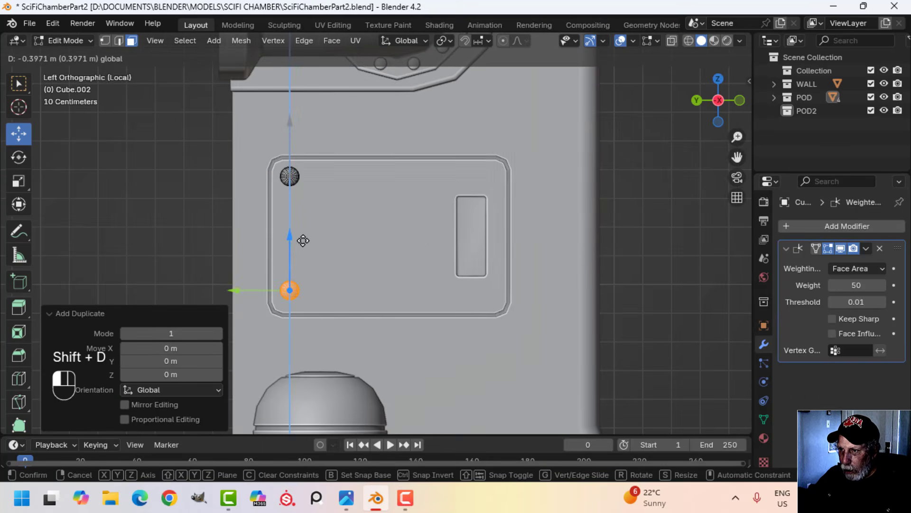
click(303, 246)
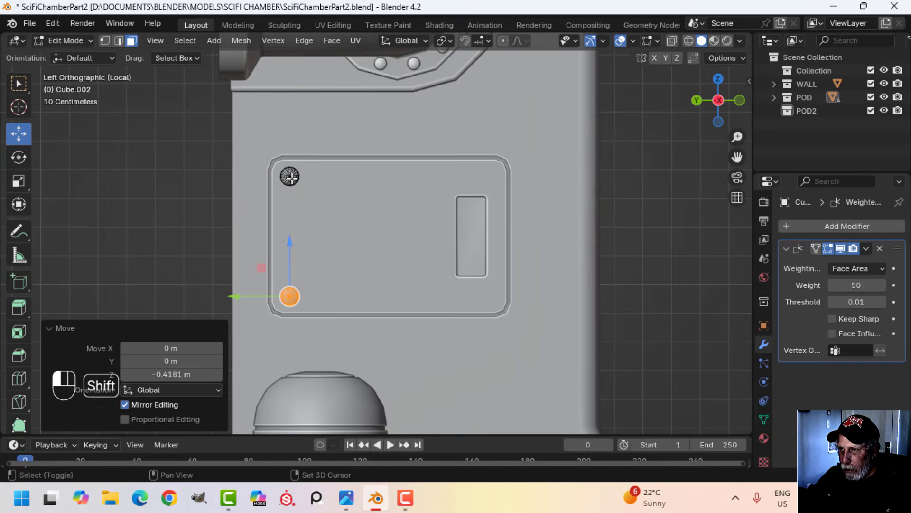
Step: Select both corner bolts and duplicate them along Y to the panel's two opposite corners beside the narrow recess
shift+click(292, 178)
key(ctrl+l)
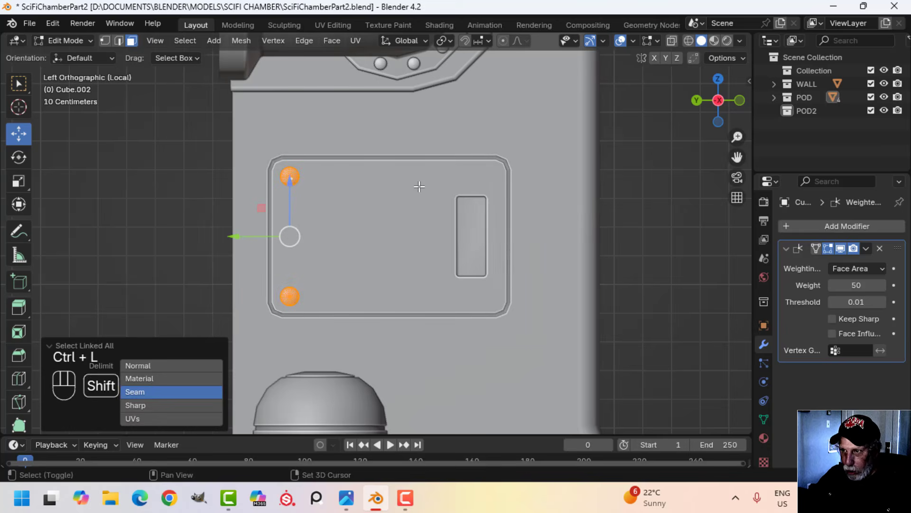
key(shift+d)
drag(238, 241, 442, 260)
key(Tab)
key(alt+a)
scroll(529, 228, down, 3)
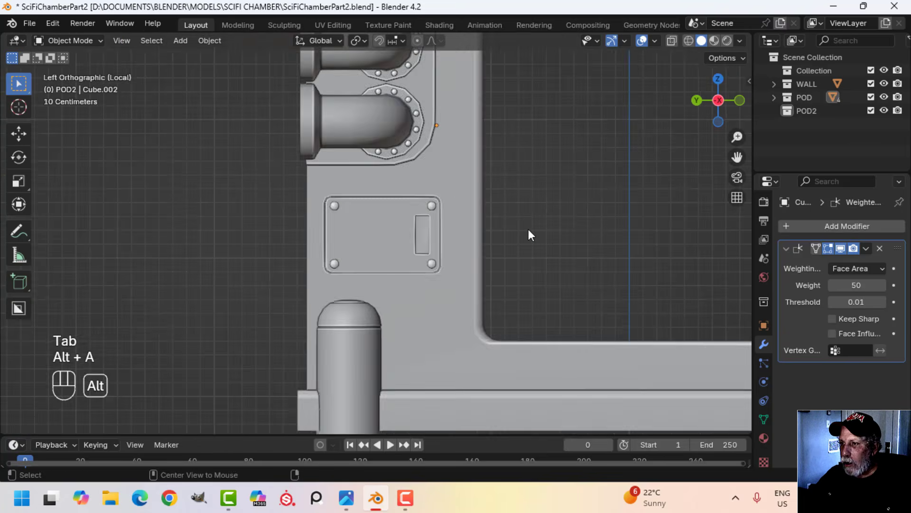
middle_drag(528, 229, 431, 248)
scroll(431, 252, up, 5)
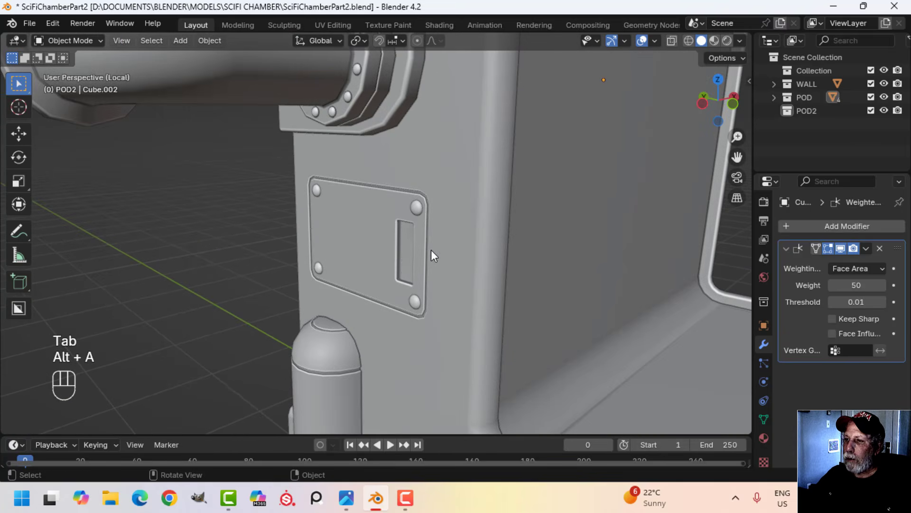
Step: Add a Mirror modifier on the X axis to the four-bolt object, check the opposite side's panel, and apply the modifier
click(443, 218)
click(417, 208)
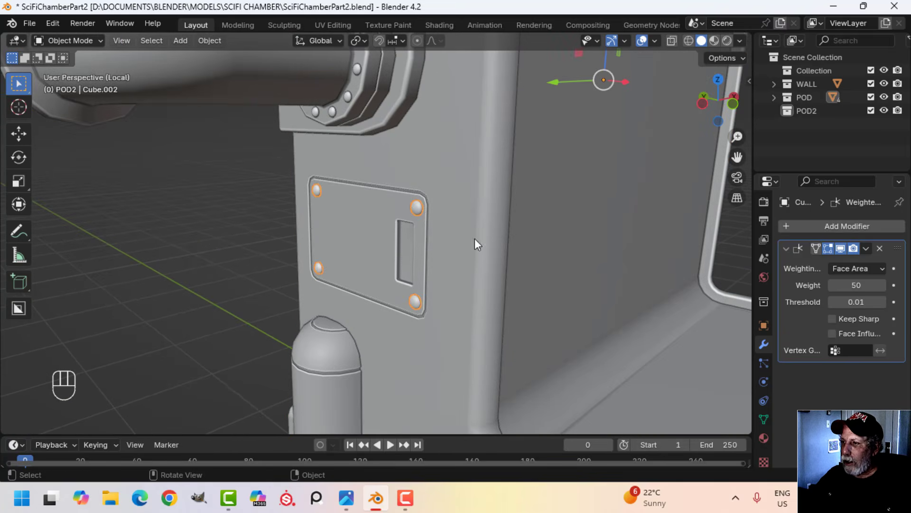
click(819, 226)
mouse_move(810, 225)
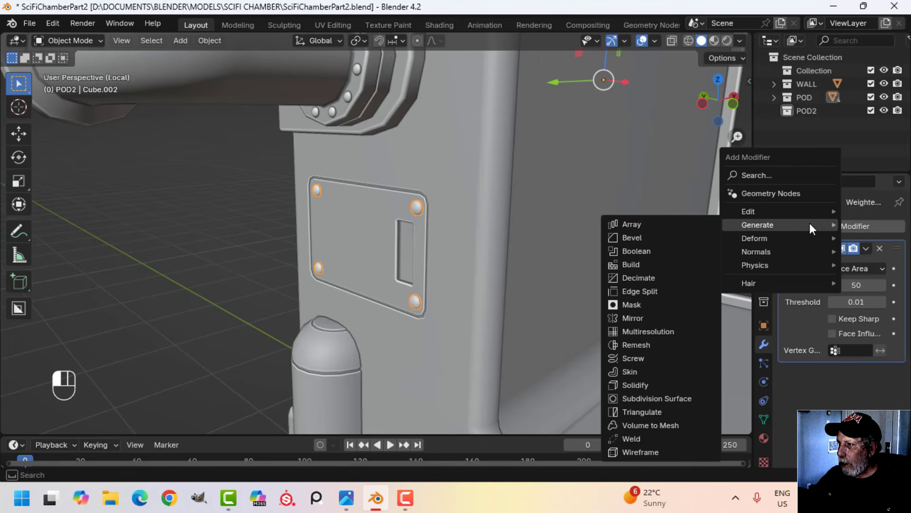
click(649, 317)
middle_drag(649, 317, 416, 245)
key(alt+a)
shift+middle_drag(554, 329, 497, 202)
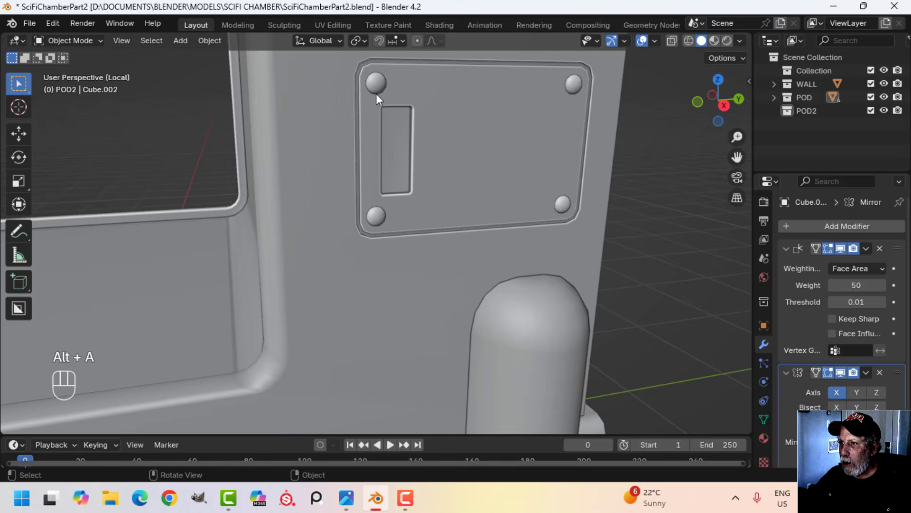
click(867, 372)
click(837, 386)
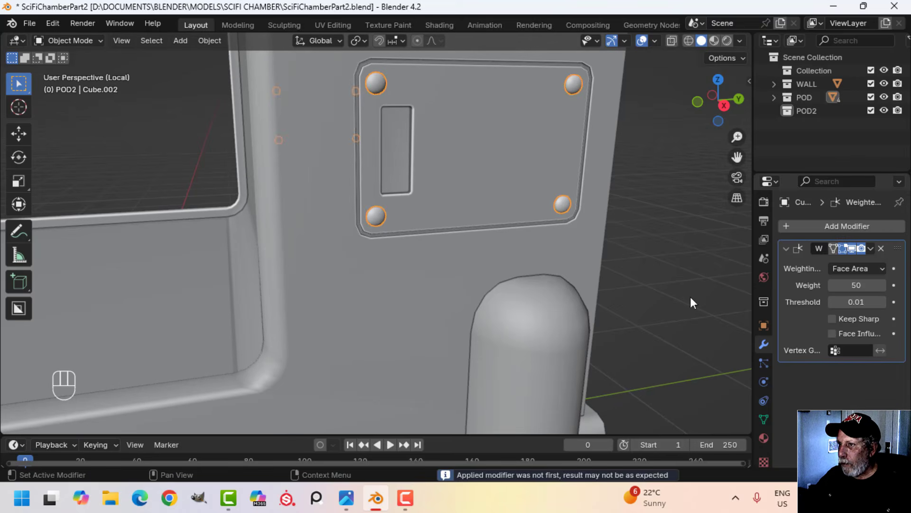
Step: Join the mirrored bolts to the pod body and clear the selection
shift+click(507, 167)
key(ctrl+j)
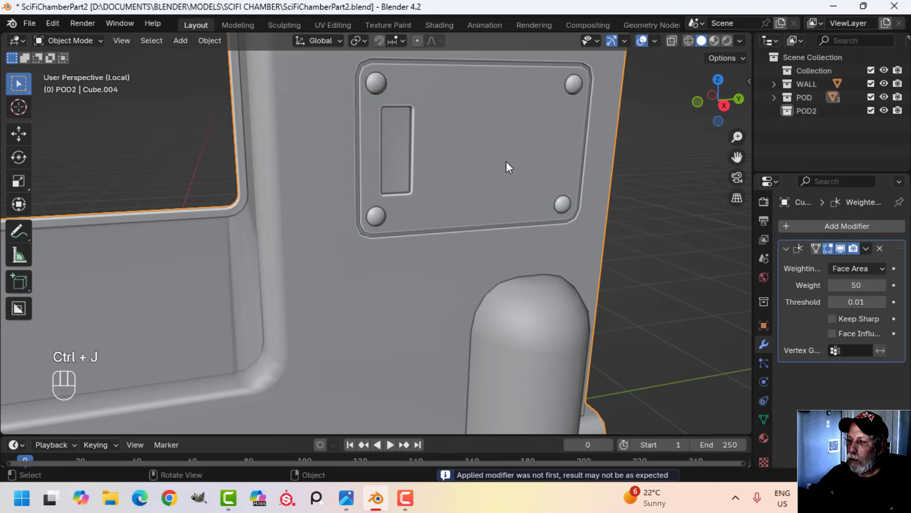
middle_drag(506, 161, 443, 198)
scroll(443, 199, down, 5)
key(alt+a)
middle_drag(435, 239, 491, 254)
Step: Reveal the hidden objects, delete the leftover object overlapping the grooved panel, and exit local view
key(alt+h)
key(alt+a)
scroll(401, 257, up, 5)
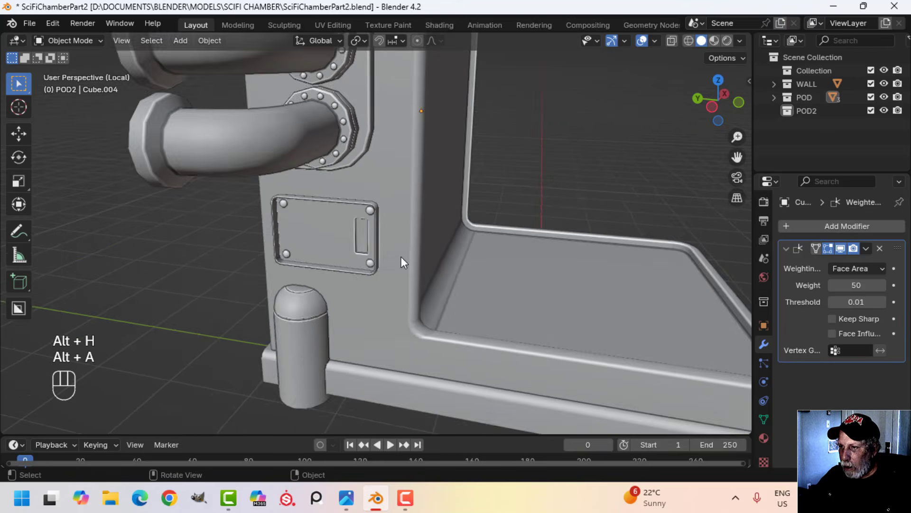
click(376, 240)
key(x)
click(375, 236)
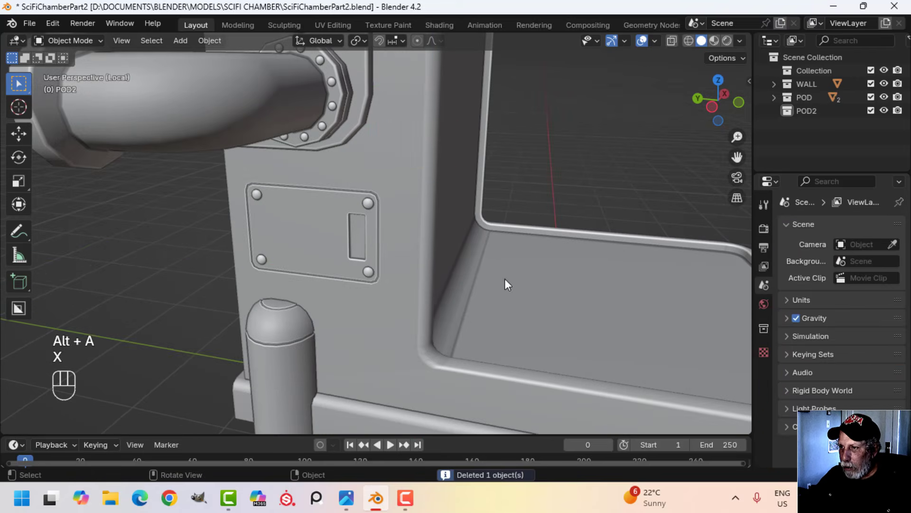
key(slash)
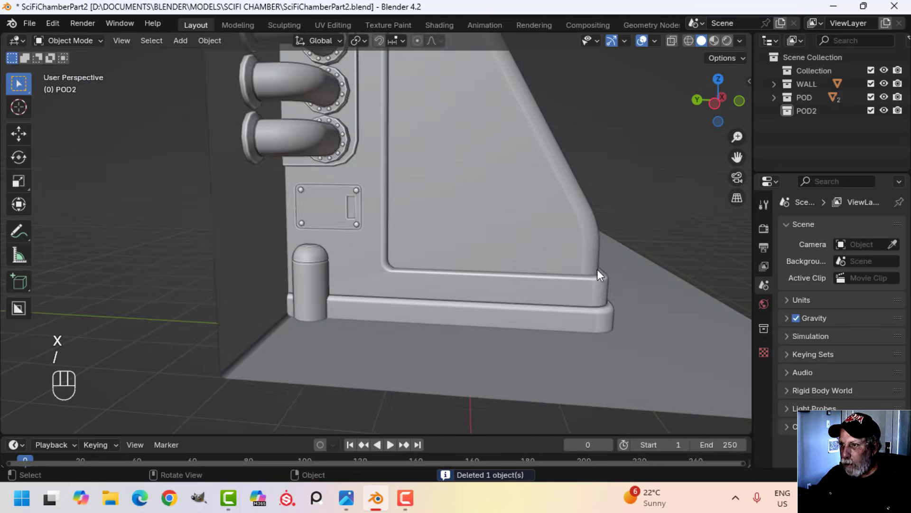
Step: Set the viewport shading to MatCap lighting with Object color and inspect the bolted panel on the pod's side
click(739, 41)
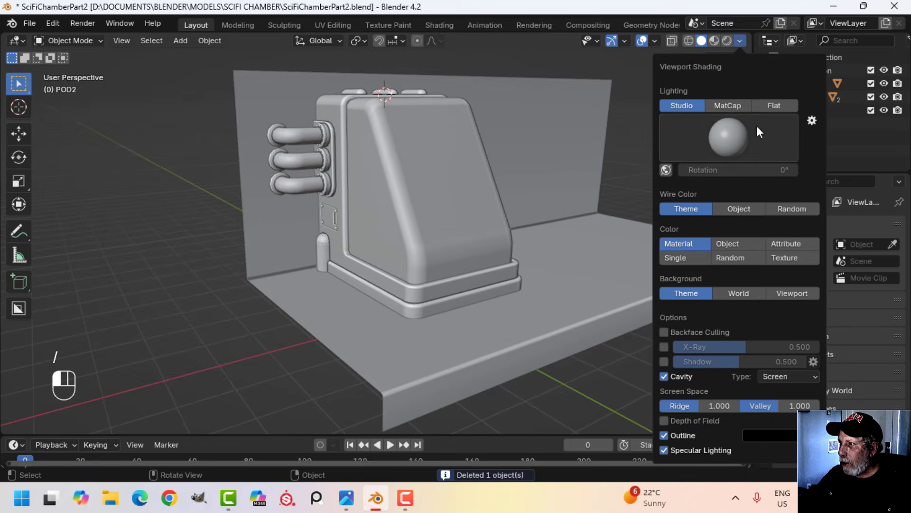
click(732, 105)
click(727, 243)
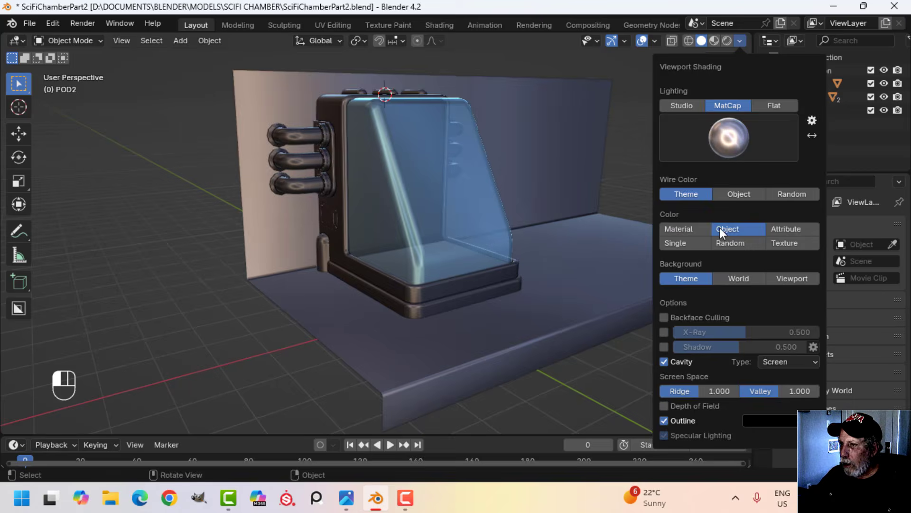
scroll(440, 273, up, 5)
shift+middle_drag(399, 259, 451, 285)
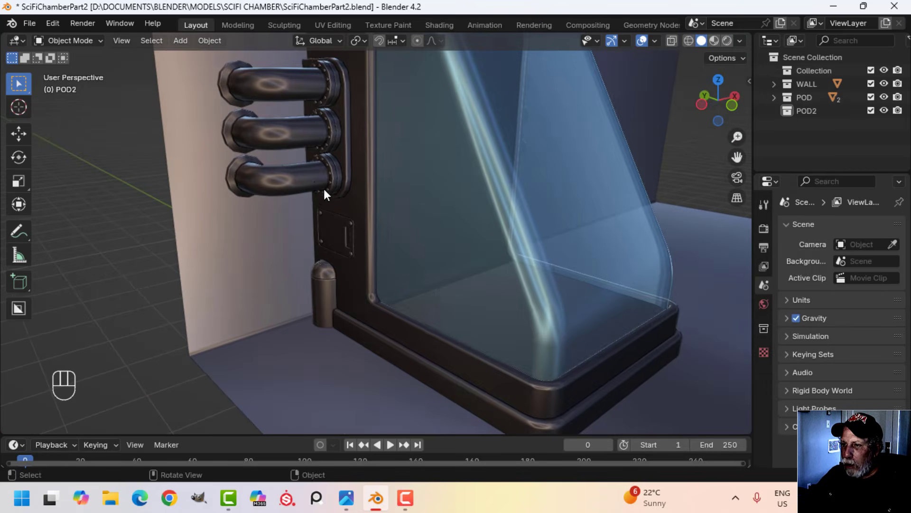
middle_drag(324, 189, 388, 200)
scroll(391, 203, up, 2)
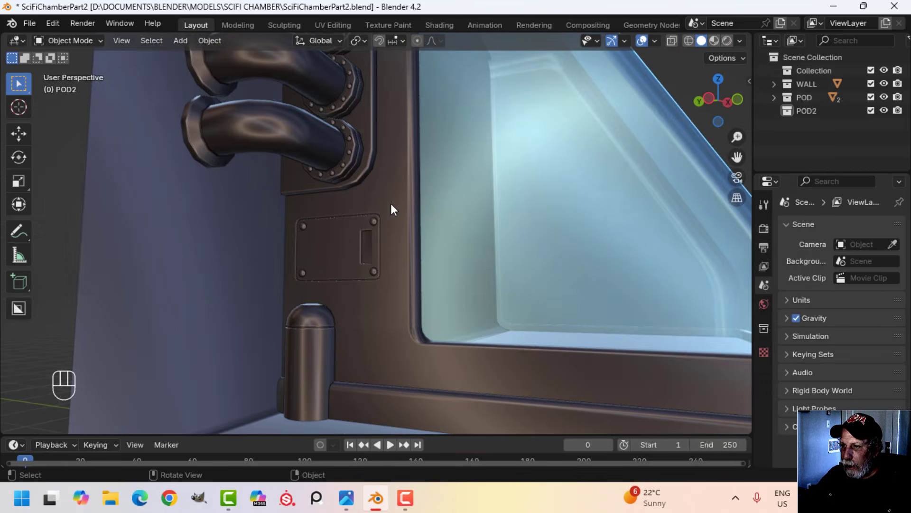
Step: Examine the pod's front, the bolted panel on the opposite side, and the whole chamber in the MatCap view
scroll(392, 203, down, 6)
shift+middle_drag(553, 185, 380, 299)
scroll(402, 164, up, 4)
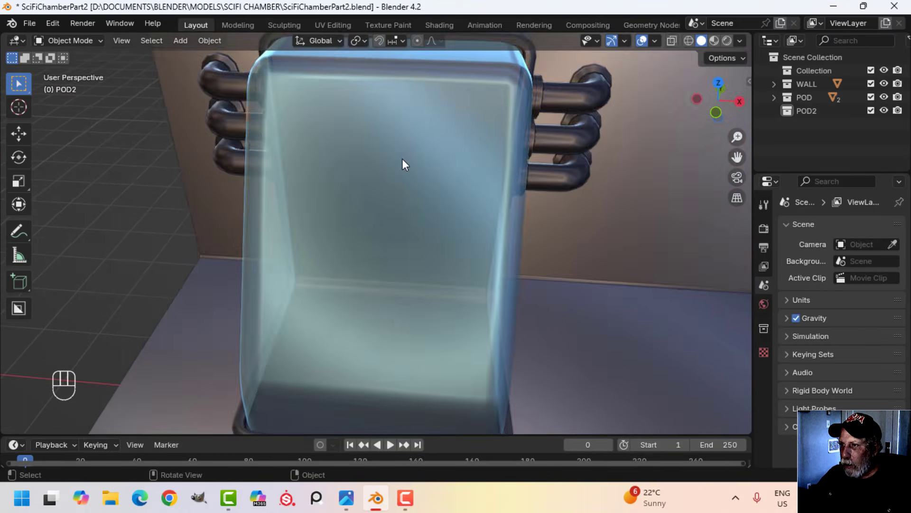
scroll(359, 190, down, 4)
middle_drag(524, 320, 467, 289)
scroll(472, 369, up, 2)
shift+middle_drag(473, 369, 432, 172)
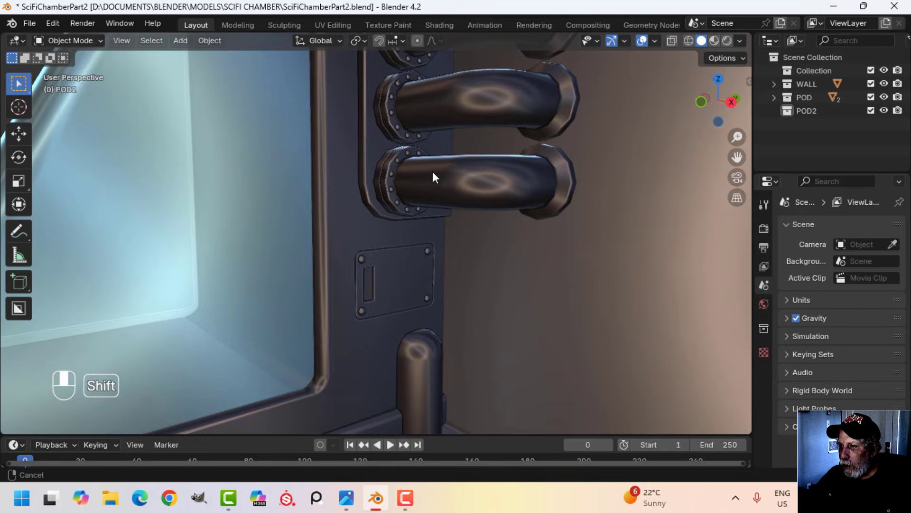
scroll(408, 286, down, 5)
middle_drag(349, 297, 503, 280)
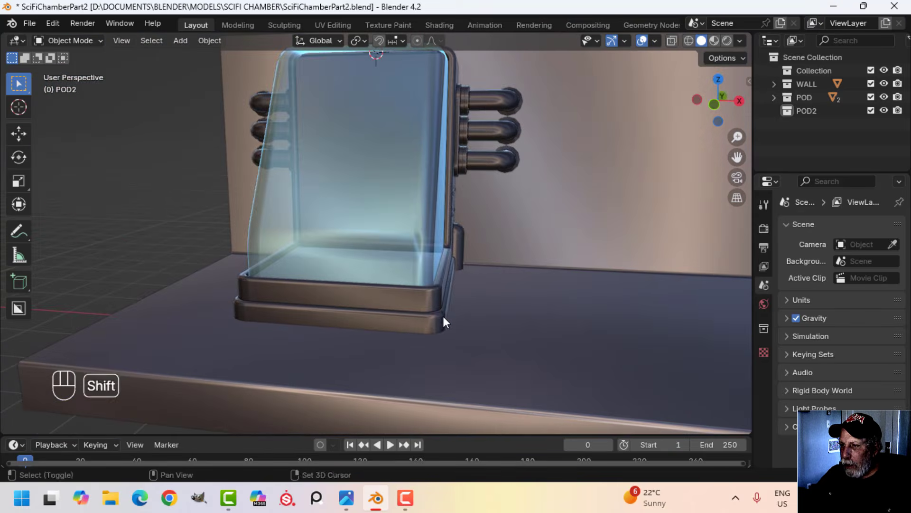
shift+middle_drag(443, 314, 422, 261)
middle_drag(423, 262, 463, 281)
scroll(523, 254, down, 5)
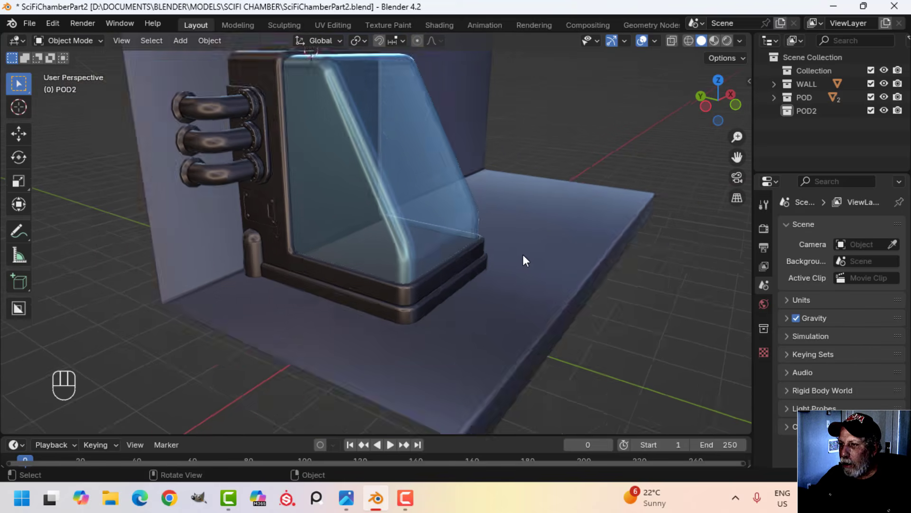
middle_drag(523, 254, 474, 266)
Step: Set the viewport shading back to Studio lighting with Material color
click(402, 246)
mouse_move(402, 245)
middle_down()
mouse_move(457, 254)
mouse_move(387, 254)
mouse_move(507, 271)
mouse_move(455, 272)
mouse_move(550, 258)
mouse_move(503, 213)
middle_up()
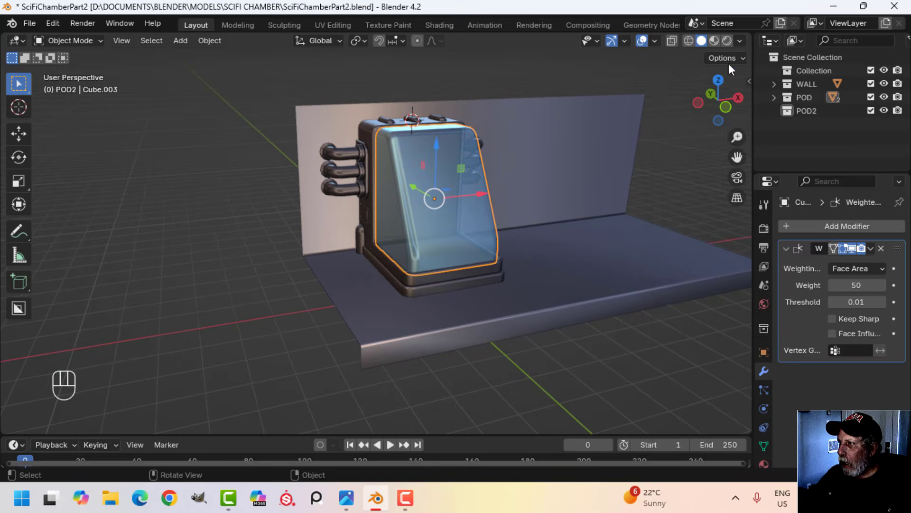
click(740, 40)
click(688, 107)
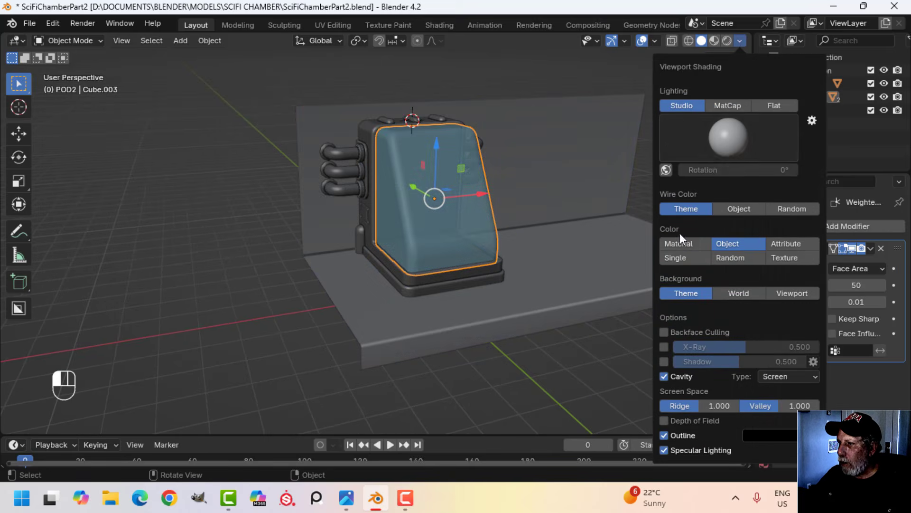
click(739, 41)
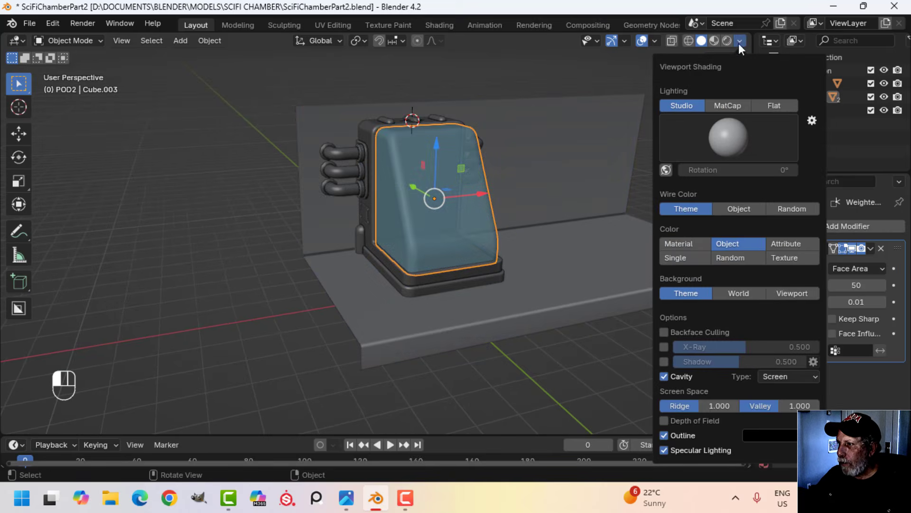
click(690, 241)
Step: Duplicate the pod's sloped glass cover and move the copy about -8.04 m along X, clear of the wall
scroll(539, 254, up, 2)
key(alt+a)
middle_drag(579, 245, 519, 235)
click(450, 177)
scroll(493, 204, down, 4)
middle_drag(519, 235, 517, 226)
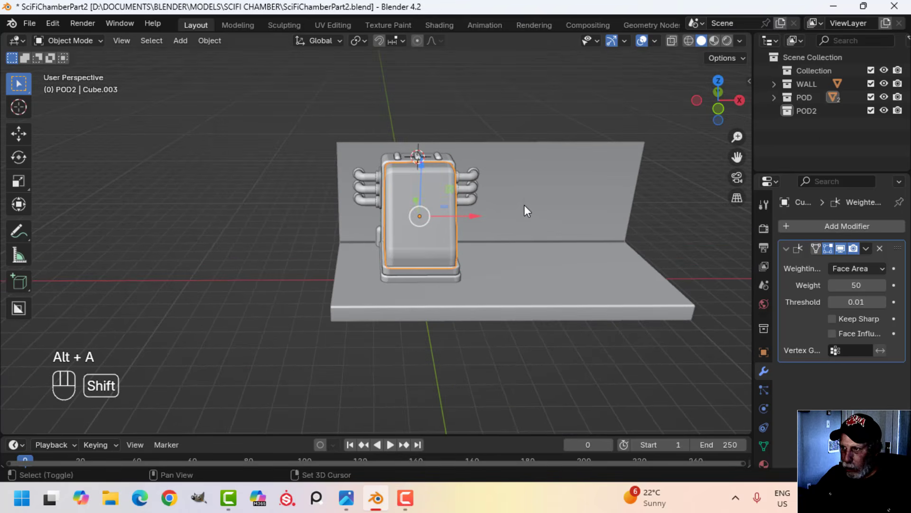
key(shift+d)
key(x)
click(284, 216)
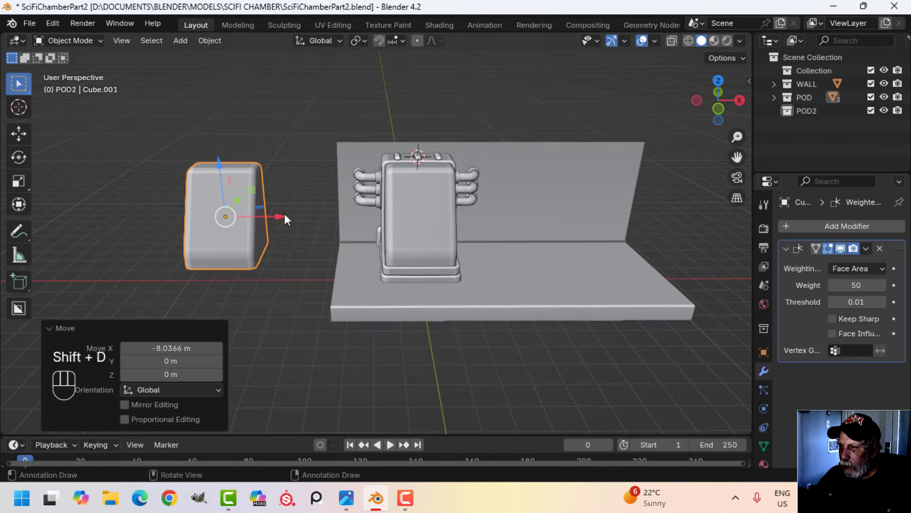
Step: Select the original glass cover on the pod and isolate it in local view
scroll(397, 241, up, 2)
shift+middle_drag(398, 243, 361, 209)
middle_drag(361, 209, 388, 210)
click(387, 210)
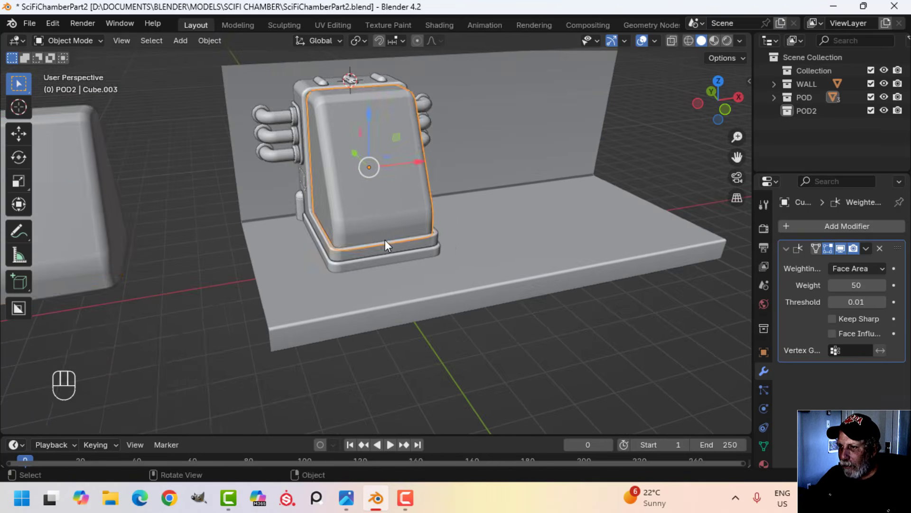
scroll(386, 241, up, 8)
key(Tab)
key(Tab)
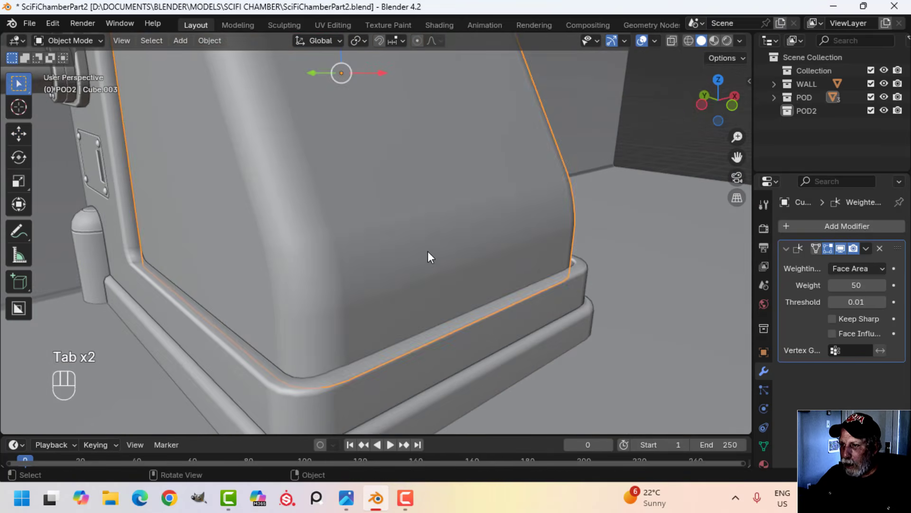
key(KP_Divide)
middle_drag(435, 249, 426, 301)
scroll(425, 217, up, 5)
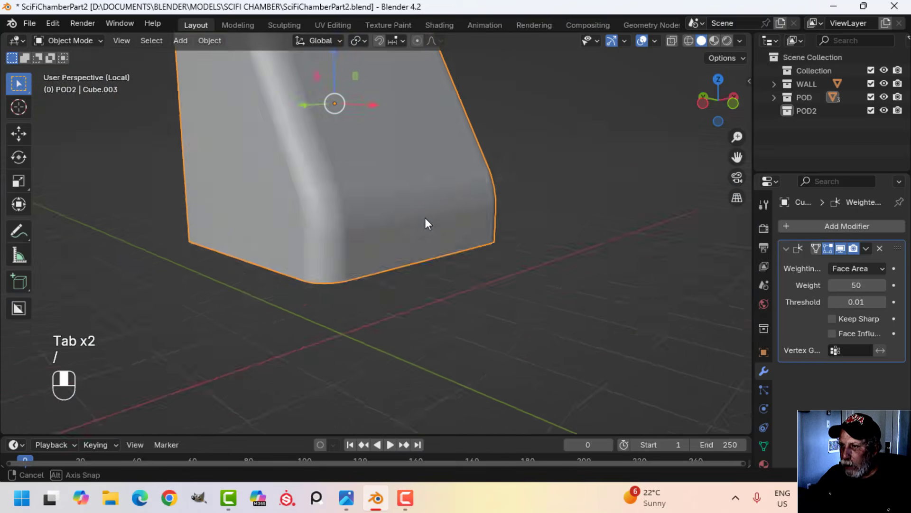
Step: Select the three lowest rows of faces around the cover's front and sides and separate them into their own object
key(Tab)
shift+middle_drag(443, 245, 438, 207)
key(alt+a)
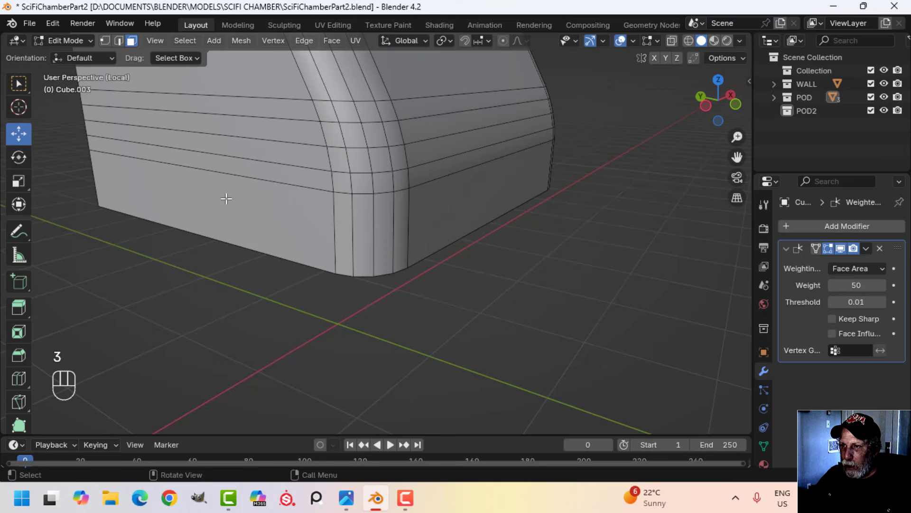
key(c)
mouse_move(235, 214)
mouse_down()
mouse_move(187, 172)
mouse_move(249, 170)
mouse_move(277, 186)
mouse_move(404, 183)
mouse_move(400, 174)
mouse_up()
key(Escape)
middle_drag(549, 209, 382, 223)
key(c)
mouse_move(340, 259)
mouse_down()
mouse_move(353, 187)
mouse_move(414, 198)
mouse_up()
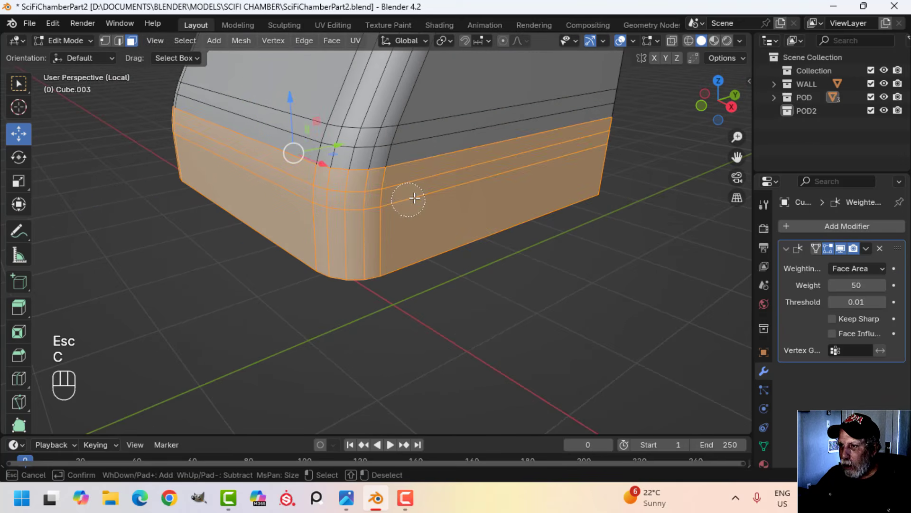
key(Escape)
middle_drag(421, 218, 443, 219)
key(p)
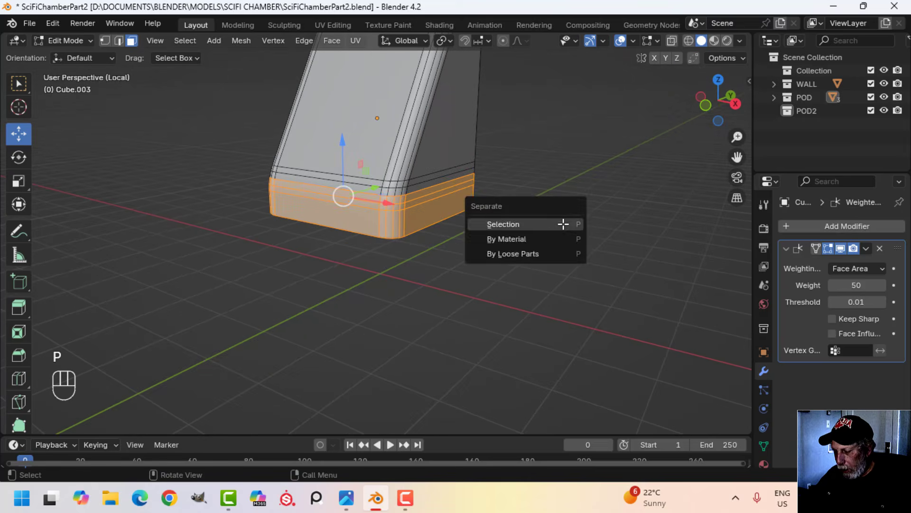
click(564, 224)
Step: Select the separated base band, hide everything else to check its shape, and reveal the cover again
key(Tab)
key(alt+a)
click(441, 213)
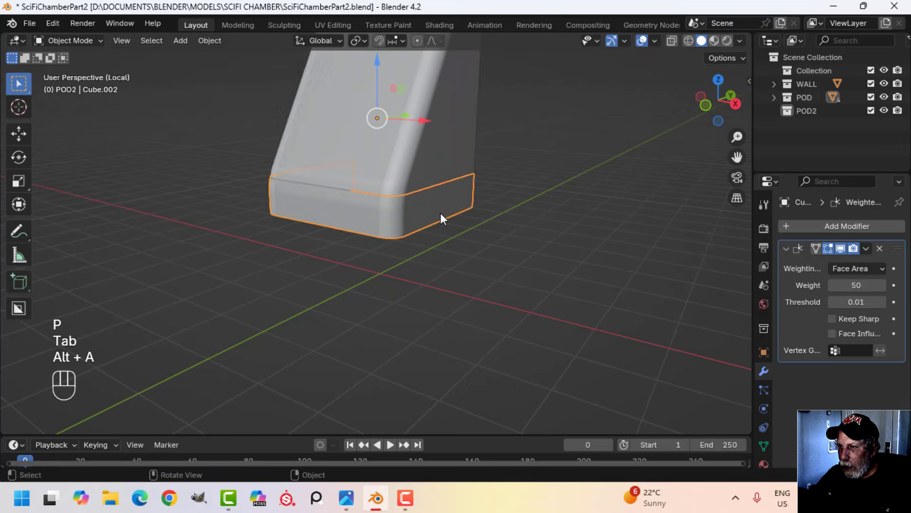
middle_drag(440, 212, 411, 224)
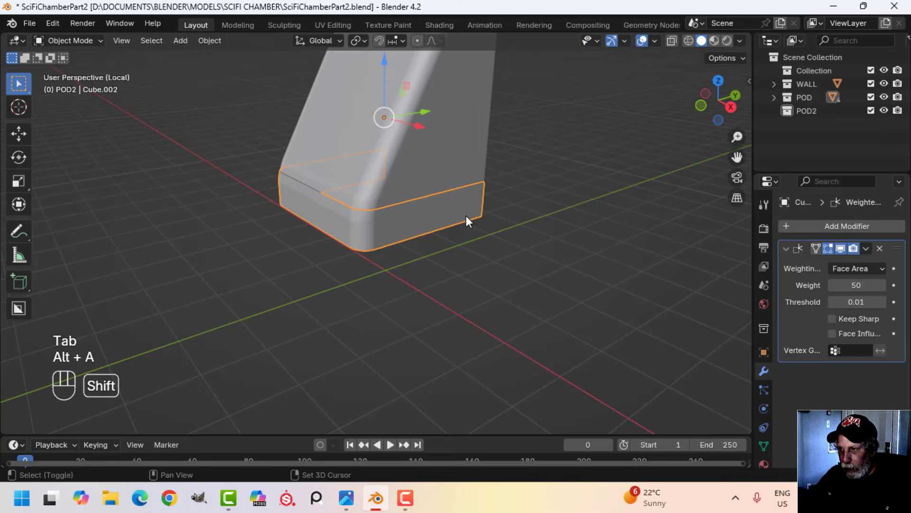
key(shift+h)
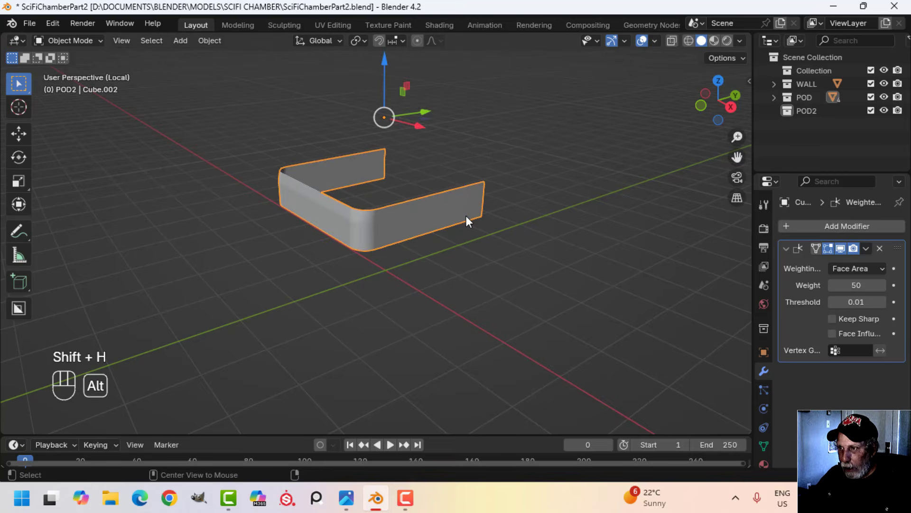
key(alt+h)
Step: Open the separated base band in Edit Mode and select all its faces
key(alt+a)
click(388, 225)
middle_drag(389, 225, 382, 259)
key(Tab)
key(a)
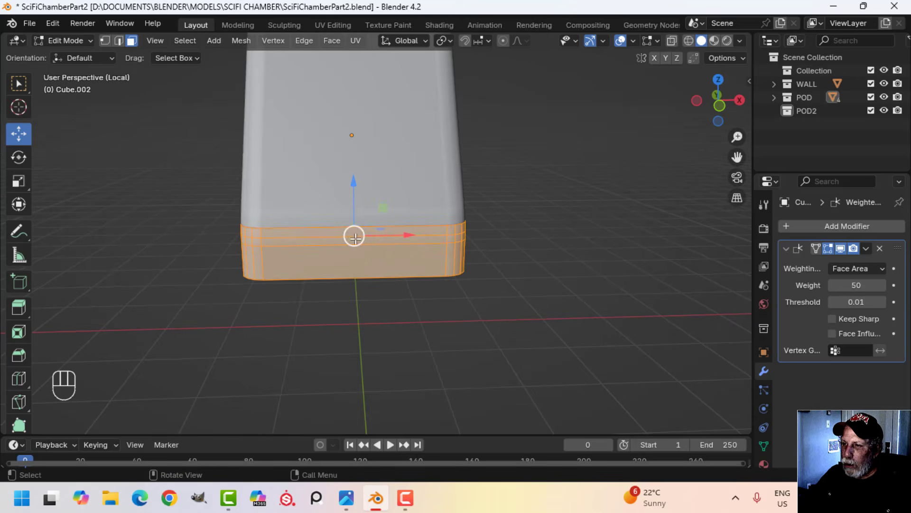
Step: Try a centered vertical loop cut on the band's front, beveled with one segment at about 0.464 m width
scroll(359, 245, up, 2)
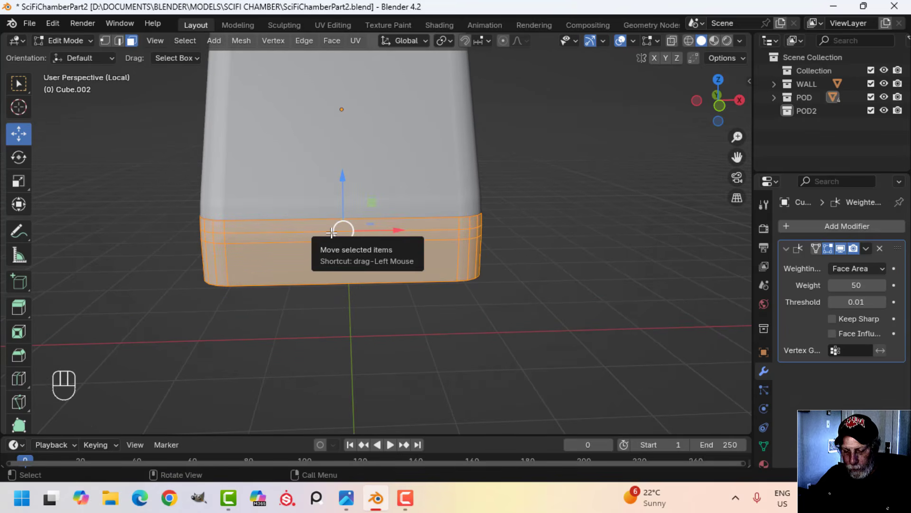
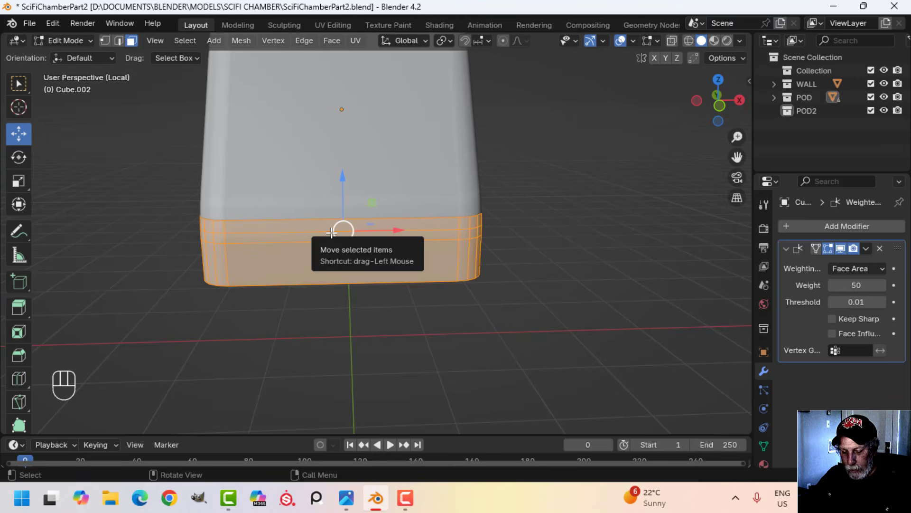
key(ctrl+r)
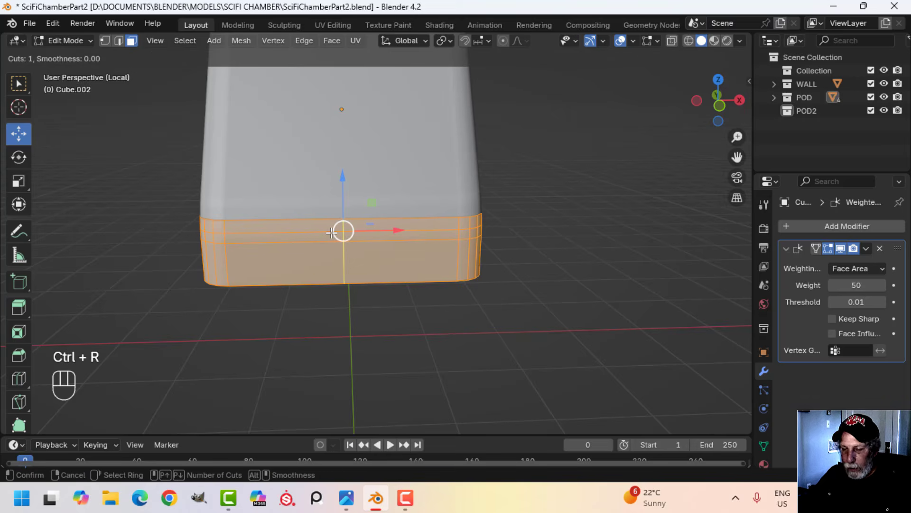
key(Escape)
key(ctrl+r)
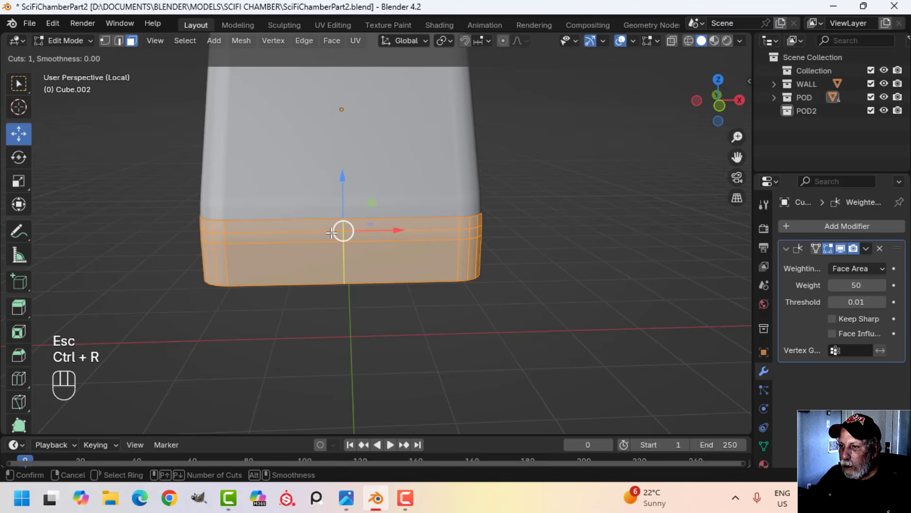
click(332, 232)
right_click(390, 252)
key(ctrl+b)
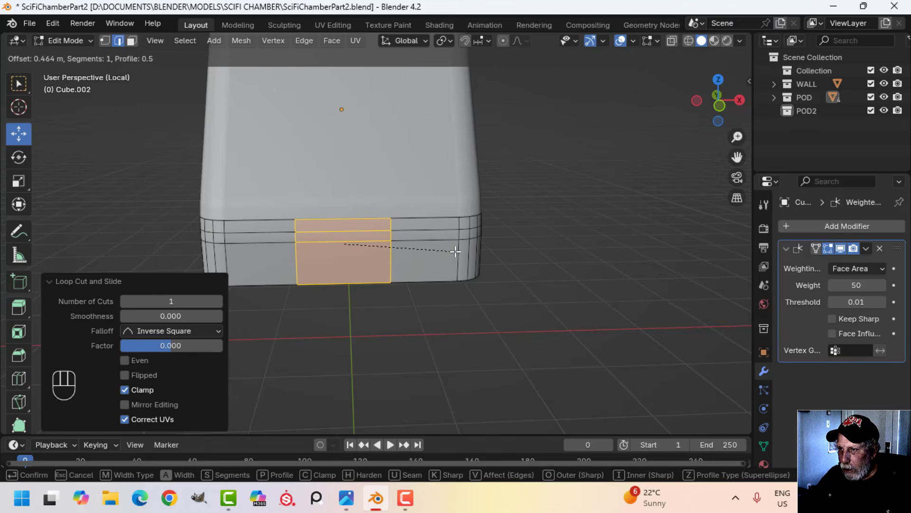
click(456, 252)
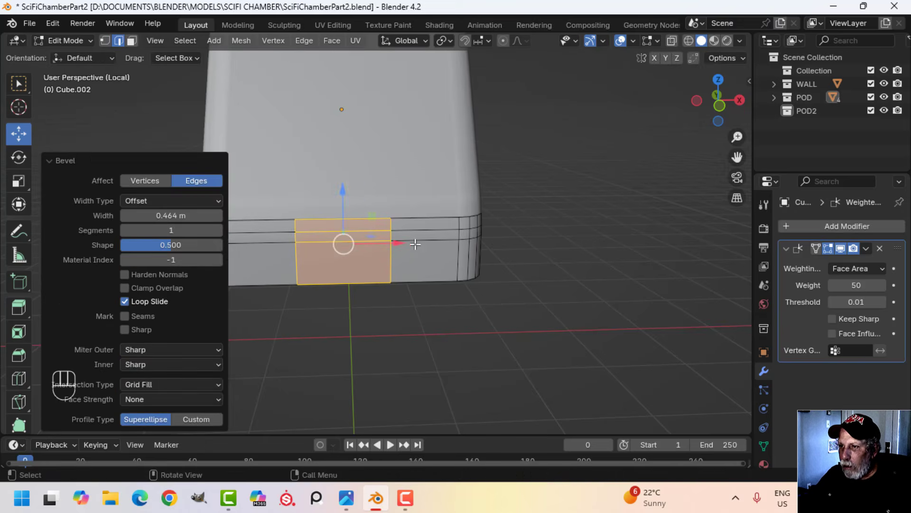
Step: Select and check the middle section's upper edge on the band, and undo the bevel and loop cut
click(328, 222)
middle_drag(451, 239, 434, 263)
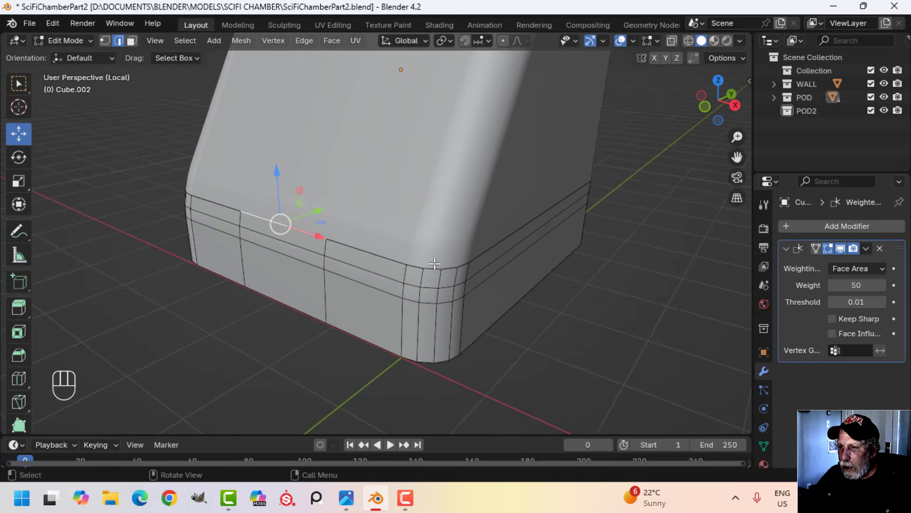
middle_drag(354, 260, 366, 259)
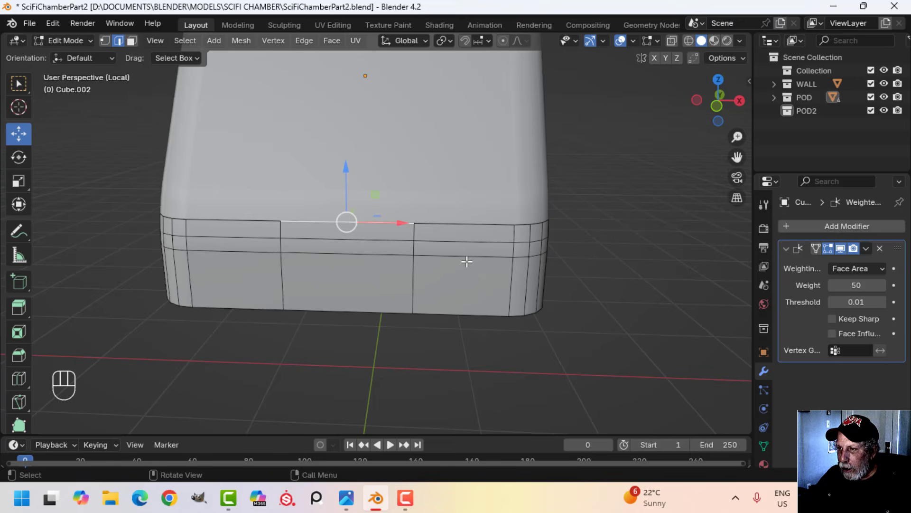
key(ctrl+z)
key(ctrl+z)
key(ctrl+z)
Step: Extrude all the band's faces and fatten them outward along their normals by about 0.054 m, then clear the selection
middle_drag(466, 260, 406, 261)
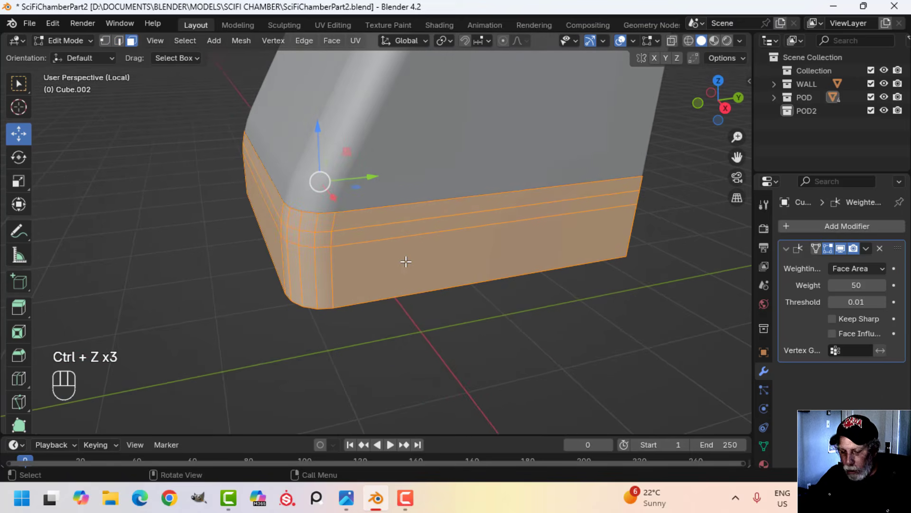
key(e)
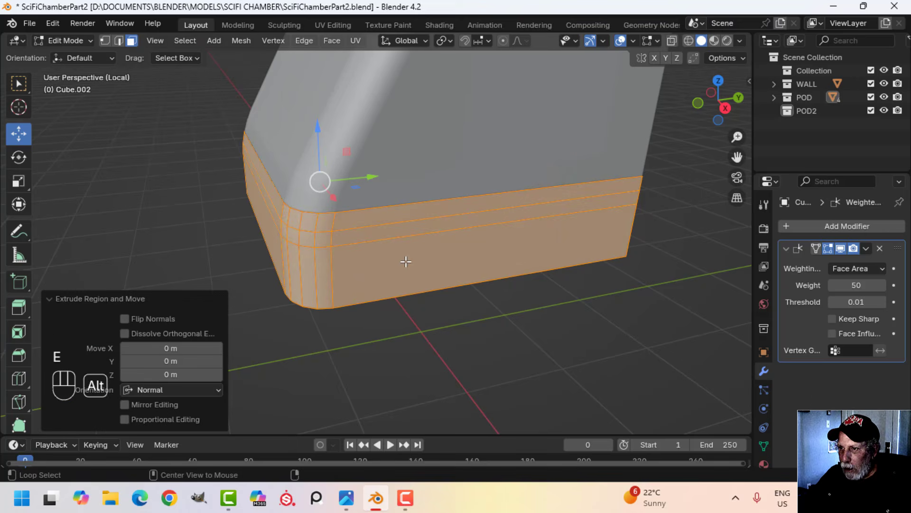
key(alt+s)
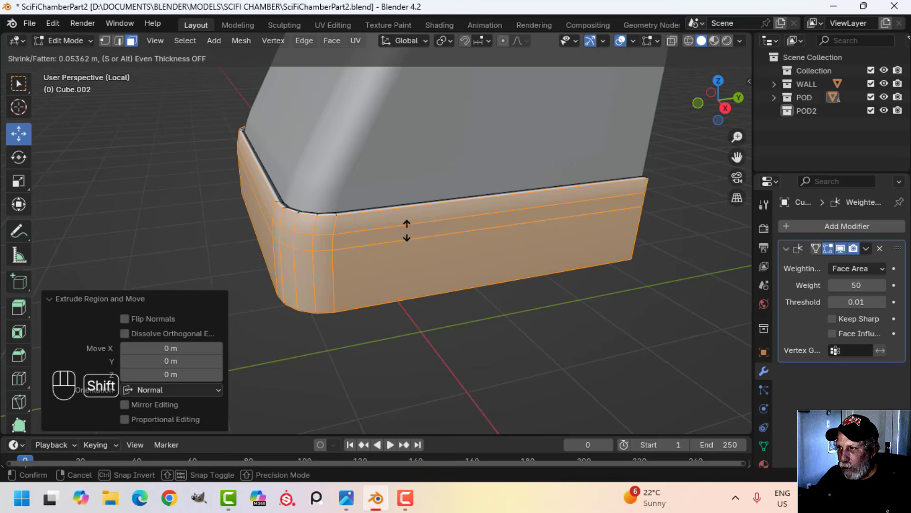
click(407, 230)
middle_drag(407, 230, 355, 249)
key(alt+a)
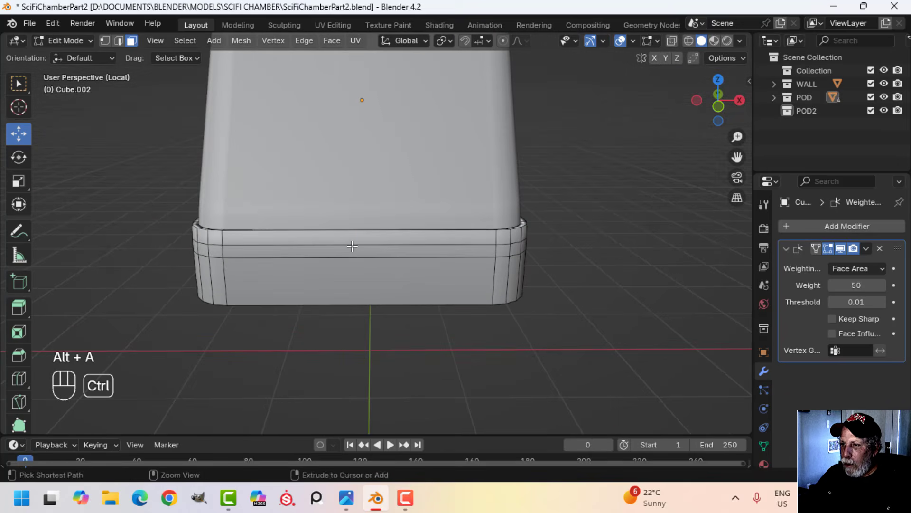
Step: Add a centered vertical loop cut on the thickened band's front and bevel it with one segment at 0.445 m width, then clear the selection
key(ctrl+r)
click(355, 251)
right_click(356, 254)
scroll(368, 258, up, 3)
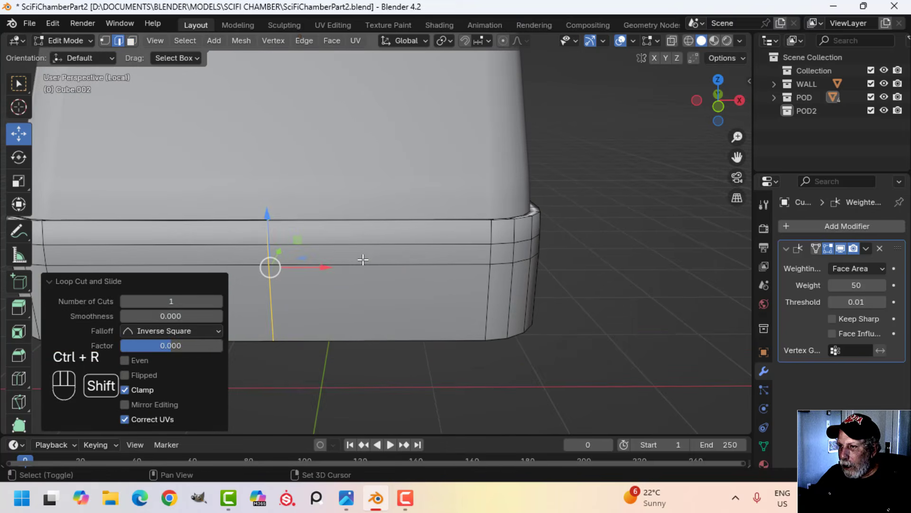
shift+middle_drag(346, 256, 386, 266)
key(ctrl+b)
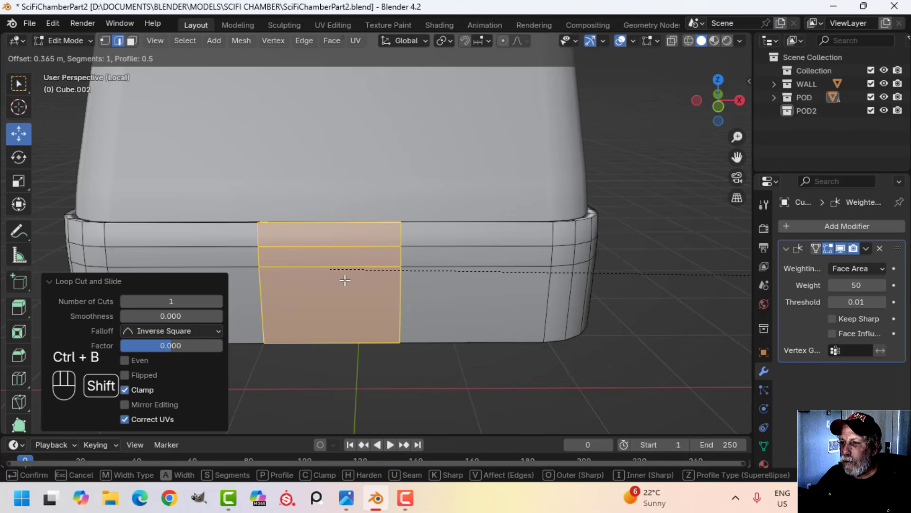
click(495, 279)
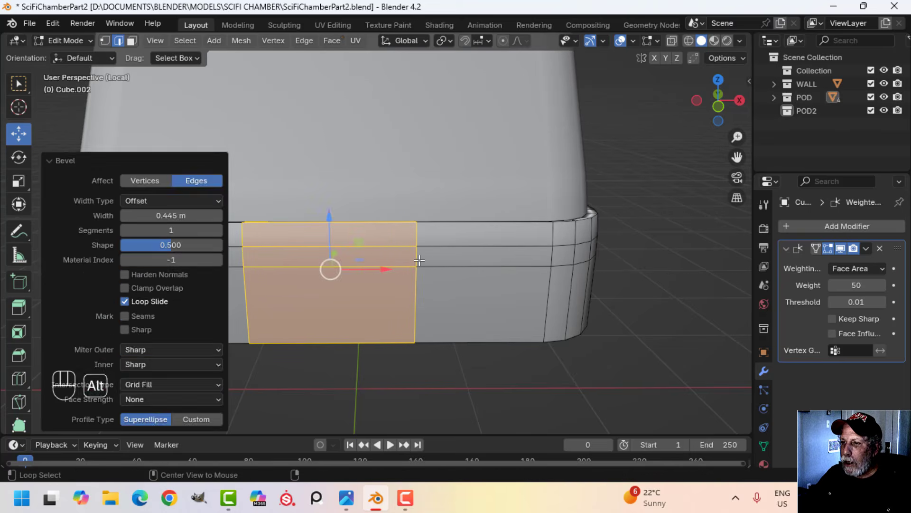
key(alt+a)
Step: Select the narrow top face of the band's front middle section and set the transform orientation to Normal
middle_drag(419, 260, 290, 337)
scroll(222, 262, up, 3)
middle_drag(332, 299, 278, 285)
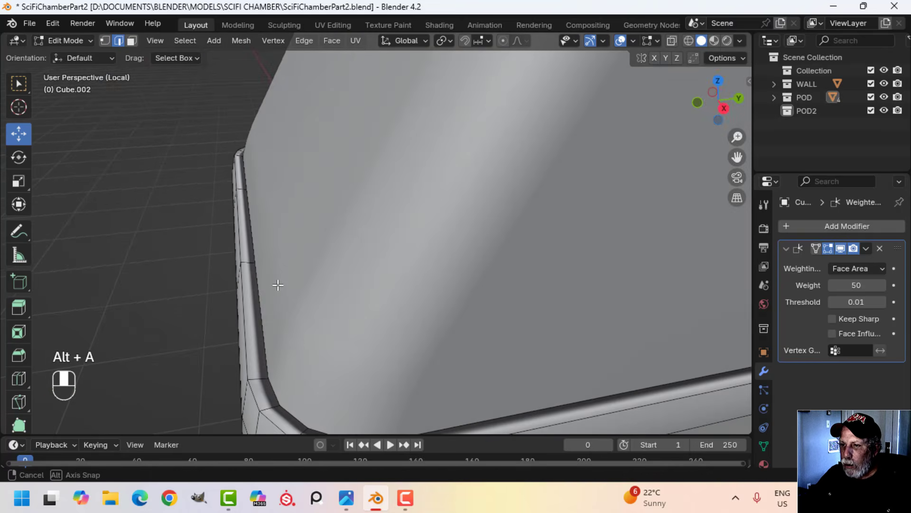
click(247, 226)
scroll(240, 256, down, 3)
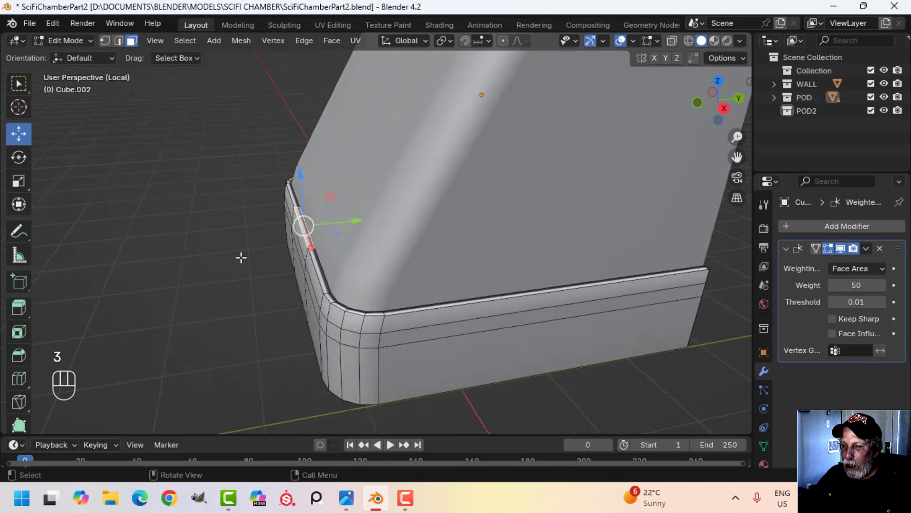
middle_drag(240, 256, 363, 290)
scroll(247, 258, up, 2)
mouse_move(363, 290)
middle_down()
mouse_move(281, 287)
mouse_move(322, 289)
mouse_move(349, 332)
mouse_move(354, 293)
middle_up()
scroll(321, 289, up, 2)
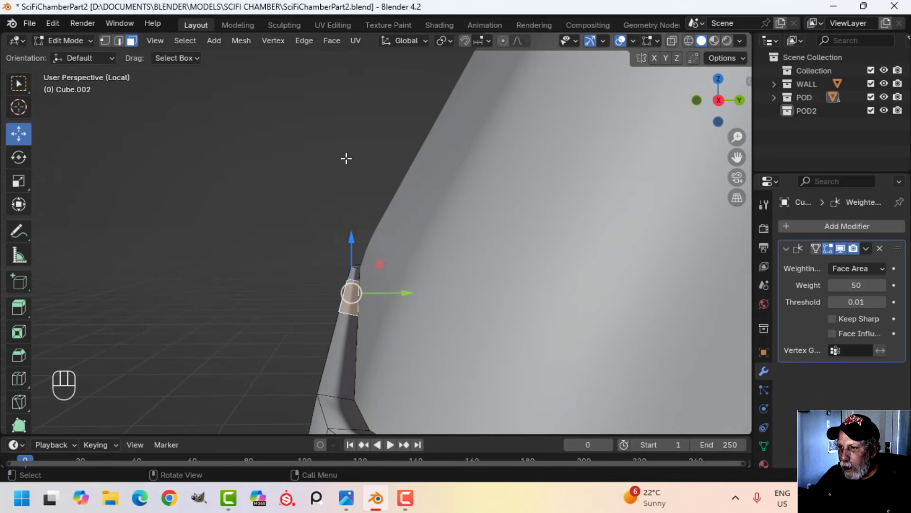
shift+middle_drag(442, 297, 417, 302)
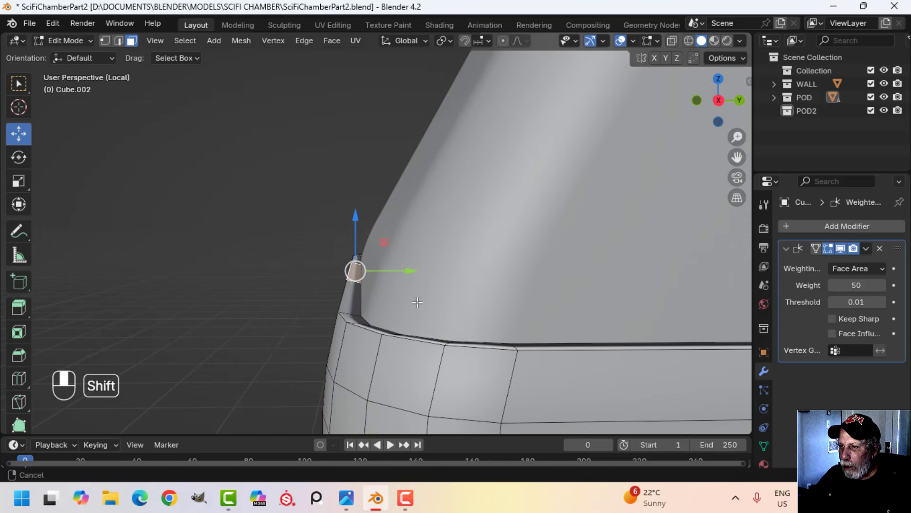
click(406, 41)
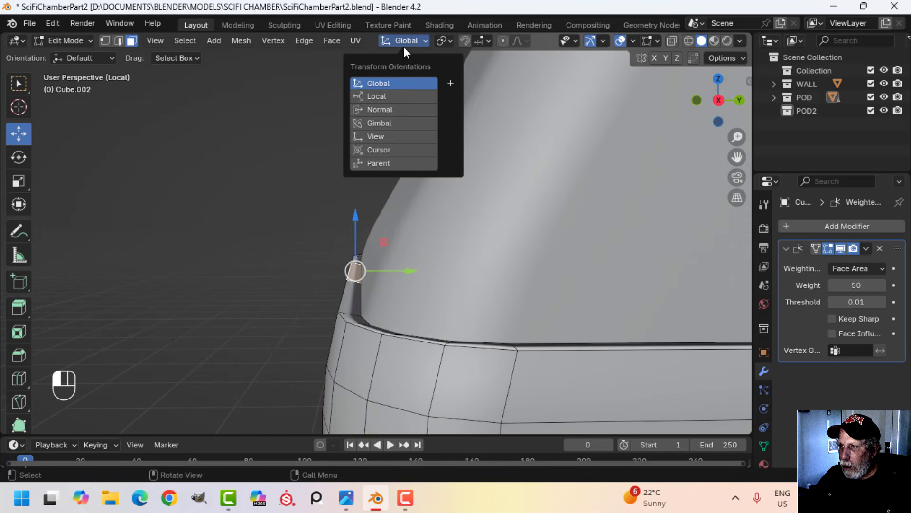
click(385, 109)
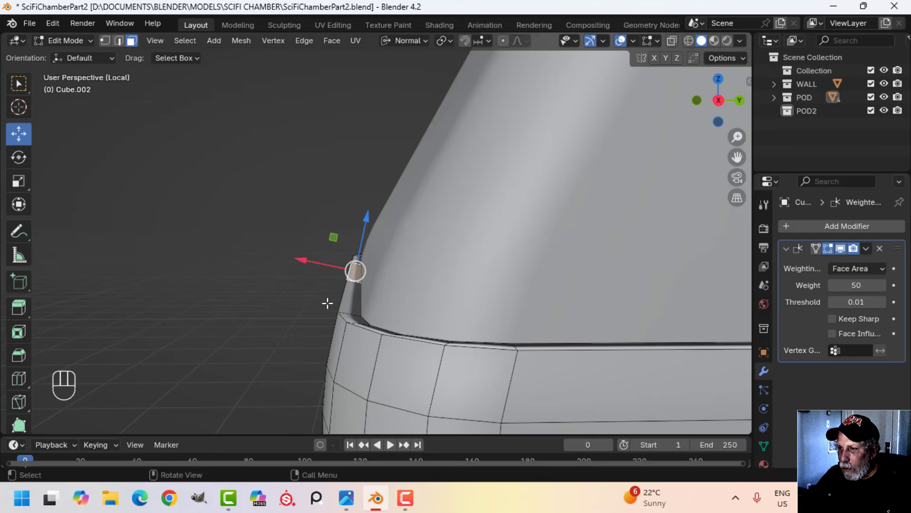
Step: Try raising the middle section's top face about 0.203 m along its normal, and undo the move
middle_drag(349, 284, 386, 282)
drag(362, 246, 371, 199)
middle_drag(380, 252, 504, 250)
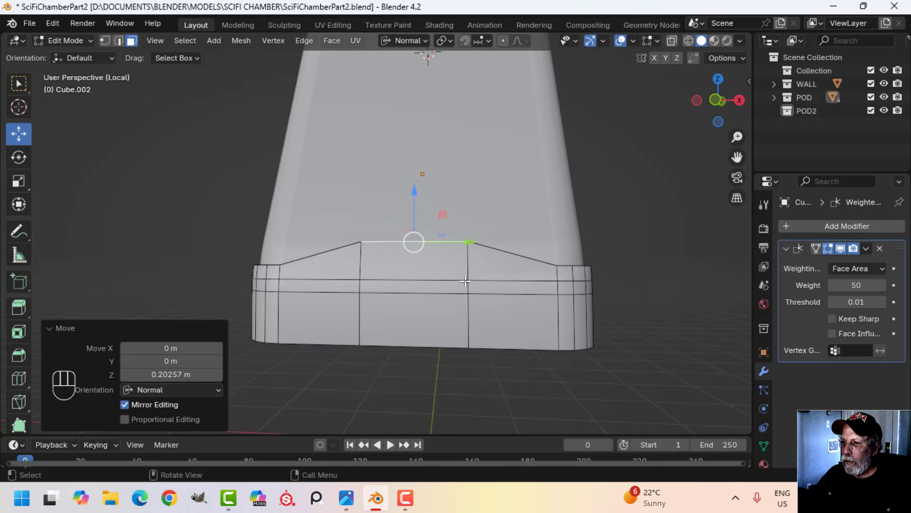
key(ctrl+z)
Step: Select the two vertical edge loops bounding the front middle section and scale them apart along X by about 1.39
middle_drag(465, 281, 378, 270)
scroll(430, 304, up, 2)
middle_drag(379, 269, 355, 296)
key(alt+a)
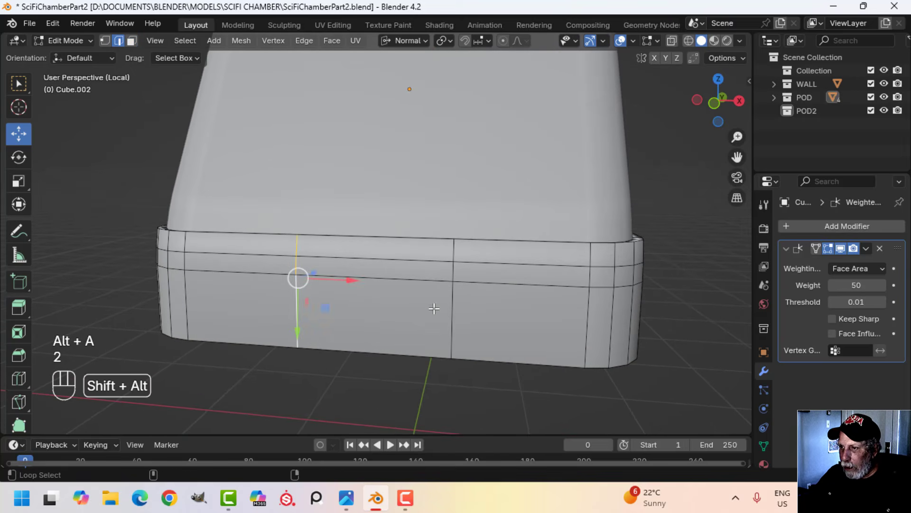
alt+shift+click(459, 310)
key(s)
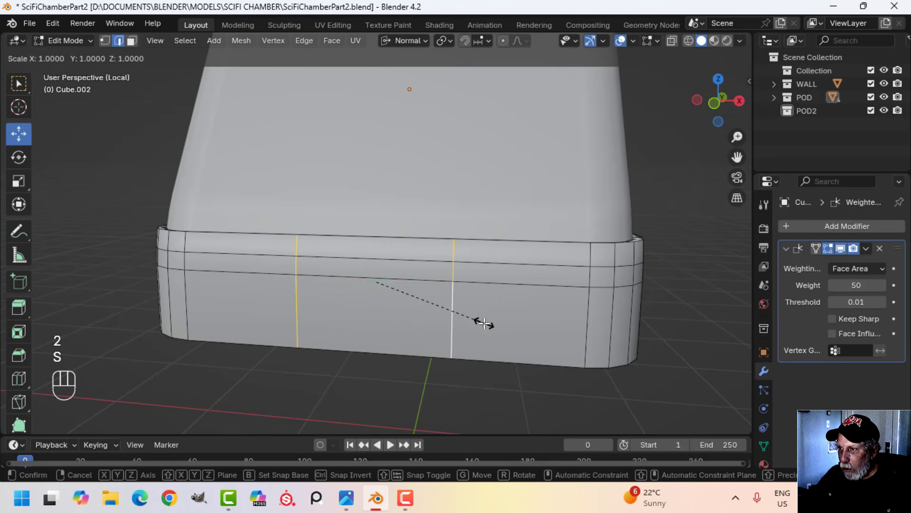
key(x)
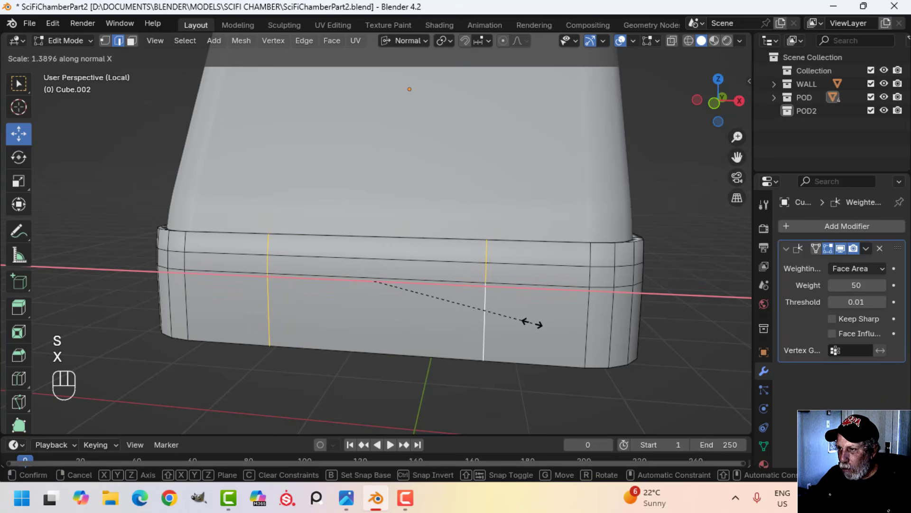
click(535, 323)
key(alt+a)
Step: Add a centered loop cut inside the front middle section and bevel it with one segment at 0.483 m width, then deselect everything
key(ctrl+r)
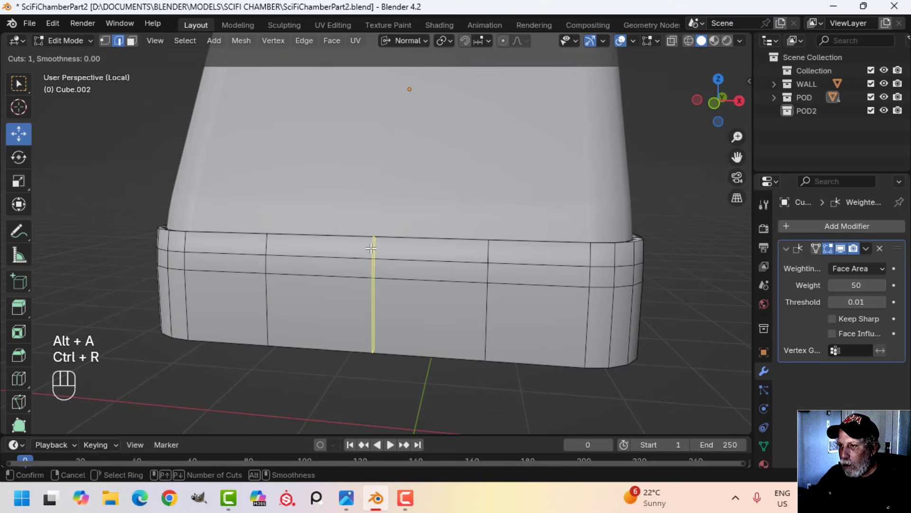
click(372, 247)
right_click(372, 247)
key(ctrl+b)
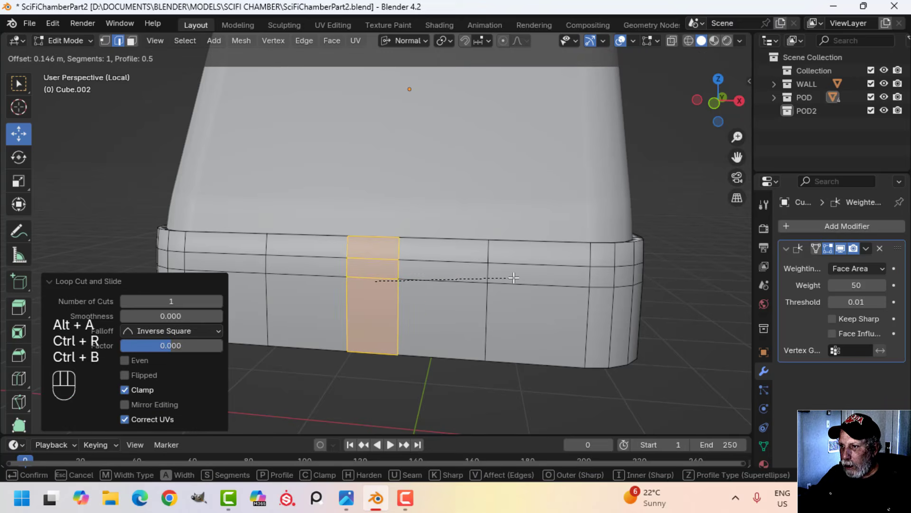
click(570, 281)
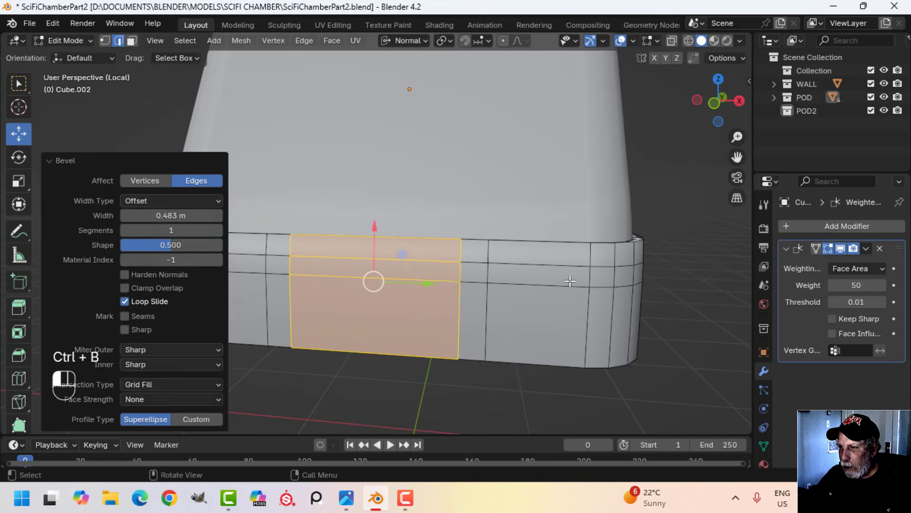
middle_drag(372, 281, 315, 299)
key(alt+a)
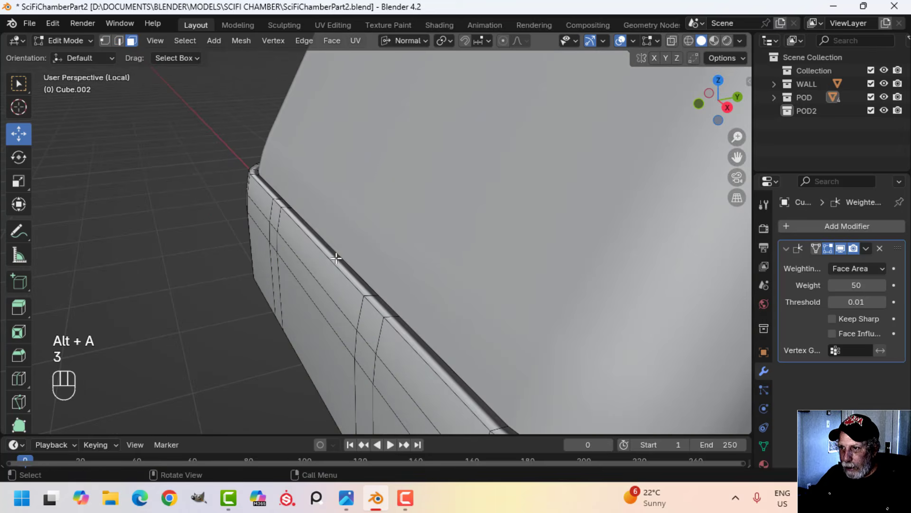
Step: Raise the inner middle section's top face along its normal to form a sloped step on each side, and return to Object Mode
shift+middle_drag(336, 262, 403, 267)
scroll(403, 267, down, 1)
drag(372, 183, 381, 155)
middle_drag(351, 204, 451, 317)
scroll(479, 235, down, 4)
key(Tab)
Step: Reopen the band in Edit Mode and select the vertical edge loops at the corners of both slopes beside the raised section
scroll(480, 294, up, 2)
middle_drag(417, 311, 460, 314)
scroll(459, 313, up, 2)
shift+middle_drag(297, 304, 360, 283)
key(Tab)
scroll(353, 316, up, 2)
key(alt+a)
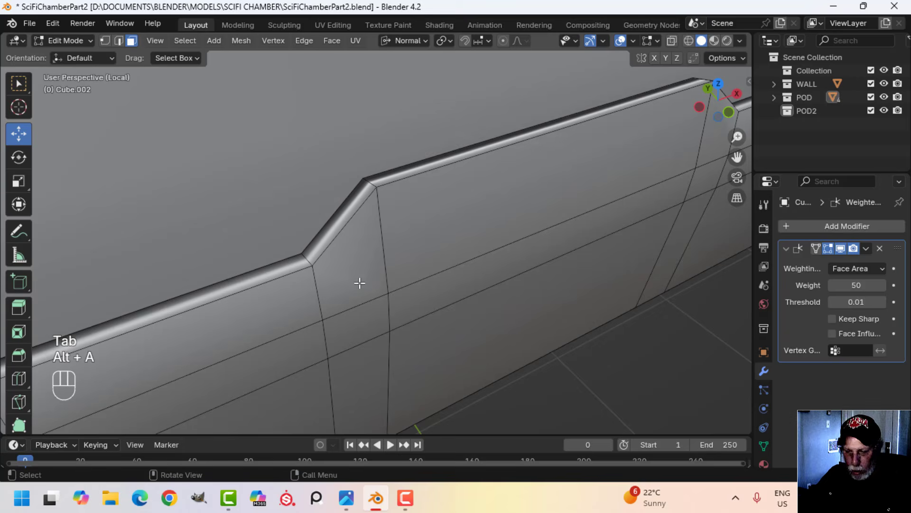
alt+shift+click(317, 285)
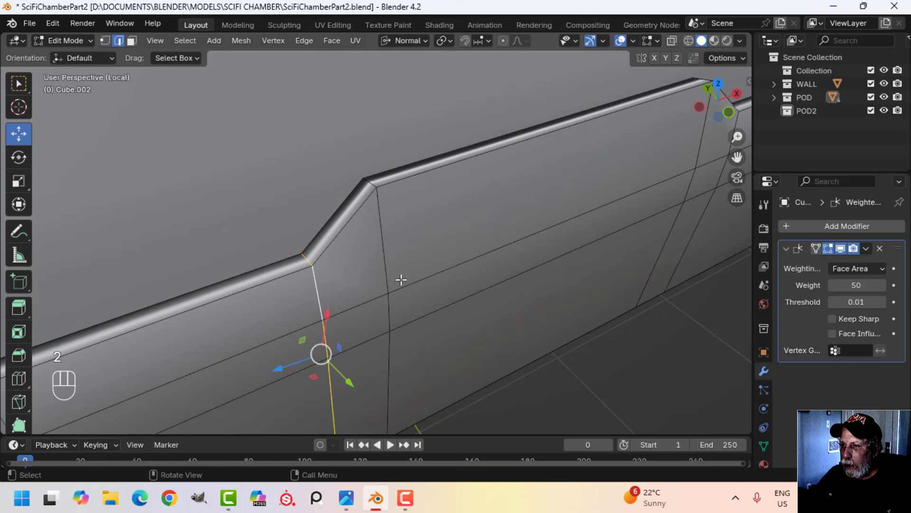
middle_drag(388, 231, 401, 252)
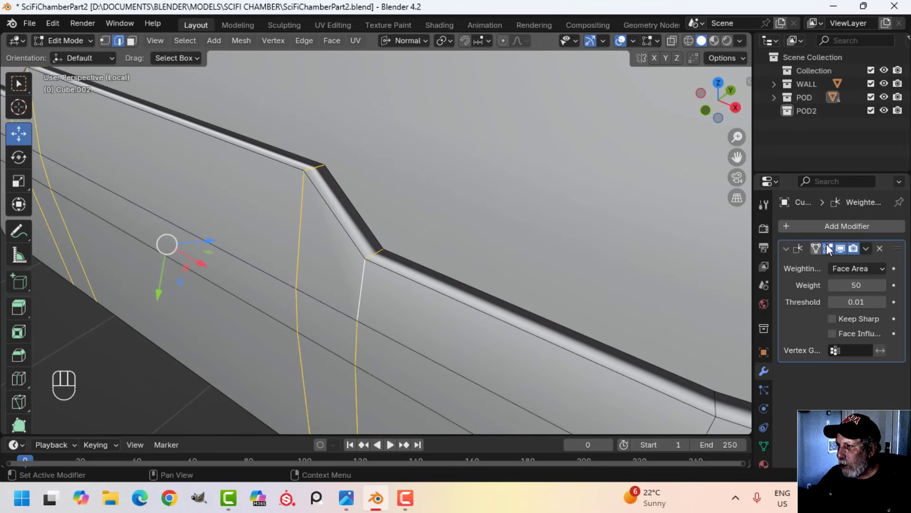
Step: Check the shading without the Weighted Normal modifier, restore it, and bevel the selected slope loops with two segments at about 0.016 m offset
click(843, 248)
click(842, 246)
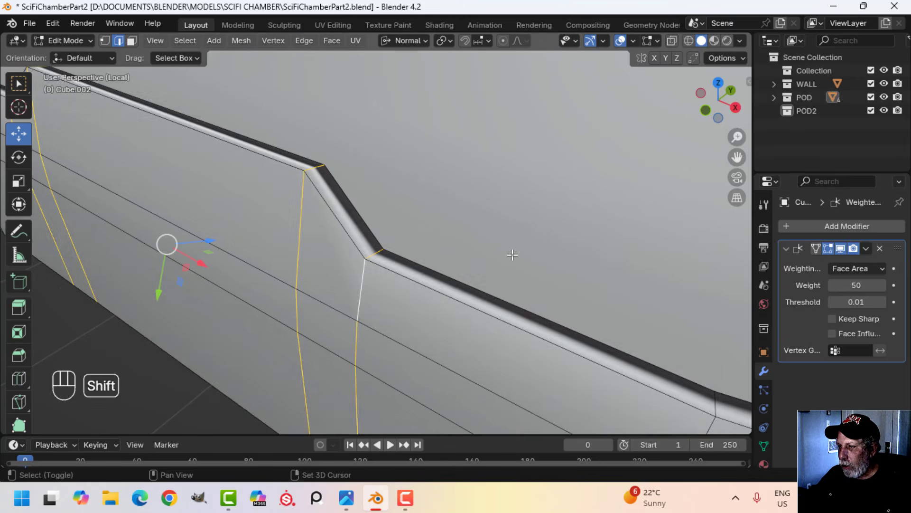
shift+middle_drag(514, 255, 469, 256)
middle_drag(469, 257, 478, 255)
key(ctrl+b)
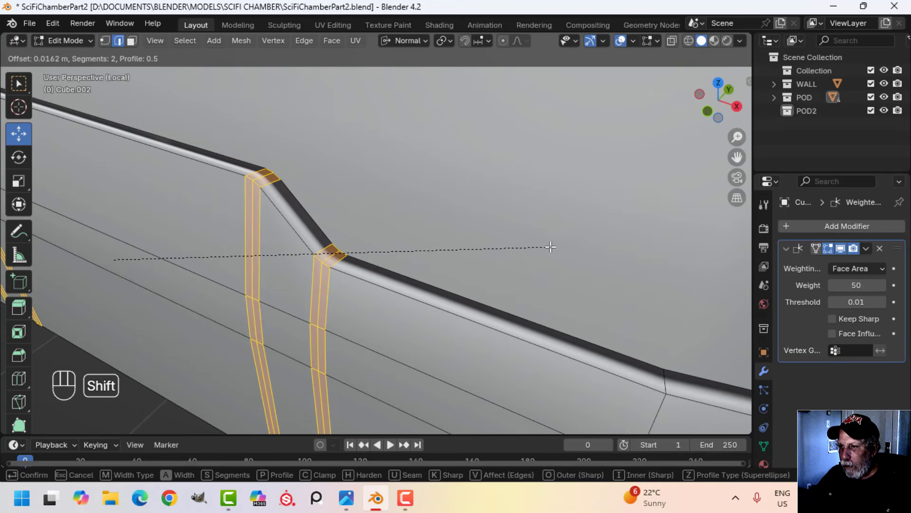
click(550, 246)
Step: Return to Object Mode, clear the selection and examine the band's beveled raised front and side
key(Tab)
middle_drag(406, 260, 403, 241)
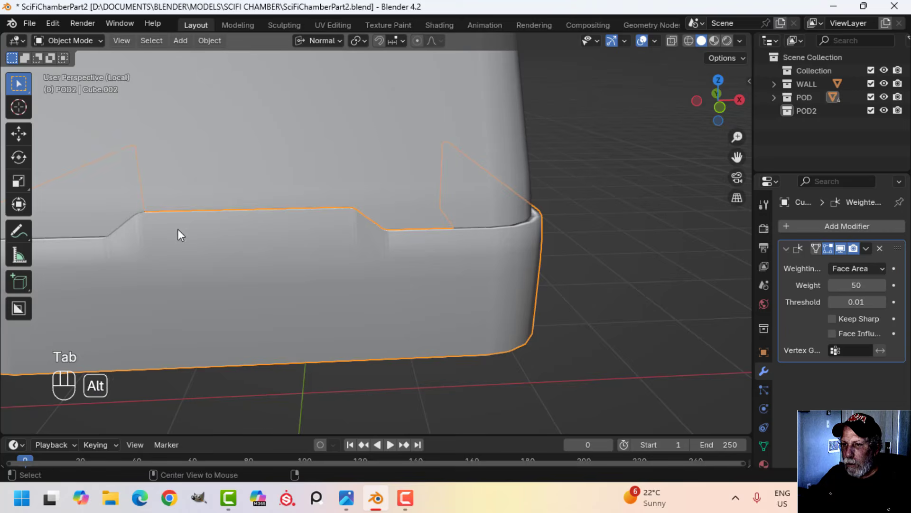
key(alt+a)
scroll(190, 242, down, 2)
shift+middle_drag(199, 251, 318, 239)
middle_drag(318, 240, 261, 263)
shift+middle_drag(487, 270, 349, 245)
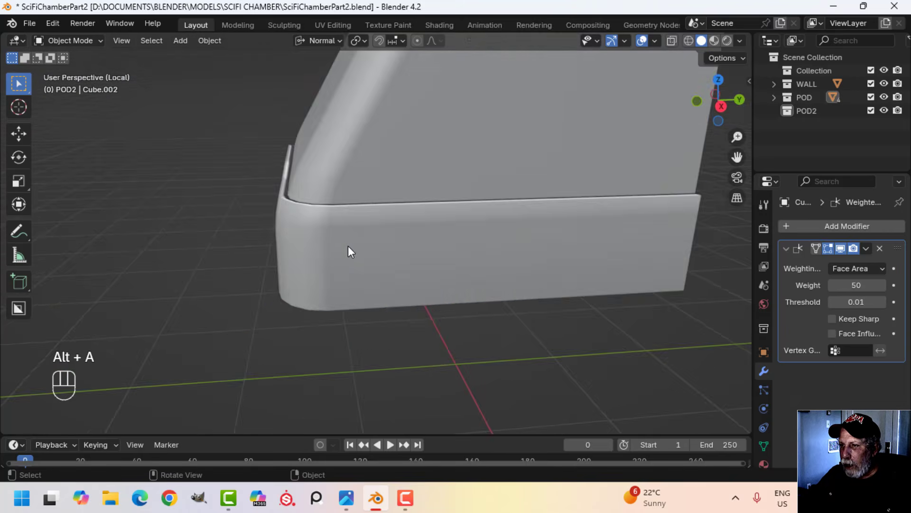
Step: Select the base band and open it in Edit Mode at its open rear end with no faces selected
click(348, 246)
middle_drag(451, 249, 403, 267)
shift+middle_drag(513, 270, 326, 255)
middle_drag(409, 252, 353, 253)
scroll(297, 259, up, 2)
shift+middle_drag(294, 261, 287, 261)
key(Tab)
key(alt+a)
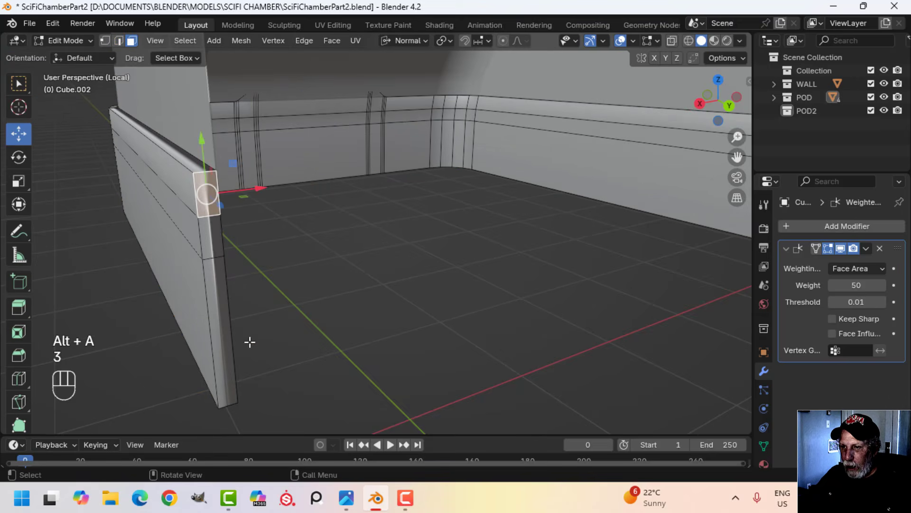
Step: Select the vertical end-cap faces at both open rear ends of the band and delete them
ctrl+click(221, 339)
scroll(306, 312, down, 3)
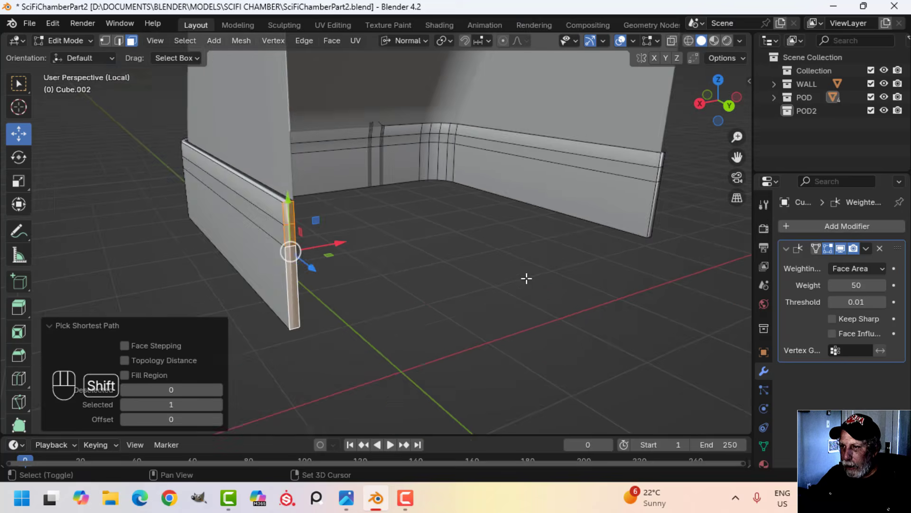
shift+middle_drag(528, 279, 377, 280)
shift+click(414, 150)
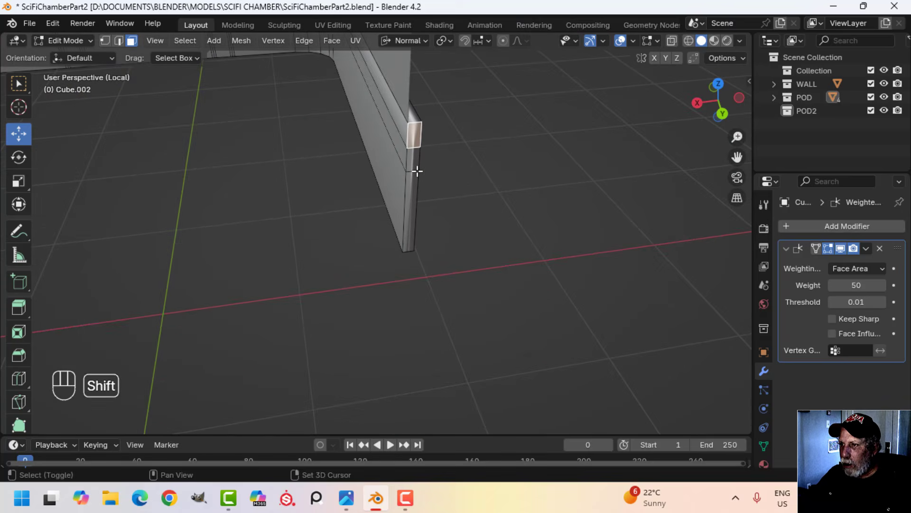
ctrl+click(415, 202)
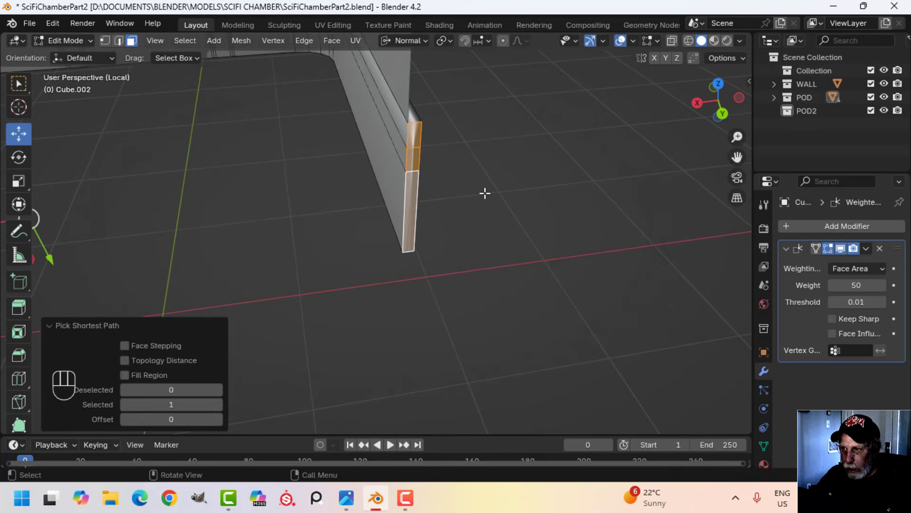
key(x)
click(484, 194)
Step: Select the full run of bottom rim faces along the band's underside, from one rear end to the other, and delete them
middle_drag(466, 261, 436, 113)
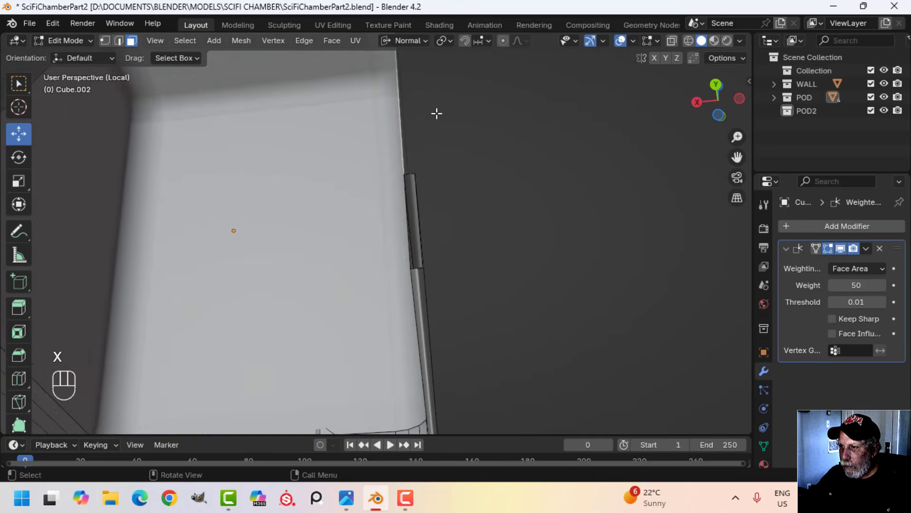
shift+middle_drag(451, 296, 369, 181)
click(359, 163)
scroll(283, 319, down, 3)
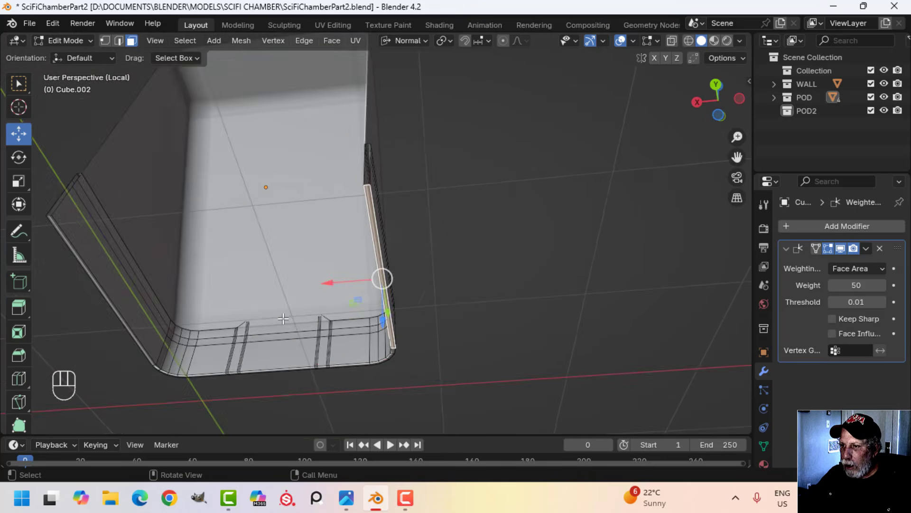
shift+middle_drag(283, 319, 258, 179)
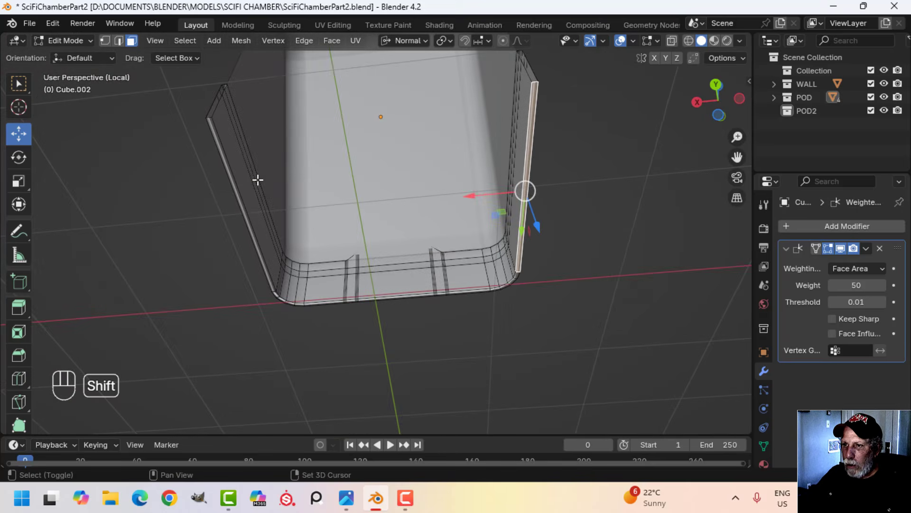
ctrl+click(215, 133)
middle_drag(332, 214, 397, 252)
key(x)
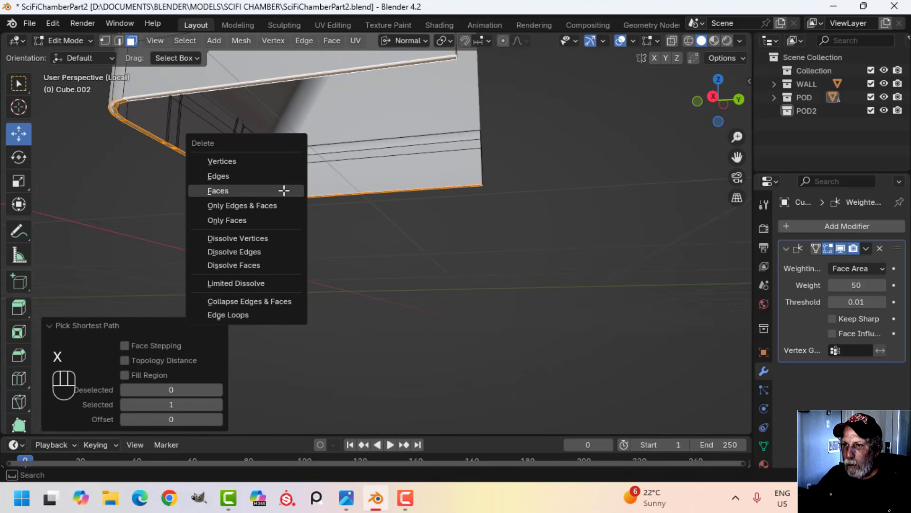
click(285, 191)
Step: Set the transform orientation back to Global and reselect the base band in Object Mode
middle_drag(285, 191, 365, 78)
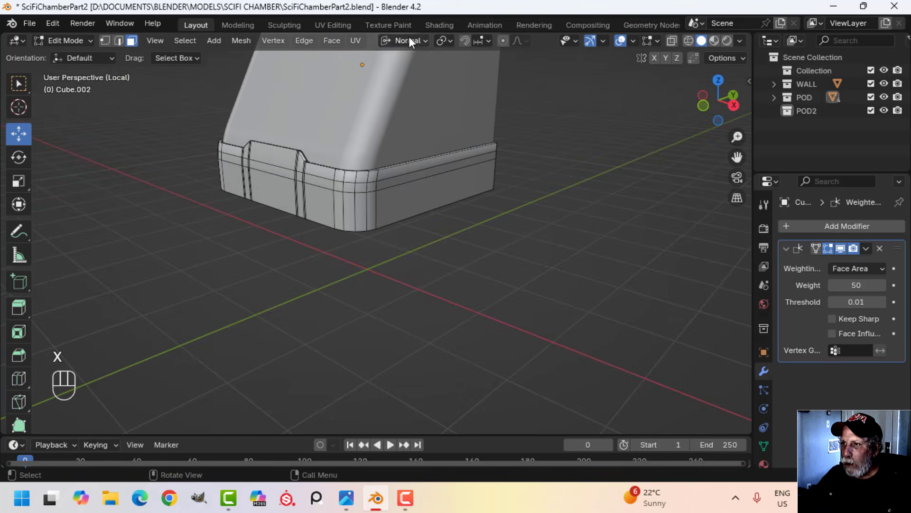
click(409, 40)
click(386, 83)
shift+middle_drag(308, 201, 388, 265)
key(Tab)
key(alt+a)
click(387, 265)
Step: Hide every object except the base band and open it in Edit Mode, facing its inner upper edge
key(Tab)
scroll(458, 289, up, 6)
middle_drag(458, 288, 420, 282)
key(Tab)
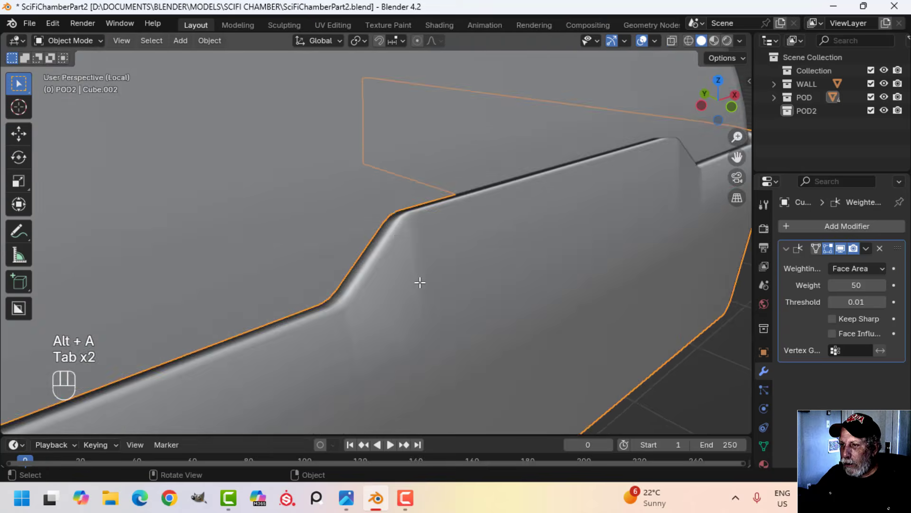
scroll(419, 282, down, 5)
key(shift+h)
shift+middle_drag(161, 300, 418, 309)
shift+middle_drag(418, 309, 366, 270)
key(Tab)
middle_drag(293, 266, 446, 188)
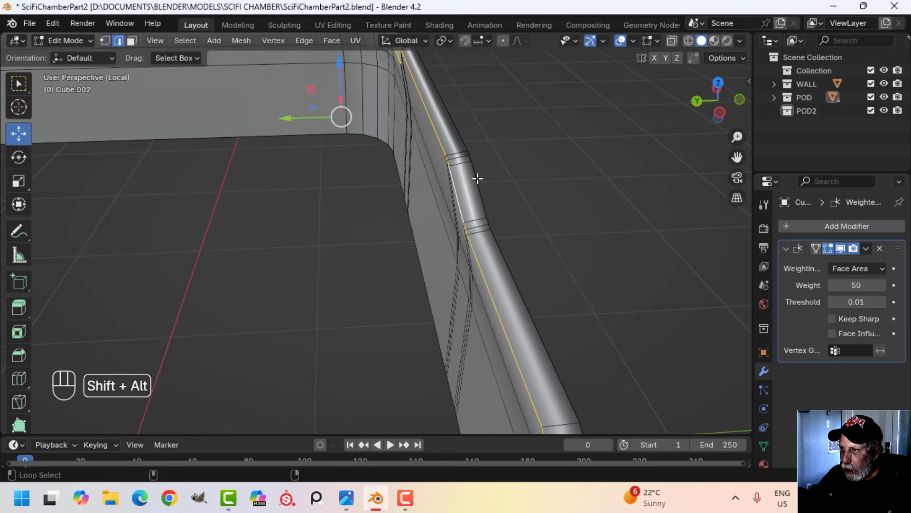
Step: Bevel the selected inner and outer top rim edge loops of the base band with 2 segments and 0.0077 m width
scroll(488, 192, down, 5)
middle_drag(499, 206, 226, 213)
scroll(479, 186, up, 4)
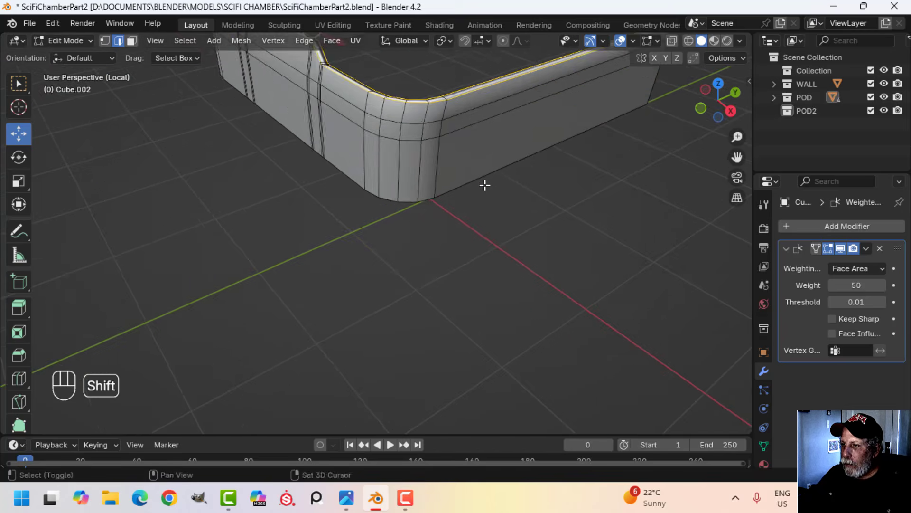
shift+middle_drag(484, 185, 346, 249)
key(ctrl+b)
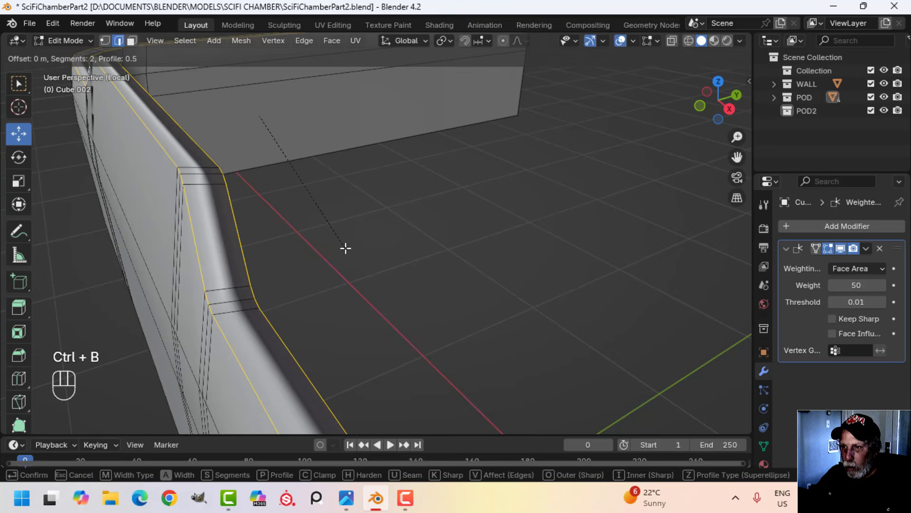
click(372, 276)
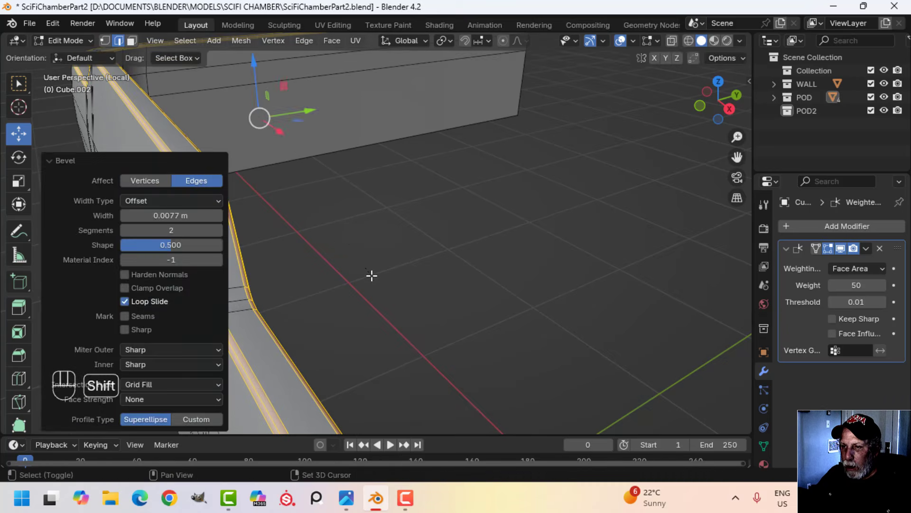
key(Tab)
key(alt+a)
Step: Select the lower of the two horizontal edge loops around the base band and dissolve it
middle_drag(300, 293, 316, 253)
click(376, 240)
key(Tab)
key(alt+a)
key(2)
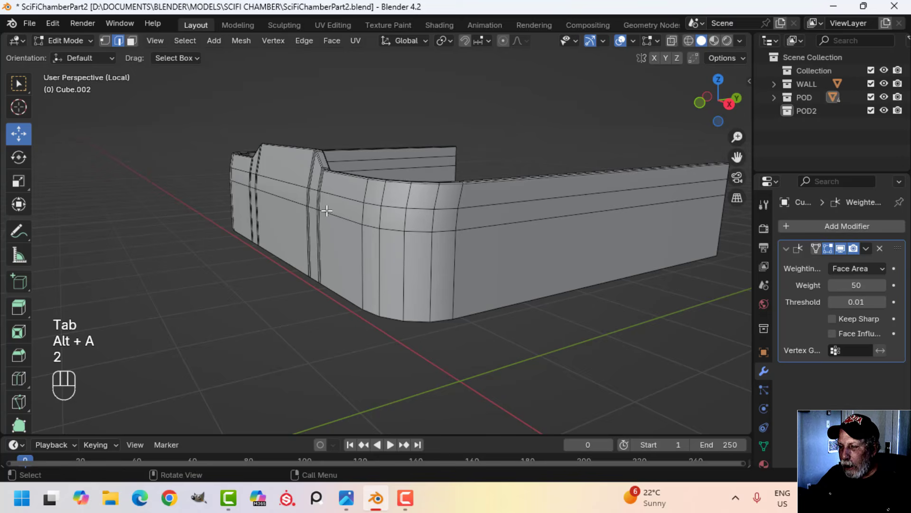
alt+shift+click(341, 218)
middle_drag(341, 218, 440, 231)
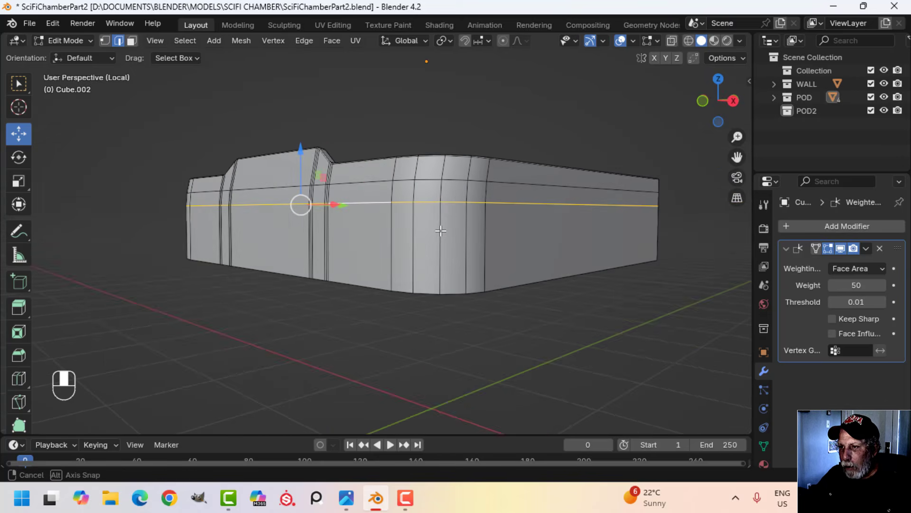
key(x)
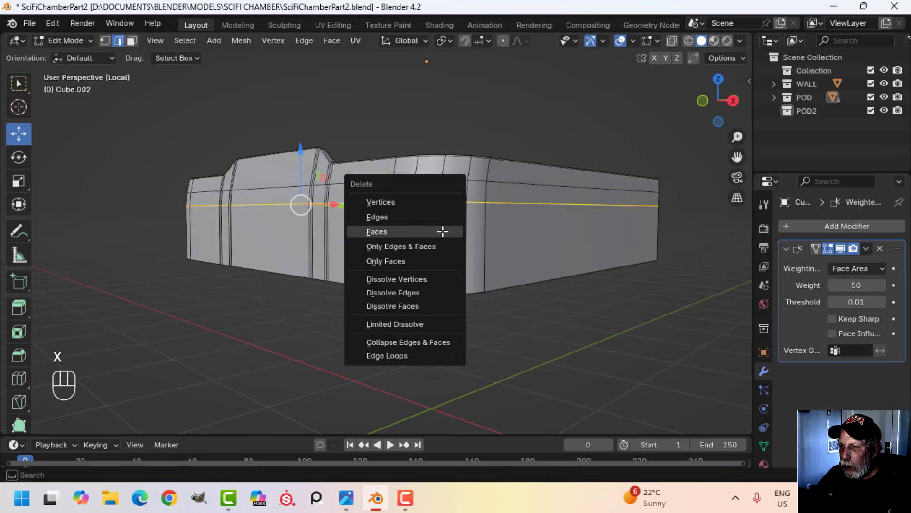
click(429, 292)
key(Tab)
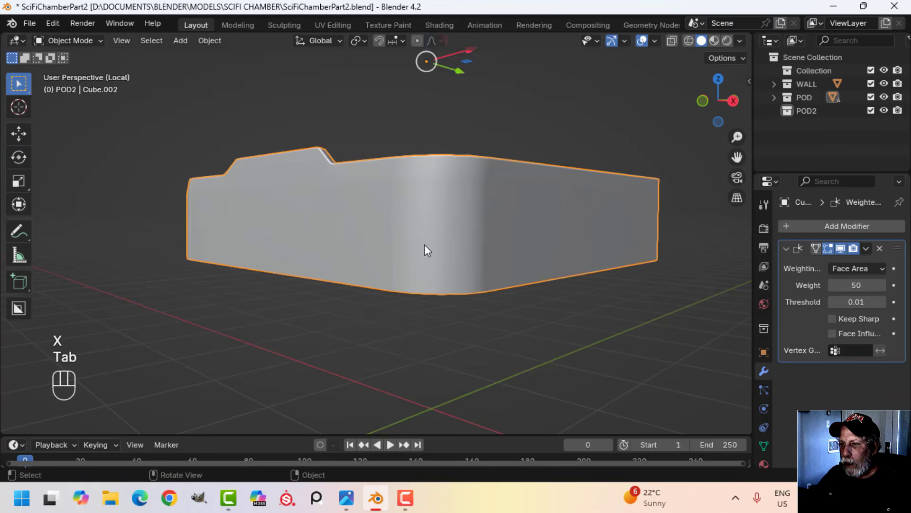
Step: Leave the isolated Local View and reveal all the hidden objects
scroll(437, 239, down, 4)
key(alt+a)
middle_drag(454, 236, 570, 238)
key(slash)
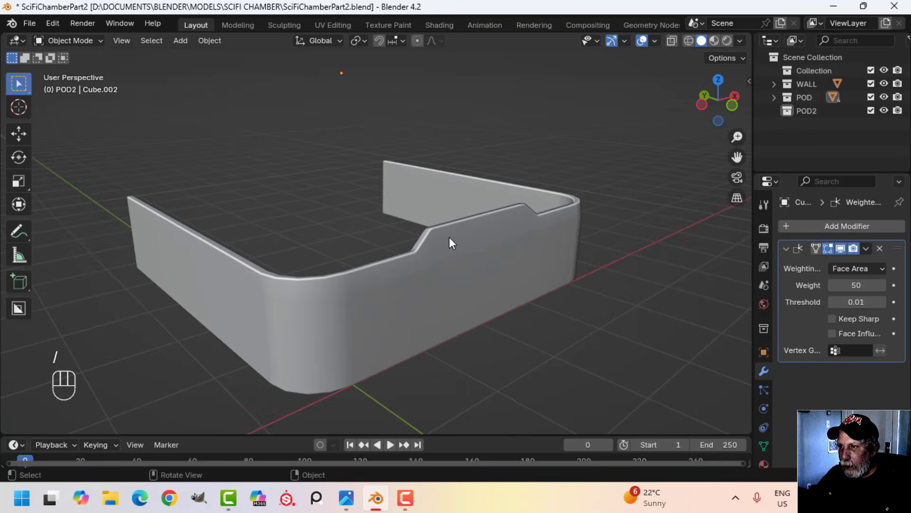
key(alt+h)
key(alt+a)
Step: Try to dissolve the remaining horizontal edge loop around the base band and check the shading in Object Mode
middle_drag(449, 237, 309, 268)
key(Tab)
scroll(428, 264, up, 5)
alt+click(298, 228)
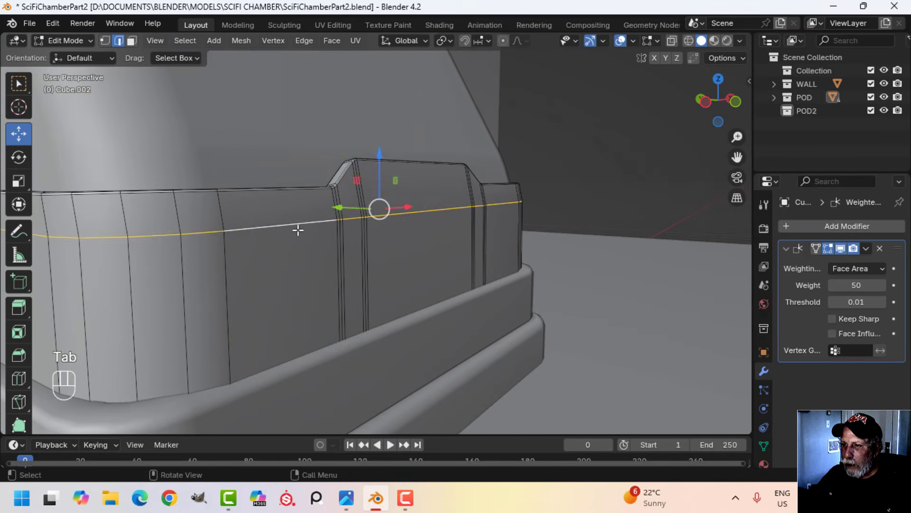
middle_drag(299, 229, 373, 240)
key(x)
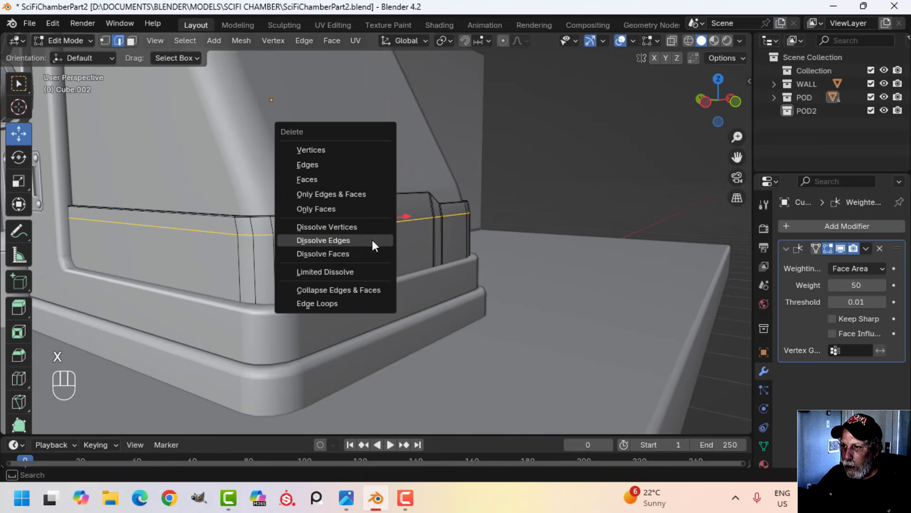
click(374, 240)
key(Tab)
middle_drag(483, 261, 348, 229)
key(alt+a)
Step: Undo the dissolve of the band's remaining horizontal edge loop
key(ctrl+z)
key(ctrl+z)
scroll(338, 232, up, 2)
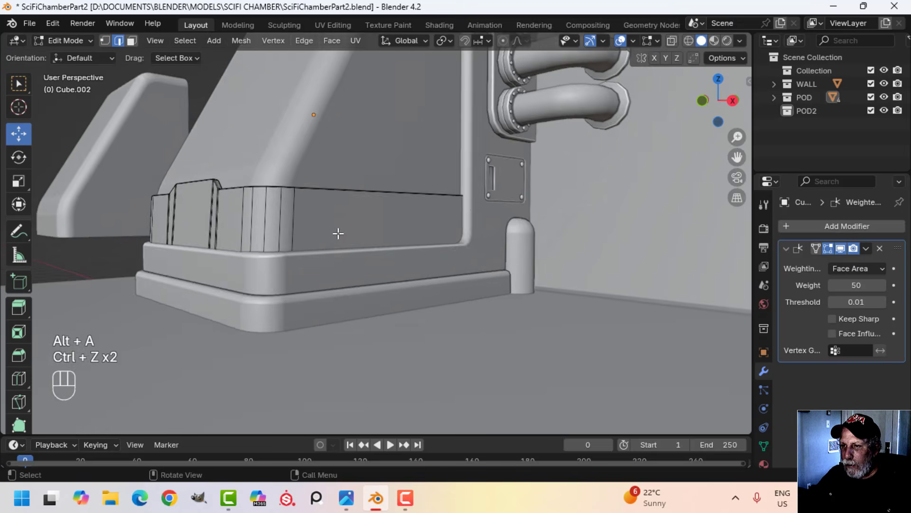
key(ctrl+z)
scroll(303, 240, up, 1)
key(alt+a)
Step: Select all the flat front faces of the base band and apply Limited Dissolve with a 5° maximum angle
middle_drag(193, 246, 327, 251)
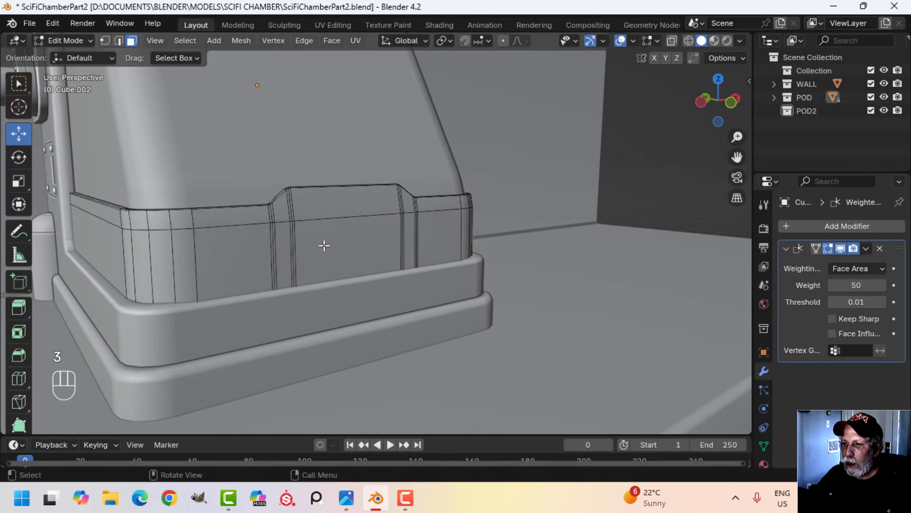
key(c)
drag(268, 233, 298, 229)
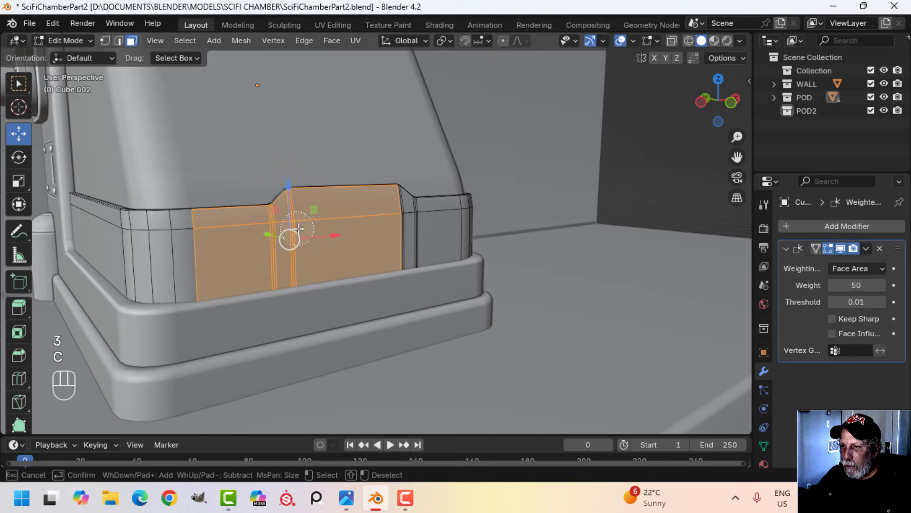
mouse_move(368, 231)
mouse_down()
mouse_move(398, 235)
mouse_move(409, 225)
mouse_up()
key(Escape)
middle_drag(529, 267, 427, 273)
shift+middle_drag(277, 241, 328, 271)
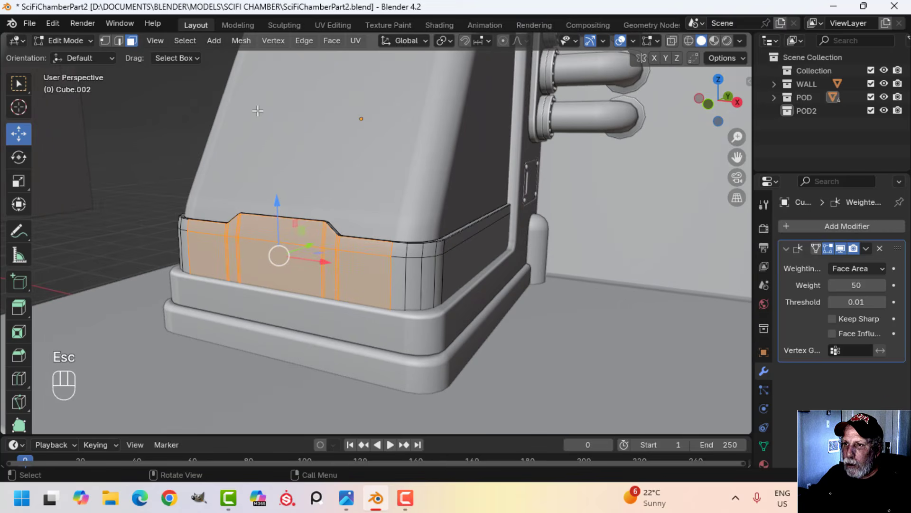
click(242, 41)
mouse_move(279, 354)
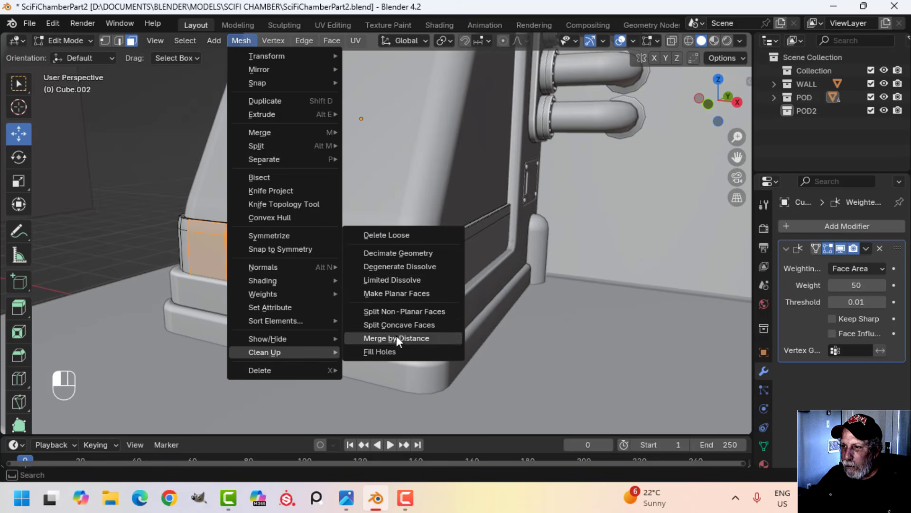
click(399, 279)
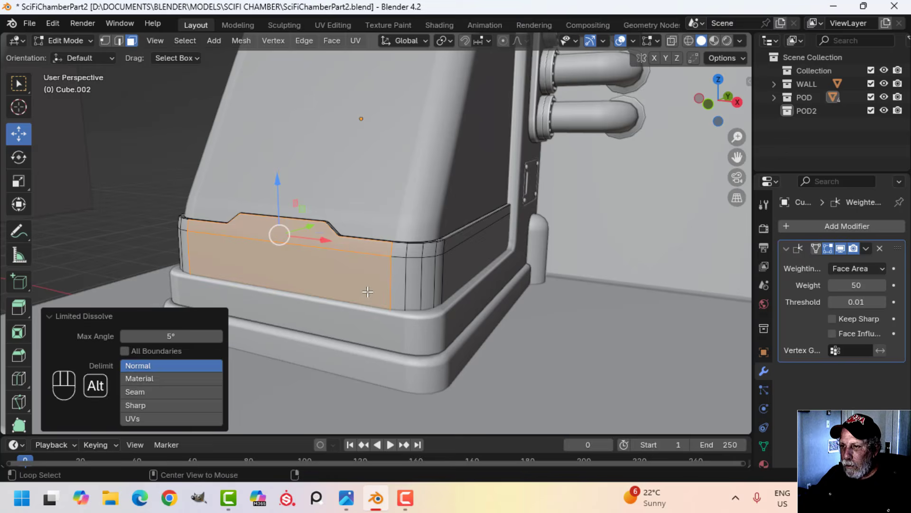
key(alt+a)
key(Tab)
Step: Examine the base band's shading from several angles, comparing it with the Weighted Normal modifier's viewport display off and on
mouse_move(309, 273)
middle_down()
mouse_move(349, 267)
mouse_move(276, 261)
mouse_move(304, 266)
middle_up()
key(alt+a)
scroll(349, 261, up, 2)
middle_drag(304, 266, 438, 247)
scroll(334, 270, up, 1)
scroll(337, 234, down, 3)
click(425, 244)
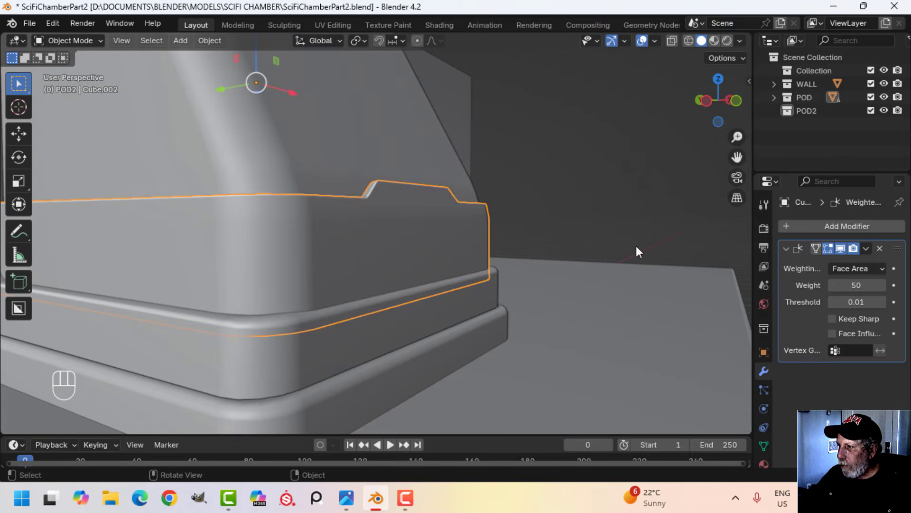
key(alt+a)
click(441, 247)
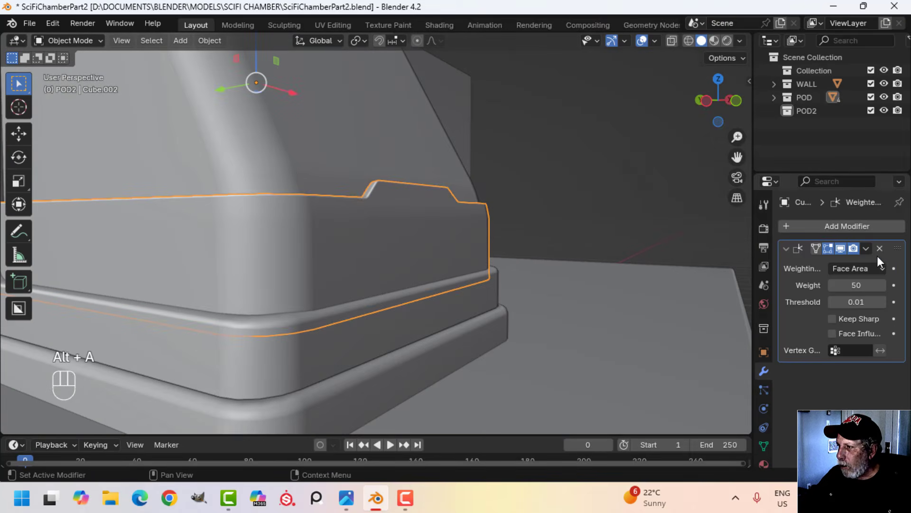
click(841, 251)
click(841, 250)
key(alt+a)
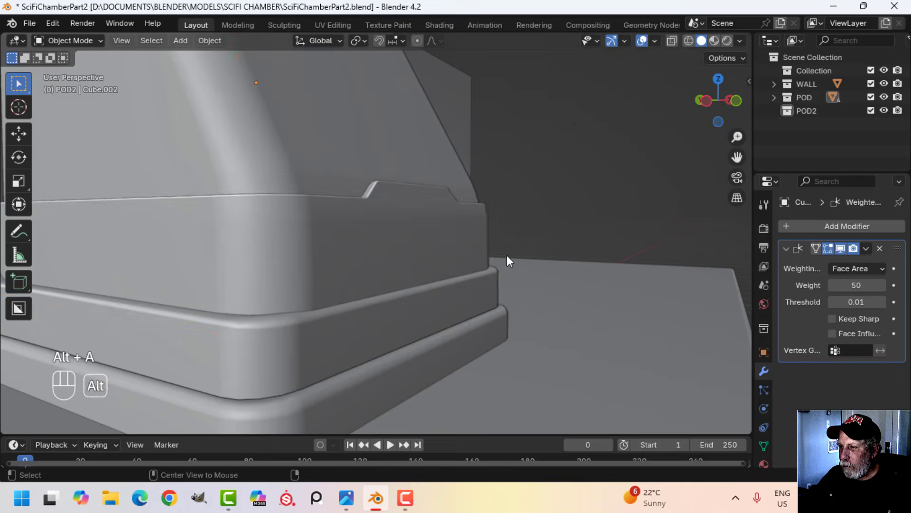
middle_drag(507, 255, 374, 269)
click(428, 269)
mouse_move(494, 269)
middle_down()
mouse_move(416, 269)
mouse_move(354, 321)
mouse_move(388, 326)
mouse_move(414, 319)
mouse_move(247, 280)
mouse_move(293, 281)
mouse_move(324, 297)
mouse_move(579, 299)
middle_up()
key(alt+a)
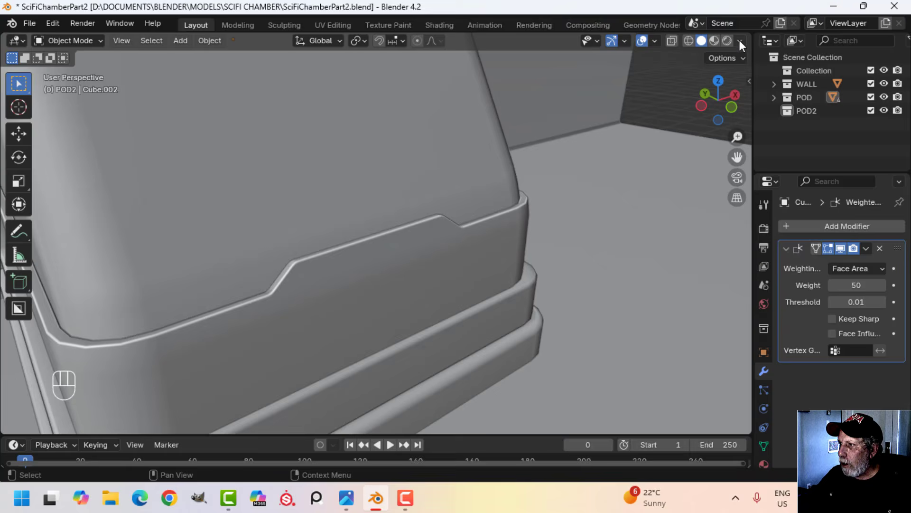
Step: Set the viewport shading to MatCap lighting with Object colours
click(739, 40)
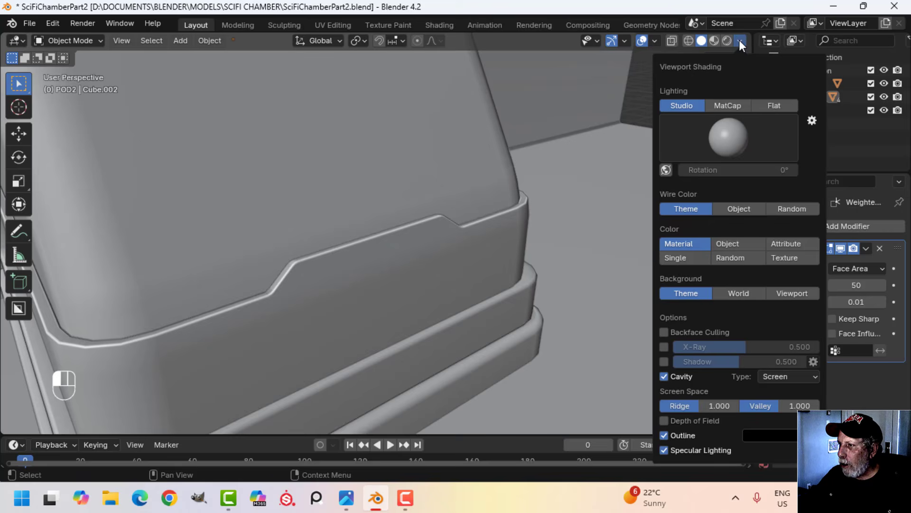
click(741, 243)
click(724, 103)
key(alt+a)
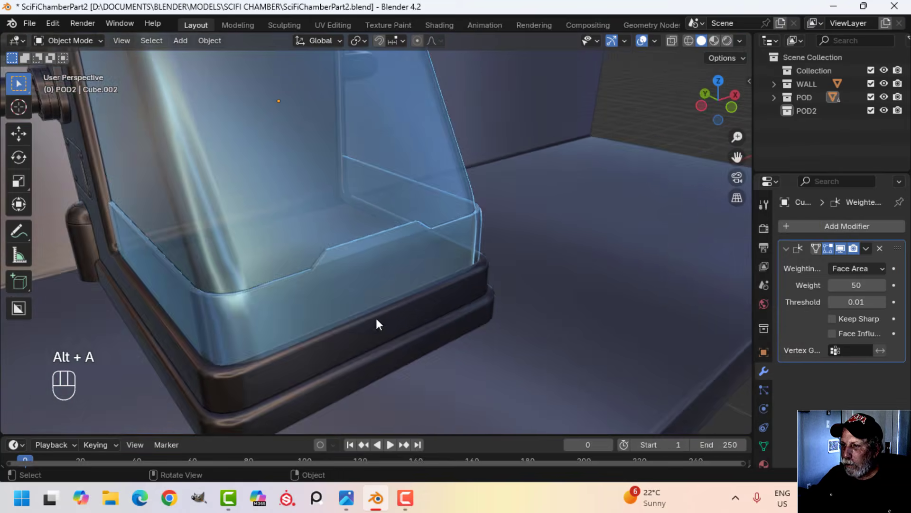
Step: Check the pod's normals by switching the Face Orientation overlay on and off again
middle_drag(376, 318, 401, 300)
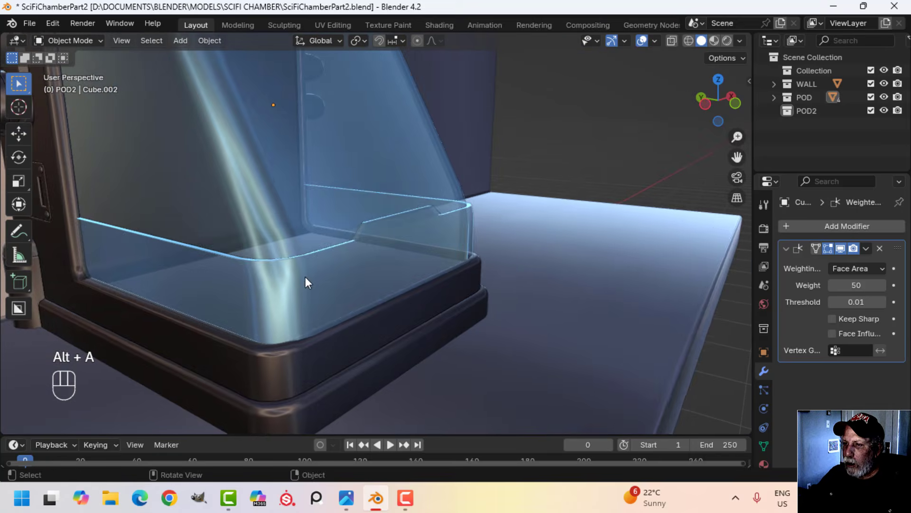
scroll(306, 278, down, 2)
shift+middle_drag(333, 317, 385, 312)
click(656, 41)
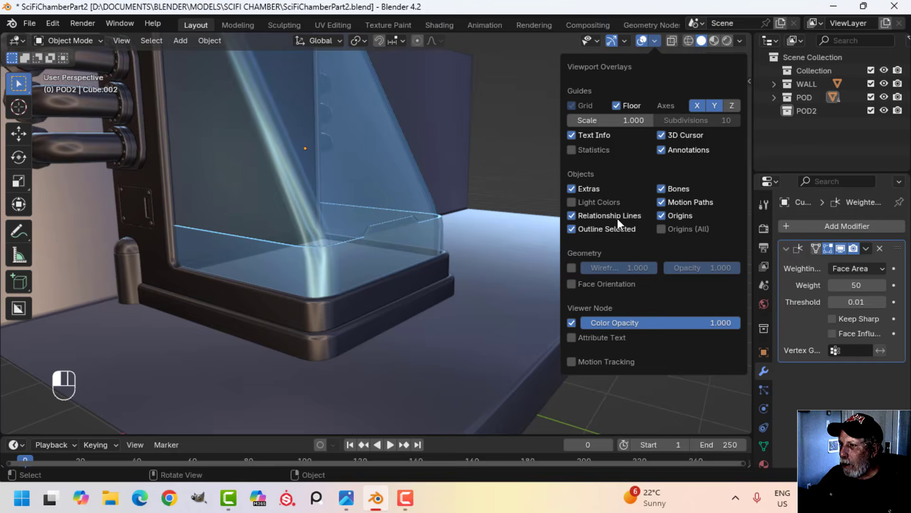
click(610, 282)
click(611, 282)
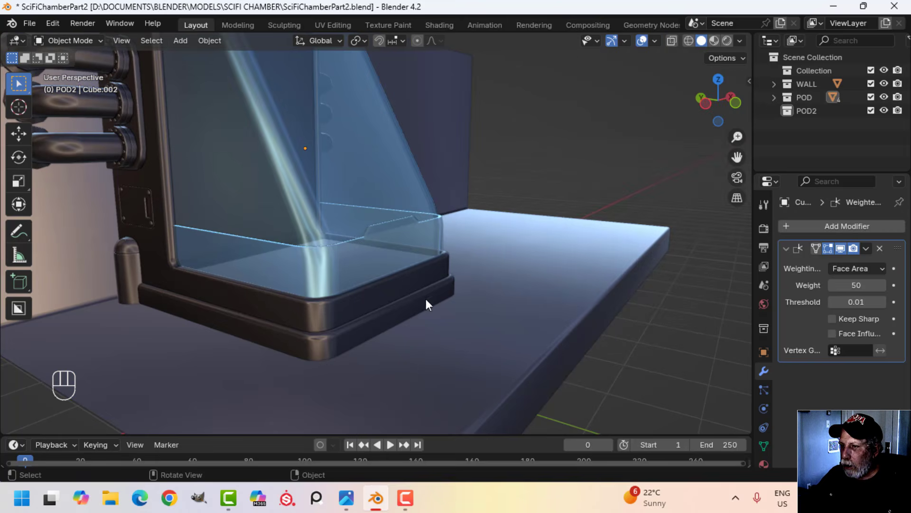
Step: Copy the pod frame's viewport display colour 585858 to the base band and make the band fully opaque
click(382, 294)
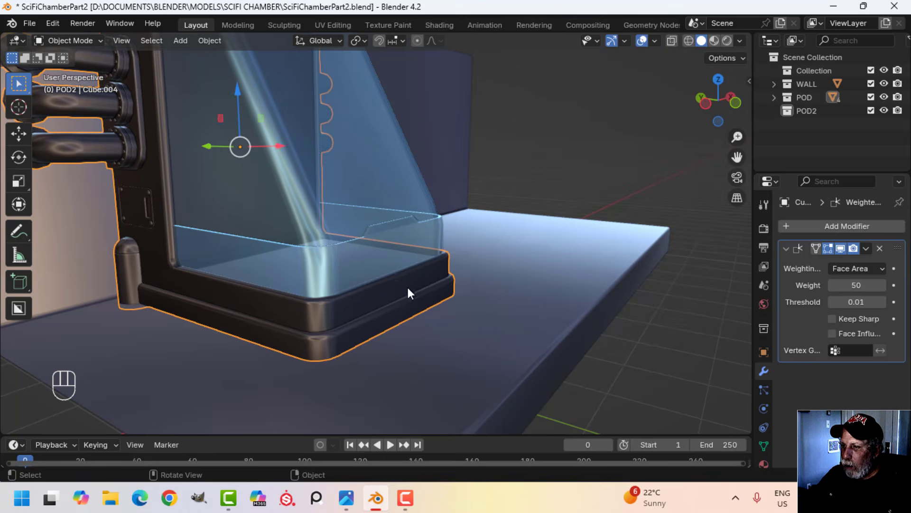
click(763, 352)
scroll(826, 379, down, 12)
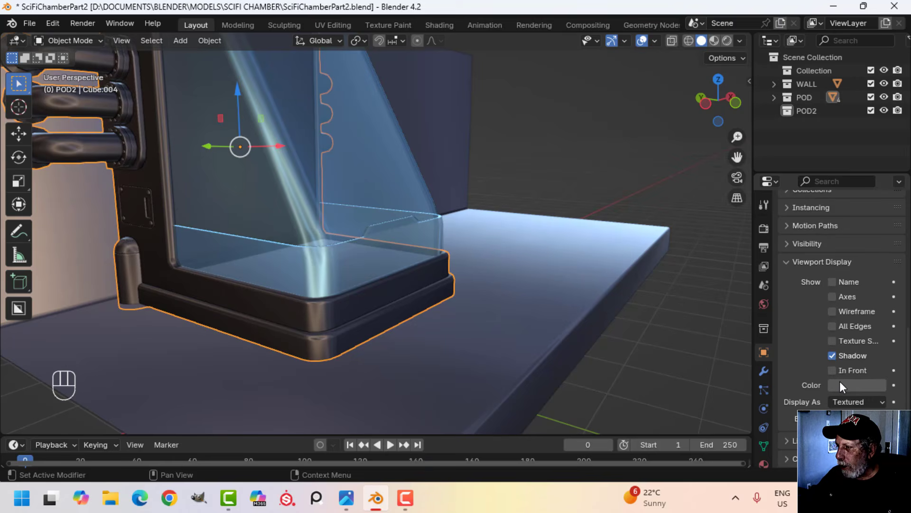
click(845, 383)
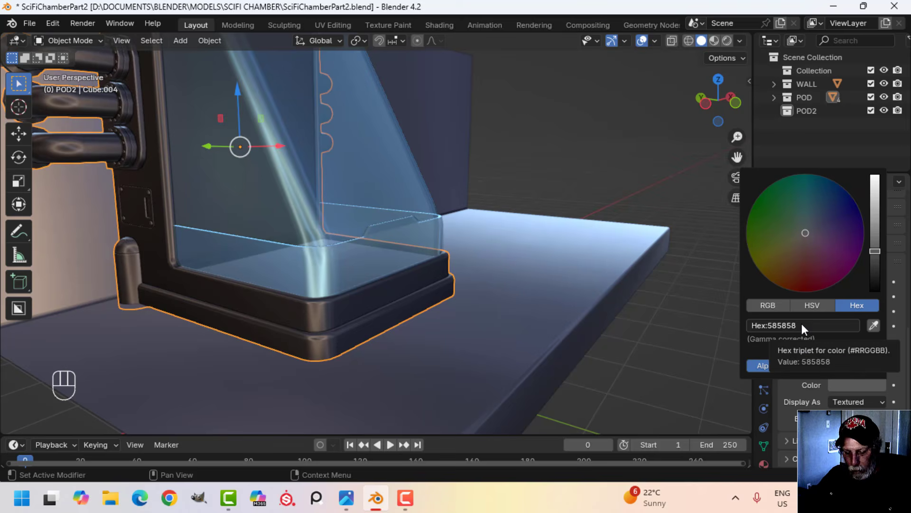
click(380, 252)
click(850, 387)
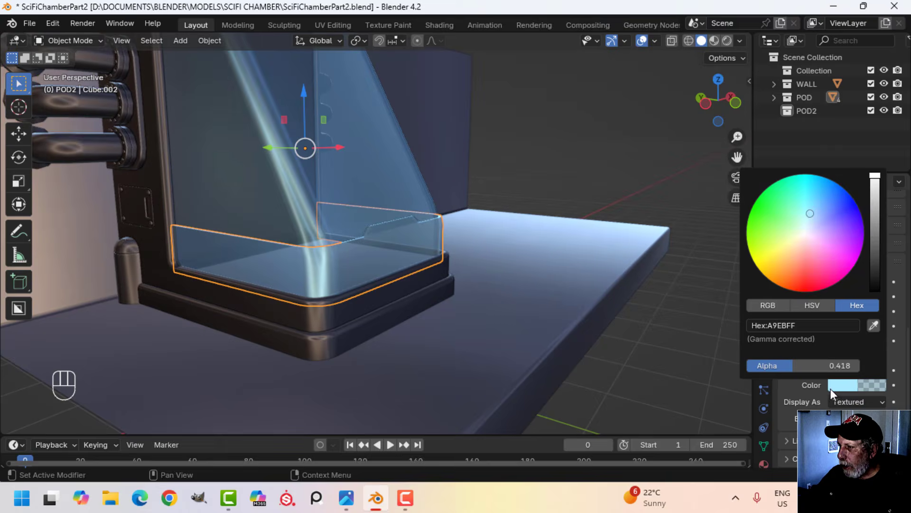
drag(786, 367, 861, 366)
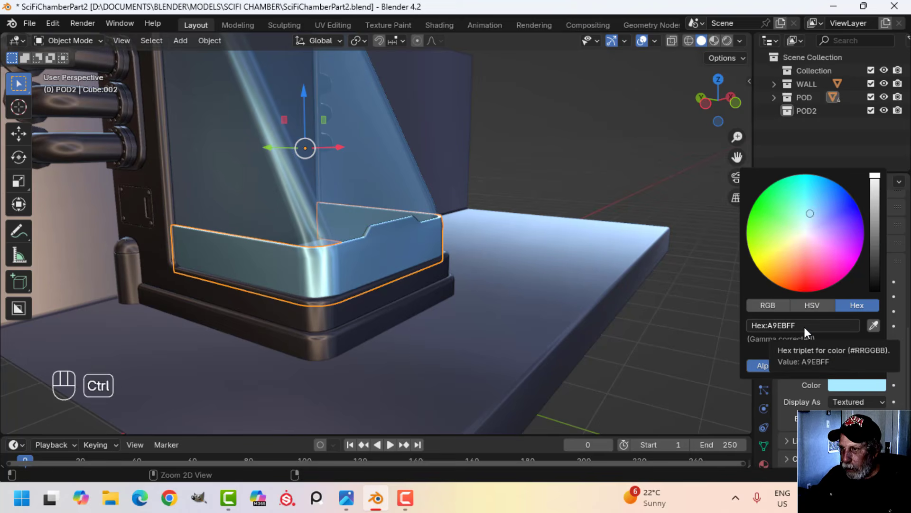
text(585858)
key(alt+a)
middle_drag(481, 318, 414, 281)
scroll(358, 298, up, 2)
middle_drag(365, 239, 373, 285)
scroll(362, 295, up, 2)
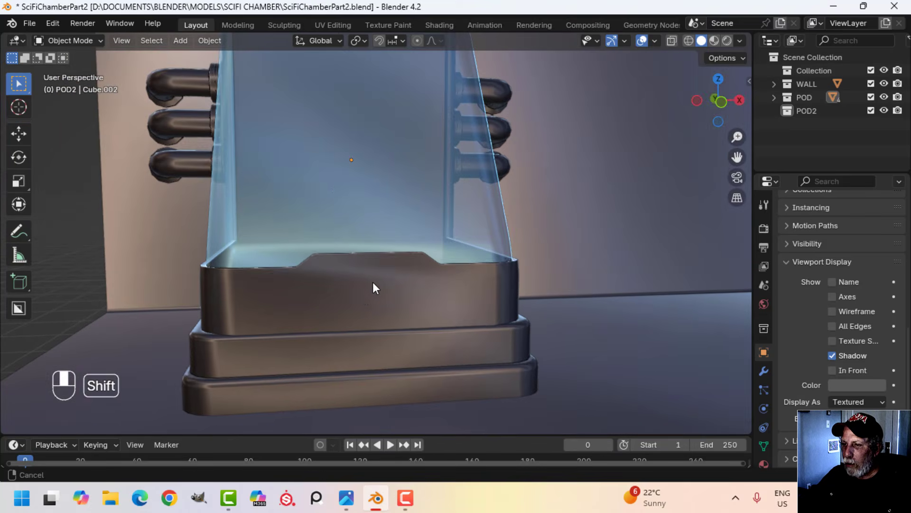
Step: Dissolve the remaining horizontal edge loop around the upper part of the base band and return to Object Mode
click(336, 309)
middle_drag(336, 308, 367, 314)
key(Tab)
scroll(362, 314, up, 2)
shift+middle_drag(359, 313, 461, 276)
scroll(344, 320, up, 1)
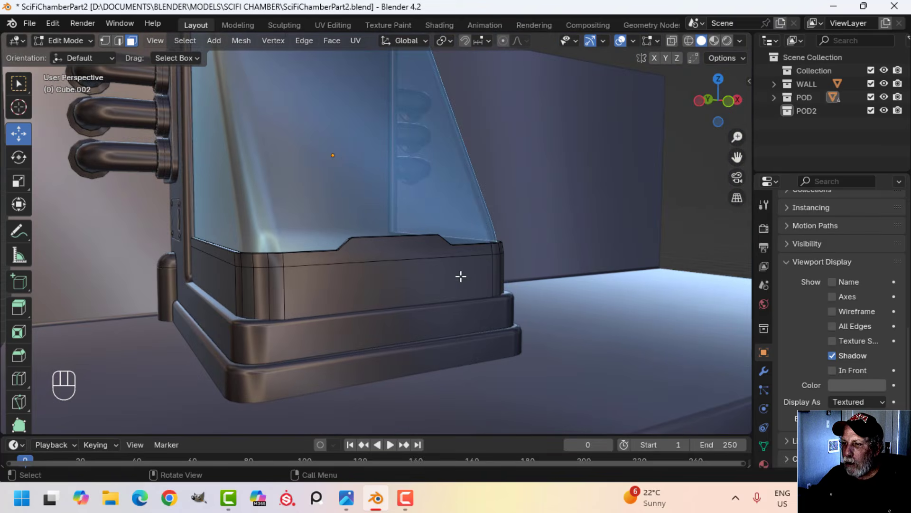
click(403, 269)
key(alt+a)
key(2)
alt+shift+click(371, 252)
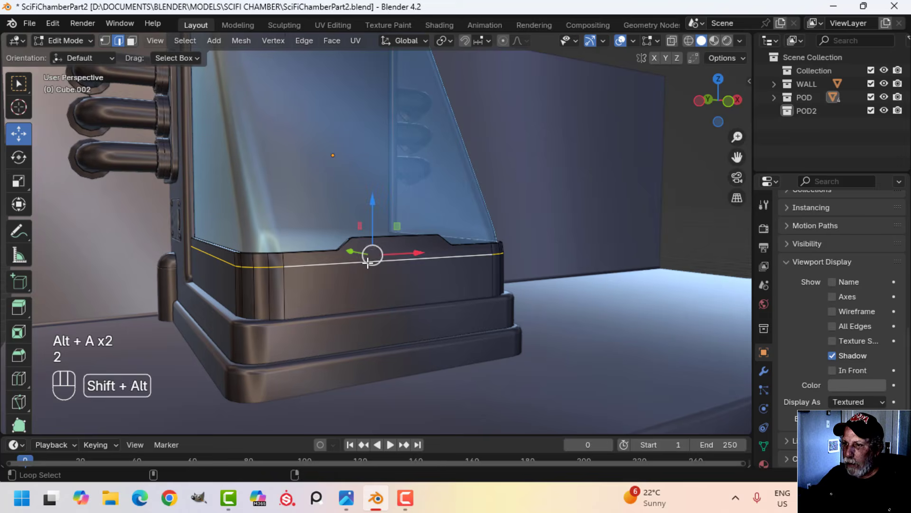
key(x)
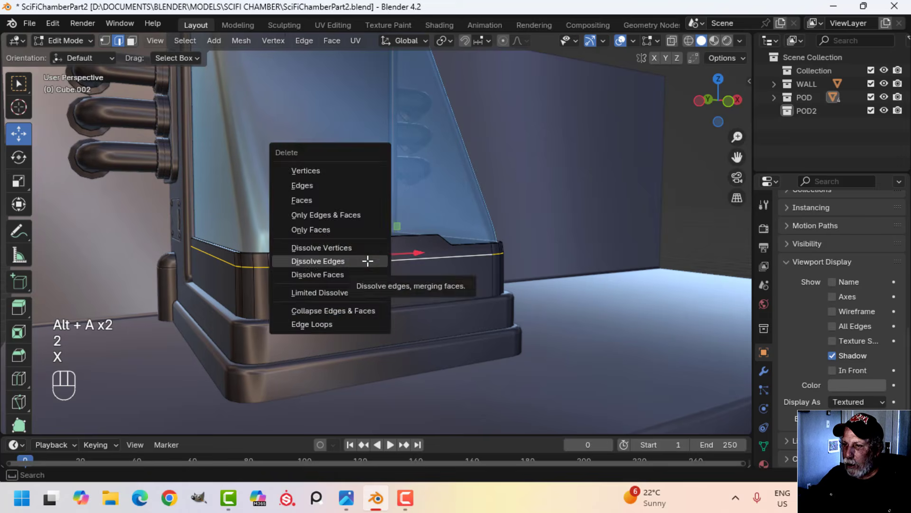
click(368, 261)
key(Tab)
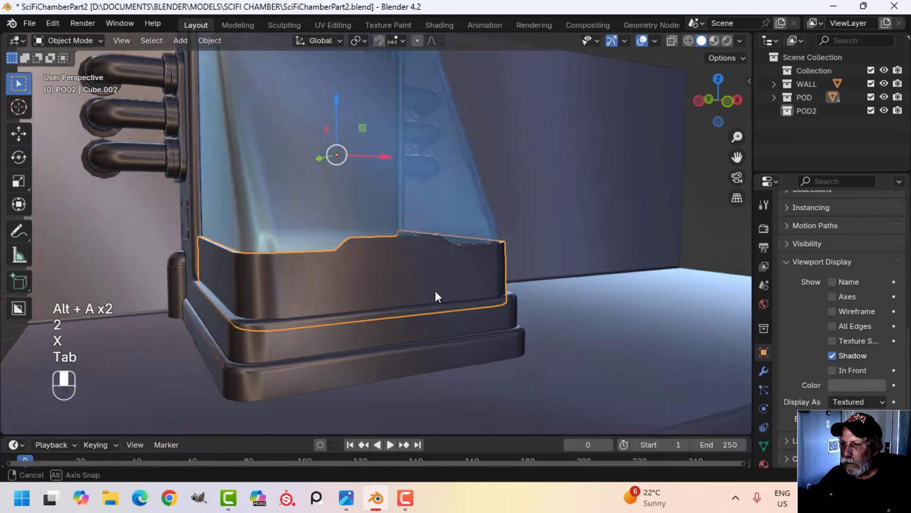
Step: Snap the 3D cursor to the selected front face of the base band and return to Object Mode
middle_drag(435, 290, 383, 251)
key(alt+a)
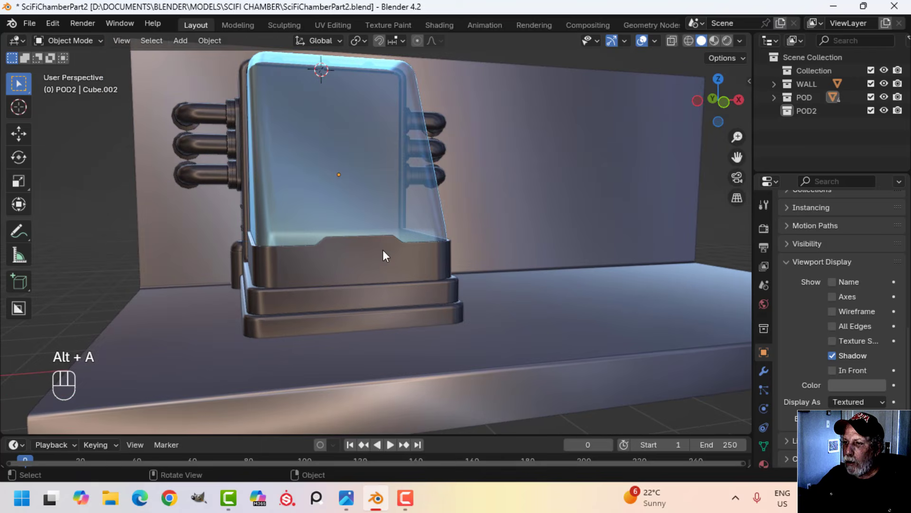
scroll(370, 264, down, 3)
middle_drag(354, 316, 431, 329)
key(Tab)
click(367, 270)
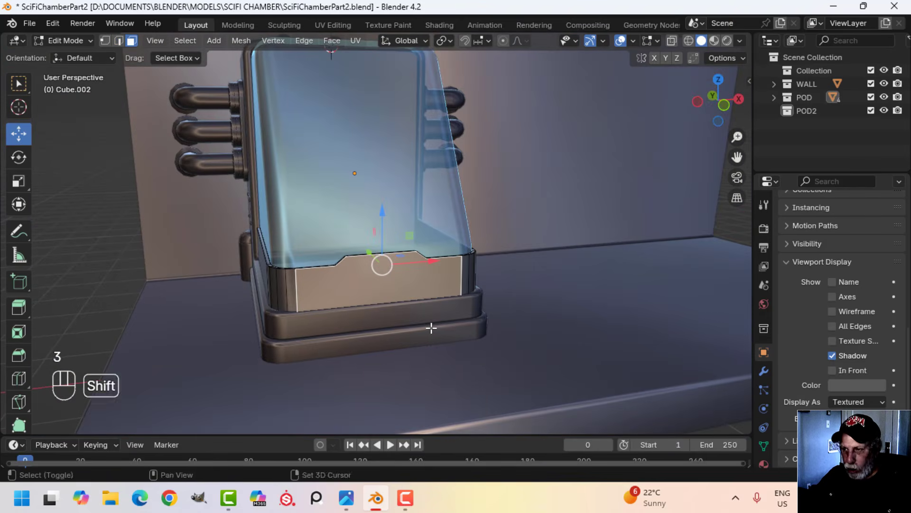
key(shift+s)
click(440, 391)
key(Tab)
middle_drag(453, 372, 410, 301)
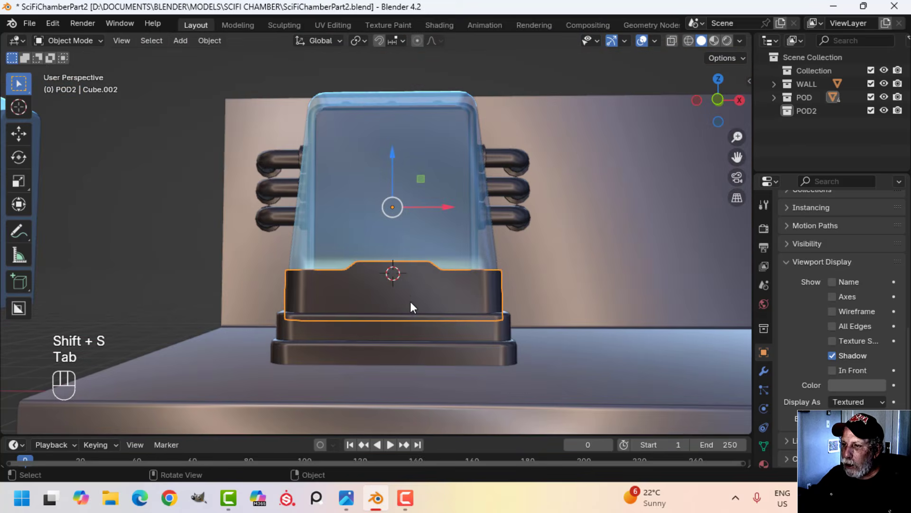
Step: Set the viewport shading to Studio lighting with Material colours and deselect everything
click(739, 40)
click(683, 105)
click(682, 243)
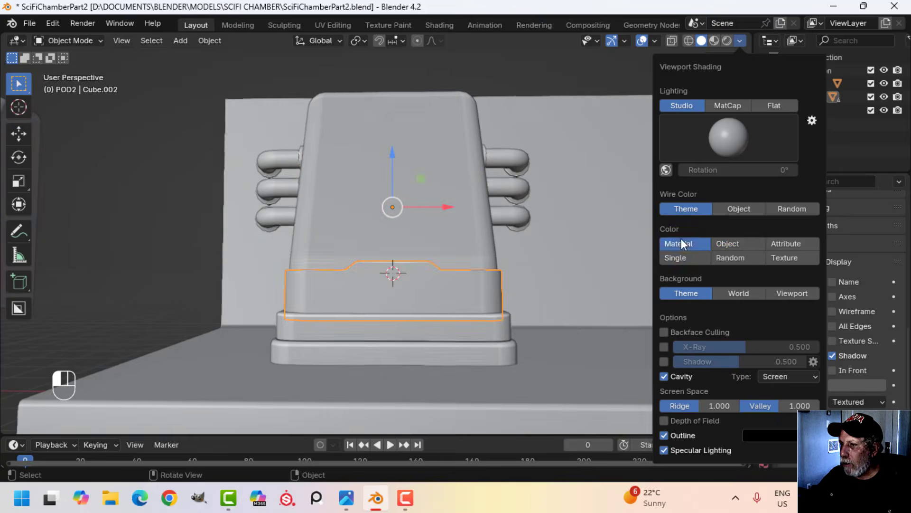
key(alt+a)
mouse_move(405, 304)
middle_down()
mouse_move(423, 322)
mouse_move(413, 270)
middle_up()
scroll(422, 323, up, 1)
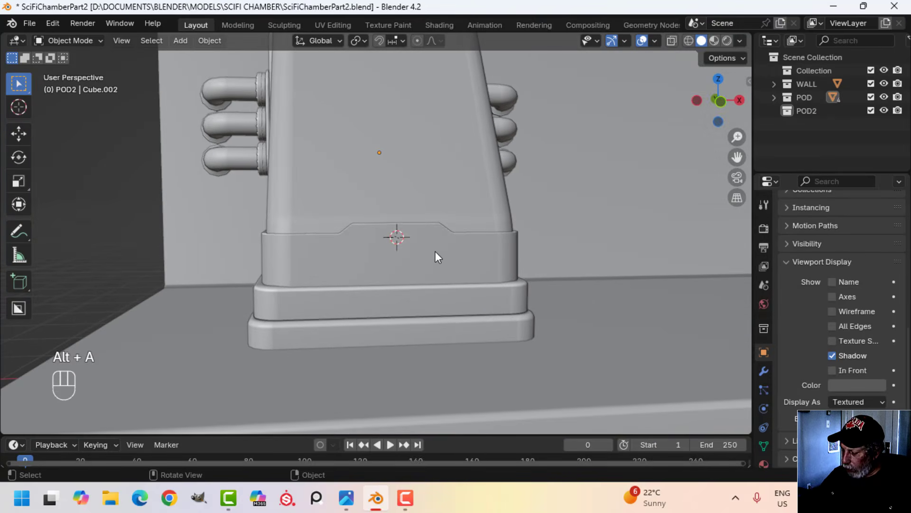
Step: Add a mesh cylinder with 32 vertices at the 3D cursor, working in the front view
key(KP_1)
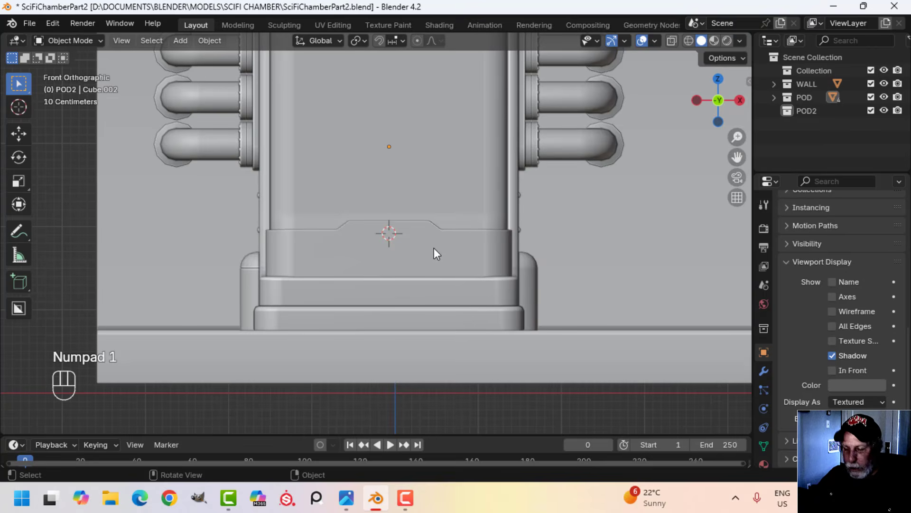
key(shift+a)
mouse_move(431, 204)
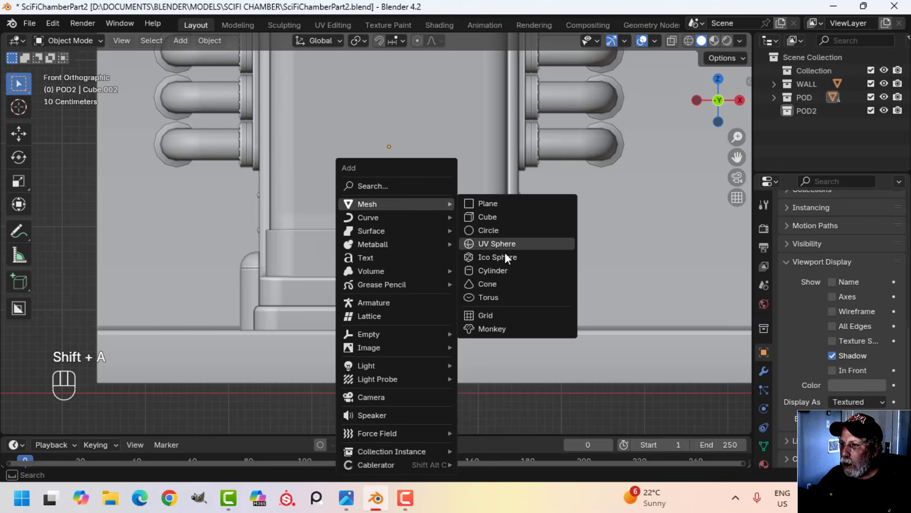
click(500, 269)
click(200, 262)
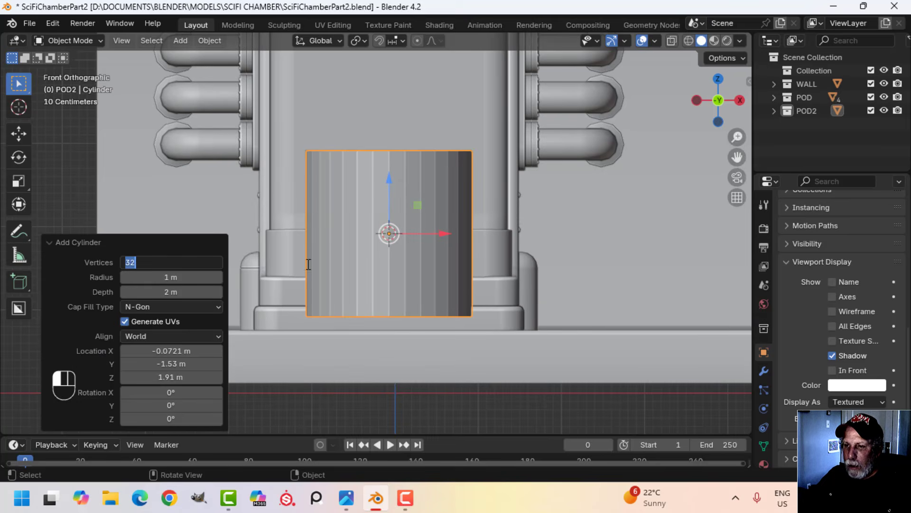
click(331, 264)
Step: In Edit Mode, scale the cylinder to about 0.186 and rotate it 90° about the X axis to face forward
key(Tab)
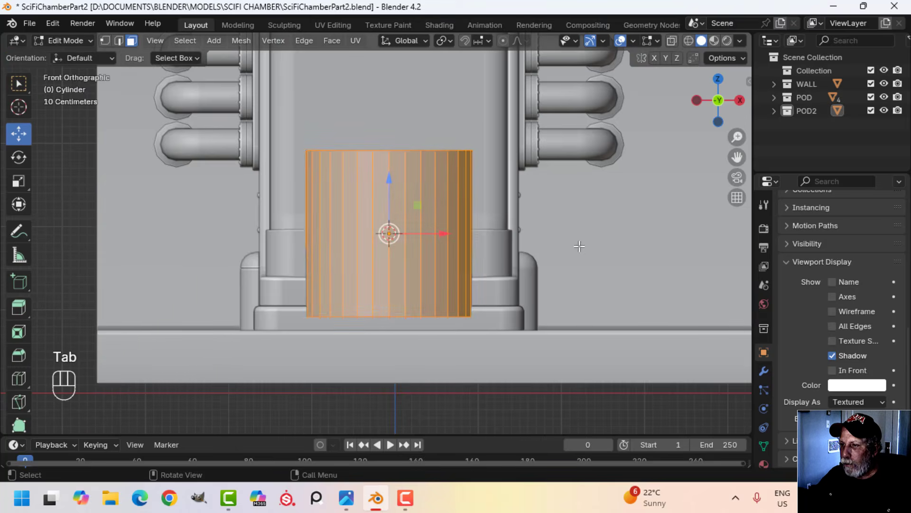
key(s)
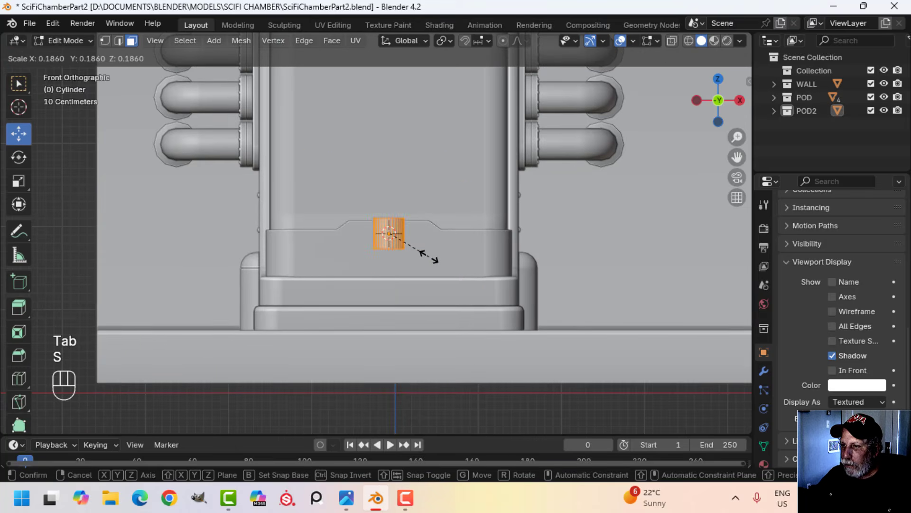
click(463, 237)
text(rx9)
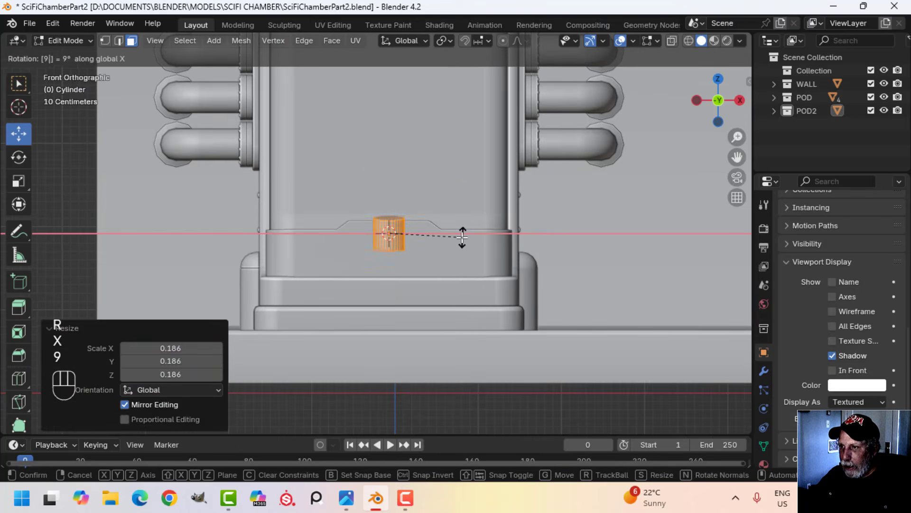
text(0)
click(463, 236)
Step: Lower the cylinder mesh about 0.129 m along Z on the band's front and return to Object Mode
key(g)
key(z)
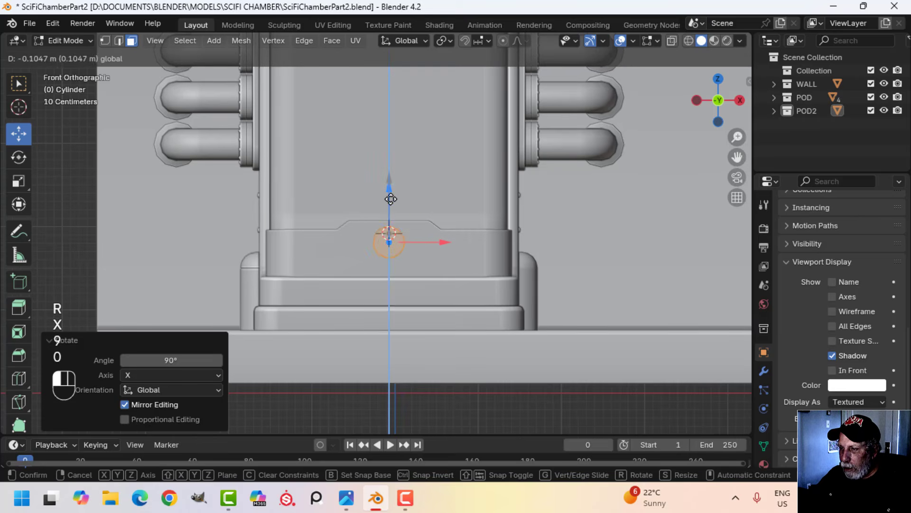
click(392, 202)
scroll(339, 277, up, 2)
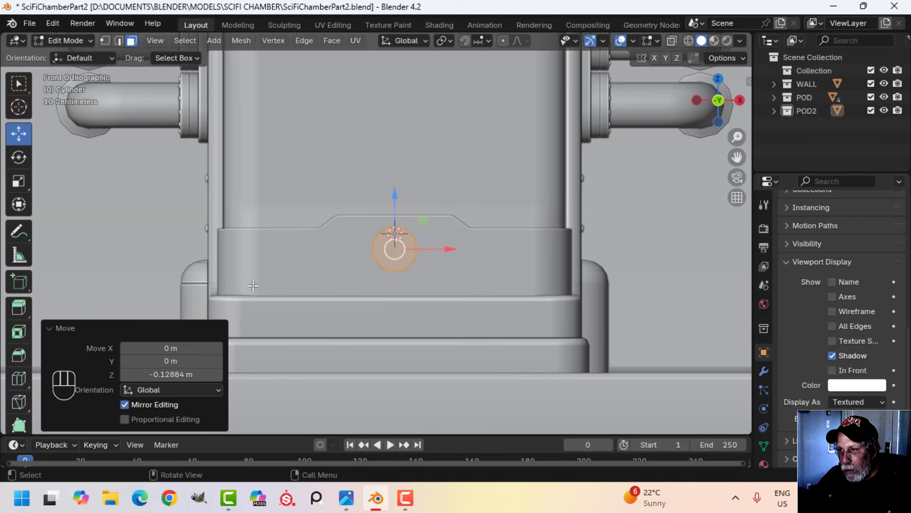
middle_drag(397, 291, 479, 318)
scroll(514, 314, up, 2)
key(Tab)
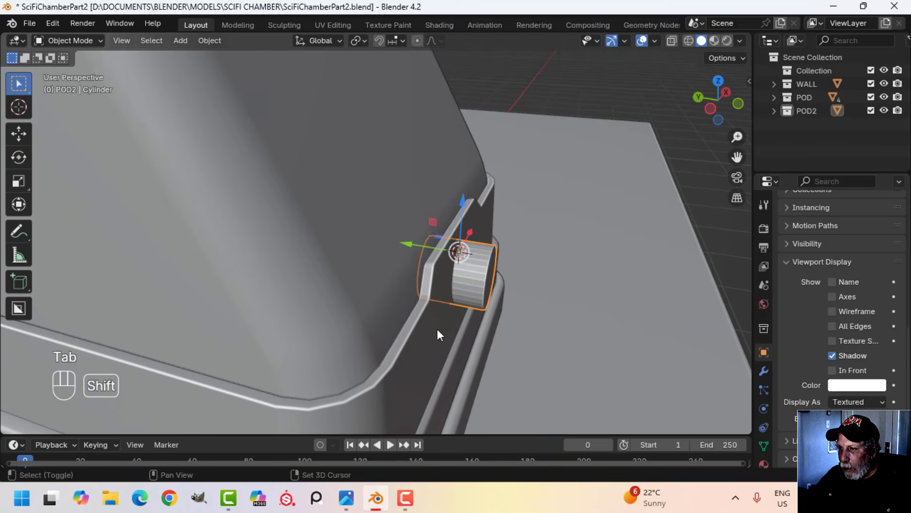
Step: Isolate the cylinder and the base band in local view and show them from the front
shift+click(437, 329)
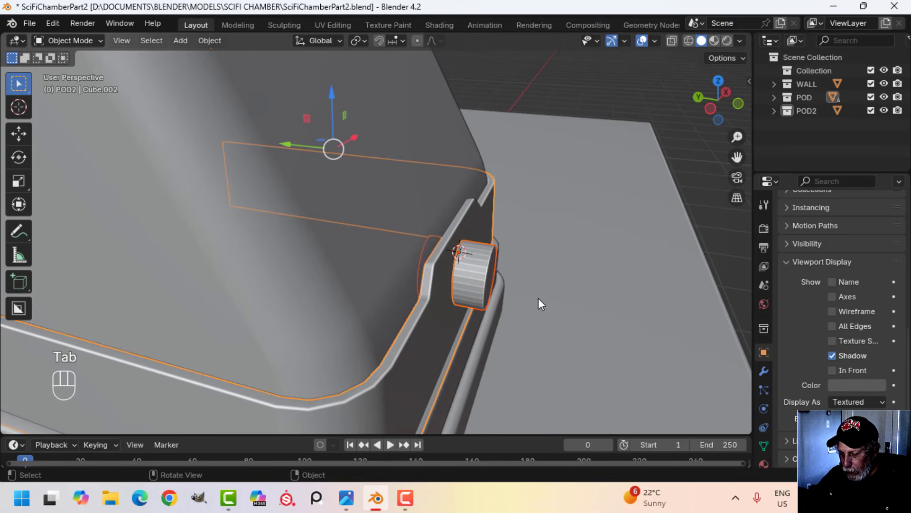
key(KP_Divide)
scroll(500, 314, up, 4)
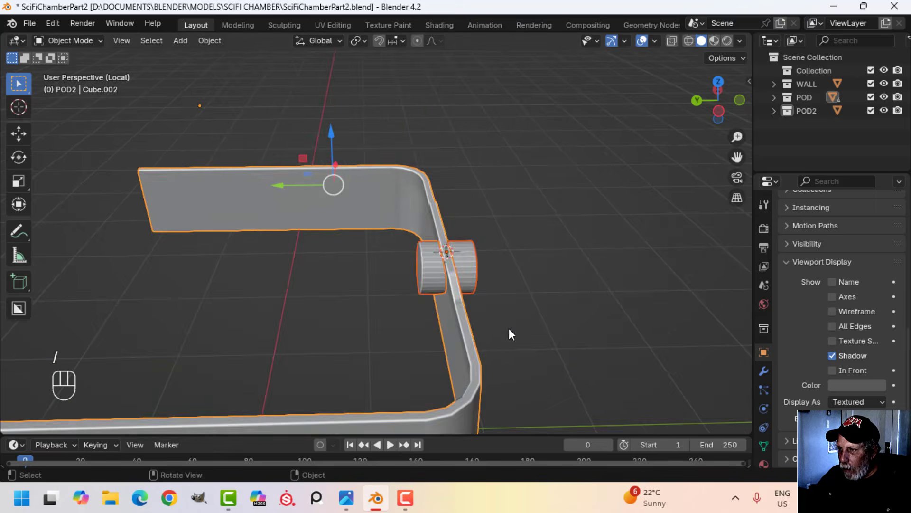
middle_drag(509, 329, 457, 324)
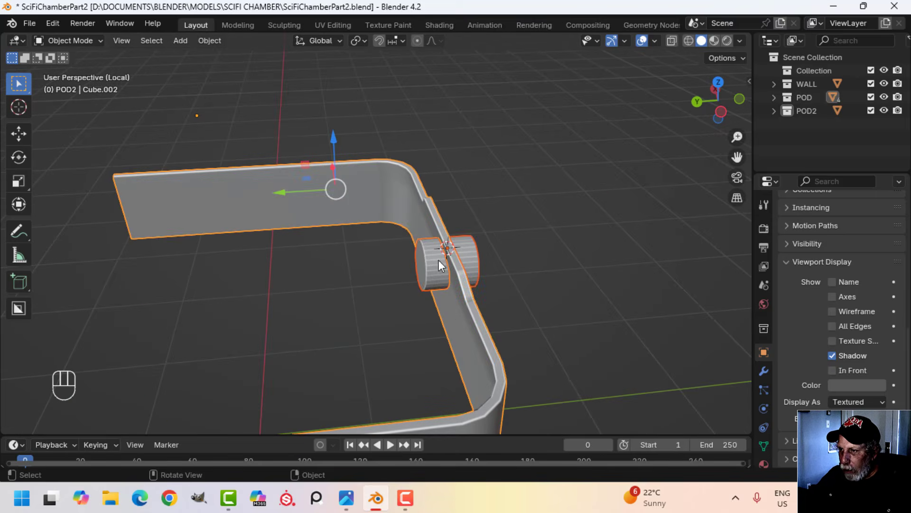
middle_drag(534, 294, 358, 247)
shift+middle_drag(370, 304, 373, 263)
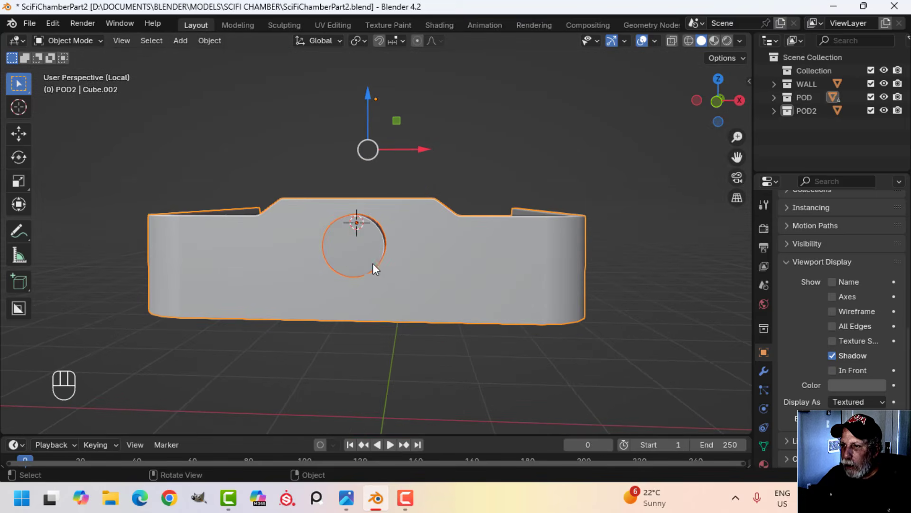
key(KP_1)
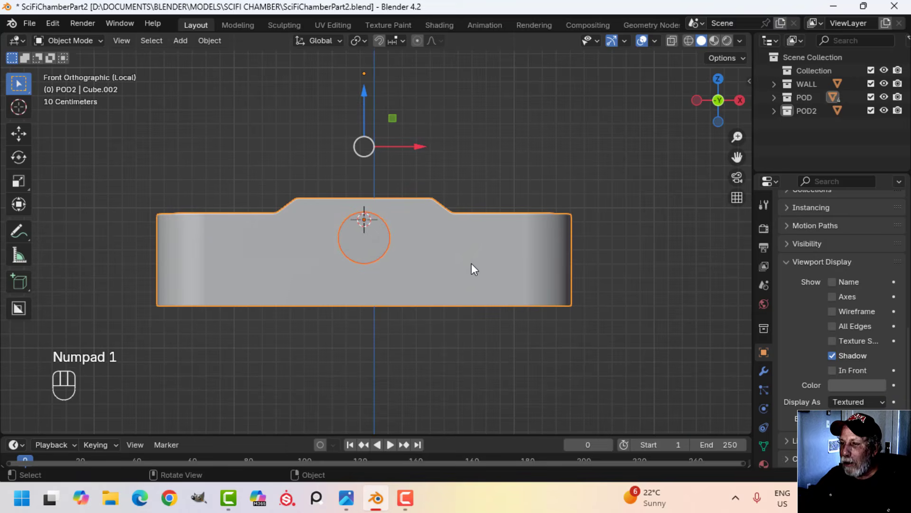
Step: Duplicate the cylinder mesh in Edit Mode and move the copy about -0.359 m in X and -0.209 m in Z
click(385, 240)
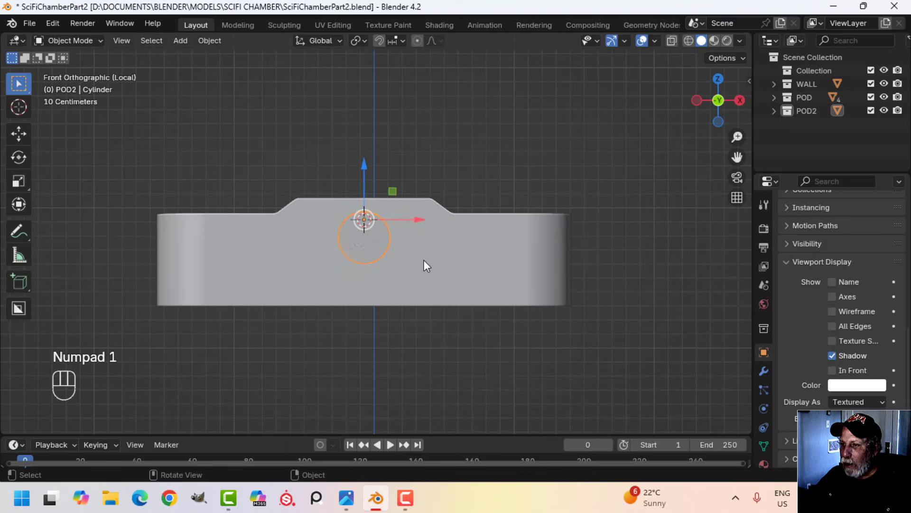
key(Tab)
key(a)
scroll(426, 263, up, 2)
shift+middle_drag(425, 263, 437, 200)
key(shift+d)
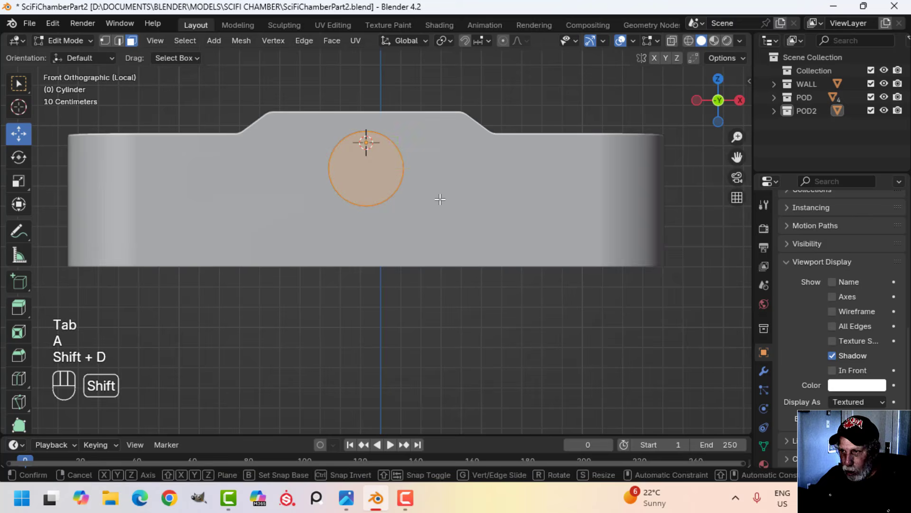
right_click(440, 200)
key(g)
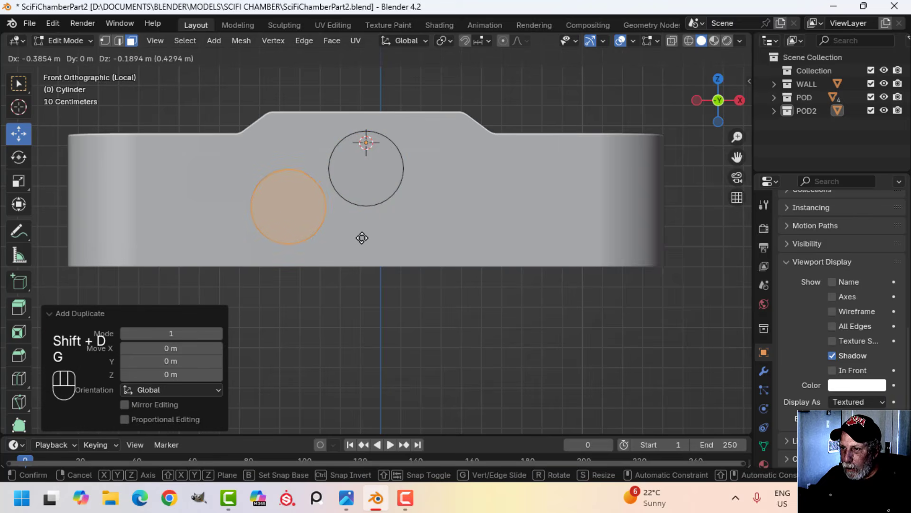
click(367, 240)
Step: Scale the duplicated cylinder to about 0.6 and shift it about 0.043 m along X toward the large one
key(s)
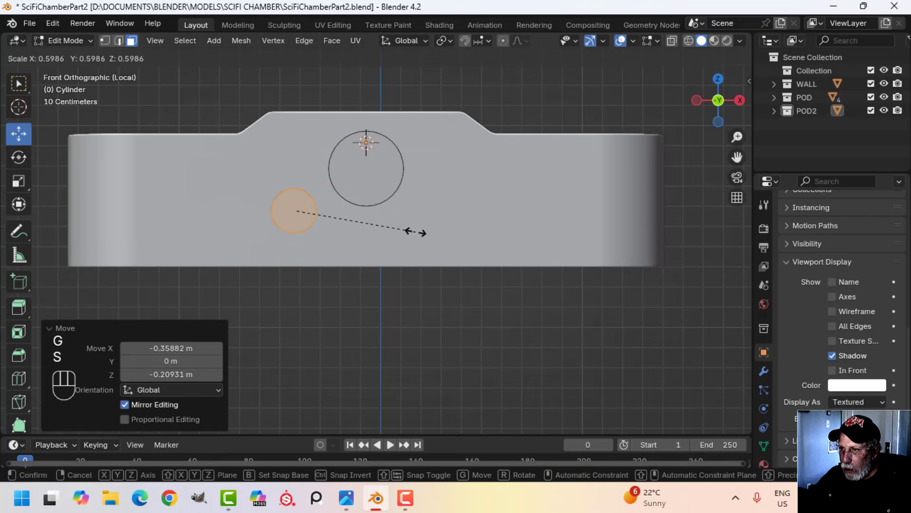
click(415, 233)
key(g)
click(421, 233)
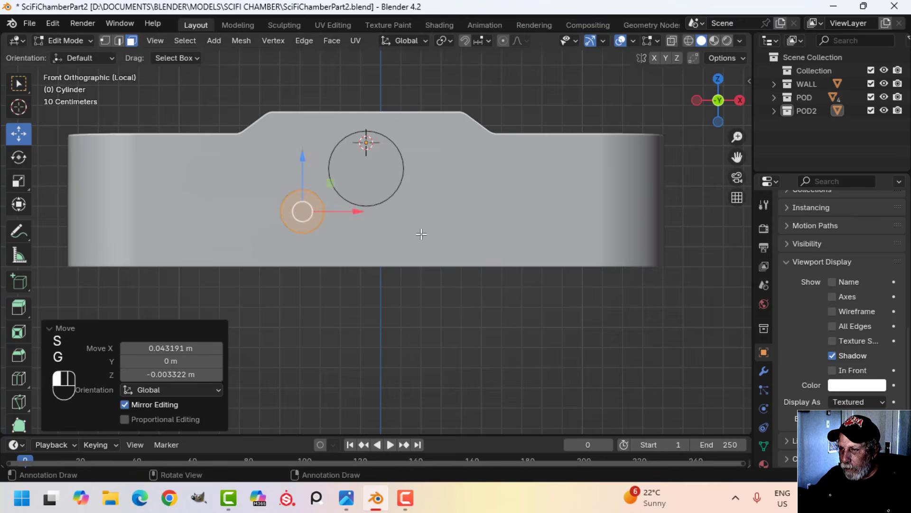
middle_drag(421, 234, 390, 256)
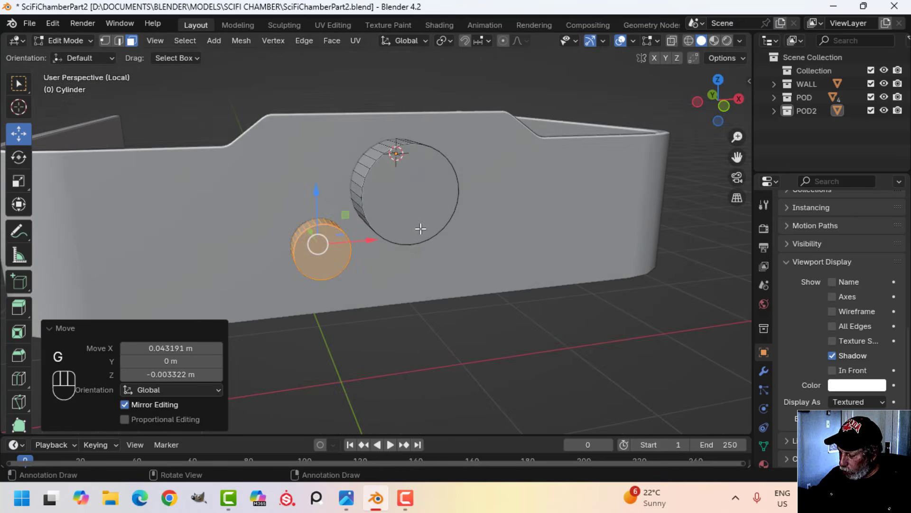
Step: Separate the small cylinder into its own object and return to Object Mode
key(KP_1)
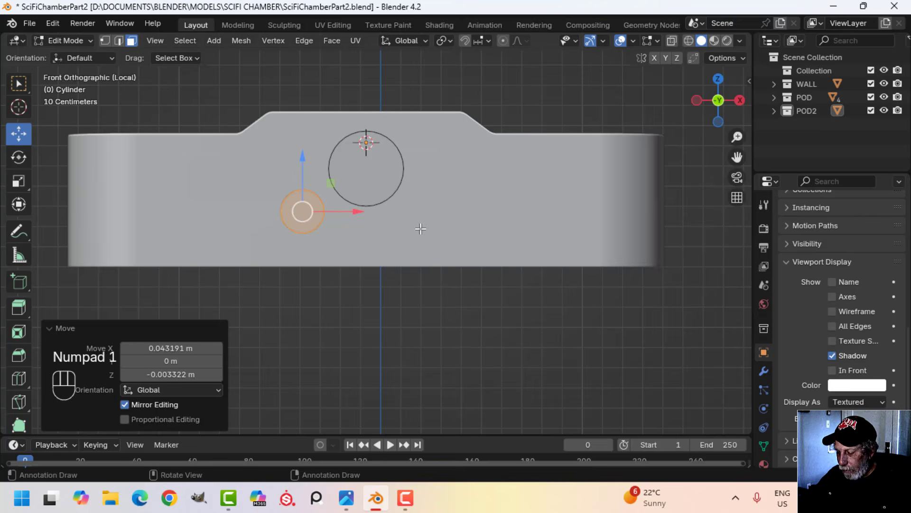
key(p)
click(421, 229)
key(Tab)
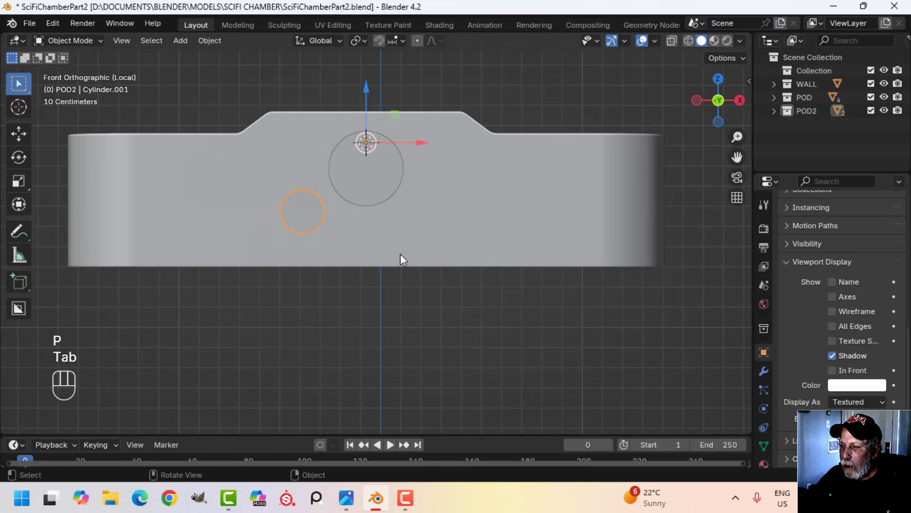
Step: Add a Mirror modifier on the X axis to the small cylinder to place a matching one opposite
click(764, 371)
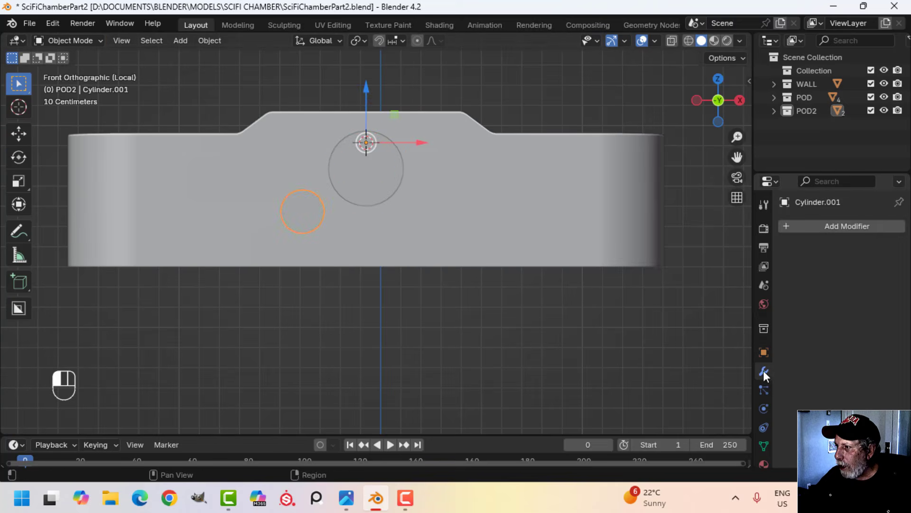
click(807, 228)
mouse_move(759, 236)
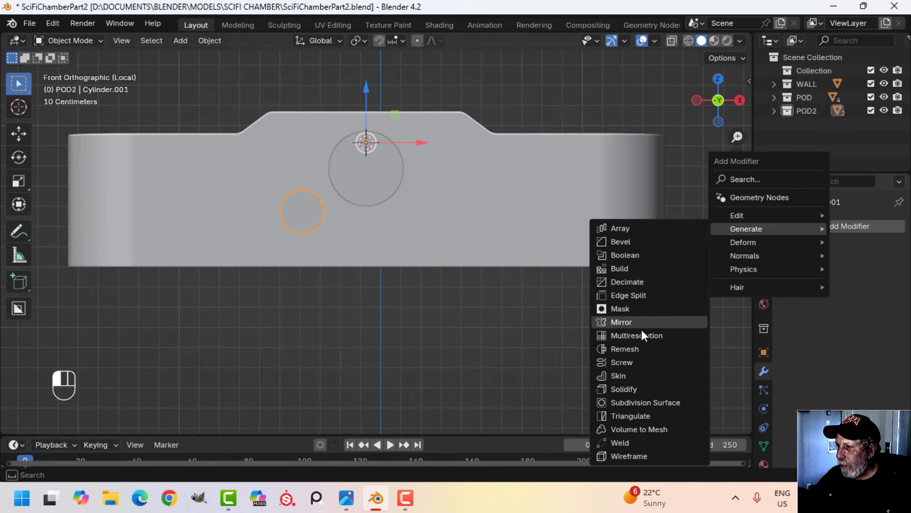
click(628, 321)
key(alt+a)
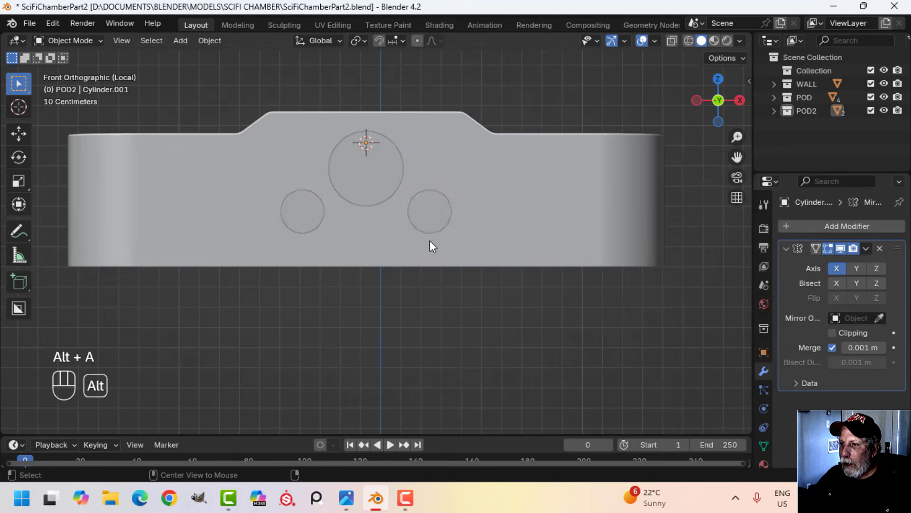
middle_drag(431, 246, 496, 223)
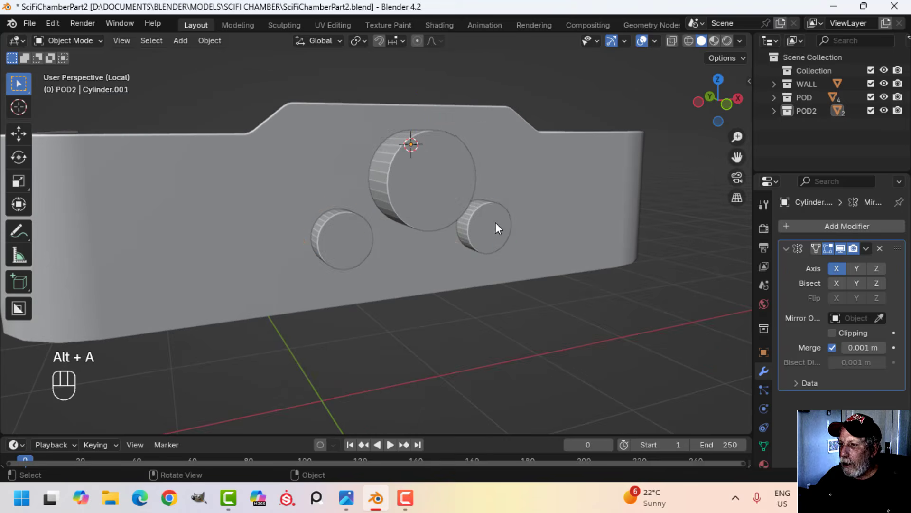
Step: Apply the small cylinders' Mirror modifier and join them with the large cylinder into one object
click(496, 223)
click(865, 247)
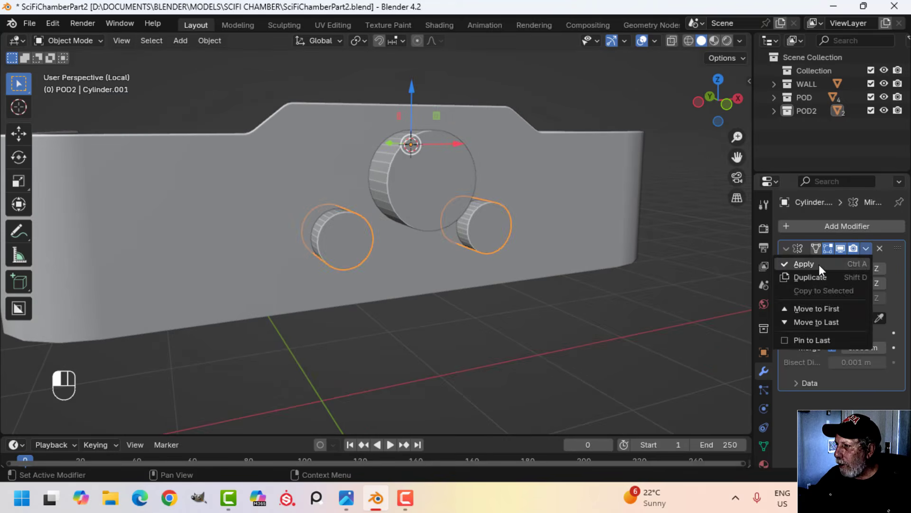
click(819, 264)
shift+click(429, 189)
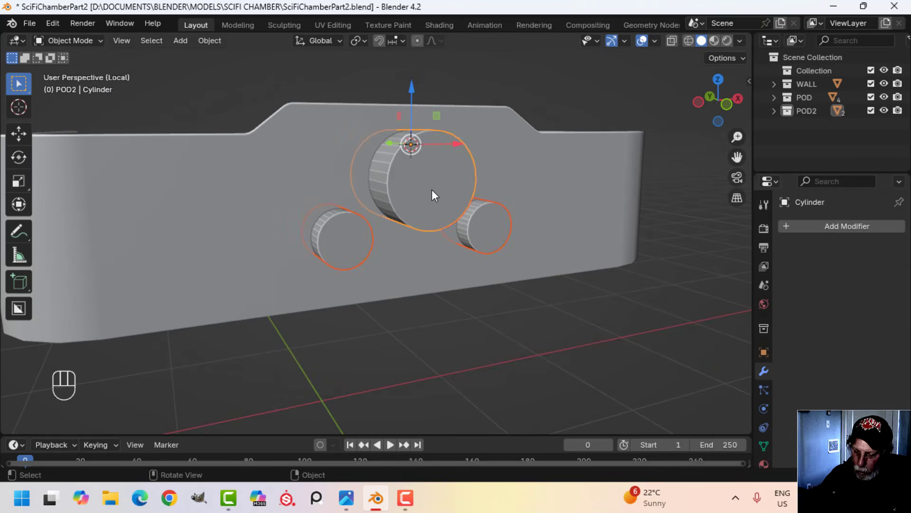
key(ctrl+j)
Step: Check the joined cylinders' normals by switching the Face Orientation overlay on and off, and deselect everything
click(655, 41)
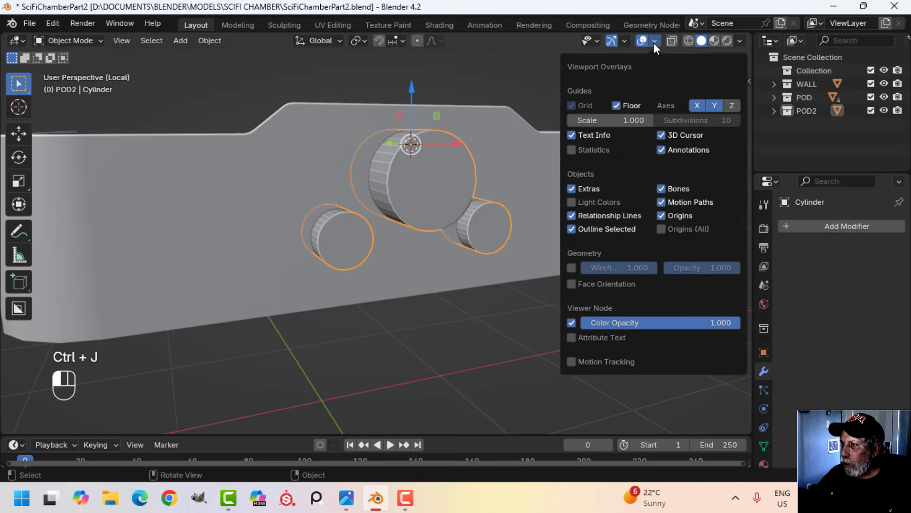
click(603, 284)
click(602, 286)
key(alt+a)
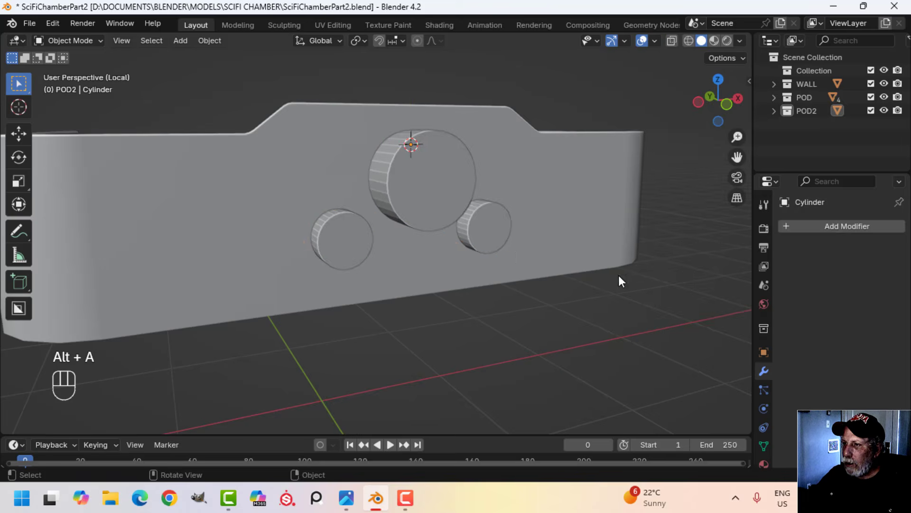
Step: Add a Difference Boolean modifier to the base band, place it above the Weighted Normal modifier, and set the joined cylinders as its object
shift+middle_drag(619, 275, 386, 220)
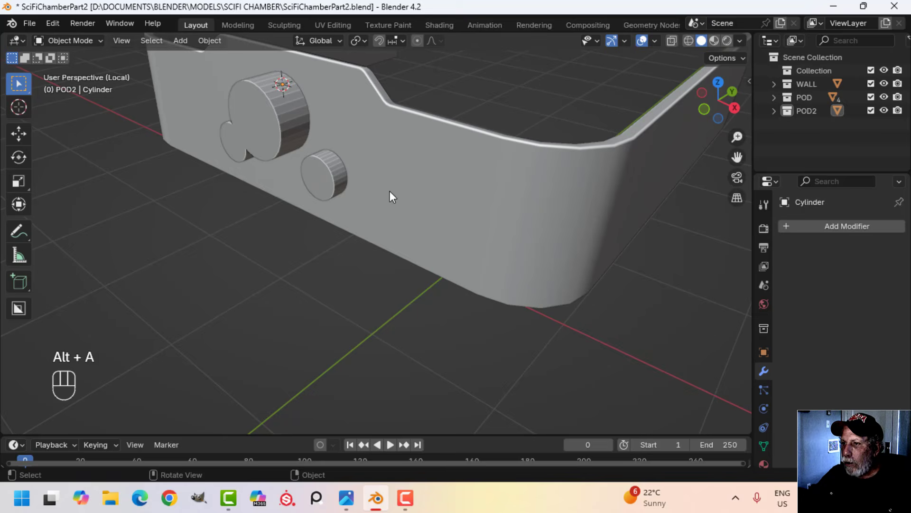
click(518, 260)
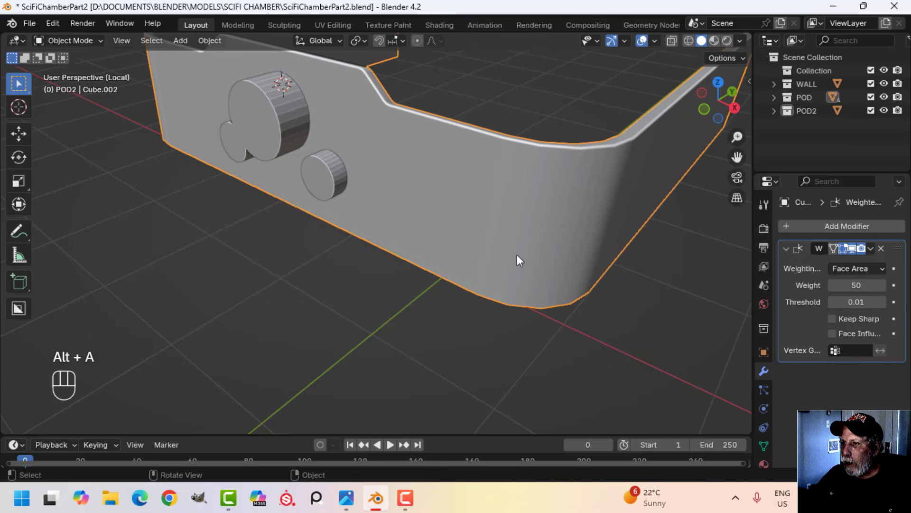
click(827, 226)
mouse_move(788, 223)
click(628, 252)
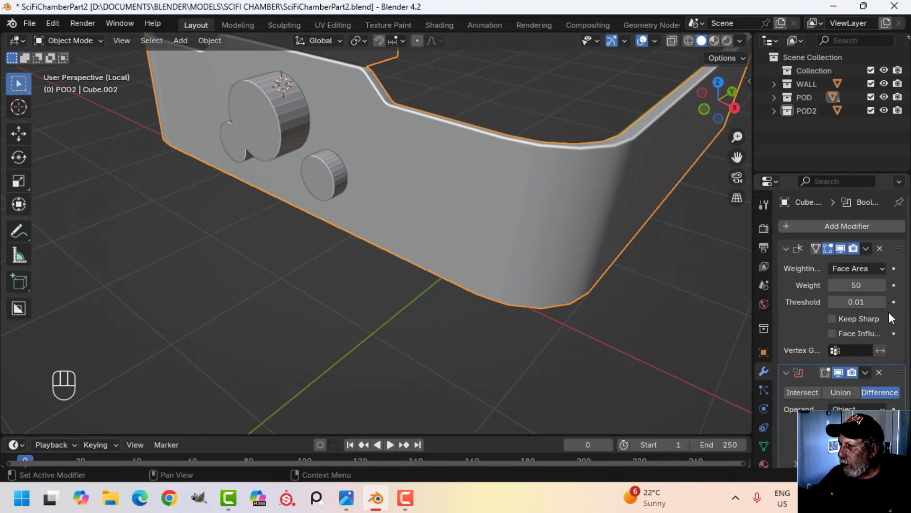
drag(896, 372, 876, 237)
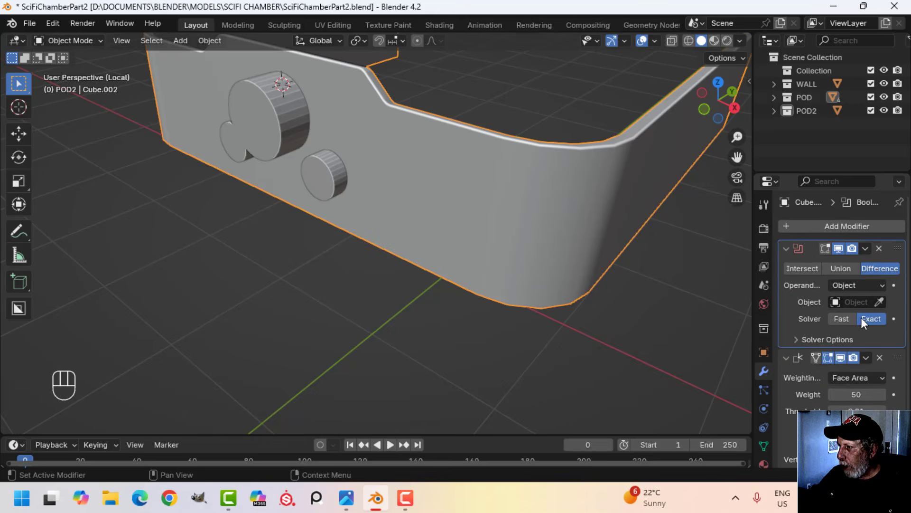
click(272, 118)
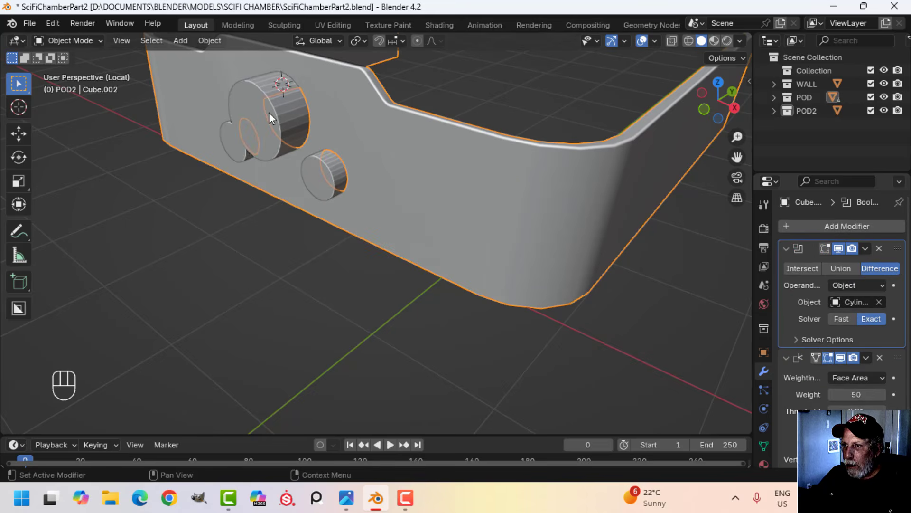
Step: Apply the band's Boolean modifier and hide the cylinders to inspect the cut holes
click(865, 248)
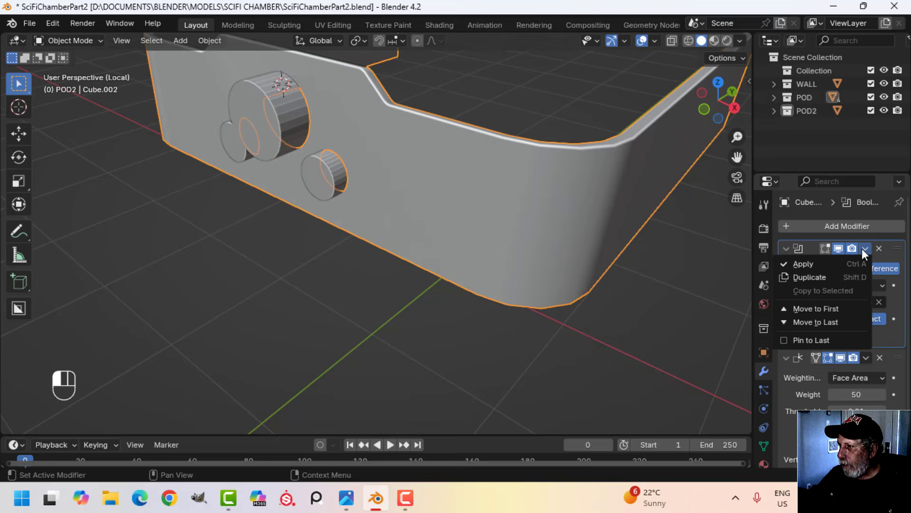
click(840, 261)
click(260, 127)
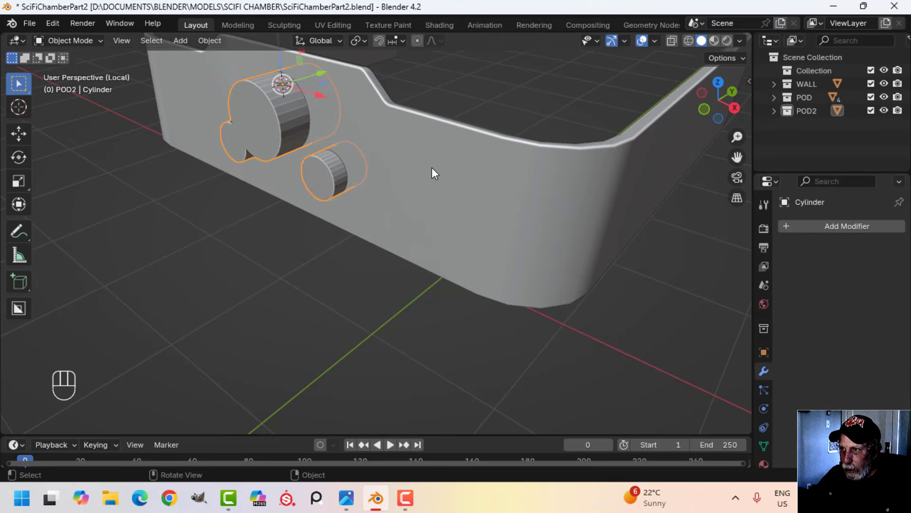
key(h)
middle_drag(299, 155, 405, 166)
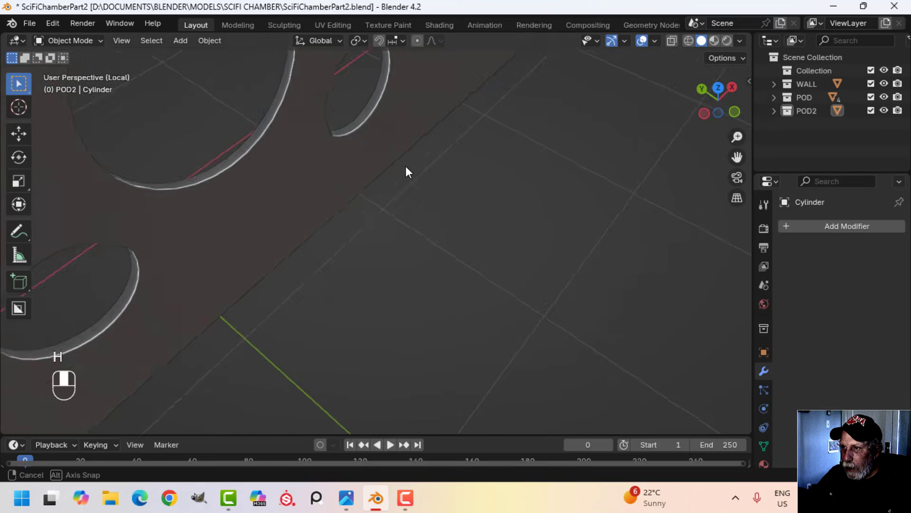
scroll(334, 173, up, 2)
mouse_move(334, 173)
shift+middle_down()
mouse_move(410, 207)
mouse_move(380, 134)
mouse_move(478, 163)
mouse_move(489, 142)
mouse_move(456, 149)
mouse_move(488, 136)
mouse_move(371, 136)
mouse_move(358, 169)
mouse_move(497, 159)
mouse_move(378, 193)
mouse_move(351, 156)
mouse_move(354, 195)
mouse_move(342, 162)
shift+middle_up()
scroll(411, 206, up, 1)
middle_drag(301, 58, 331, 136)
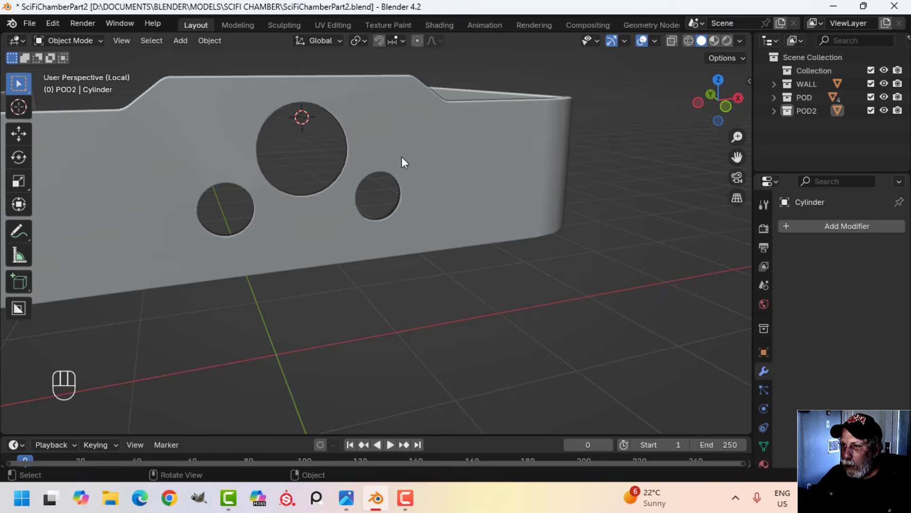
Step: Unhide the cylinders and select them for further editing
click(404, 141)
key(alt+a)
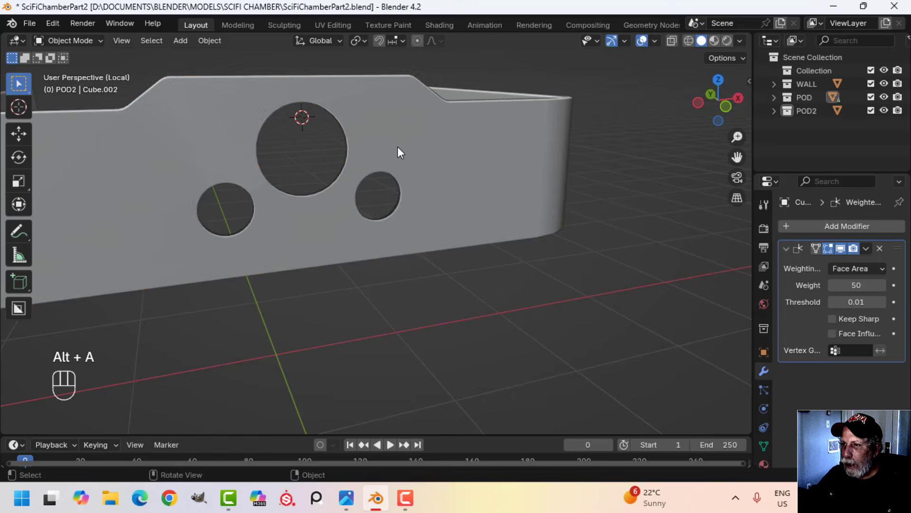
click(423, 147)
key(alt+h)
key(alt+a)
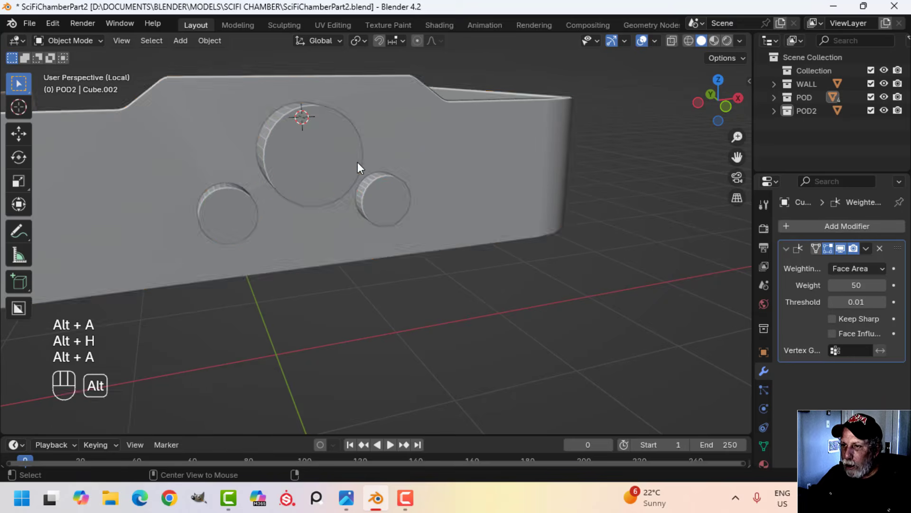
middle_drag(357, 161, 338, 185)
shift+click(321, 210)
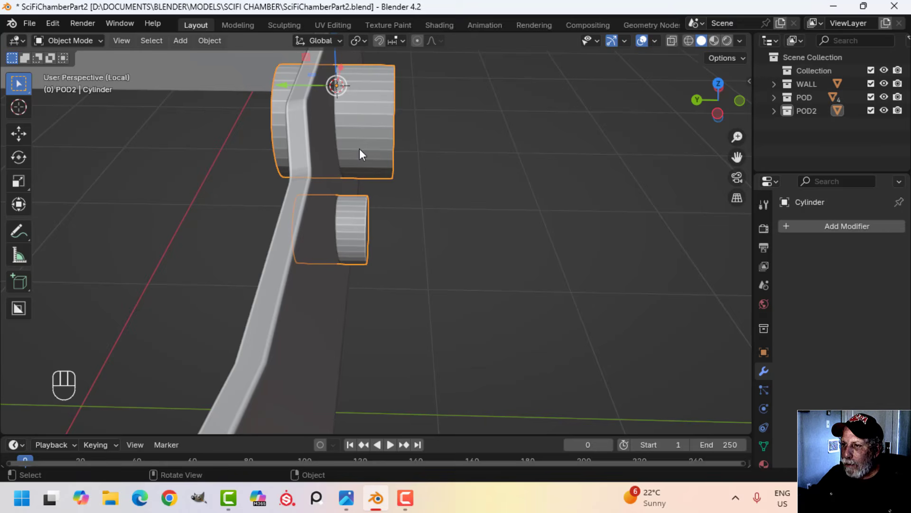
shift+middle_drag(433, 179, 235, 212)
middle_drag(345, 152, 361, 159)
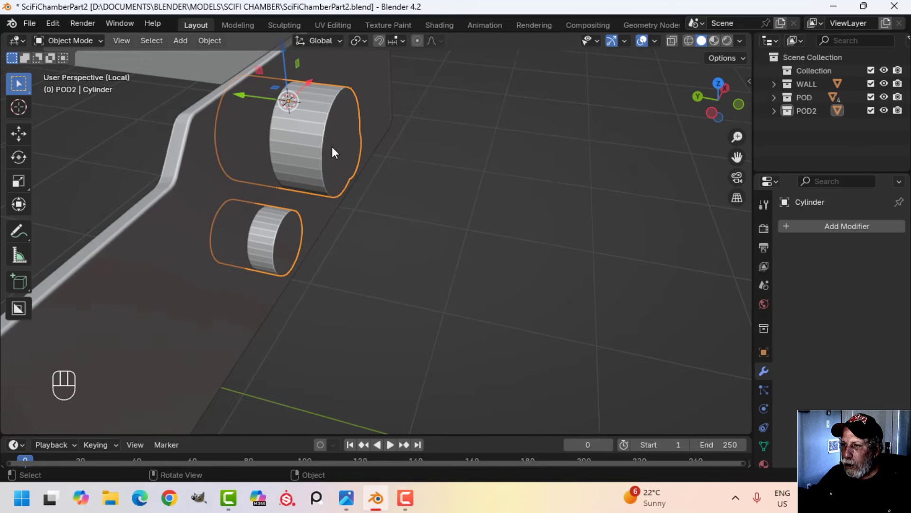
Step: Set the snap target to Edge and move the large cylinder's front face along Y to line up with the small cylinders' front faces
key(Tab)
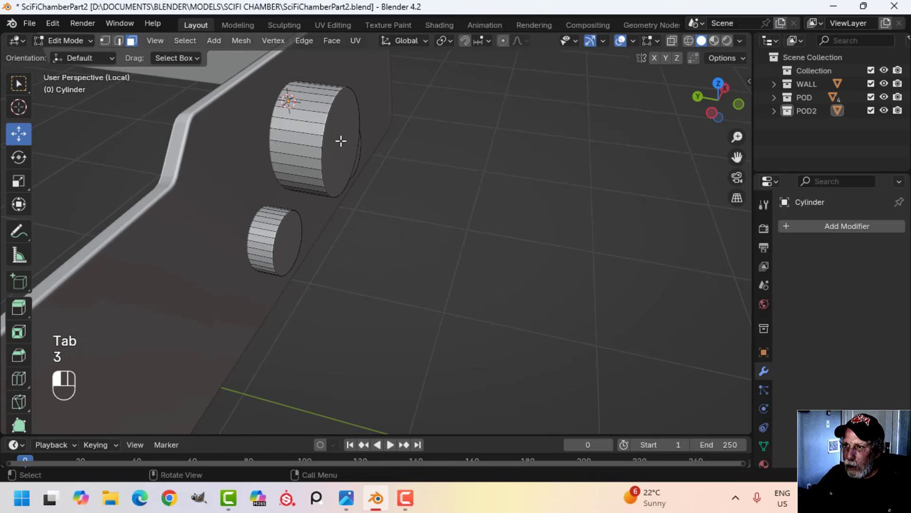
click(341, 140)
middle_drag(341, 141, 379, 176)
click(483, 43)
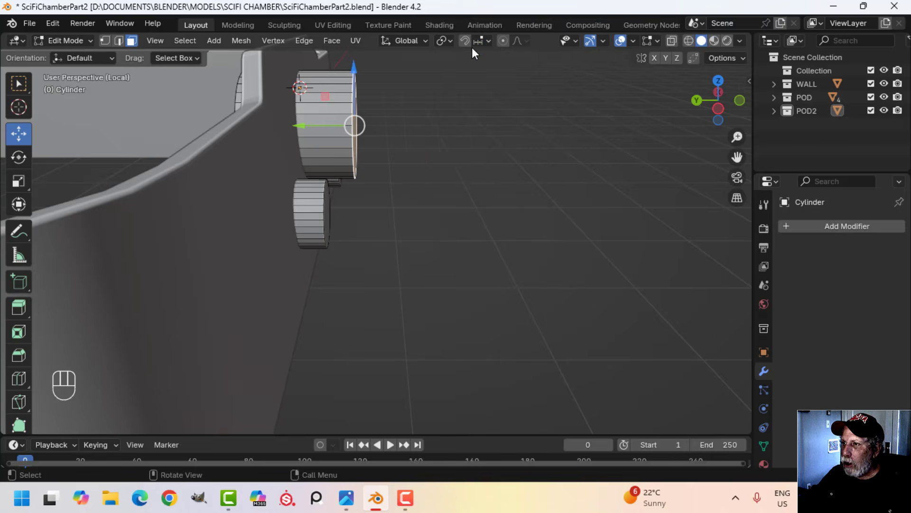
click(480, 41)
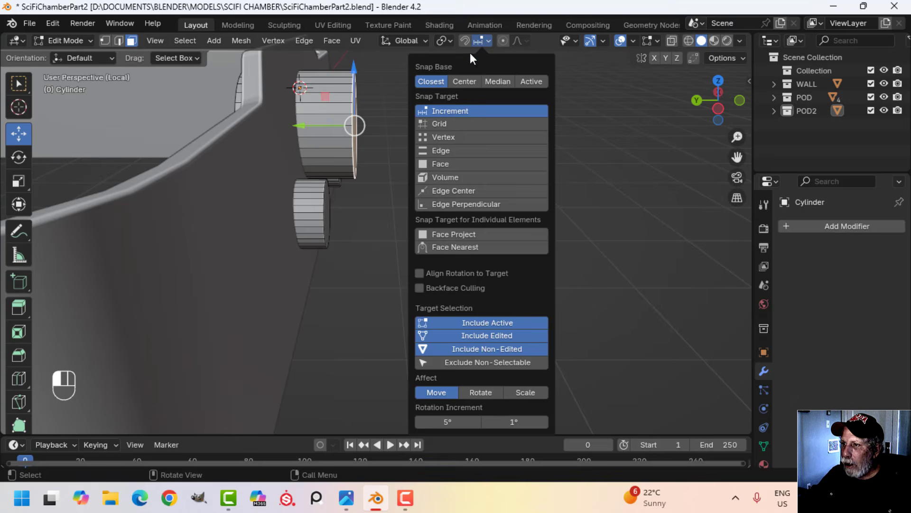
click(455, 151)
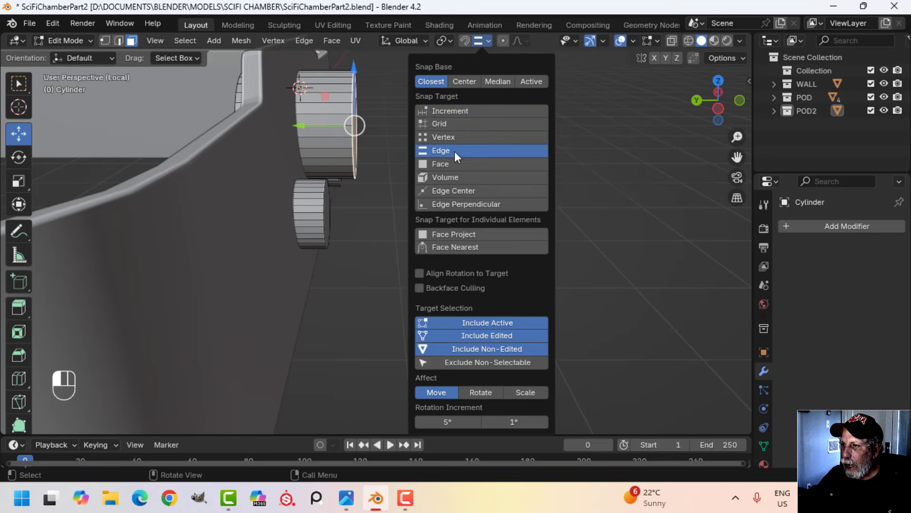
shift+middle_drag(361, 204, 347, 148)
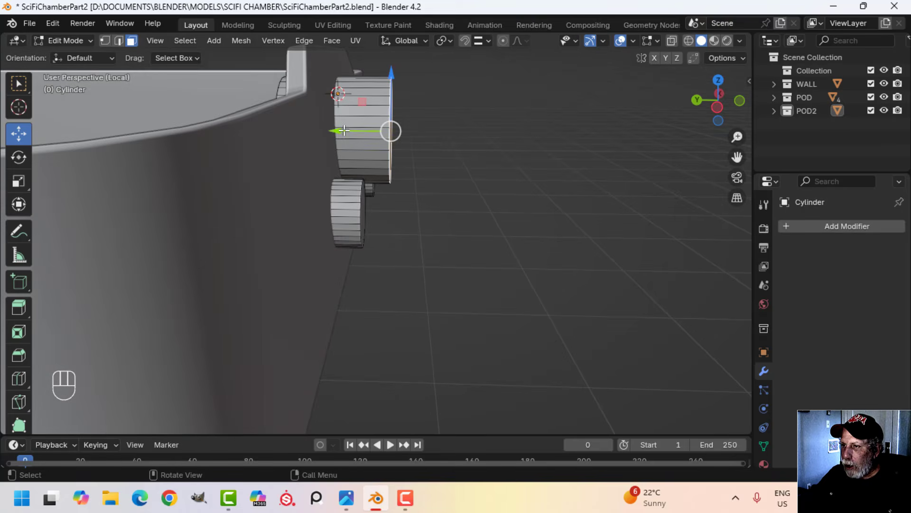
drag(344, 130, 363, 190)
middle_drag(413, 186, 383, 205)
key(alt+a)
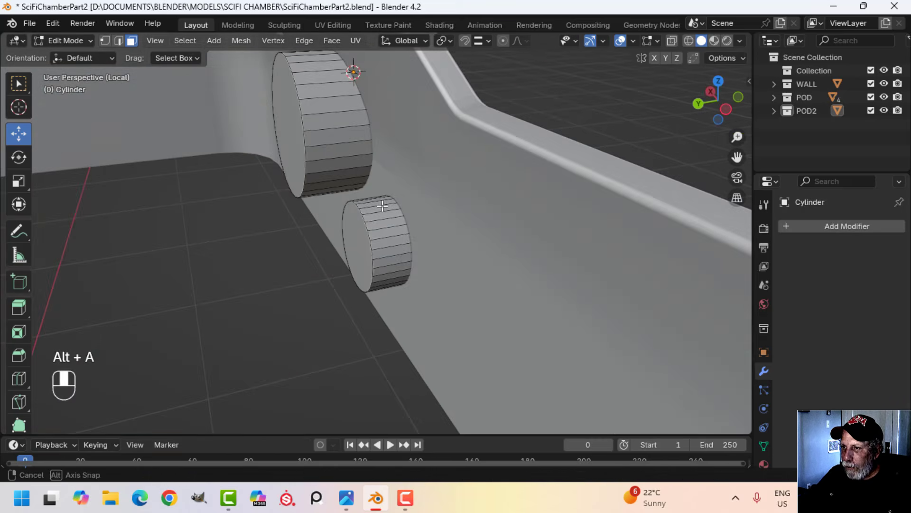
Step: Move the large cylinder's back face along Y to line up with the small cylinders' back faces
key(3)
click(290, 136)
middle_drag(315, 157, 345, 191)
drag(267, 164, 378, 246)
key(alt+a)
Step: Select the front faces of all three cylinders and move them along Y closer to the band's outer surface
middle_drag(393, 226, 328, 208)
click(314, 177)
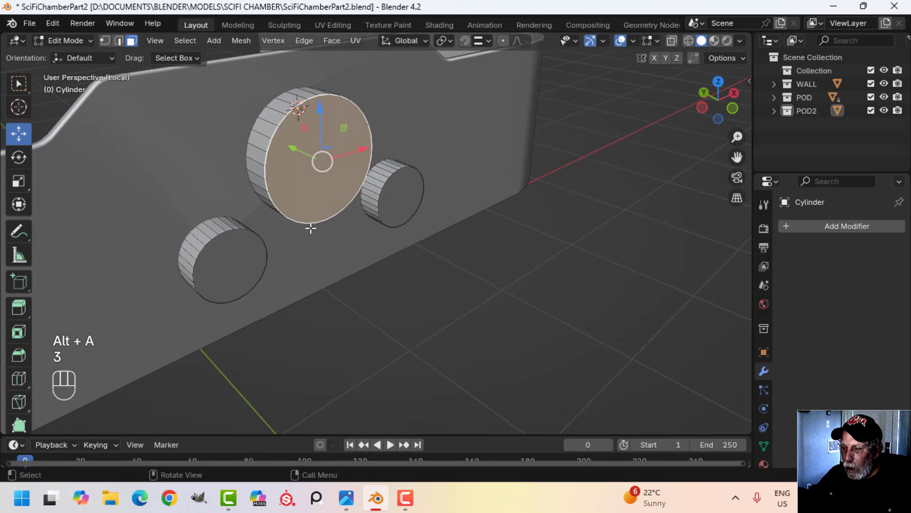
shift+click(251, 263)
shift+click(393, 210)
middle_drag(332, 247, 351, 221)
drag(326, 213, 311, 218)
middle_drag(311, 218, 384, 238)
scroll(366, 163, down, 2)
key(alt+a)
Step: Move the back faces of all three cylinders along Y closer to the band's inner surface and return to Object Mode
click(378, 230)
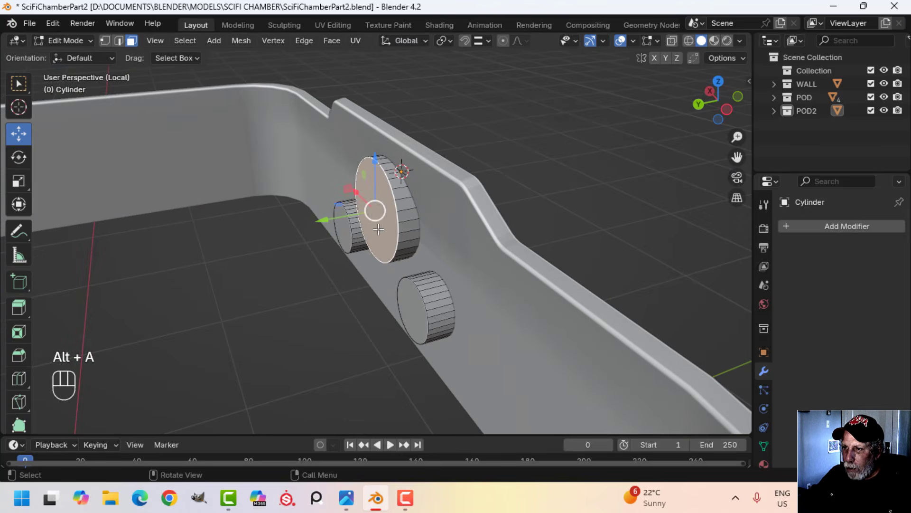
shift+click(407, 314)
middle_drag(407, 314, 333, 264)
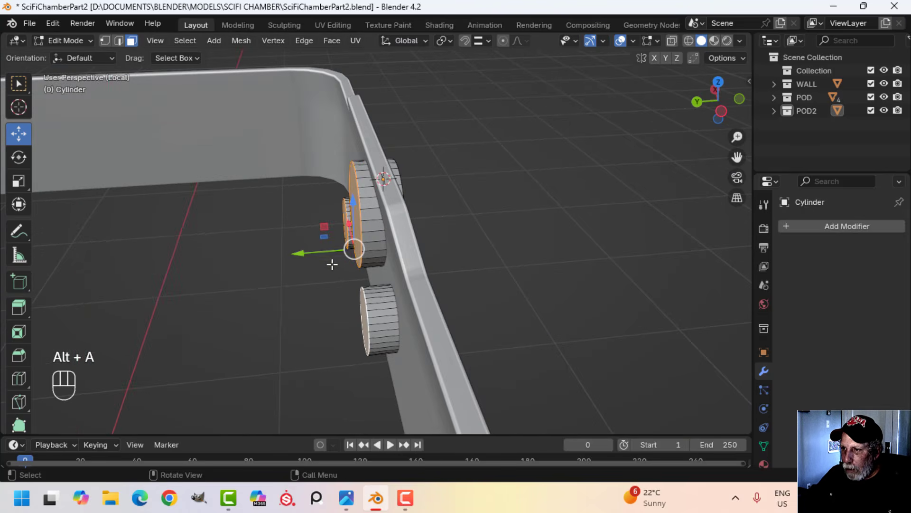
drag(299, 259, 311, 255)
middle_drag(311, 256, 370, 237)
key(Tab)
key(alt+a)
click(325, 201)
shift+middle_drag(372, 204, 371, 254)
Step: Select the front and back faces of all three cylinders and inset them by about 0.0216 m
key(Tab)
key(3)
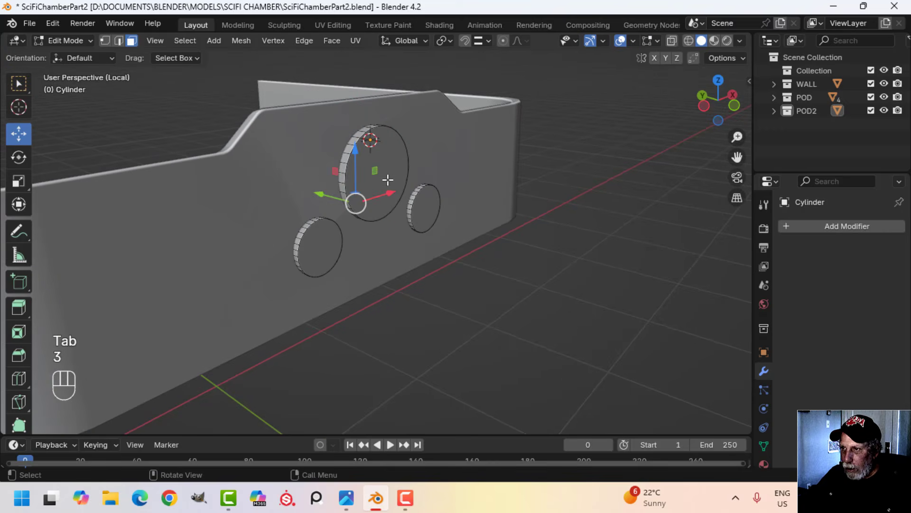
click(387, 185)
shift+click(327, 239)
shift+click(424, 212)
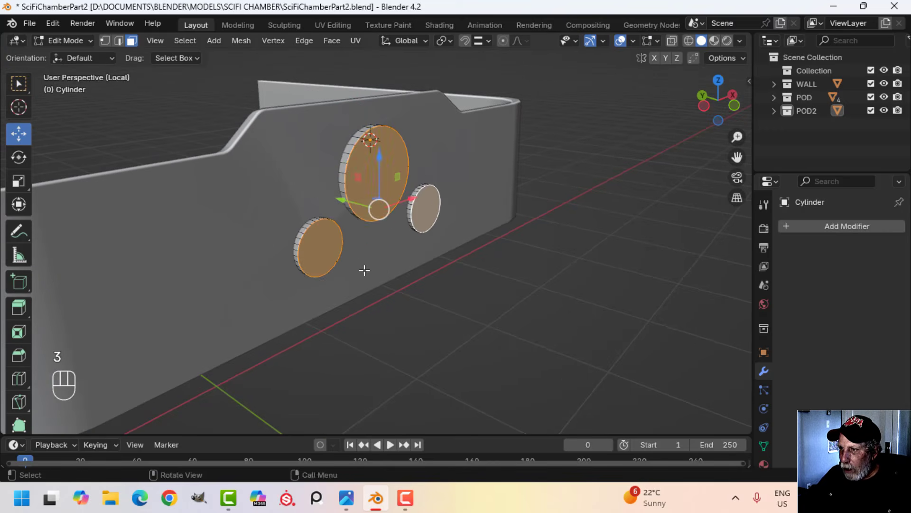
middle_drag(340, 251, 462, 227)
shift+click(370, 178)
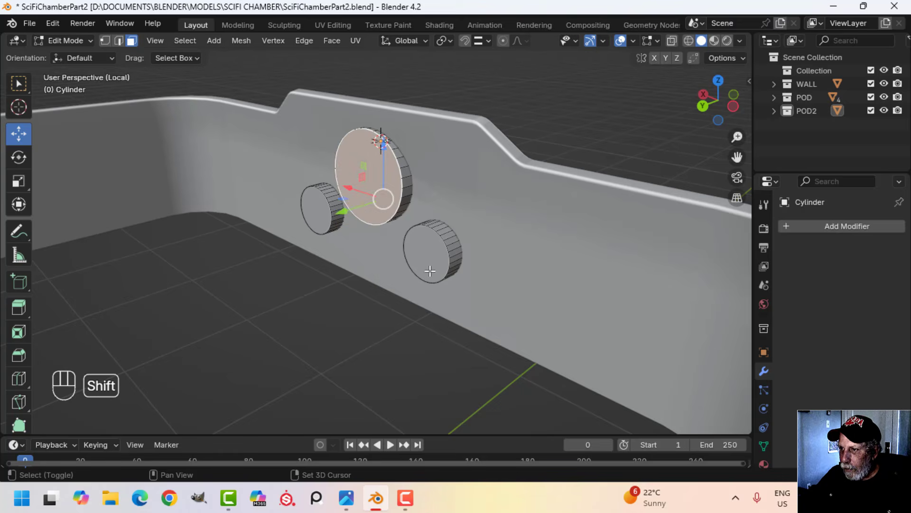
shift+click(316, 226)
shift+click(427, 259)
middle_drag(427, 259, 536, 185)
key(i)
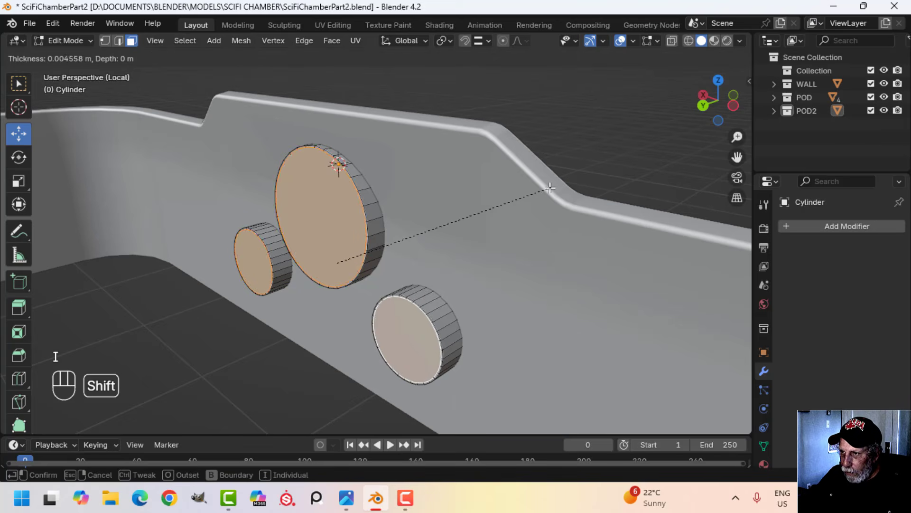
click(493, 211)
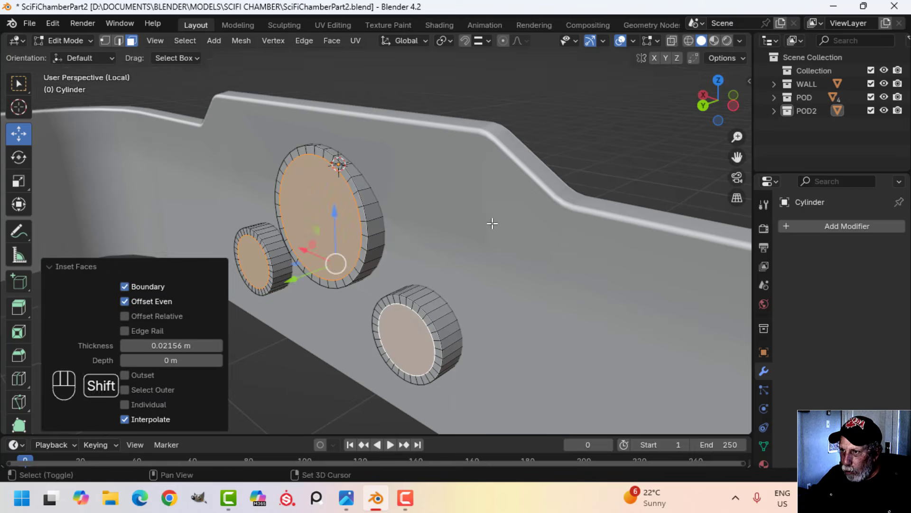
Step: Bridge the inset front and back faces of one small cylinder to hollow it into a ring
middle_drag(492, 220, 414, 256)
key(alt+a)
click(334, 208)
shift+click(405, 209)
middle_drag(494, 216, 369, 230)
key(ctrl+e)
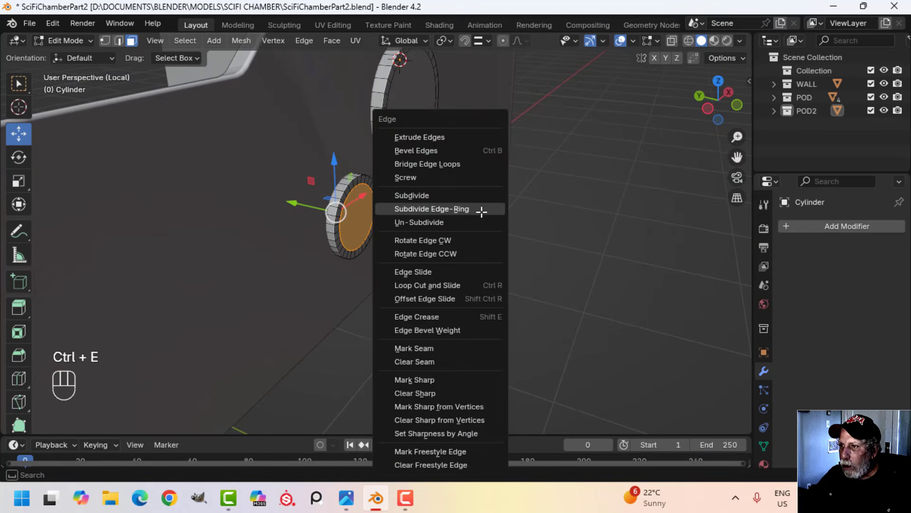
click(437, 164)
Step: Bridge the large cylinder's inset front and back faces to open it into a ring
middle_drag(434, 184, 387, 234)
key(alt+a)
middle_drag(406, 200, 434, 201)
click(393, 202)
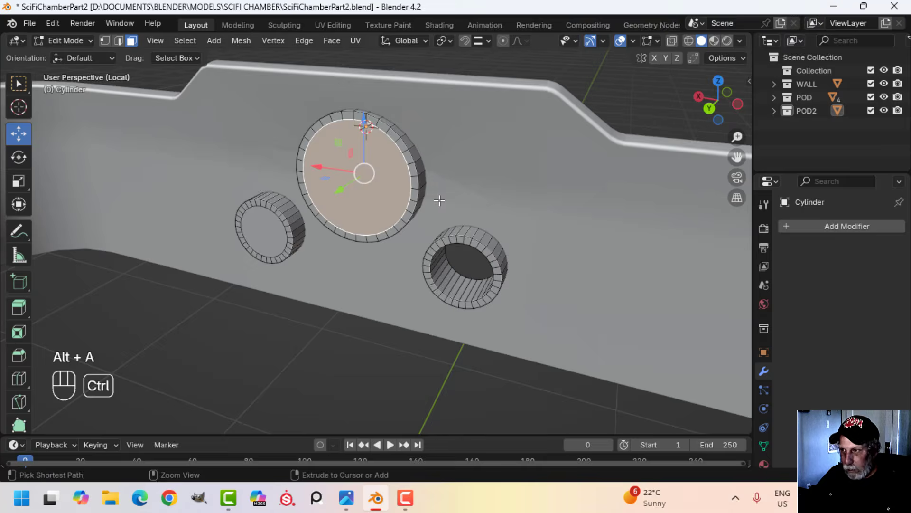
key(ctrl+e)
click(407, 166)
Step: Bridge the inset faces of the remaining small cylinder, return to Object Mode and deselect everything
click(273, 230)
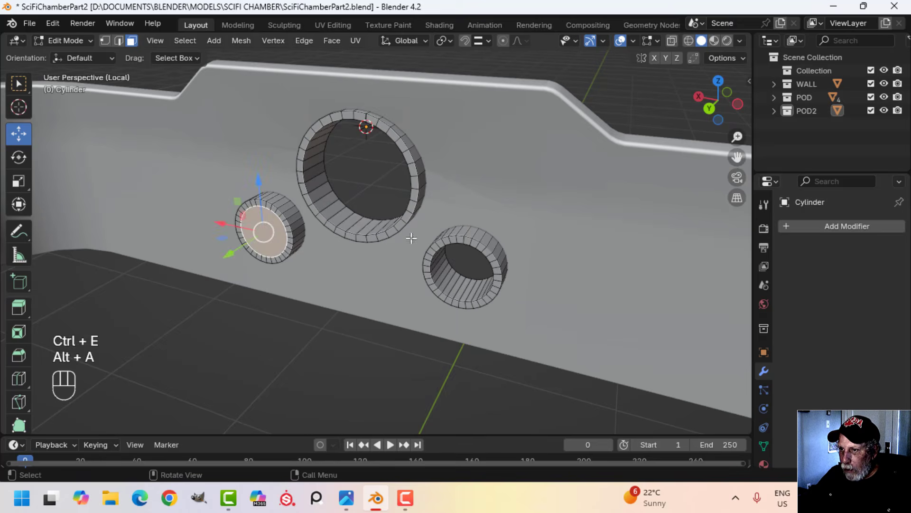
middle_drag(411, 238, 522, 227)
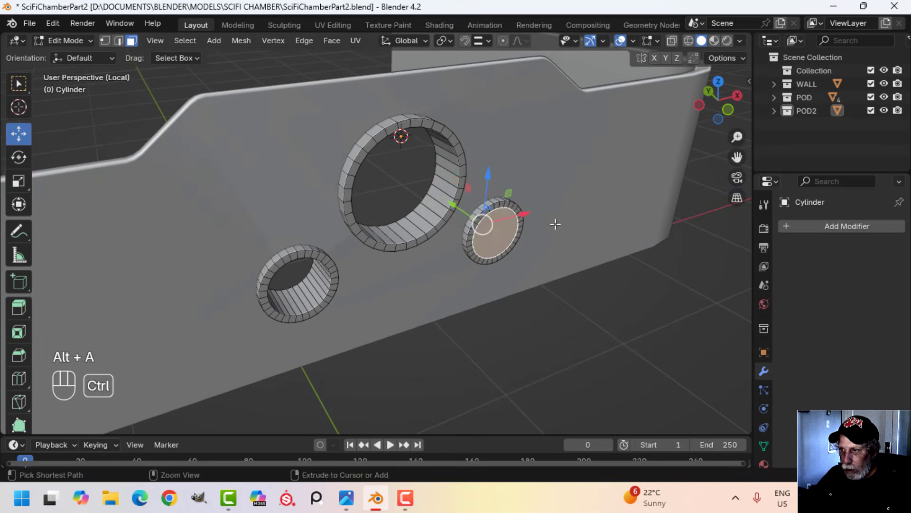
key(ctrl+e)
click(525, 166)
key(alt+a)
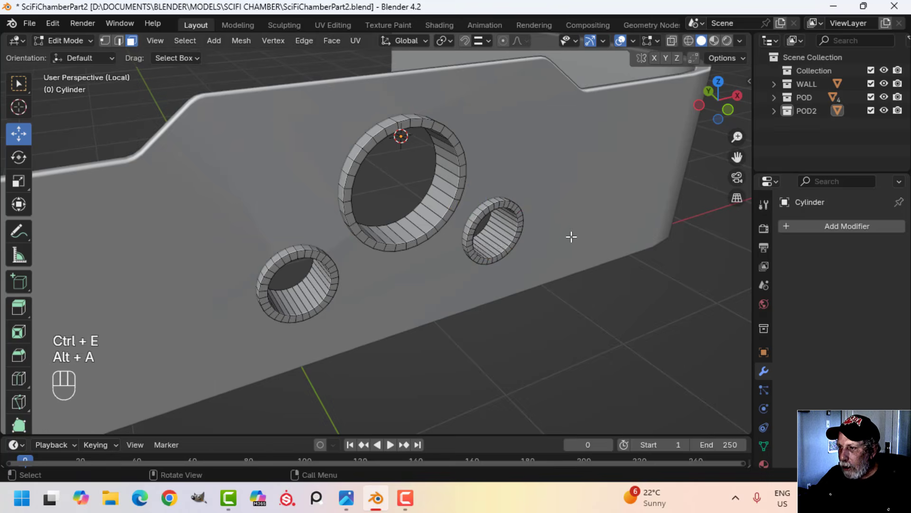
key(Tab)
scroll(565, 239, down, 4)
key(alt+a)
Step: Bevel the inner and outer front edge loops of all three rings by about 0.0047 m with 2 segments
middle_drag(547, 248, 584, 169)
scroll(475, 222, up, 4)
scroll(412, 286, up, 2)
click(379, 241)
key(Tab)
scroll(379, 244, up, 2)
key(alt+a)
key(2)
alt+shift+click(368, 193)
scroll(391, 297, up, 2)
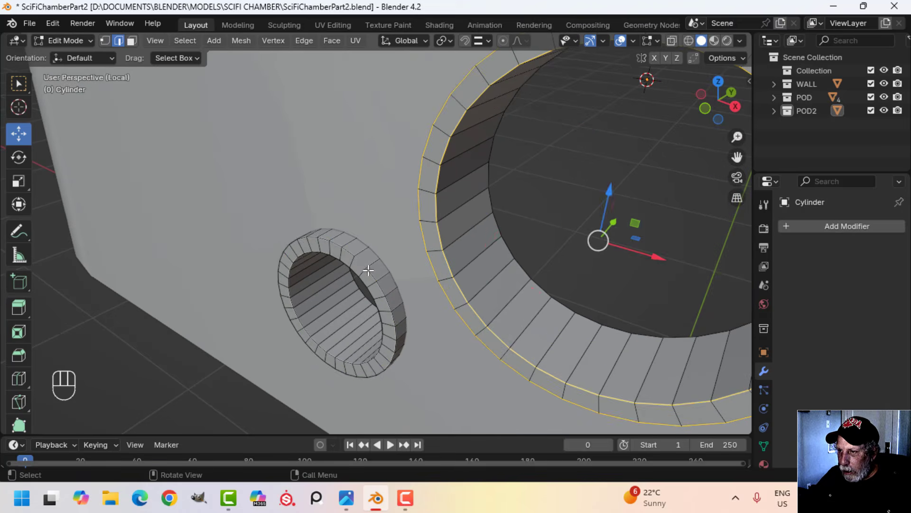
alt+shift+click(362, 264)
alt+shift+click(355, 272)
scroll(423, 297, down, 2)
shift+middle_drag(587, 312, 329, 195)
alt+shift+click(376, 248)
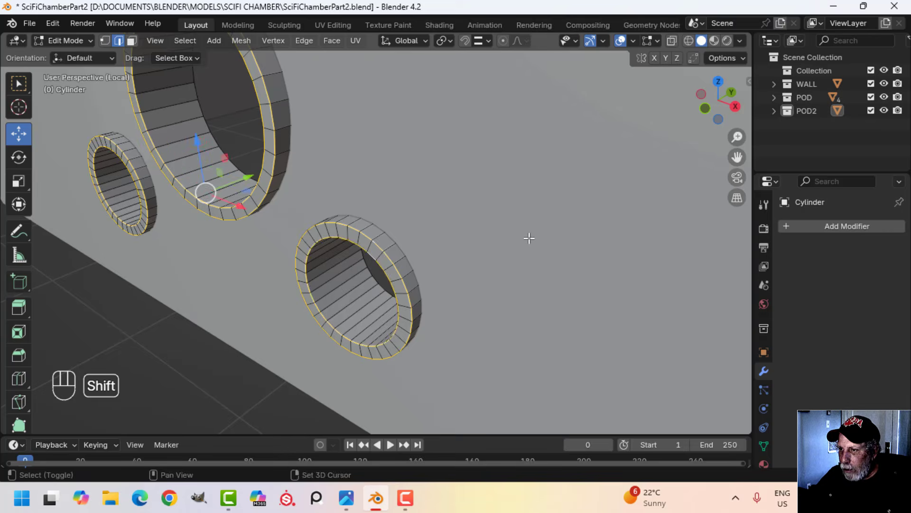
middle_drag(529, 238, 344, 223)
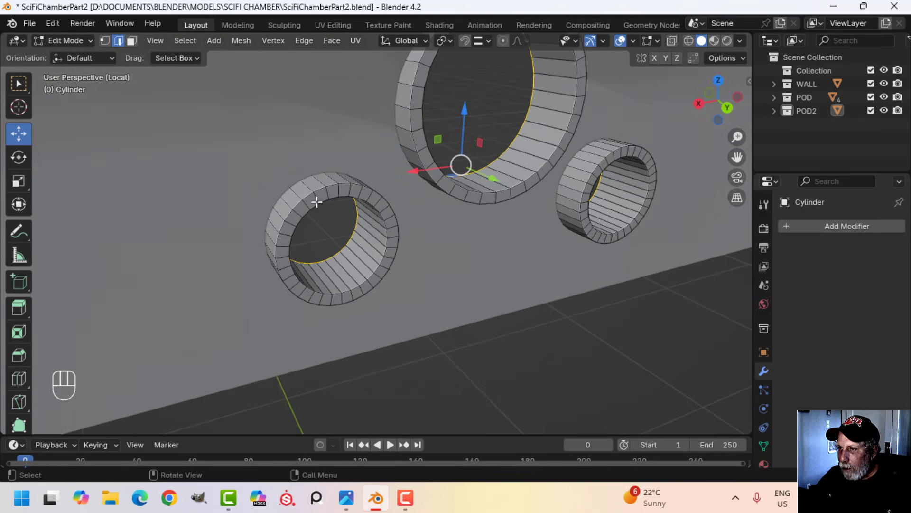
scroll(332, 252, down, 4)
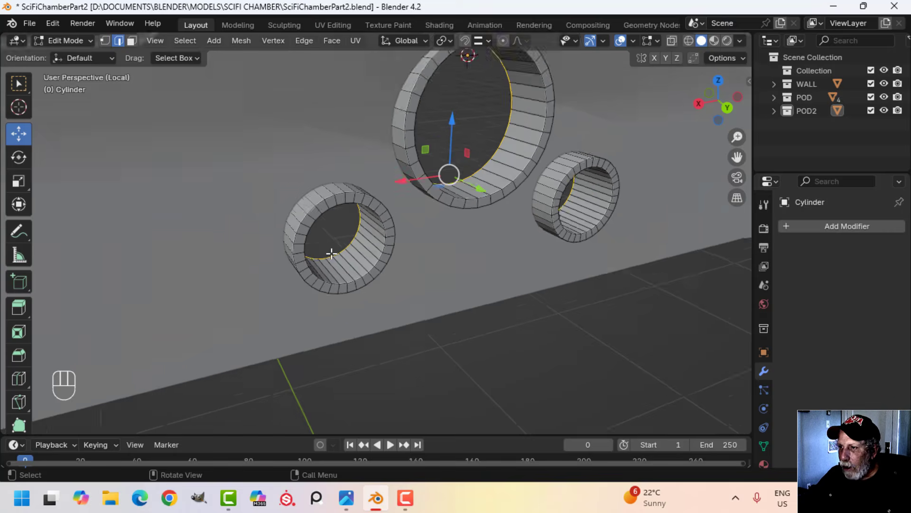
middle_drag(332, 252, 497, 260)
scroll(507, 238, up, 3)
key(ctrl+b)
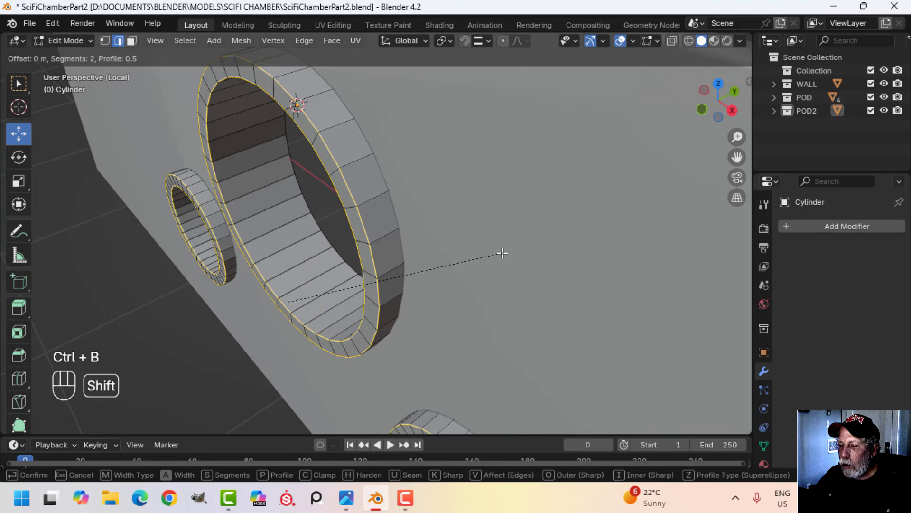
click(541, 248)
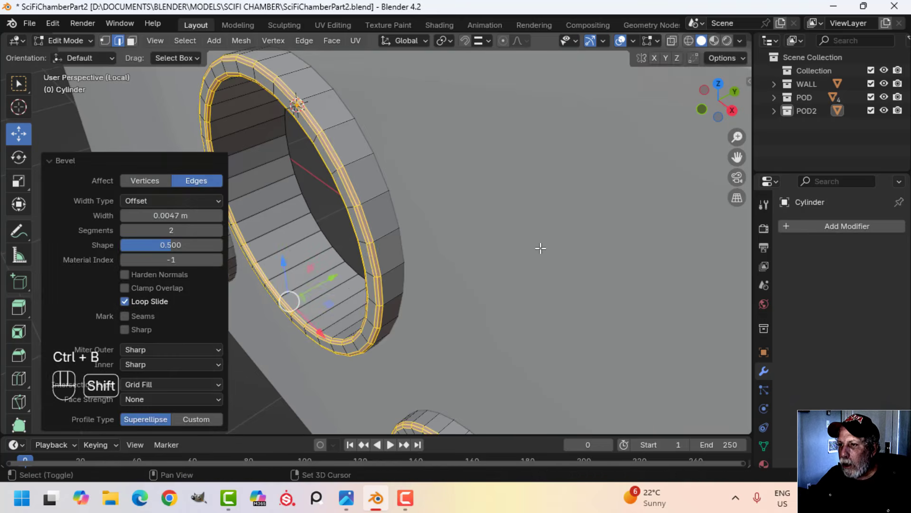
Step: Select the back rim face loops of the large ring and both small rings and delete those faces
key(Tab)
middle_drag(527, 247, 362, 207)
key(Tab)
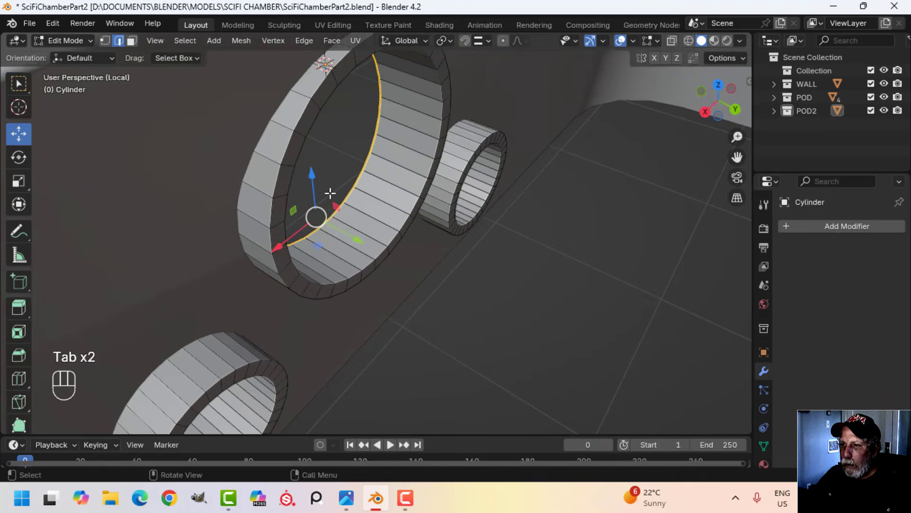
key(alt+a)
shift+middle_drag(277, 169, 312, 192)
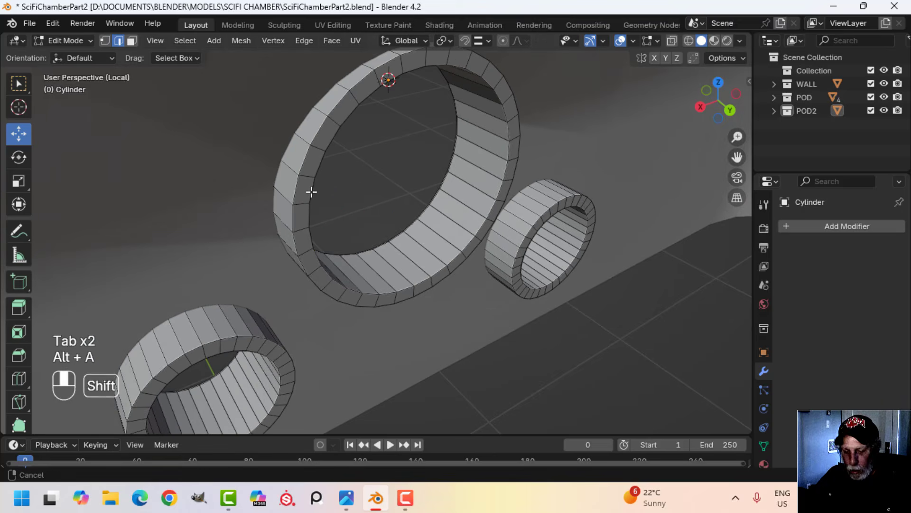
alt+shift+click(319, 147)
scroll(335, 247, down, 2)
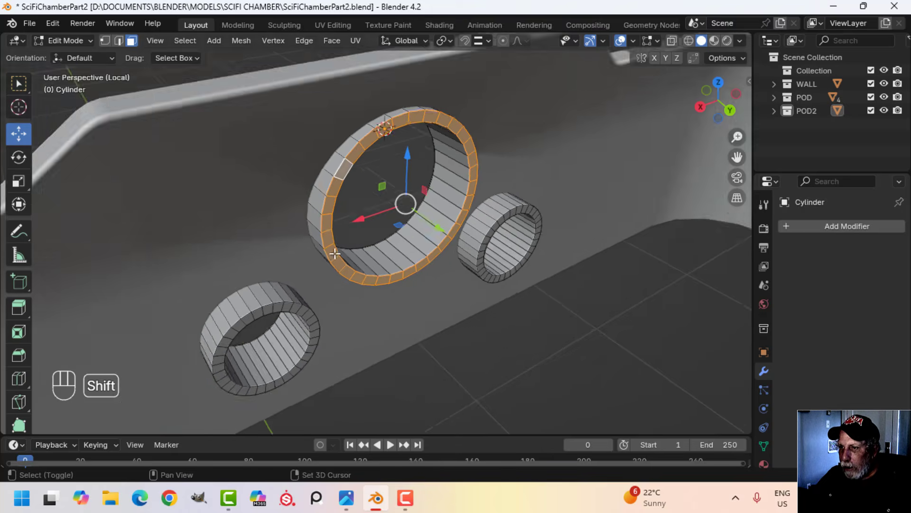
shift+middle_drag(336, 252, 404, 91)
scroll(333, 109, up, 3)
alt+shift+click(240, 101)
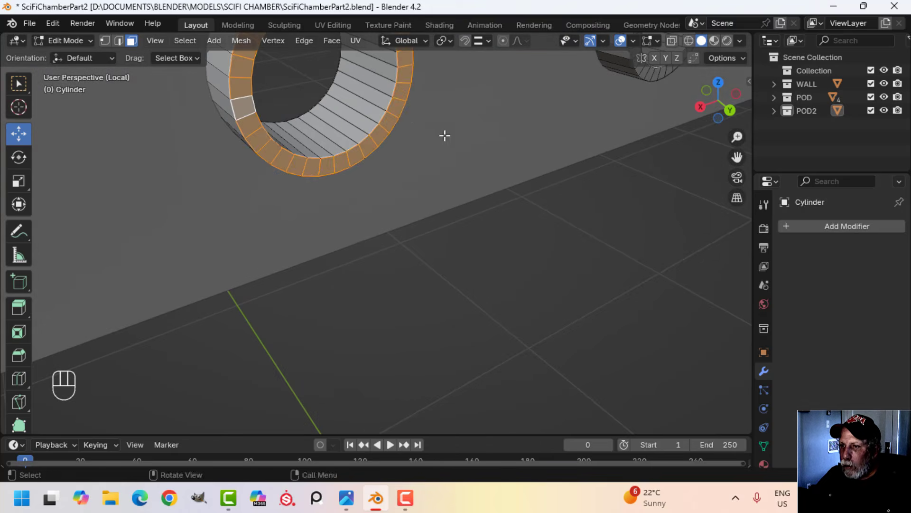
shift+middle_drag(443, 135, 371, 242)
alt+shift+click(348, 152)
key(x)
click(323, 183)
Step: Return to Object Mode, apply smooth shading to the rings and deselect everything
middle_drag(324, 183, 616, 168)
key(Tab)
right_click(429, 222)
click(429, 221)
key(alt+a)
Step: Set the viewport's solid shading to MatCap lighting with the Object color option
click(740, 41)
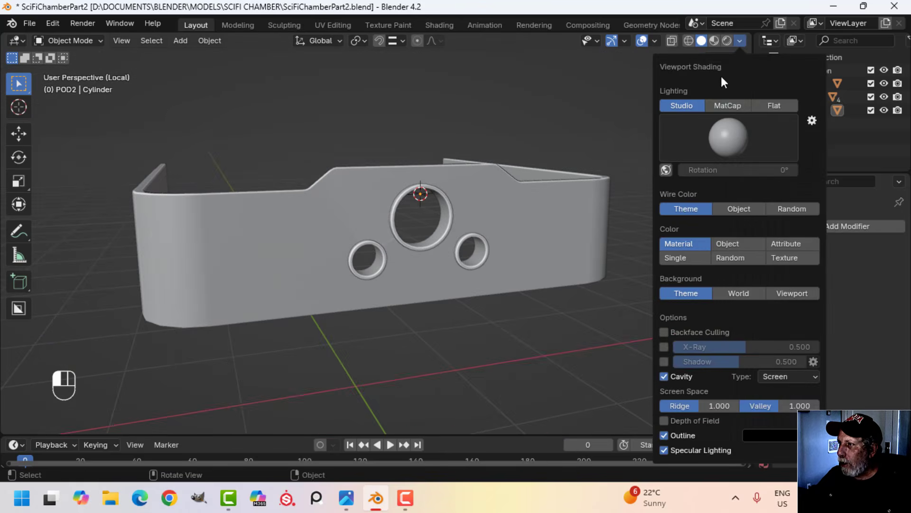
click(722, 105)
click(724, 231)
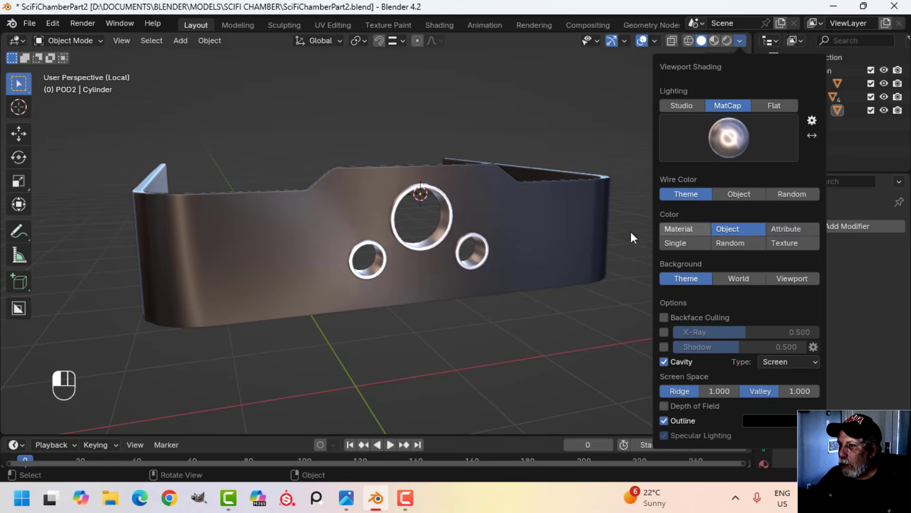
Step: Paste the copied hex colour into the viewport display colour of the three-ring object, and exit local view
scroll(457, 235, down, 3)
key(alt+a)
mouse_move(456, 235)
middle_down()
mouse_move(474, 242)
mouse_move(406, 224)
mouse_move(317, 226)
mouse_move(403, 226)
mouse_move(318, 240)
mouse_move(452, 234)
mouse_move(427, 240)
mouse_move(455, 223)
middle_up()
key(a)
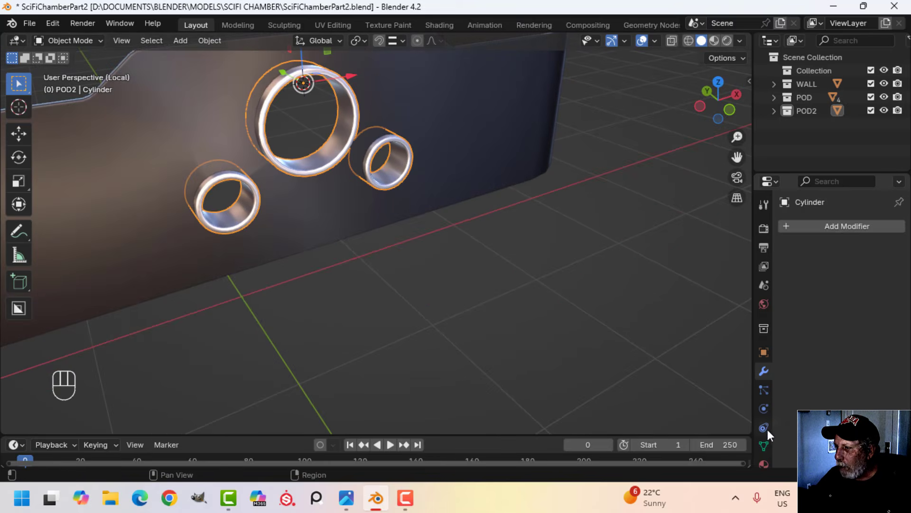
click(764, 352)
scroll(843, 380, down, 10)
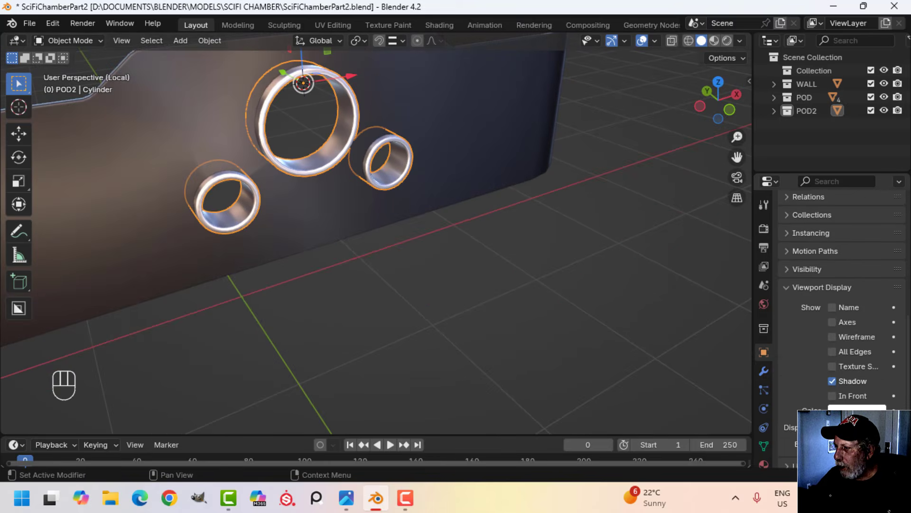
click(850, 407)
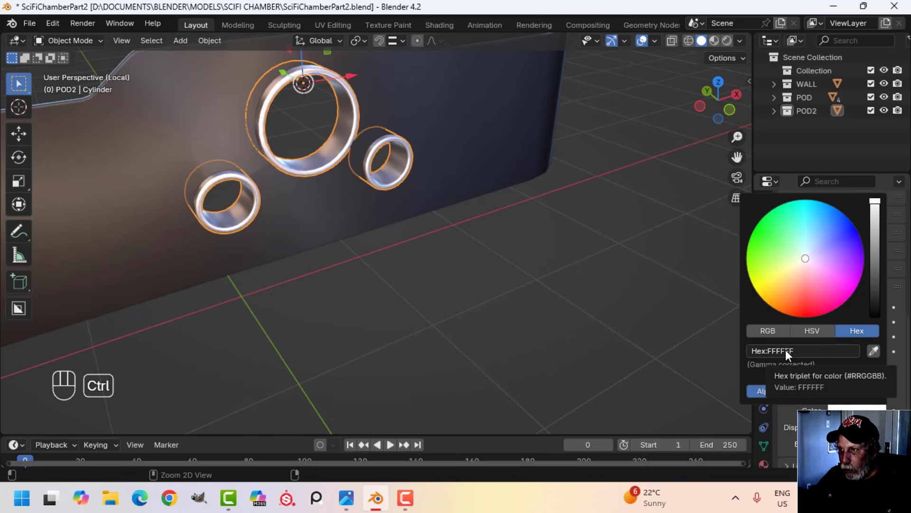
key(ctrl+v)
key(alt+a)
middle_drag(478, 202, 514, 175)
key(slash)
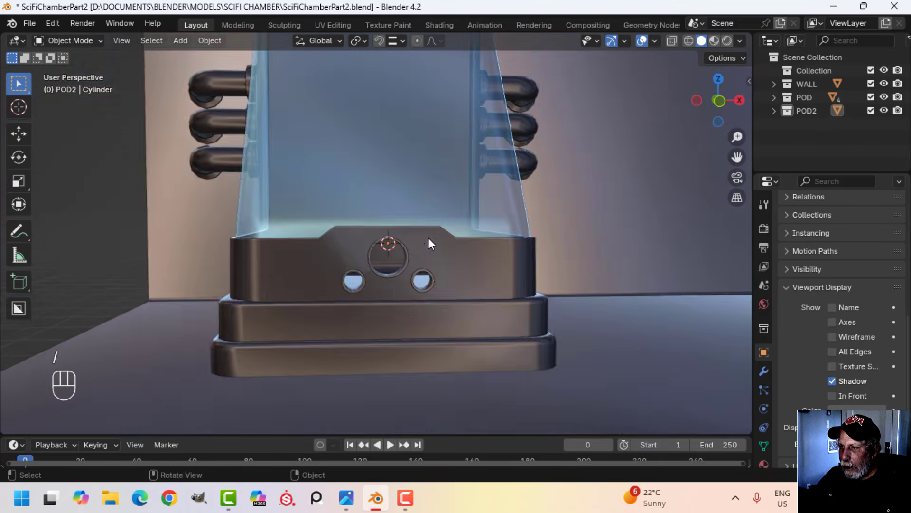
Step: Select all linked geometry of the large ring and snap the 3D cursor to its centre, leaving the object deselected in Object Mode
shift+middle_drag(428, 244, 413, 233)
scroll(411, 241, up, 5)
click(413, 231)
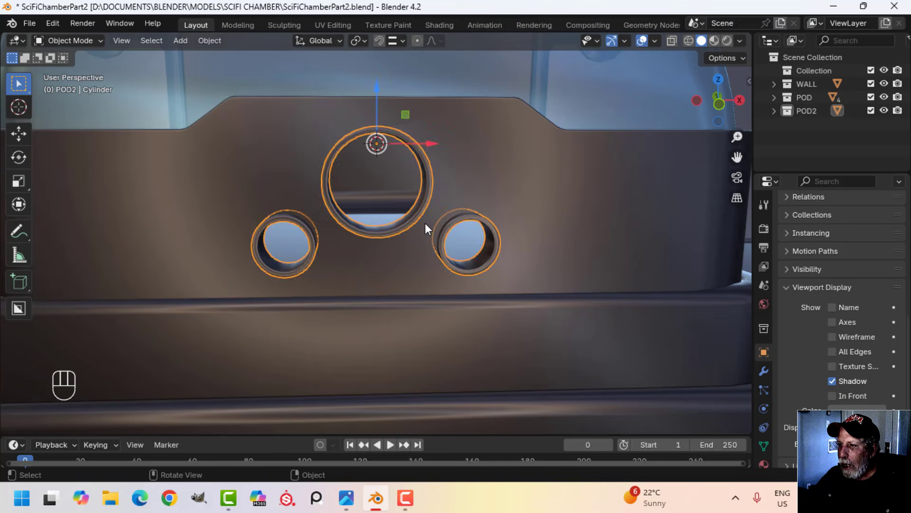
key(Tab)
click(423, 167)
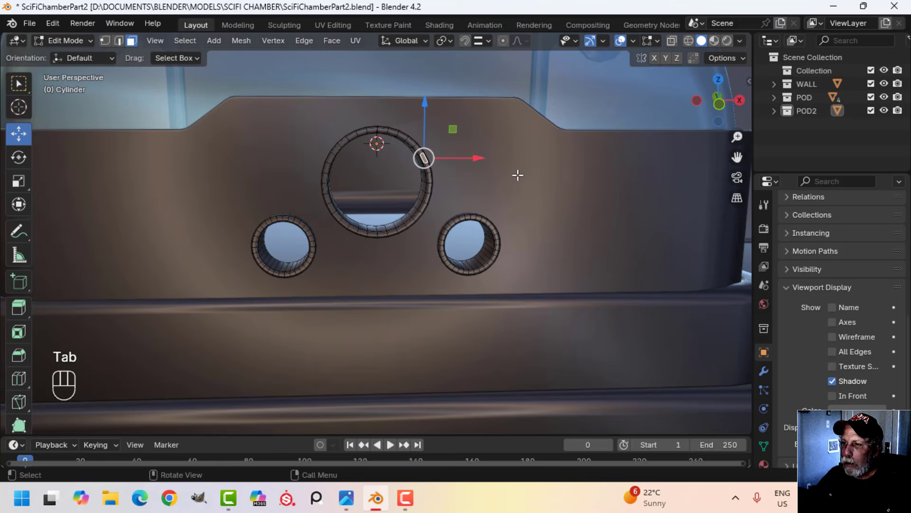
key(ctrl+l)
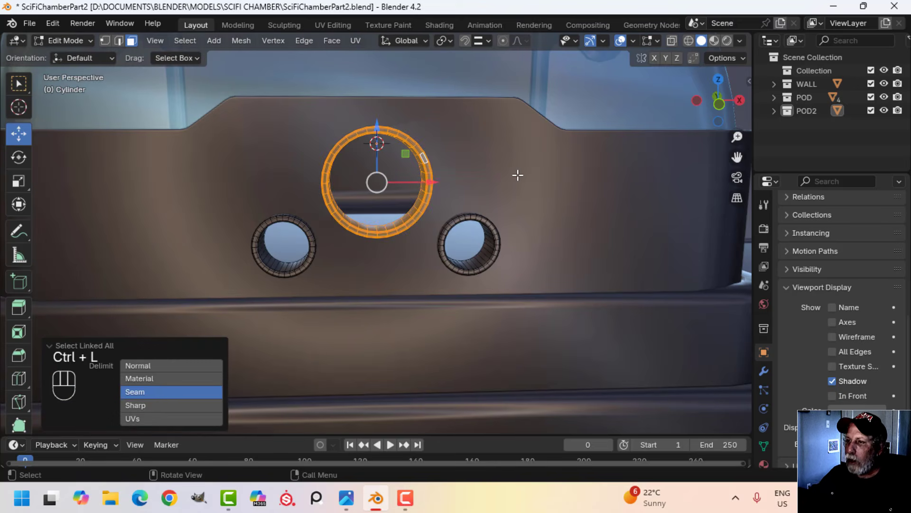
scroll(476, 187, down, 1)
middle_drag(476, 187, 446, 209)
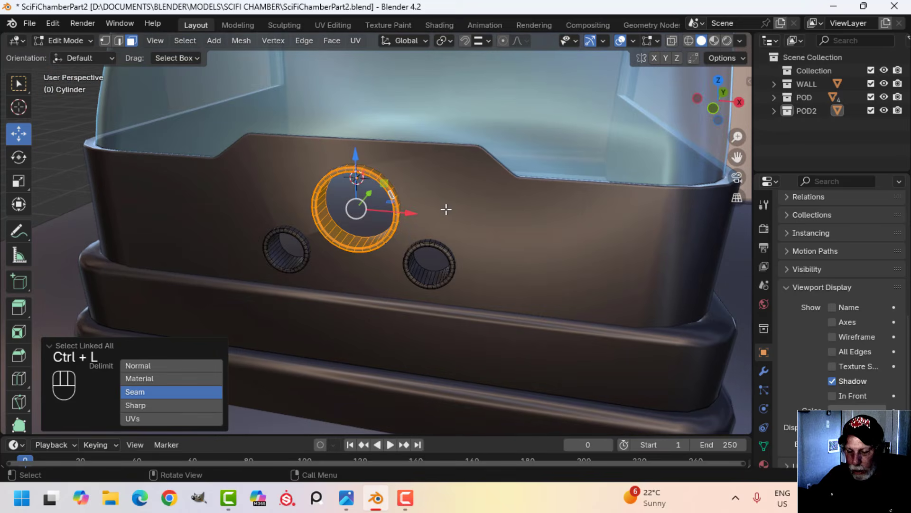
key(shift+s)
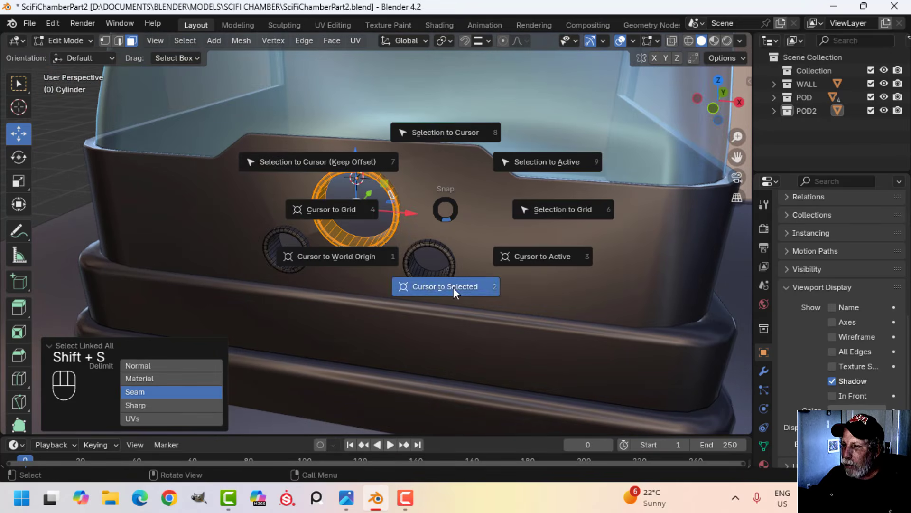
click(453, 287)
key(Tab)
scroll(418, 231, up, 2)
key(alt+a)
scroll(423, 227, up, 3)
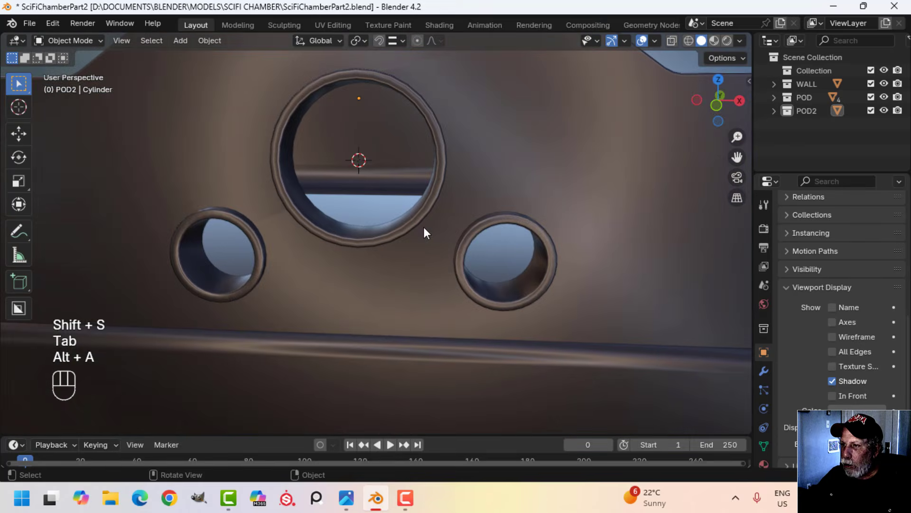
Step: Add a plane at the 3D cursor in front view and scale its mesh to about 0.238
key(KP_1)
shift+middle_drag(437, 110, 431, 196)
key(shift+a)
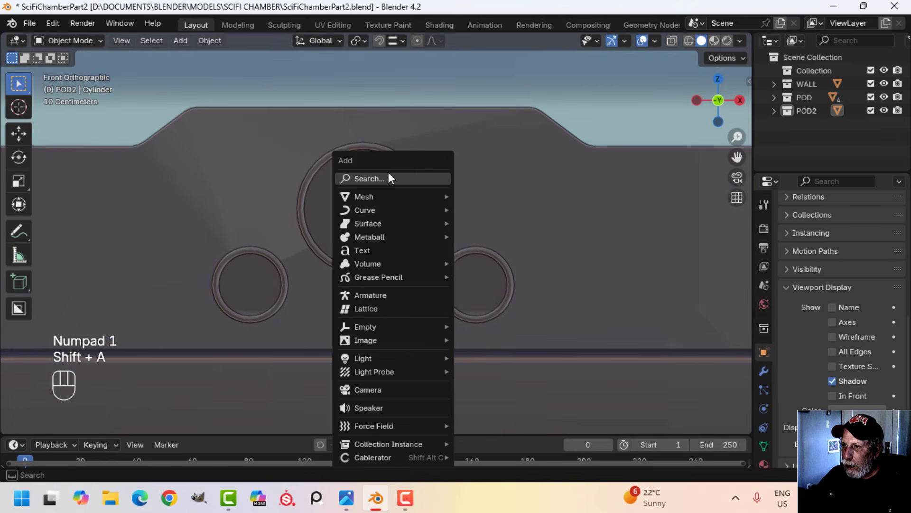
mouse_move(381, 196)
click(487, 195)
key(Tab)
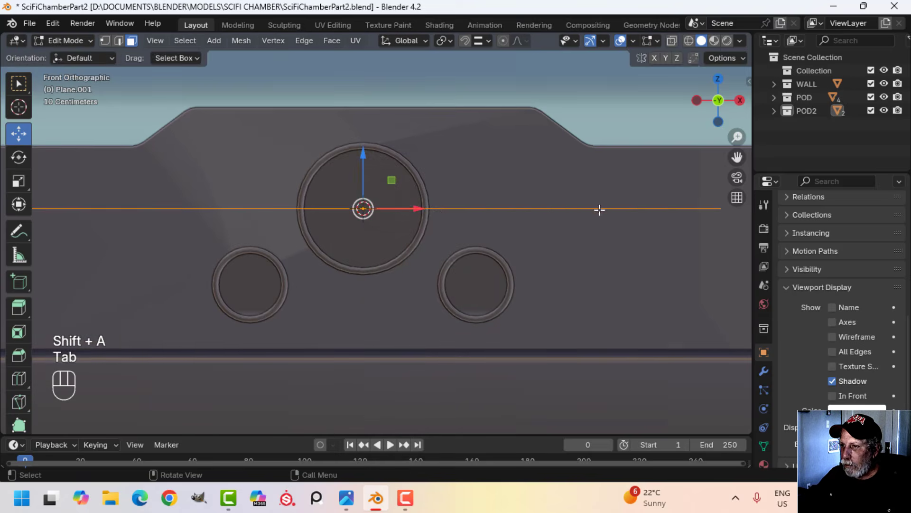
key(s)
click(421, 214)
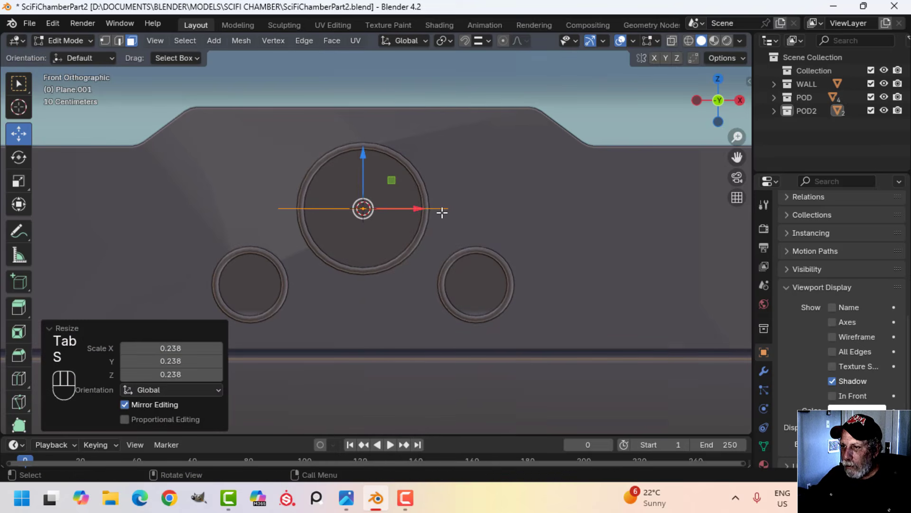
Step: Rotate the plane 90° about X to face the front and scale it to about 0.745 to match the large ring
key(r)
key(x)
key(9)
key(0)
click(442, 209)
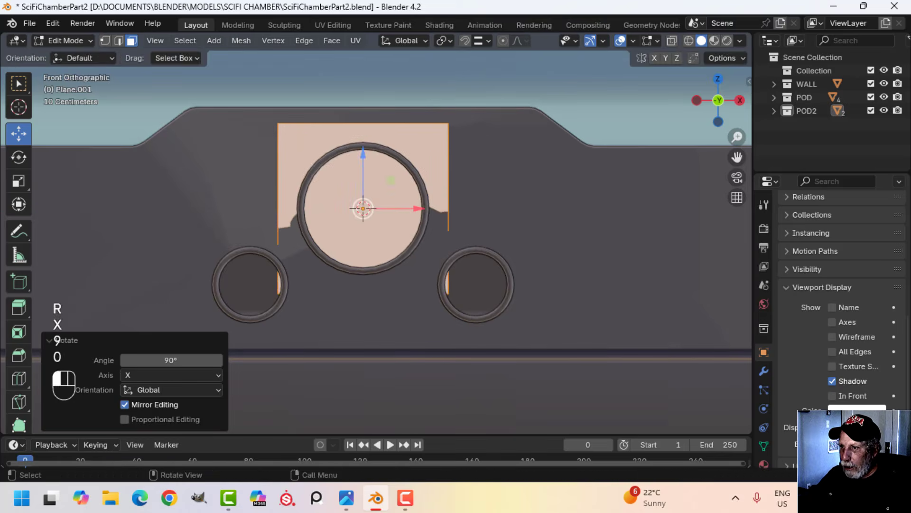
key(s)
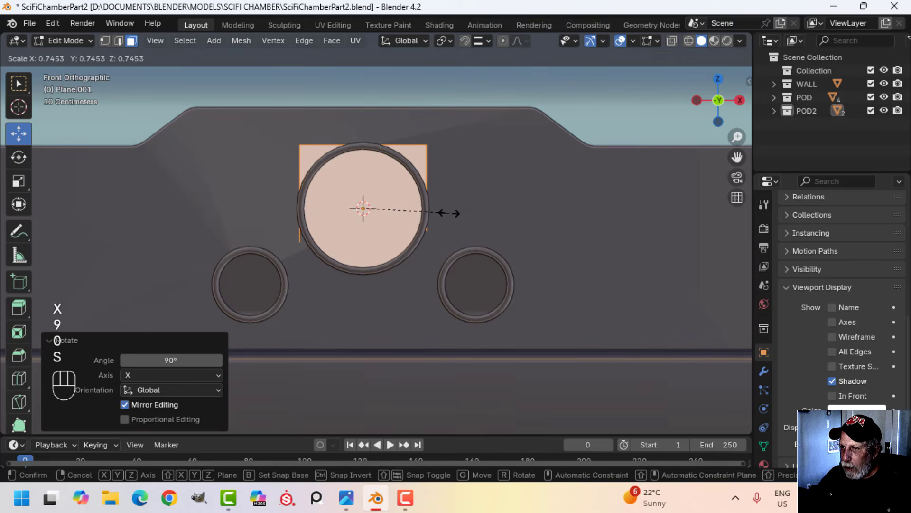
click(448, 213)
Step: Move the plane about -0.01 m along Y inside the large ring
middle_drag(399, 246, 504, 250)
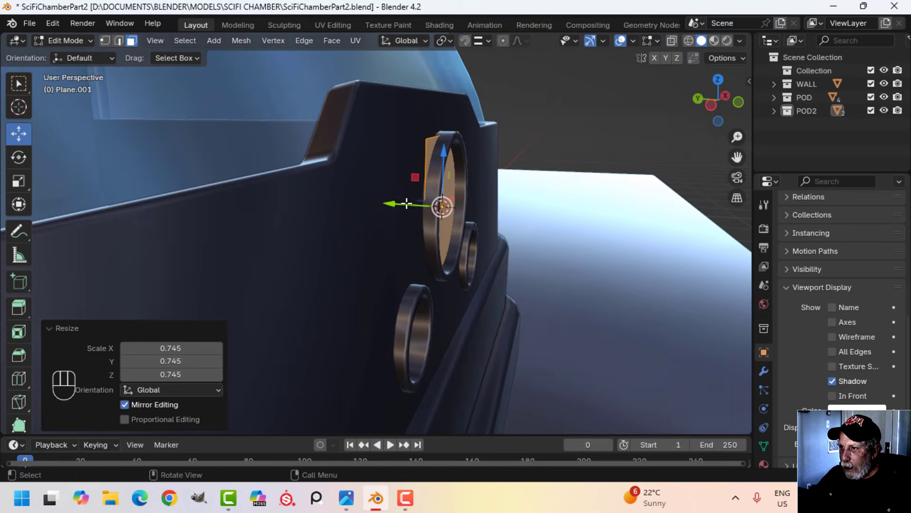
key(g)
key(y)
click(397, 207)
middle_drag(482, 209, 401, 195)
scroll(360, 191, up, 1)
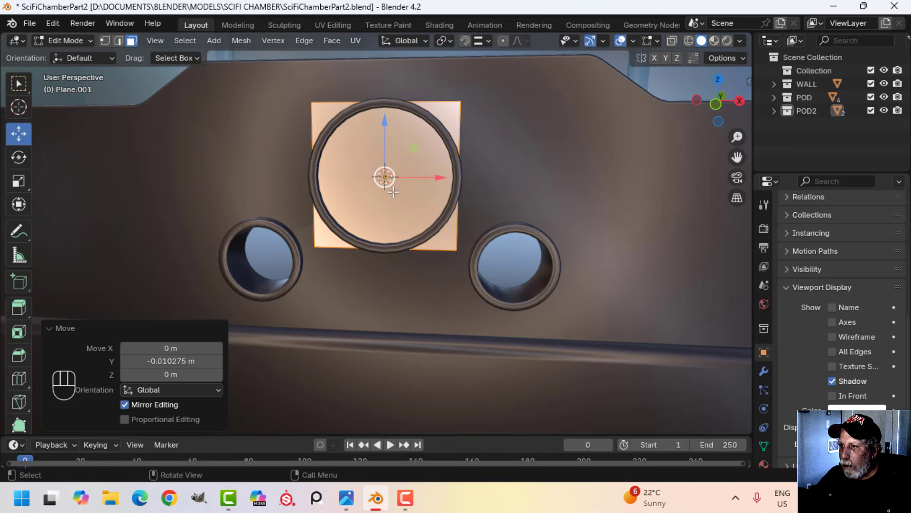
Step: Subdivide the plane with 5 cuts
right_click(402, 161)
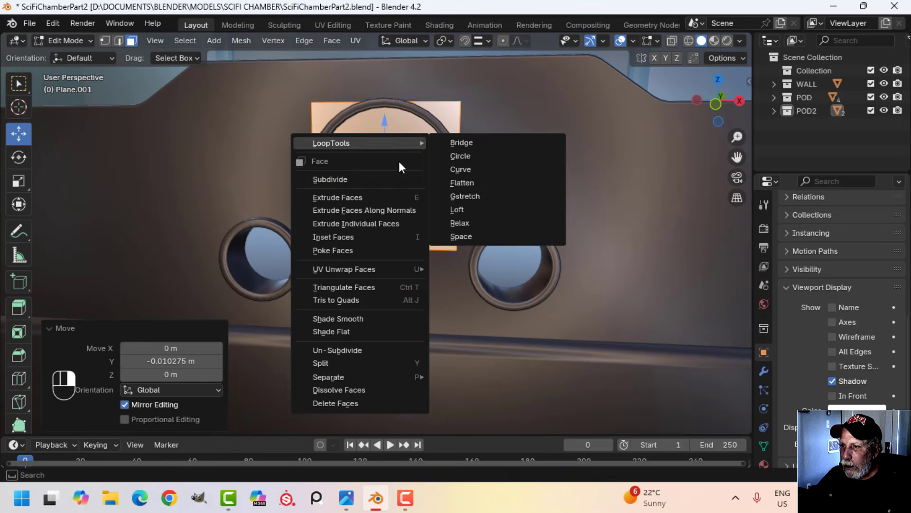
click(364, 175)
scroll(441, 184, up, 2)
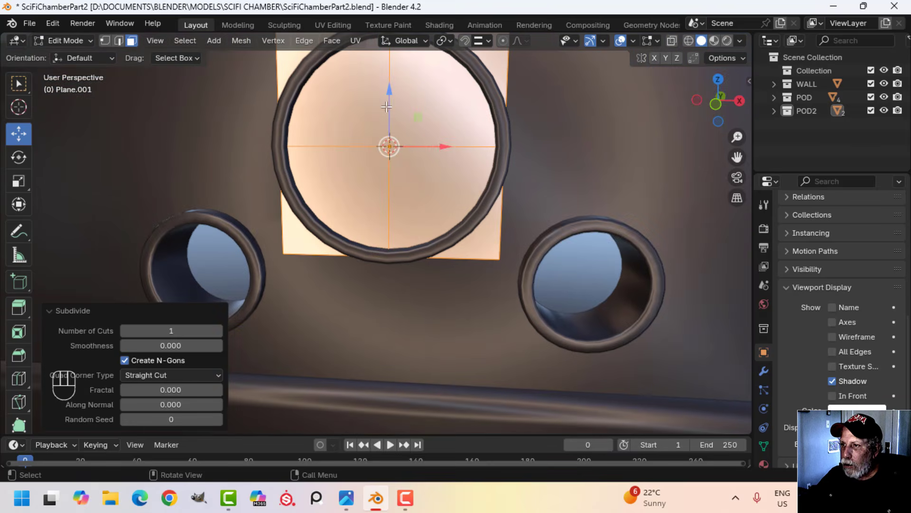
click(216, 330)
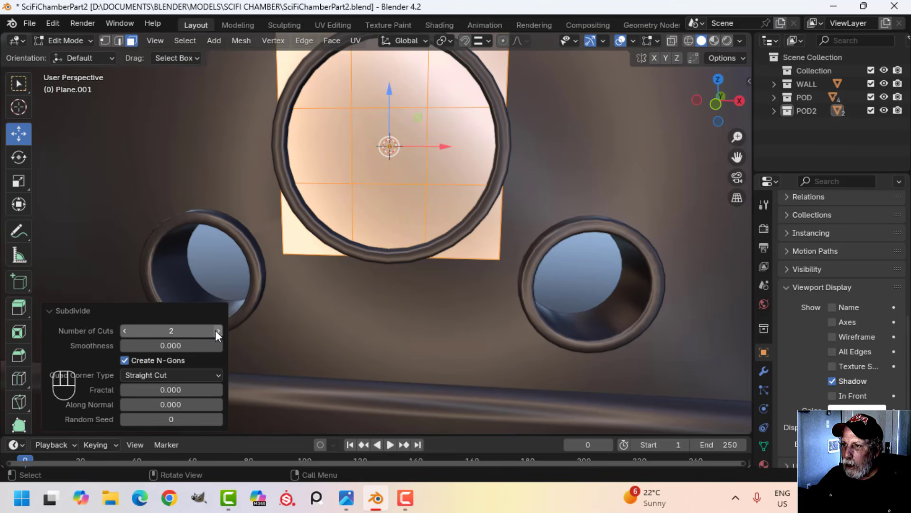
click(217, 330)
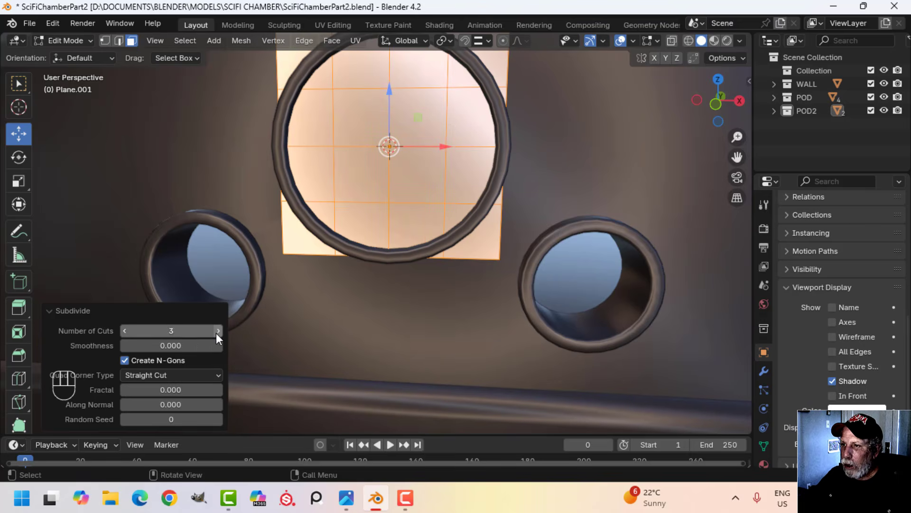
click(217, 331)
click(216, 331)
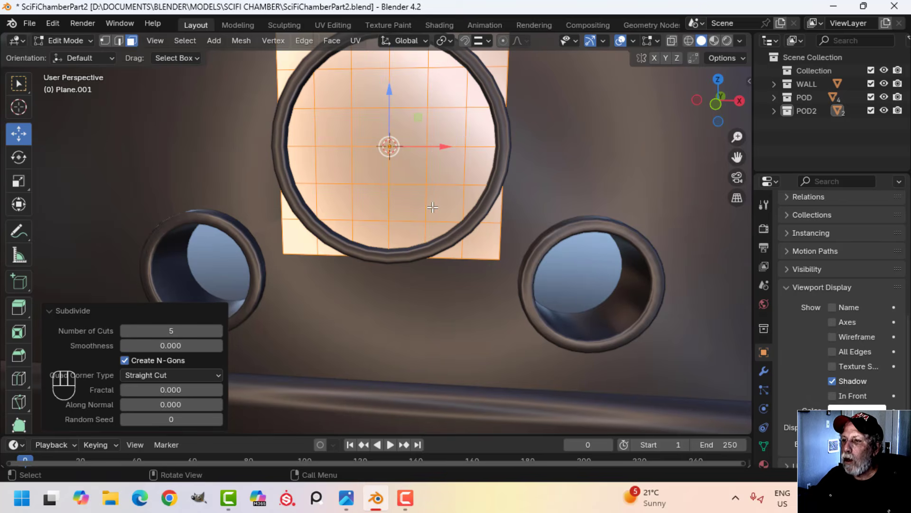
scroll(432, 207, down, 2)
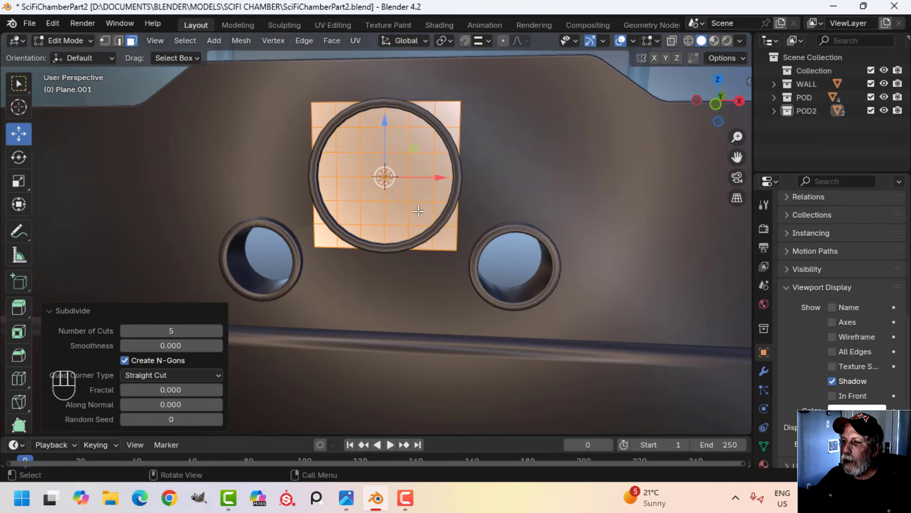
Step: Poke the plane's faces and convert the resulting triangles to quads to form a diagonal grid
scroll(419, 211, up, 1)
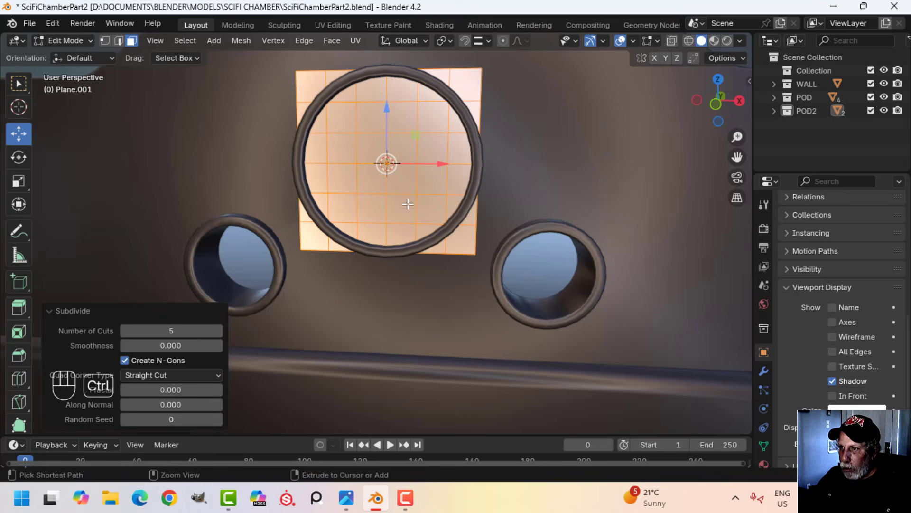
key(ctrl+f)
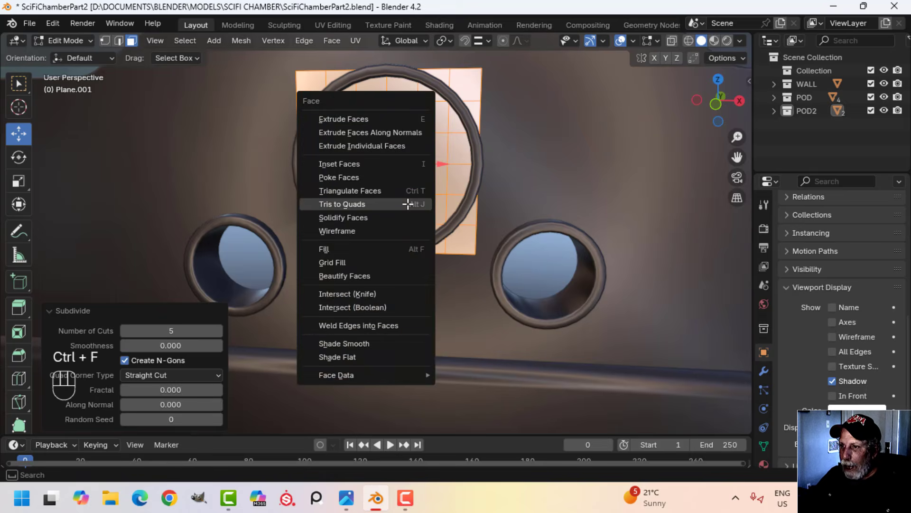
click(356, 176)
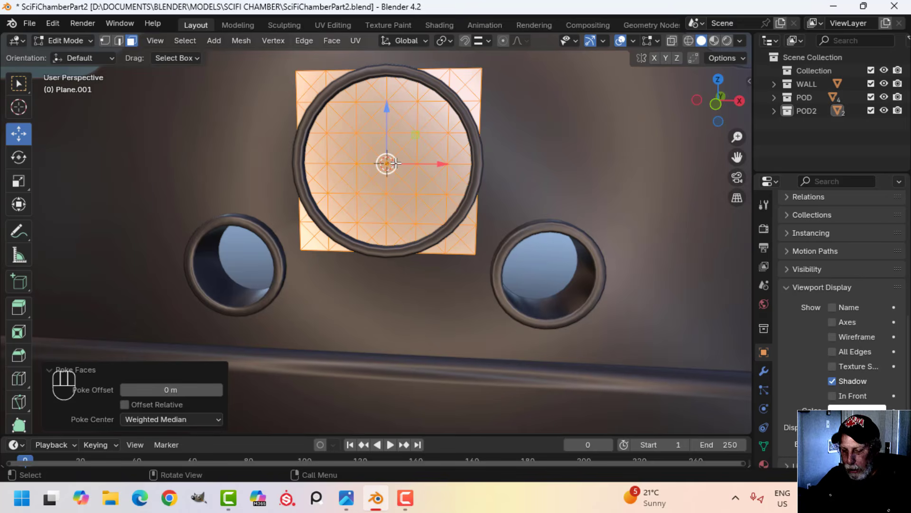
key(ctrl+f)
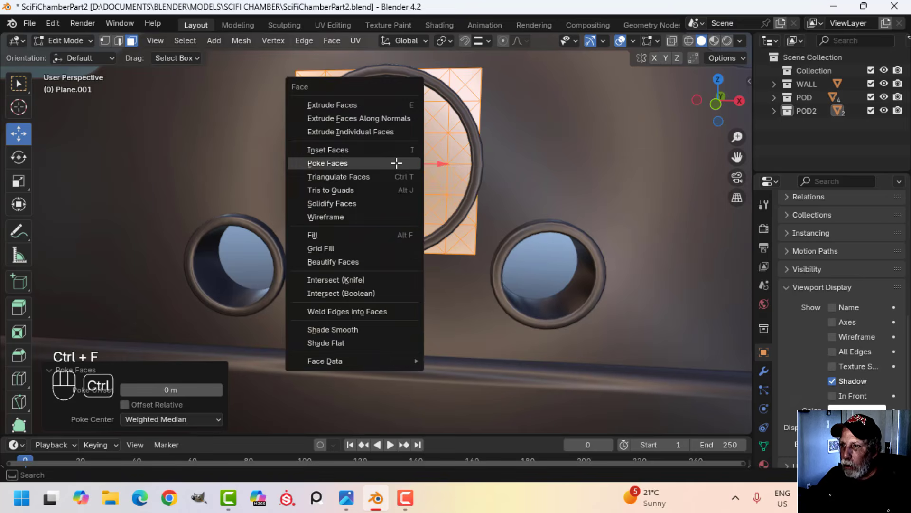
click(359, 189)
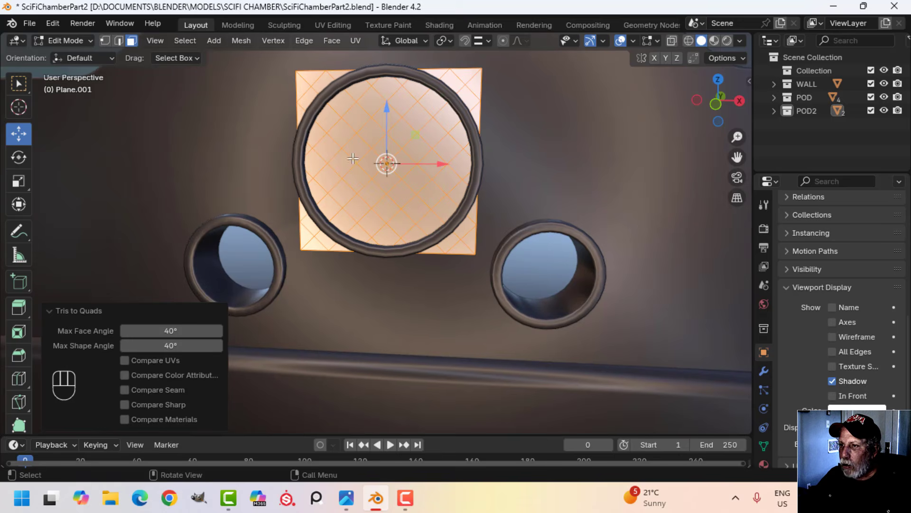
scroll(449, 164, up, 2)
shift+middle_drag(450, 159, 418, 204)
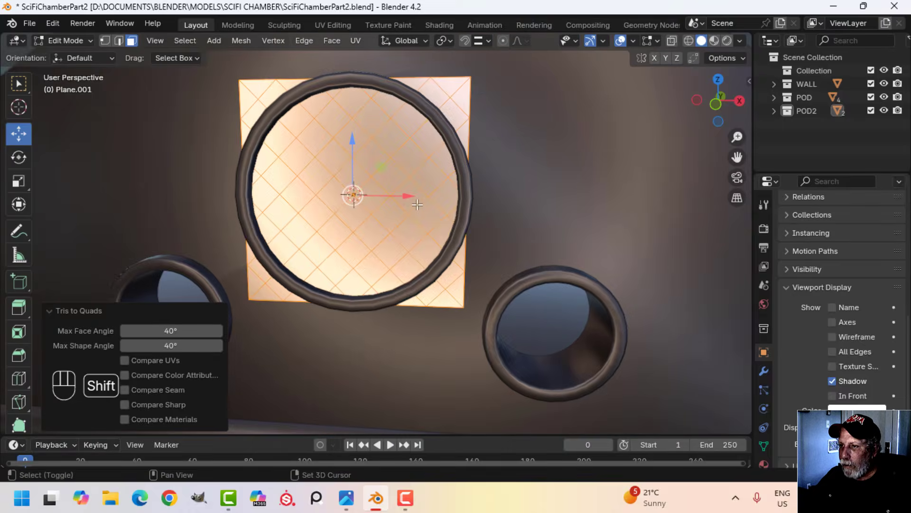
Step: Inset the diagonal grid's faces individually with a thickness of about 0.004 m
scroll(512, 172, up, 1)
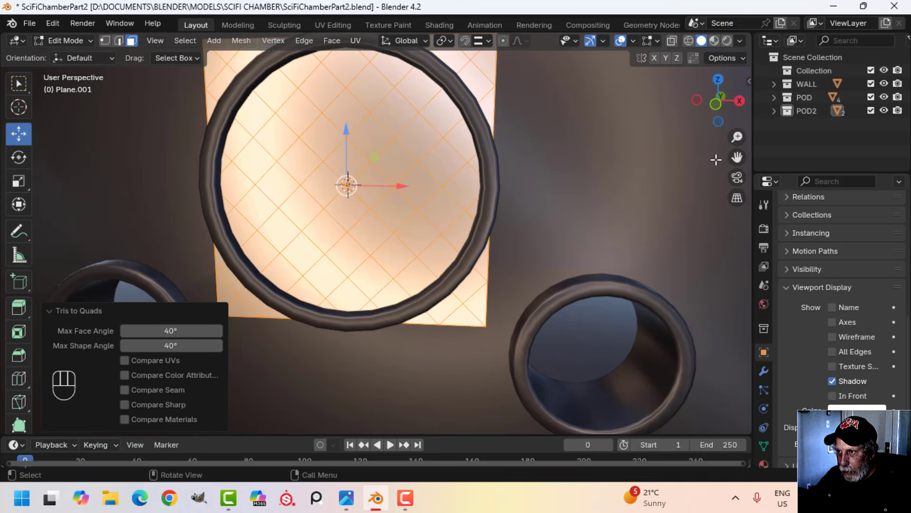
key(i)
key(i)
key(shift)
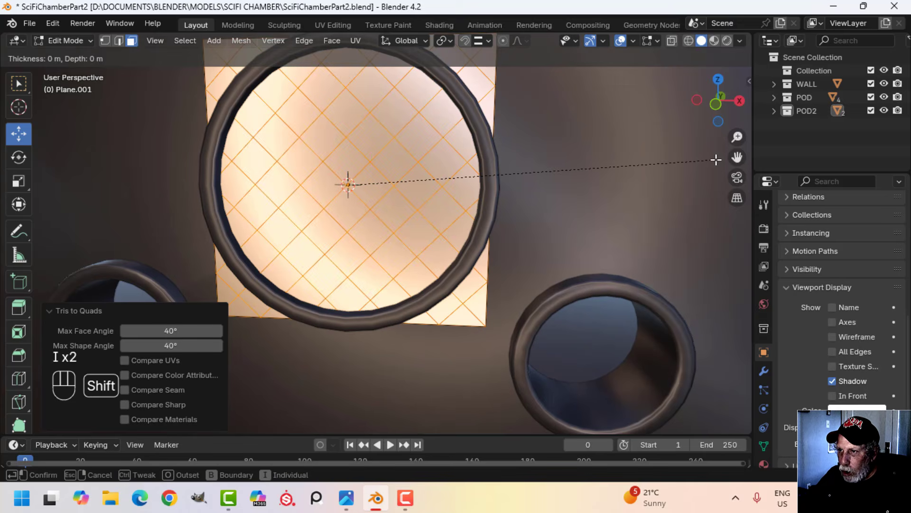
mouse_move(691, 162)
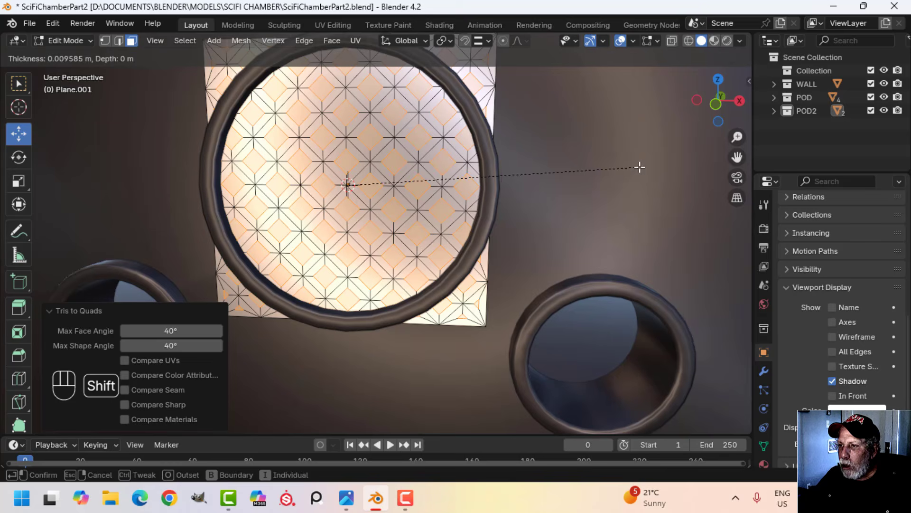
click(684, 168)
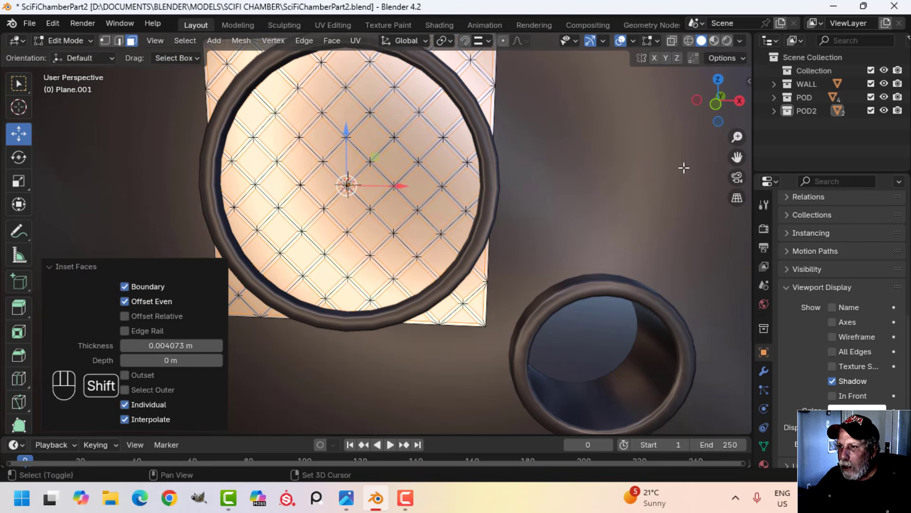
Step: Delete the inset inner faces to leave an open diamond grille, and deselect it in Object Mode
key(x)
click(684, 167)
middle_drag(683, 168, 449, 221)
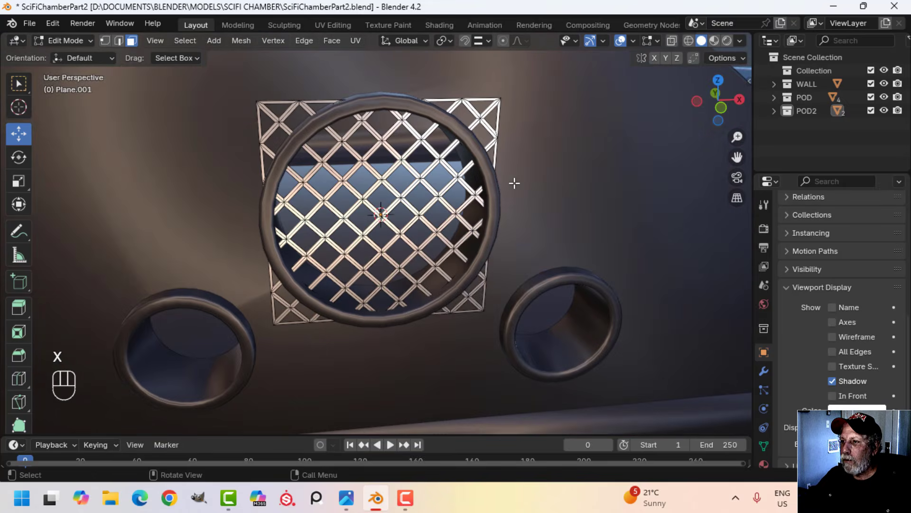
key(Tab)
key(alt+a)
Step: Move the entire diamond grille mesh back along Y so it sits inside the large ring
middle_drag(492, 183, 437, 202)
key(Tab)
key(a)
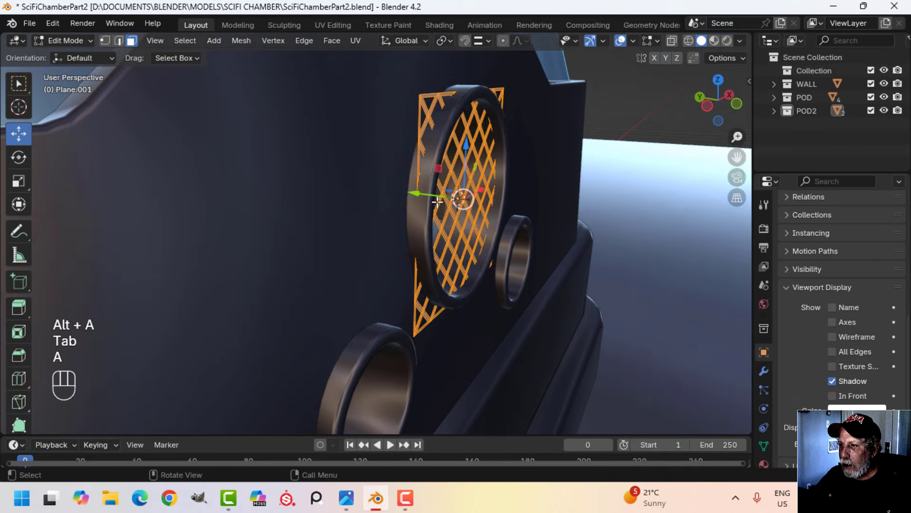
drag(437, 202, 401, 193)
mouse_move(400, 194)
middle_down()
mouse_move(389, 203)
mouse_move(462, 209)
mouse_move(466, 234)
mouse_move(412, 252)
mouse_move(409, 201)
middle_up()
key(Tab)
scroll(385, 215, down, 5)
key(alt+a)
scroll(466, 234, up, 3)
scroll(412, 253, up, 3)
middle_drag(458, 214, 449, 232)
Step: Extrude all of the grille's faces about 0.0036 m to give the bars thickness
click(368, 159)
key(Tab)
key(a)
scroll(395, 197, up, 5)
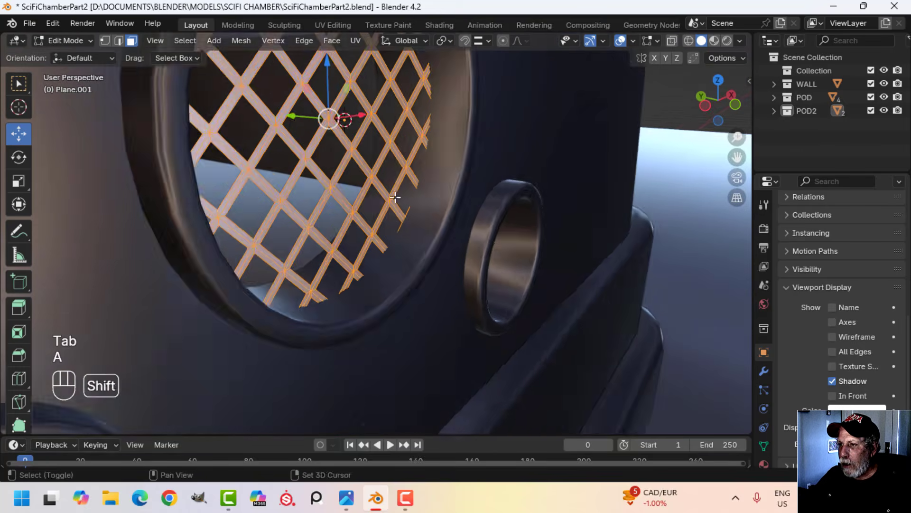
shift+middle_drag(395, 197, 390, 256)
middle_drag(390, 256, 423, 250)
scroll(427, 250, up, 2)
shift+middle_drag(433, 251, 454, 255)
middle_drag(453, 254, 428, 251)
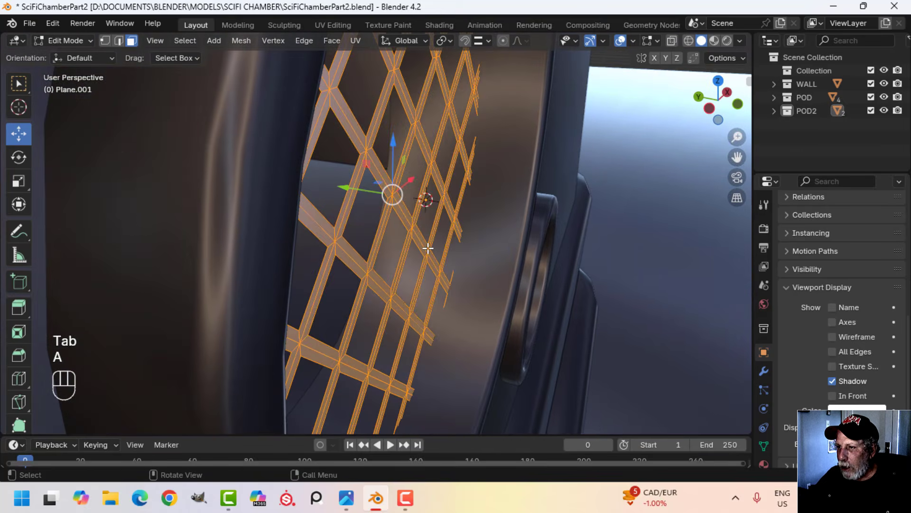
key(e)
click(421, 248)
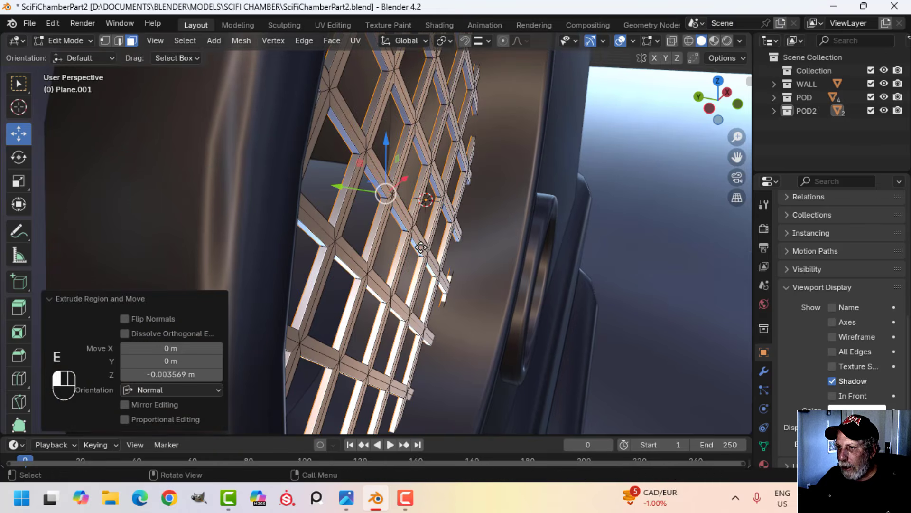
middle_drag(421, 247, 503, 219)
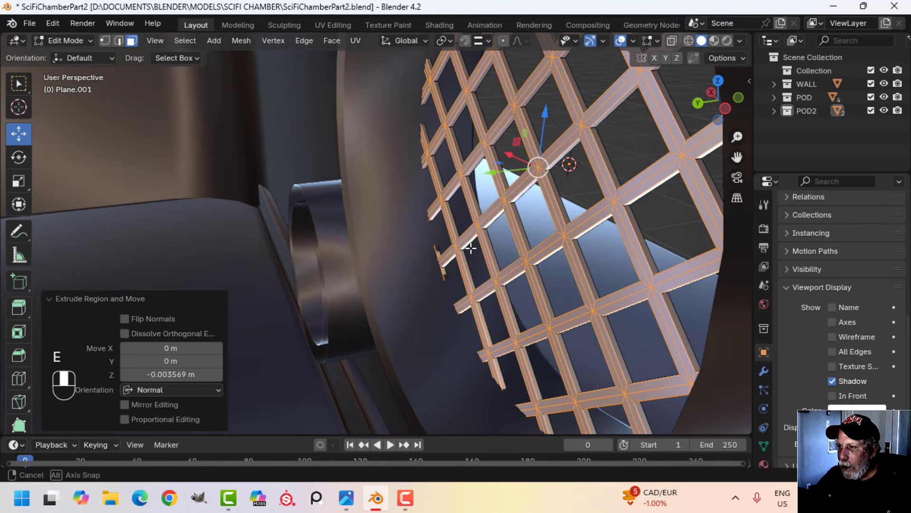
Step: Delete the still-selected extruded faces at the back of the grille, and shade the grille smooth in Object Mode
key(x)
click(537, 200)
key(Tab)
middle_drag(538, 200, 336, 198)
right_click(307, 118)
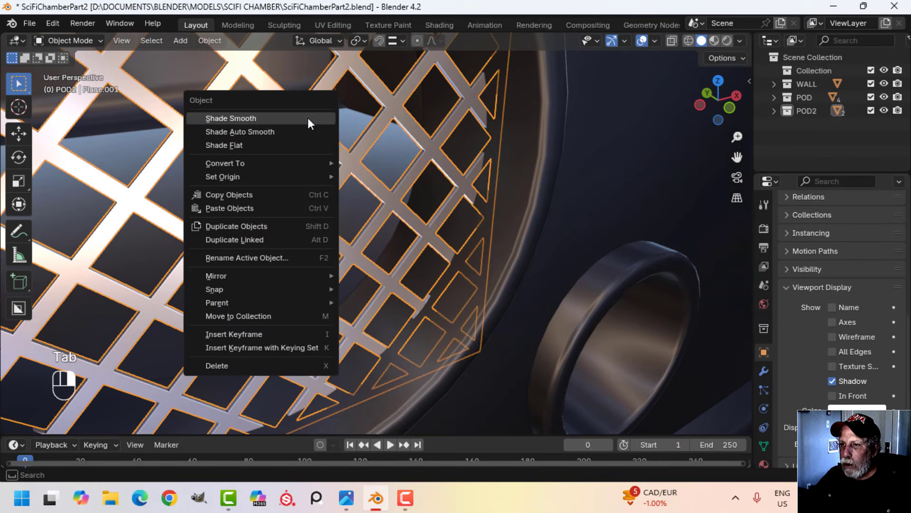
click(307, 119)
middle_drag(317, 127, 385, 195)
key(alt+a)
middle_drag(391, 230, 372, 215)
scroll(375, 224, down, 5)
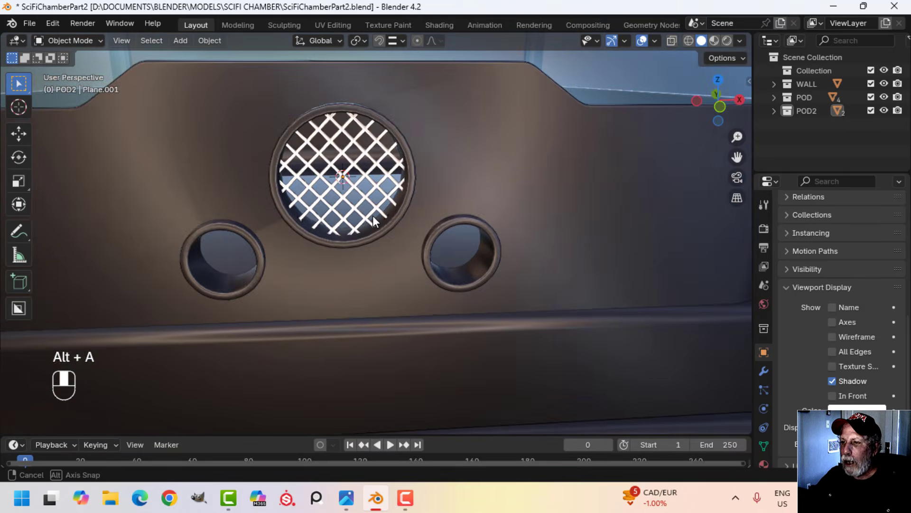
scroll(364, 233, down, 3)
Step: Move the whole thickened grille mesh about 0.005 m further along Y into the large ring
click(392, 203)
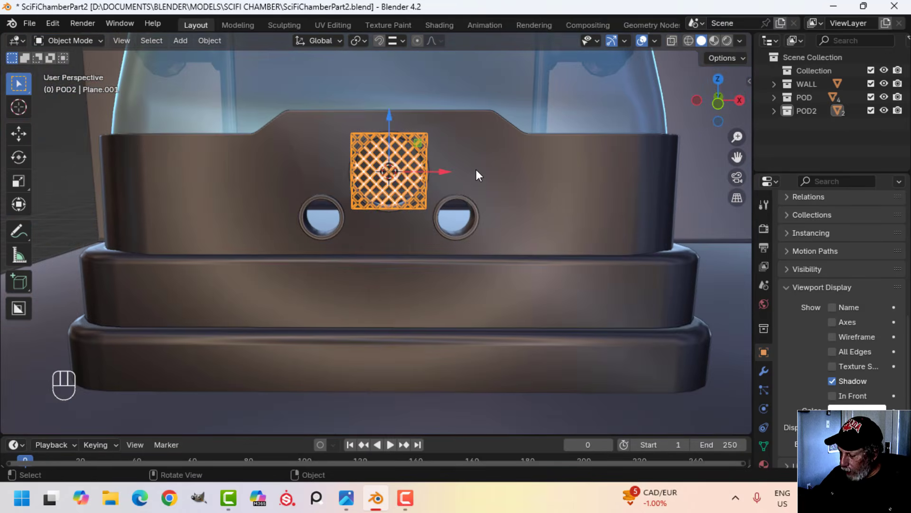
key(KP_1)
key(Tab)
key(a)
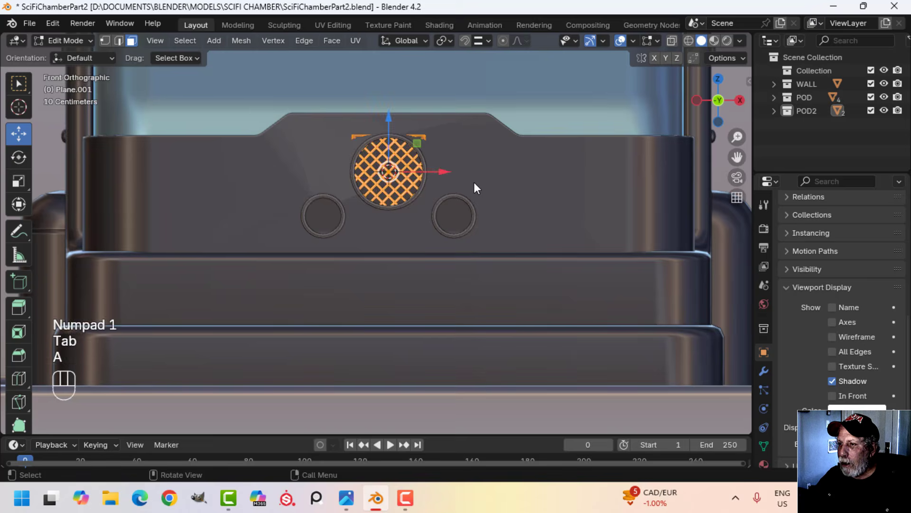
mouse_move(475, 184)
middle_down()
mouse_move(433, 175)
mouse_move(472, 195)
middle_up()
scroll(442, 196, up, 2)
shift+middle_drag(409, 197, 404, 225)
middle_drag(400, 221, 429, 228)
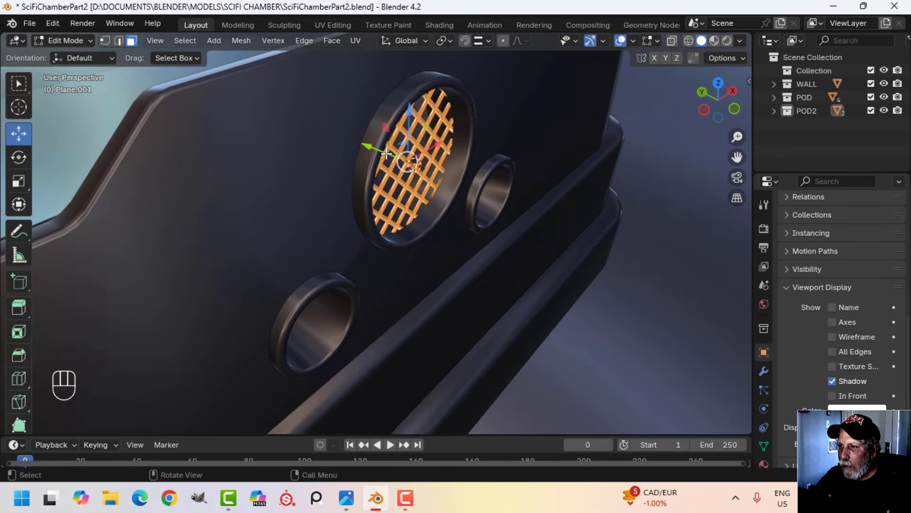
drag(387, 153, 372, 141)
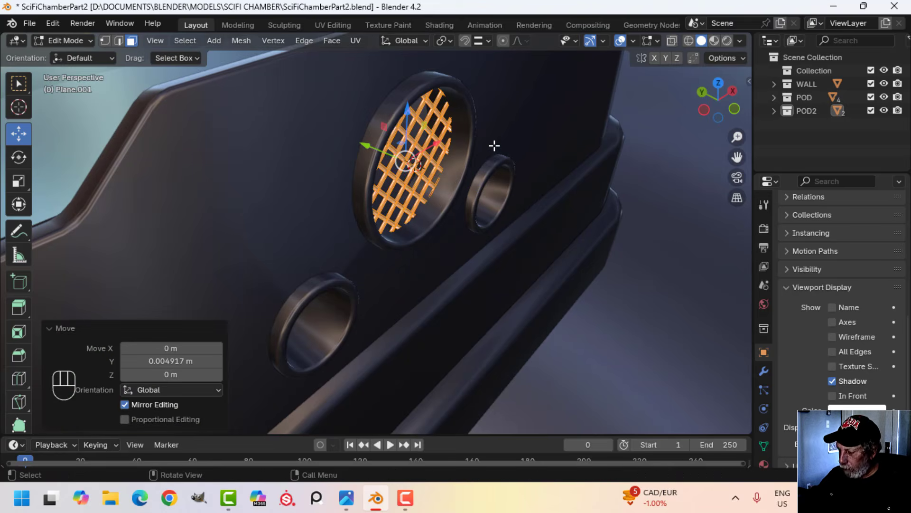
Step: Duplicate the grille mesh into the left small ring in front view and scale the copy to about 0.642
key(KP_1)
scroll(492, 144, down, 4)
key(shift+d)
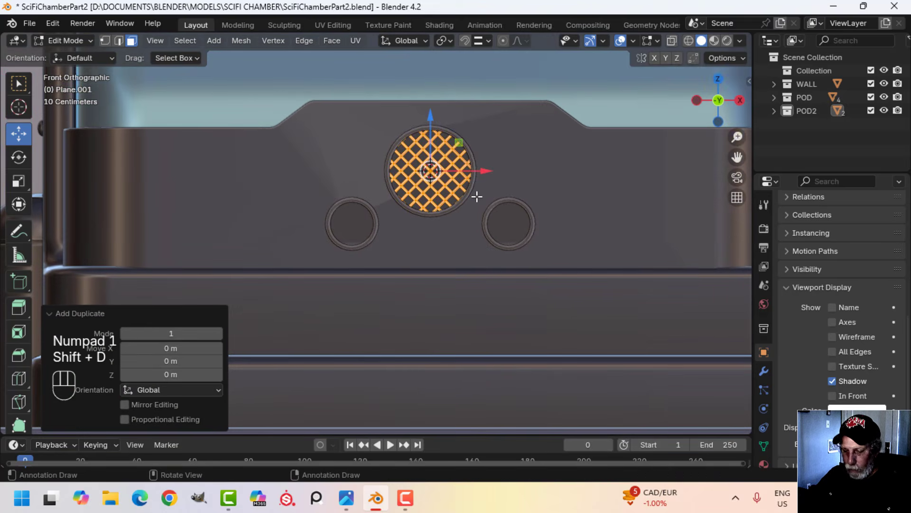
key(g)
click(395, 243)
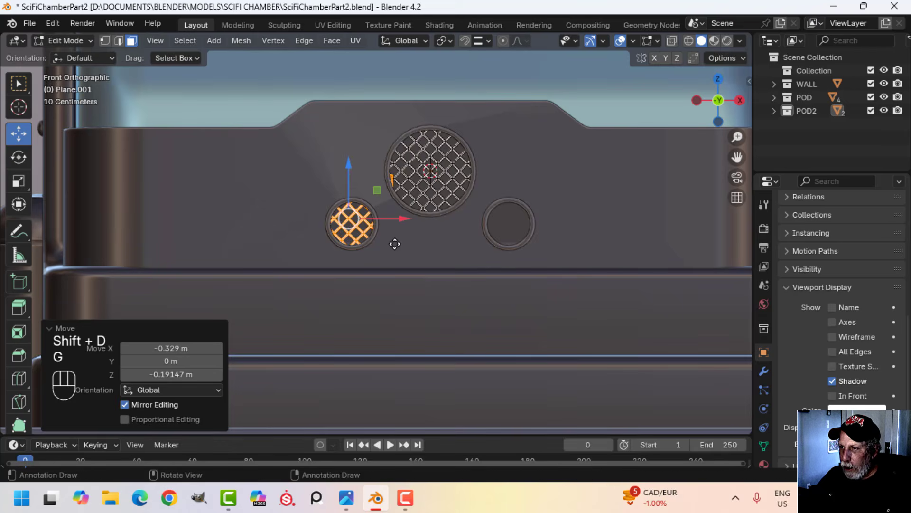
scroll(395, 243, up, 2)
key(s)
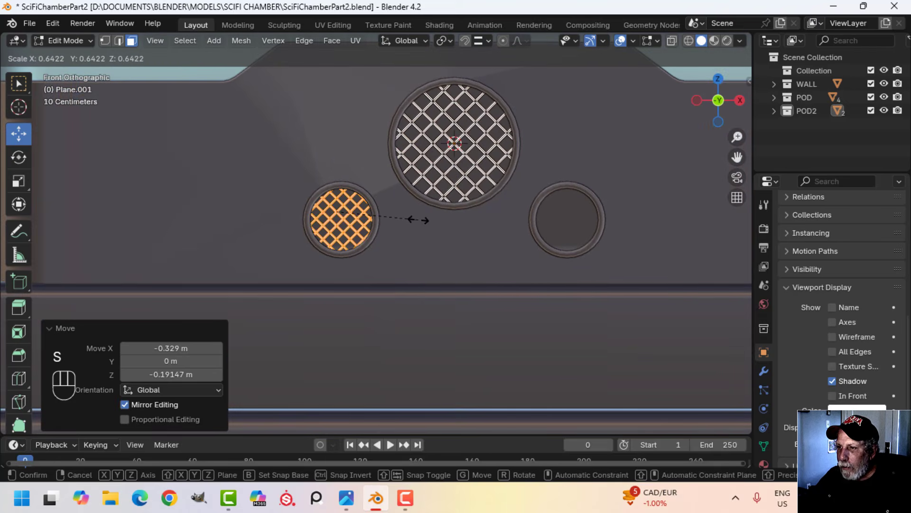
click(418, 220)
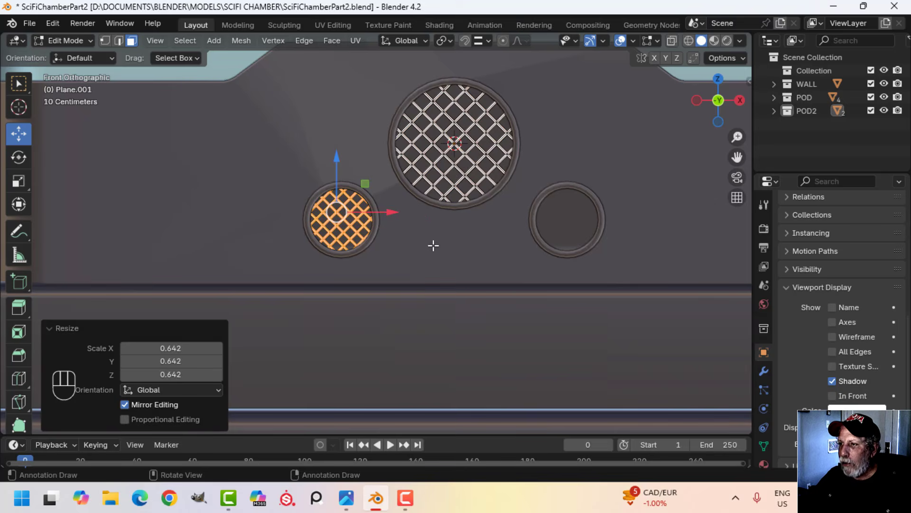
Step: Duplicate the small grille and move the copy about 0.636 m along X into the right small ring
scroll(433, 246, down, 1)
shift+middle_drag(465, 236, 382, 223)
key(shift+d)
right_click(383, 223)
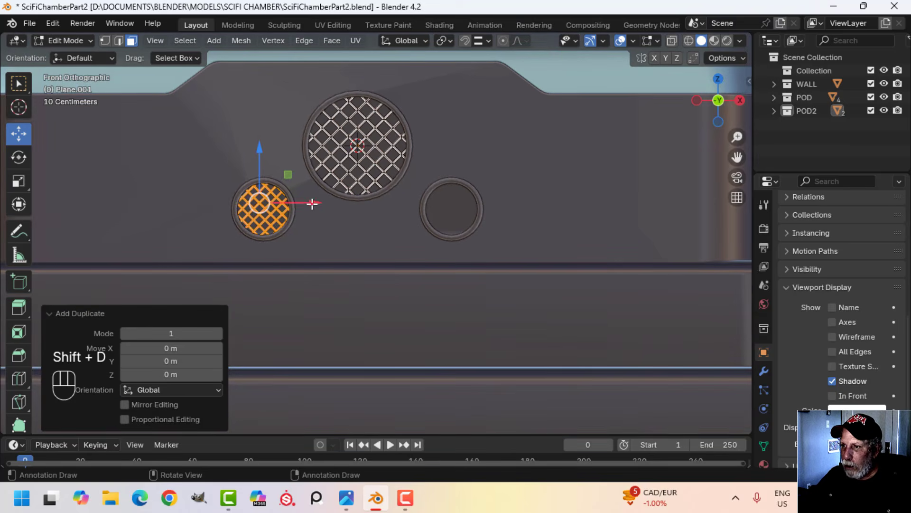
drag(313, 203, 509, 222)
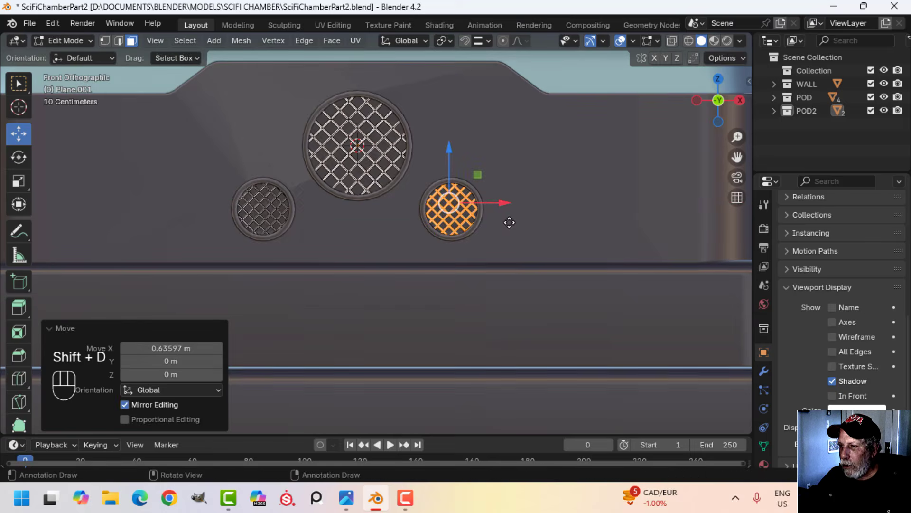
Step: Join the grille object into the pod's front panel body in Object Mode, and save the file
key(Tab)
scroll(512, 220, down, 3)
key(alt+a)
middle_drag(512, 219, 463, 176)
click(348, 185)
shift+click(462, 175)
key(ctrl+j)
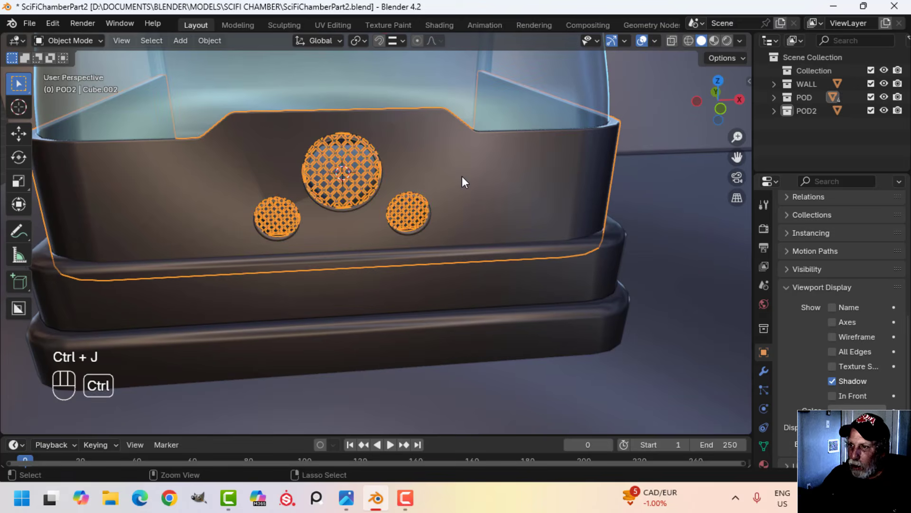
key(alt+a)
scroll(452, 199, down, 2)
middle_drag(393, 193, 457, 207)
key(ctrl+s)
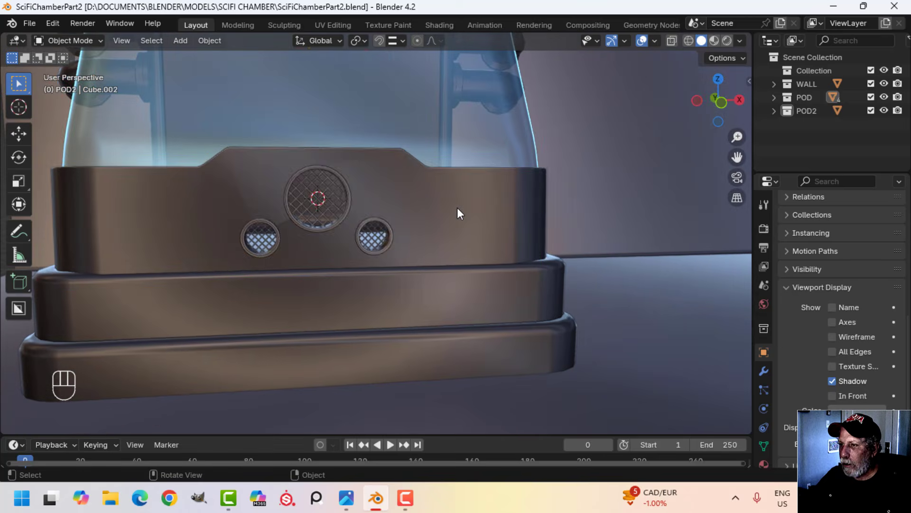
Step: Isolate the joined pod body in local view and open its mesh for editing with nothing selected
click(457, 207)
scroll(338, 246, up, 4)
shift+middle_drag(334, 246, 362, 218)
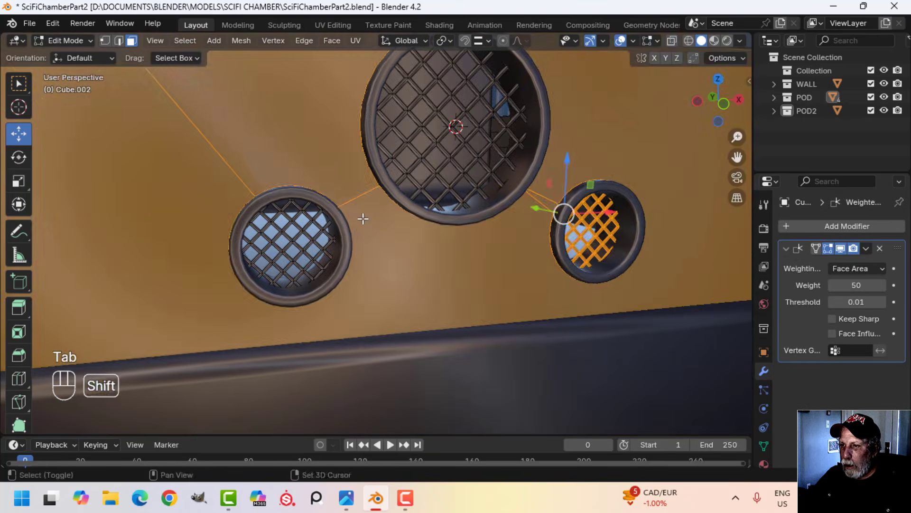
key(alt+a)
shift+middle_drag(340, 262, 352, 234)
middle_drag(352, 234, 378, 236)
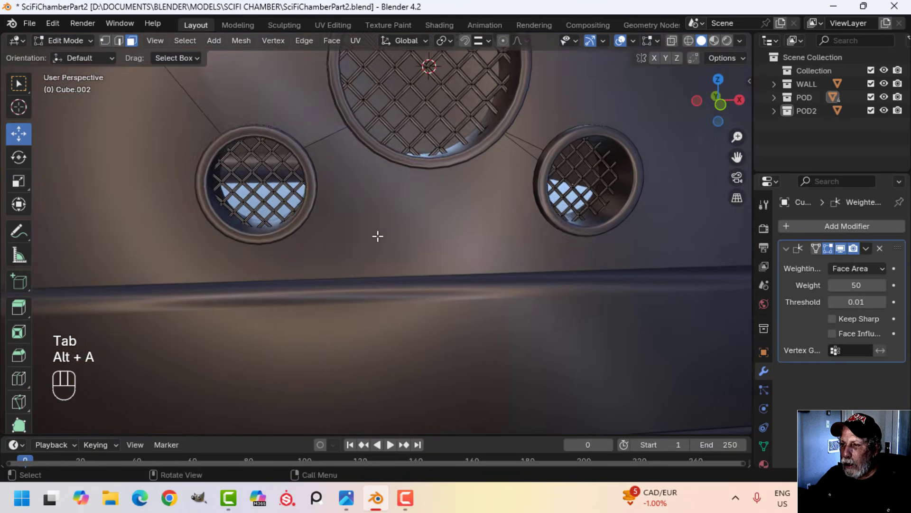
key(Tab)
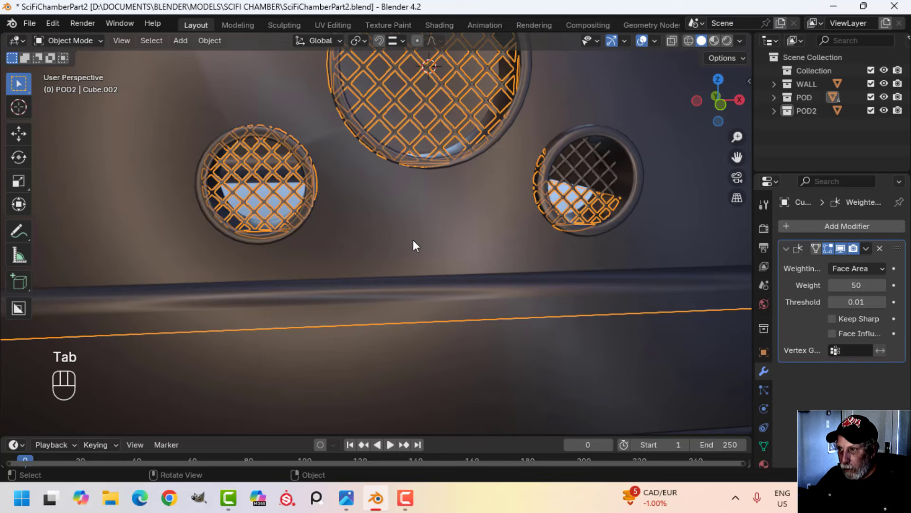
key(KP_Divide)
key(alt+a)
scroll(357, 258, up, 3)
shift+middle_drag(357, 258, 388, 208)
middle_drag(387, 208, 385, 198)
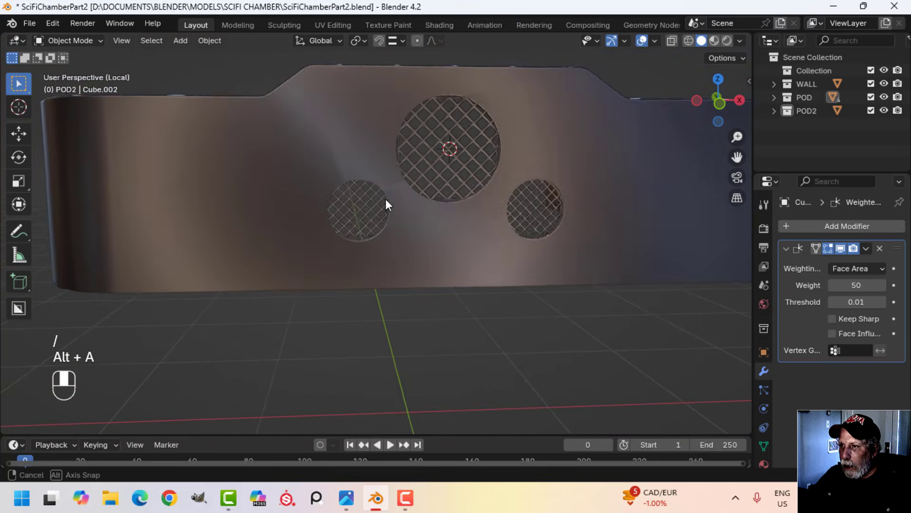
key(Tab)
shift+middle_drag(355, 163, 364, 142)
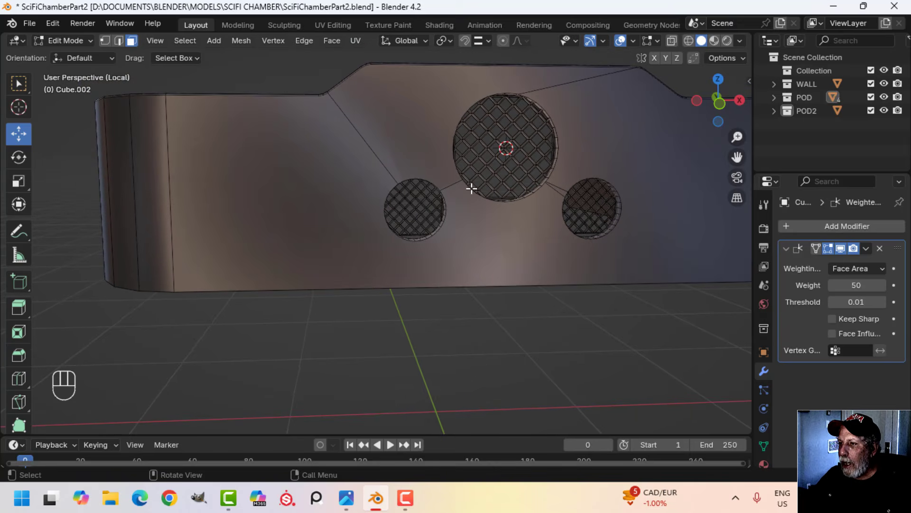
Step: Knife-cut a straight vertical edge from the left small hole's lowest vertex to the panel's bottom edge, using angle constraint
shift+middle_drag(540, 220, 440, 183)
key(1)
scroll(417, 271, up, 4)
middle_drag(440, 183, 430, 238)
scroll(440, 222, down, 2)
scroll(425, 264, down, 2)
middle_drag(430, 238, 436, 241)
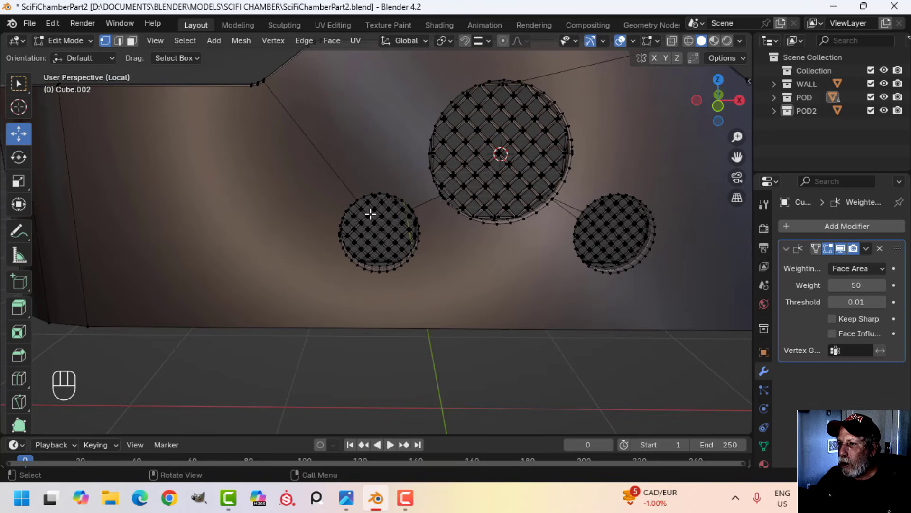
shift+middle_drag(427, 218, 423, 204)
scroll(432, 240, up, 2)
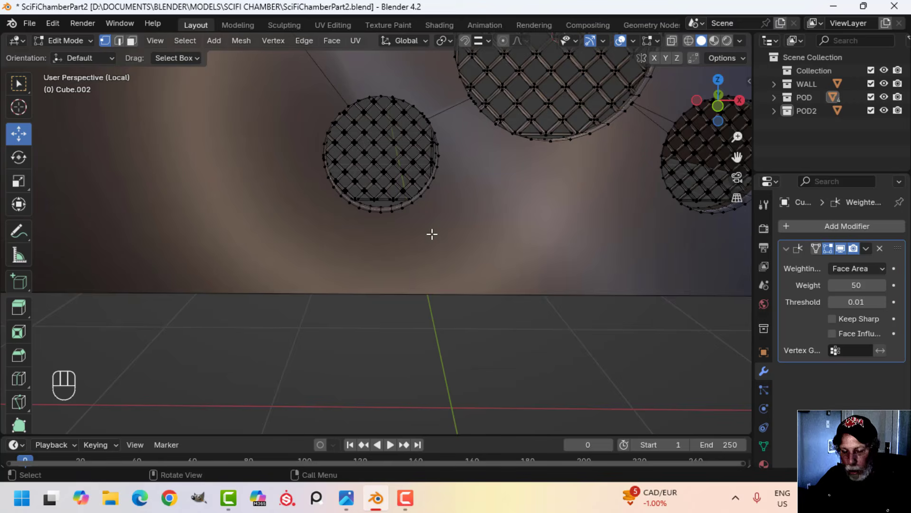
shift+middle_drag(411, 240, 407, 242)
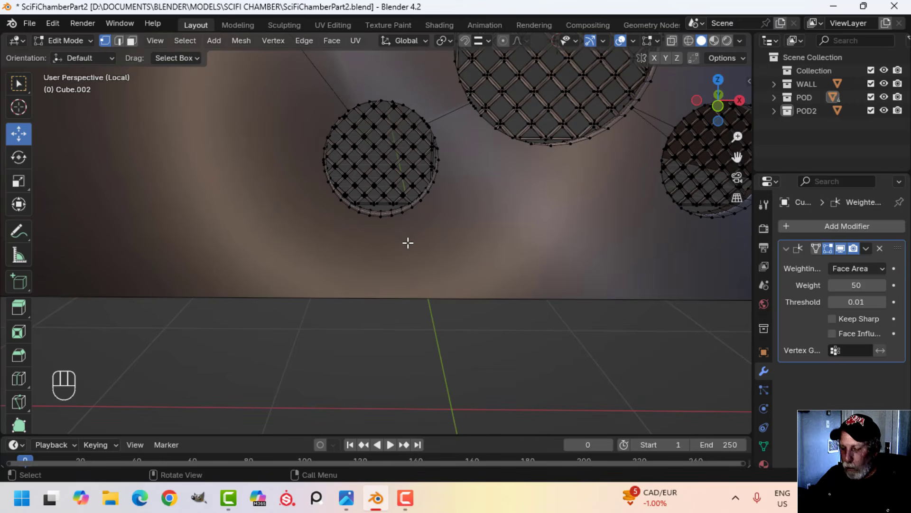
key(k)
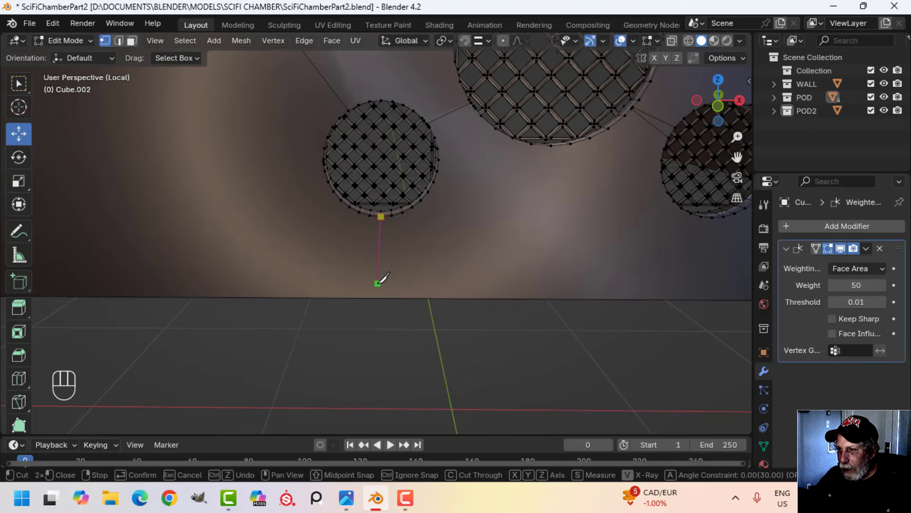
key(a)
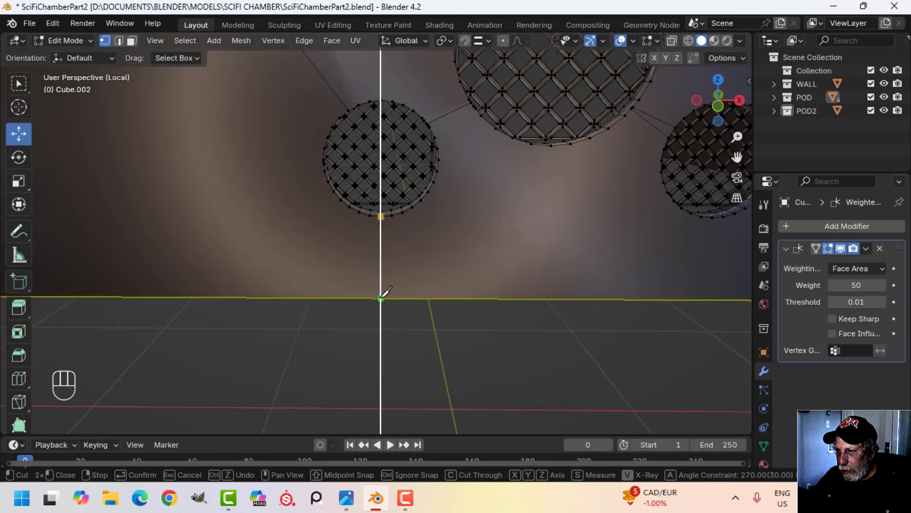
click(380, 298)
key(space)
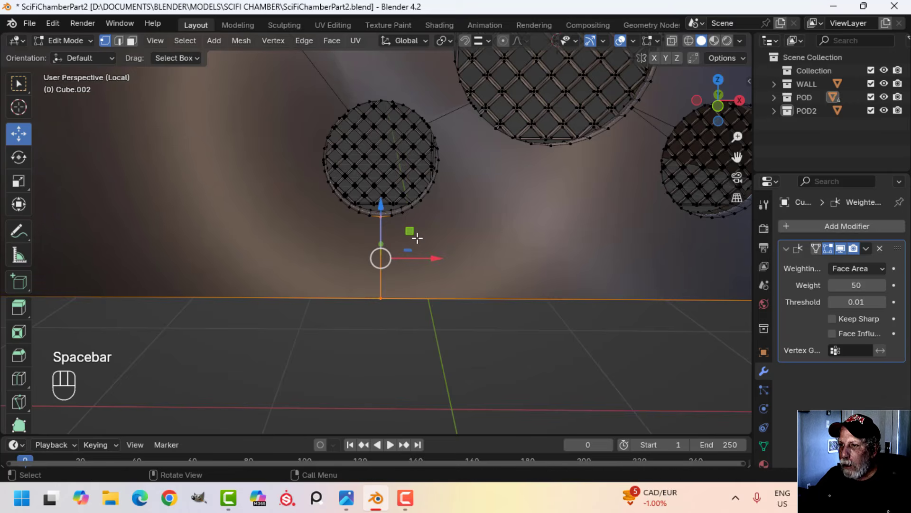
key(alt+a)
Step: Dissolve the diagonal edge running from the panel's upper-left notch corner to the left small hole
scroll(417, 257, up, 5)
scroll(390, 263, down, 8)
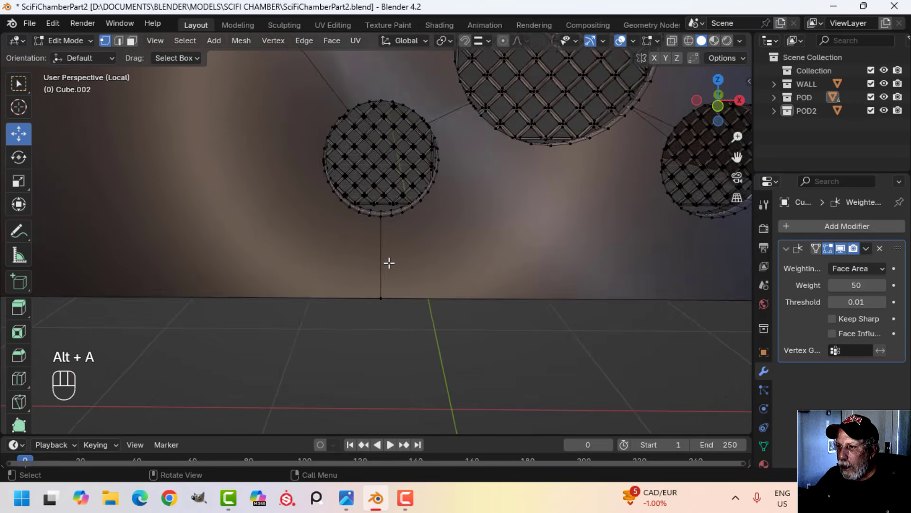
shift+middle_drag(392, 169, 405, 266)
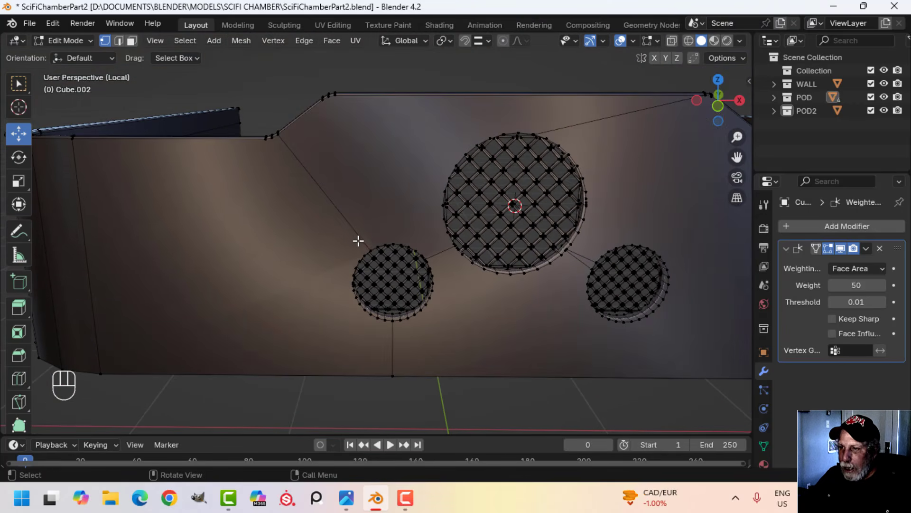
key(2)
click(339, 208)
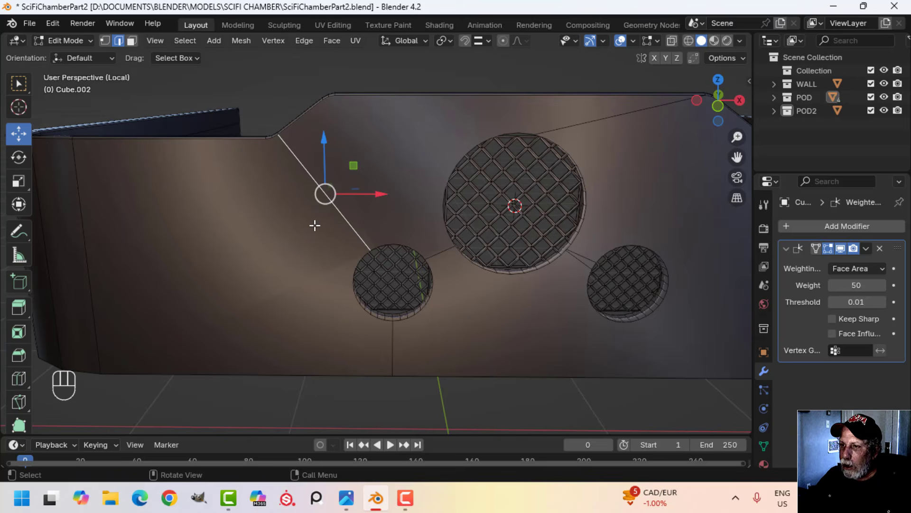
key(x)
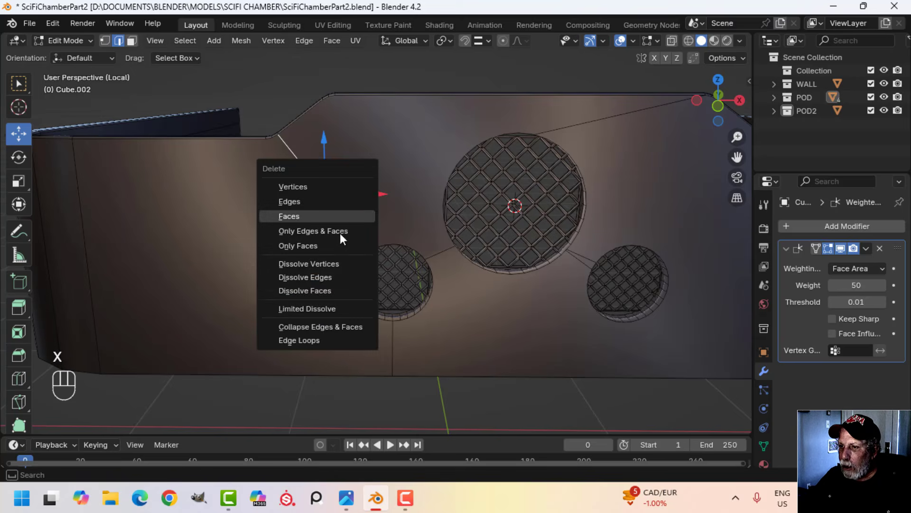
click(323, 277)
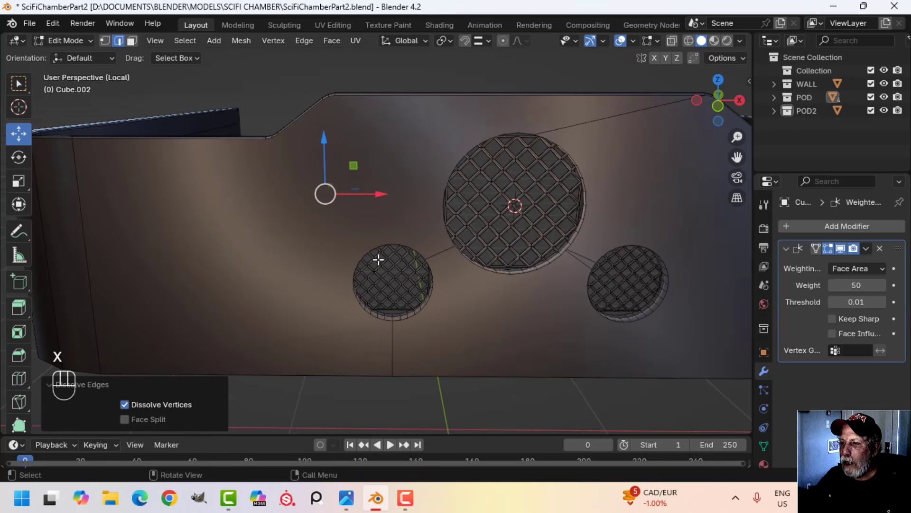
Step: Knife-cut a straight vertical edge from the large hole's lowest vertex to the panel's bottom edge, using angle constraint
key(alt+a)
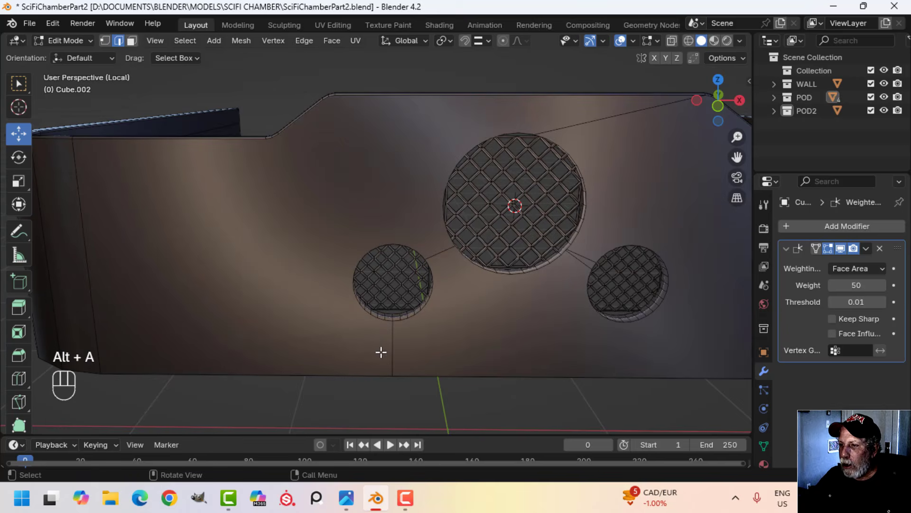
shift+middle_drag(388, 356, 449, 200)
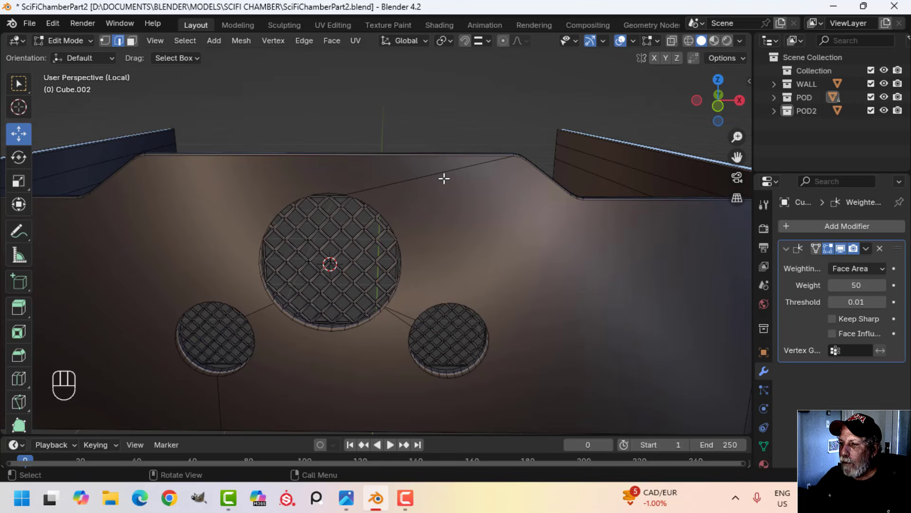
shift+middle_drag(480, 260, 515, 199)
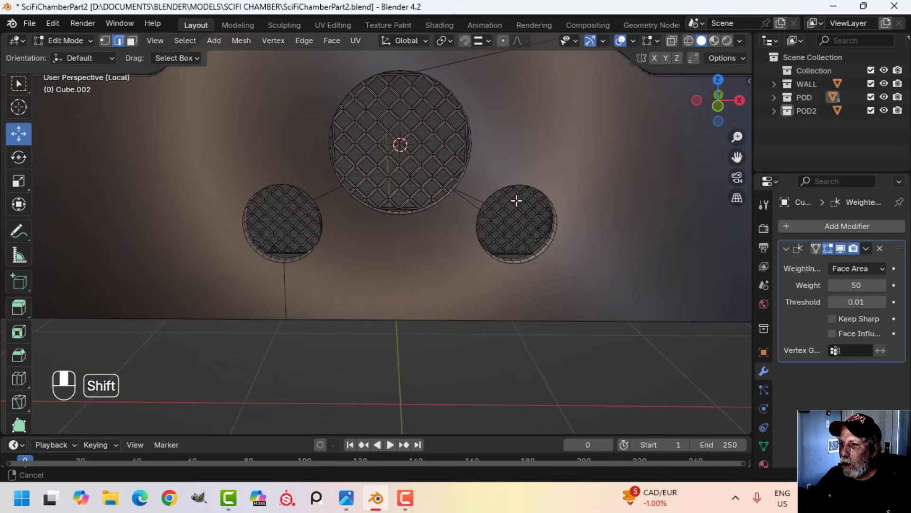
scroll(400, 240, up, 2)
scroll(401, 228, down, 2)
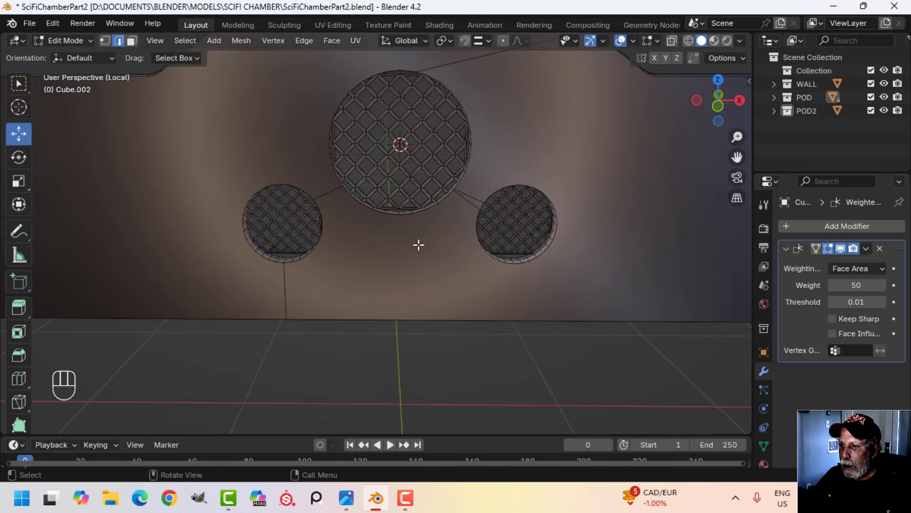
key(1)
scroll(415, 244, up, 2)
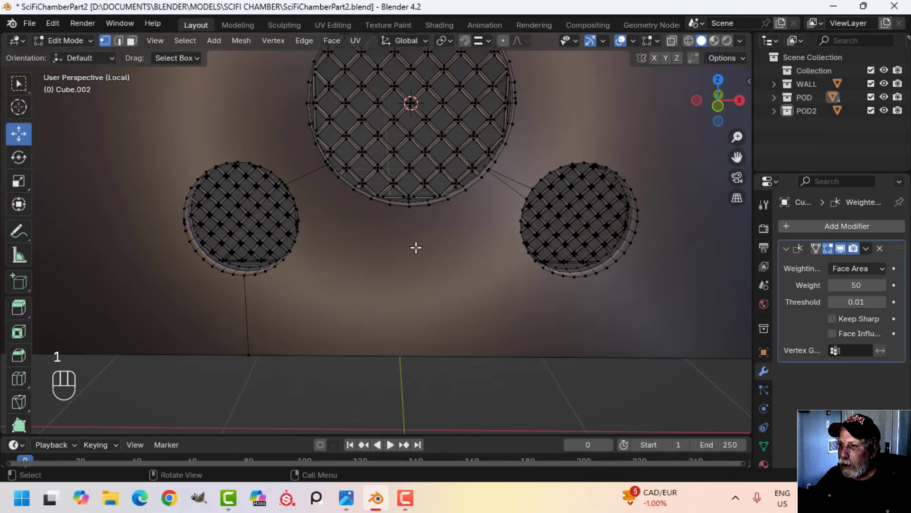
key(k)
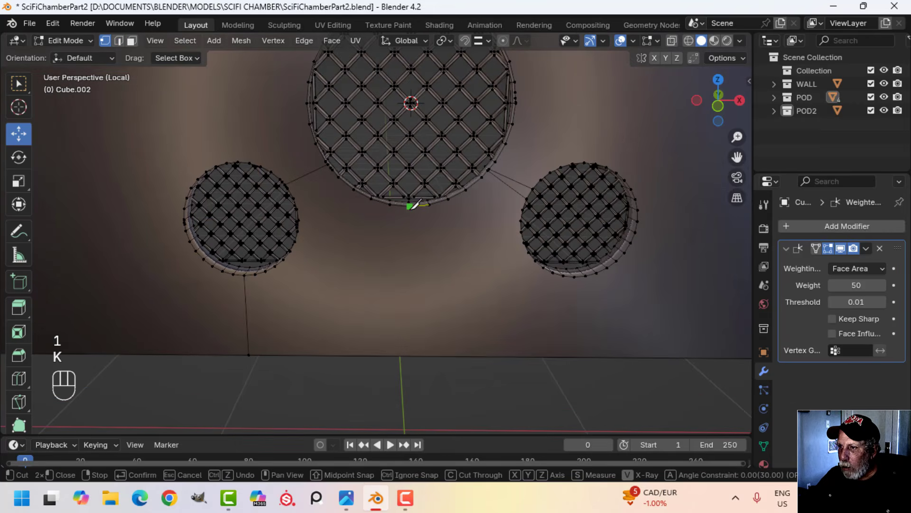
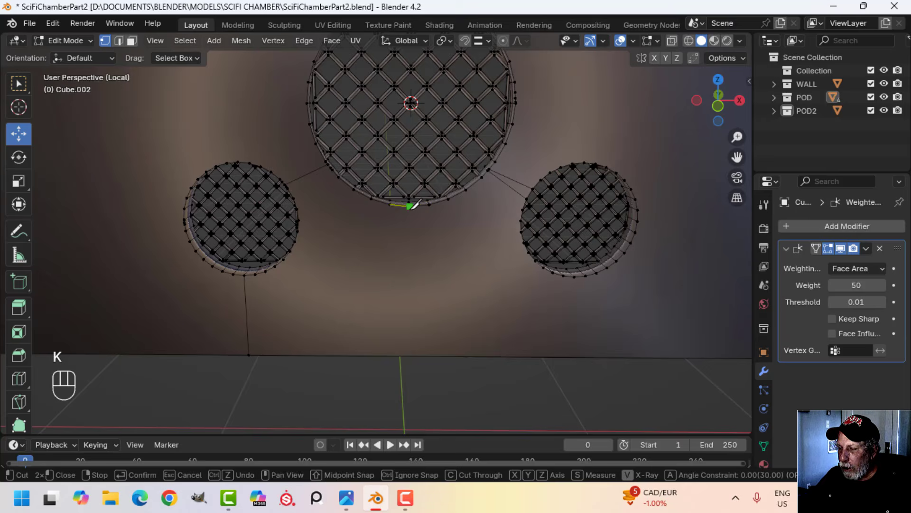
key(a)
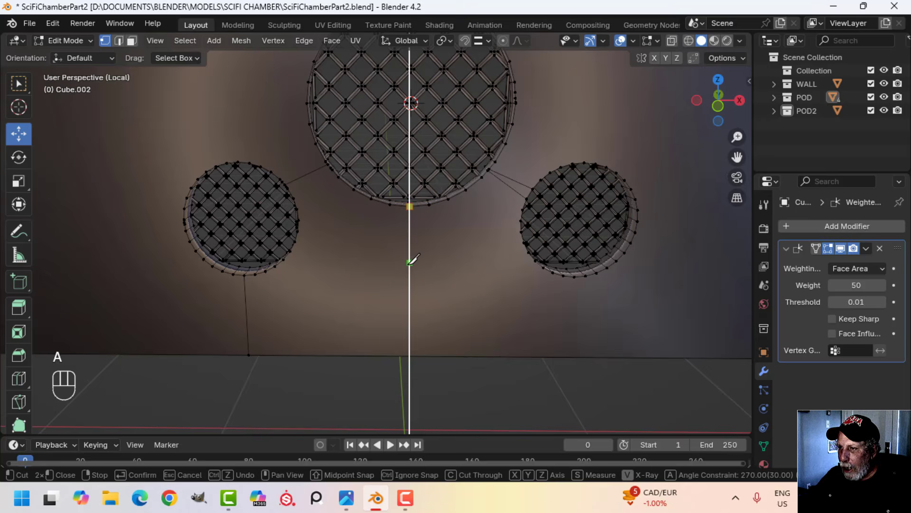
click(409, 355)
key(space)
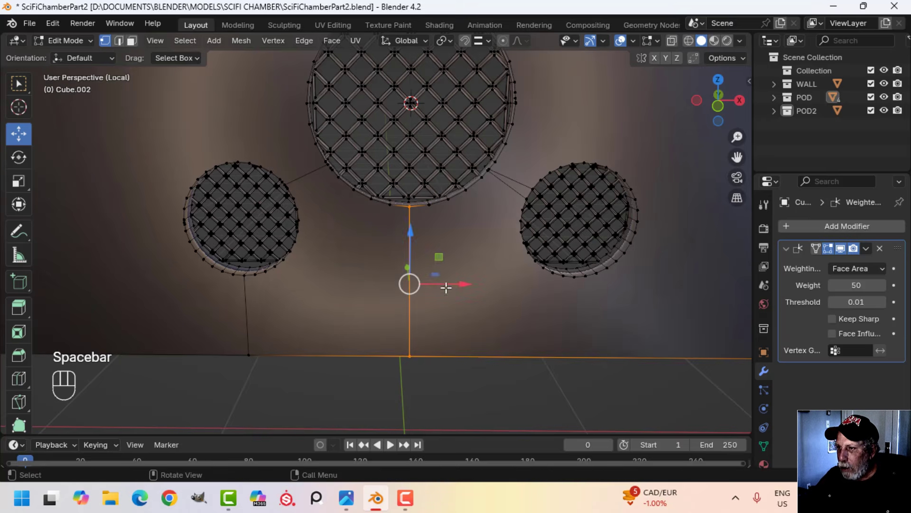
key(alt+a)
shift+middle_drag(459, 272, 457, 282)
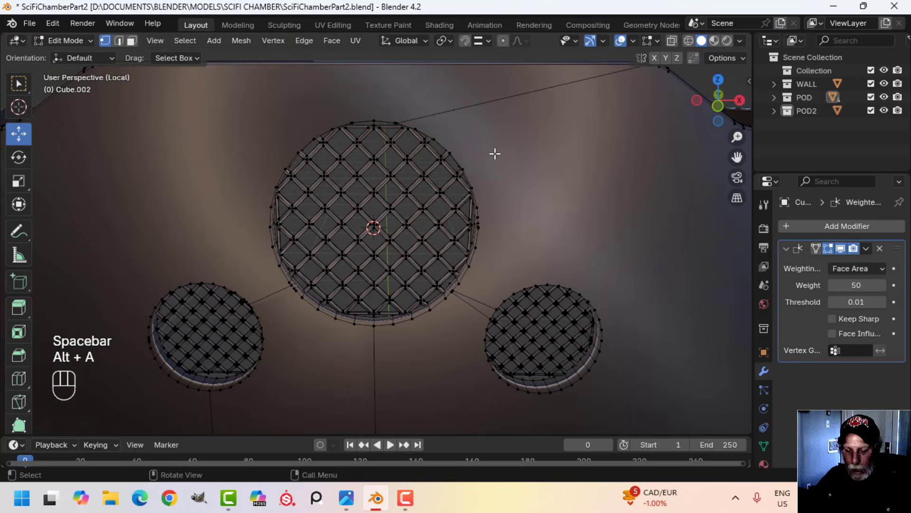
Step: Dissolve the diagonal edge running from the panel's upper-right notch corner to the large hole
key(2)
click(487, 105)
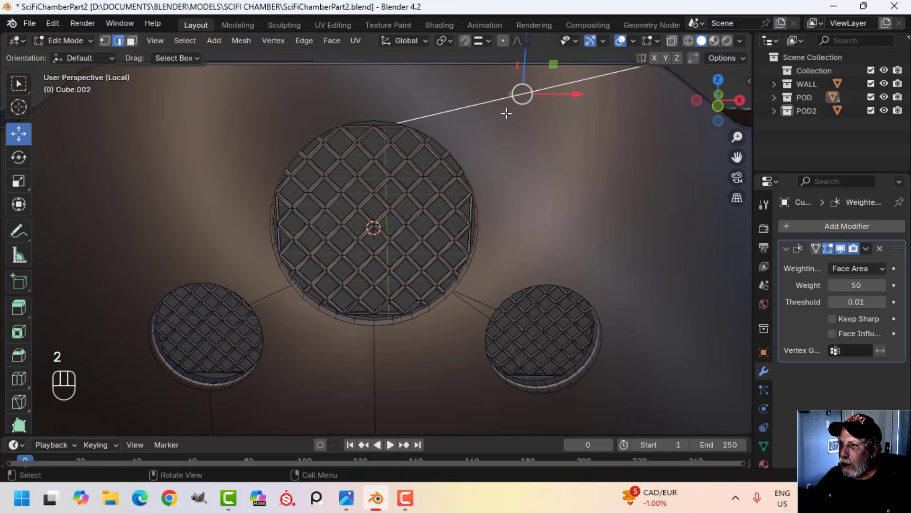
key(x)
click(488, 138)
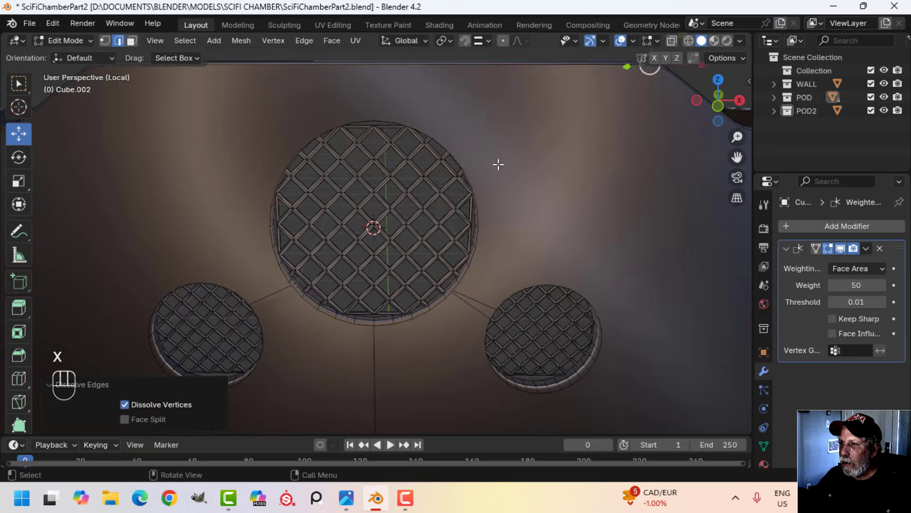
Step: Examine the whole pod front panel and its three grilles from several angles in Edit Mode and Object Mode
scroll(498, 164, down, 5)
key(Tab)
key(alt+a)
middle_drag(520, 211, 326, 139)
key(Tab)
scroll(353, 190, up, 3)
shift+middle_drag(352, 196, 471, 265)
key(alt+a)
scroll(316, 189, down, 2)
key(Tab)
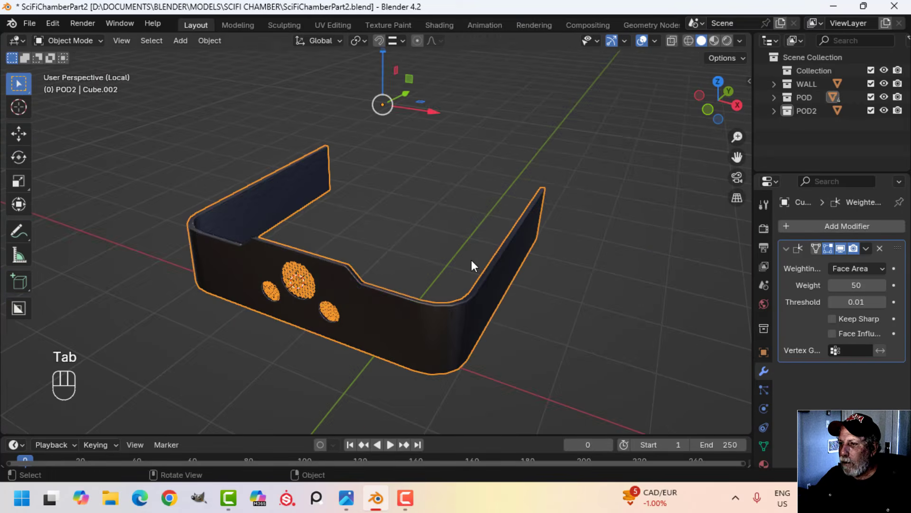
key(alt+a)
middle_drag(342, 268, 416, 254)
Step: Leave local view, hide the part covering the chamber's front, and open the chamber body's mesh for editing with nothing selected
key(slash)
shift+click(355, 187)
key(h)
middle_drag(415, 254, 373, 284)
click(385, 217)
key(Tab)
scroll(425, 214, up, 4)
middle_drag(372, 285, 378, 262)
key(alt+a)
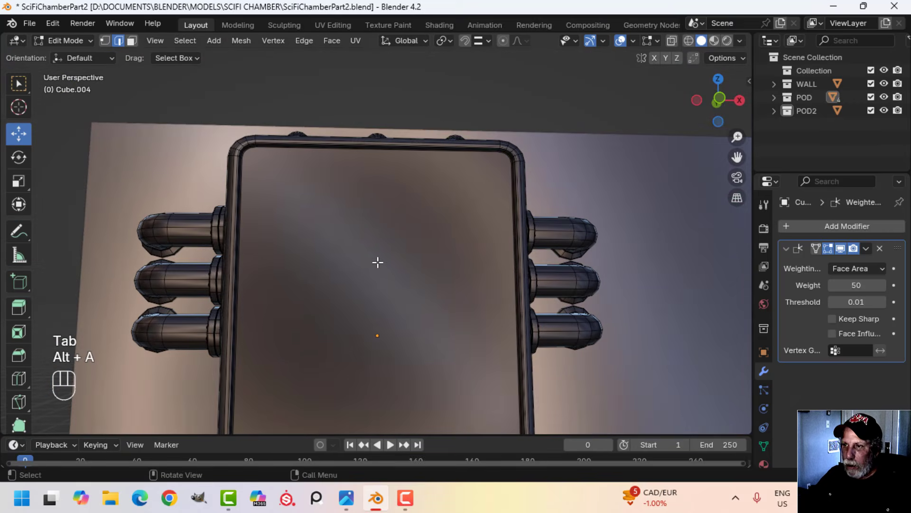
Step: Duplicate the upper inner edge of the chamber's front frame, move it down about 0.24 m and scale it by 1.145
middle_drag(355, 187, 385, 223)
key(shift+d)
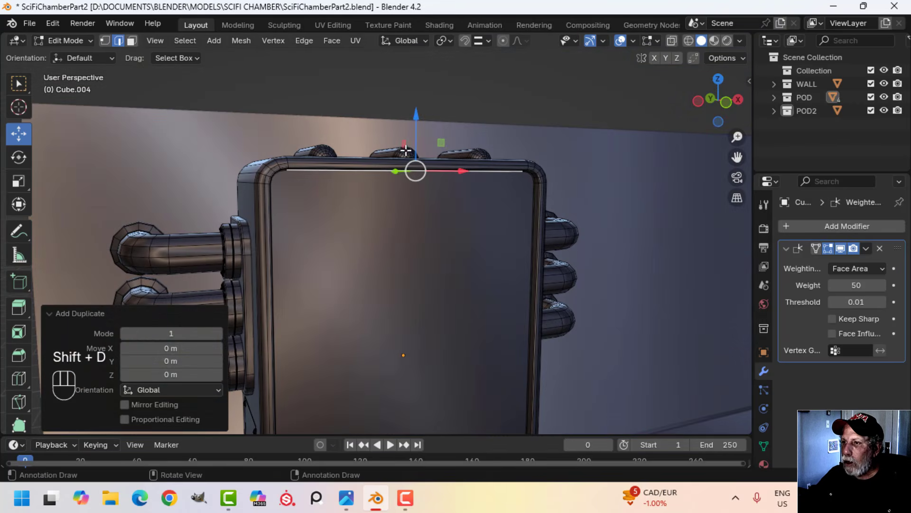
drag(414, 118, 428, 200)
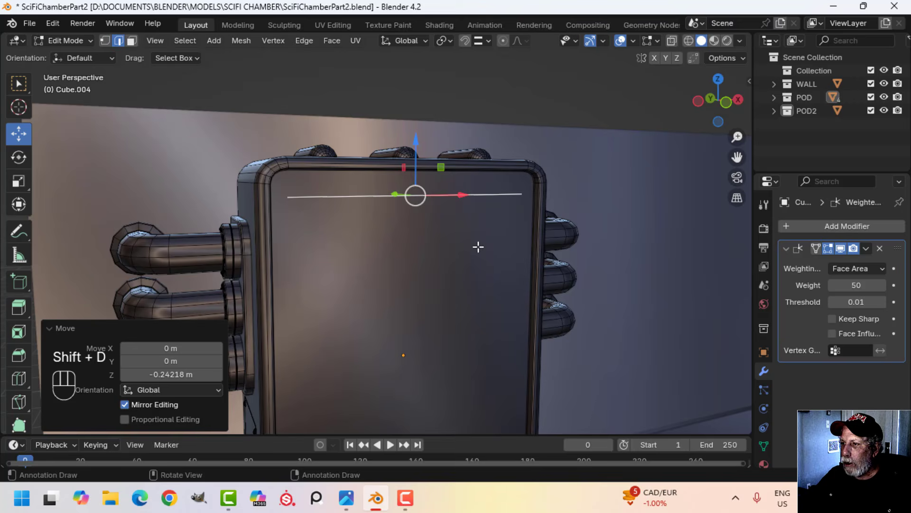
key(s)
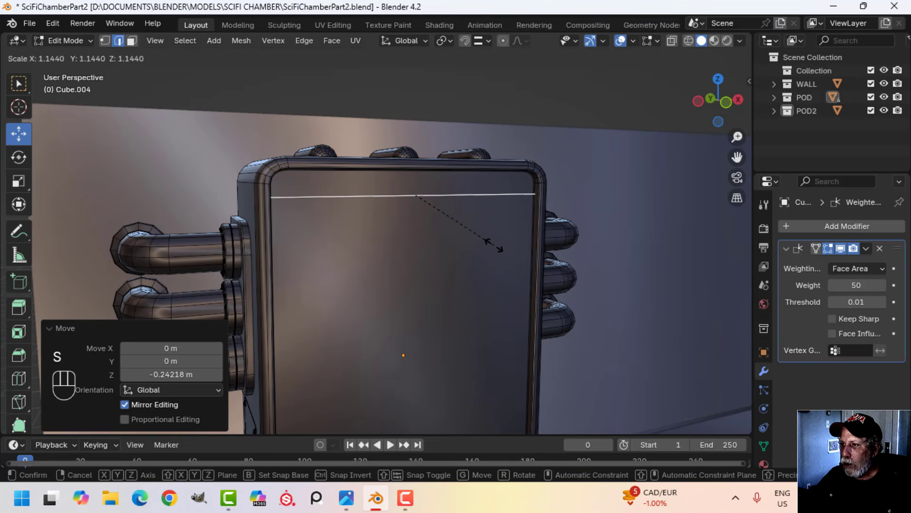
click(495, 243)
Step: Separate the duplicated edge into its own object and return to Object Mode
key(p)
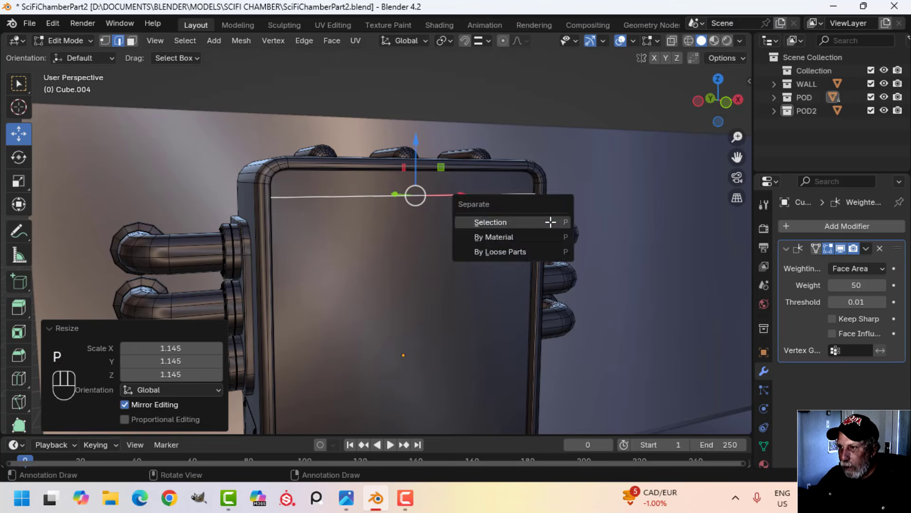
click(549, 222)
key(Tab)
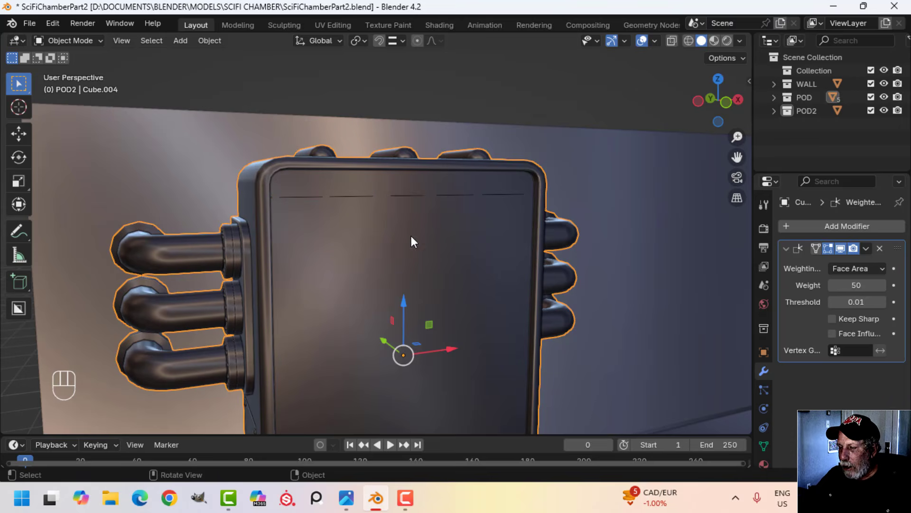
Step: Hide the chamber body and move the separated edge forward along Y, out from the chamber's front
middle_drag(369, 218, 375, 197)
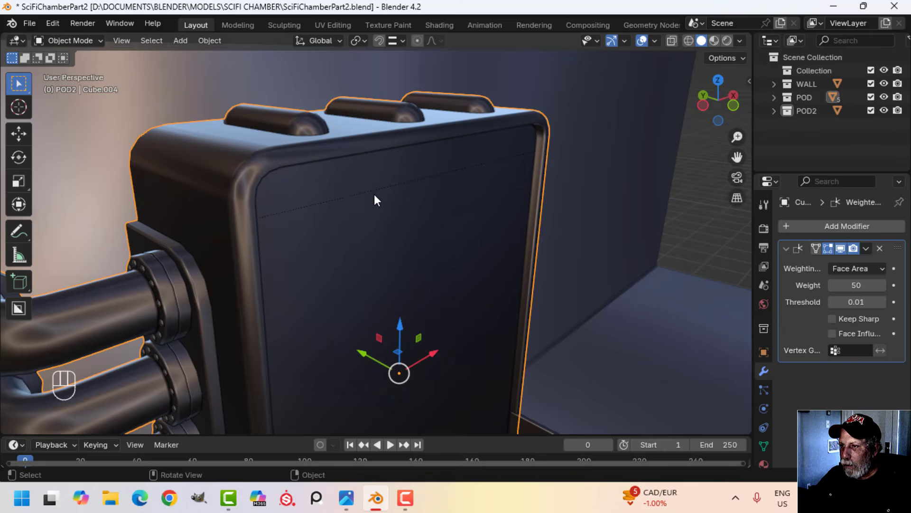
key(h)
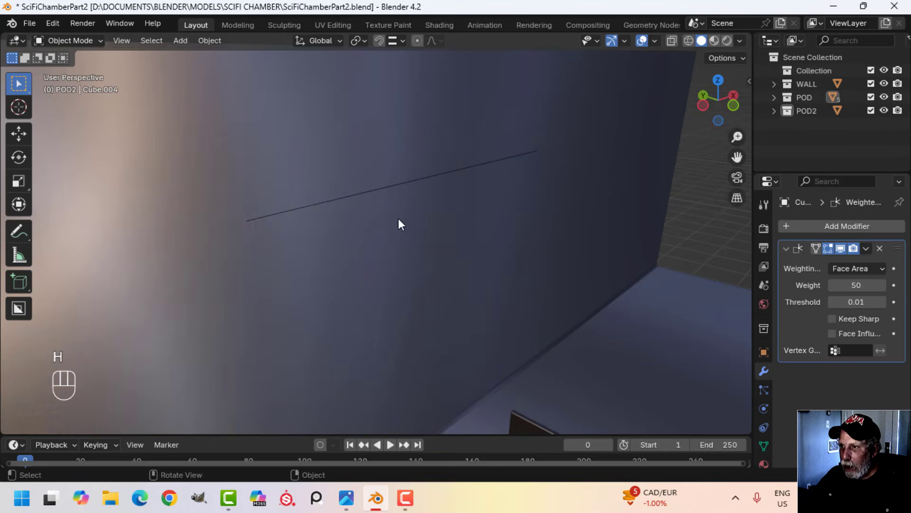
key(Tab)
key(a)
middle_drag(437, 236, 414, 259)
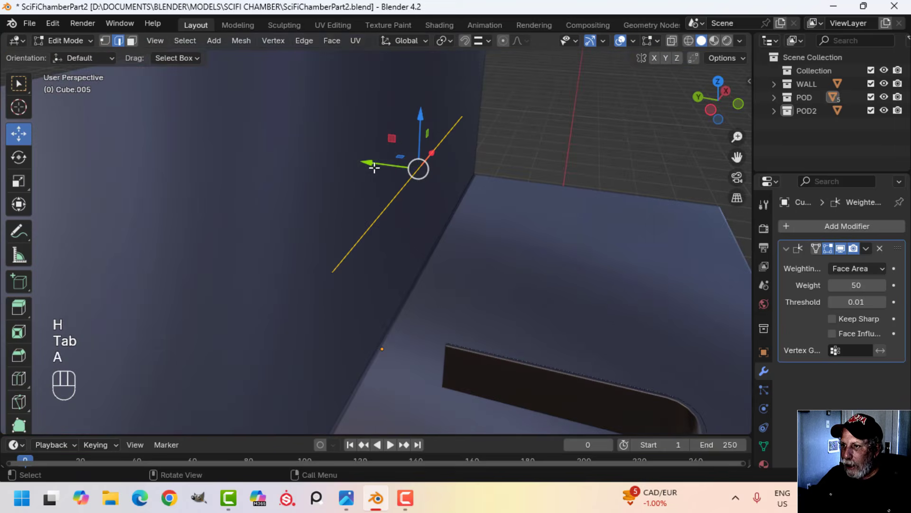
drag(374, 168, 423, 179)
key(Tab)
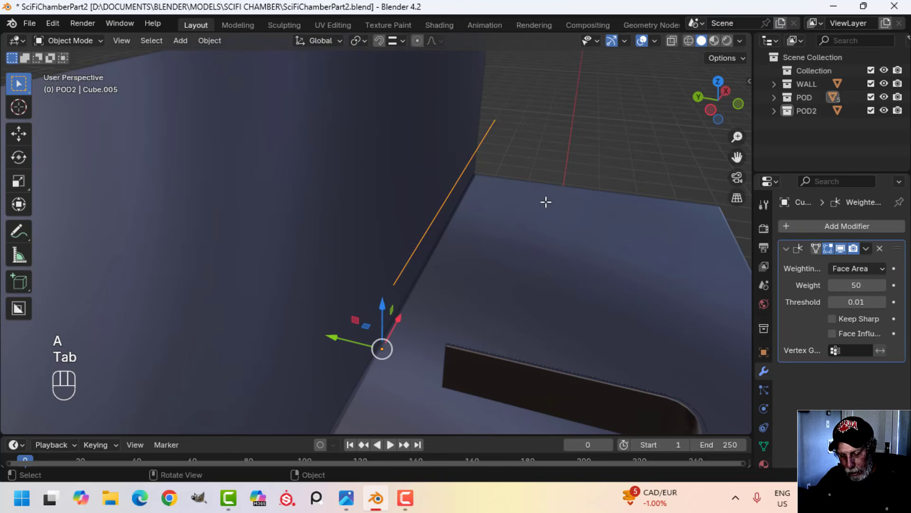
Step: Unhide all objects, hide the chamber's front cover again and select the separated edge object
key(alt+h)
key(alt+a)
middle_drag(502, 218, 407, 209)
key(h)
click(455, 230)
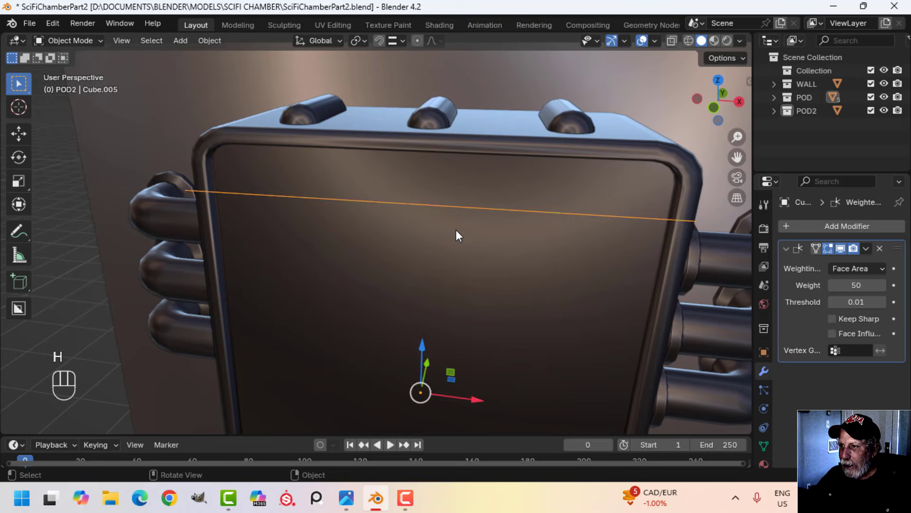
Step: In front view, raise the whole edge about 0.27 m to the frame's upper inner border and scale it to the opening's width
key(Tab)
key(a)
key(KP_1)
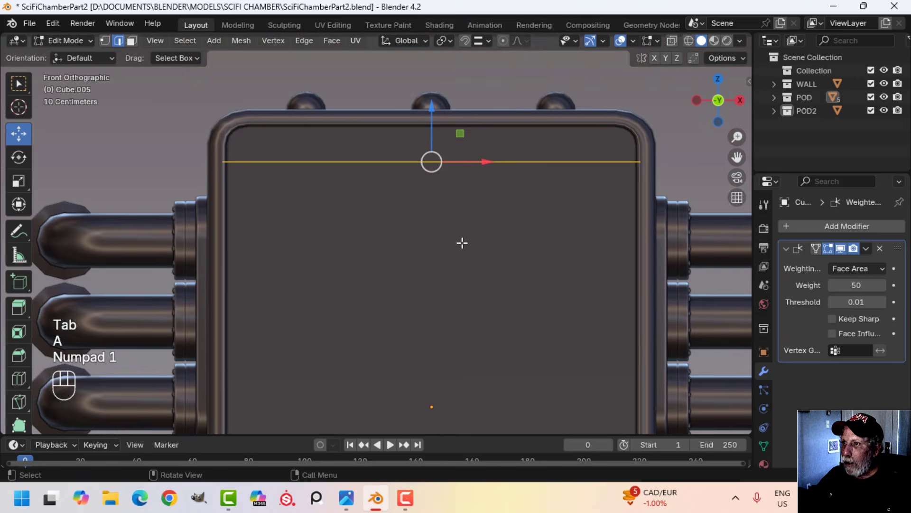
drag(433, 112, 441, 74)
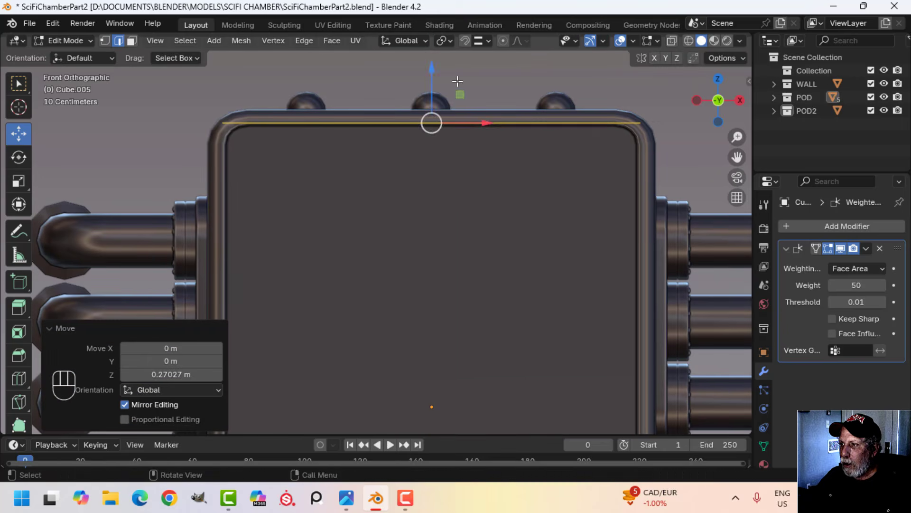
key(s)
click(434, 175)
Step: Extrude the edge straight down about 0.44 m along Z to form a flat strip
key(e)
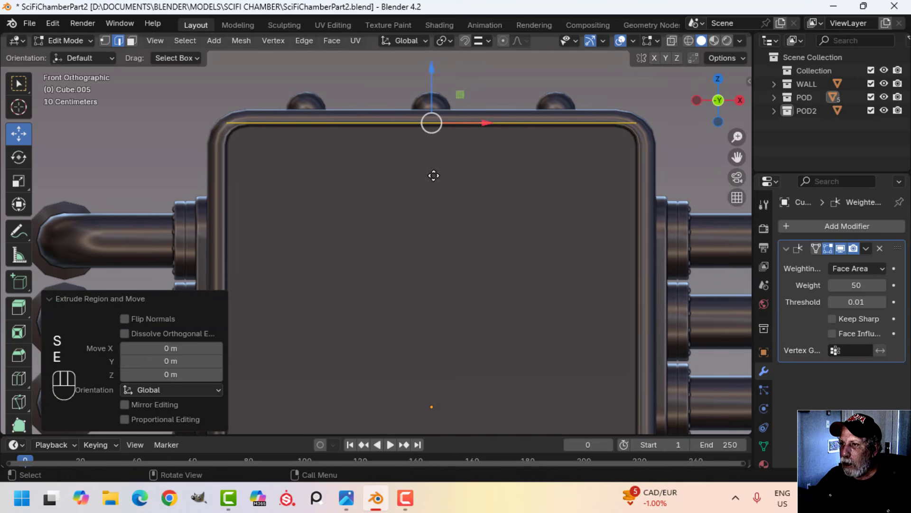
key(e)
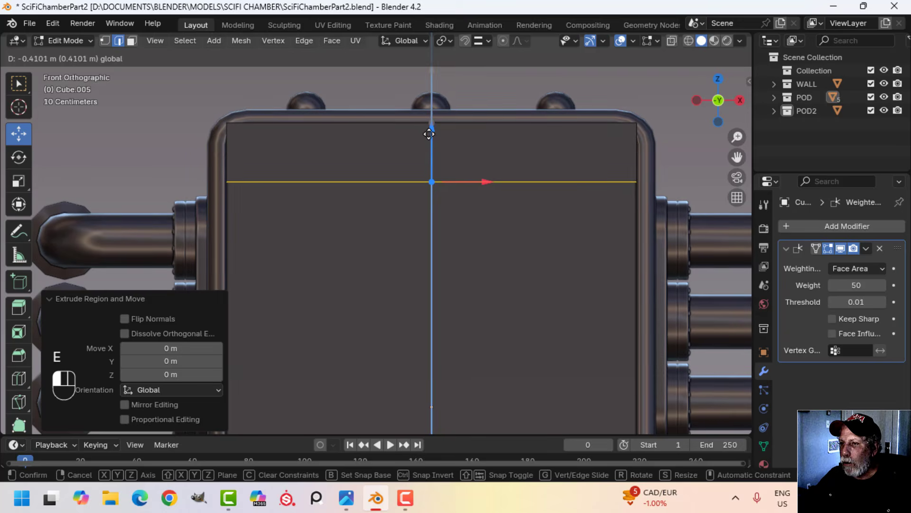
click(428, 138)
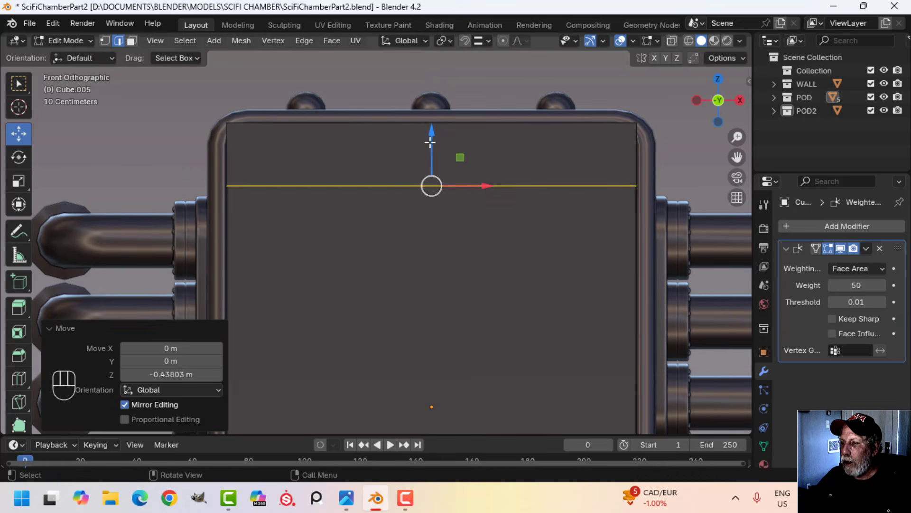
Step: Add three evenly spaced horizontal loop cuts across the strip and clear the selection
middle_drag(407, 216, 489, 250)
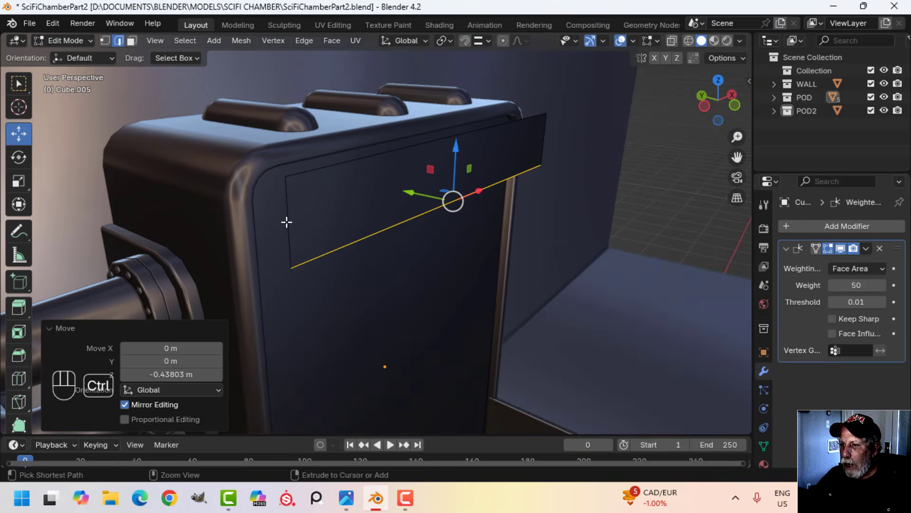
key(ctrl+r)
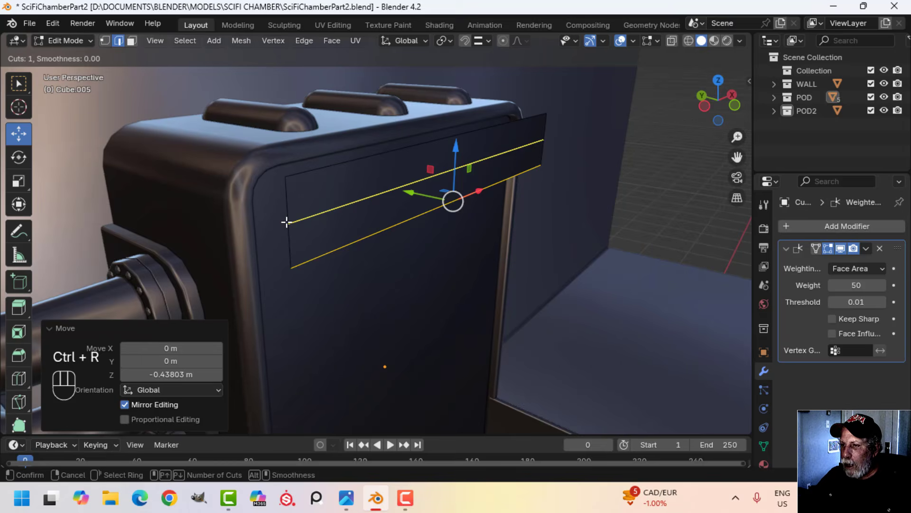
scroll(286, 222, up, 2)
click(286, 223)
right_click(407, 260)
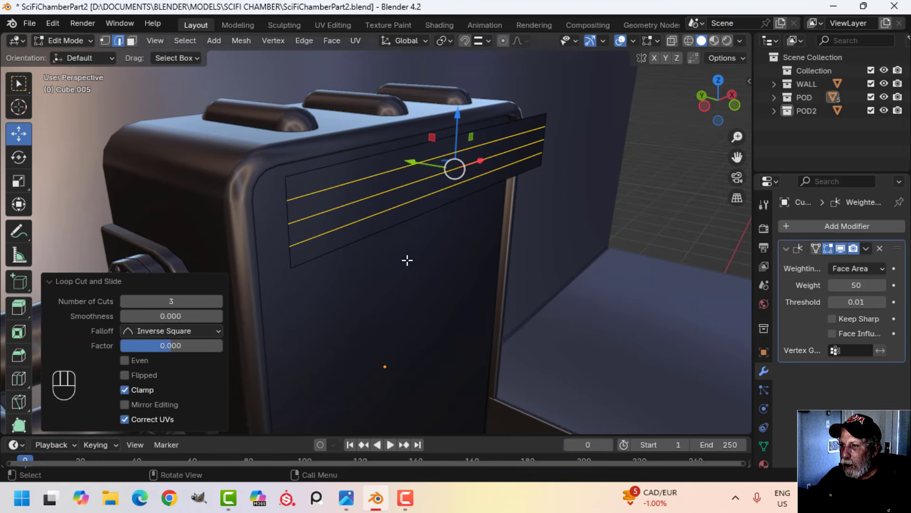
key(alt+a)
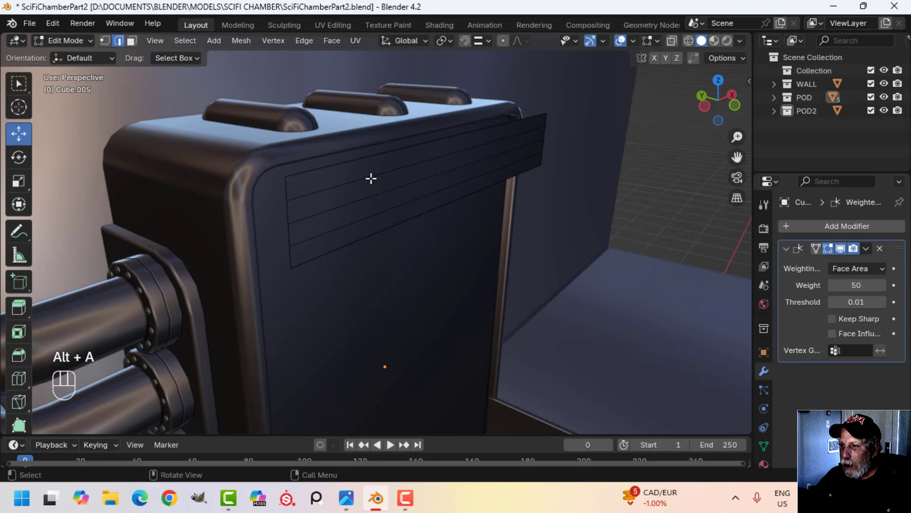
Step: Select the strip's three inner horizontal edges and move them forward about 0.03 m along Y
click(371, 179)
shift+click(378, 197)
shift+click(378, 212)
middle_drag(400, 232, 422, 173)
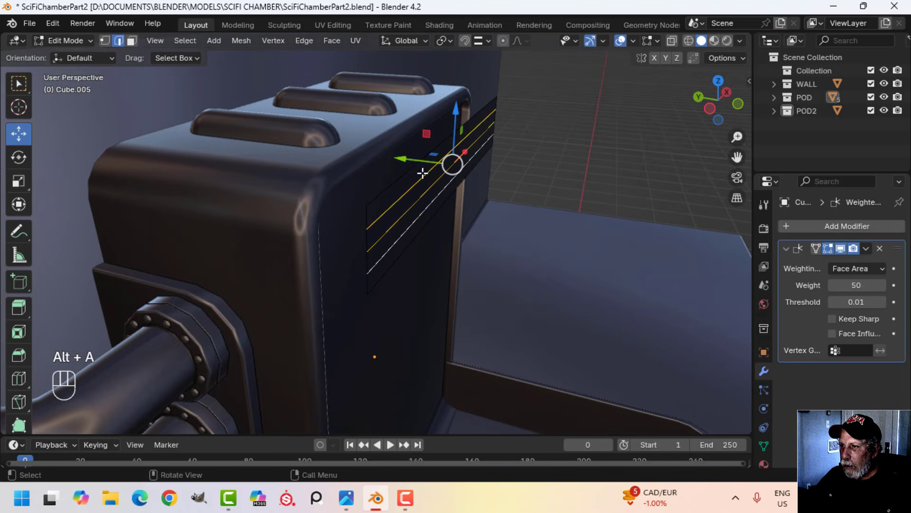
drag(411, 160, 457, 207)
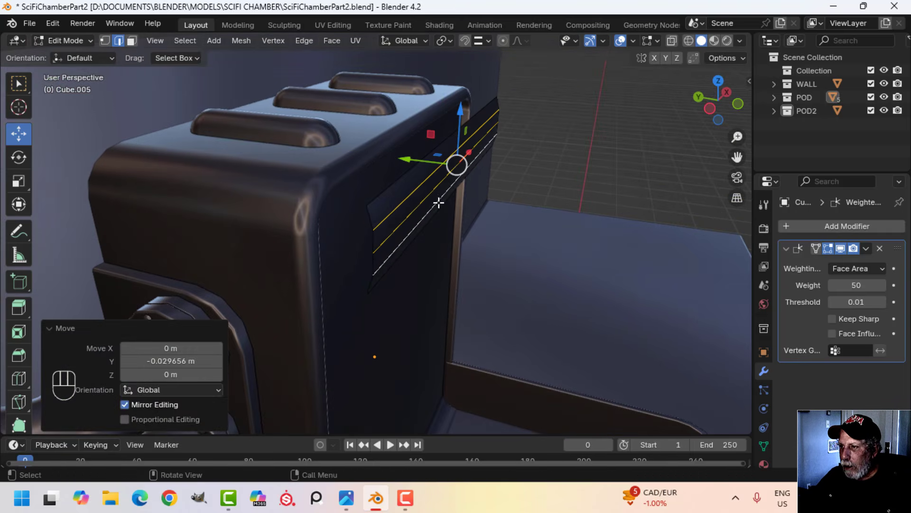
Step: Select only the strip's middle horizontal edge, nudge it slightly forward along Y, and return to object mode
key(alt+a)
click(429, 199)
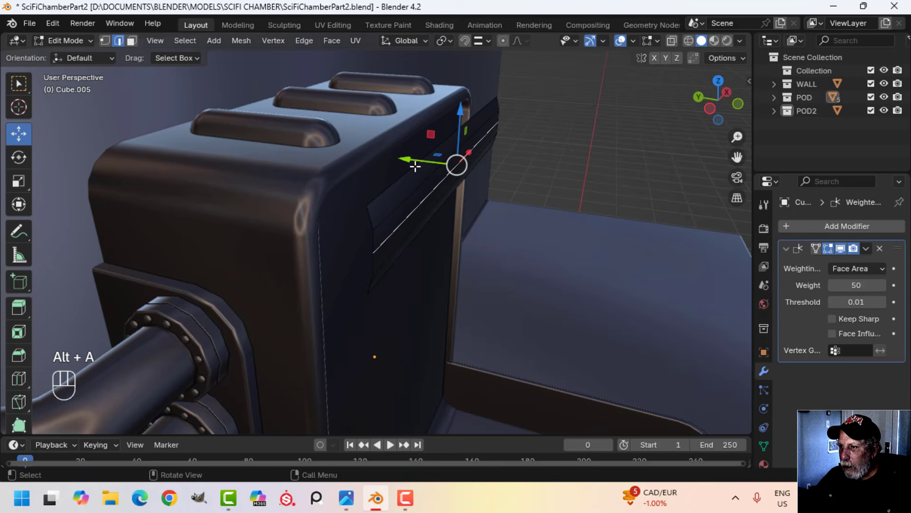
drag(416, 166, 418, 167)
key(Tab)
middle_drag(558, 259, 514, 180)
key(alt+a)
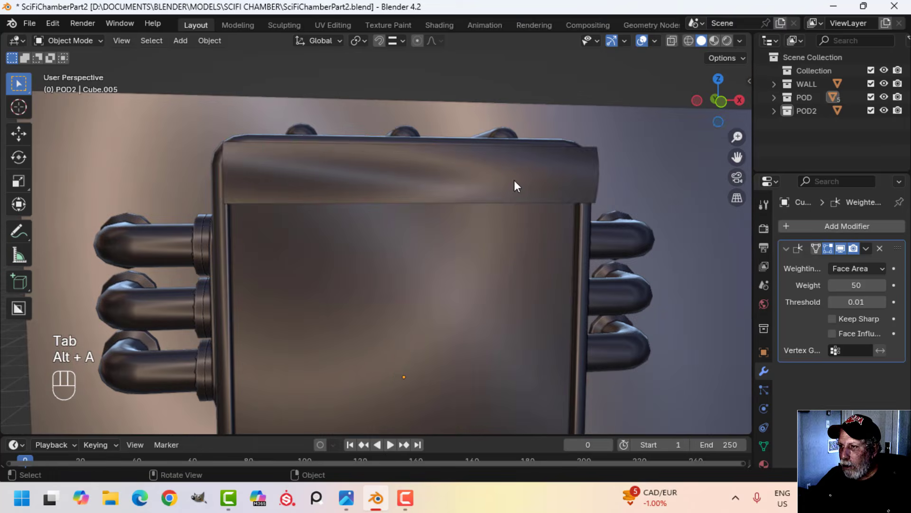
Step: Select the strip and check its face orientation using the viewport overlay
click(514, 181)
click(655, 40)
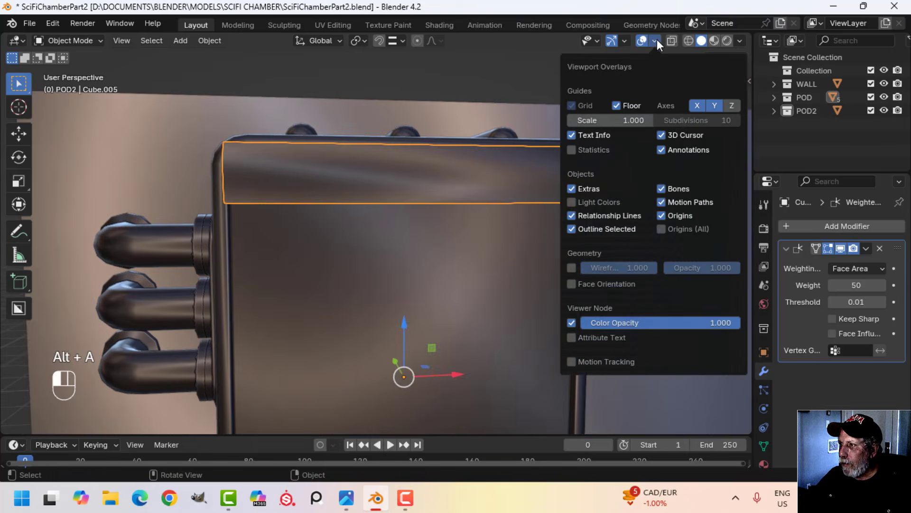
click(600, 285)
middle_drag(600, 284, 492, 289)
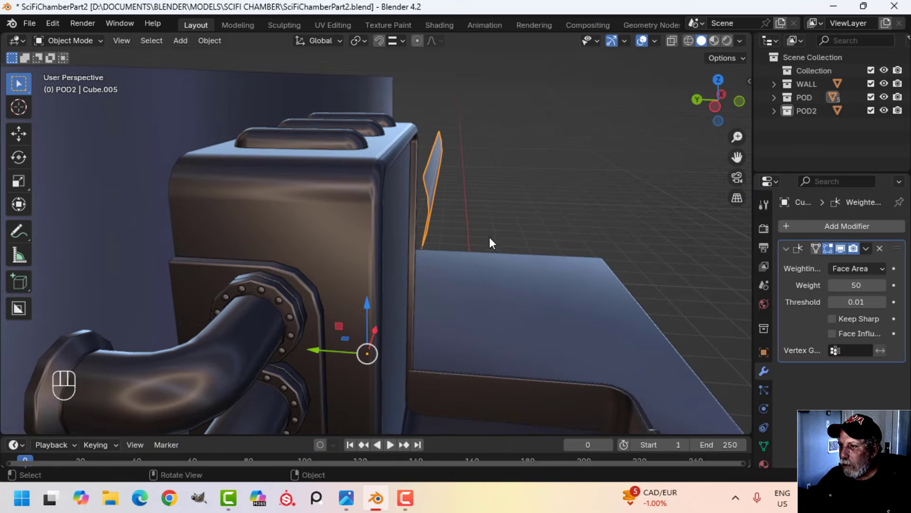
Step: Select all of the strip's geometry and move it back about 0.29 m along Y into the chamber's frame opening
key(Tab)
key(a)
middle_drag(491, 244, 418, 232)
drag(381, 200, 347, 208)
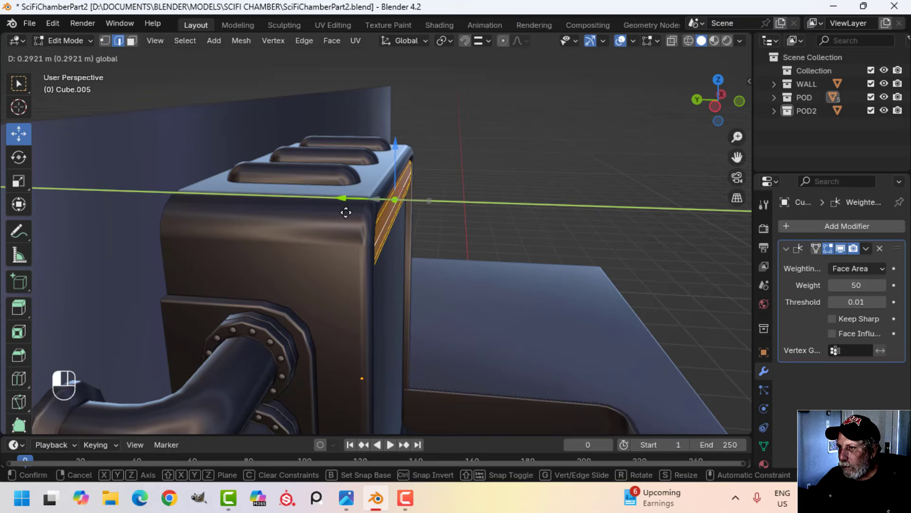
drag(346, 213, 347, 213)
Step: Scale the strip slightly wider along X to fill the frame opening, then leave edit mode and clear the selection
middle_drag(505, 248, 461, 244)
key(s)
key(x)
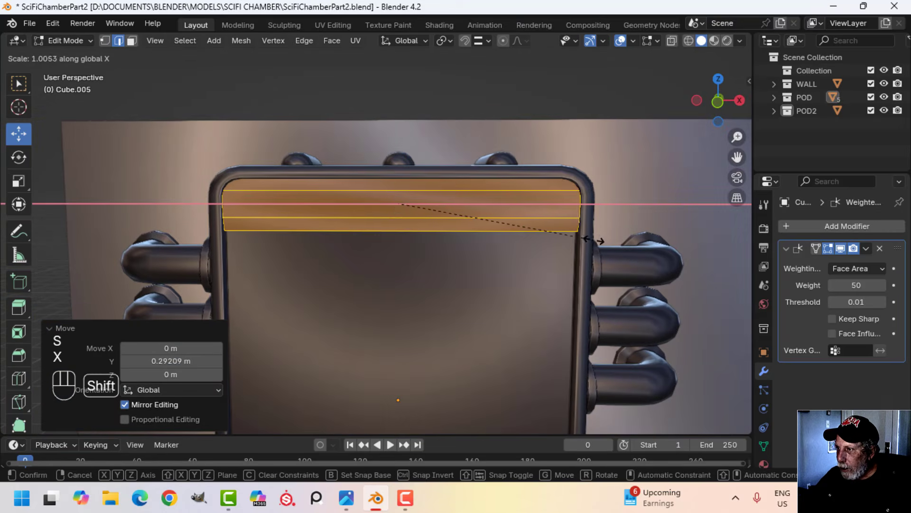
click(610, 238)
key(Tab)
key(alt+a)
middle_drag(457, 264, 372, 255)
click(451, 250)
key(alt+a)
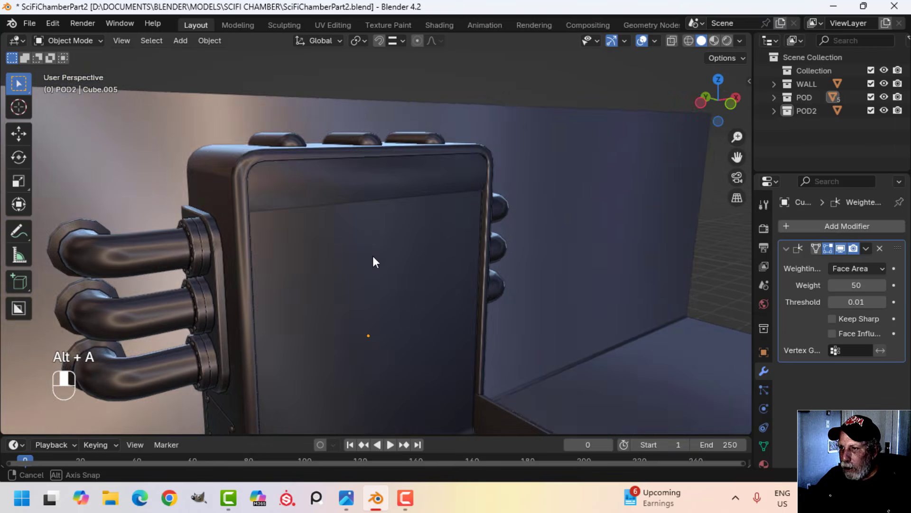
Step: Add an Array modifier to the strip with relative offset factors X 0 and Z -1
click(374, 261)
click(819, 226)
mouse_move(780, 226)
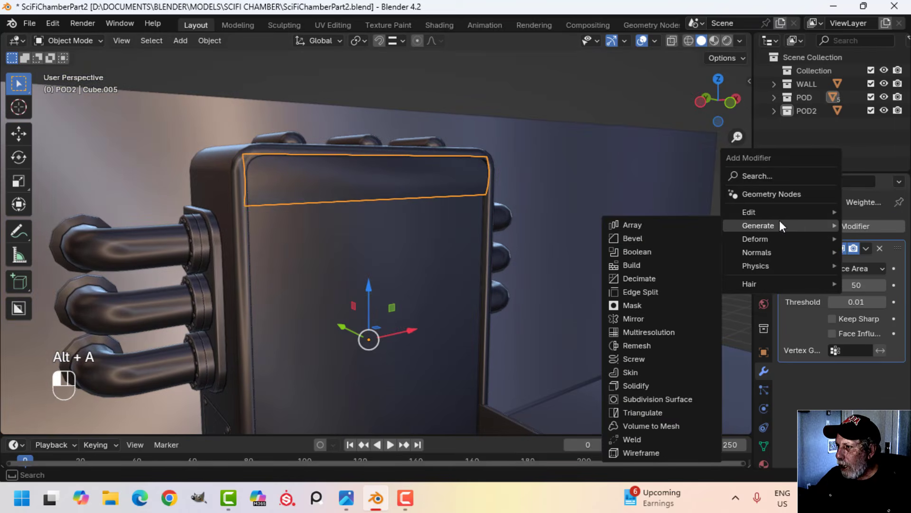
click(659, 223)
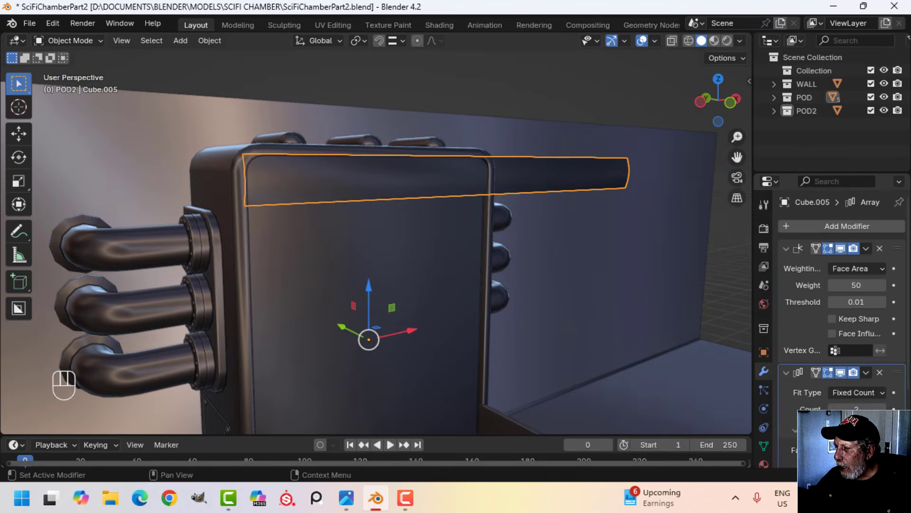
scroll(842, 309, down, 4)
click(848, 395)
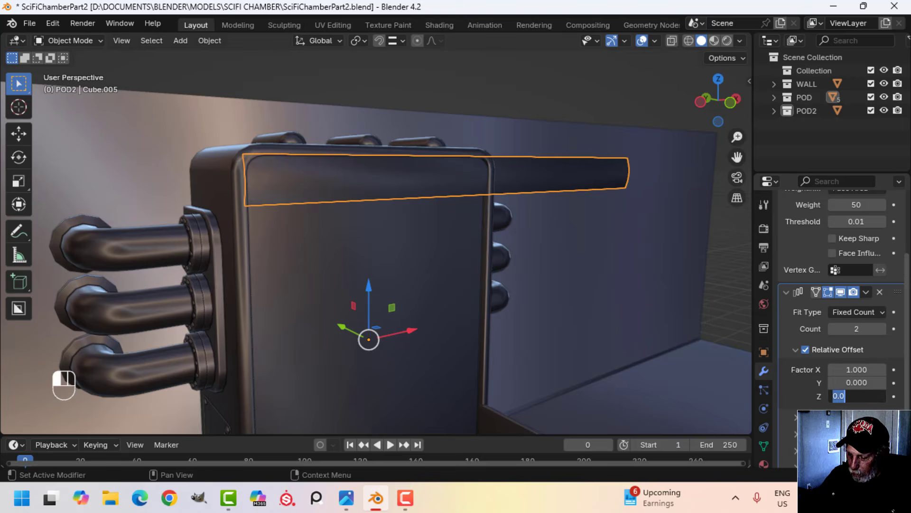
text(-1)
key(Return)
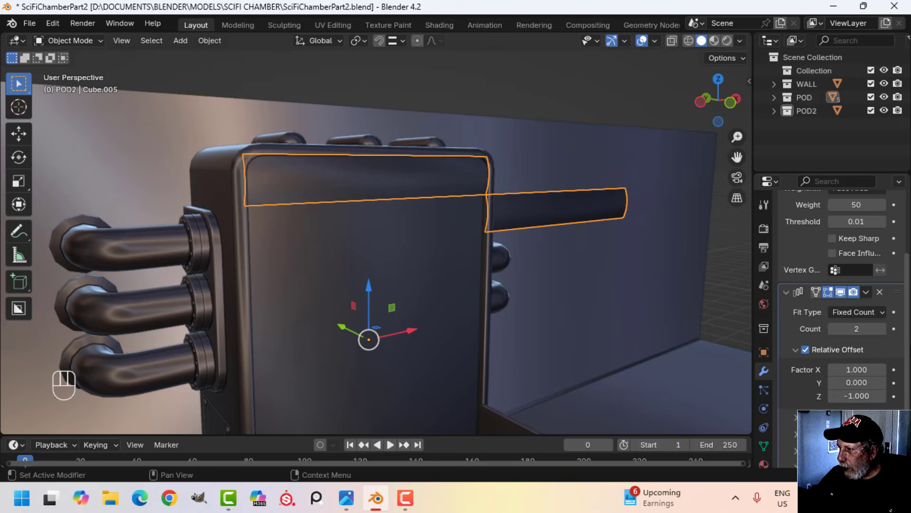
click(858, 371)
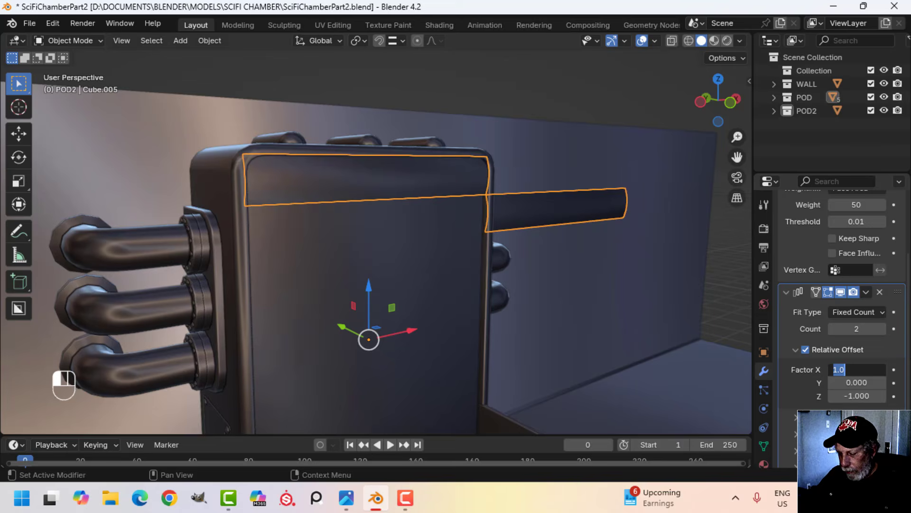
text(0)
key(Return)
Step: Set the strip's array count to 8 to cover the opening down to the base
middle_drag(511, 305, 480, 304)
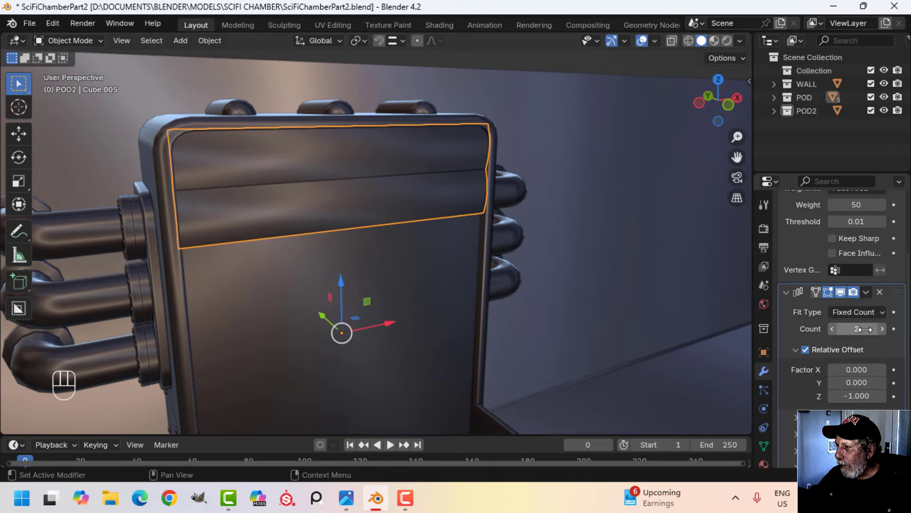
scroll(603, 318, down, 1)
shift+middle_drag(602, 318, 589, 250)
shift+click(860, 329)
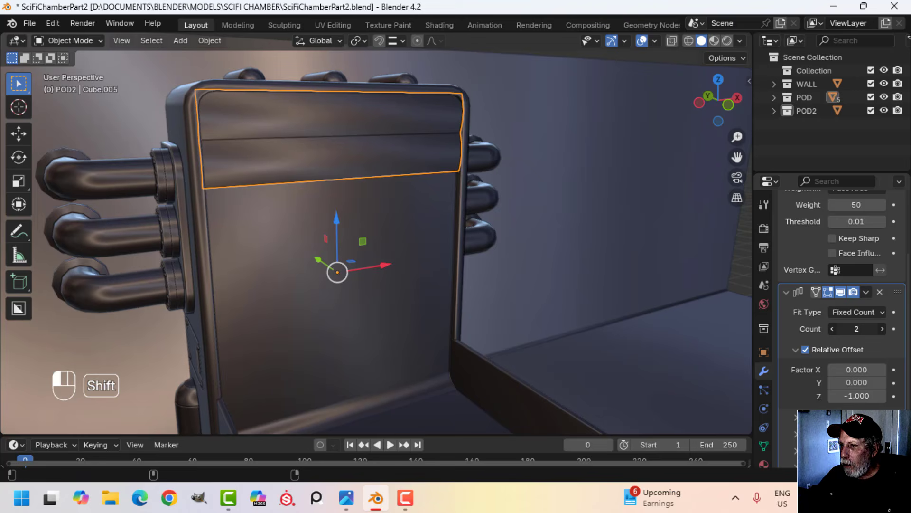
drag(856, 329, 877, 328)
key(alt+a)
scroll(457, 262, down, 4)
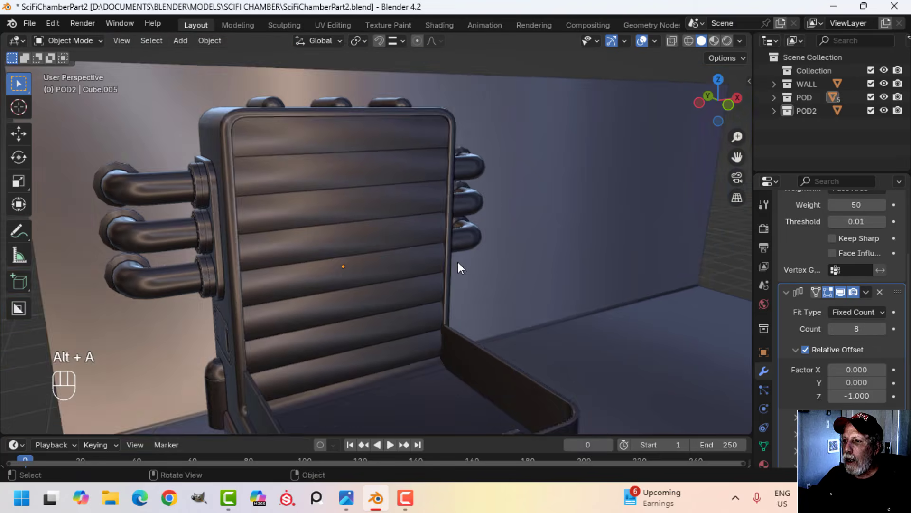
Step: Reveal all hidden objects, clear the selection, and hide the transparent glass cover
mouse_move(458, 262)
middle_down()
mouse_move(443, 261)
mouse_move(478, 246)
mouse_move(411, 266)
mouse_move(443, 264)
middle_up()
key(alt+h)
key(alt+a)
scroll(489, 254, up, 3)
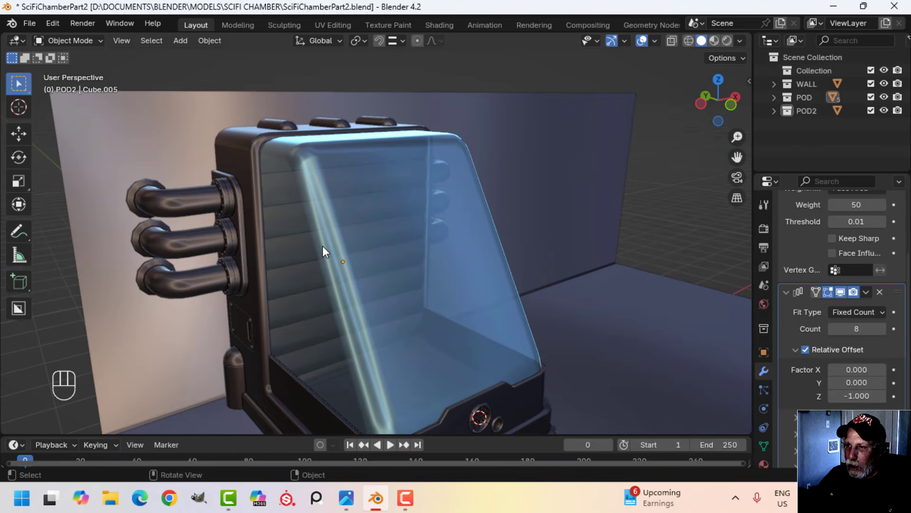
click(341, 243)
key(h)
Step: Hide the arrayed strips to expose the flat panel behind them
scroll(420, 247, up, 3)
shift+middle_drag(421, 247, 372, 275)
scroll(390, 245, down, 4)
scroll(373, 261, up, 3)
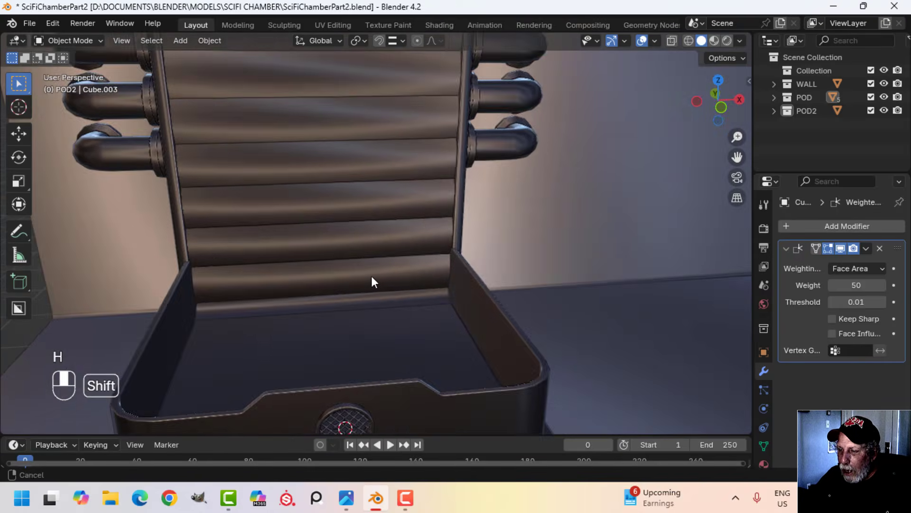
scroll(375, 256, down, 3)
click(452, 233)
key(h)
scroll(333, 166, up, 3)
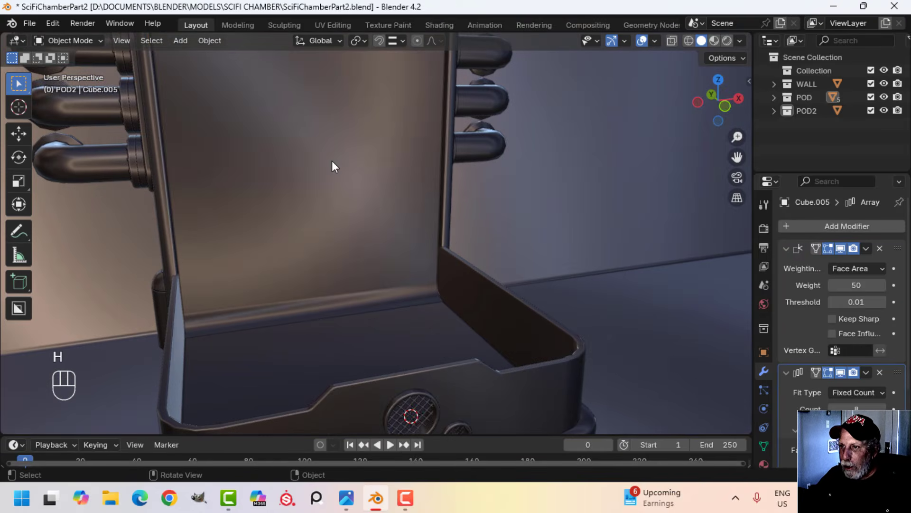
Step: Delete the large flat panel face inside the pod's frame opening
click(332, 166)
scroll(332, 164, down, 2)
key(Tab)
key(3)
click(360, 191)
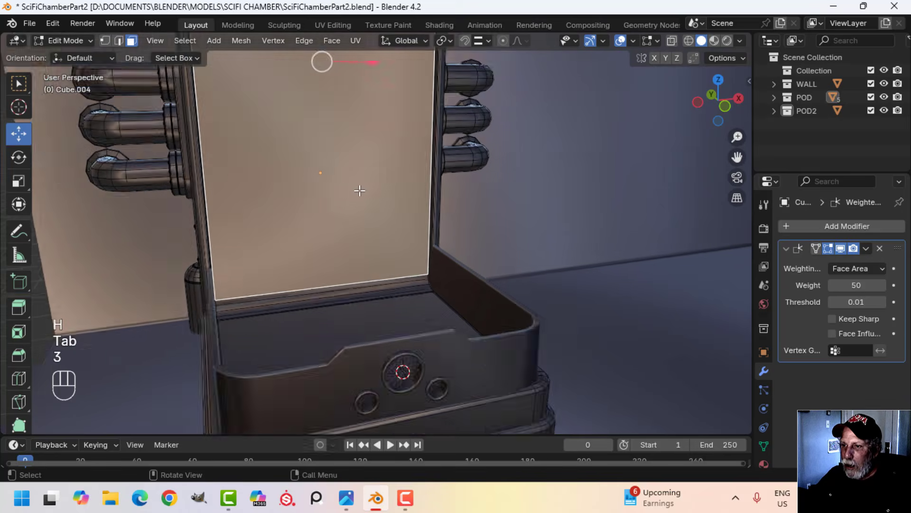
scroll(359, 190, down, 2)
middle_drag(359, 191, 423, 264)
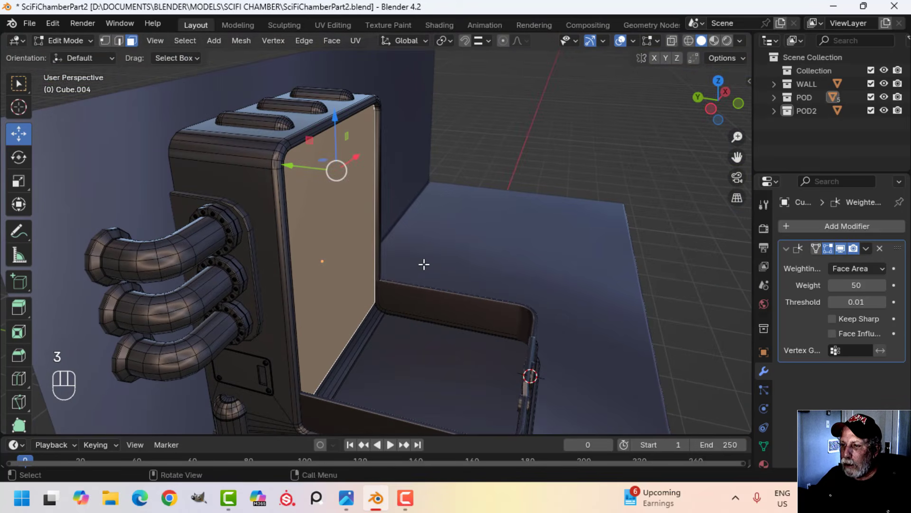
key(x)
click(372, 203)
middle_drag(492, 202, 424, 210)
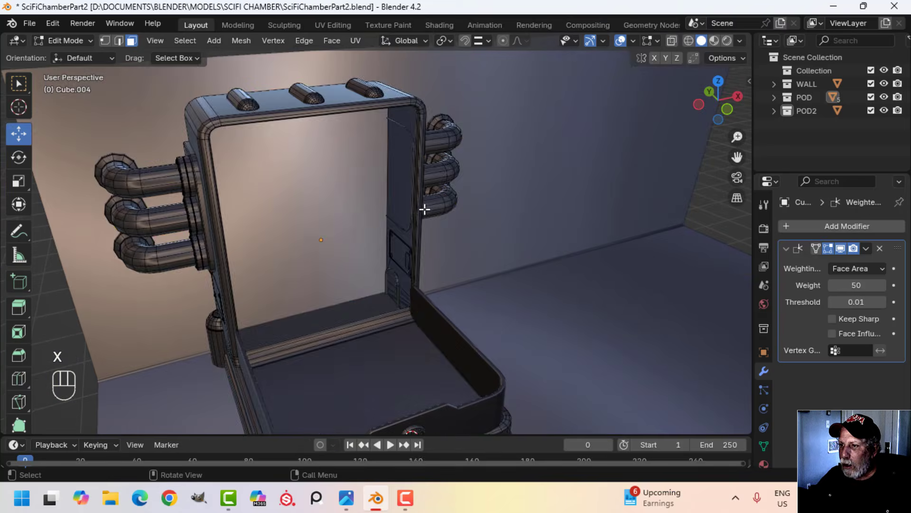
Step: Return to object mode, reveal all hidden objects, and hide the glass cover again
key(Tab)
key(alt+h)
key(alt+a)
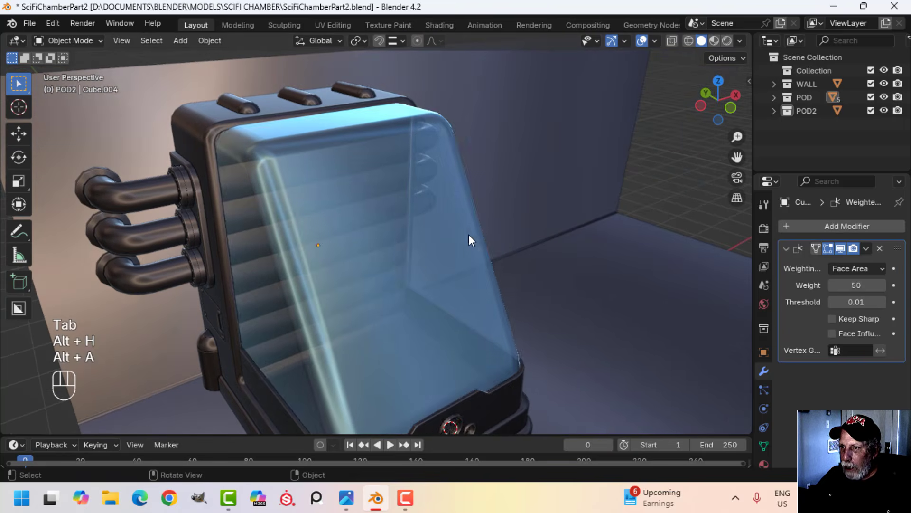
click(469, 235)
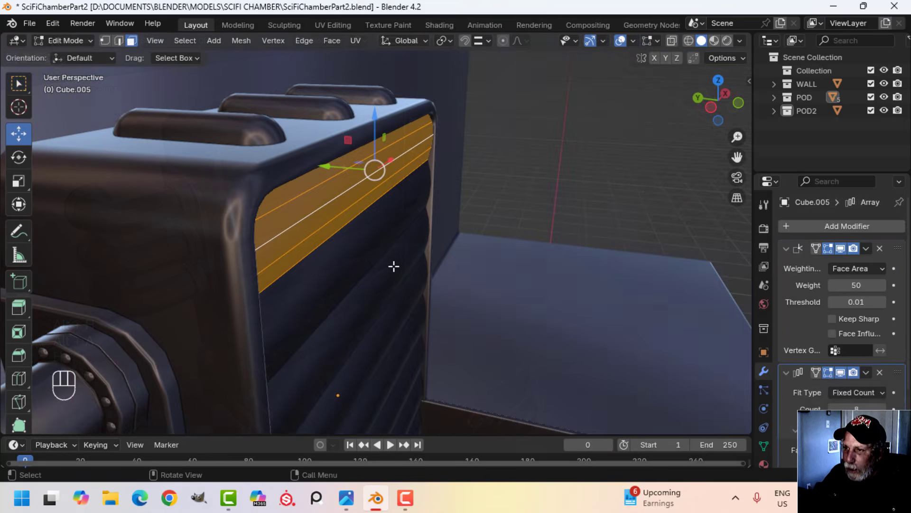
Step: Clear the strip's selection and select its middle horizontal edge in edge mode
key(alt+a)
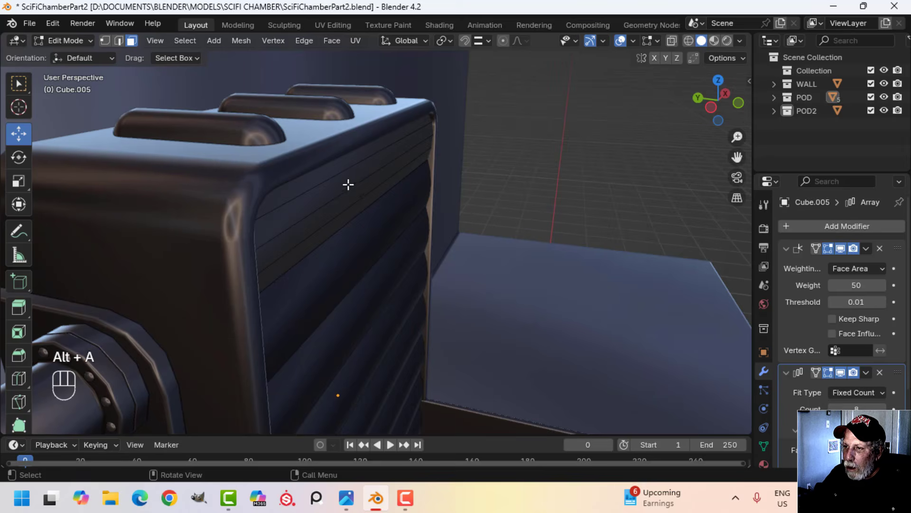
click(349, 185)
shift+middle_drag(438, 197, 402, 262)
key(alt+a)
key(2)
click(336, 190)
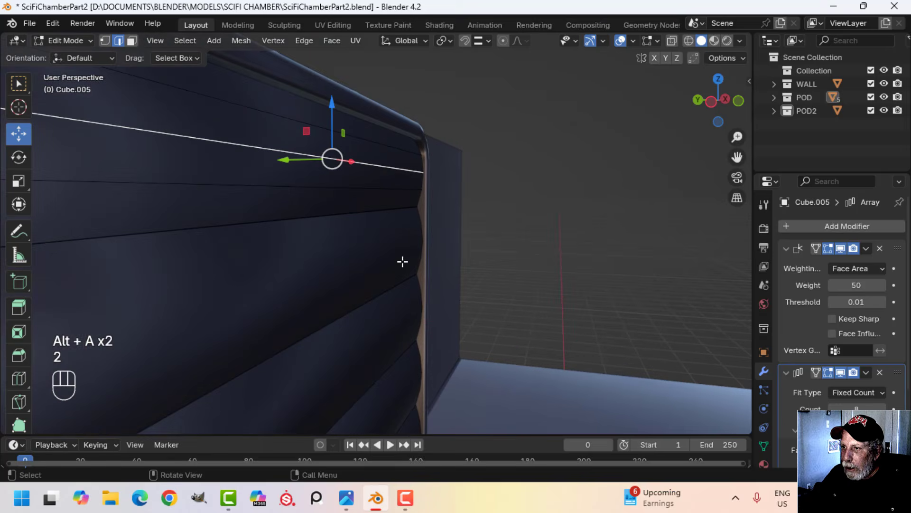
Step: Change the viewport shading to Studio lighting with Single color
click(740, 41)
click(689, 105)
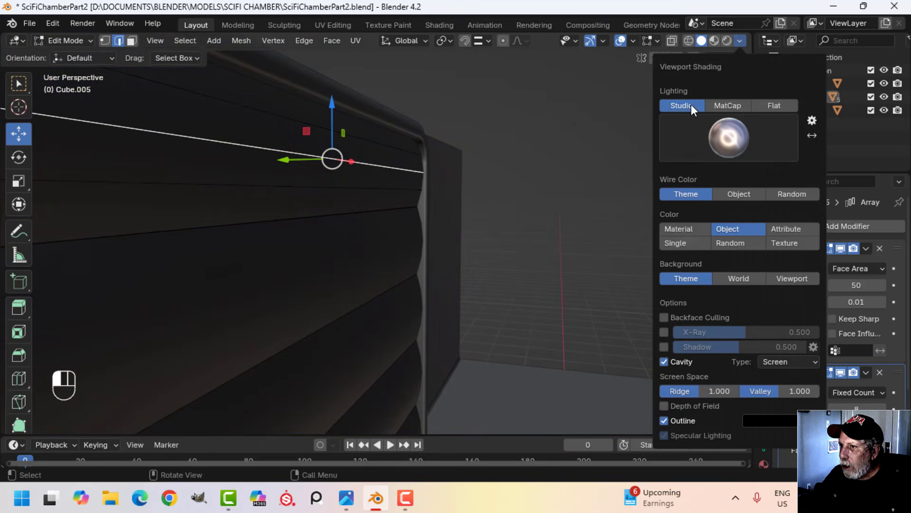
click(686, 243)
mouse_move(475, 223)
middle_down()
mouse_move(330, 237)
mouse_move(470, 228)
mouse_move(442, 226)
mouse_move(497, 212)
mouse_move(504, 248)
mouse_move(518, 223)
middle_up()
scroll(441, 227, up, 1)
scroll(497, 212, down, 1)
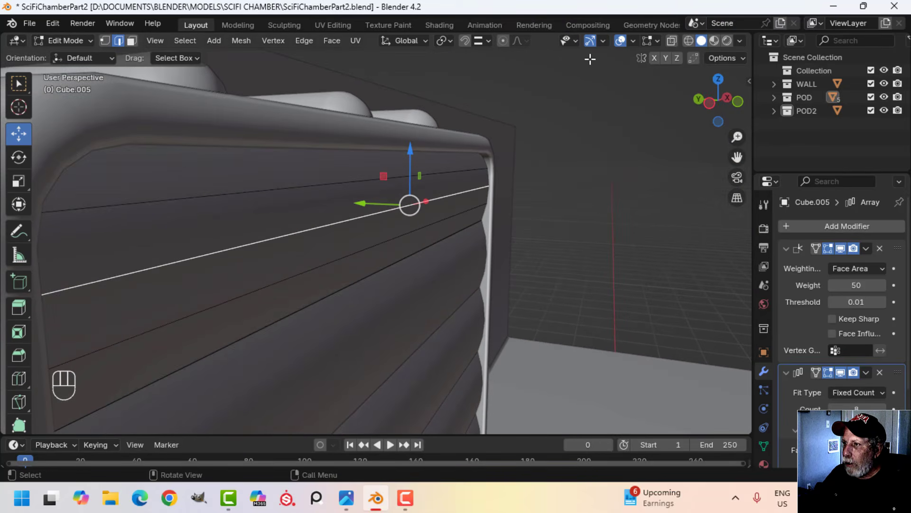
Step: Try moving the strip's middle edge forward about 0.021 m along Y without proportional editing
click(519, 41)
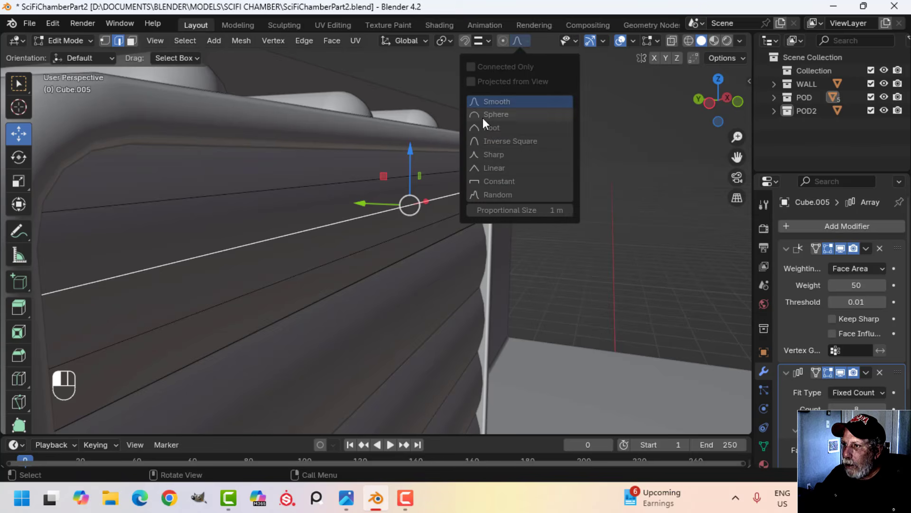
shift+middle_drag(501, 257, 525, 228)
middle_drag(501, 231, 506, 232)
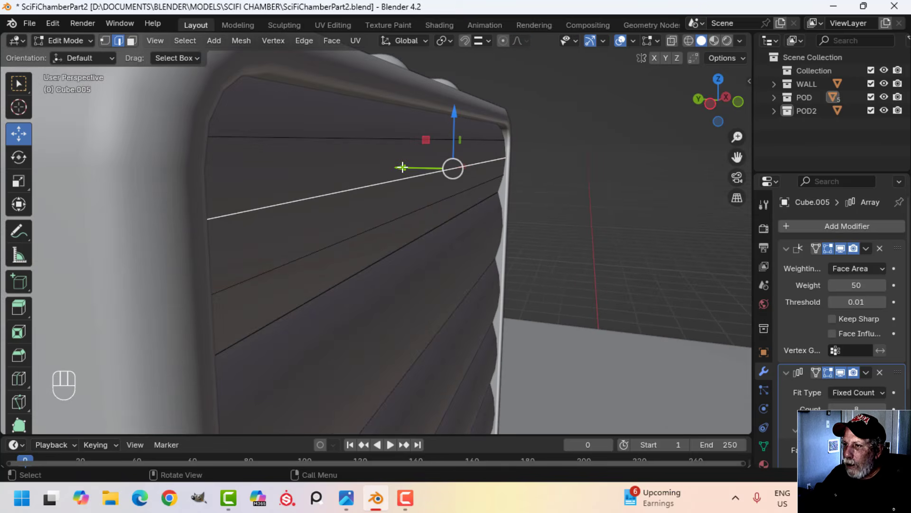
mouse_move(403, 167)
mouse_down()
mouse_move(419, 169)
mouse_move(414, 160)
mouse_up()
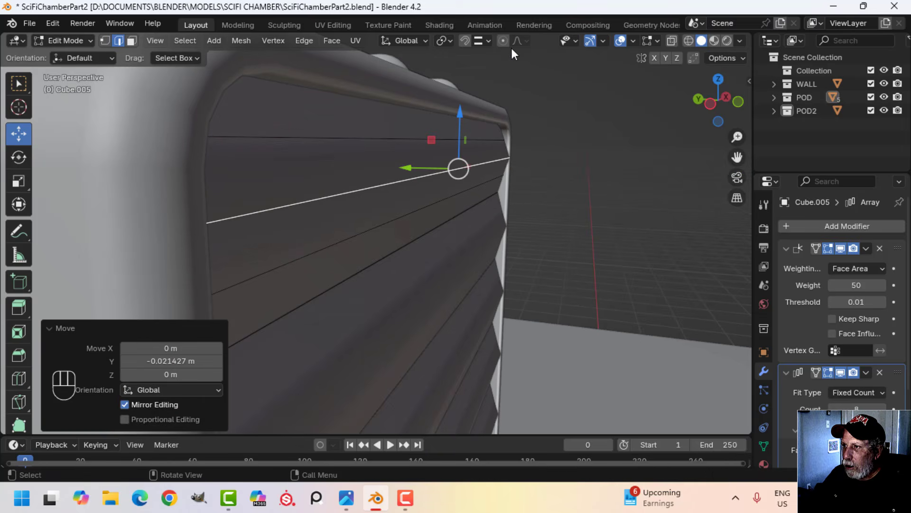
Step: Undo the last edge move and pull the middle edge forward along Y with Smooth proportional editing, adjusting its influence
click(504, 41)
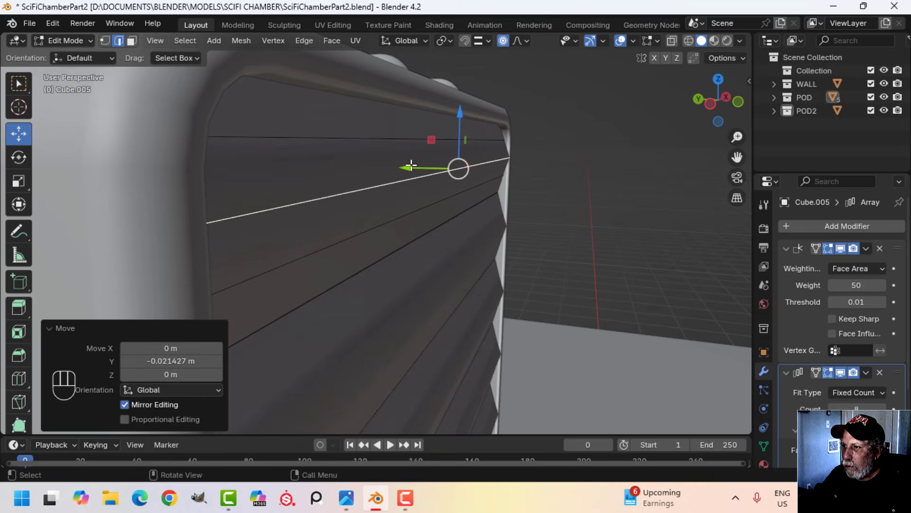
key(ctrl+z)
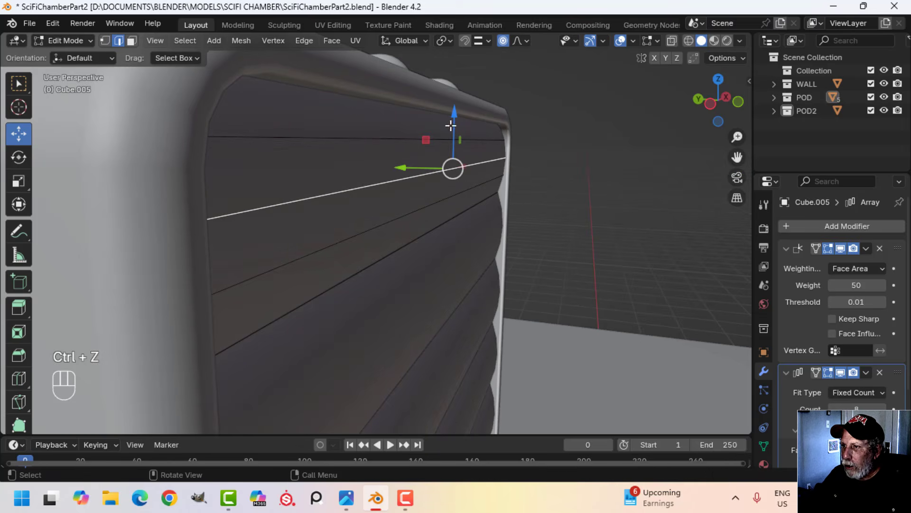
drag(405, 168, 414, 166)
scroll(414, 169, up, 7)
scroll(412, 168, down, 3)
scroll(411, 165, up, 6)
Step: Turn off proportional editing for the strip and return to object mode
key(Tab)
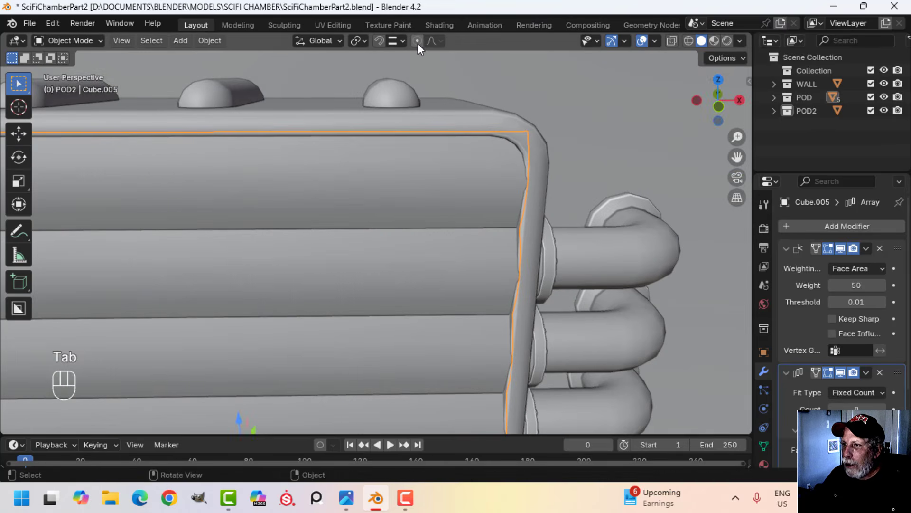
key(Tab)
click(503, 42)
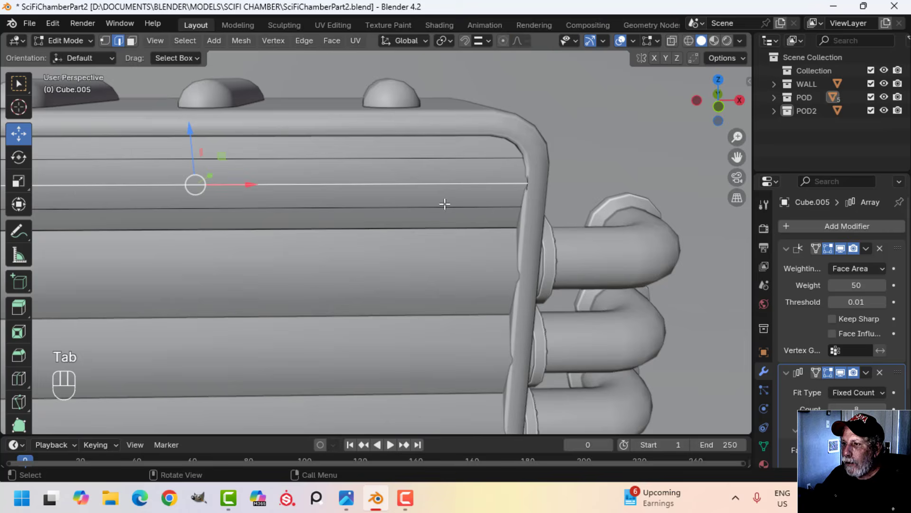
scroll(443, 203, down, 5)
key(Tab)
middle_drag(374, 261, 443, 269)
Step: Move the whole ribbed back strip about 0.028 m along Y and return to object mode
key(Tab)
key(a)
middle_drag(418, 309, 438, 301)
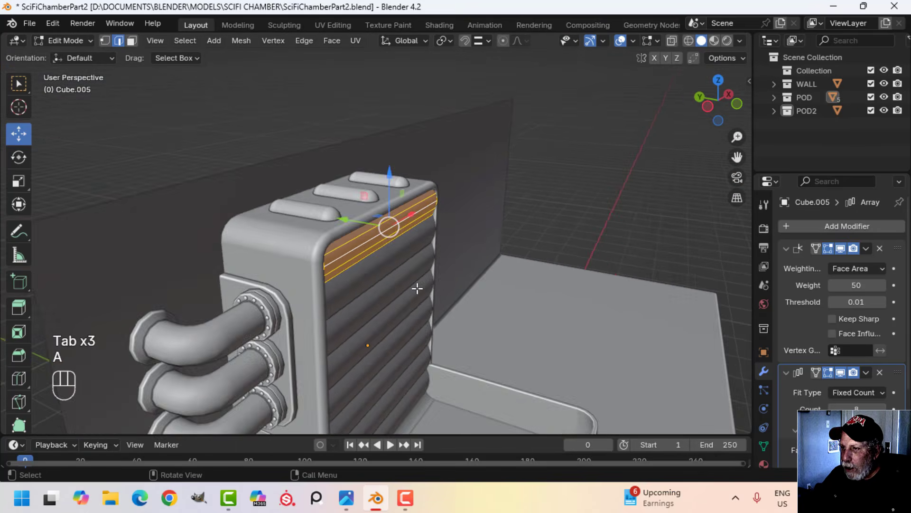
scroll(404, 268, up, 3)
drag(360, 217, 356, 213)
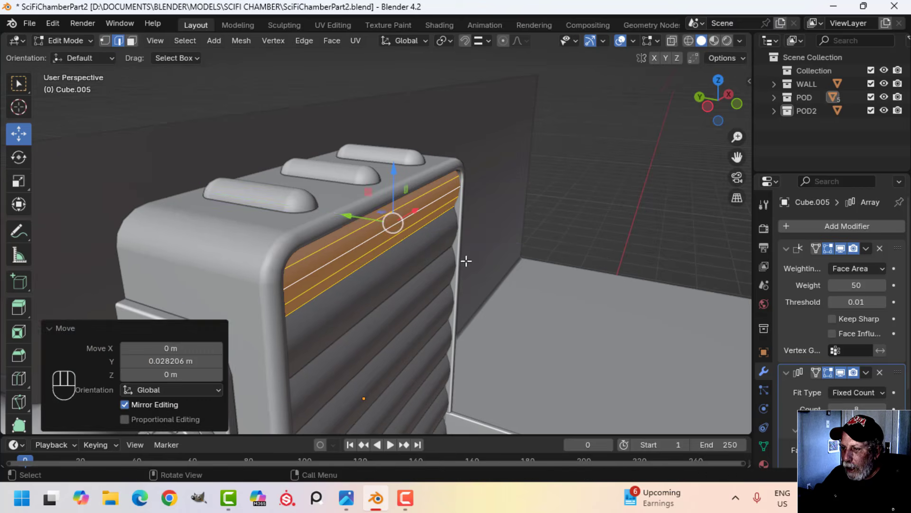
scroll(466, 260, down, 5)
middle_drag(464, 261, 460, 224)
key(Tab)
key(alt+a)
scroll(387, 303, up, 4)
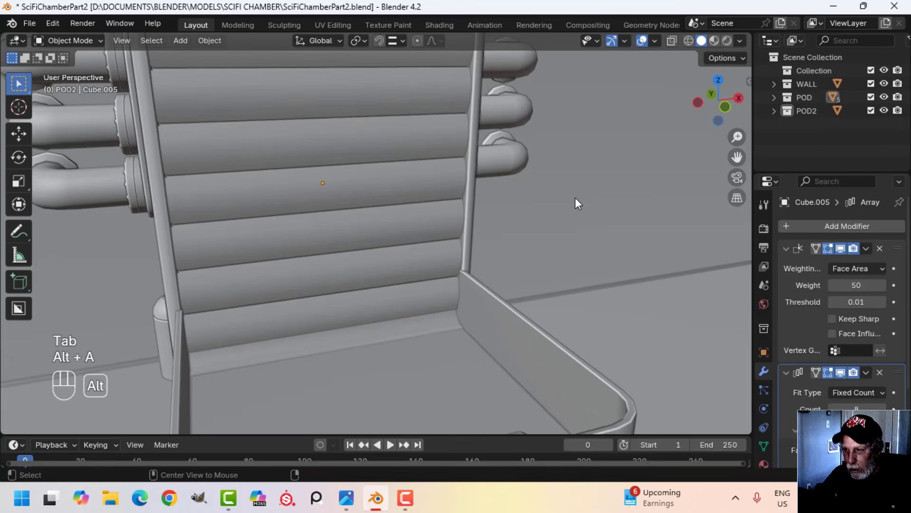
Step: Unhide the hidden objects and switch the viewport shading to MatCap lighting
key(alt+h)
key(alt+a)
click(740, 41)
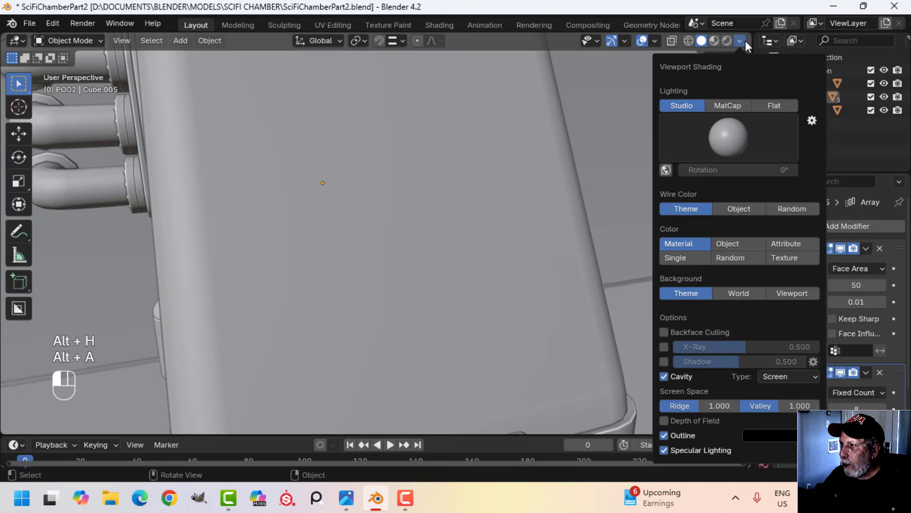
click(715, 107)
click(719, 226)
scroll(442, 226, down, 5)
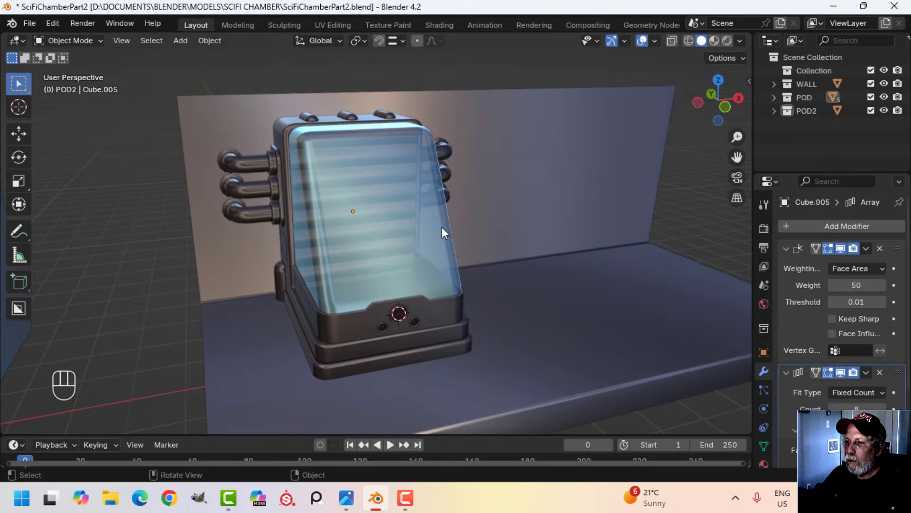
Step: Hide the pod's front glass cover
key(alt+a)
mouse_move(443, 227)
middle_down()
mouse_move(459, 225)
mouse_move(441, 218)
mouse_move(403, 225)
mouse_move(427, 243)
mouse_move(352, 237)
mouse_move(349, 208)
mouse_move(456, 246)
mouse_move(461, 231)
middle_up()
scroll(455, 246, down, 5)
click(476, 202)
key(h)
Step: Duplicate the horizontal edge loop just below the tray wall's inner rim and move the copy about 0.88 m up along Z
scroll(500, 204, up, 5)
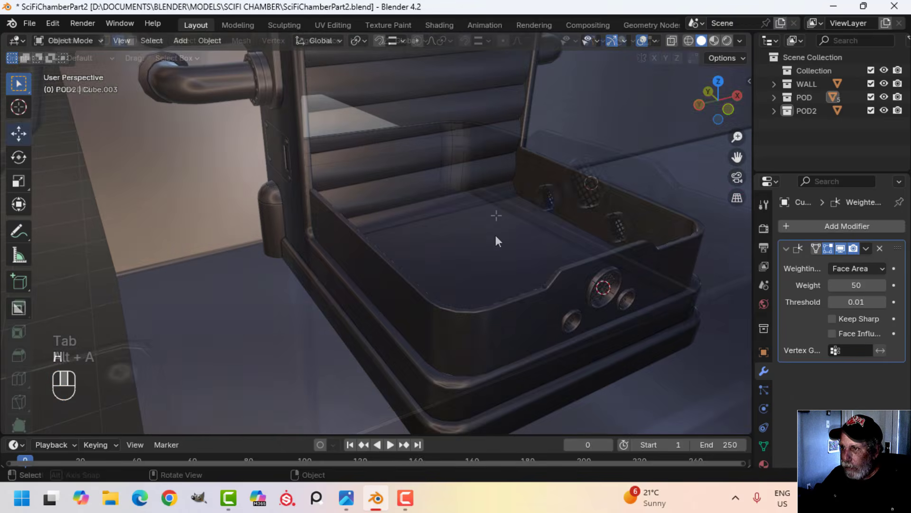
middle_drag(495, 235, 443, 249)
scroll(476, 216, up, 3)
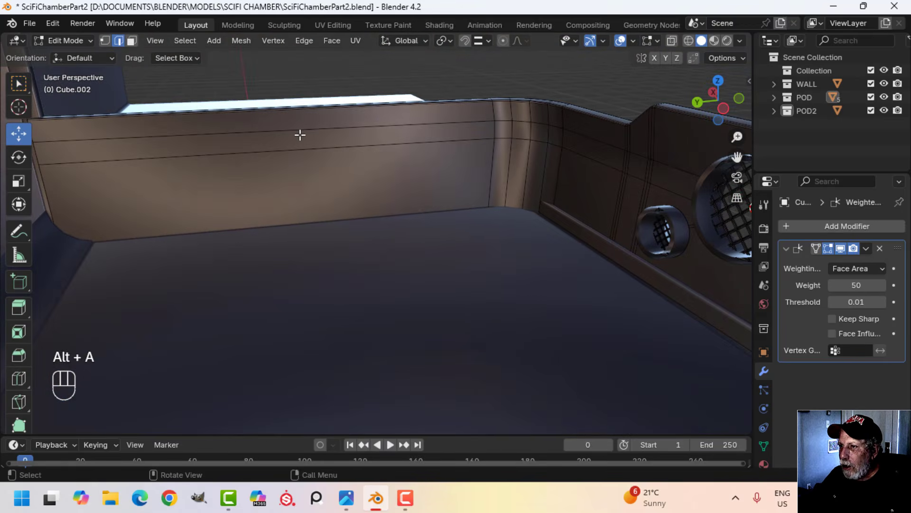
scroll(723, 200, down, 4)
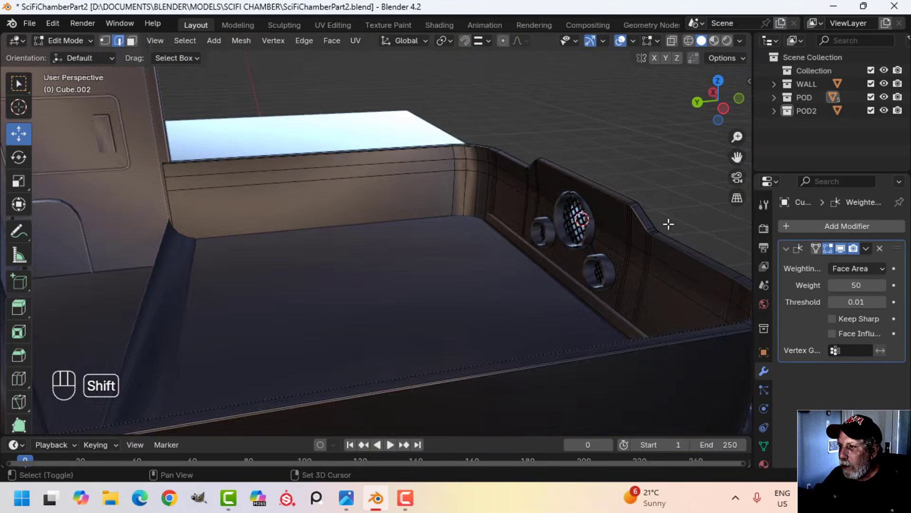
shift+middle_drag(667, 223, 657, 180)
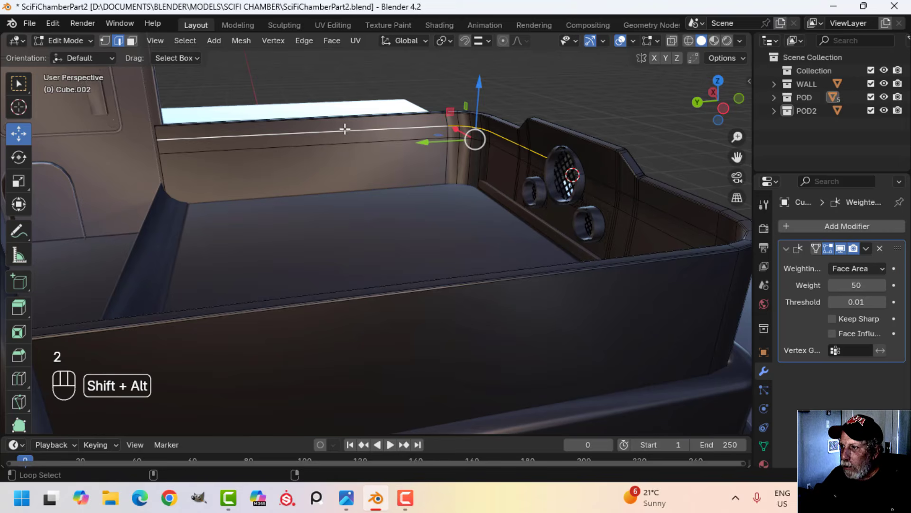
scroll(589, 213, down, 4)
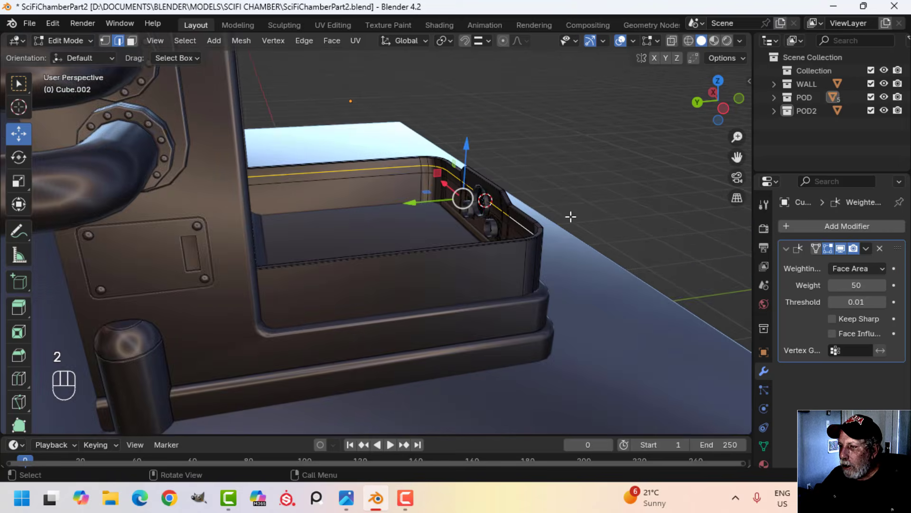
middle_drag(570, 216, 443, 260)
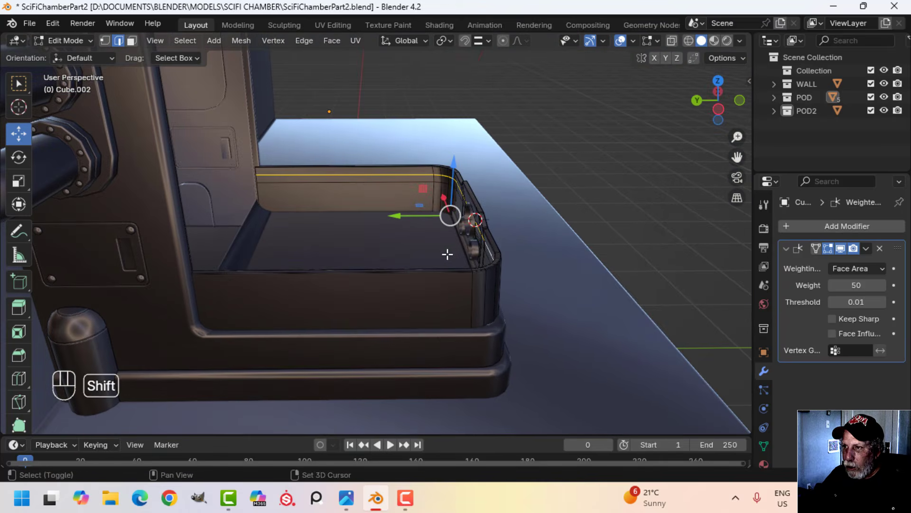
key(shift+d)
key(z)
click(475, 81)
middle_drag(475, 81, 310, 181)
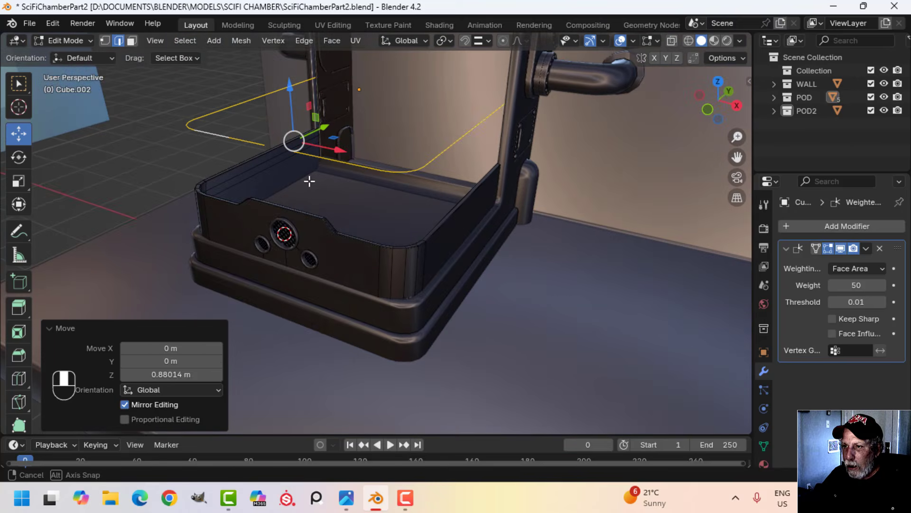
Step: Separate the duplicated edge loop into its own object and leave edit mode
key(p)
click(316, 182)
key(Tab)
scroll(313, 173, up, 3)
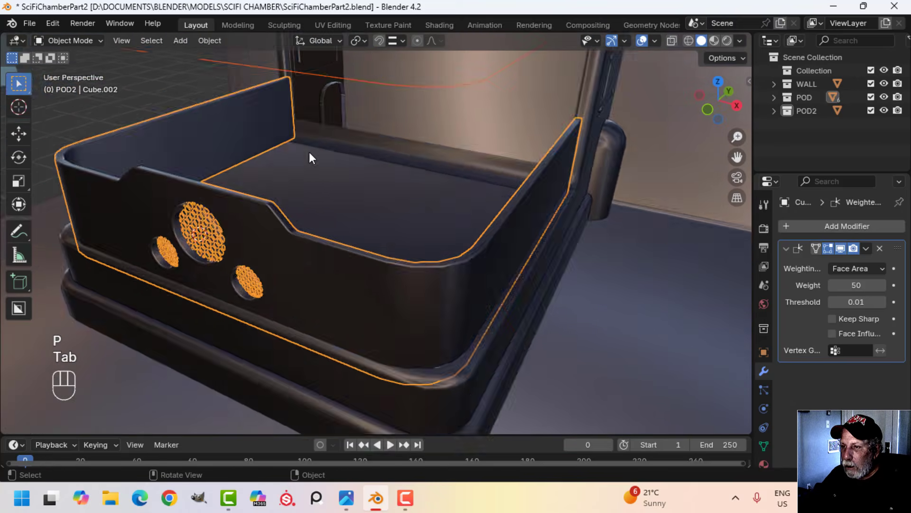
shift+drag(309, 152, 366, 184)
Step: Dissolve the extra vertices along the front middle stretch of the separated edge loop
key(alt+a)
click(356, 176)
key(Tab)
middle_drag(305, 214, 439, 251)
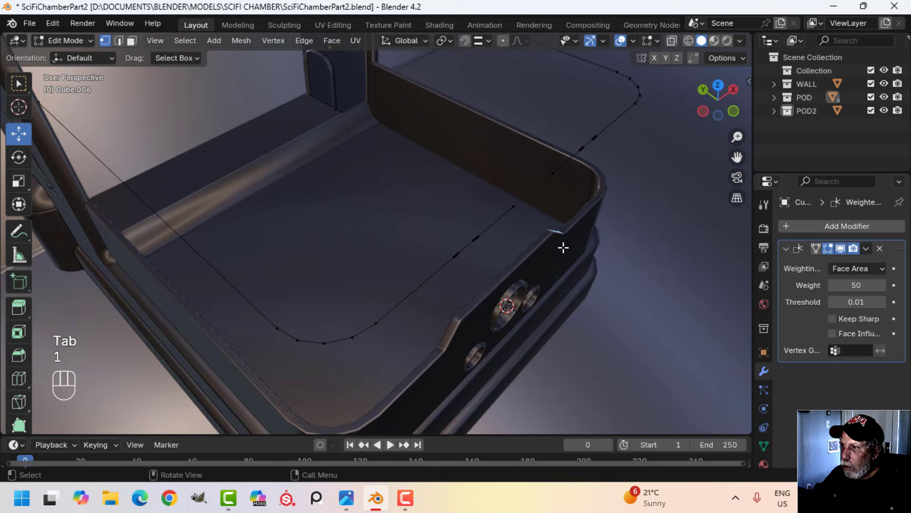
middle_drag(564, 247, 489, 209)
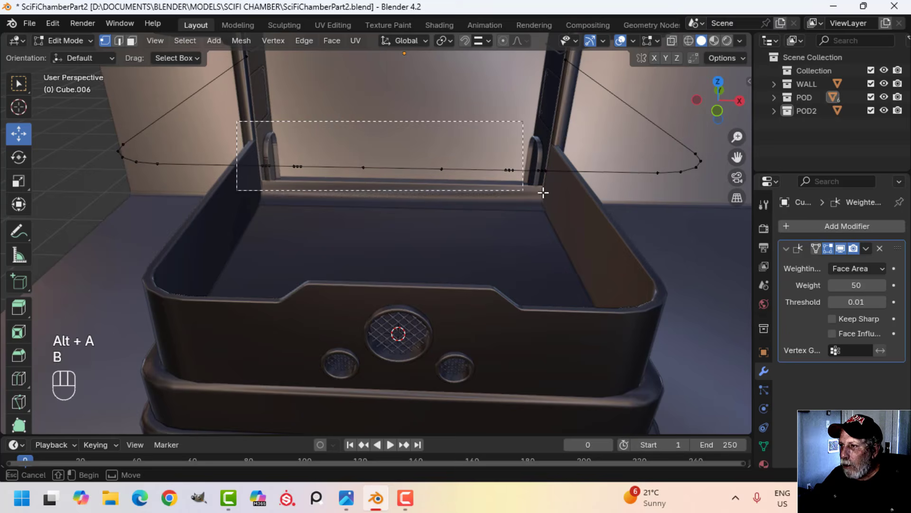
drag(544, 192, 631, 199)
middle_drag(554, 223, 429, 229)
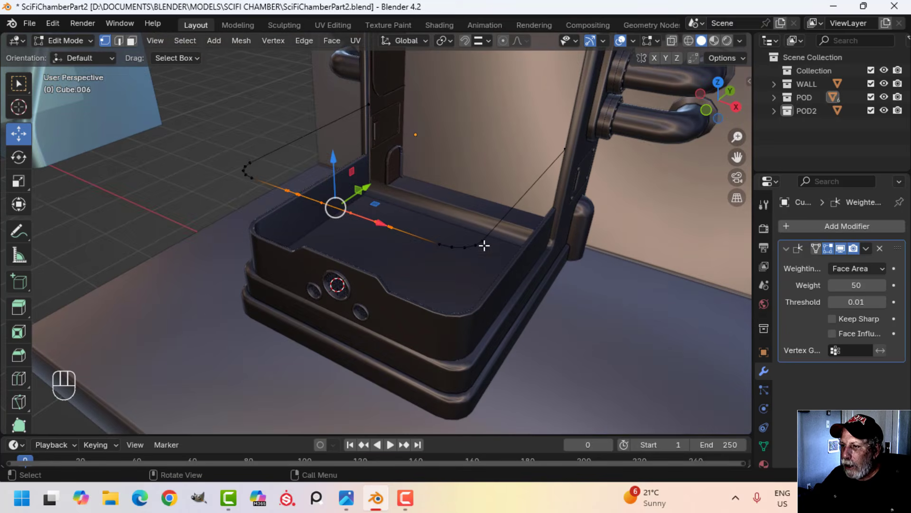
key(x)
click(468, 295)
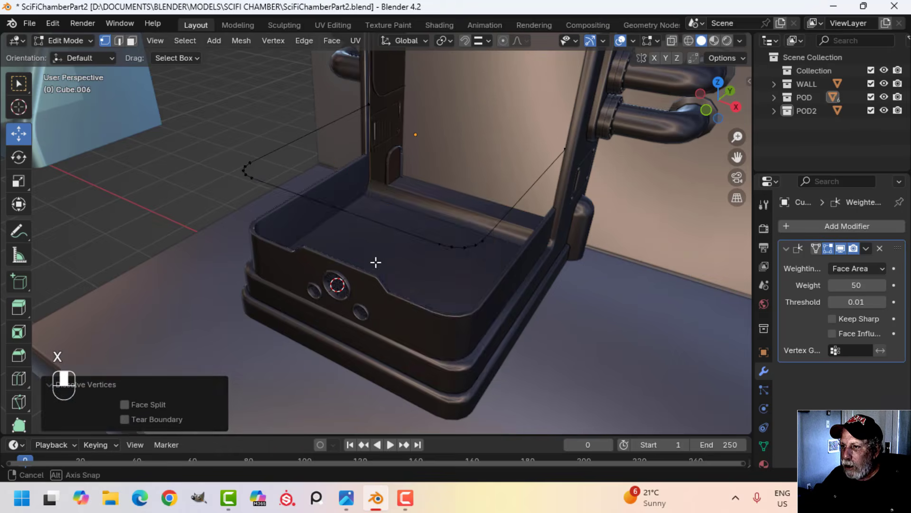
Step: Fill the separated loop with a face and lower it into the tray
key(a)
middle_drag(374, 260, 480, 276)
key(f)
drag(396, 141, 372, 232)
key(Tab)
Step: Unhide the glass cover to check the pod with the new tray panel, and hide the glass again
middle_drag(499, 228, 434, 234)
key(alt+a)
key(alt+h)
key(alt+a)
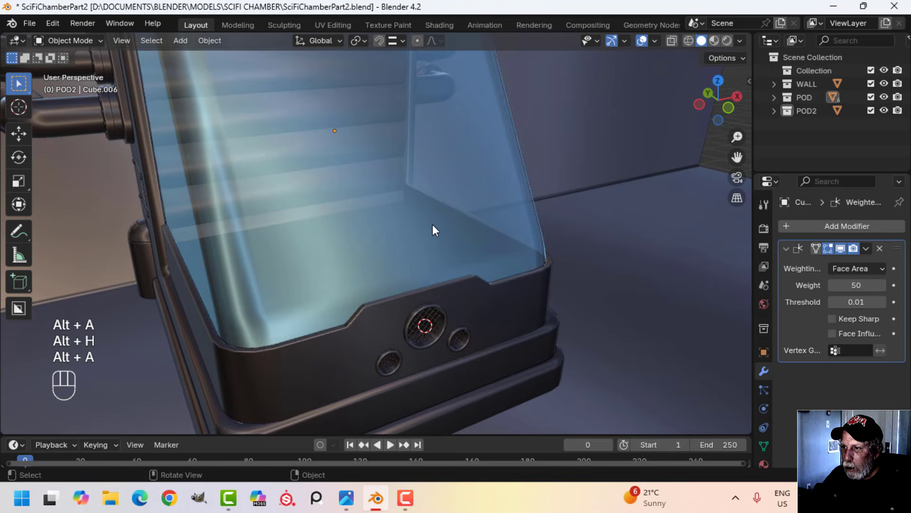
click(512, 225)
key(h)
Step: Raise the new tray panel about 0.16 m along Z
scroll(390, 231, up, 5)
middle_drag(390, 230, 370, 232)
click(370, 235)
key(Tab)
key(a)
middle_drag(372, 265, 365, 259)
middle_drag(365, 258, 412, 243)
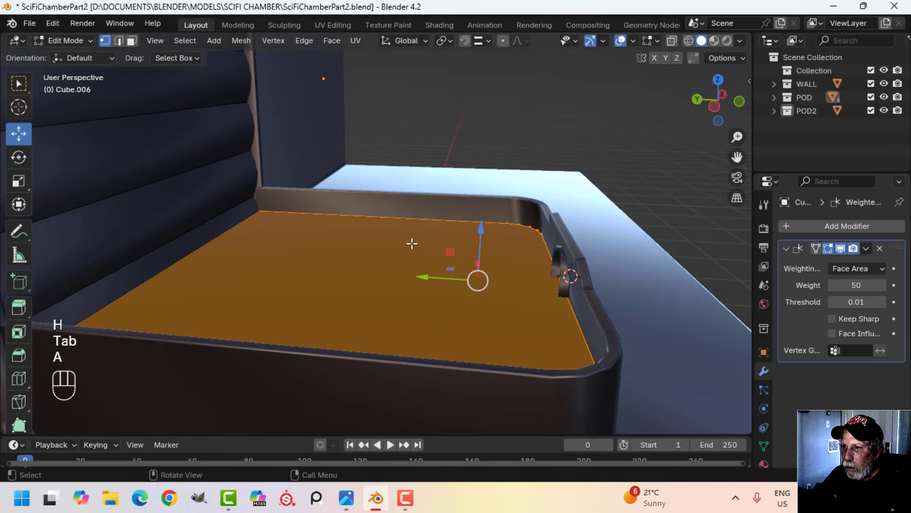
drag(478, 229, 480, 214)
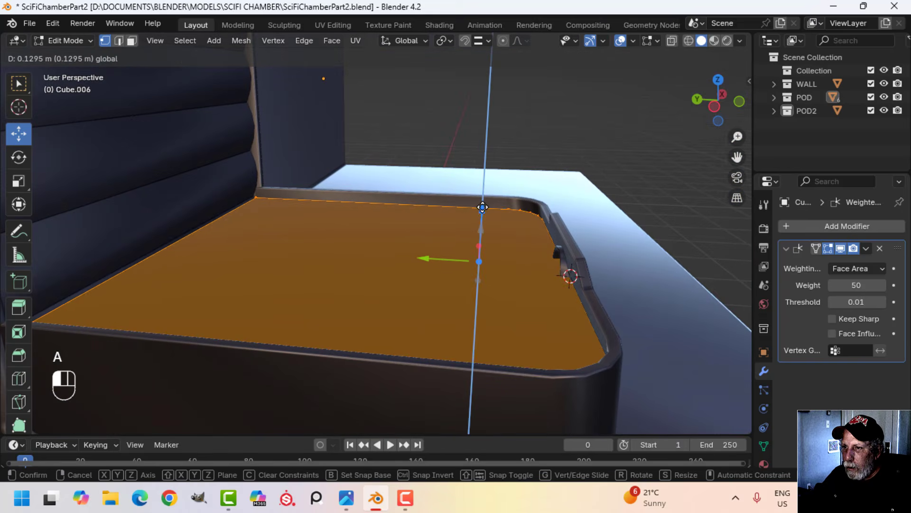
drag(484, 203, 485, 199)
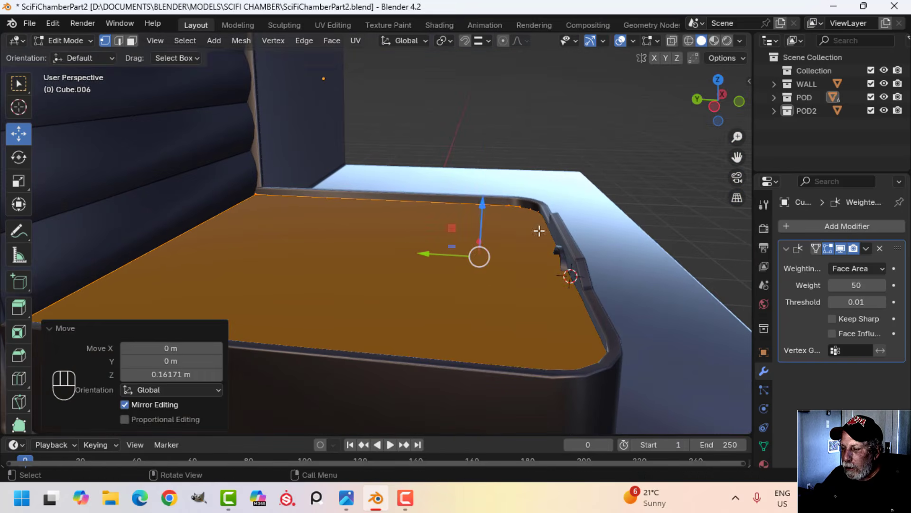
Step: Lower the tray panel about 0.42 m, raise it about 0.47 m to just below the rim, and leave edit mode
middle_drag(541, 230, 442, 198)
scroll(452, 161, down, 2)
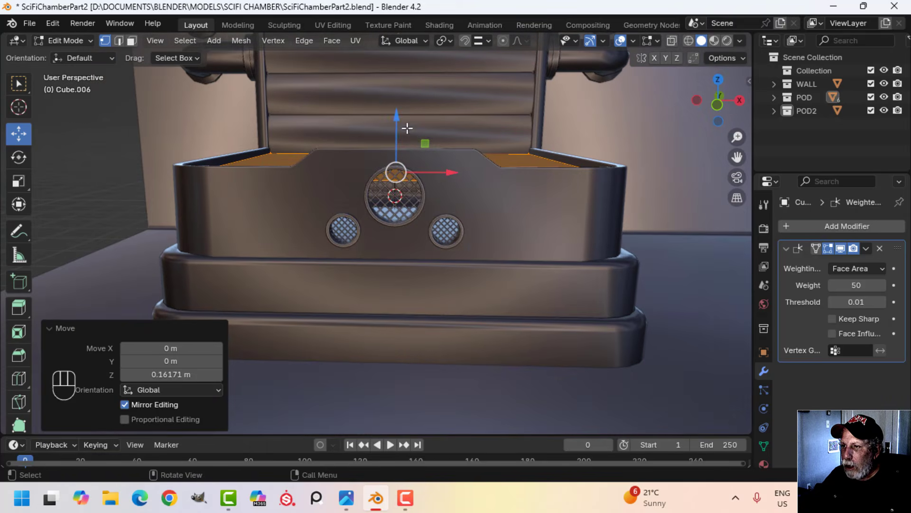
drag(397, 121, 398, 146)
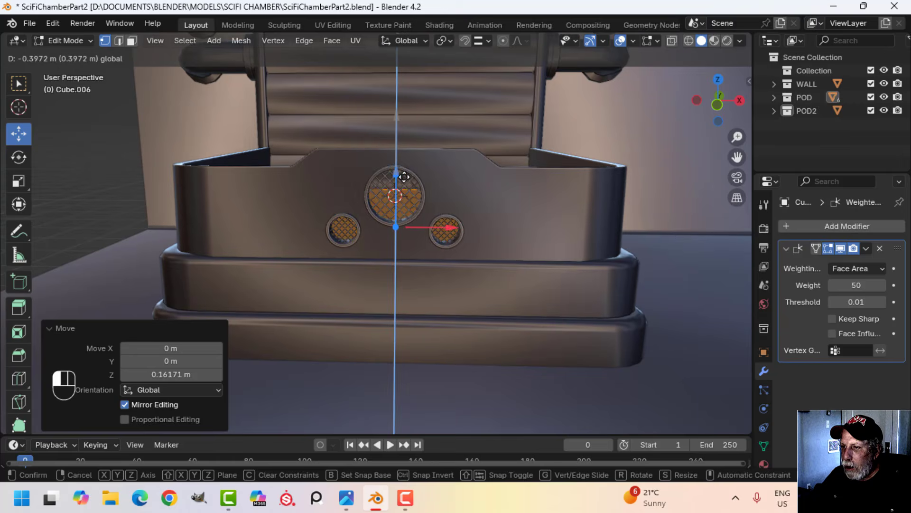
drag(404, 179, 404, 181)
middle_drag(405, 181, 456, 204)
drag(426, 148, 427, 118)
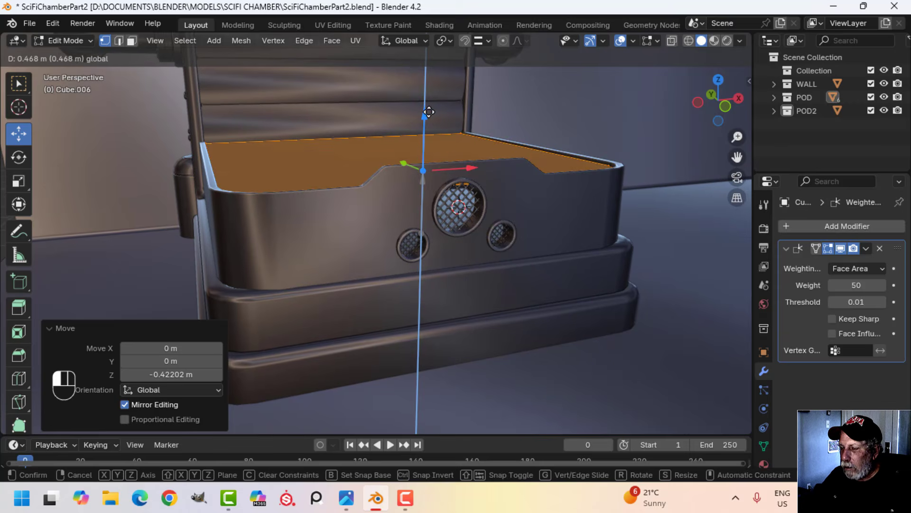
drag(429, 112, 428, 113)
scroll(461, 156, down, 6)
key(Tab)
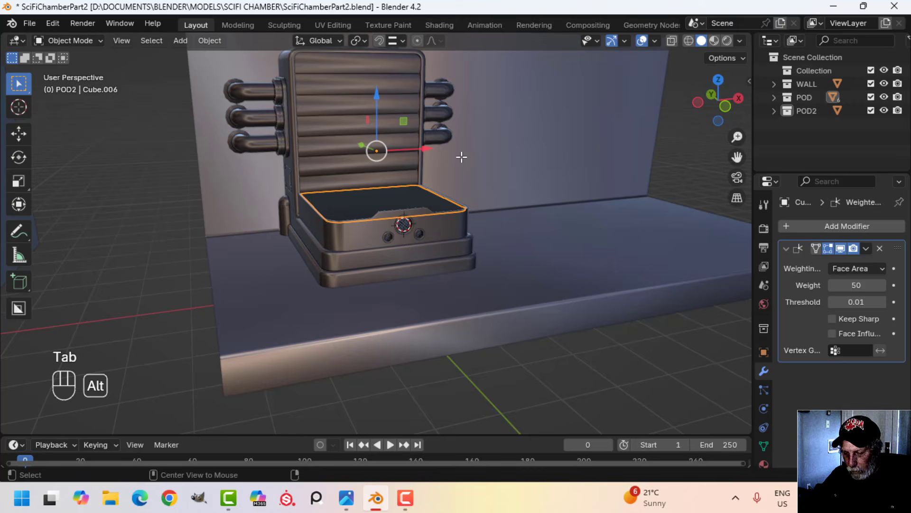
Step: Unhide the glass cover to inspect the pod's front and tray, and hide the glass again
key(alt+h)
key(alt+a)
scroll(433, 213, up, 6)
shift+middle_drag(436, 184, 421, 253)
scroll(421, 206, up, 3)
scroll(425, 227, up, 5)
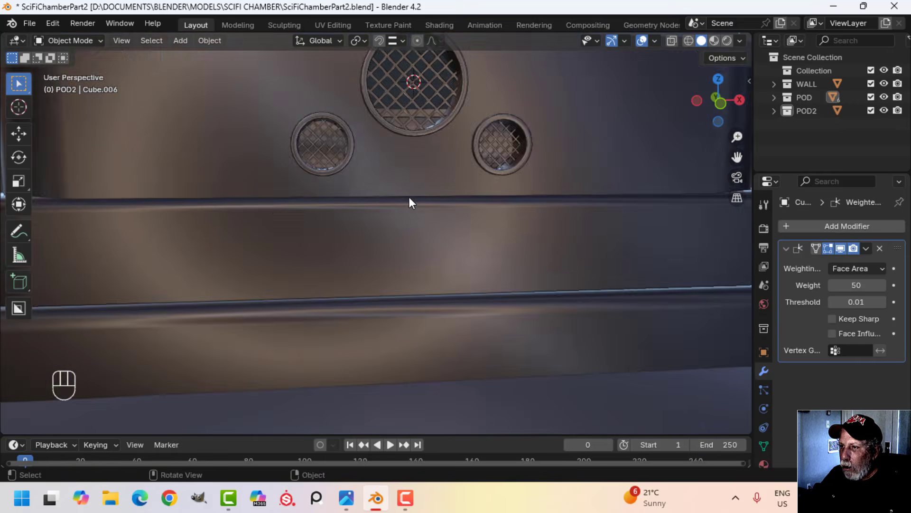
mouse_move(409, 198)
shift+middle_down()
mouse_move(395, 231)
mouse_move(382, 202)
mouse_move(382, 231)
mouse_move(417, 233)
mouse_move(397, 211)
shift+middle_up()
scroll(348, 180, down, 4)
key(h)
Step: Display face orientation and flip the normals of the tray panel
click(396, 211)
click(655, 41)
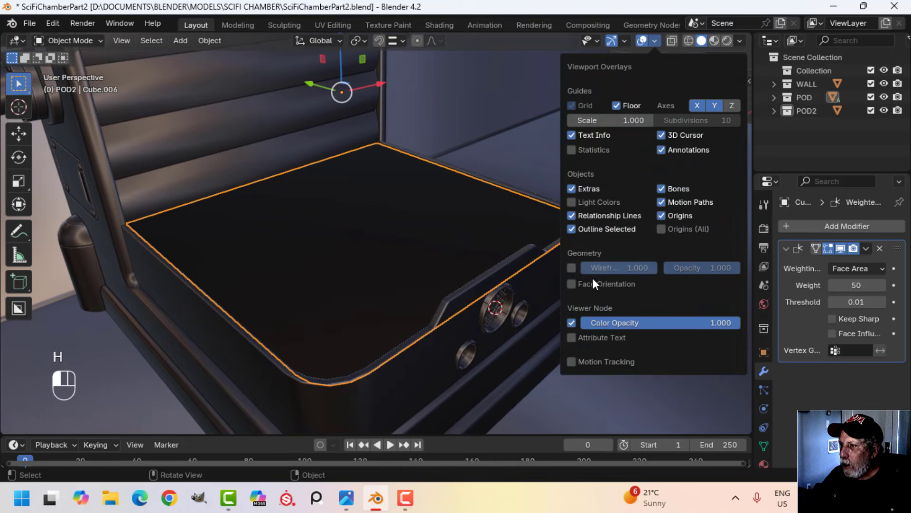
click(590, 283)
key(Tab)
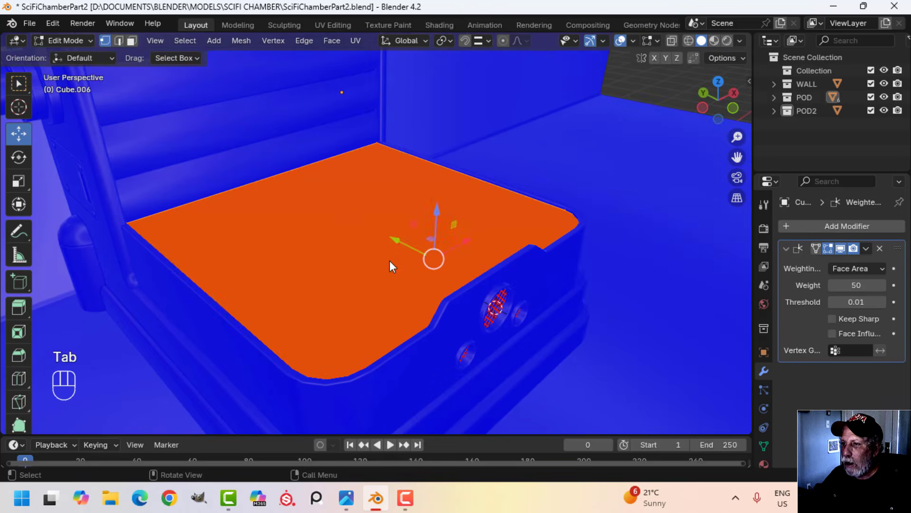
key(alt+n)
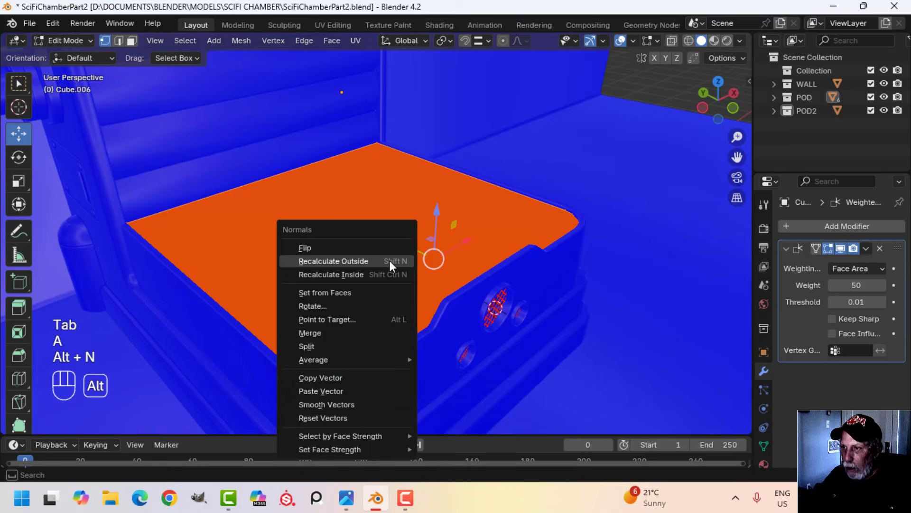
click(350, 249)
Step: Turn off the face orientation display, return to object mode and deselect everything
click(631, 41)
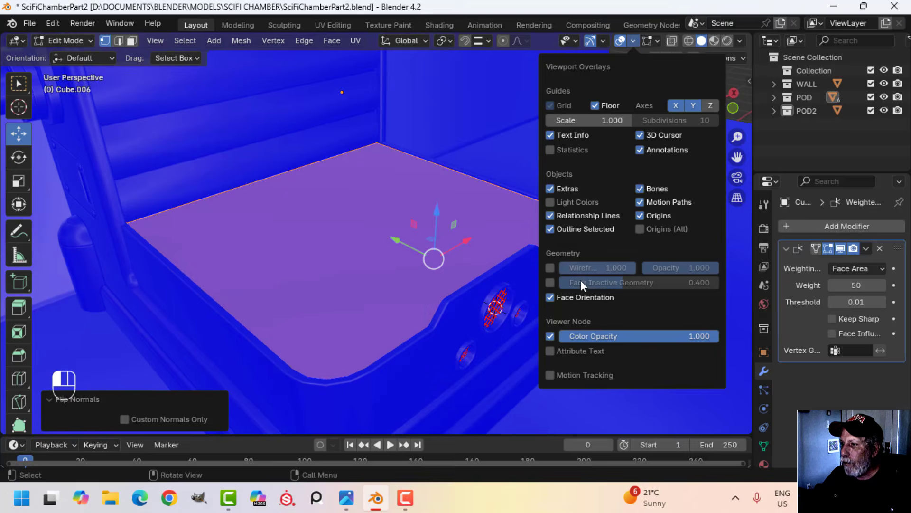
click(575, 294)
key(alt+a)
key(Tab)
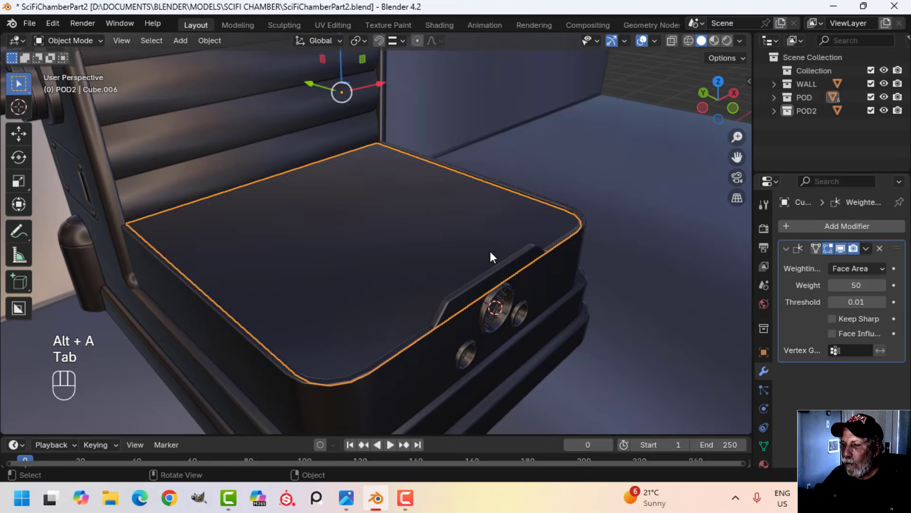
key(alt+a)
Step: Examine the tray's front vent openings and the mesh of their rings
middle_drag(490, 251, 627, 248)
scroll(574, 253, up, 2)
scroll(653, 224, up, 3)
middle_drag(657, 219, 317, 192)
scroll(343, 264, down, 3)
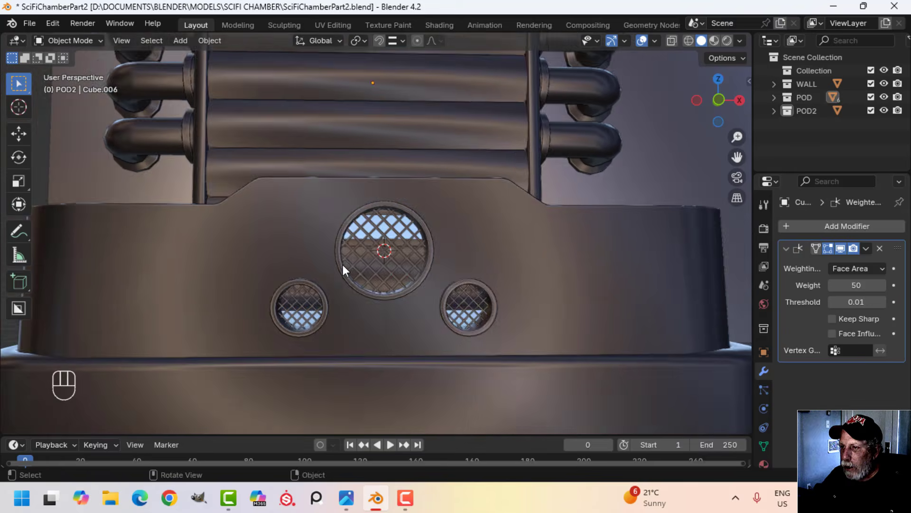
middle_drag(343, 264, 420, 178)
click(420, 178)
key(Tab)
scroll(461, 204, up, 3)
key(alt+a)
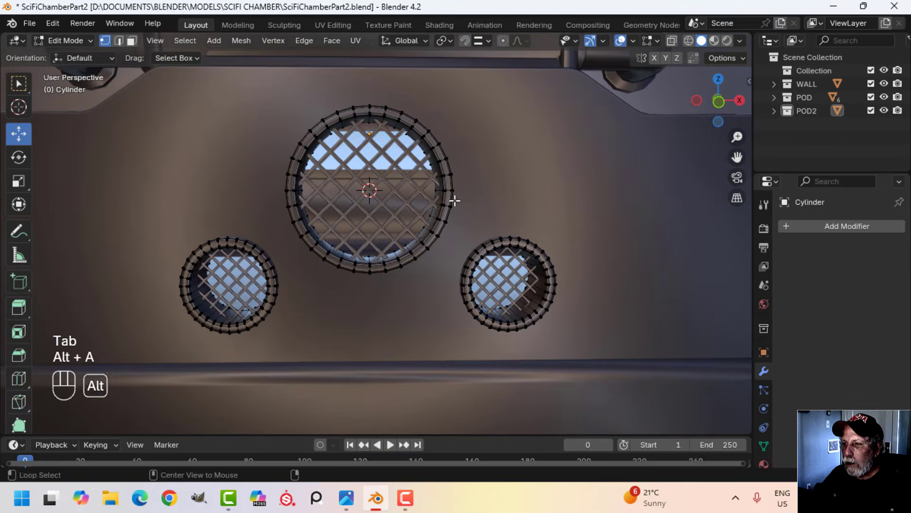
key(Tab)
Step: Join the front vents' cylinder rings with the tray body and grilles into one object and deselect everything
click(466, 151)
middle_drag(515, 156, 395, 212)
click(378, 166)
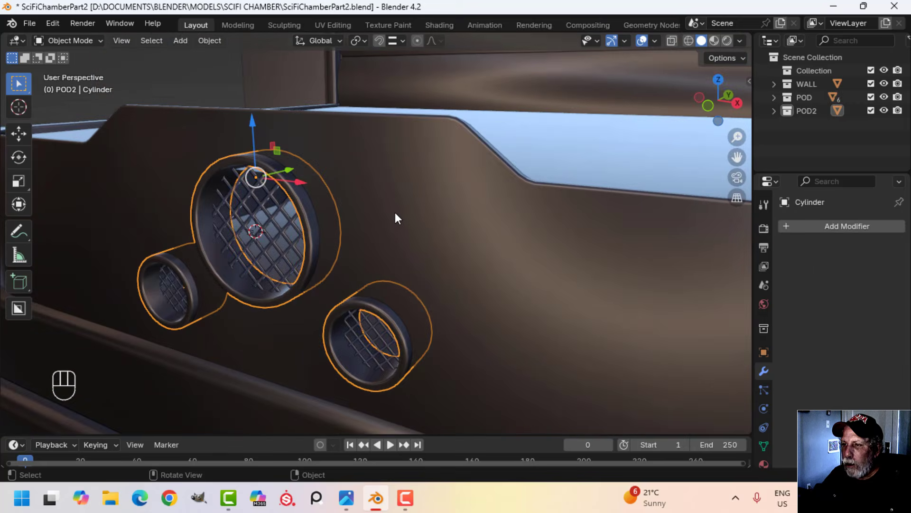
shift+click(476, 217)
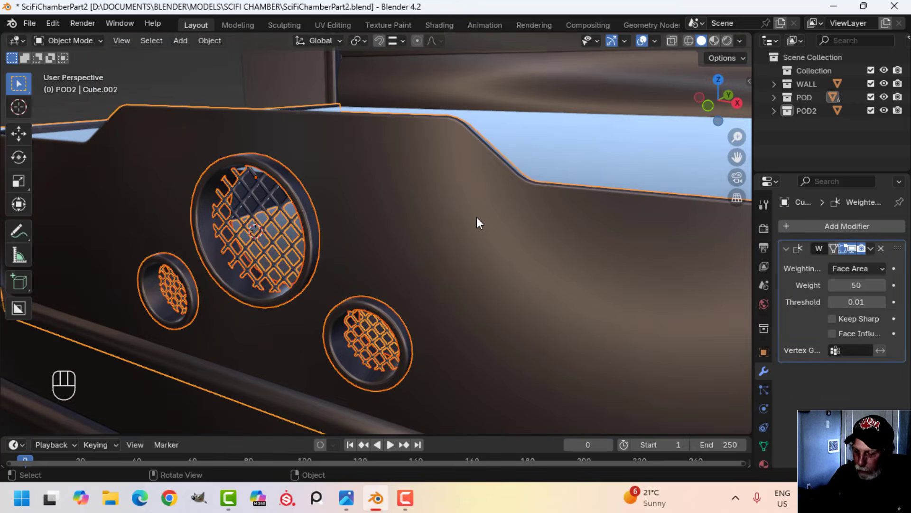
key(ctrl+j)
key(alt+a)
Step: Select the joined tray body and display its mesh in edit mode as a wireframe from the front
click(275, 219)
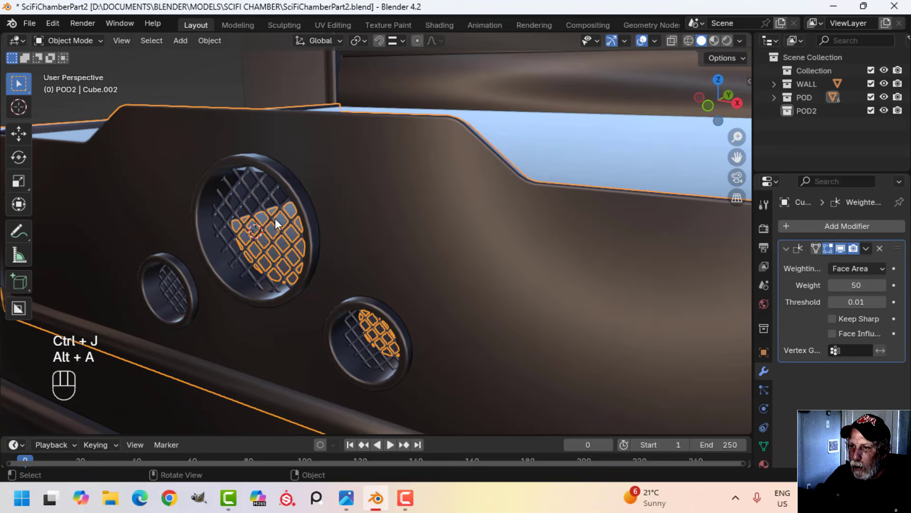
middle_drag(275, 218, 348, 219)
key(alt+a)
click(317, 227)
key(alt+a)
click(250, 232)
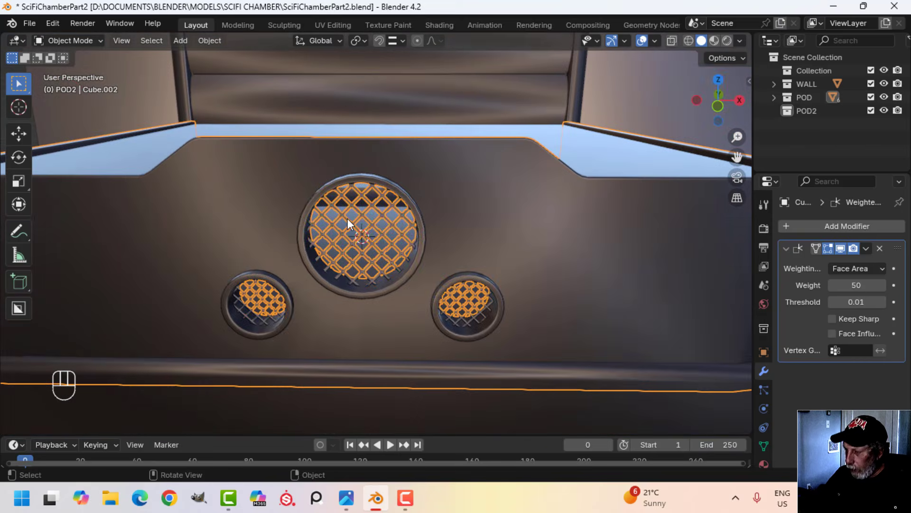
key(KP_1)
key(Tab)
key(z)
click(263, 214)
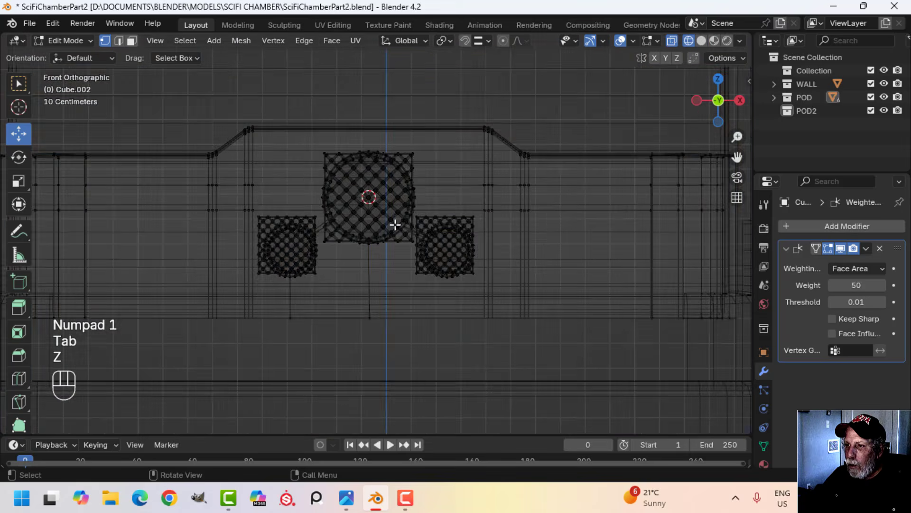
scroll(395, 225, up, 2)
key(alt+a)
scroll(319, 138, down, 1)
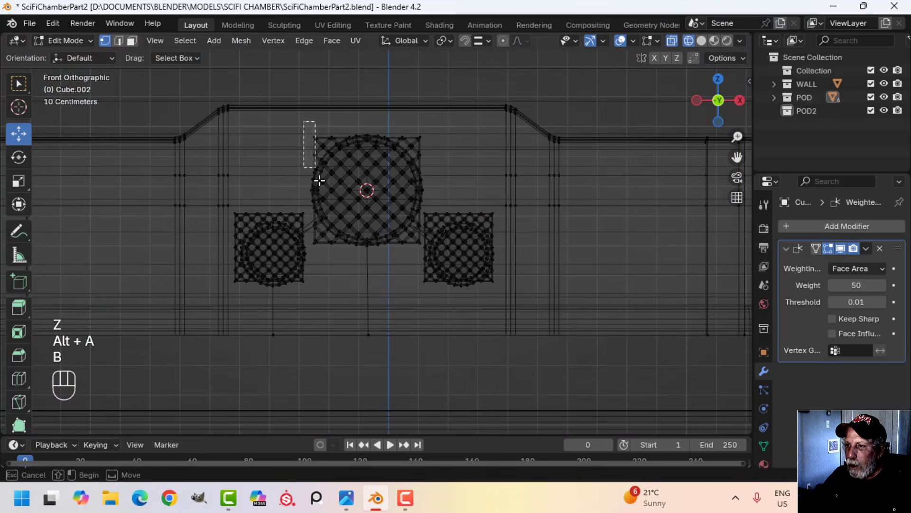
drag(362, 236, 362, 236)
key(alt+a)
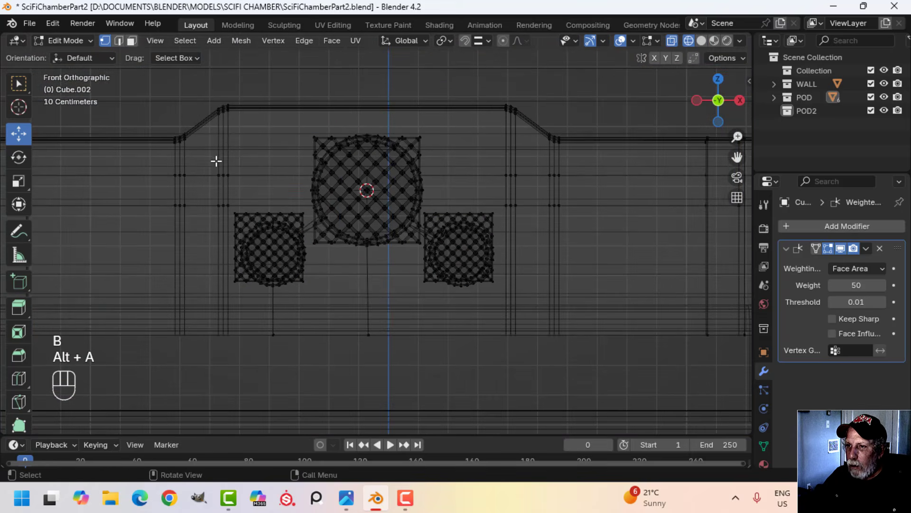
Step: Try lowering the three vents and their grilles on the tray's front wall, and undo the move
key(b)
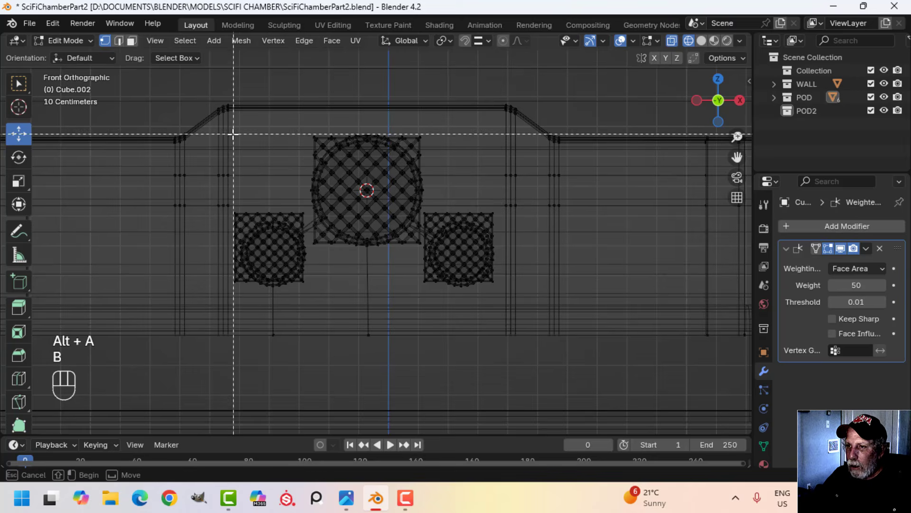
drag(230, 137, 503, 313)
drag(368, 183, 364, 192)
key(alt+a)
key(z)
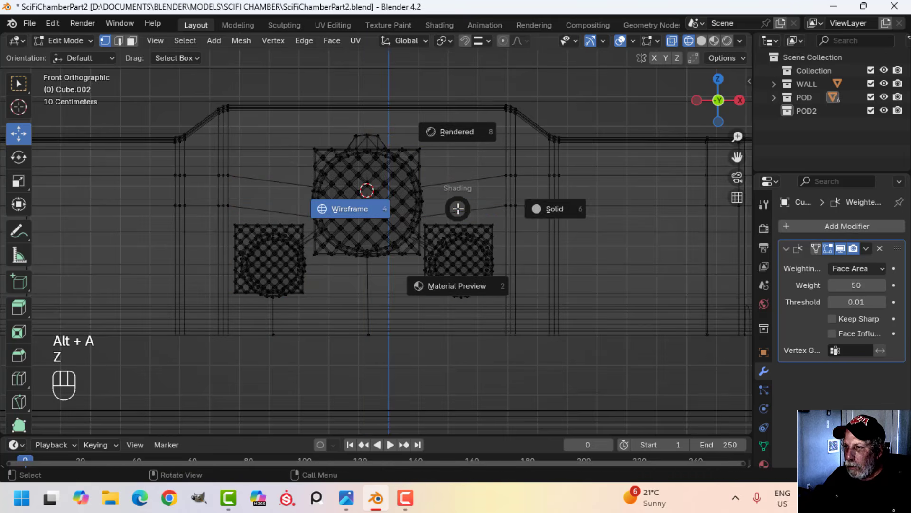
click(557, 213)
key(Tab)
key(alt+a)
mouse_move(476, 223)
middle_down()
mouse_move(374, 215)
mouse_move(397, 226)
mouse_move(434, 218)
middle_up()
ctrl+middle_drag(398, 183, 475, 191)
key(ctrl+z)
key(ctrl+z)
key(ctrl+z)
key(ctrl+z)
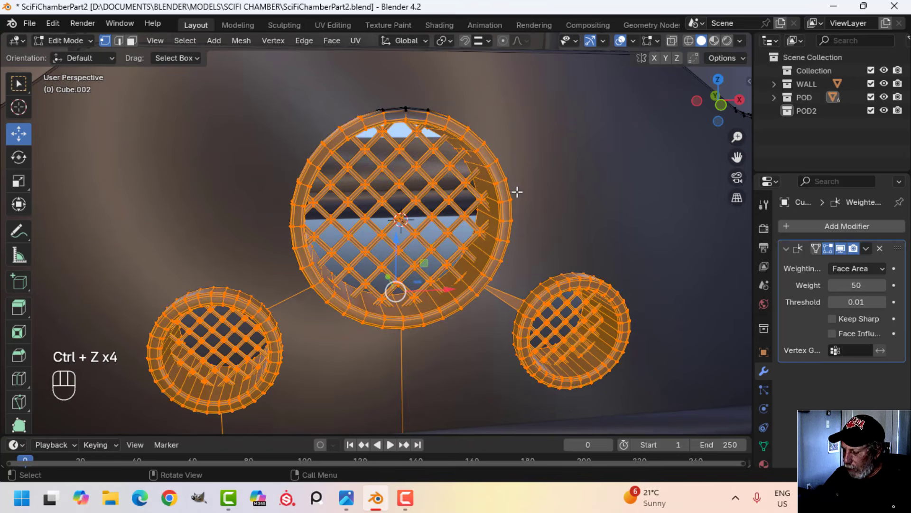
Step: Lower the complete vents and grilles about 0.034 m on the tray's front wall, and return to solid shading in object mode
key(KP_1)
key(z)
click(409, 192)
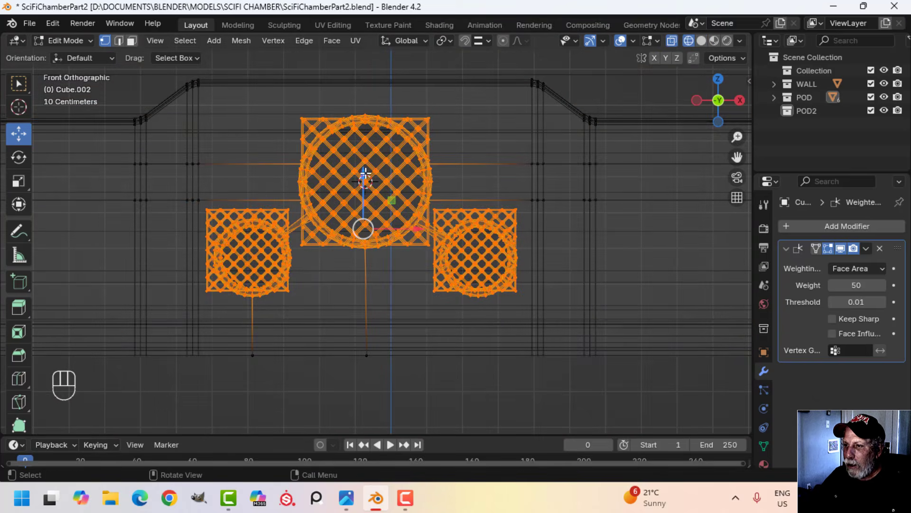
drag(365, 172, 365, 188)
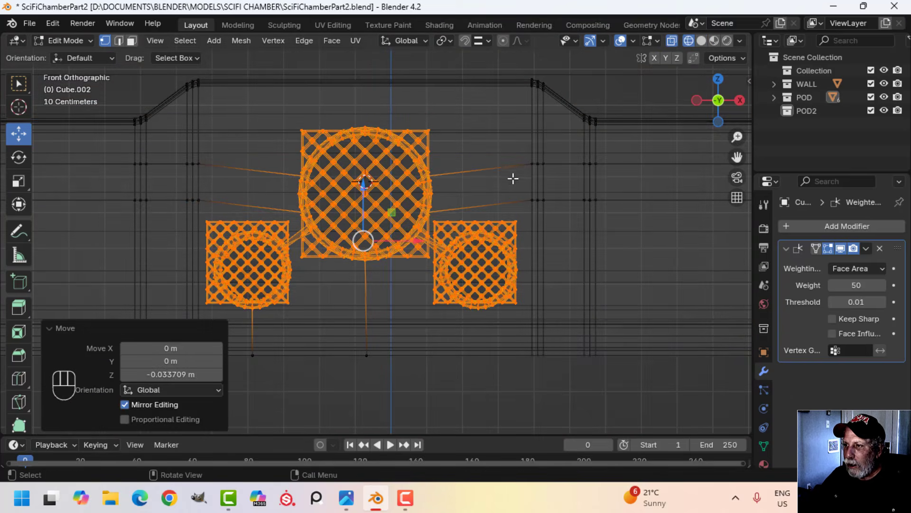
key(z)
click(580, 172)
key(Tab)
key(alt+a)
Step: Snap the 3D cursor to the centre of the flat panel inside the tray, and deselect the panel
mouse_move(445, 183)
middle_down()
mouse_move(424, 209)
mouse_move(406, 166)
mouse_move(500, 235)
mouse_move(565, 236)
mouse_move(514, 213)
mouse_move(451, 204)
mouse_move(549, 223)
mouse_move(548, 153)
mouse_move(569, 126)
mouse_move(618, 172)
mouse_move(419, 158)
mouse_move(418, 146)
mouse_move(428, 176)
mouse_move(366, 265)
mouse_move(472, 246)
mouse_move(401, 258)
mouse_move(404, 226)
mouse_move(382, 278)
mouse_move(399, 289)
mouse_move(400, 264)
mouse_move(331, 283)
mouse_move(351, 301)
mouse_move(376, 265)
mouse_move(375, 290)
middle_up()
scroll(428, 176, down, 4)
scroll(402, 258, down, 2)
scroll(352, 301, down, 2)
scroll(375, 253, up, 2)
shift+middle_drag(375, 253, 379, 296)
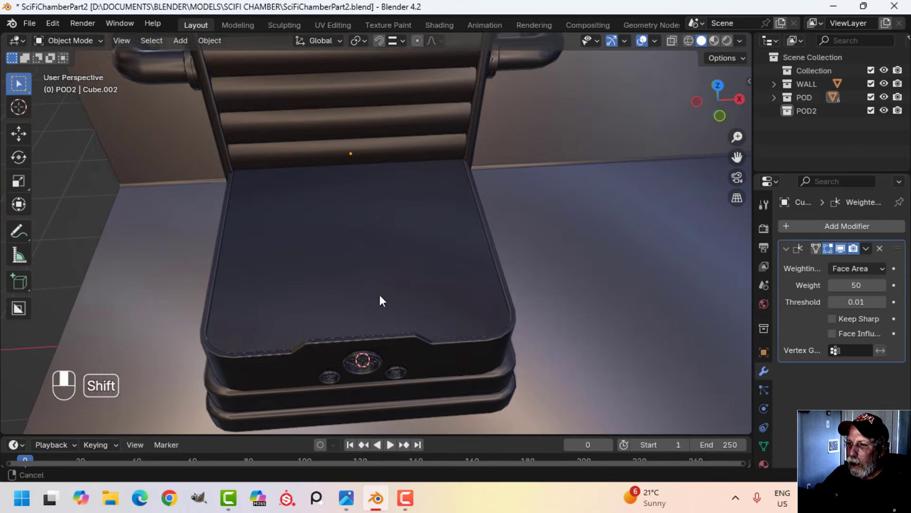
click(356, 259)
key(Tab)
key(a)
key(shift+s)
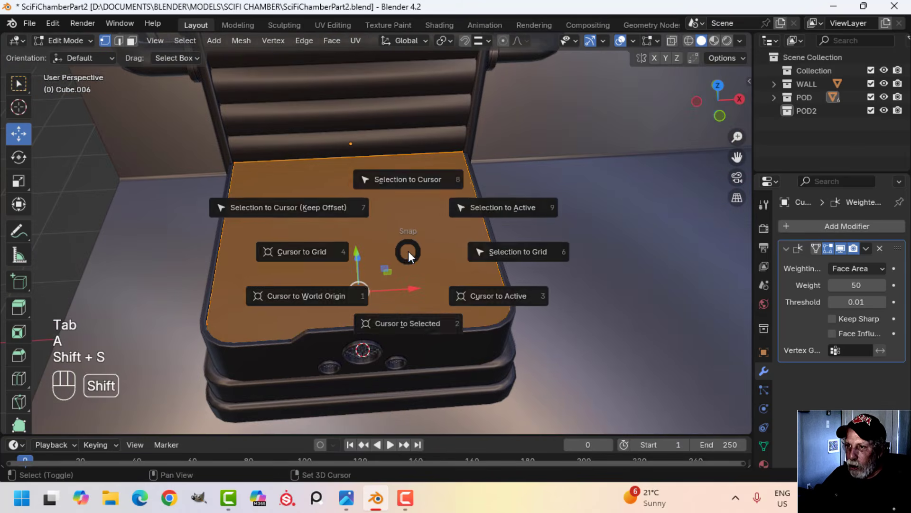
click(409, 325)
key(Tab)
middle_drag(426, 252, 343, 282)
key(alt+a)
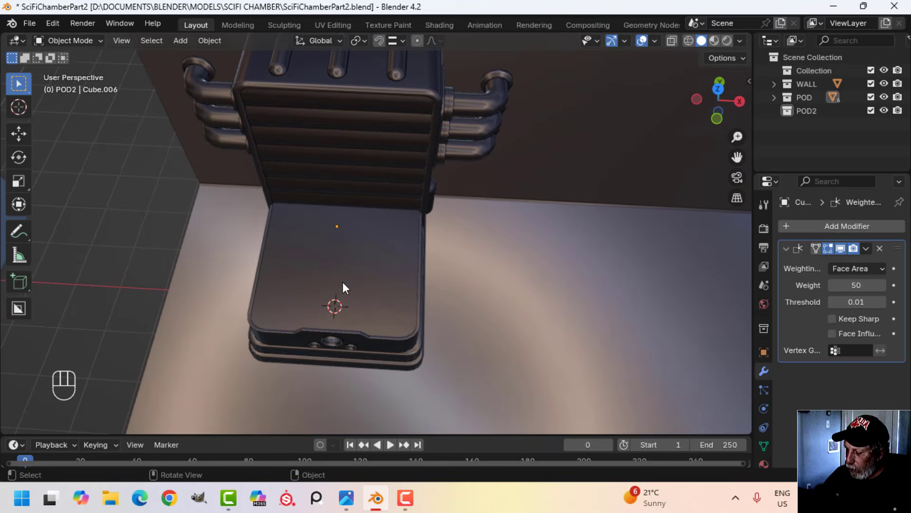
Step: Add a mesh circle at the 3D cursor in top view and open it for editing
key(KP_7)
scroll(365, 265, up, 2)
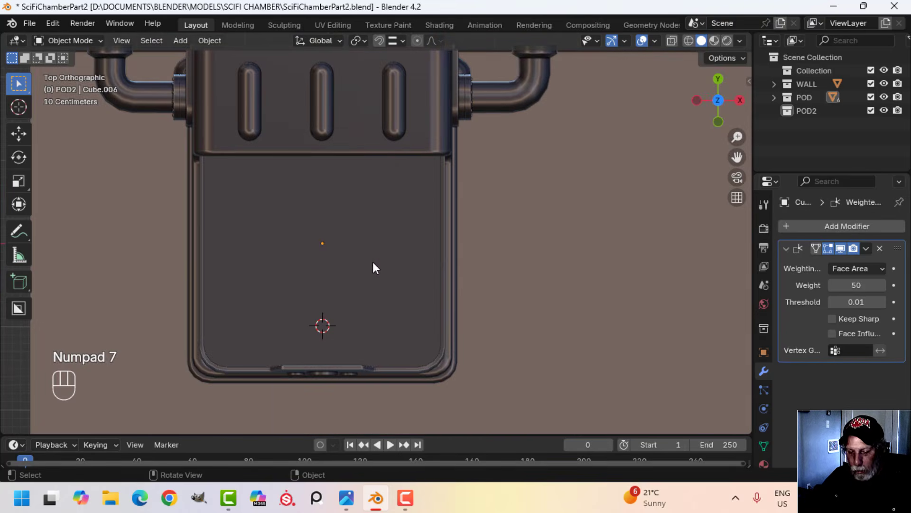
key(shift+a)
mouse_move(317, 204)
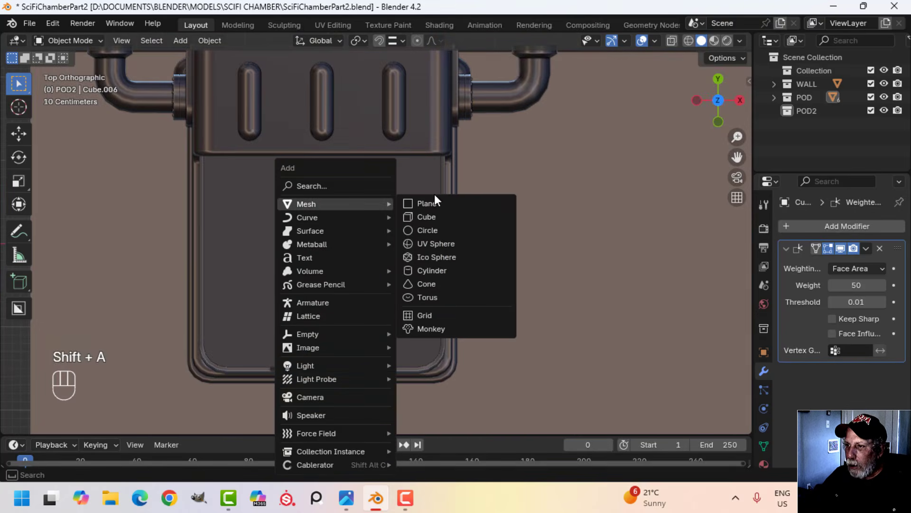
click(439, 229)
key(Tab)
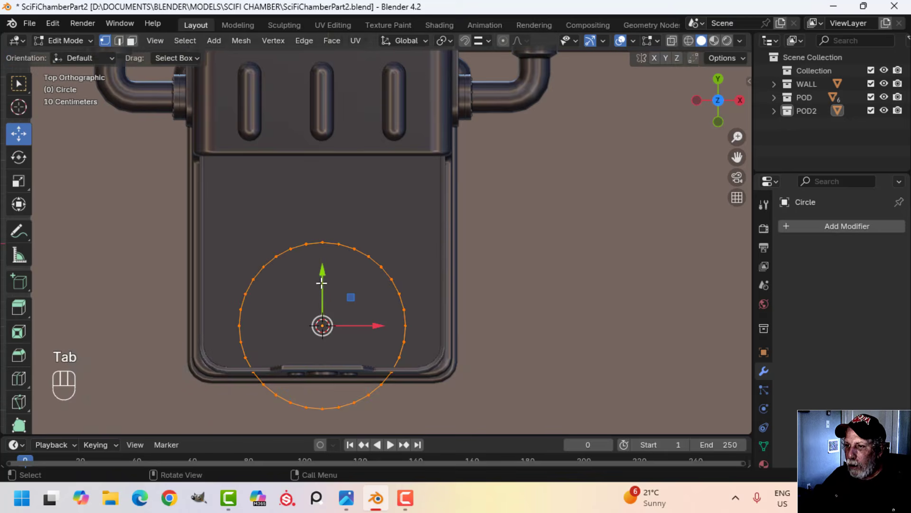
Step: Move the circle about 0.78 m along Y toward the middle of the tray panel and scale it to about 0.76
drag(321, 283, 323, 207)
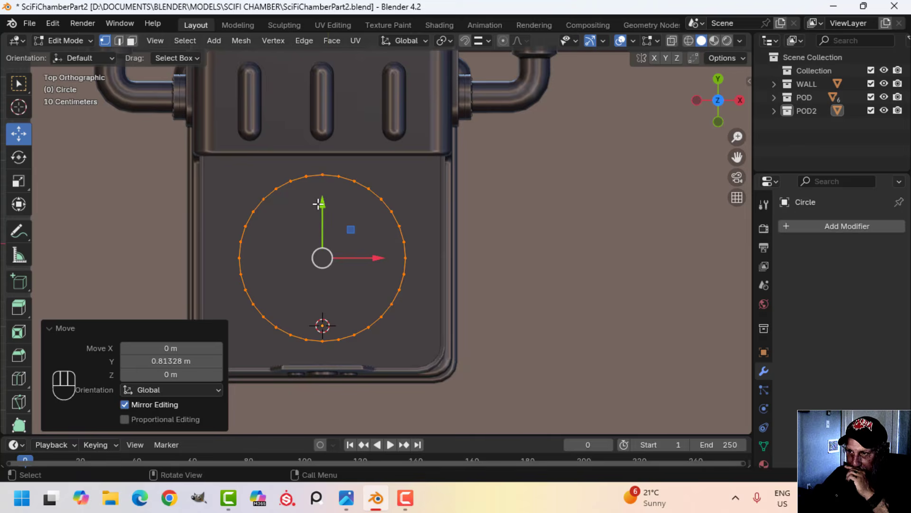
drag(324, 204, 323, 207)
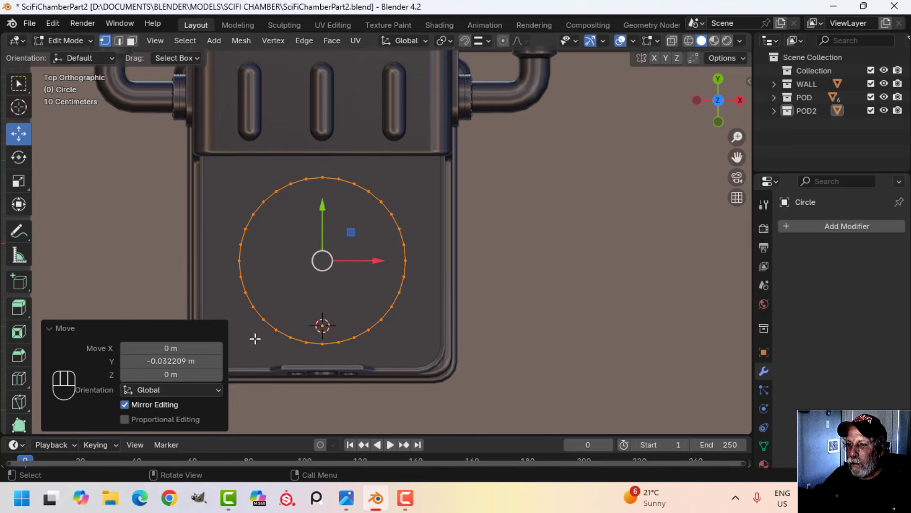
key(s)
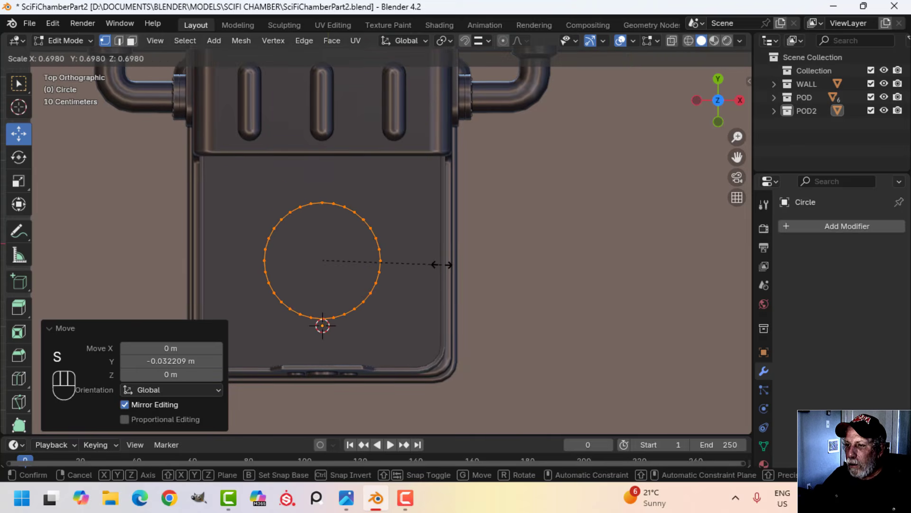
click(452, 263)
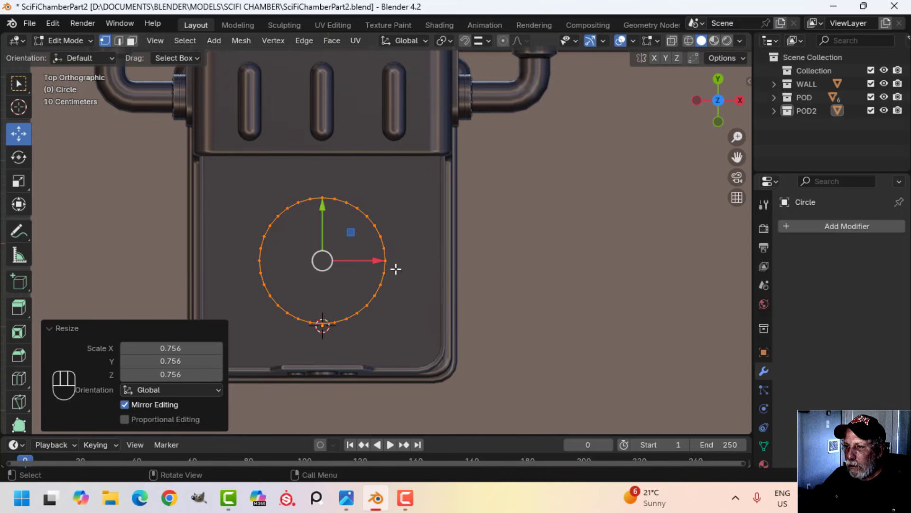
key(s)
click(473, 267)
Step: Raise the circle slightly above the tray panel and fill it with a face
middle_drag(474, 267, 394, 221)
scroll(403, 221, up, 2)
shift+middle_drag(412, 223, 380, 163)
drag(372, 185, 373, 179)
middle_drag(375, 181, 405, 224)
shift+middle_drag(404, 224, 393, 188)
middle_drag(395, 199, 394, 206)
key(f)
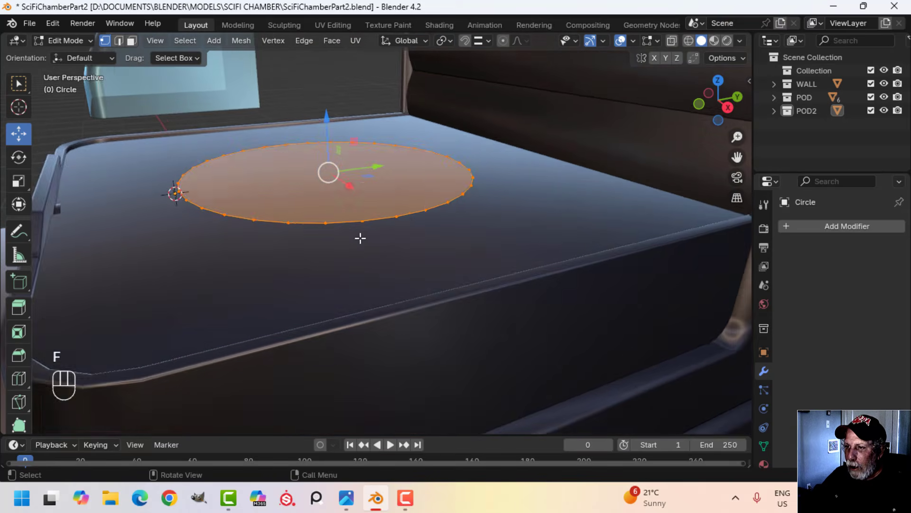
Step: Extrude the circular face down about 0.066 m to give the disc thickness
middle_drag(360, 238, 364, 225)
drag(378, 127, 384, 135)
key(e)
right_click(389, 125)
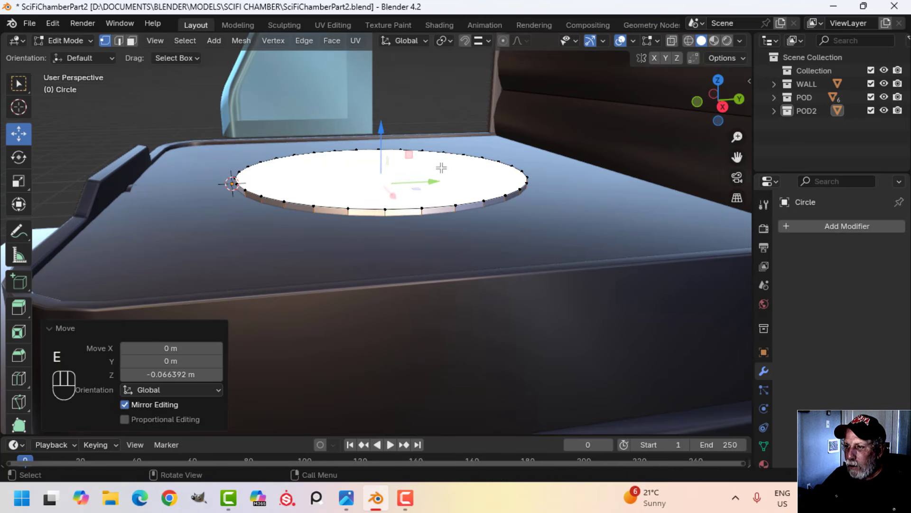
Step: Recalculate all of the disc's normals to the outside and return to object mode with nothing selected
key(a)
middle_drag(426, 191, 474, 219)
key(alt+n)
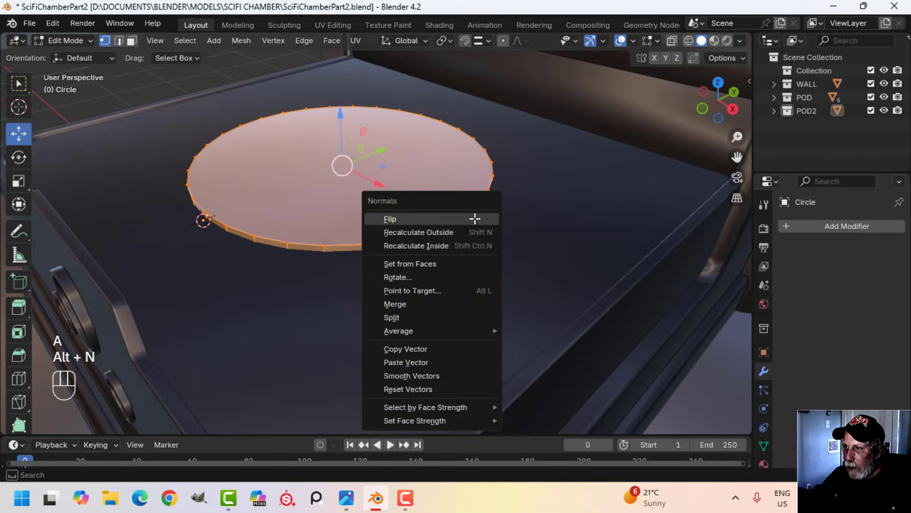
click(468, 233)
key(Tab)
middle_drag(366, 238, 415, 216)
key(alt+a)
Step: Isolate the disc in local view and open its mesh for editing with a side-on view of the rim
scroll(382, 235, up, 2)
scroll(386, 227, down, 2)
scroll(385, 227, up, 2)
middle_drag(416, 224, 358, 213)
scroll(377, 214, up, 2)
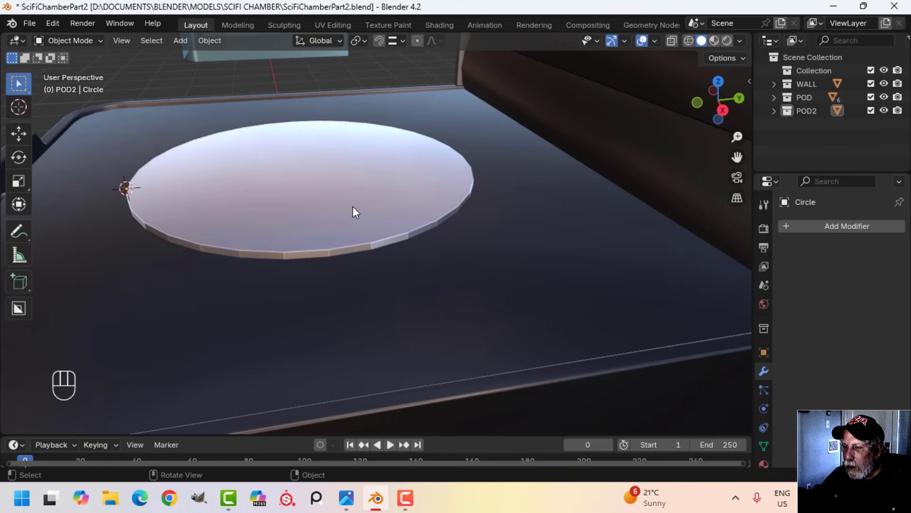
click(353, 206)
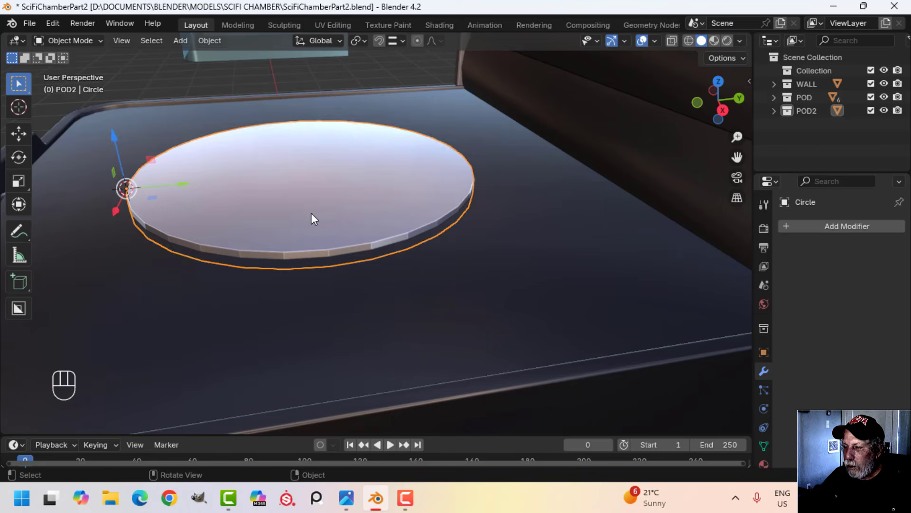
middle_drag(312, 212, 316, 214)
scroll(378, 244, up, 2)
key(Tab)
key(alt+a)
key(Tab)
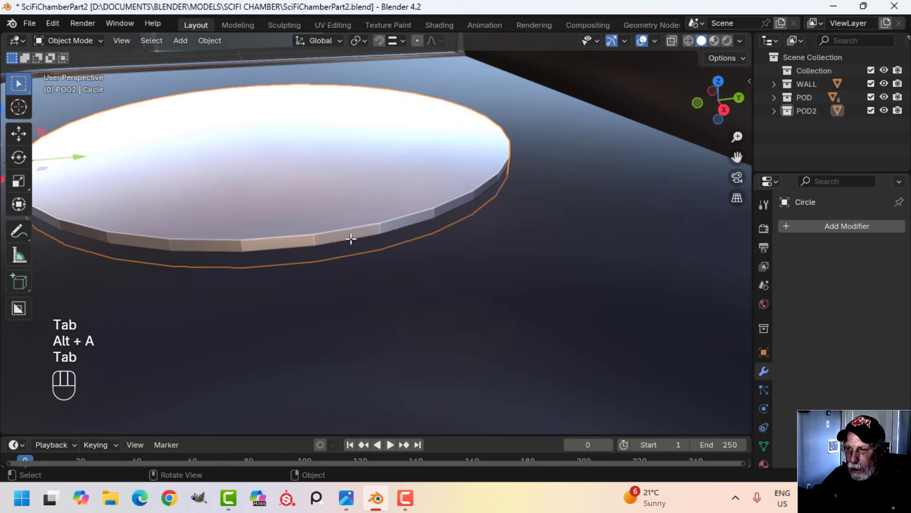
key(slash)
key(Tab)
middle_drag(350, 238, 363, 238)
scroll(405, 256, up, 1)
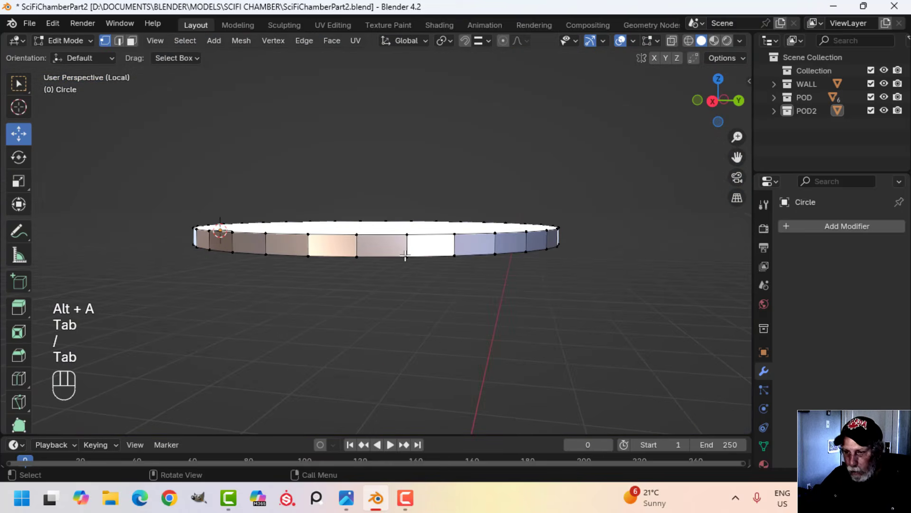
Step: Select the disc's upper and lower rim edge loops and bevel them with two segments
key(2)
alt+shift+click(428, 248)
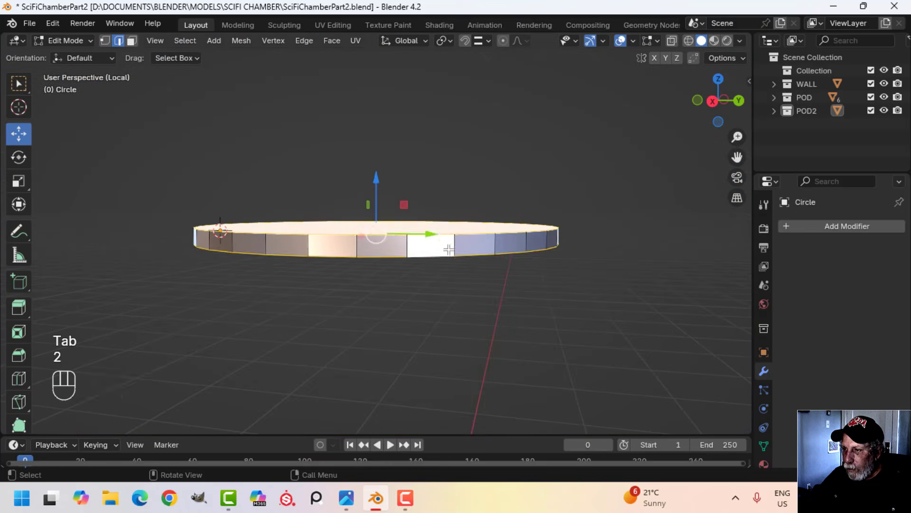
middle_drag(427, 245, 442, 230)
key(ctrl+b)
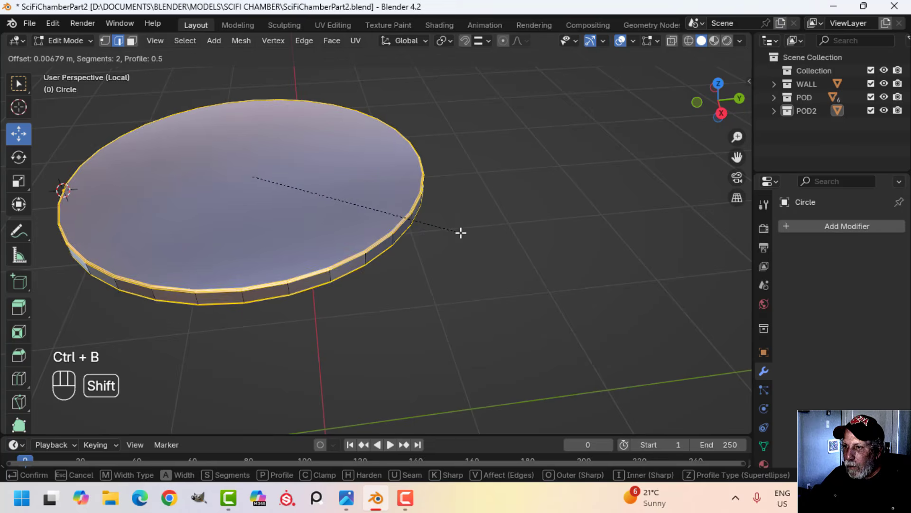
click(470, 232)
Step: Return to object mode, shade the disc smooth and deselect it
key(Tab)
right_click(331, 172)
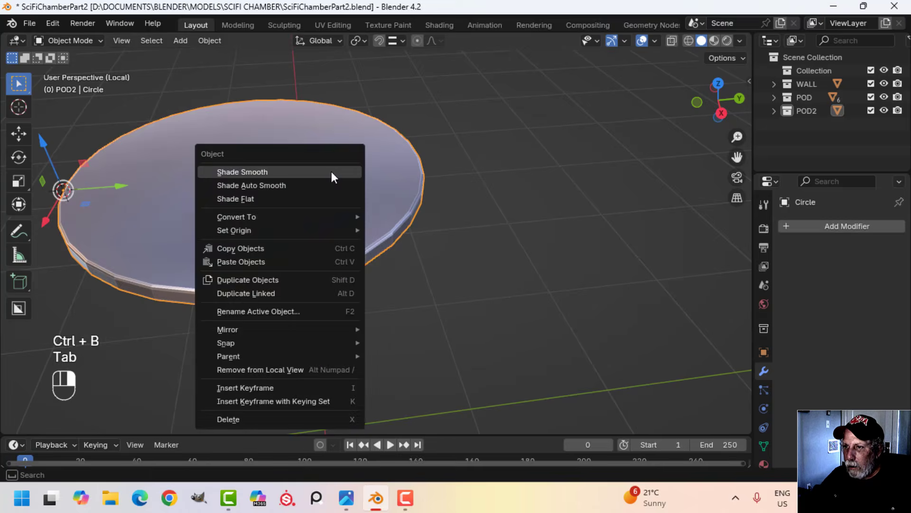
click(332, 172)
key(alt+a)
Step: Briefly turn on the face orientation display to check the disc's normals, and turn it off again
middle_drag(329, 186, 608, 58)
click(650, 41)
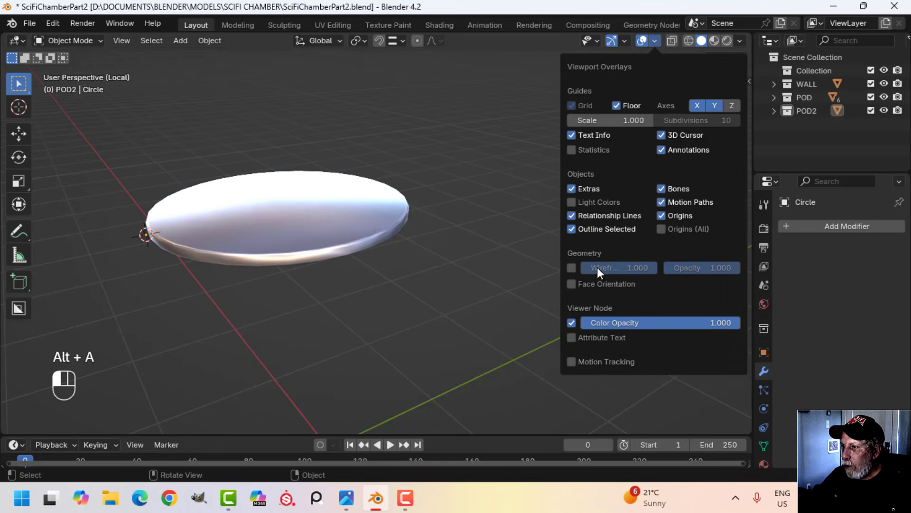
click(597, 282)
click(597, 282)
Step: Leave local view, scale all of the disc's mesh to about 1.24 along Z and lower it about 0.016 m onto the tray panel
key(slash)
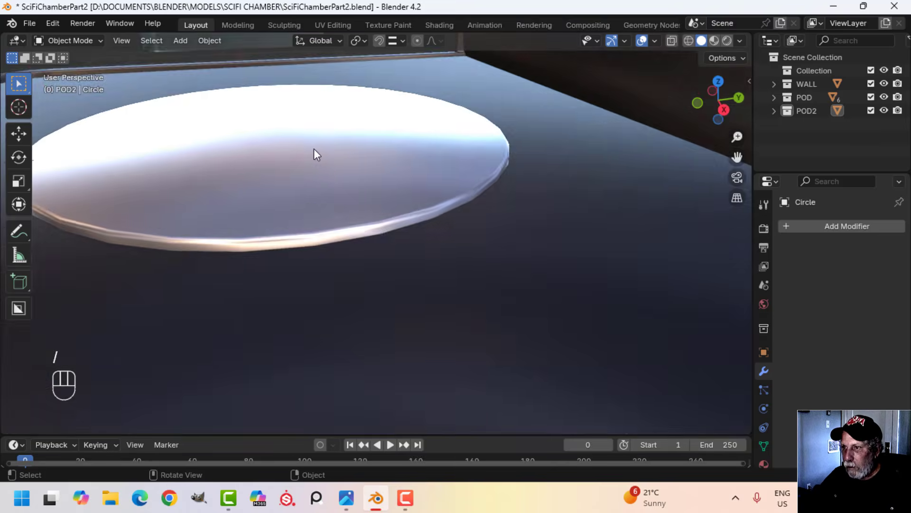
middle_drag(314, 149, 324, 164)
key(Tab)
key(a)
middle_drag(343, 204, 330, 152)
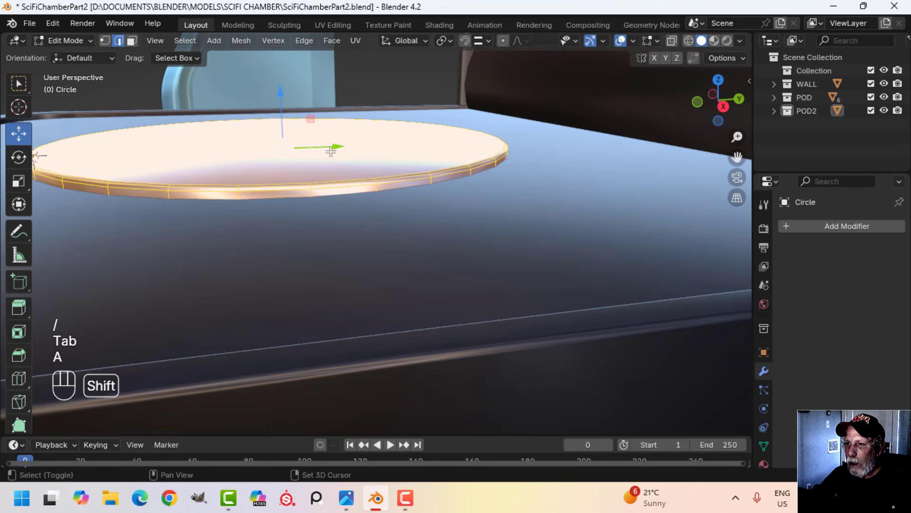
key(s)
key(z)
click(284, 105)
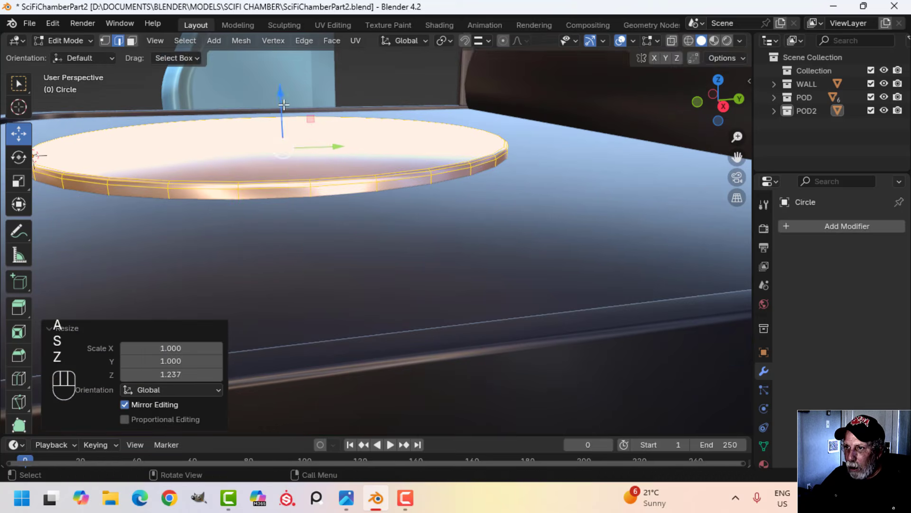
drag(284, 104, 327, 116)
Step: Duplicate the disc's mesh about 1.57 m along Y and scale the copy down to about 0.41
key(KP_7)
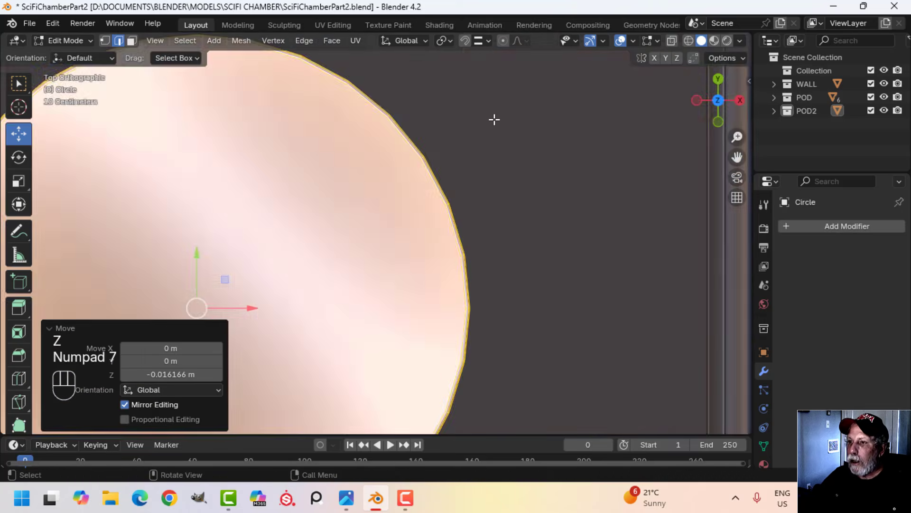
key(shift+d)
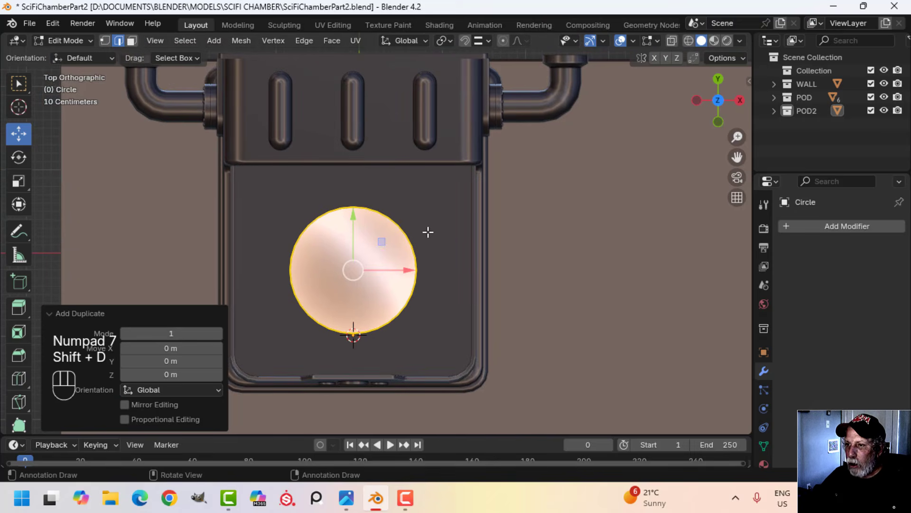
key(y)
click(352, 83)
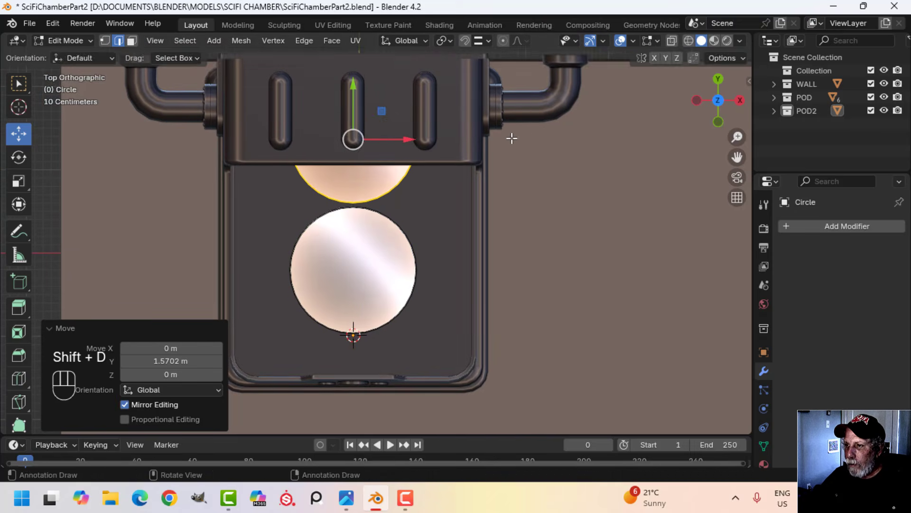
key(s)
click(420, 169)
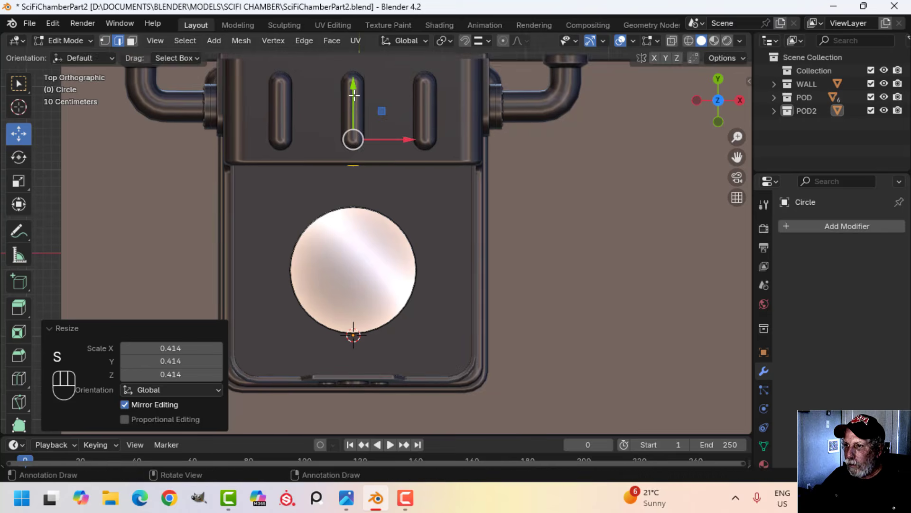
Step: Move the small disc copy about -0.62 m along Y, between the large disc and the pod's back wall, and refine its size
key(g)
key(y)
click(347, 149)
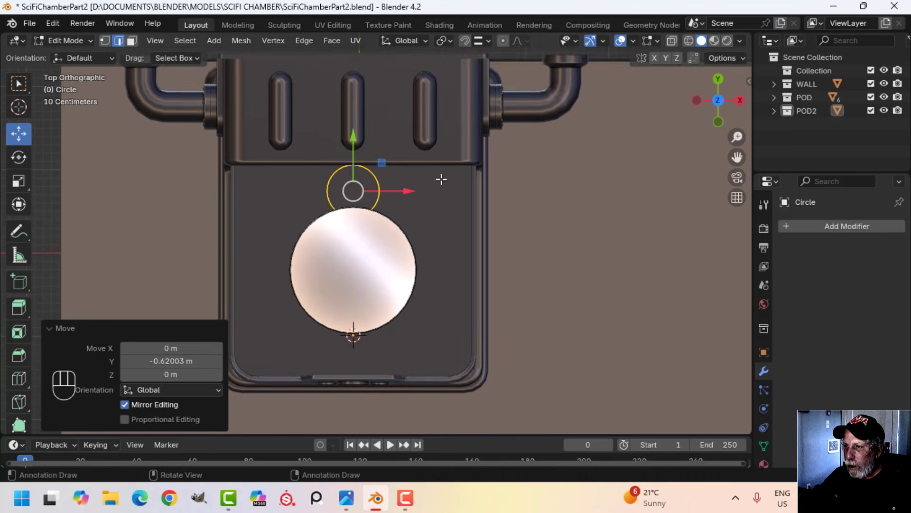
key(s)
click(388, 172)
drag(358, 145, 357, 144)
key(s)
click(463, 228)
Step: Enlarge the small disc by about 1.09, thicken it along Z by about 3.23 and nudge it about 0.035 m along Y
middle_drag(464, 228, 386, 164)
drag(386, 163, 387, 156)
middle_drag(386, 155, 452, 234)
key(s)
click(463, 214)
key(s)
key(z)
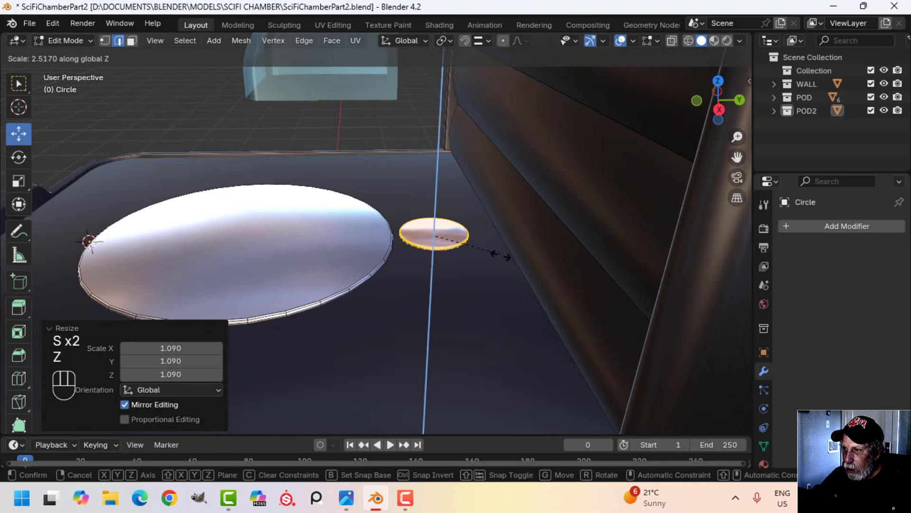
click(503, 256)
scroll(374, 271, down, 3)
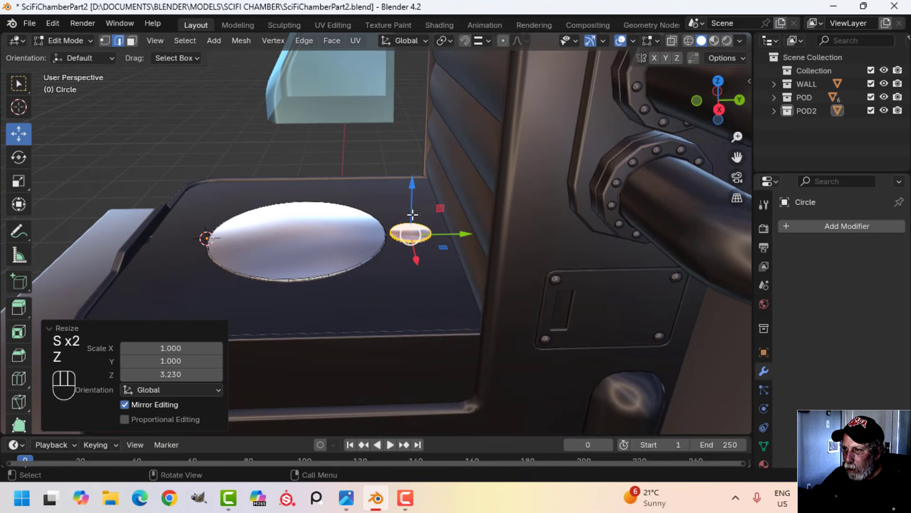
drag(460, 233, 489, 232)
Step: Select all linked geometry of the large disc from the top view and snap the 3D cursor to its centre
key(KP_7)
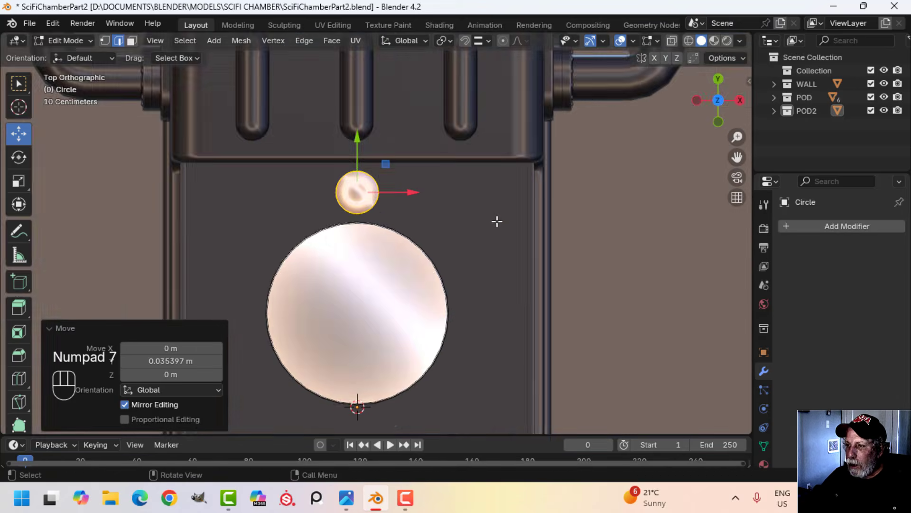
scroll(447, 272, up, 2)
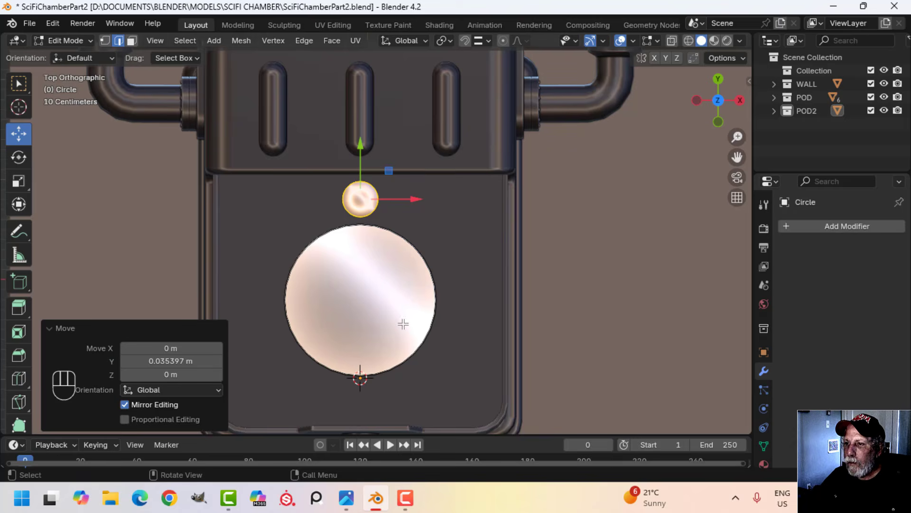
scroll(418, 329, down, 1)
shift+middle_drag(418, 301, 428, 272)
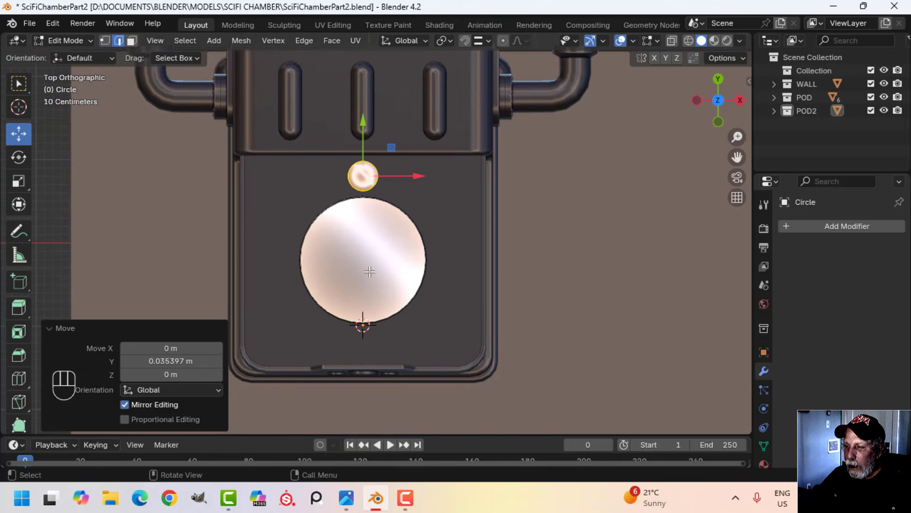
key(Tab)
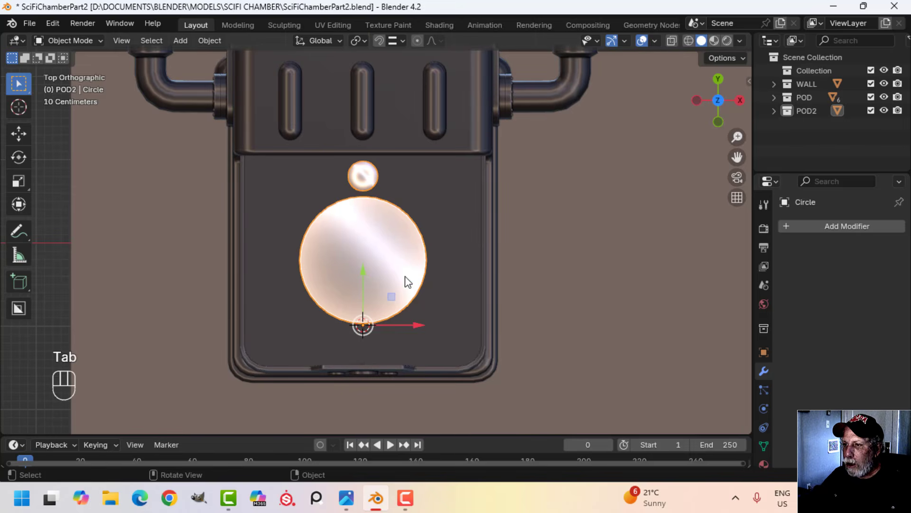
key(Tab)
key(Tab)
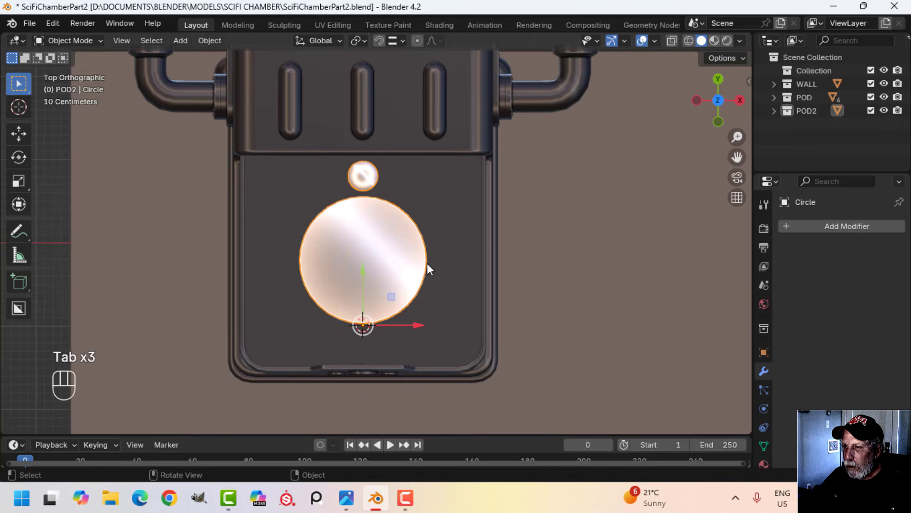
key(Tab)
key(3)
click(362, 260)
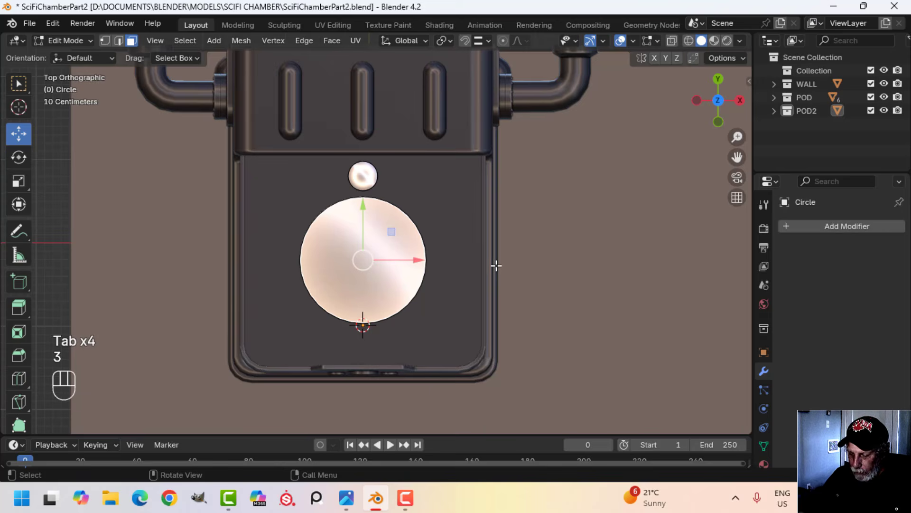
key(ctrl+l)
key(shift+s)
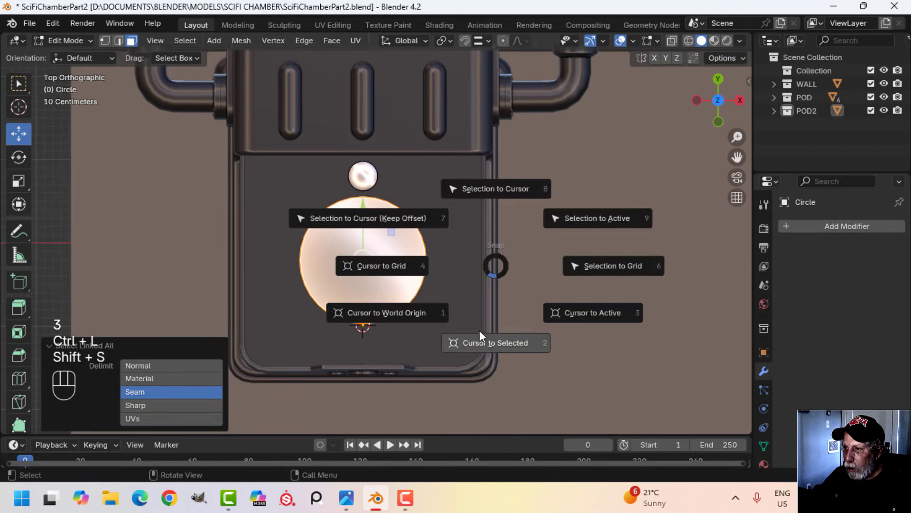
click(479, 329)
Step: Select the small disc's linked geometry, separate it into its own object and return to object mode
key(Tab)
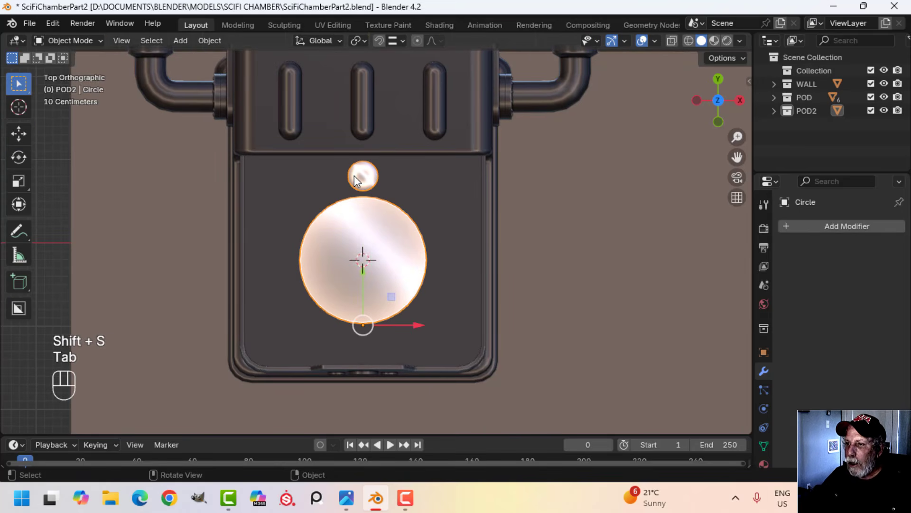
key(Tab)
click(357, 176)
key(ctrl+l)
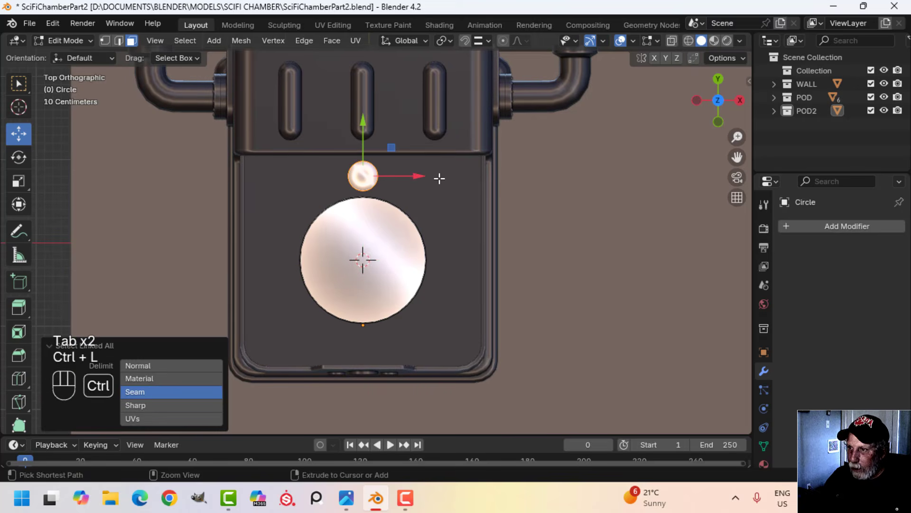
key(p)
click(437, 179)
key(Tab)
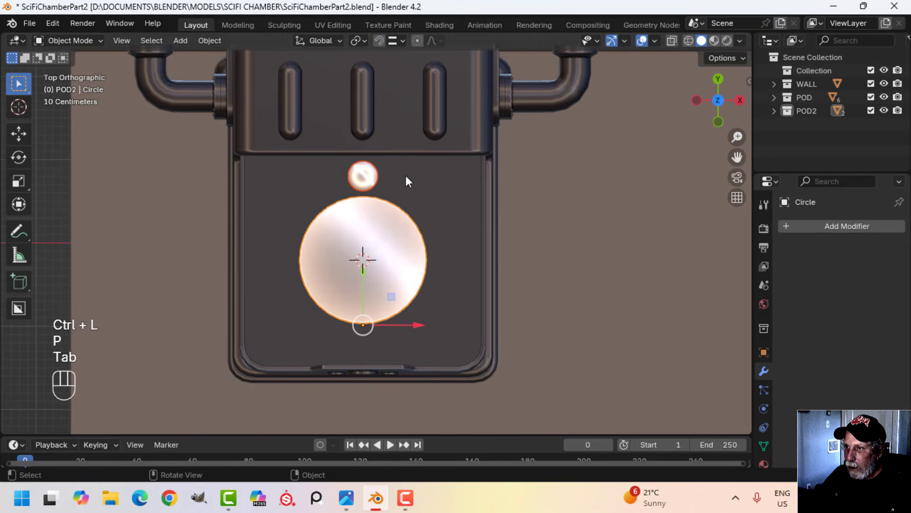
Step: Set the transform pivot point to the 3D cursor and open the separated small disc for editing with all its geometry selected
click(361, 42)
click(395, 92)
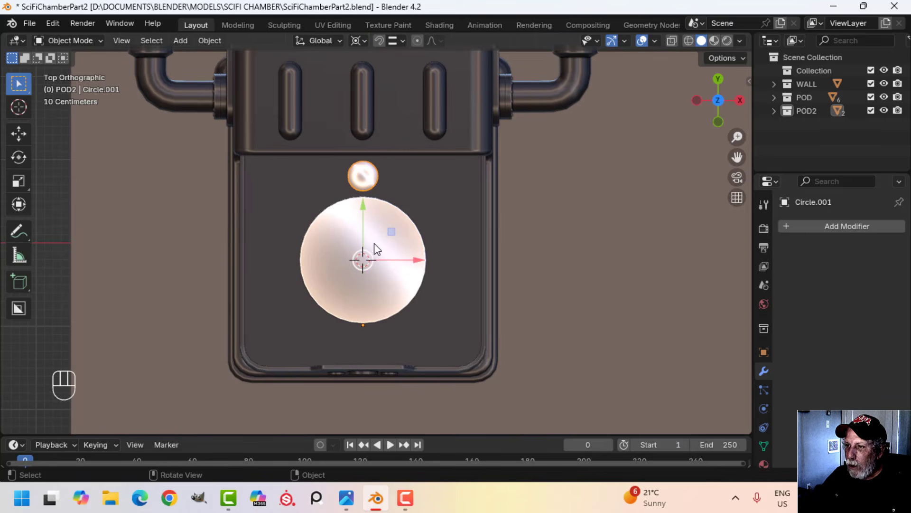
key(Tab)
key(a)
scroll(403, 190, down, 4)
shift+middle_drag(420, 264, 408, 232)
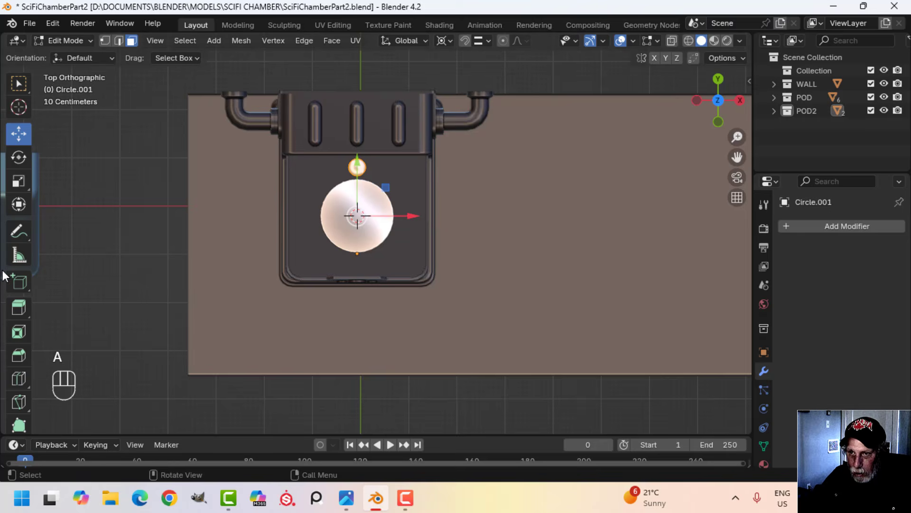
Step: Spin the small disc around the 3D cursor on Z using duplicates, with a 360° angle and 6 steps
scroll(10, 275, down, 6)
click(19, 287)
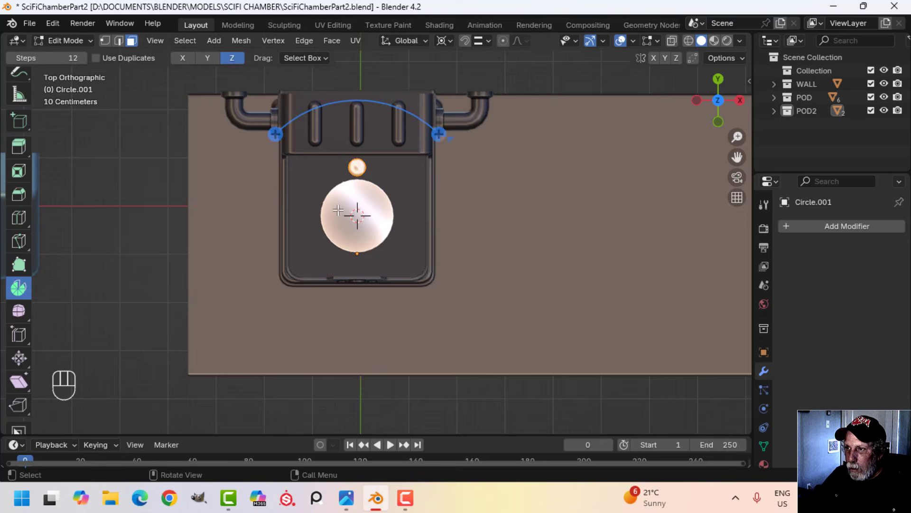
drag(439, 134, 434, 260)
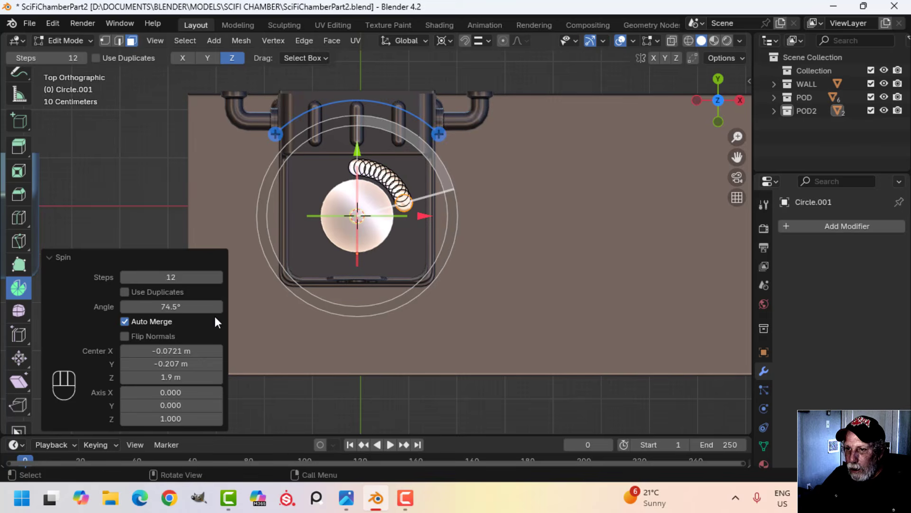
click(124, 292)
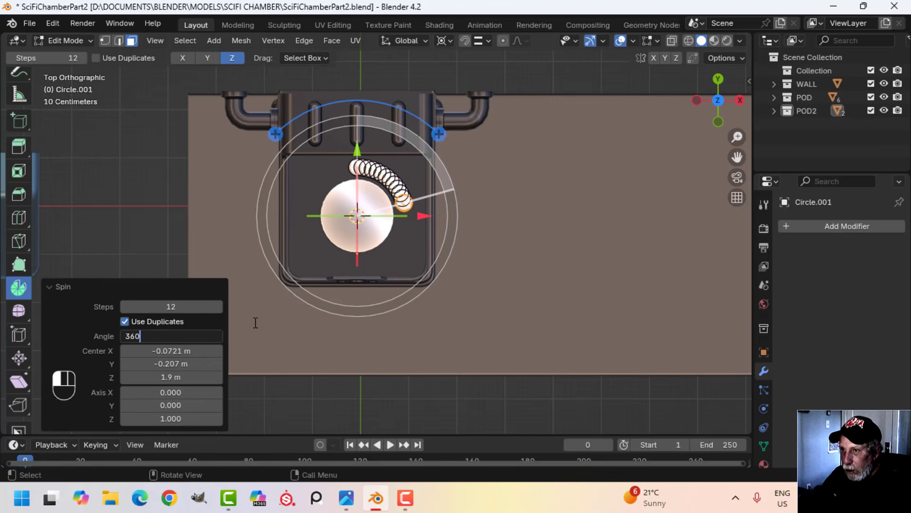
text(360)
key(Return)
click(171, 307)
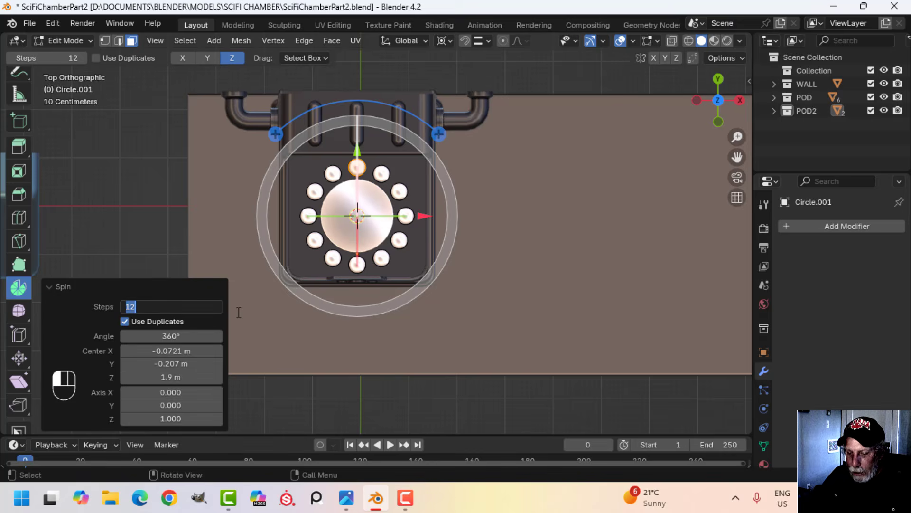
text(6)
key(Return)
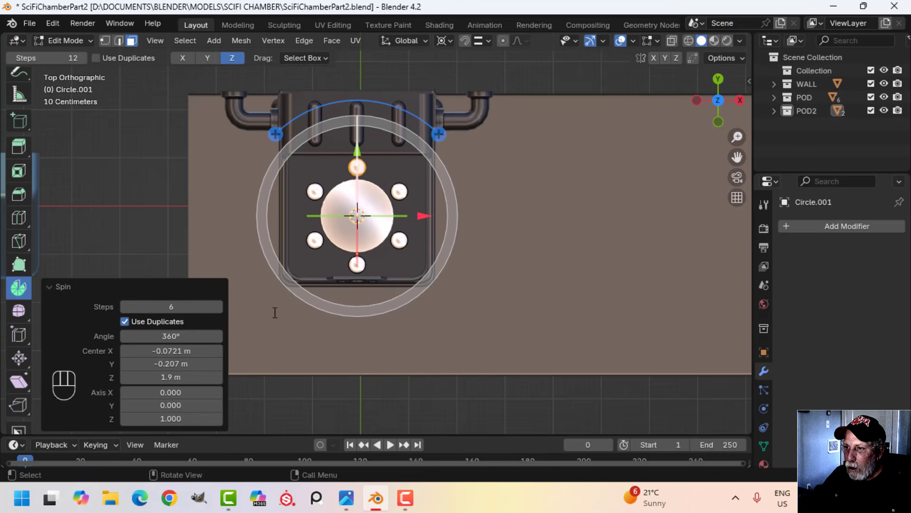
Step: Select all the small discs' geometry and merge the overlapping vertices by distance
middle_drag(442, 257, 391, 238)
scroll(339, 248, up, 2)
middle_drag(327, 254, 389, 280)
scroll(381, 265, up, 2)
key(a)
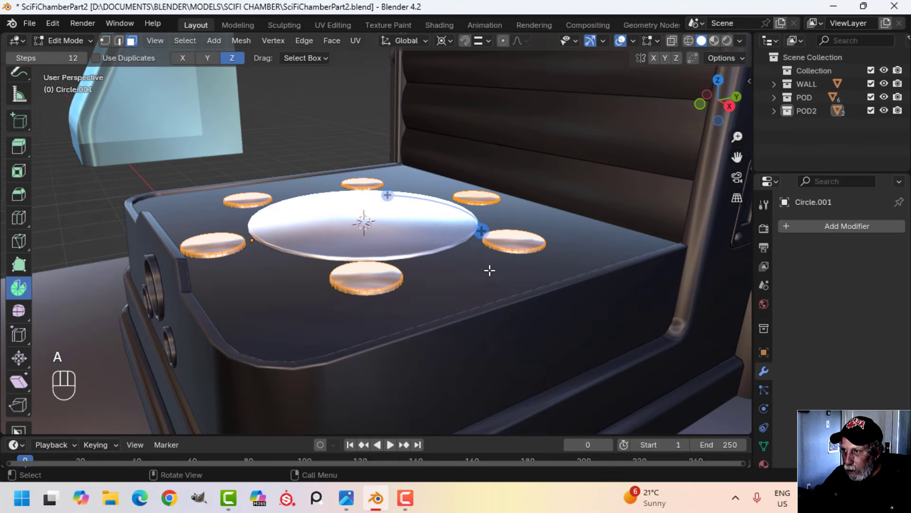
key(m)
click(490, 270)
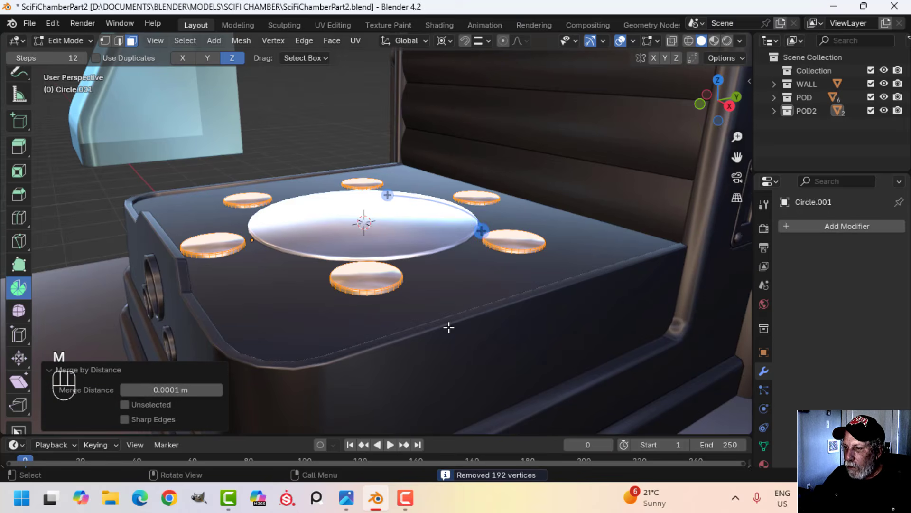
Step: Return to object mode and join the ring of small discs with the large disc
key(Tab)
shift+click(403, 235)
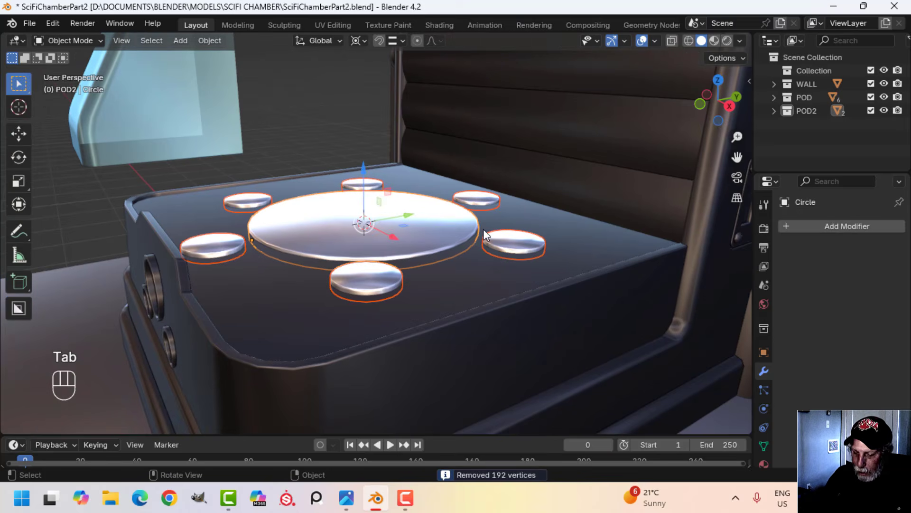
key(ctrl+j)
Step: Scale all the joined discs to about 1.35 along Z, raise them slightly and return to object mode
key(Tab)
key(a)
middle_drag(483, 229, 449, 256)
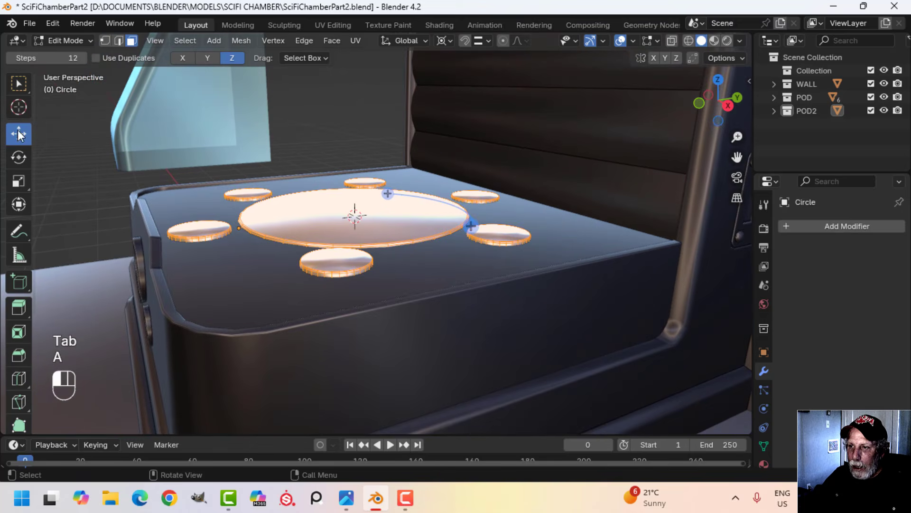
click(18, 135)
key(s)
key(z)
click(446, 260)
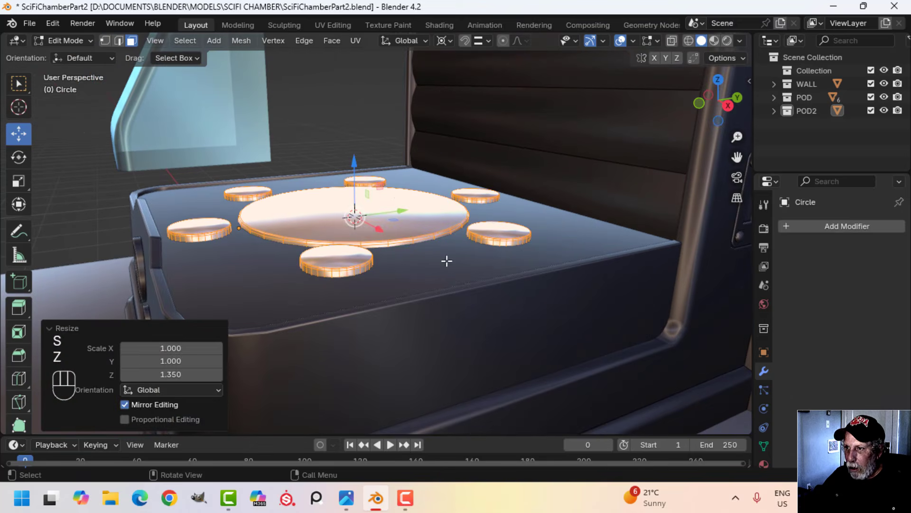
mouse_move(357, 164)
mouse_down()
mouse_move(357, 171)
mouse_move(357, 162)
mouse_up()
key(Tab)
Step: Select the tray panel together with the joined discs and isolate both in local view
click(451, 264)
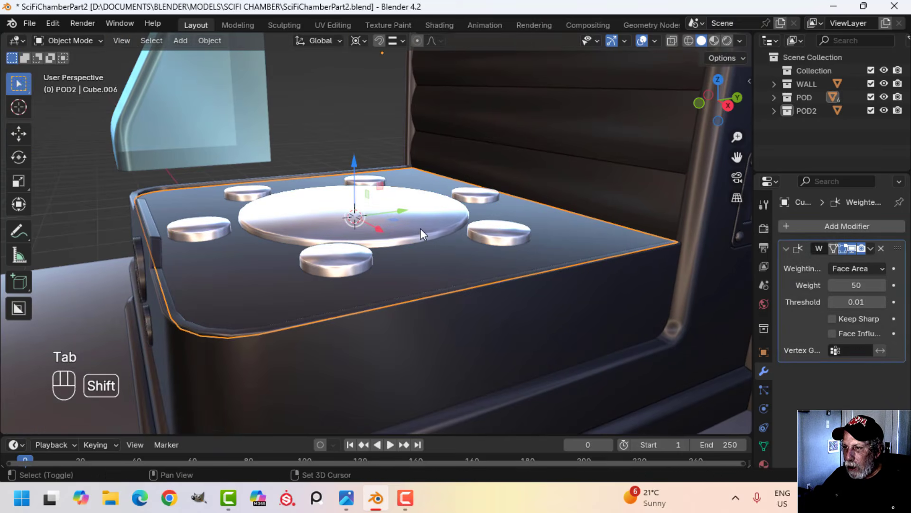
shift+click(492, 235)
key(KP_Divide)
middle_drag(492, 235, 559, 284)
Step: Add a Boolean modifier set to Difference to the tray panel, first in its stack, with the joined discs as cutter
click(444, 241)
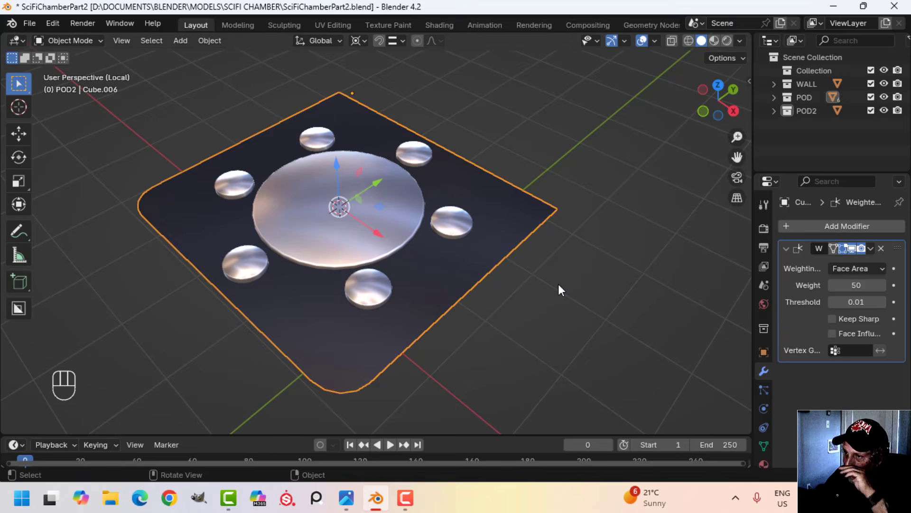
click(843, 226)
mouse_move(830, 227)
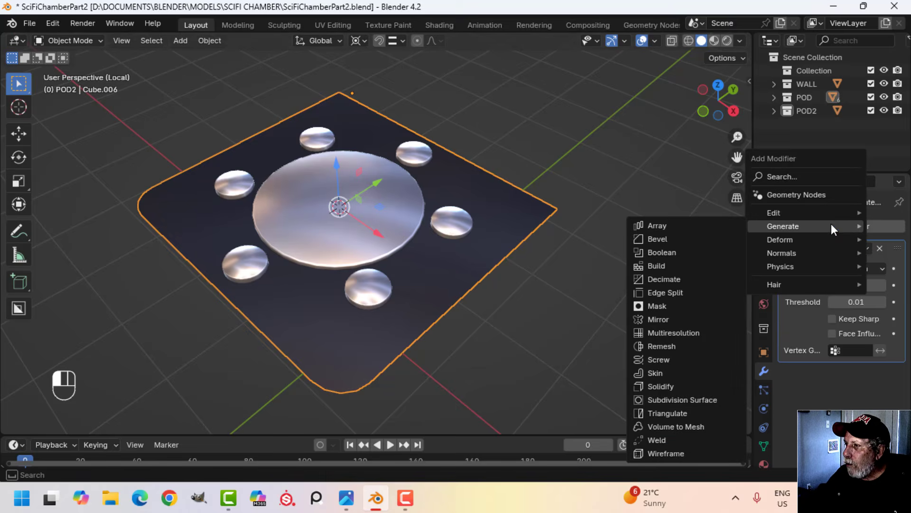
click(680, 253)
drag(895, 374, 883, 227)
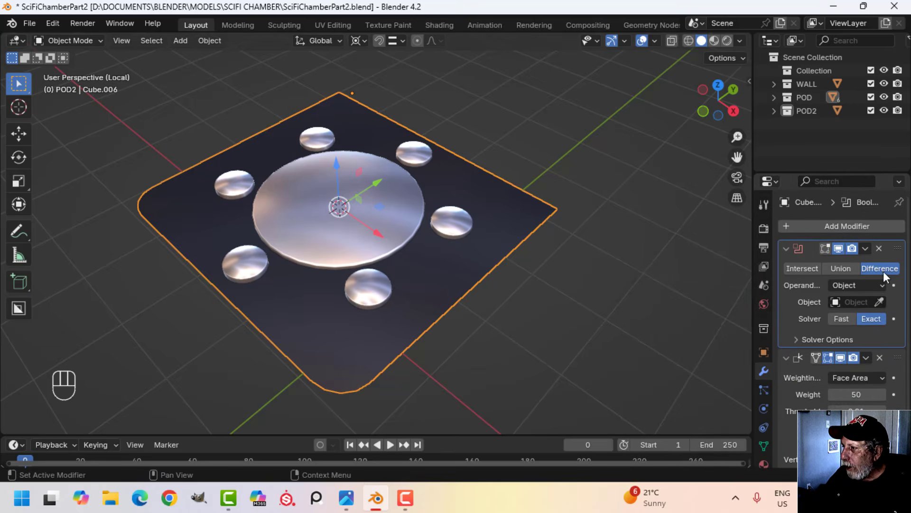
click(880, 302)
click(342, 205)
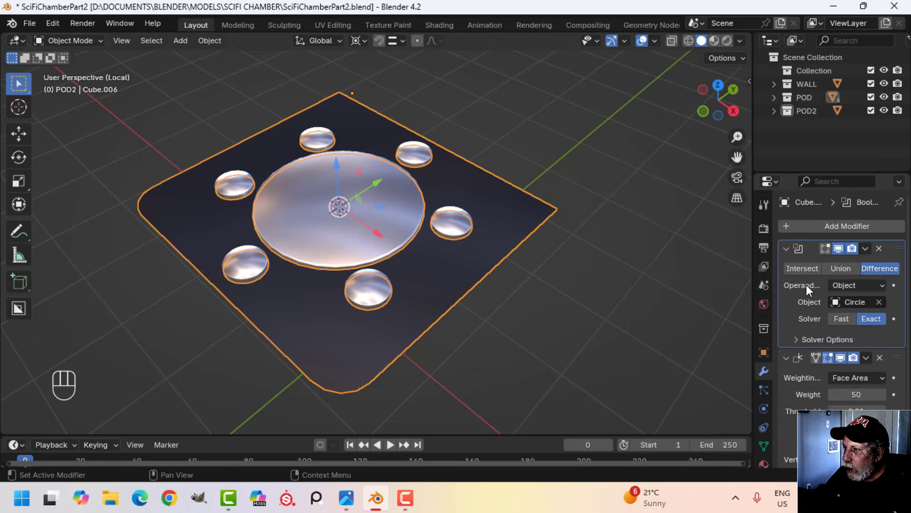
Step: Apply the panel's Boolean modifier and hide the joined discs used as cutter
click(866, 248)
click(813, 266)
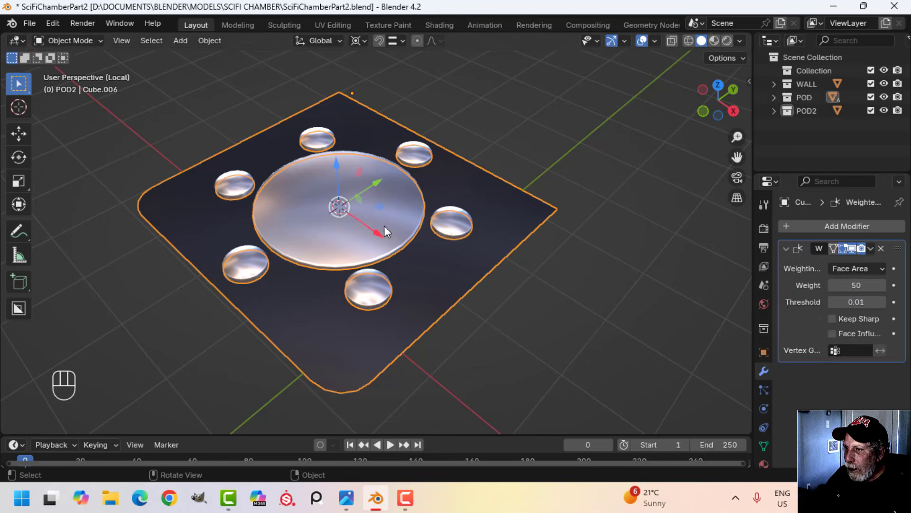
click(383, 226)
key(h)
middle_drag(456, 250, 440, 264)
scroll(479, 271, up, 4)
scroll(476, 237, down, 3)
middle_drag(441, 264, 438, 247)
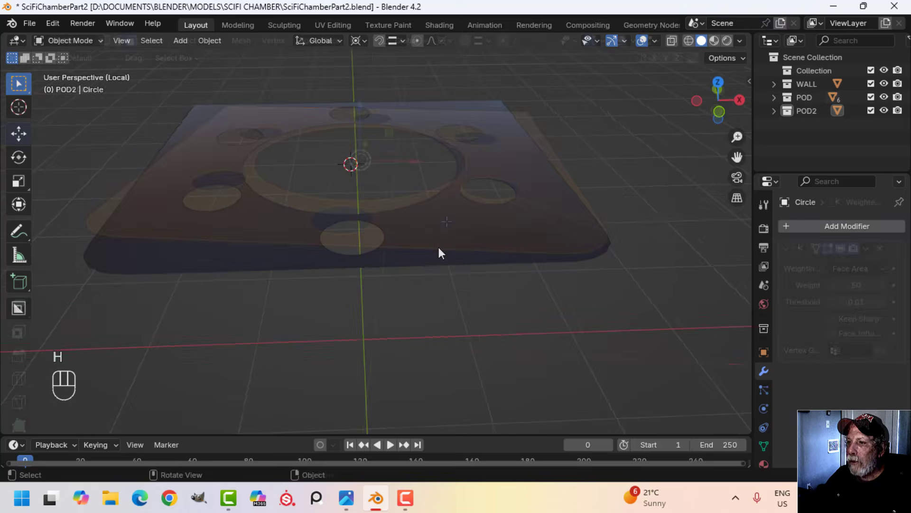
Step: Extrude all of the panel's faces about 0.073 m downward and delete the extruded bottom faces
click(439, 247)
key(Tab)
right_click(447, 221)
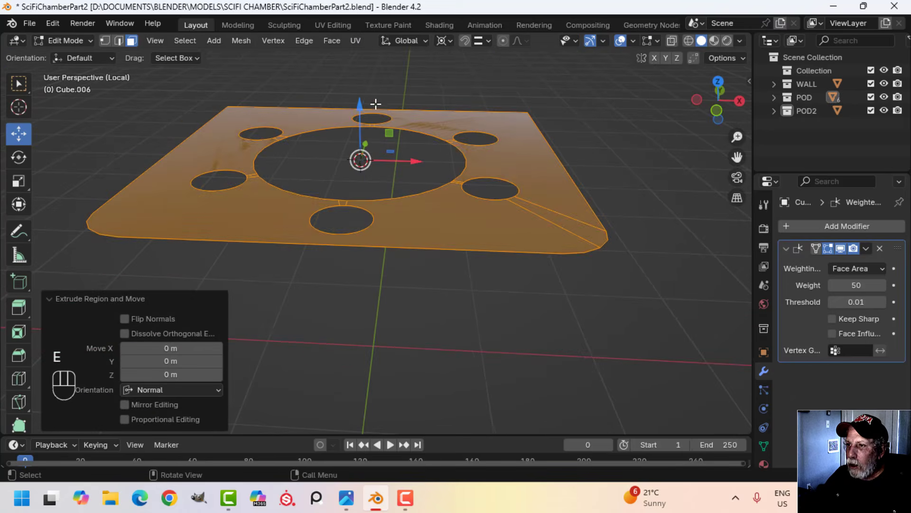
drag(361, 103, 364, 114)
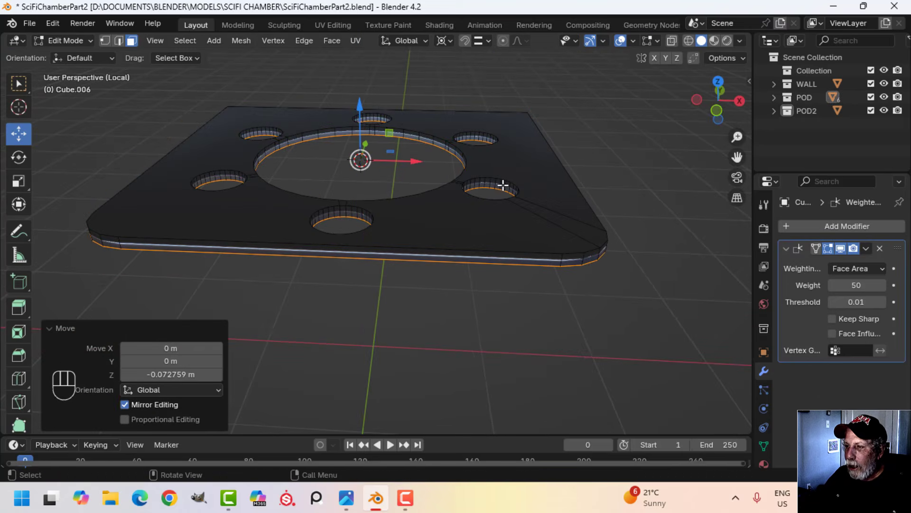
key(x)
click(445, 138)
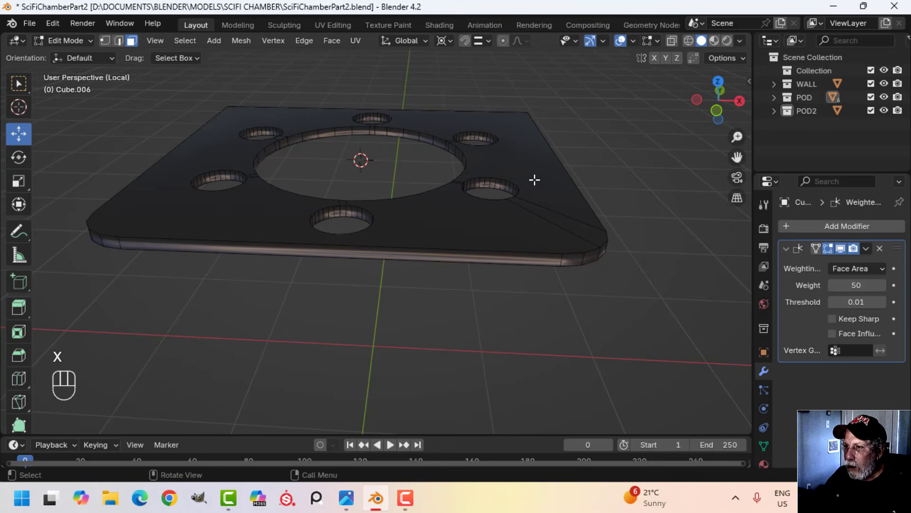
Step: Try recalculating the normals of the whole panel in object mode shading, then undo back to edit mode
key(a)
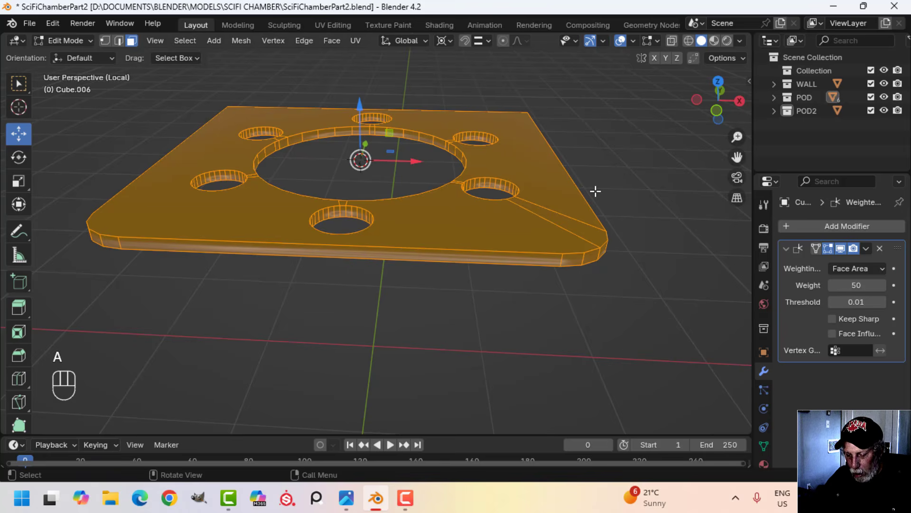
key(alt+n)
click(596, 191)
key(Tab)
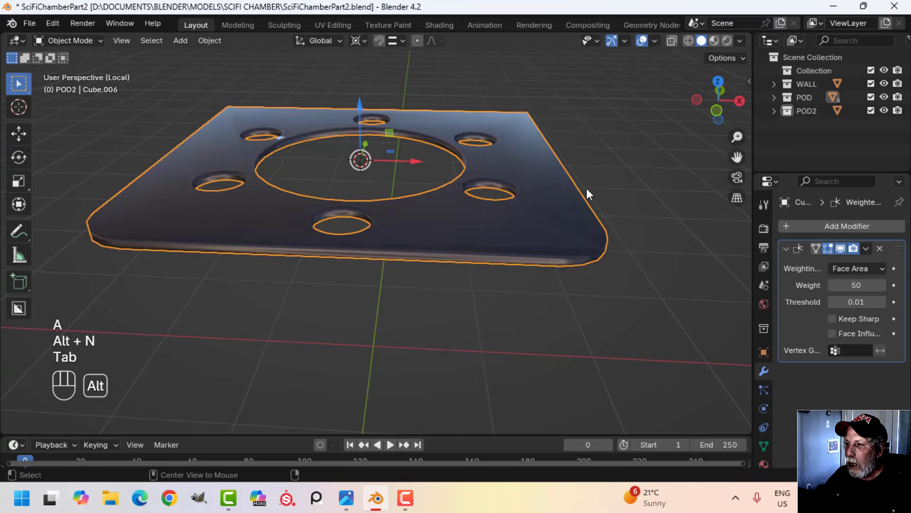
key(alt+a)
middle_drag(587, 193, 406, 166)
scroll(479, 230, up, 3)
middle_drag(418, 200, 464, 213)
scroll(458, 228, up, 4)
key(ctrl+z)
key(ctrl+z)
key(ctrl+z)
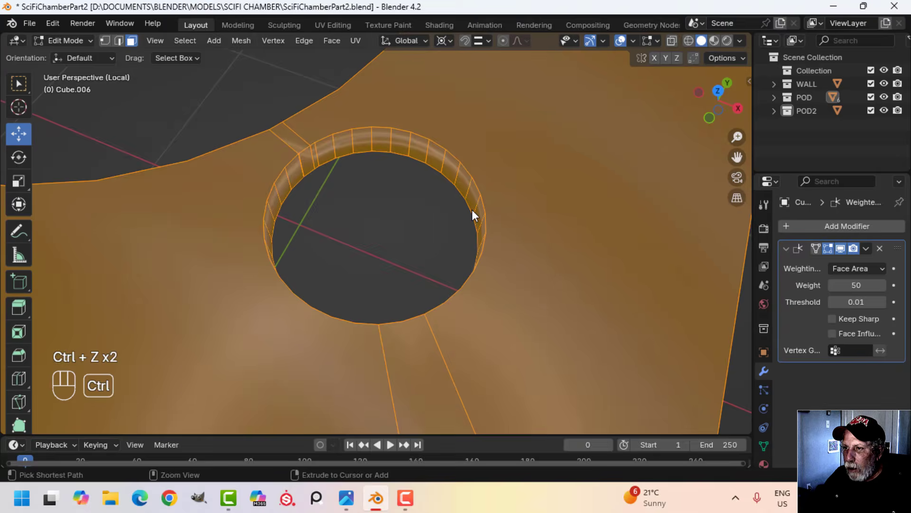
Step: Try to dissolve the edge connecting the large hole to one of the small holes, then clear the selection
middle_drag(375, 221, 384, 228)
key(alt+a)
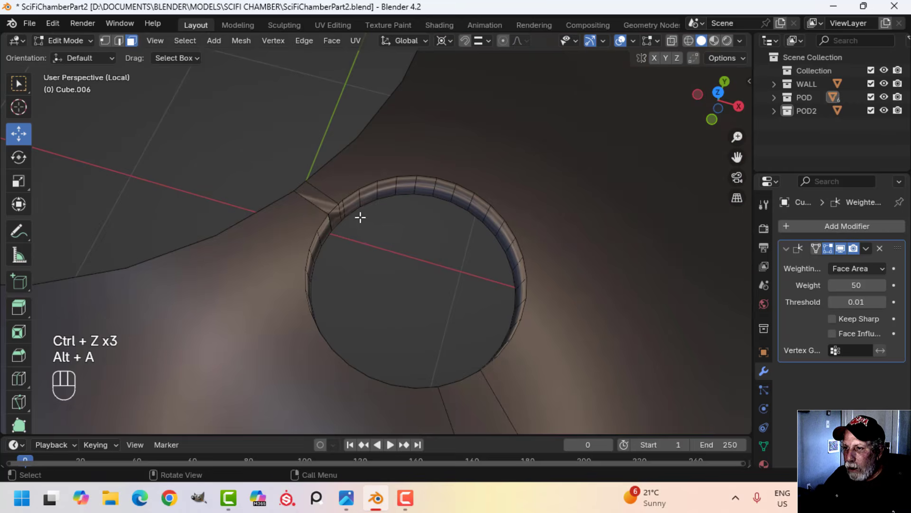
key(2)
middle_drag(366, 197, 333, 244)
scroll(323, 203, up, 3)
key(x)
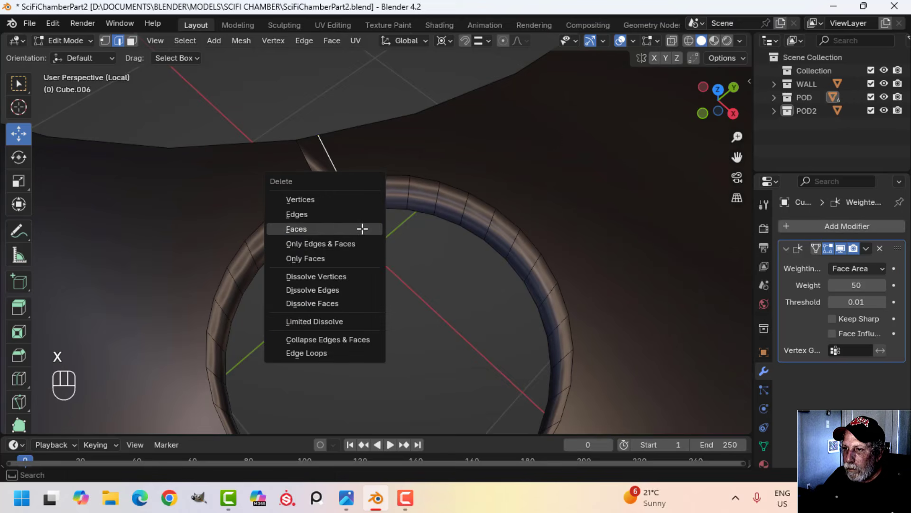
click(328, 290)
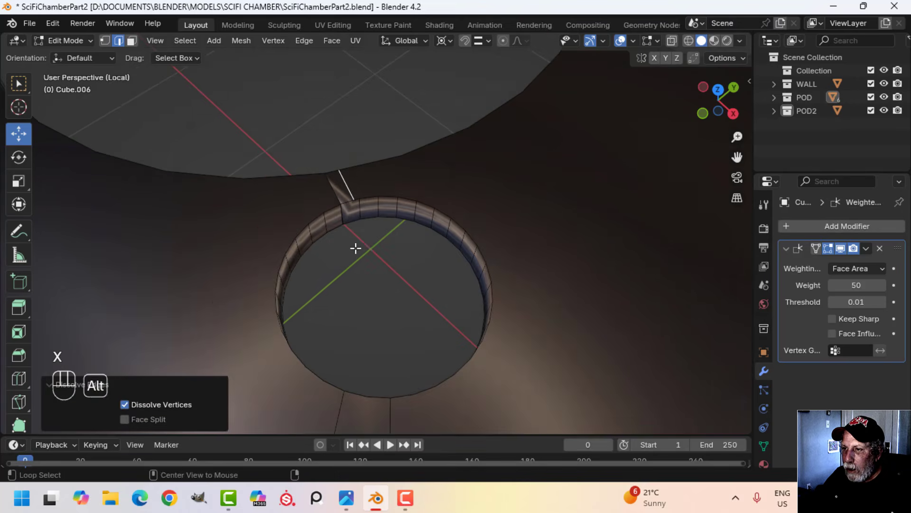
key(alt+a)
Step: Turn on the Face Orientation overlay and recalculate all of the panel's normals to the outside
mouse_move(348, 240)
middle_down()
mouse_move(377, 299)
mouse_move(523, 230)
mouse_move(357, 226)
middle_up()
scroll(515, 240, down, 3)
scroll(357, 226, down, 5)
click(634, 40)
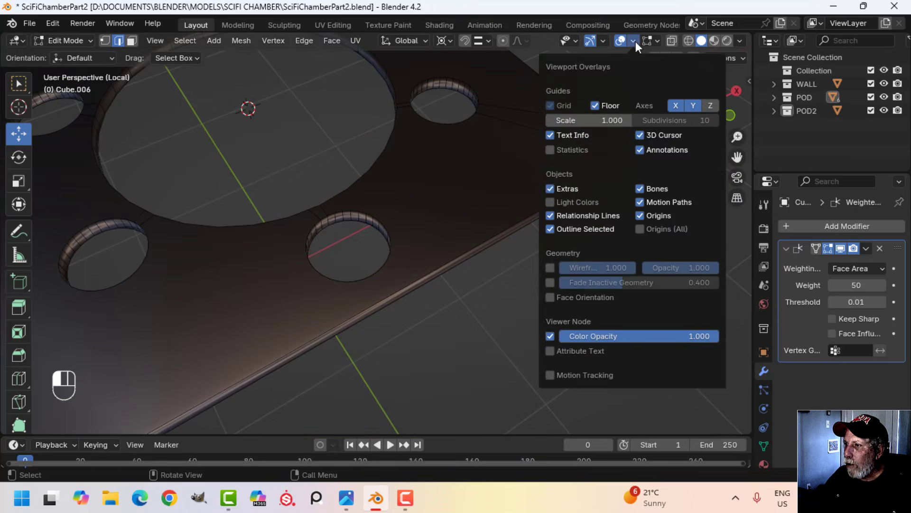
click(550, 297)
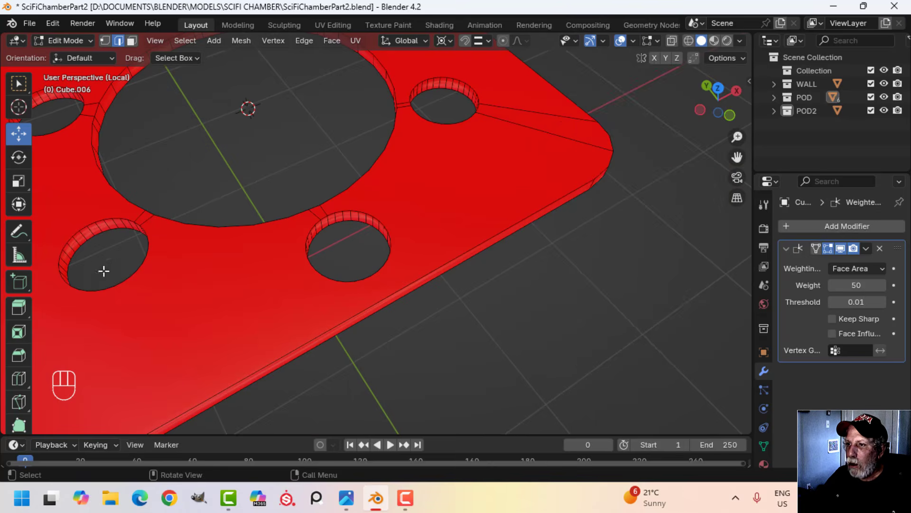
key(a)
key(alt+n)
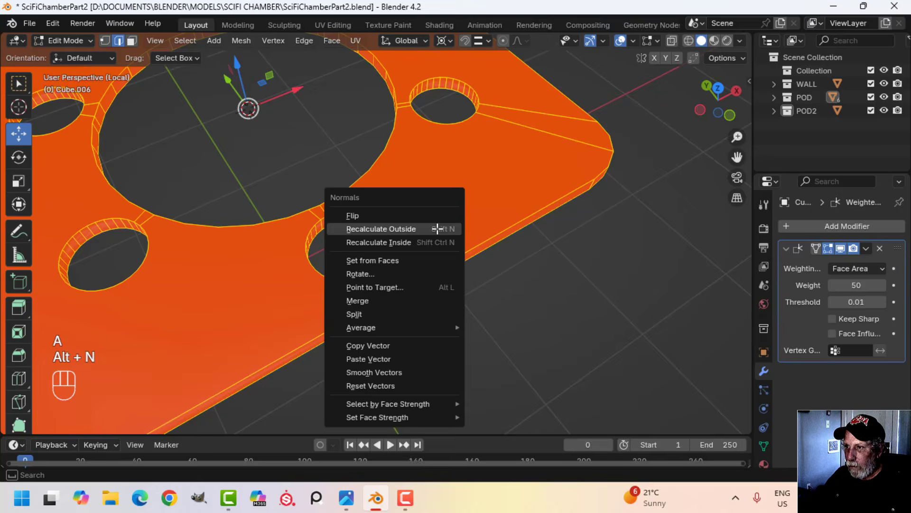
click(437, 229)
Step: Return to object mode, deselect the panel and turn off the Face Orientation overlay
key(Tab)
scroll(461, 230, down, 5)
key(alt+a)
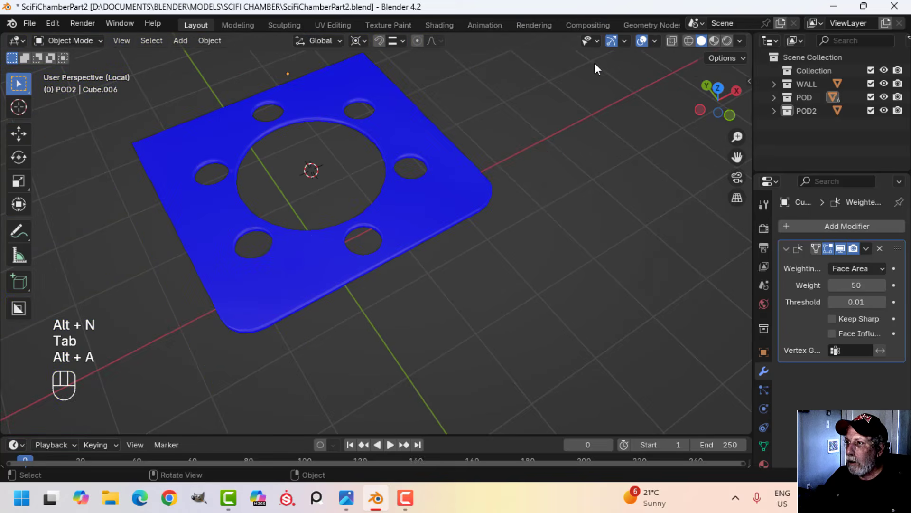
click(659, 40)
click(608, 284)
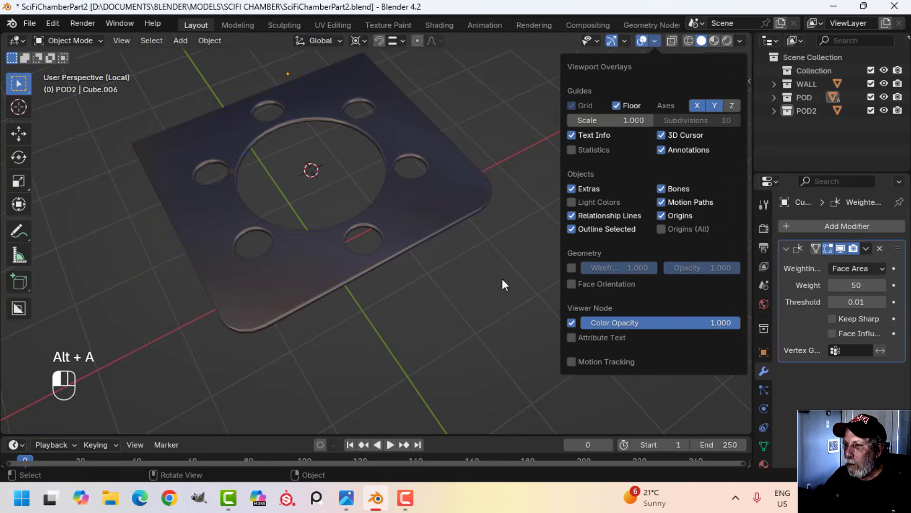
Step: Delete the loop of side faces around the panel's outer perimeter, keeping the walls inside the holes
shift+middle_drag(454, 237, 434, 213)
middle_drag(434, 214, 431, 297)
scroll(408, 238, up, 3)
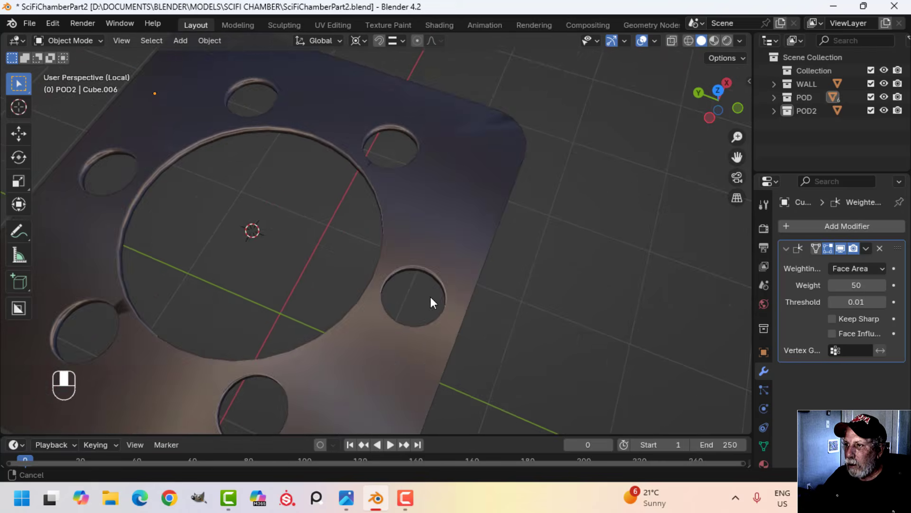
shift+middle_drag(456, 186, 351, 237)
scroll(351, 235, up, 3)
key(Tab)
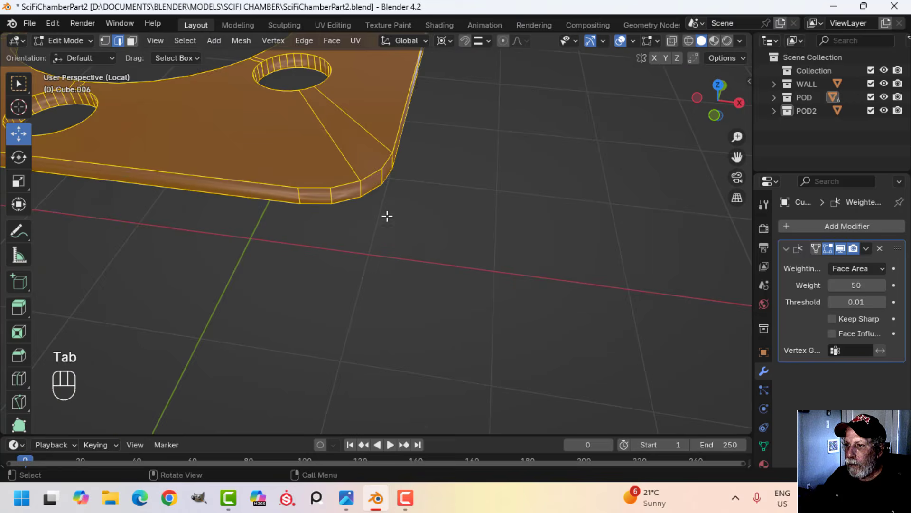
middle_drag(387, 213, 376, 252)
key(alt+a)
middle_drag(376, 221, 446, 259)
key(3)
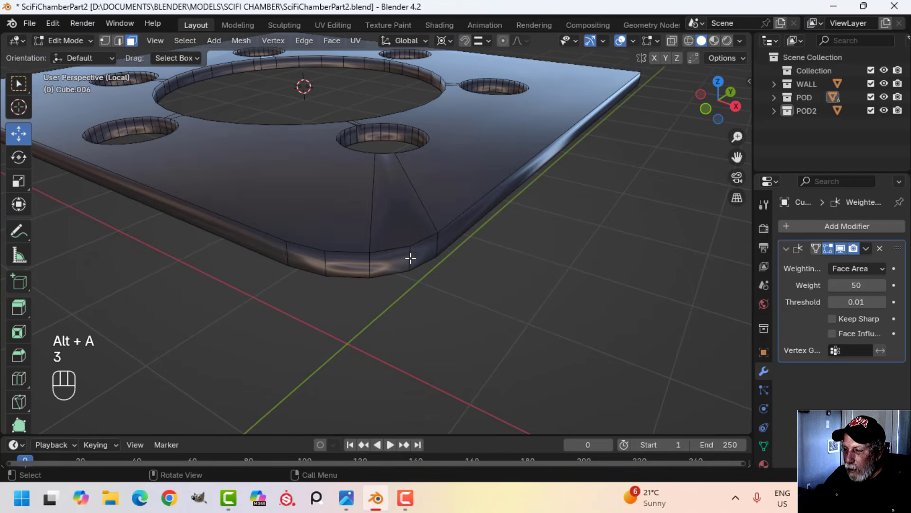
alt+shift+click(412, 259)
scroll(475, 252, down, 4)
middle_drag(574, 209, 321, 211)
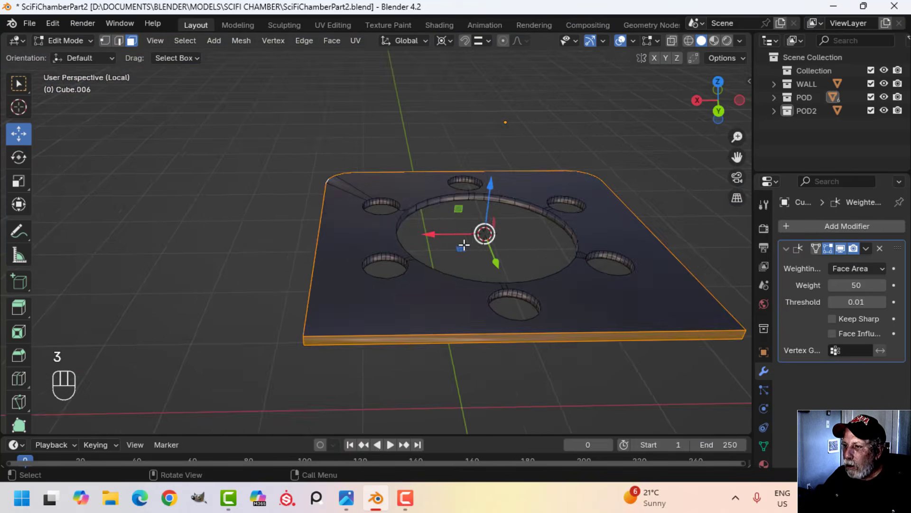
scroll(463, 245, down, 3)
middle_drag(500, 228, 424, 217)
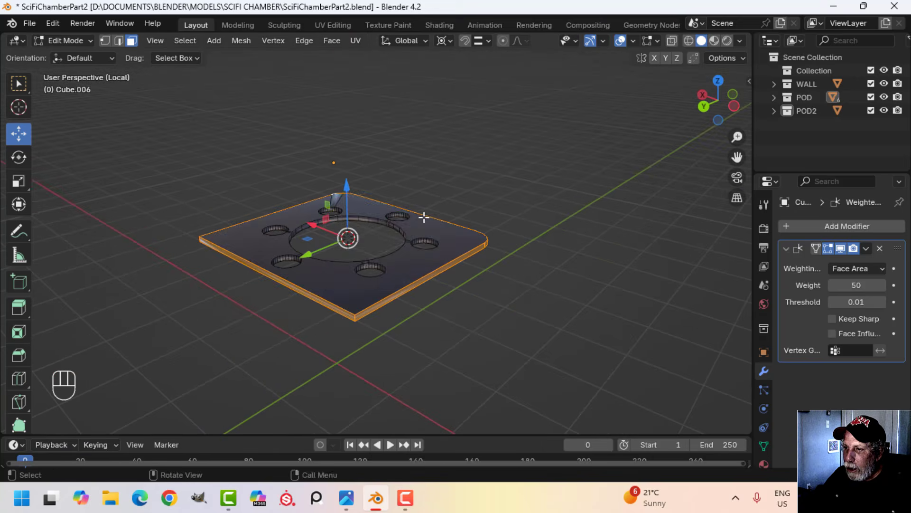
key(x)
click(386, 170)
Step: Switch off the viewport display of the panel's Weighted Normal modifier
middle_drag(397, 169, 460, 235)
scroll(393, 291, up, 2)
scroll(417, 252, up, 1)
scroll(420, 252, up, 2)
shift+middle_drag(406, 260, 504, 247)
scroll(427, 275, up, 2)
scroll(443, 294, down, 4)
shift+middle_drag(238, 267, 427, 243)
scroll(379, 249, up, 4)
shift+middle_drag(344, 251, 430, 252)
middle_drag(417, 257, 456, 266)
scroll(493, 273, up, 3)
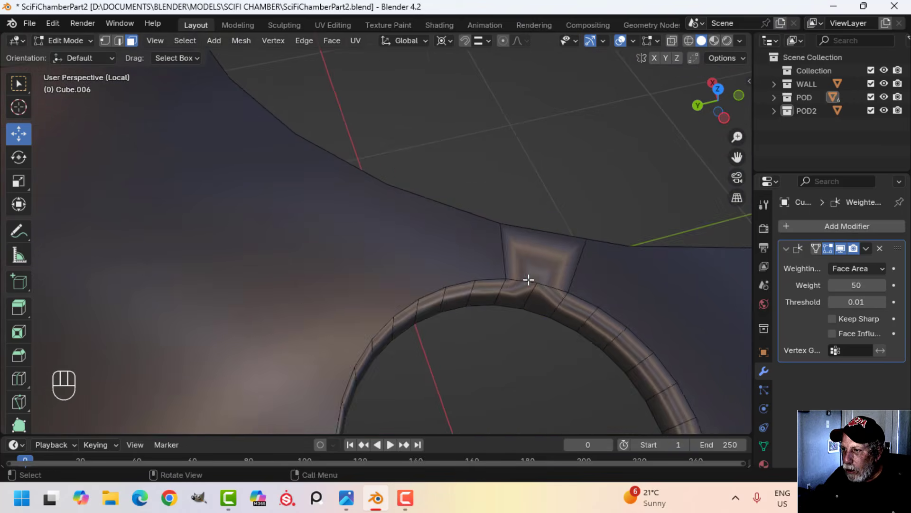
mouse_move(529, 279)
shift+middle_down()
mouse_move(497, 250)
mouse_move(522, 215)
mouse_move(422, 248)
shift+middle_up()
click(841, 248)
scroll(543, 223, down, 3)
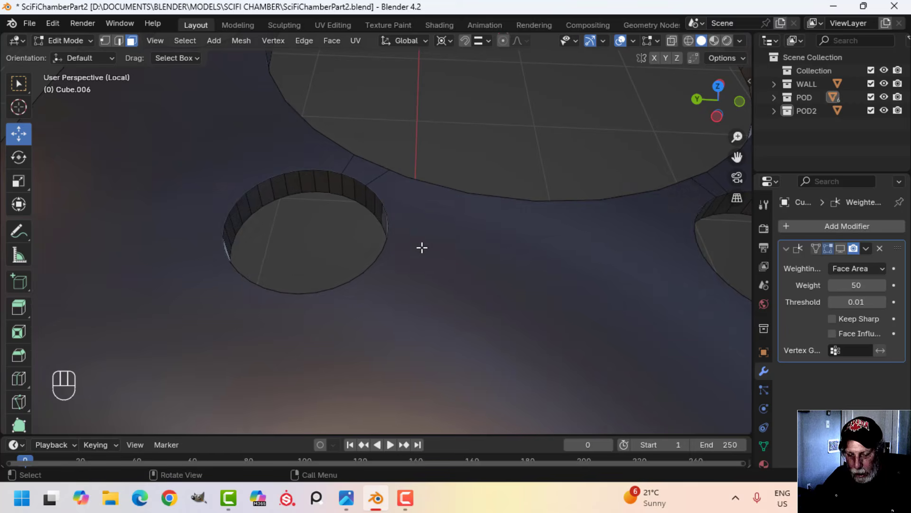
Step: Select the upper rim edge loops of three neighbouring small holes in edge select mode
key(2)
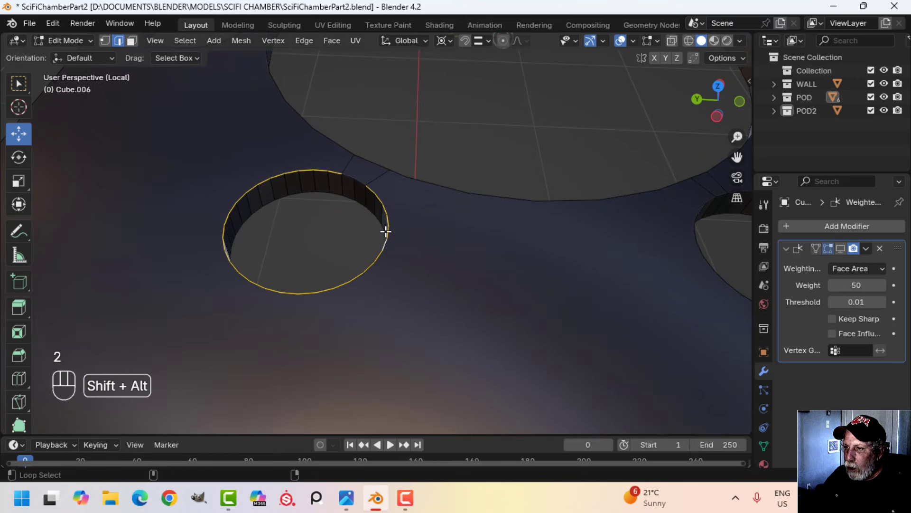
scroll(475, 231, down, 3)
shift+middle_drag(537, 245, 378, 247)
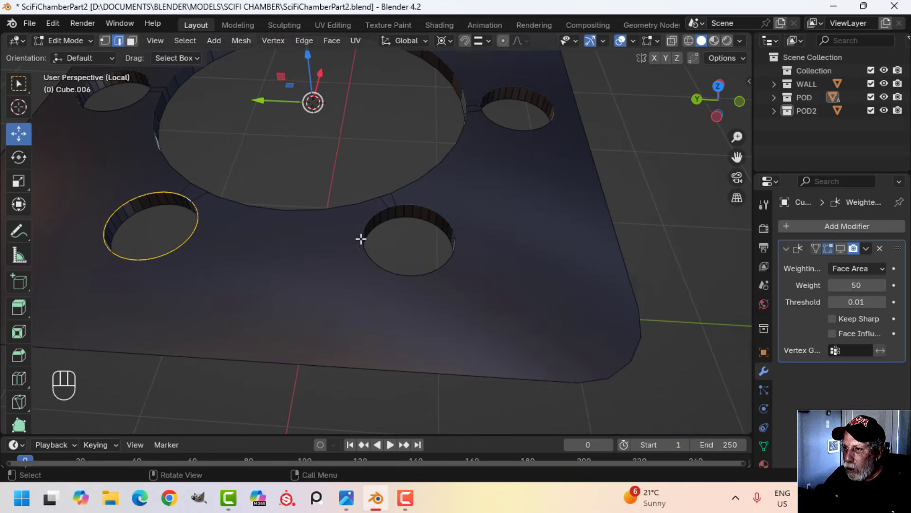
middle_drag(502, 209, 405, 227)
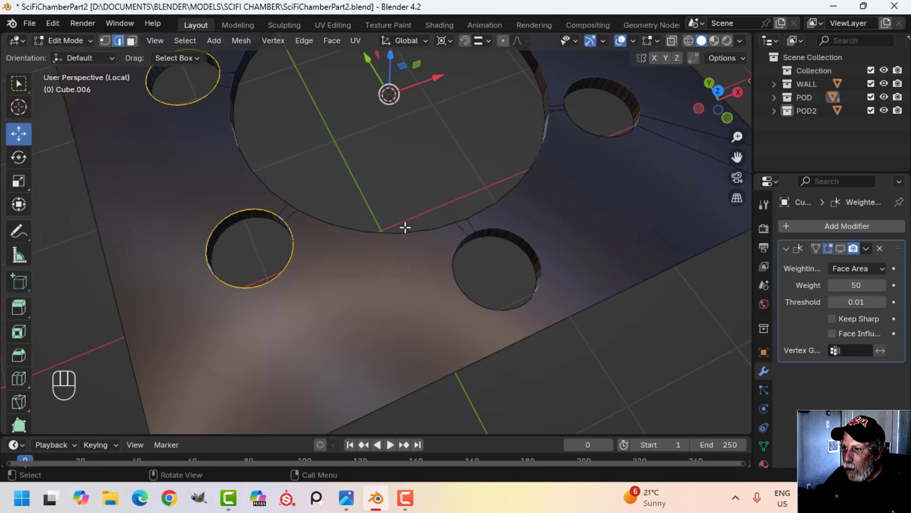
scroll(548, 252, up, 3)
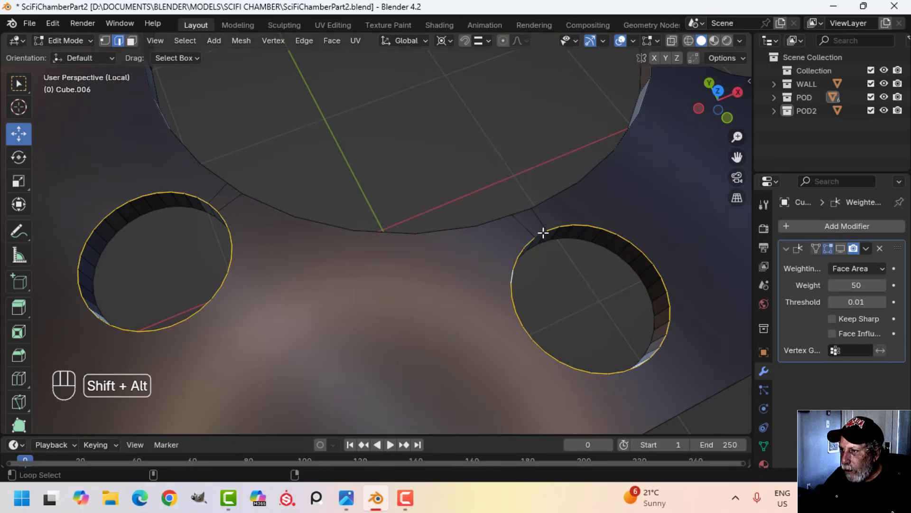
alt+shift+click(544, 233)
Step: Add the complete upper rim of the fourth small hole to the edge selection, picking the segments its loop misses
scroll(615, 230, down, 5)
shift+middle_drag(651, 218, 368, 285)
scroll(366, 285, up, 4)
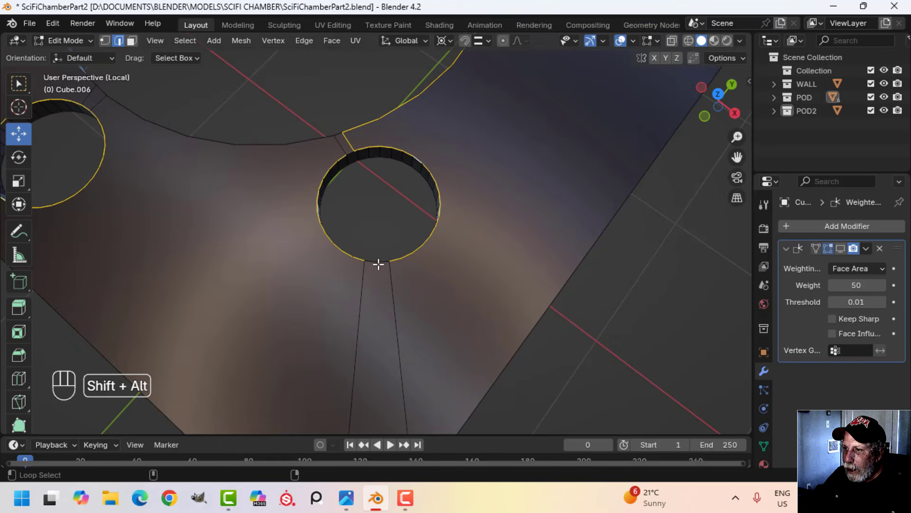
shift+middle_drag(378, 265, 394, 244)
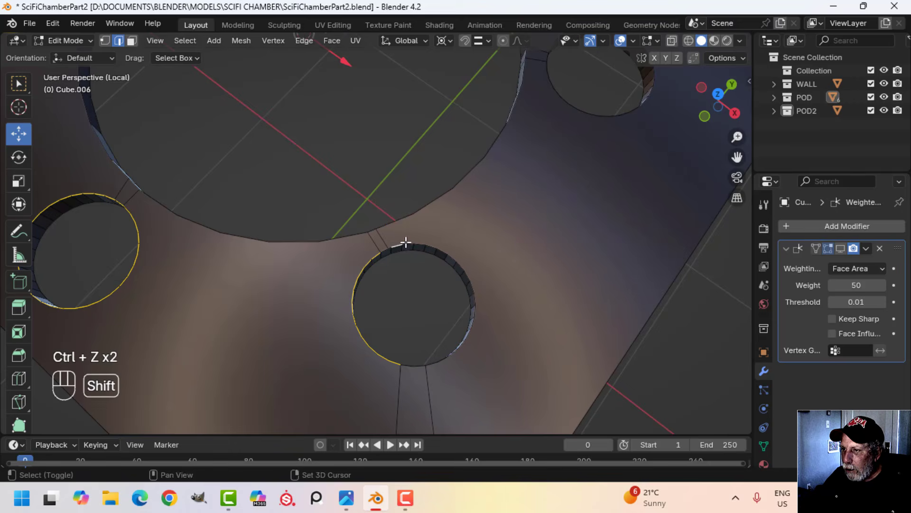
ctrl+click(416, 364)
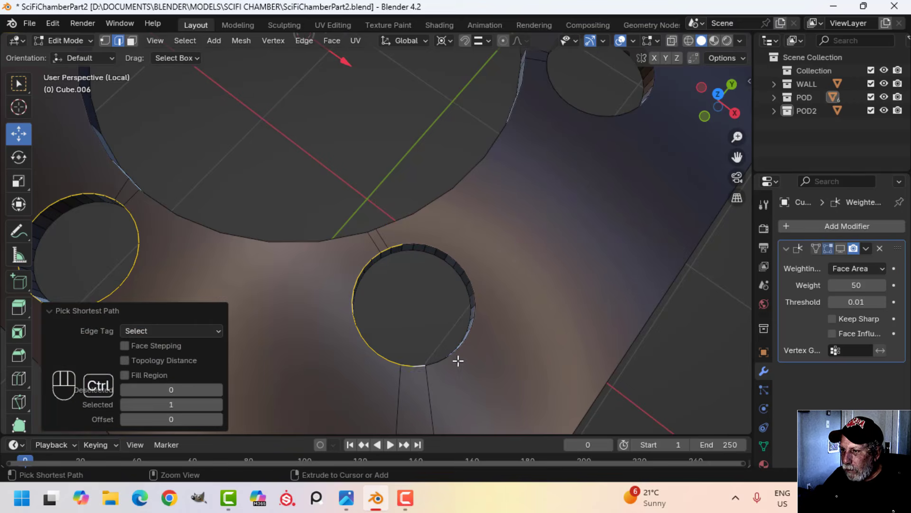
scroll(454, 384, up, 1)
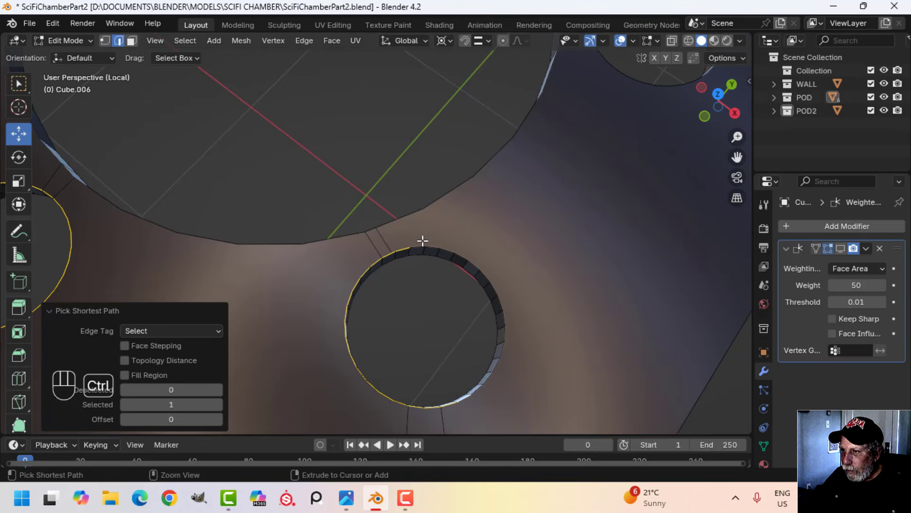
middle_drag(455, 249, 415, 273)
scroll(408, 272, up, 3)
scroll(496, 296, down, 6)
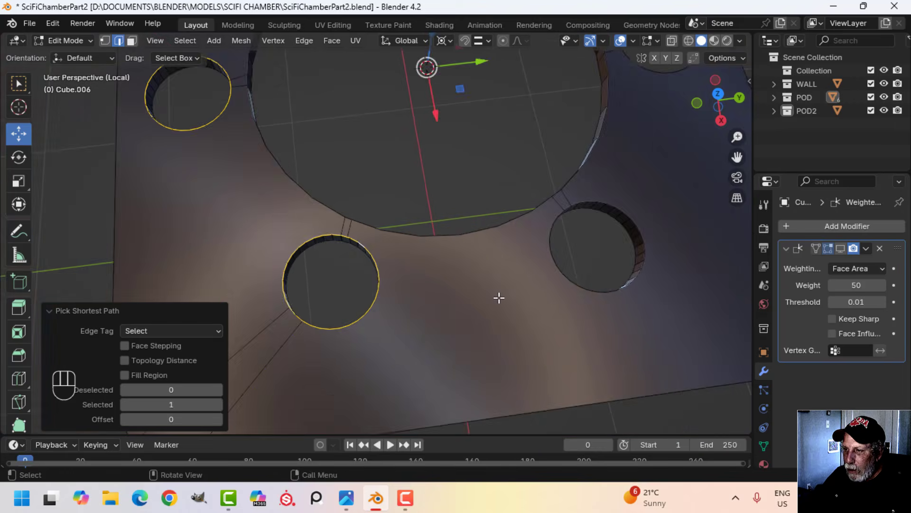
Step: Add the upper rim edge loops of the last two small holes to the selection
shift+middle_drag(499, 297, 397, 263)
shift+middle_drag(487, 278, 452, 211)
scroll(531, 289, up, 3)
shift+click(435, 162)
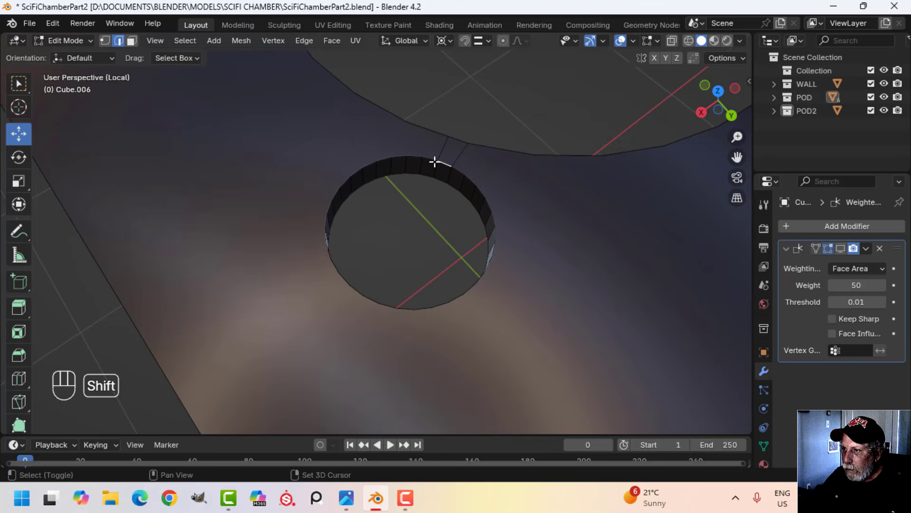
alt+shift+click(407, 153)
scroll(586, 246, down, 3)
middle_drag(586, 267, 417, 297)
scroll(427, 285, up, 3)
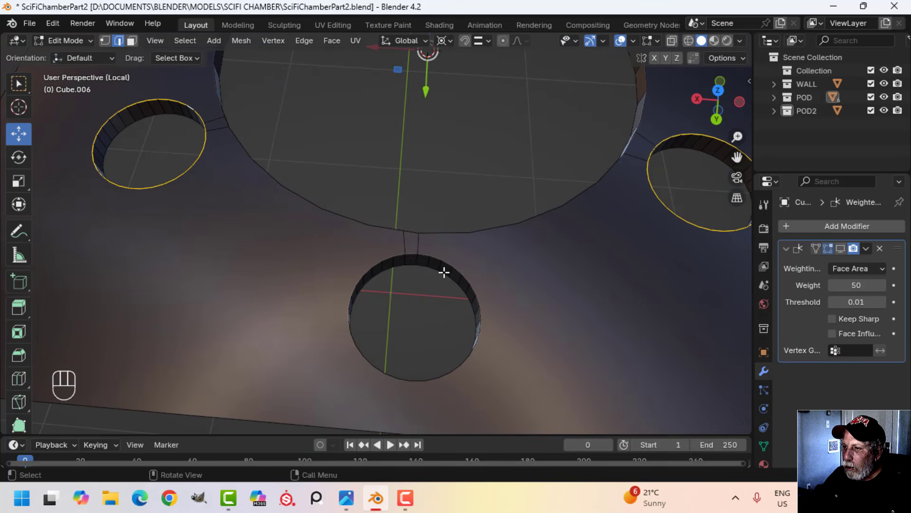
alt+shift+click(455, 255)
scroll(513, 285, down, 2)
middle_drag(512, 285, 498, 273)
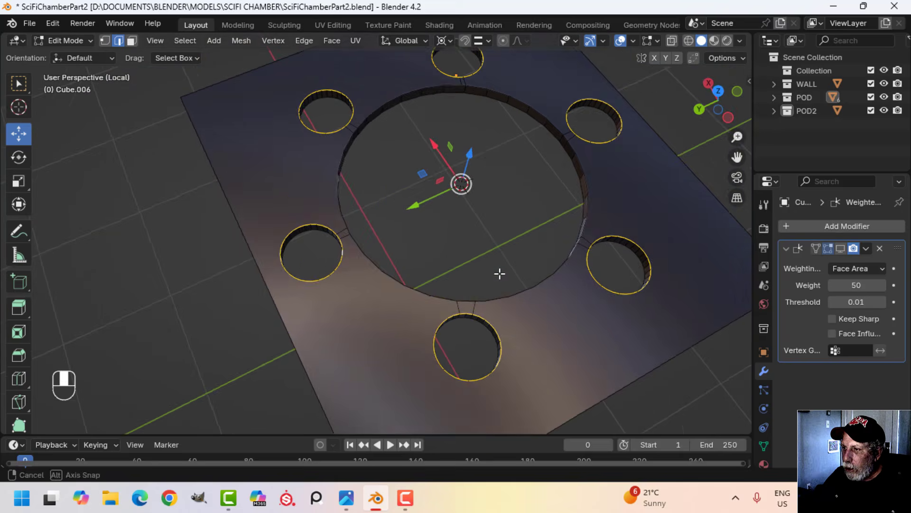
Step: Extend the selection with the first stretches of the large central hole's upper rim between the small holes
scroll(478, 283, up, 2)
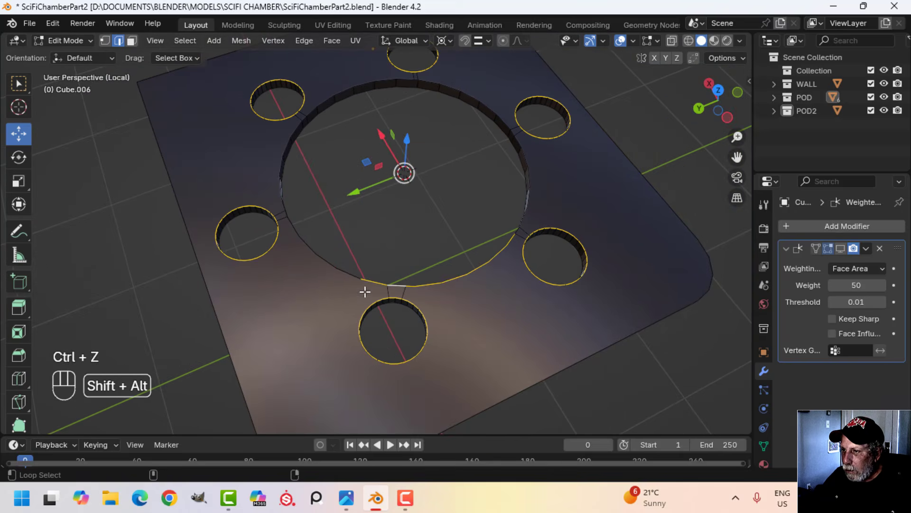
middle_drag(317, 207, 358, 260)
scroll(310, 314, up, 2)
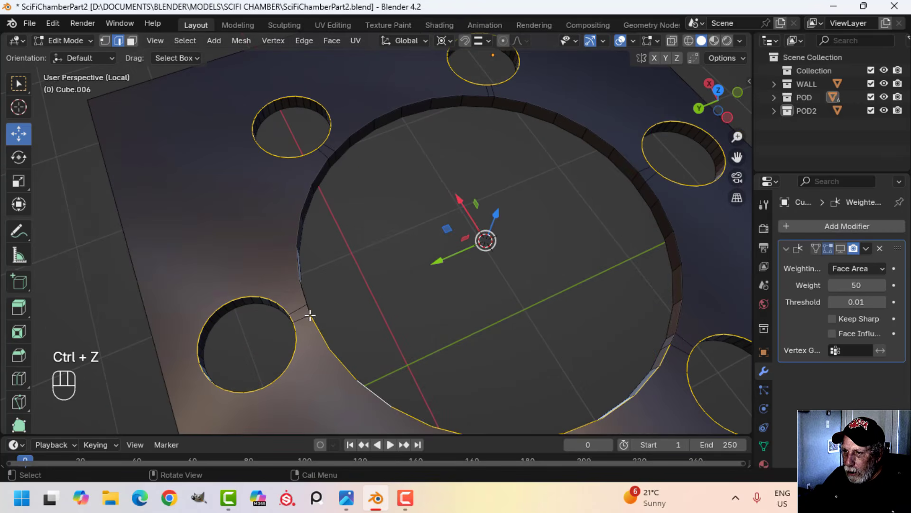
alt+shift+click(296, 224)
shift+middle_drag(534, 182, 468, 274)
scroll(318, 257, up, 2)
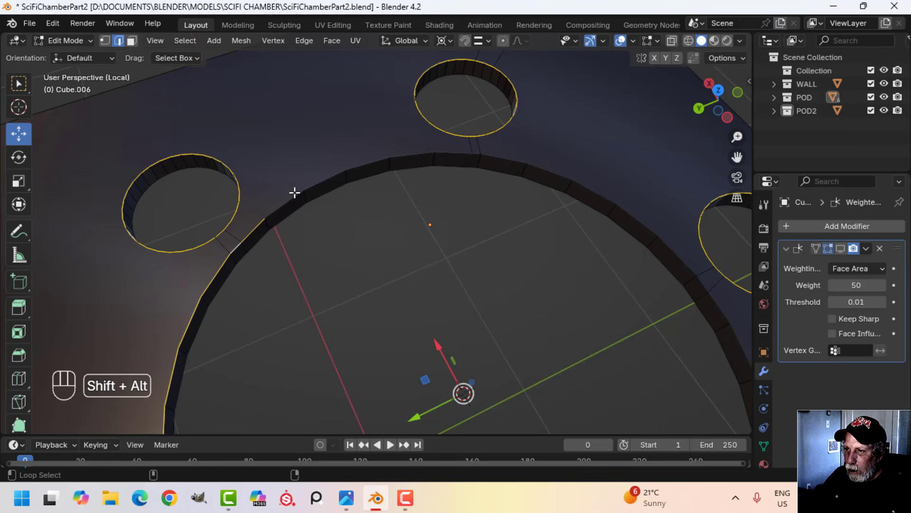
scroll(614, 166, down, 2)
Step: Add the remaining upper rim segments of the large central hole until its whole ring is selected
middle_drag(613, 167, 507, 190)
scroll(584, 285, up, 2)
shift+middle_drag(584, 285, 470, 264)
scroll(470, 264, up, 2)
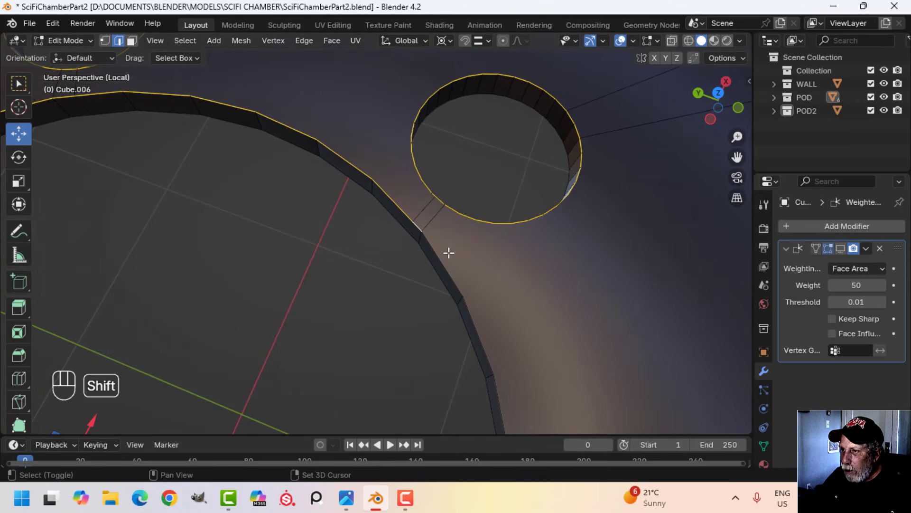
scroll(525, 370, down, 3)
scroll(468, 246, up, 5)
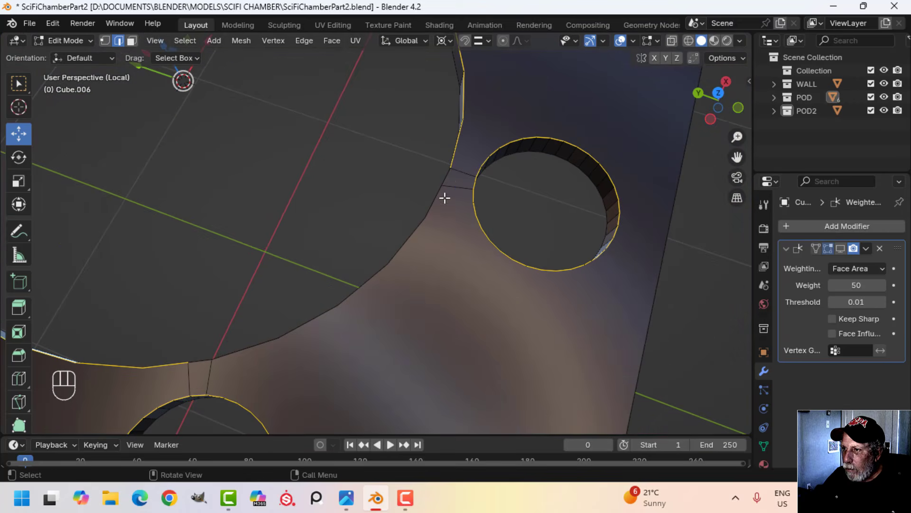
scroll(418, 247, down, 3)
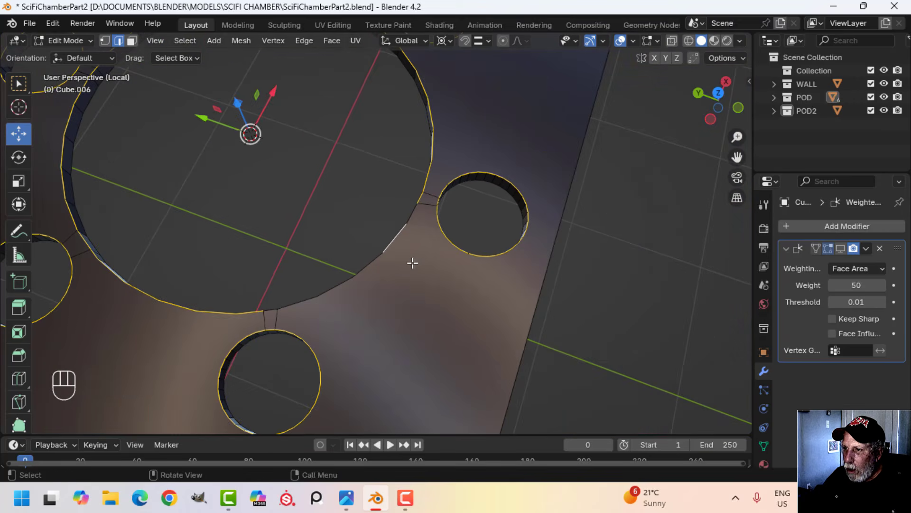
scroll(372, 280, down, 4)
scroll(505, 280, up, 4)
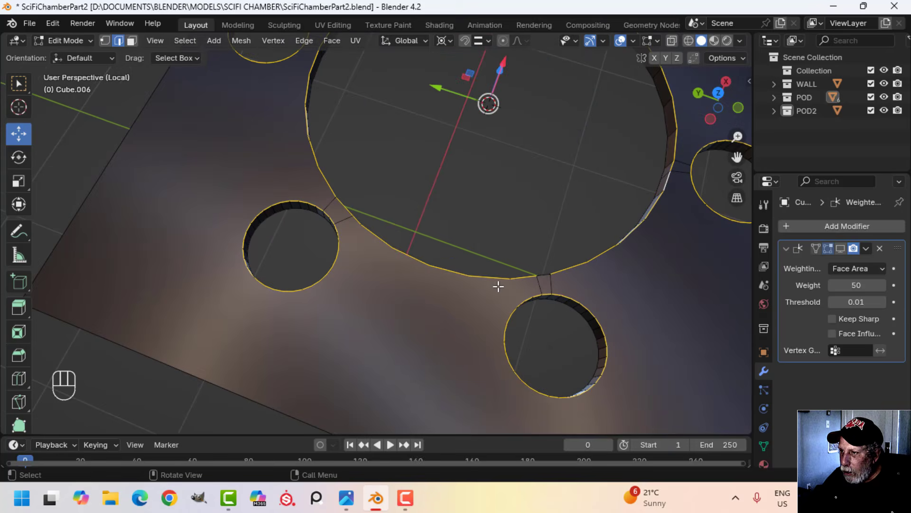
Step: Bevel all selected hole rims slightly with two segments and return to object mode
middle_drag(577, 282, 448, 212)
scroll(448, 219, down, 4)
shift+middle_drag(539, 226, 470, 238)
scroll(470, 238, up, 1)
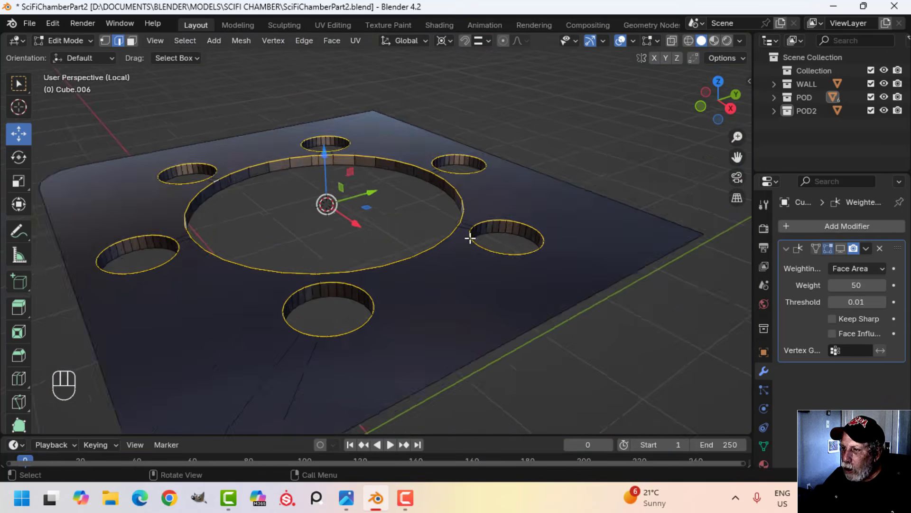
scroll(489, 258, up, 1)
shift+middle_drag(503, 273, 509, 226)
scroll(459, 250, up, 1)
shift+middle_drag(460, 250, 513, 278)
key(ctrl+b)
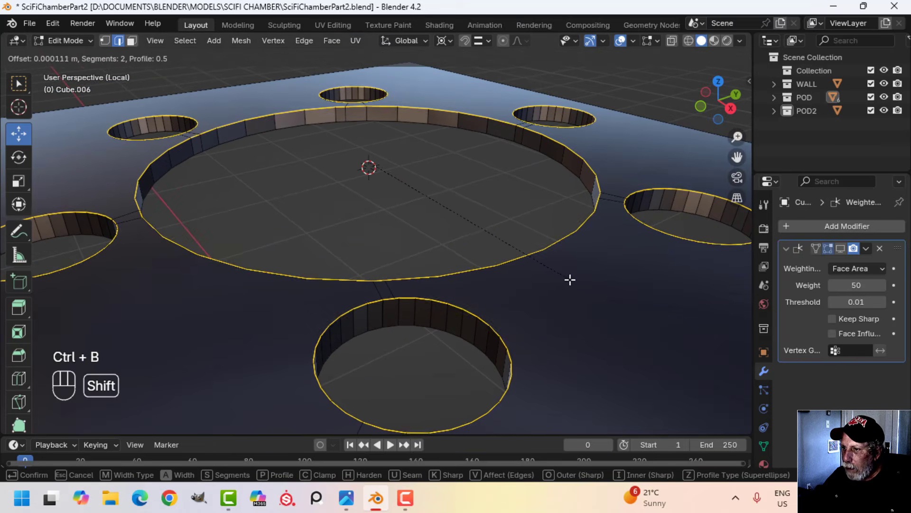
click(598, 291)
key(Tab)
scroll(530, 248, down, 5)
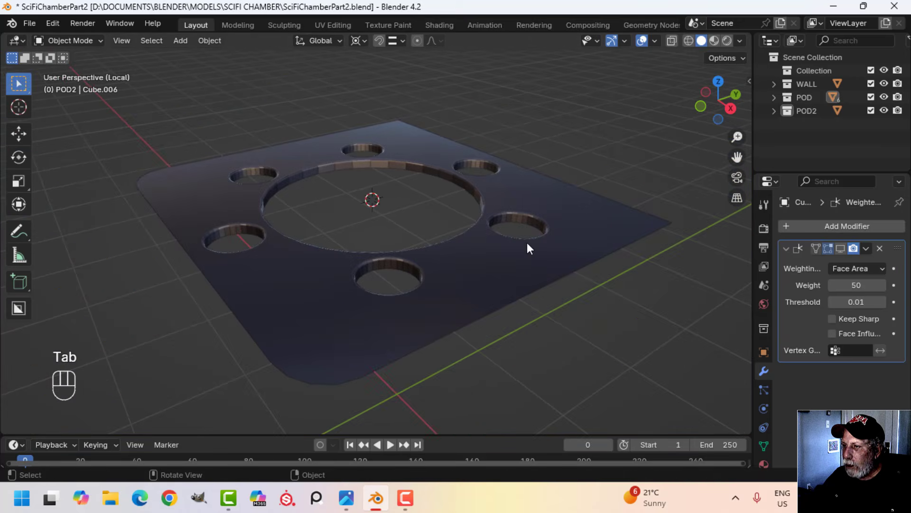
Step: Shade the panel smooth and turn the viewport display of its Weighted Normal modifier back on
click(508, 193)
right_click(508, 193)
click(509, 194)
key(alt+a)
middle_drag(527, 216, 520, 247)
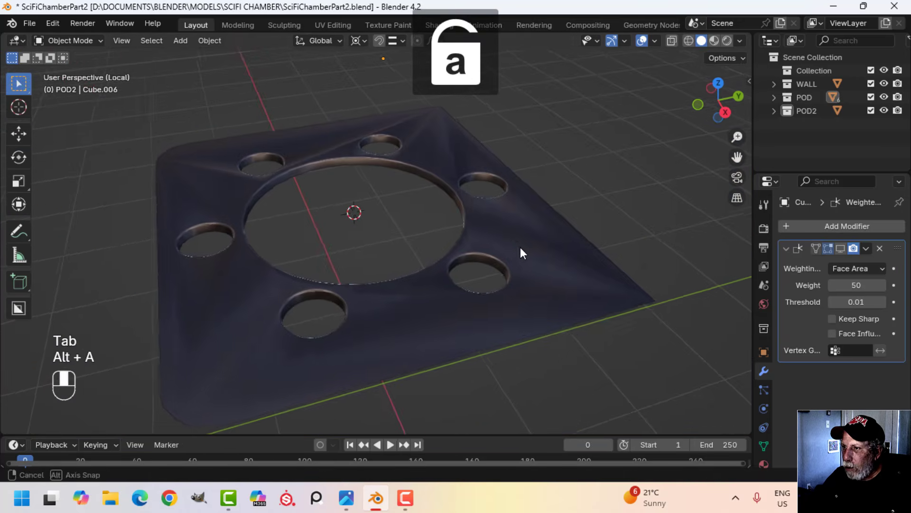
click(572, 247)
click(841, 249)
key(alt+a)
mouse_move(567, 267)
middle_down()
mouse_move(533, 289)
mouse_move(467, 298)
mouse_move(523, 302)
mouse_move(520, 255)
middle_up()
Step: Leave local view, reveal the hidden objects and hide only the pod's glass cover
key(slash)
key(alt+h)
key(alt+a)
click(564, 260)
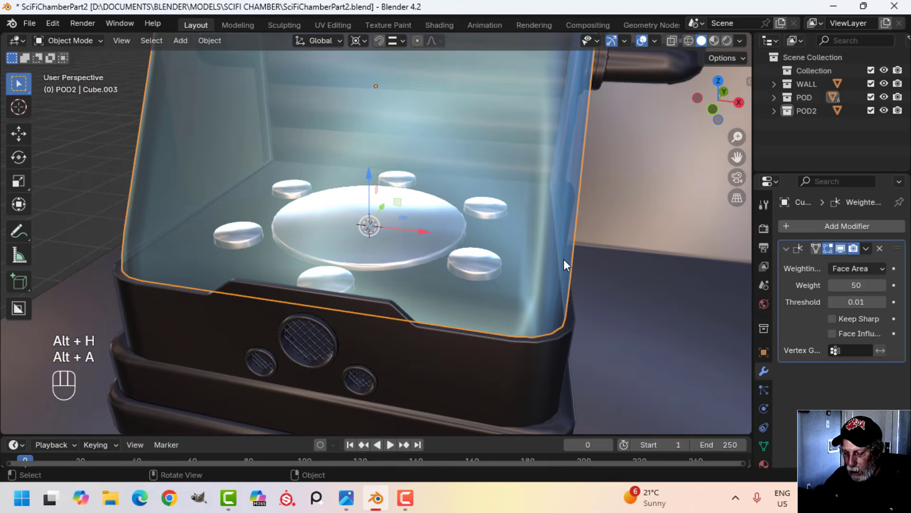
key(h)
Step: Edit the disc mesh and lower its discs so they sit recessed in the panel's holes
click(420, 225)
key(Tab)
middle_drag(399, 273, 418, 190)
drag(418, 190, 424, 175)
middle_drag(462, 231, 383, 242)
scroll(466, 288, up, 2)
key(alt+a)
scroll(356, 285, up, 1)
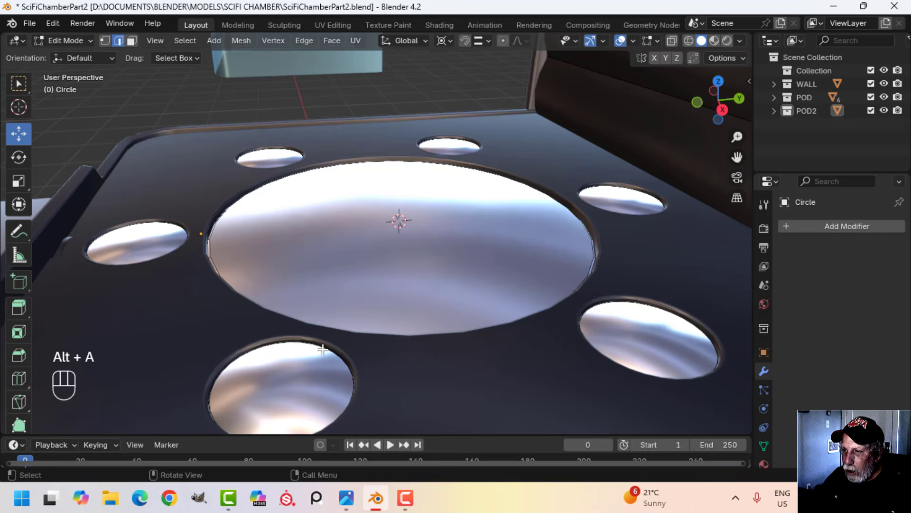
scroll(440, 307, down, 5)
middle_drag(522, 294, 560, 276)
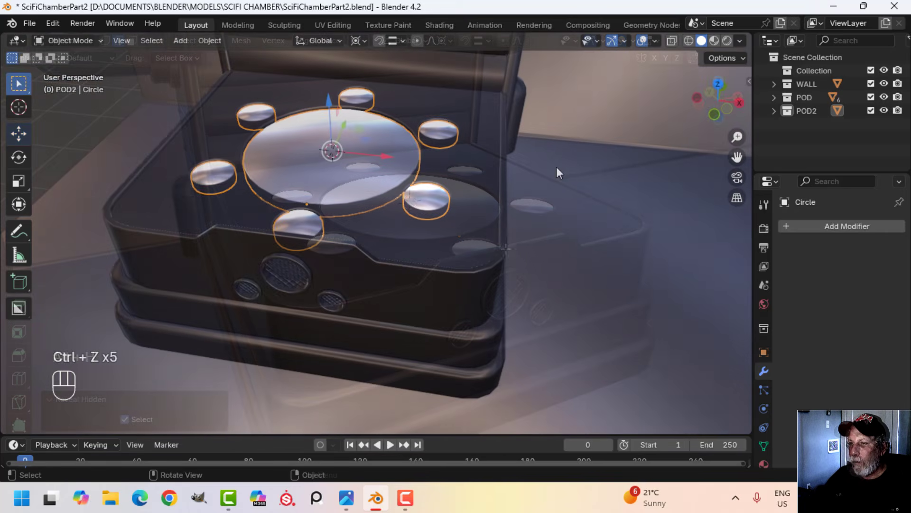
Step: Reveal the hidden glass cover in object mode and clear the selection
key(alt+a)
scroll(454, 179, down, 2)
middle_drag(455, 179, 474, 186)
key(alt+h)
key(alt+a)
Step: Open the pod's main body in edit mode and clear its mesh selection
scroll(395, 256, down, 4)
middle_drag(395, 256, 372, 231)
scroll(368, 218, down, 2)
mouse_move(373, 230)
middle_down()
mouse_move(400, 257)
mouse_move(372, 227)
mouse_move(364, 241)
mouse_move(425, 266)
mouse_move(455, 266)
mouse_move(377, 260)
mouse_move(328, 232)
mouse_move(369, 220)
middle_up()
scroll(400, 257, up, 4)
scroll(376, 258, down, 3)
scroll(343, 238, up, 4)
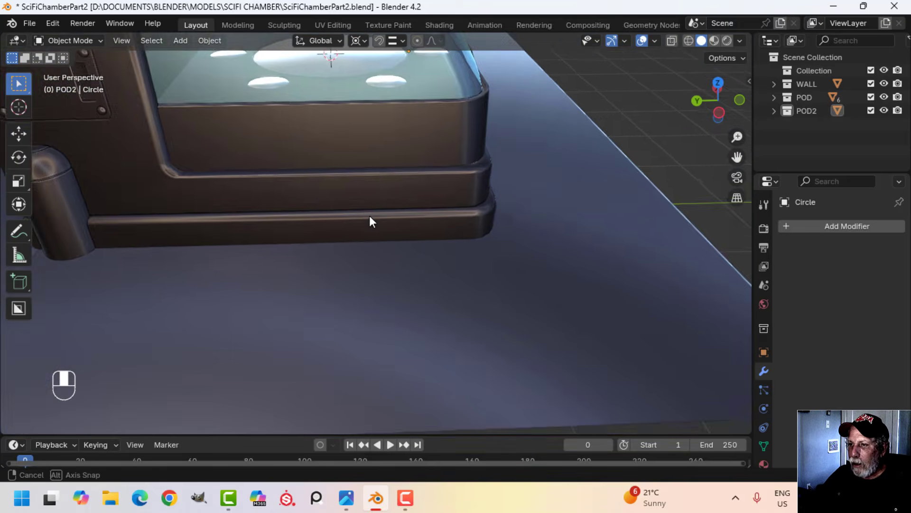
shift+middle_drag(304, 204, 368, 209)
click(370, 210)
key(Tab)
key(alt+a)
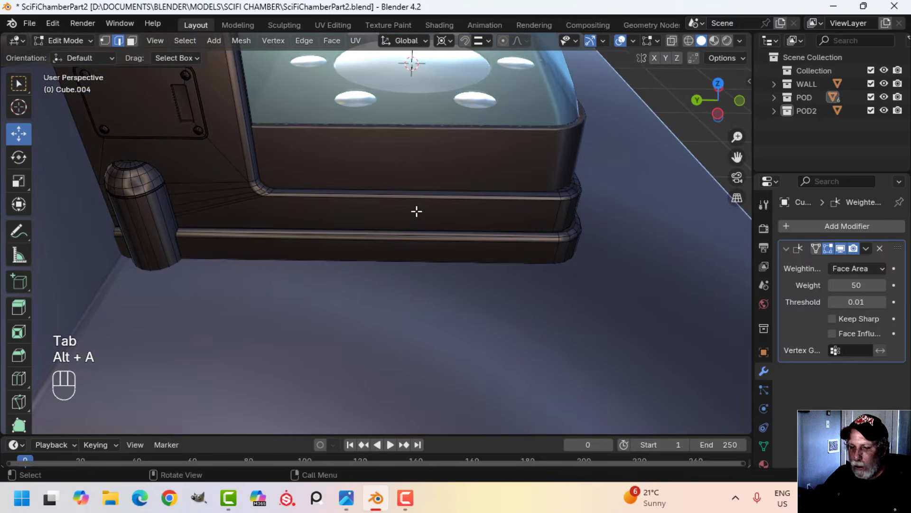
Step: Set the transform pivot point to Median Point
middle_drag(441, 248, 410, 94)
click(449, 42)
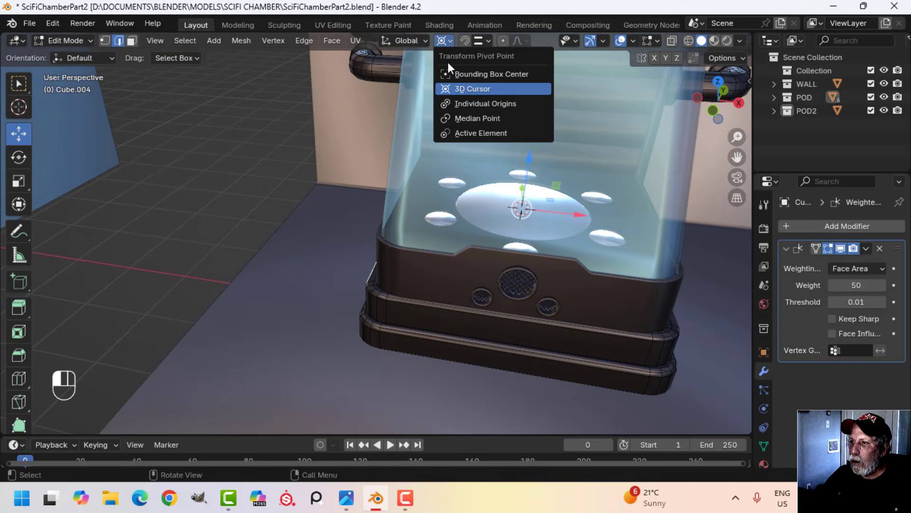
click(470, 116)
middle_drag(390, 228, 429, 248)
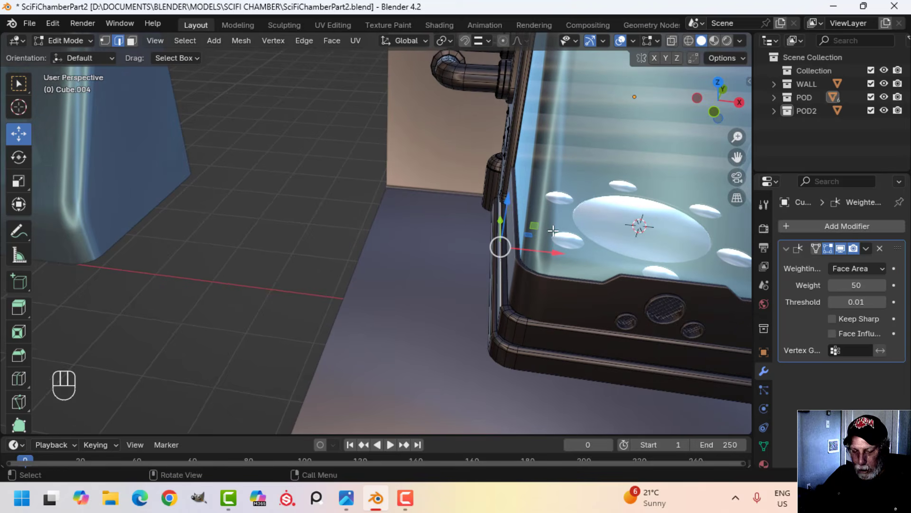
Step: Duplicate the edge on the side of the pod's base, offset the copy outward along X and scale it to 0.572
key(shift+d)
right_click(575, 240)
drag(563, 256, 513, 262)
middle_drag(495, 312, 640, 298)
key(s)
click(482, 250)
middle_drag(482, 250, 433, 247)
Step: Separate the duplicated edge into its own object and switch to editing that object
key(p)
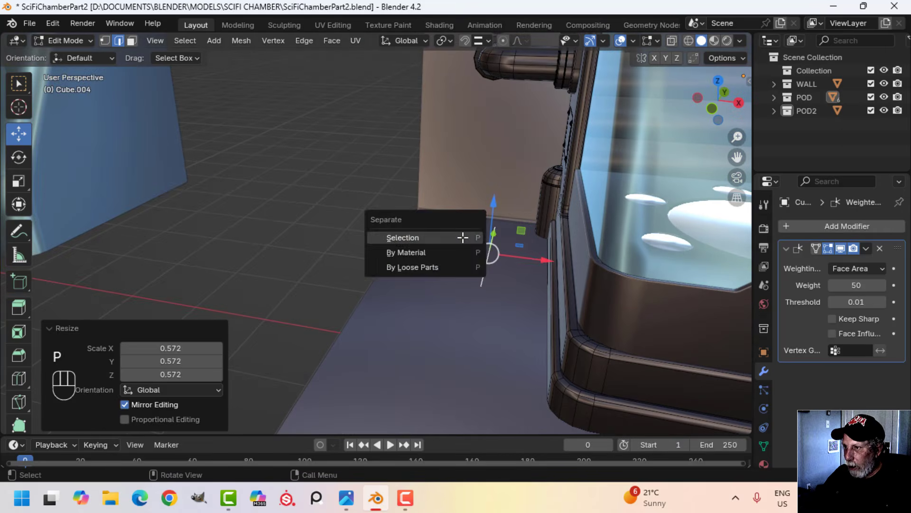
click(463, 237)
key(Tab)
click(496, 250)
key(Tab)
key(Tab)
key(Tab)
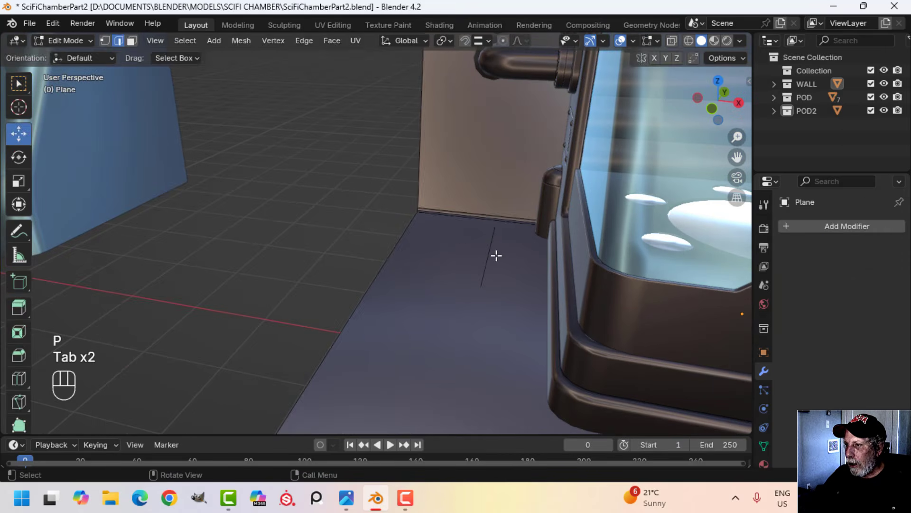
key(q)
click(511, 264)
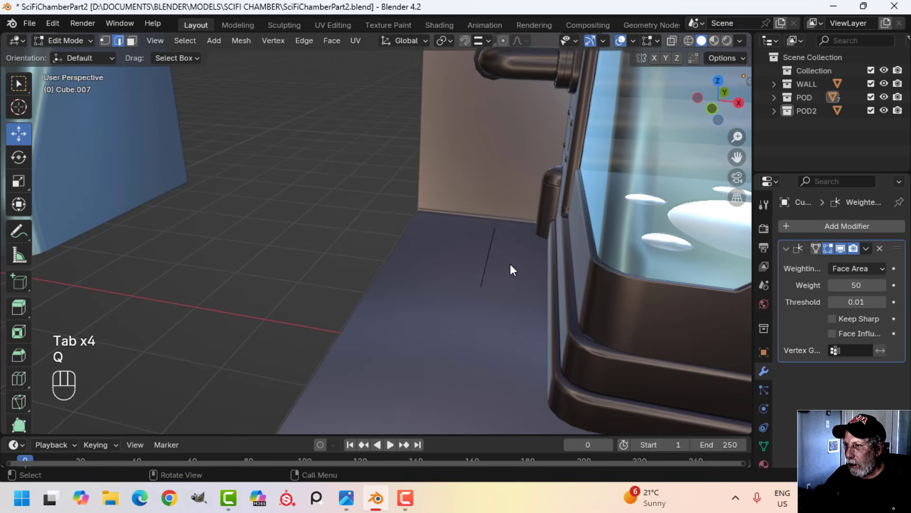
key(Tab)
key(Tab)
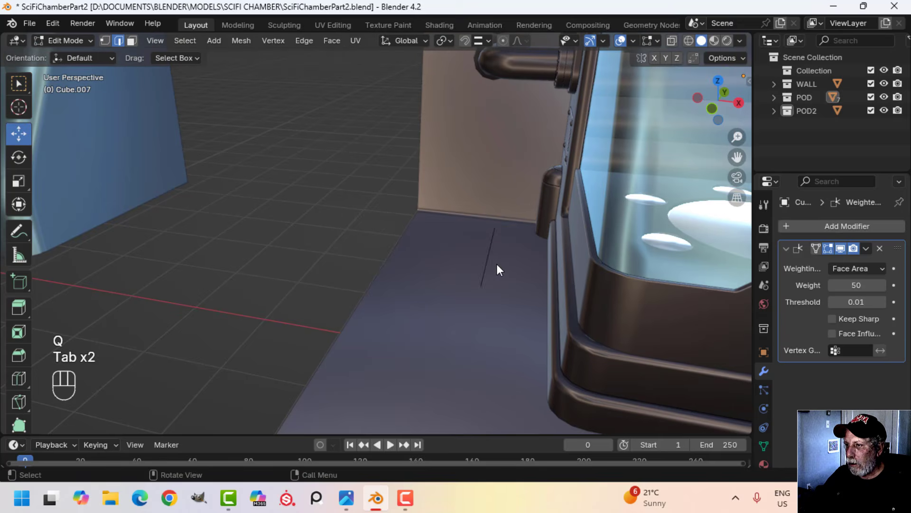
Step: Extrude the separated edge about 0.94 m outward along negative X and scale the new outer edge to about 0.55
key(a)
shift+middle_drag(497, 265, 524, 281)
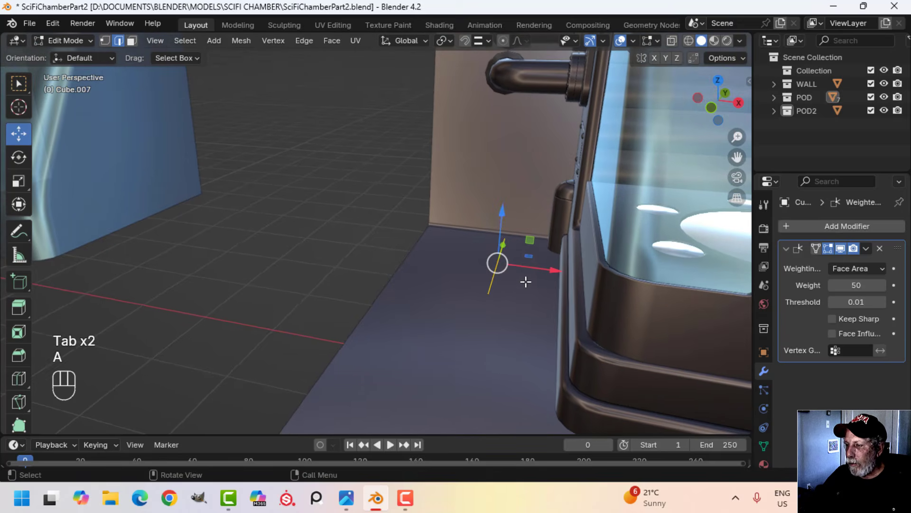
key(e)
click(456, 262)
middle_drag(456, 263, 497, 284)
key(s)
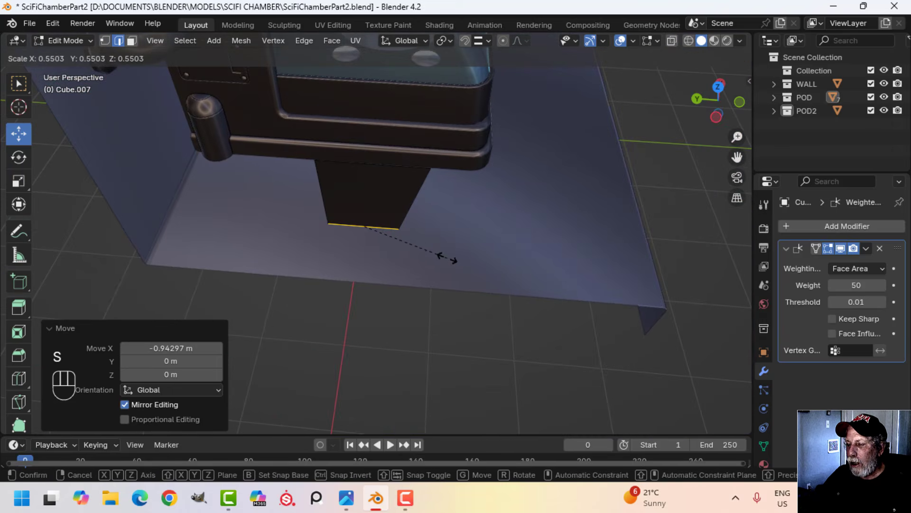
click(446, 258)
Step: Duplicate the tapered face's outer edge, offset the copy outward along X and scale it to 0.734
middle_drag(446, 259, 465, 267)
key(shift+d)
right_click(468, 268)
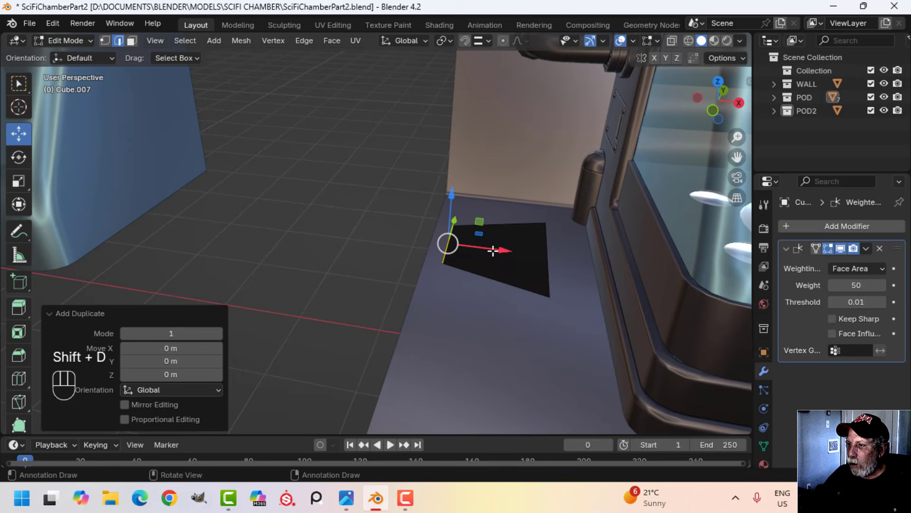
drag(499, 251, 493, 250)
middle_drag(492, 251, 547, 226)
key(s)
click(469, 264)
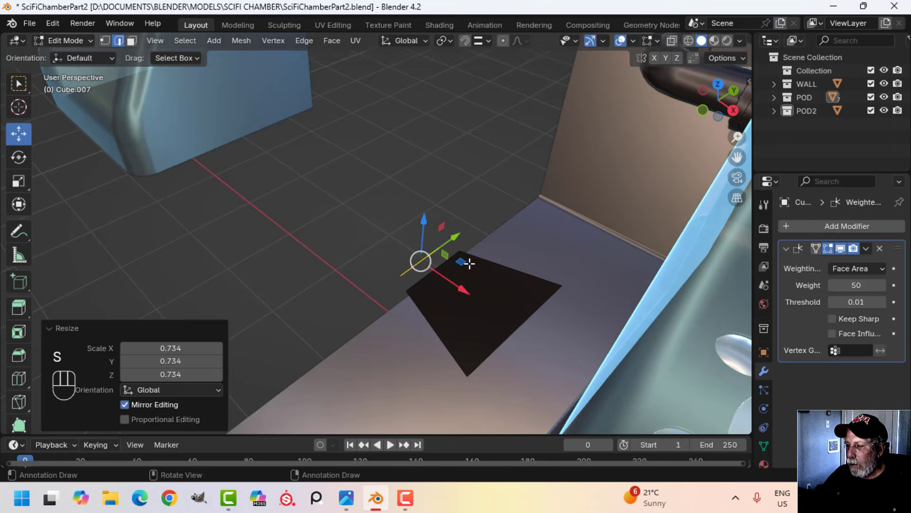
Step: Extrude the duplicated edge about 0.42 m along negative X and scale the new outer edge to about 0.47
middle_drag(469, 263, 494, 295)
key(e)
key(x)
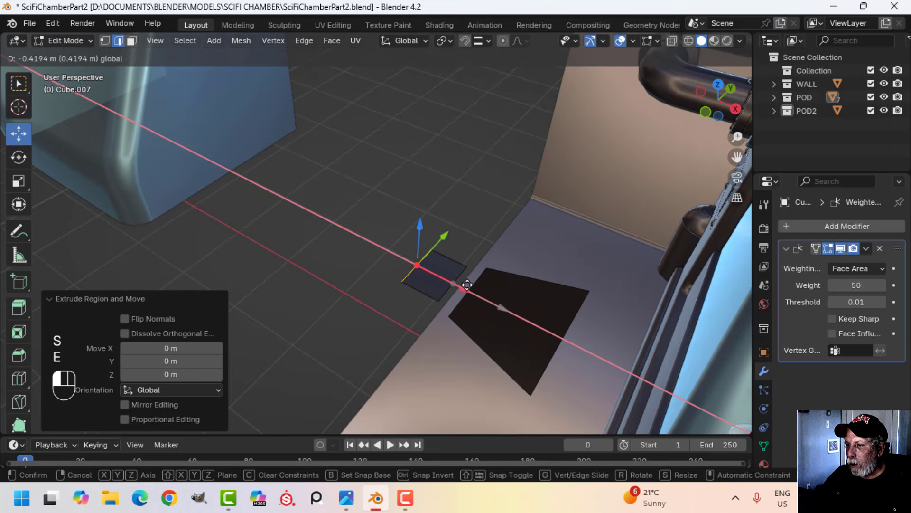
click(467, 285)
key(s)
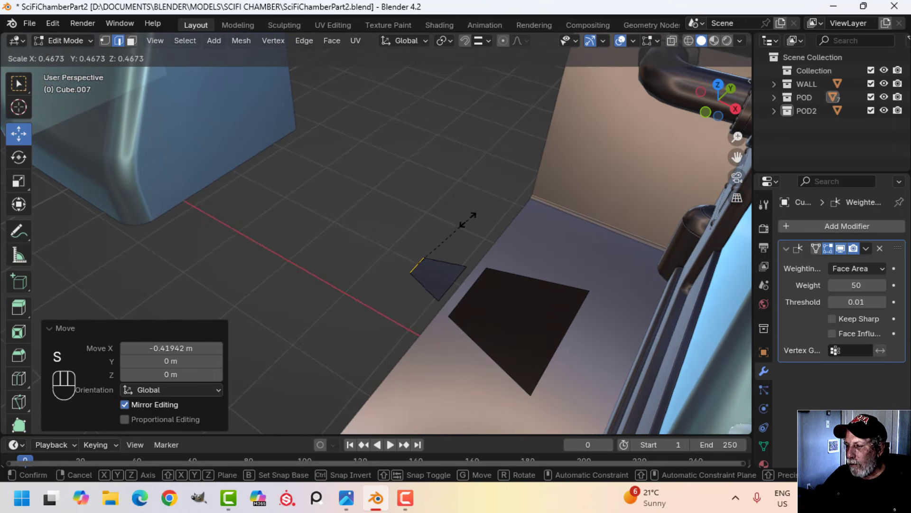
click(468, 221)
drag(456, 283, 465, 290)
key(a)
middle_drag(489, 280, 524, 238)
shift+middle_drag(523, 247, 434, 209)
key(e)
click(460, 248)
key(KP_1)
key(ctrl+z)
key(ctrl+z)
Step: Extrude both tapered faces and move the extruded geometry downward to give them thickness
key(a)
key(e)
click(434, 211)
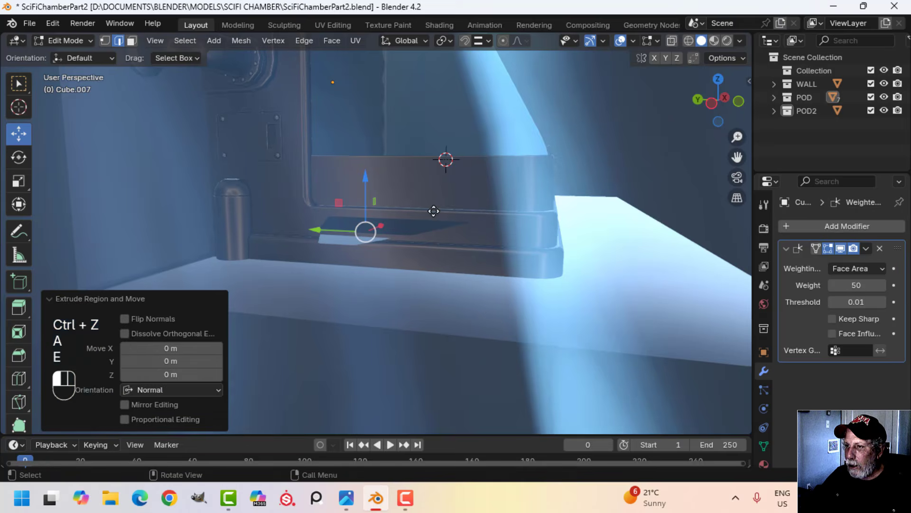
drag(363, 180, 364, 207)
Step: Turn off the Weighted Normal modifier's viewport display and correct the normals of the whole mesh
middle_drag(370, 212, 712, 244)
click(839, 247)
mouse_move(635, 248)
middle_down()
mouse_move(488, 260)
mouse_move(553, 237)
mouse_move(529, 260)
mouse_move(551, 259)
mouse_move(511, 265)
mouse_move(530, 224)
middle_up()
key(a)
key(alt+n)
click(552, 236)
Step: Slope the tops by raising the large block's inner top edge and lowering the small block's outer top edge about 0.076 m
key(alt+a)
click(524, 235)
key(2)
click(521, 250)
drag(524, 217, 526, 187)
middle_drag(362, 264, 427, 300)
click(310, 277)
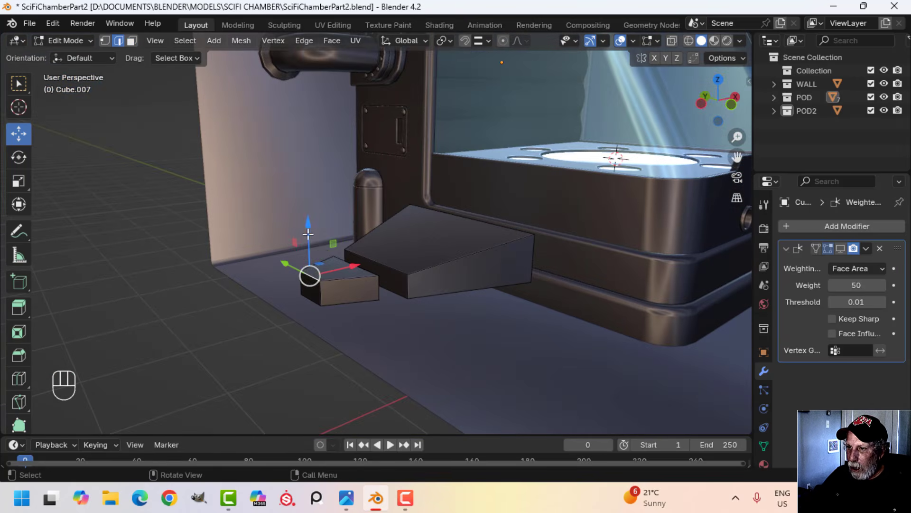
drag(308, 232, 303, 245)
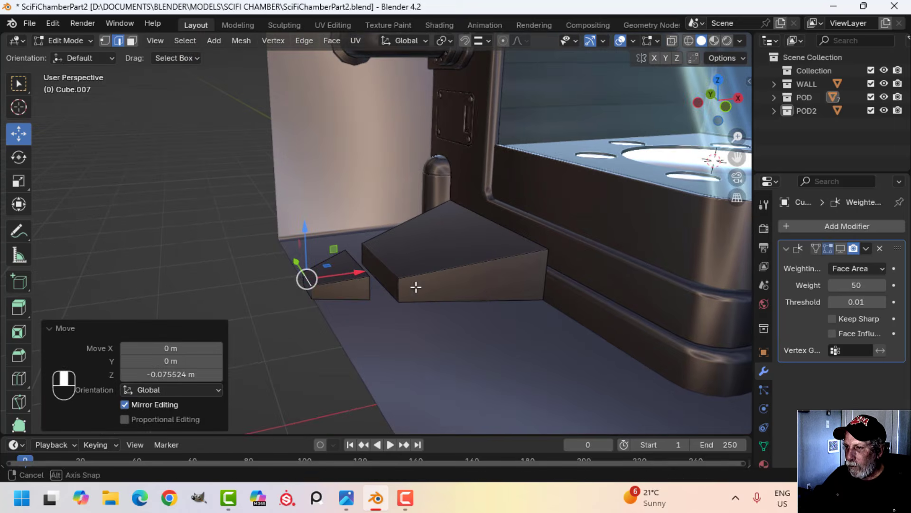
Step: Move both blocks in the front view about 0.77 m along X and 0.45 m down against the pod's base
key(Tab)
middle_drag(415, 286, 438, 262)
key(alt+a)
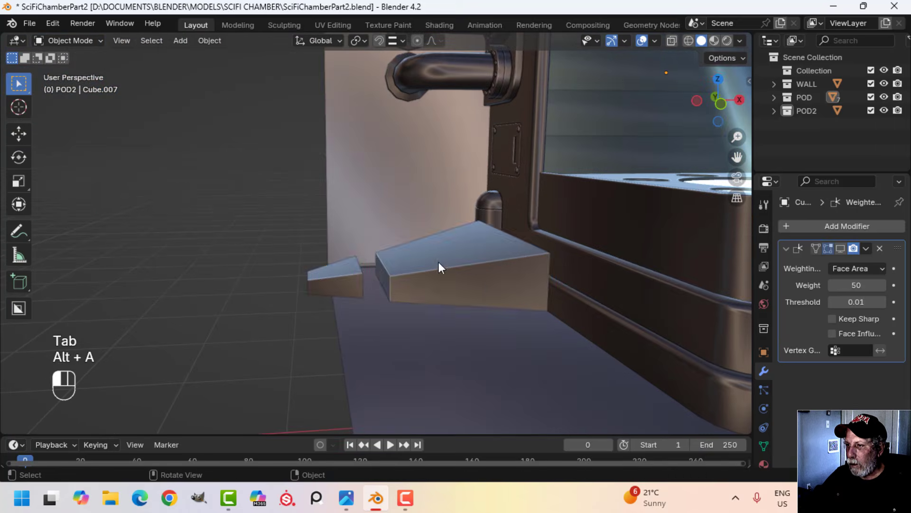
key(Tab)
key(a)
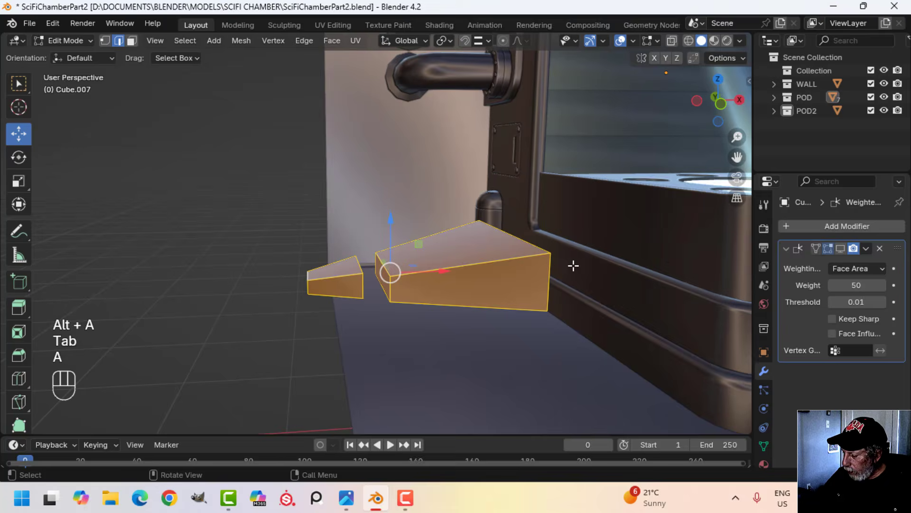
key(KP_1)
key(g)
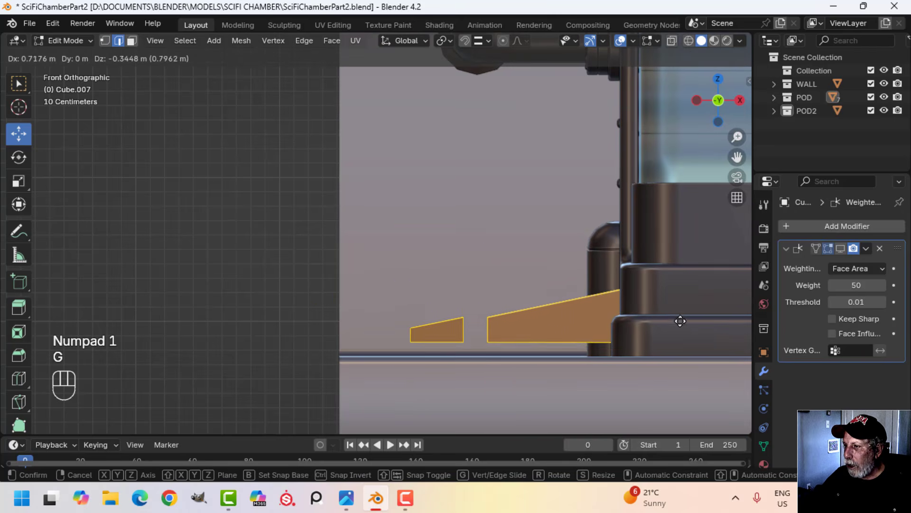
click(687, 336)
Step: Scale both blocks to about 1.5 along Z and reposition them about 0.067 m higher and slightly along Y
middle_drag(687, 335, 366, 254)
key(s)
key(z)
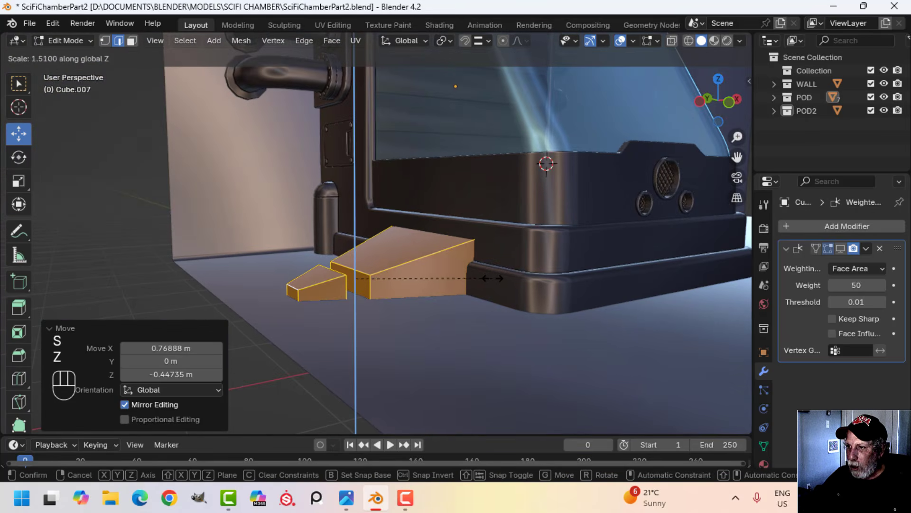
click(497, 281)
drag(357, 223, 356, 218)
middle_drag(392, 236, 500, 295)
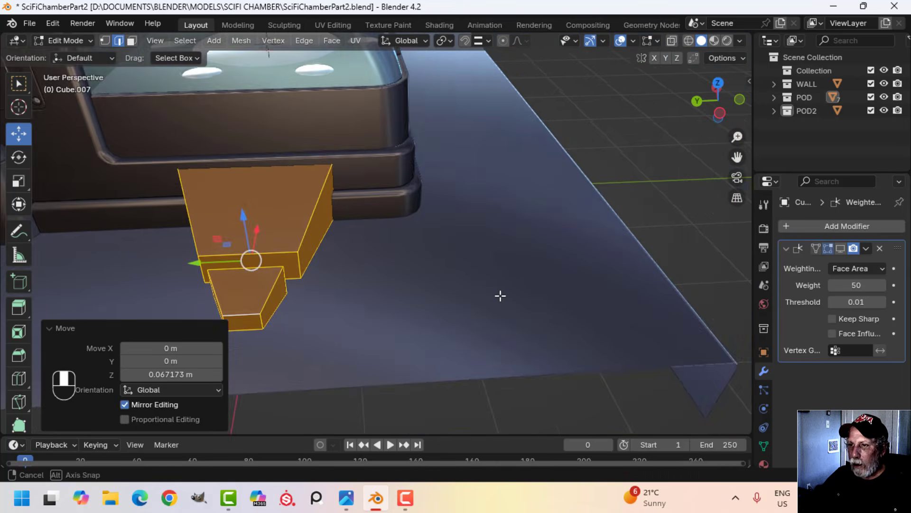
shift+middle_drag(277, 244, 339, 254)
drag(269, 271, 249, 271)
middle_drag(248, 271, 450, 309)
Step: Isolate the two-block object in local view and delete the bottom faces of both blocks
key(Tab)
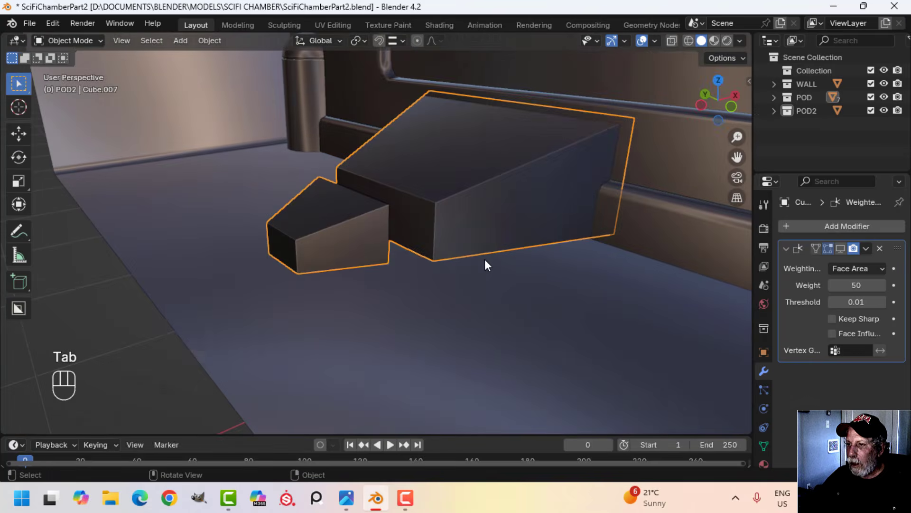
key(KP_Divide)
middle_drag(485, 259, 475, 228)
key(Tab)
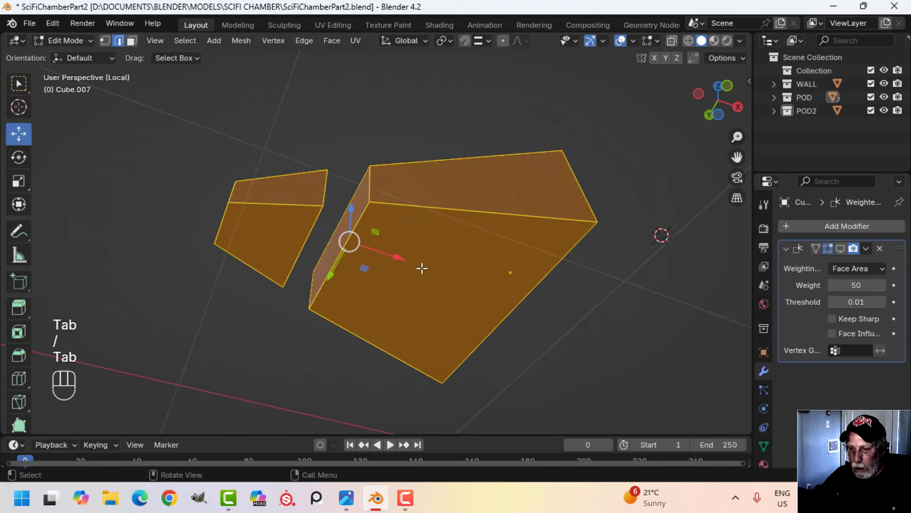
key(alt+a)
middle_drag(421, 266, 463, 247)
key(3)
click(456, 197)
shift+click(259, 270)
key(x)
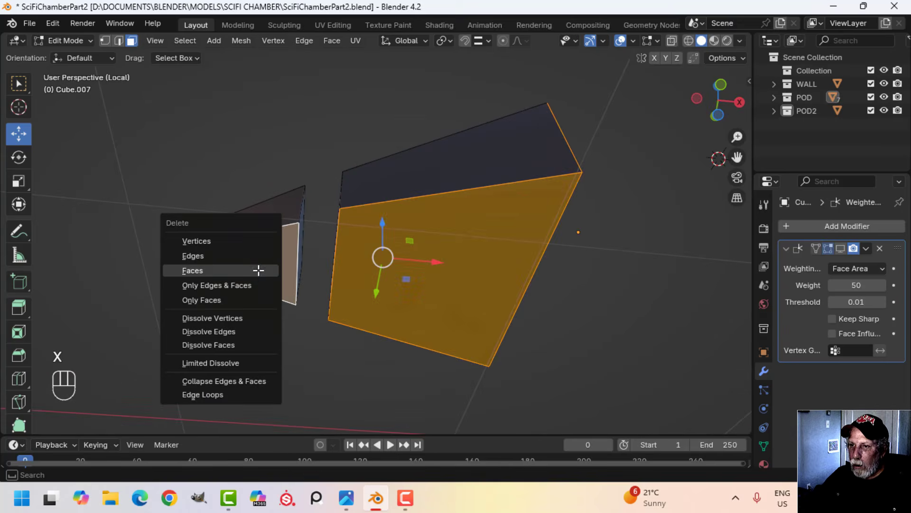
click(258, 269)
Step: Bevel the sloped side edges and front vertical edges of both blocks by 0.0405 m with 2 segments
middle_drag(259, 270, 408, 278)
key(2)
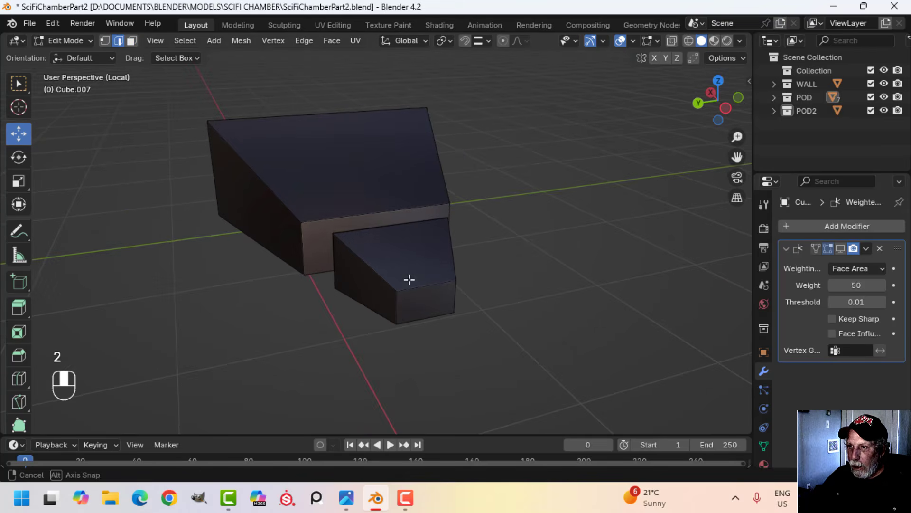
shift+click(310, 248)
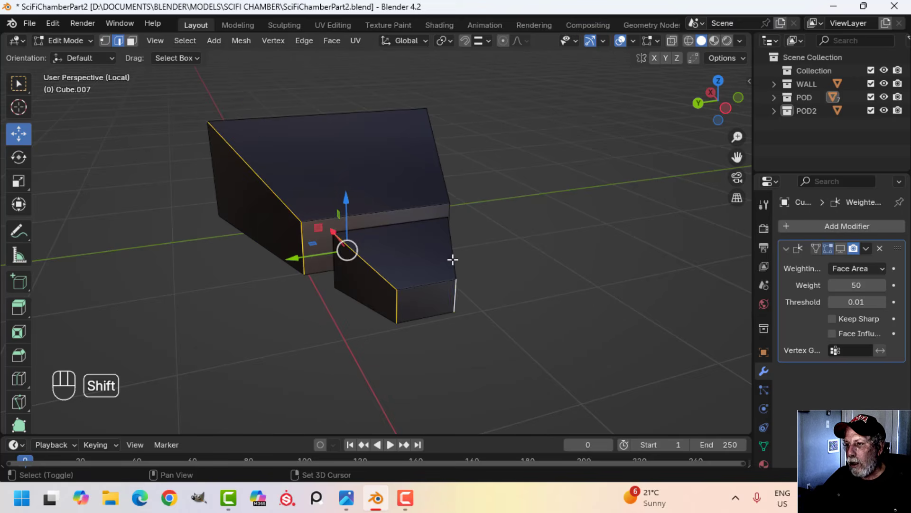
middle_drag(453, 258, 398, 255)
shift+click(401, 260)
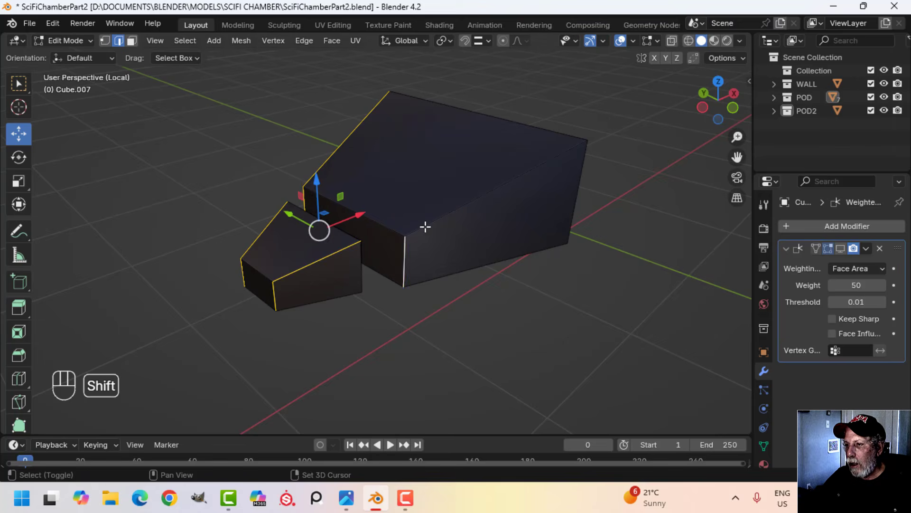
shift+click(425, 225)
key(ctrl+b)
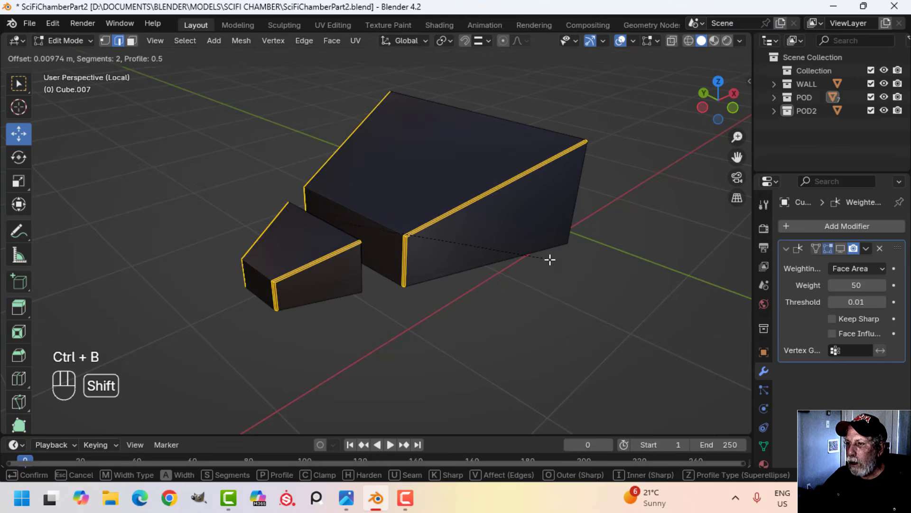
click(608, 276)
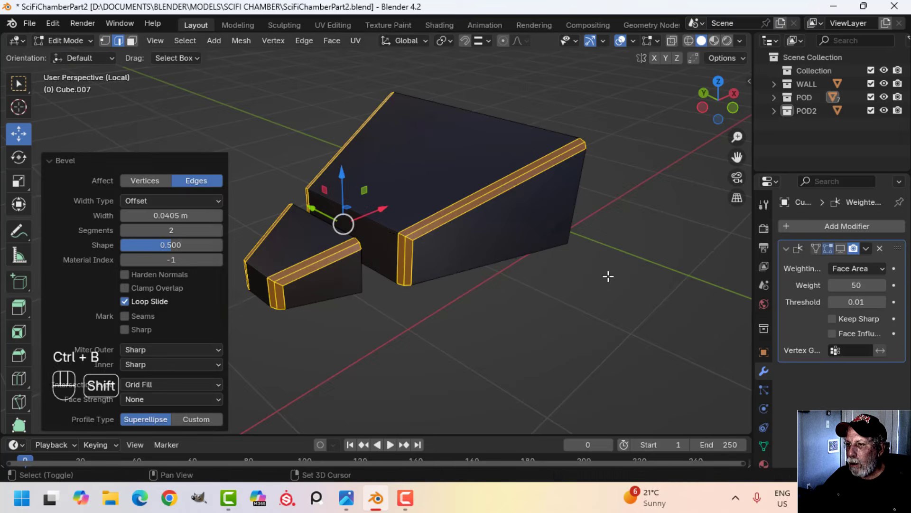
Step: Bevel the front top edges of both blocks with 2 segments
key(alt+a)
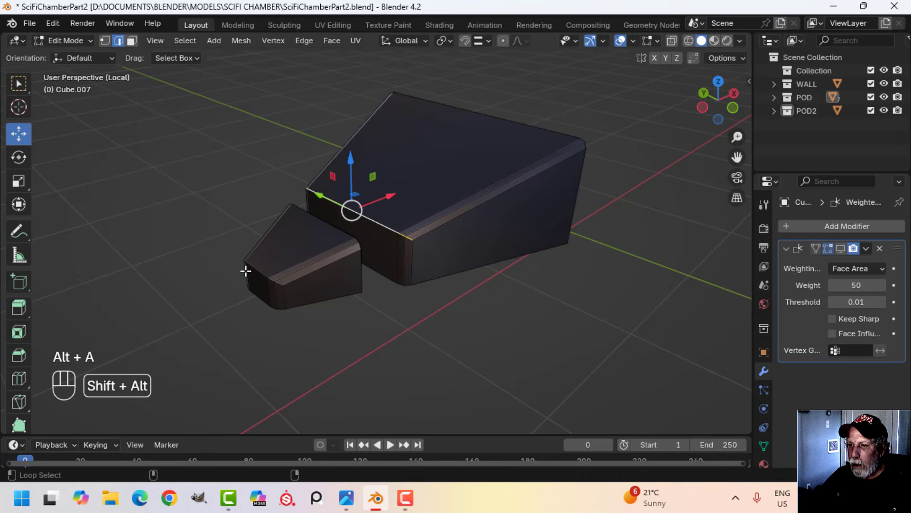
alt+shift+click(257, 270)
key(ctrl+b)
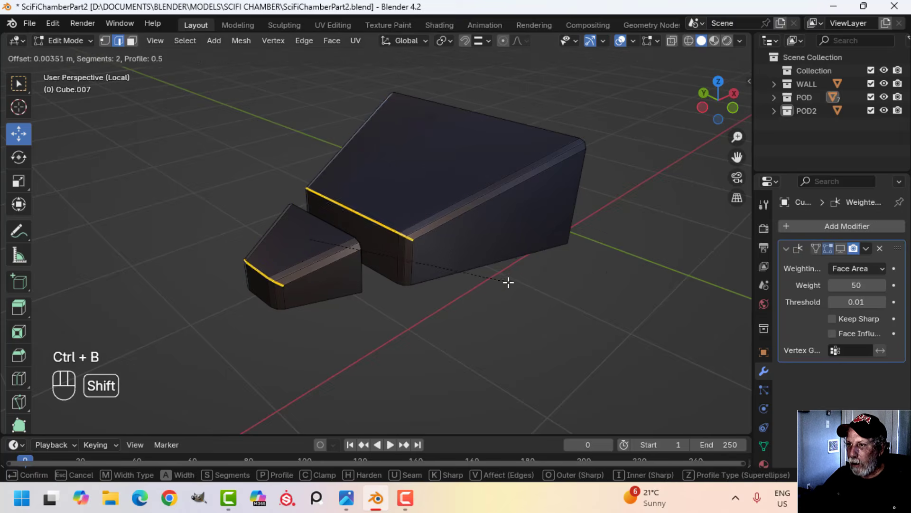
scroll(555, 307, up, 1)
click(585, 324)
Step: Apply Shade Smooth to the two-block object
key(Tab)
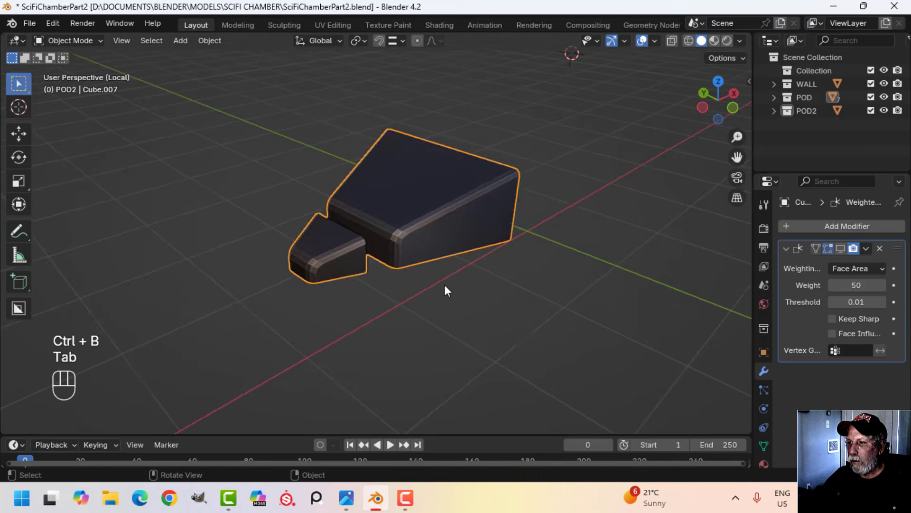
key(alt+a)
middle_drag(445, 284, 386, 280)
click(394, 235)
right_click(393, 235)
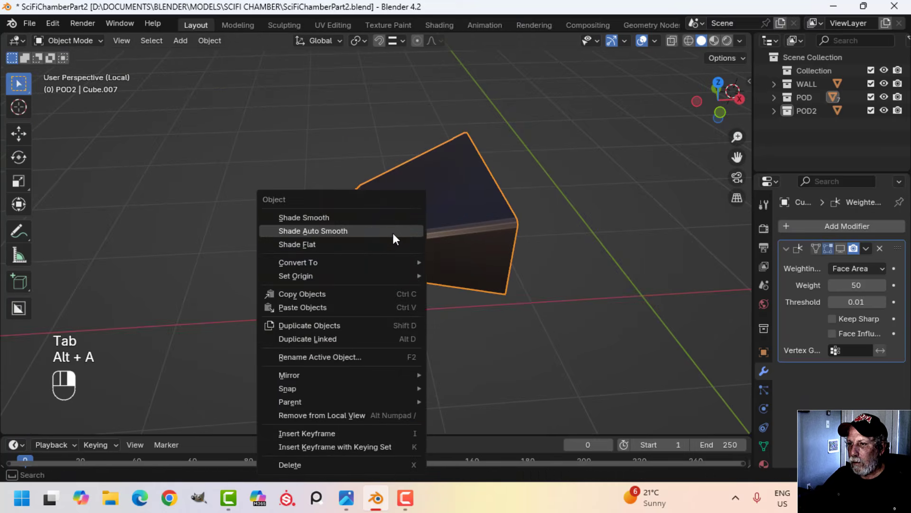
click(338, 217)
middle_drag(338, 217, 392, 198)
Step: Bevel the edges around the small block's back face by 0.0242 m with 2 segments
key(alt+a)
key(Tab)
scroll(321, 216, up, 2)
key(alt+a)
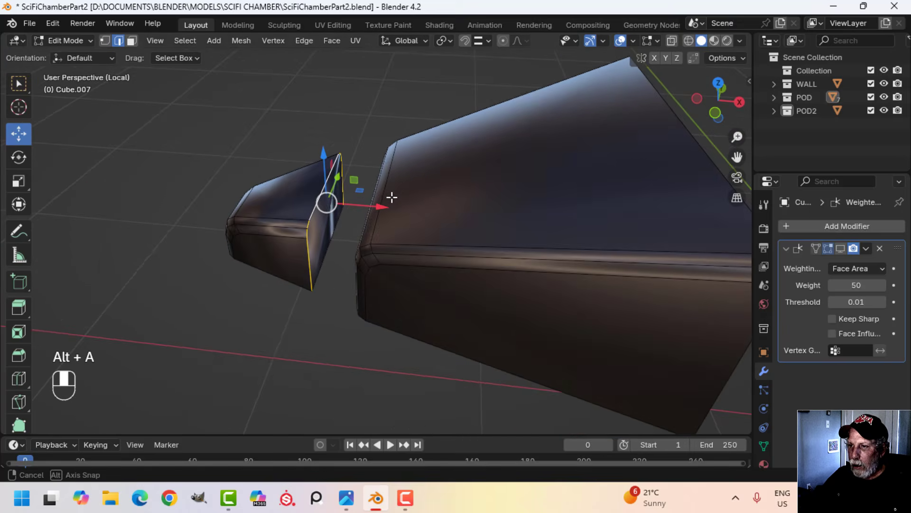
key(ctrl+b)
click(460, 193)
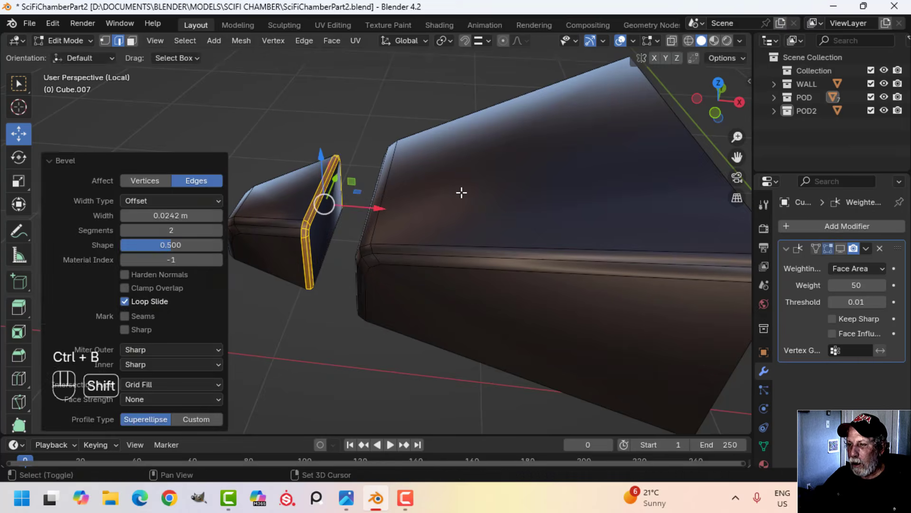
key(Tab)
Step: Change the solid viewport shading from the metallic look to a plain light grey
scroll(363, 232, down, 3)
key(alt+a)
middle_drag(362, 231, 431, 211)
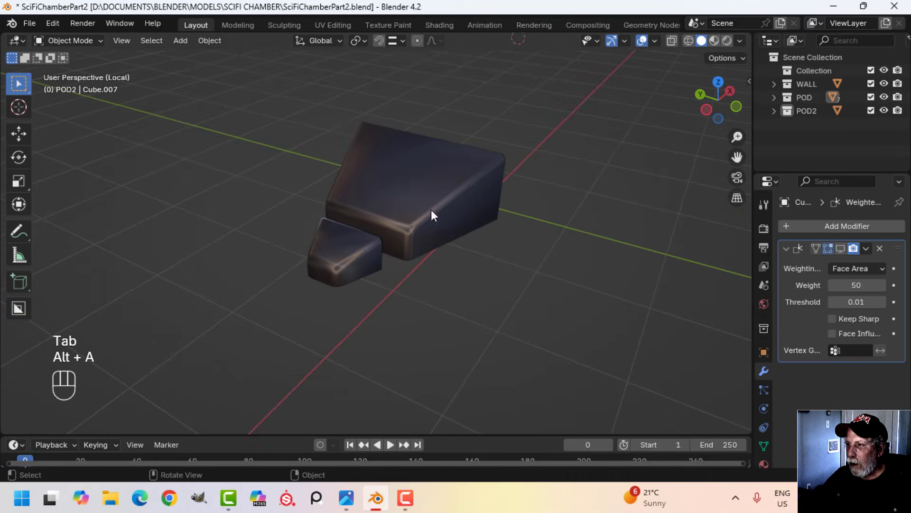
click(739, 40)
click(685, 107)
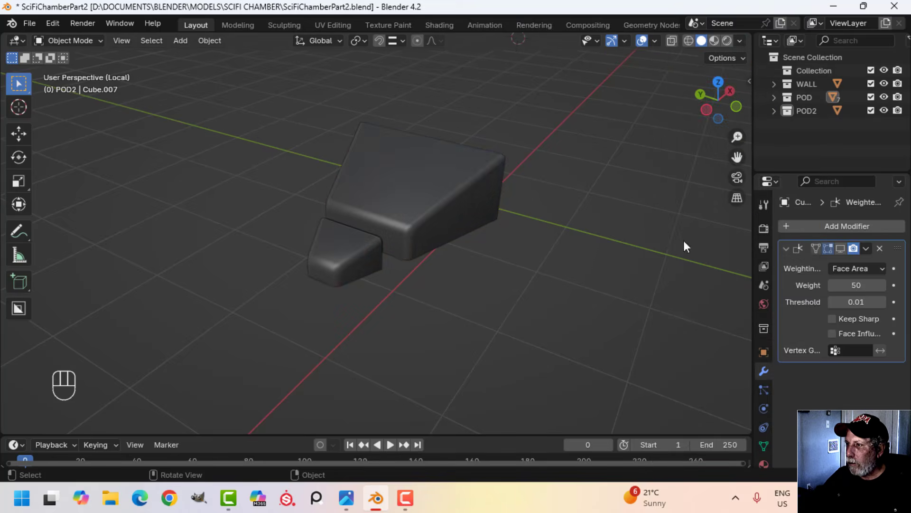
click(740, 41)
click(688, 243)
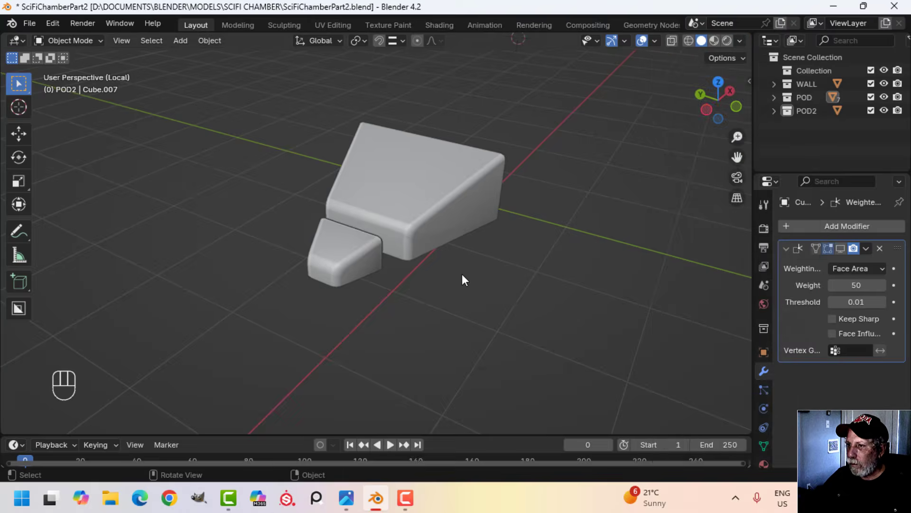
Step: Duplicate the large block's front face, scale the copy to 0.533 and extrude it outward to meet the small block
middle_drag(463, 274, 484, 275)
key(Tab)
key(alt+a)
key(3)
click(399, 220)
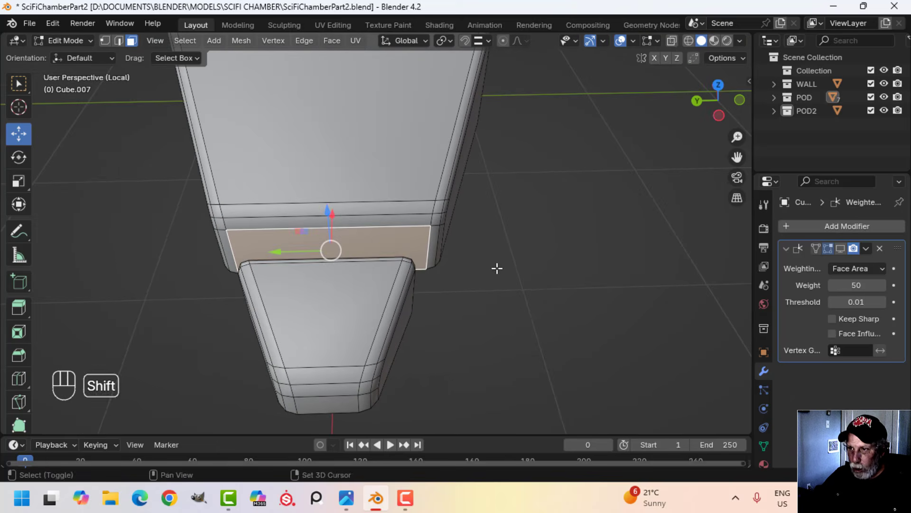
key(shift+d)
key(s)
click(430, 256)
middle_drag(430, 255, 403, 230)
key(e)
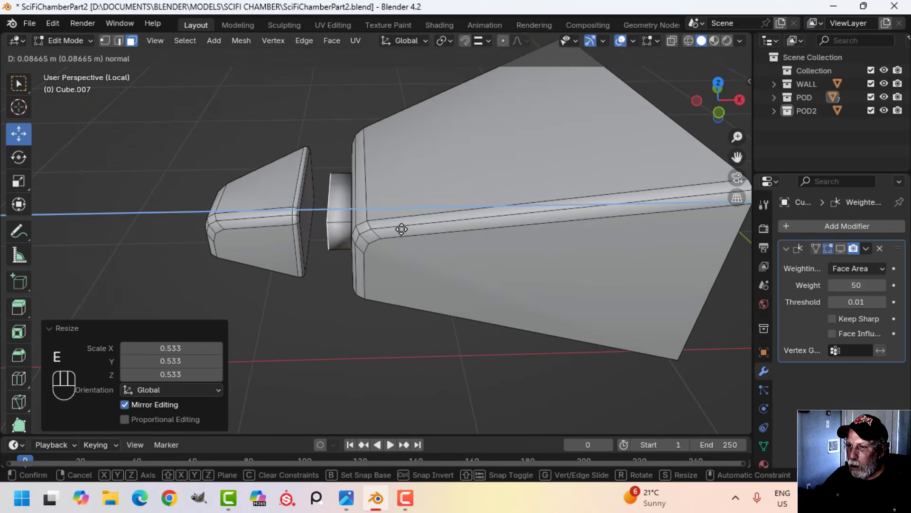
click(368, 230)
Step: Delete the hidden end faces of the connector between the two blocks
key(x)
click(367, 231)
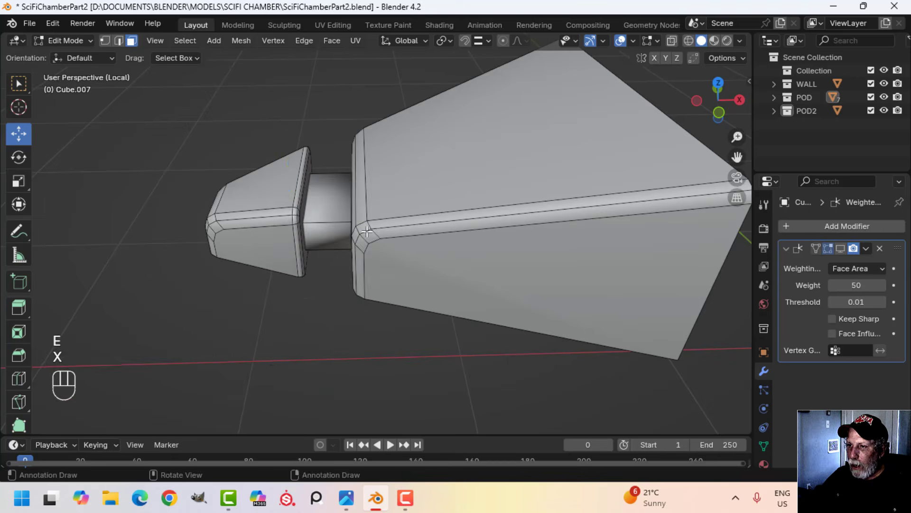
middle_drag(367, 231, 361, 238)
key(x)
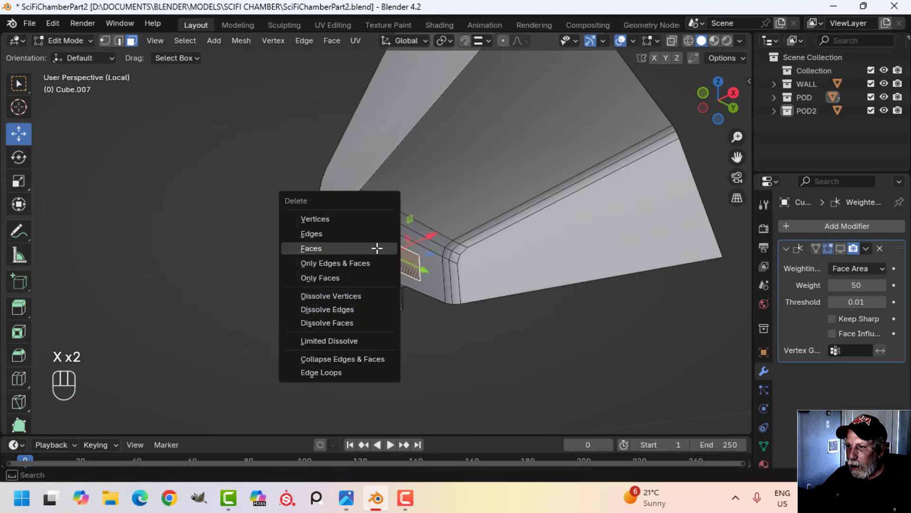
click(377, 249)
middle_drag(163, 272, 331, 327)
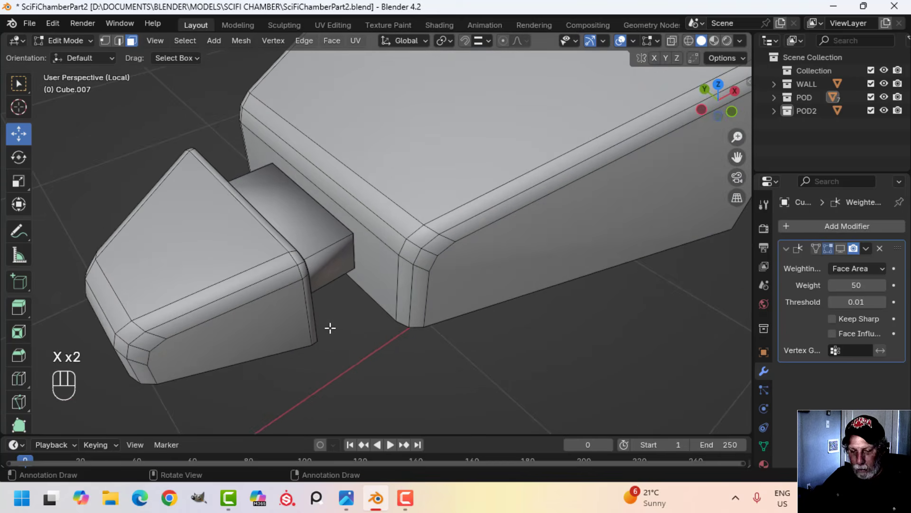
Step: Bevel the connector's lengthwise edges with 2 segments and return to Object Mode
middle_drag(335, 279, 484, 281)
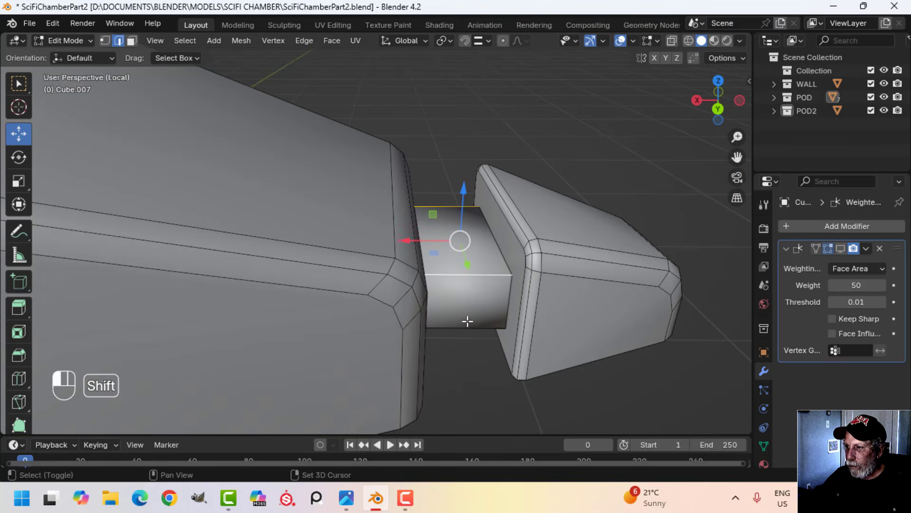
middle_drag(467, 322, 468, 286)
key(ctrl+b)
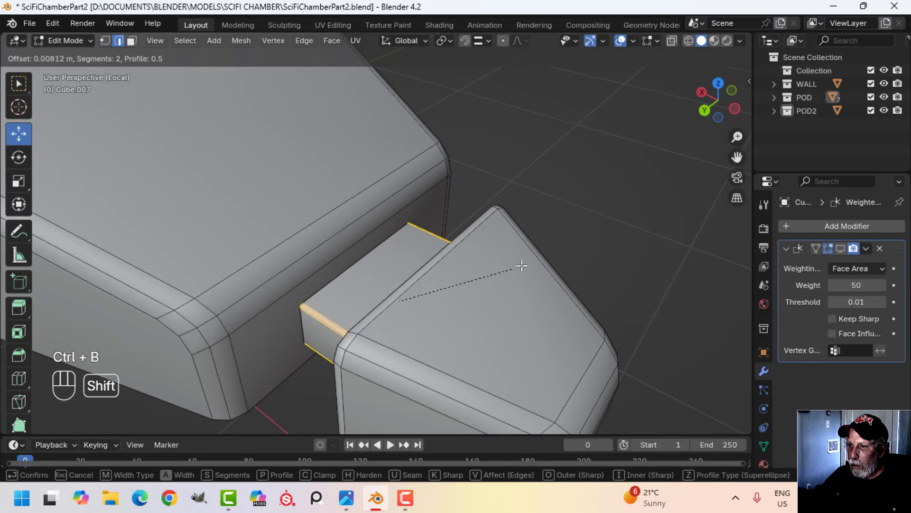
click(539, 260)
key(Tab)
scroll(507, 269, down, 6)
key(alt+a)
middle_drag(524, 266, 354, 233)
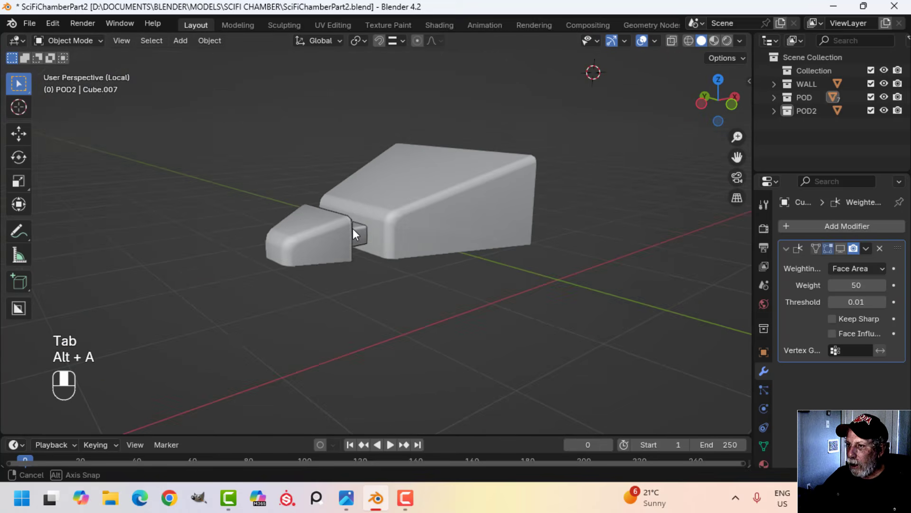
Step: Show the foot's Weighted Normal modifier in the viewport and switch the shading to the metallic MatCap with Object colour
click(839, 248)
mouse_move(638, 255)
middle_down()
mouse_move(508, 284)
mouse_move(661, 112)
middle_up()
click(740, 41)
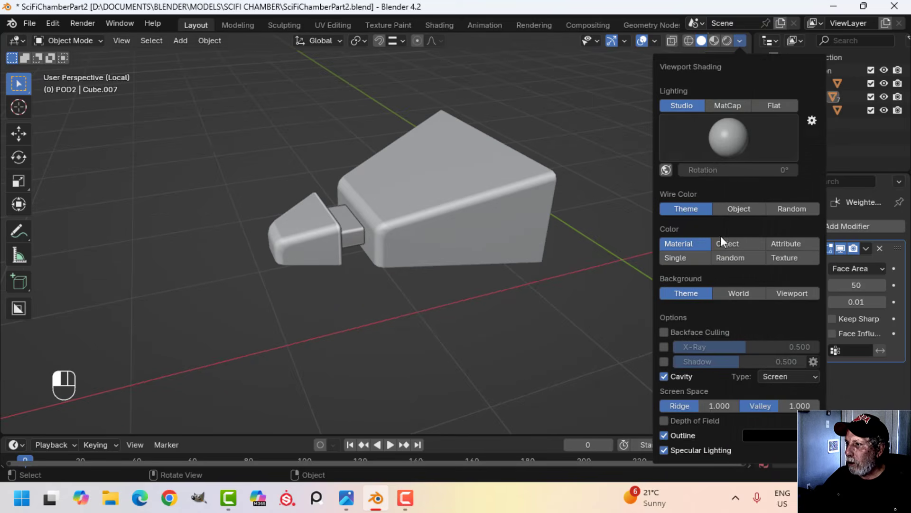
click(727, 105)
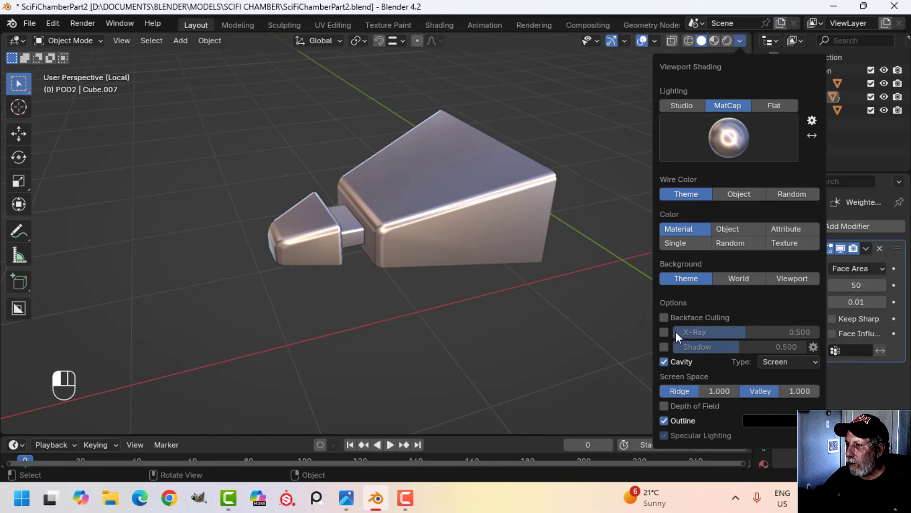
click(726, 229)
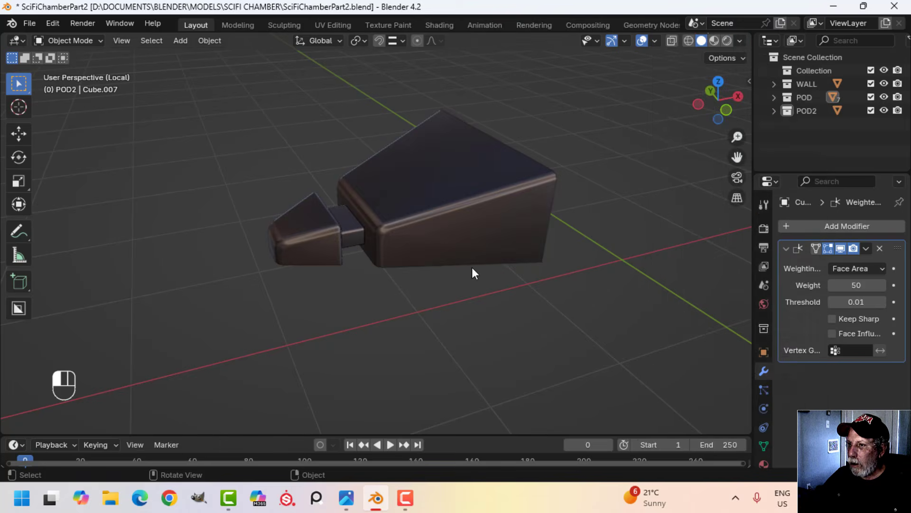
Step: Leave local view and move the whole foot mesh along Y toward the wall beside the pod's base
middle_drag(341, 273, 405, 252)
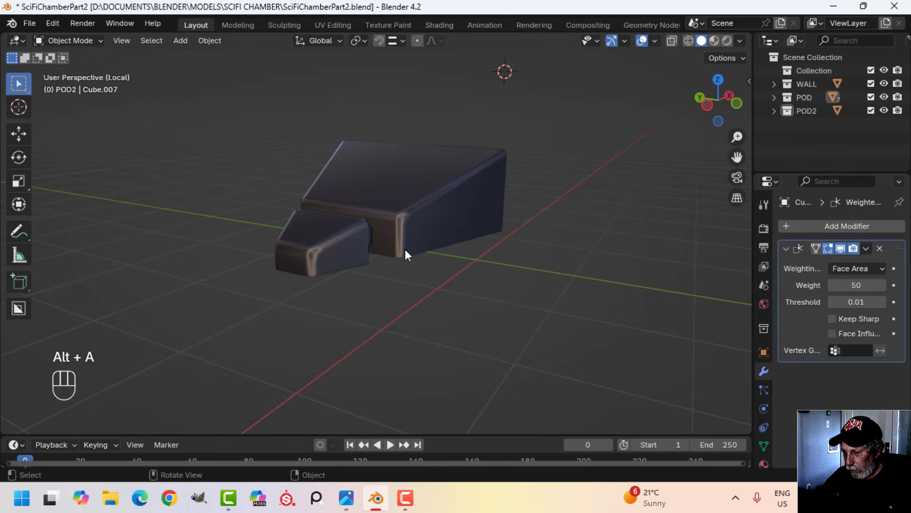
key(slash)
scroll(405, 250, down, 2)
middle_drag(472, 230, 403, 307)
scroll(427, 235, down, 5)
key(Tab)
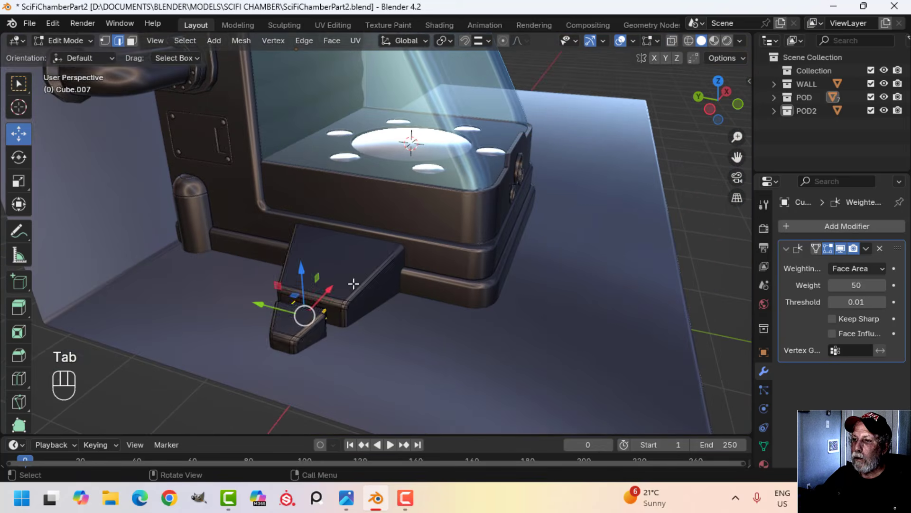
key(a)
scroll(331, 308, up, 3)
middle_drag(331, 308, 388, 306)
drag(328, 308, 238, 315)
key(Tab)
Step: Add a Mirror modifier on the X axis to the foot so both sides of the pod get one
middle_drag(237, 315, 449, 285)
scroll(307, 295, down, 4)
key(alt+a)
click(364, 243)
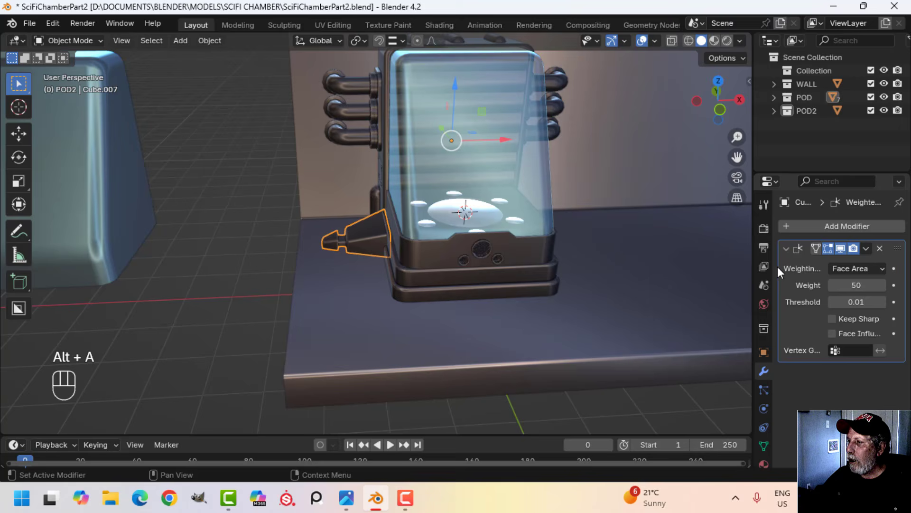
click(807, 225)
mouse_move(780, 222)
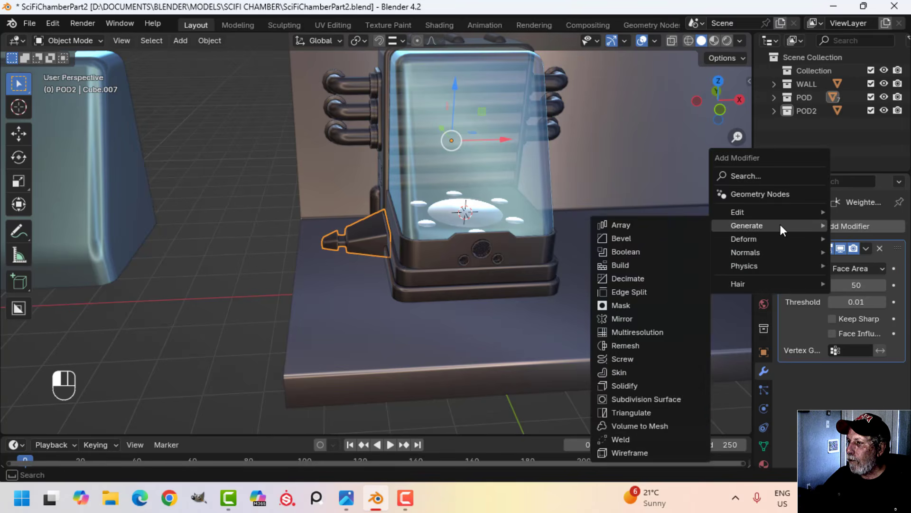
click(643, 316)
key(alt+a)
Step: Nudge the whole foot mesh slightly to refine its position along the side of the pod's base
middle_drag(547, 275, 513, 302)
key(Tab)
key(a)
middle_drag(422, 285, 407, 323)
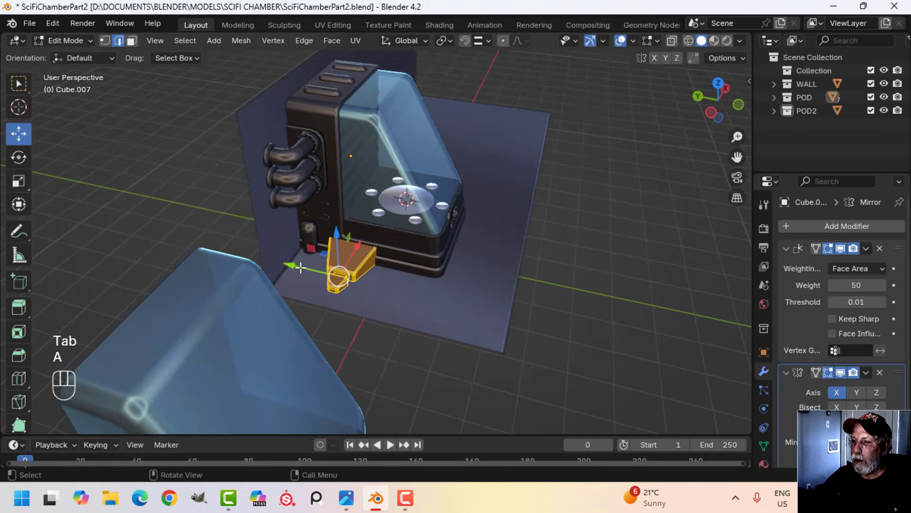
drag(301, 267, 309, 269)
key(Tab)
middle_drag(521, 272, 469, 266)
key(Tab)
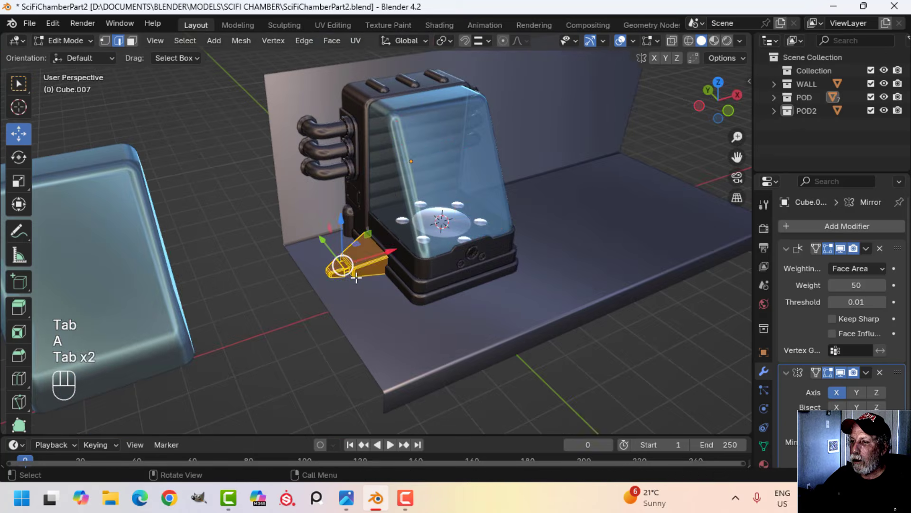
middle_drag(356, 277, 348, 275)
mouse_move(307, 281)
mouse_down()
mouse_move(328, 275)
mouse_move(320, 273)
mouse_up()
key(Tab)
Step: Lower the foot mesh slightly along Z in front view so it sits on the platform
middle_drag(505, 265, 532, 196)
key(alt+a)
scroll(531, 204, up, 2)
shift+middle_drag(517, 226, 458, 255)
middle_drag(481, 245, 455, 244)
scroll(471, 253, up, 2)
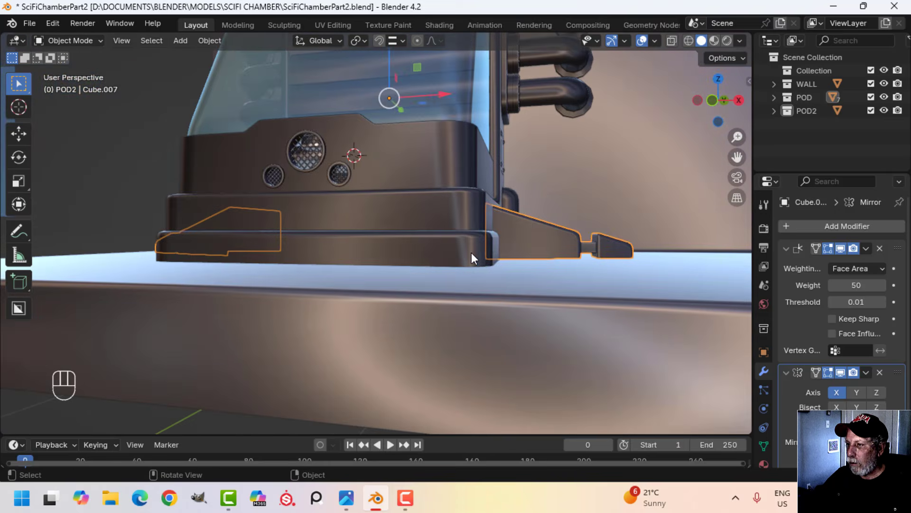
key(Tab)
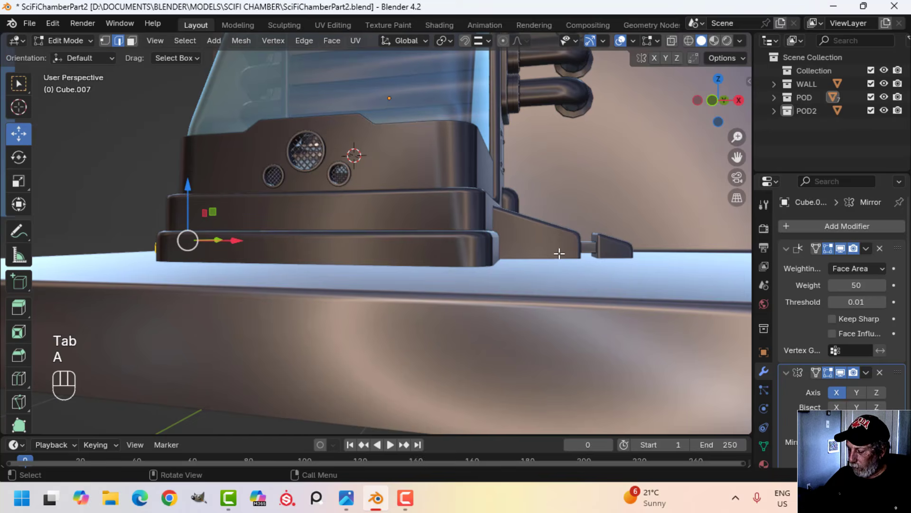
key(KP_1)
scroll(232, 261, up, 2)
shift+middle_drag(95, 254, 272, 230)
scroll(279, 231, up, 1)
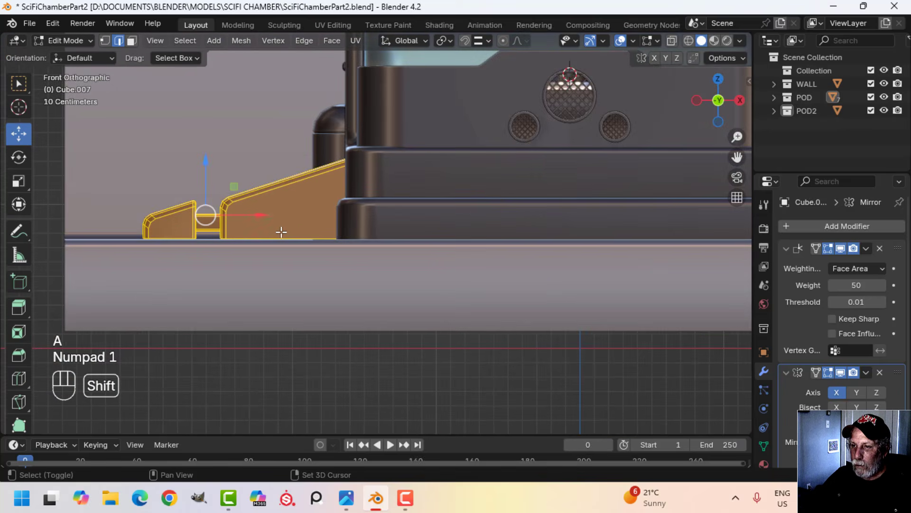
shift+middle_drag(218, 208, 249, 182)
drag(235, 155, 236, 159)
key(Tab)
Step: Deselect the feet and save the Blender file
scroll(401, 212, down, 5)
key(alt+a)
middle_drag(391, 222, 429, 263)
key(ctrl+s)
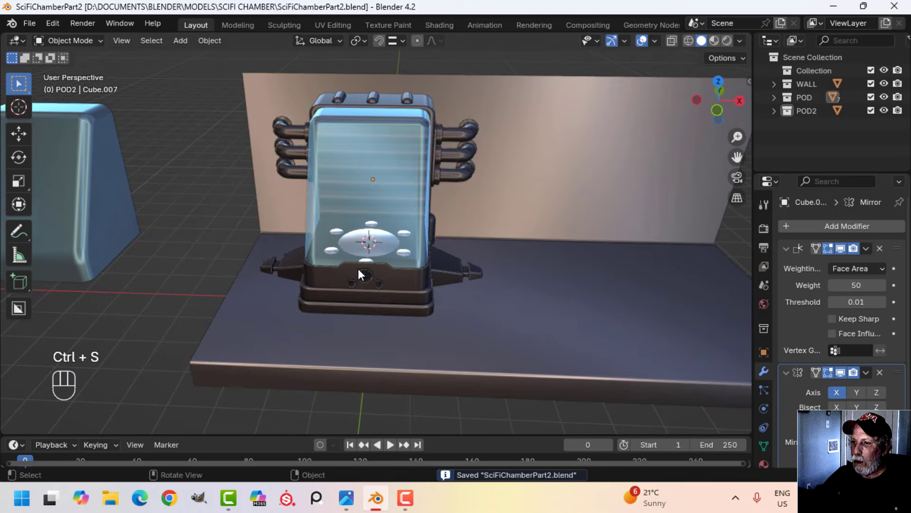
Step: Delete the spare glass canopy standing beside the platform
middle_drag(358, 269, 397, 258)
scroll(397, 258, up, 4)
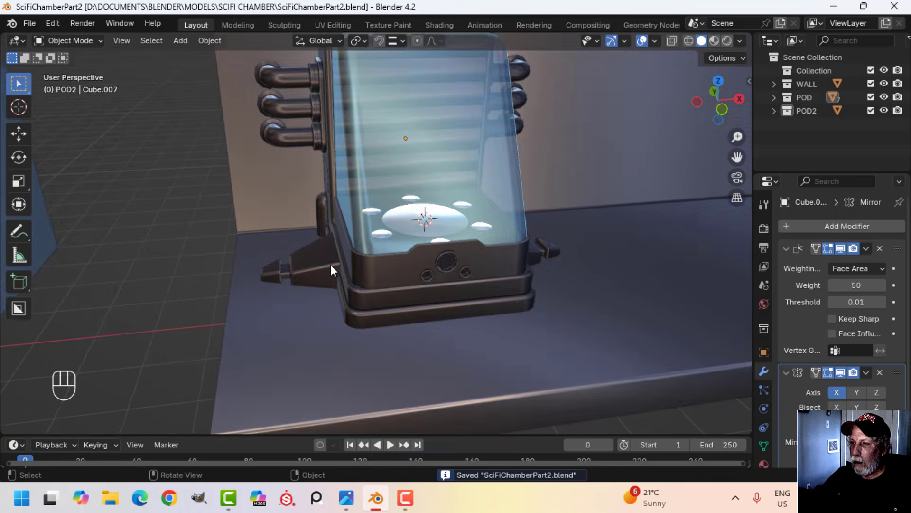
scroll(328, 264, down, 2)
shift+middle_drag(215, 241, 246, 242)
click(153, 198)
key(x)
click(153, 198)
Step: Hide the WALL collection, duplicate the complete pod and move the copy about 6.45 m along X
scroll(285, 227, down, 1)
shift+middle_drag(443, 240, 529, 237)
click(884, 83)
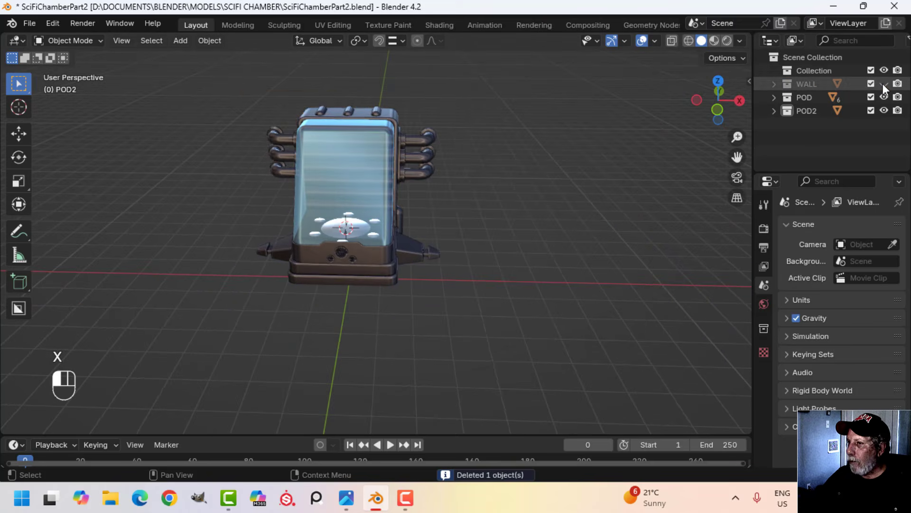
key(a)
key(KP_1)
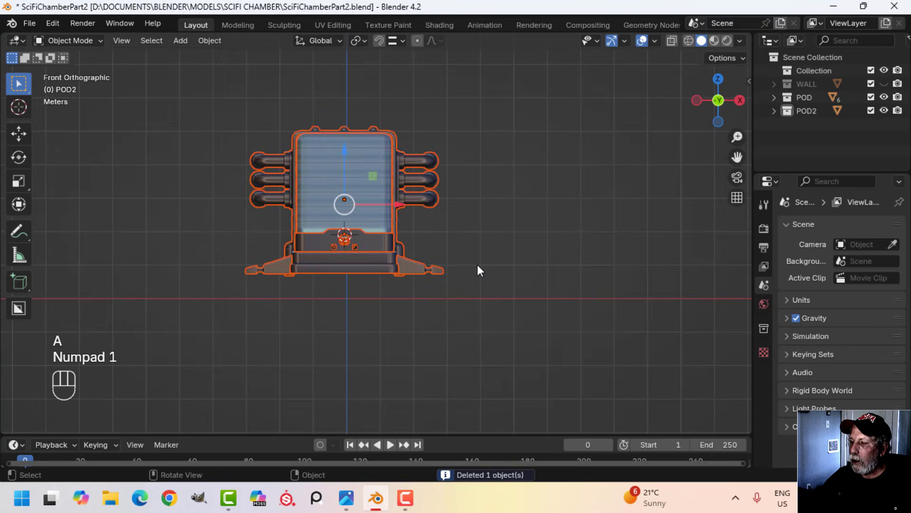
key(shift+d)
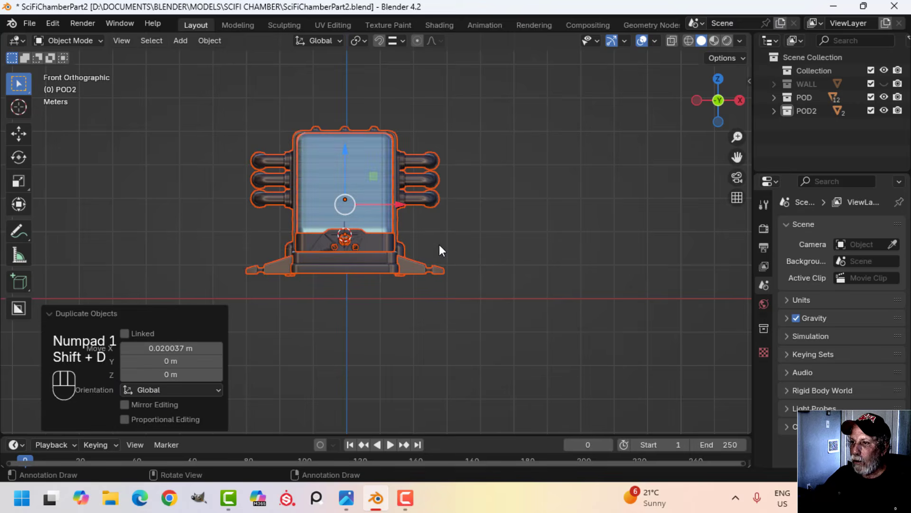
drag(405, 204, 619, 207)
Step: Move the duplicated pod into the POD2 collection and show the WALL collection again
key(m)
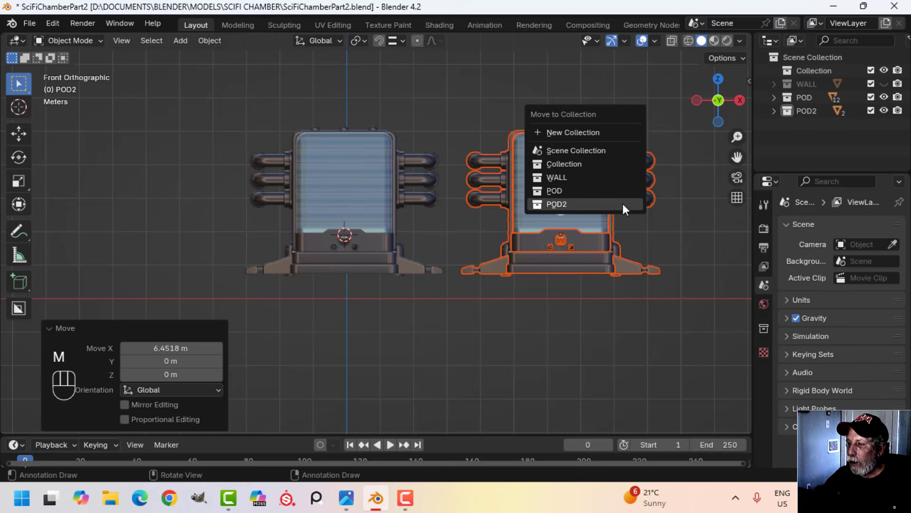
click(623, 204)
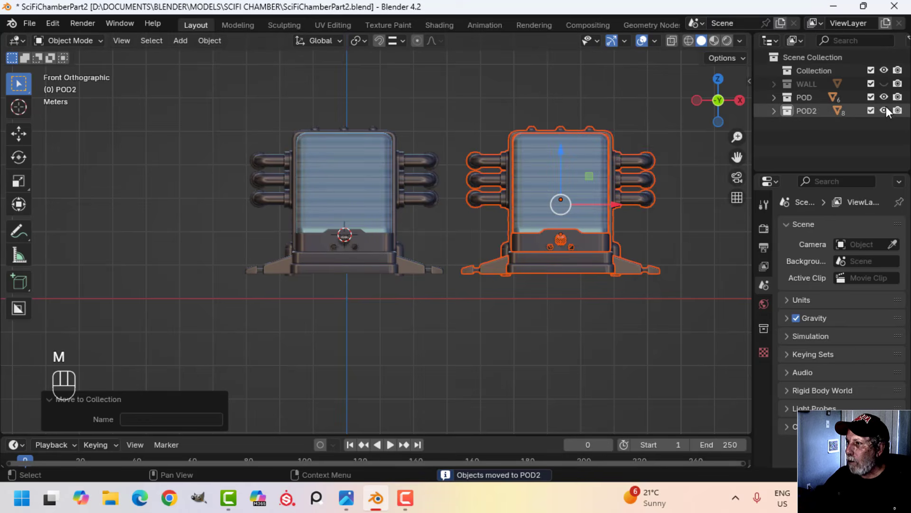
click(872, 110)
click(872, 110)
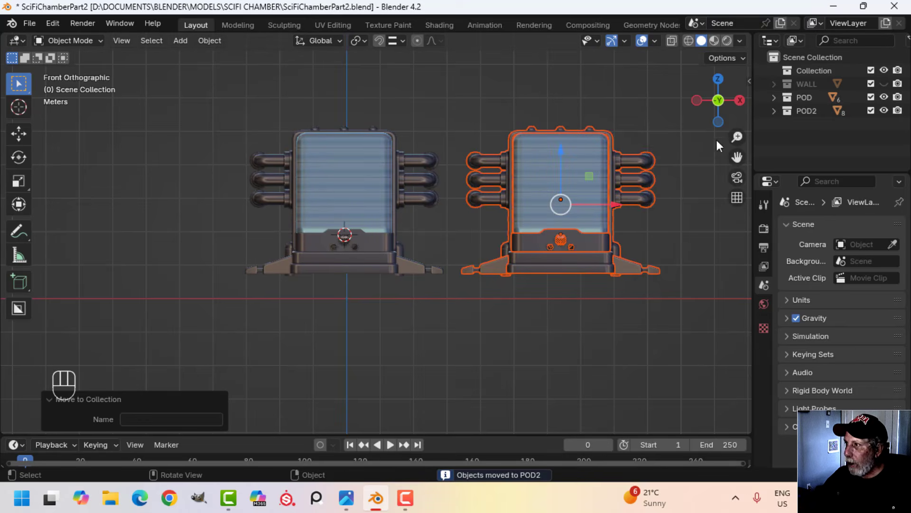
click(884, 84)
key(alt+a)
Step: Change the viewport MatCap to the glossy light grey sphere and turn on viewport shadows
middle_drag(569, 219, 440, 299)
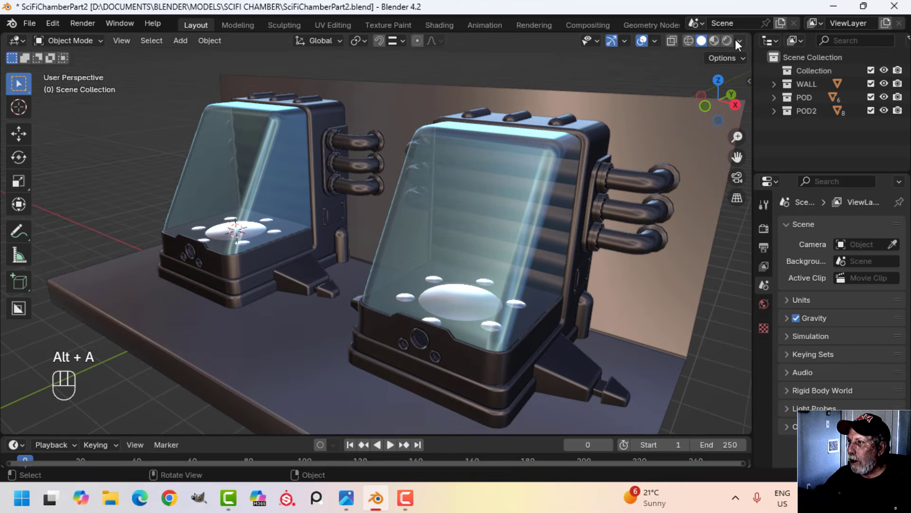
click(738, 40)
click(728, 138)
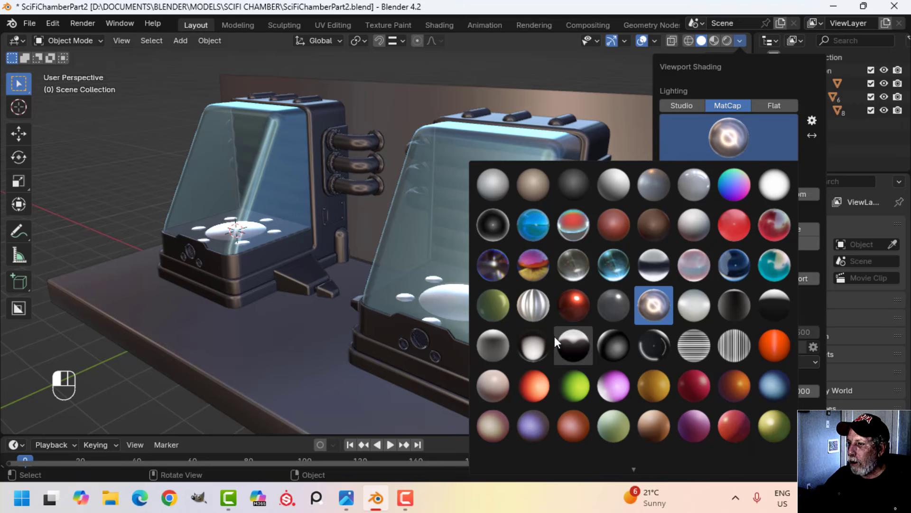
click(694, 181)
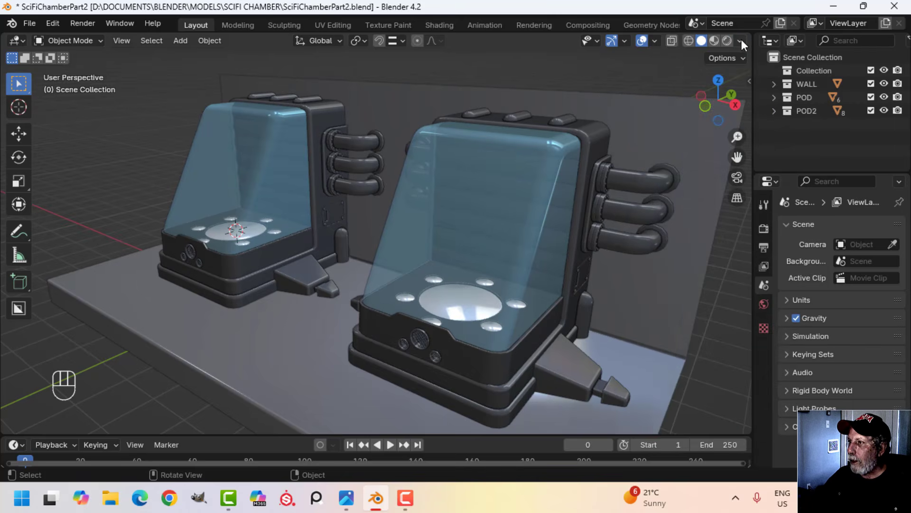
click(740, 41)
click(664, 346)
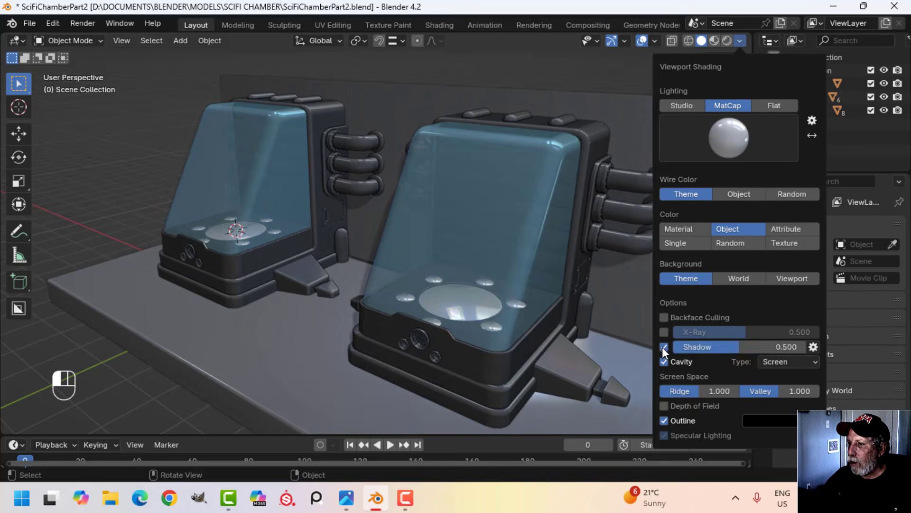
Step: Examine both pods, their feet and the cast shadows from several angles and distances
mouse_move(636, 332)
middle_down()
mouse_move(509, 286)
mouse_move(409, 289)
mouse_move(541, 279)
middle_up()
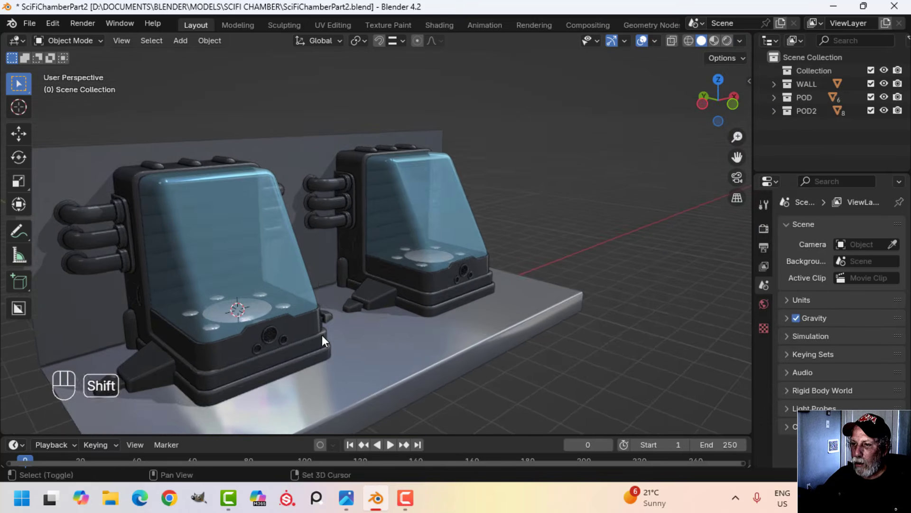
scroll(375, 308, up, 1)
shift+middle_drag(322, 335, 417, 301)
middle_drag(417, 301, 454, 269)
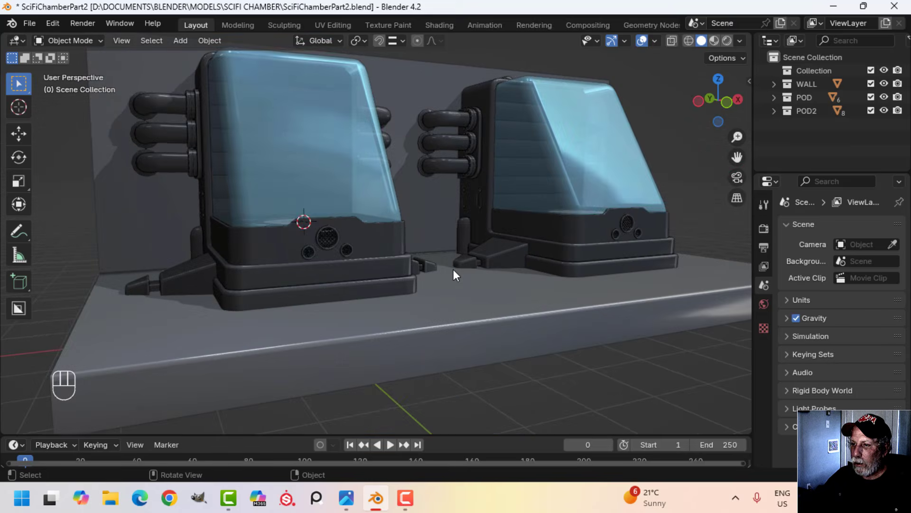
scroll(452, 269, up, 5)
scroll(452, 270, up, 2)
scroll(531, 261, down, 8)
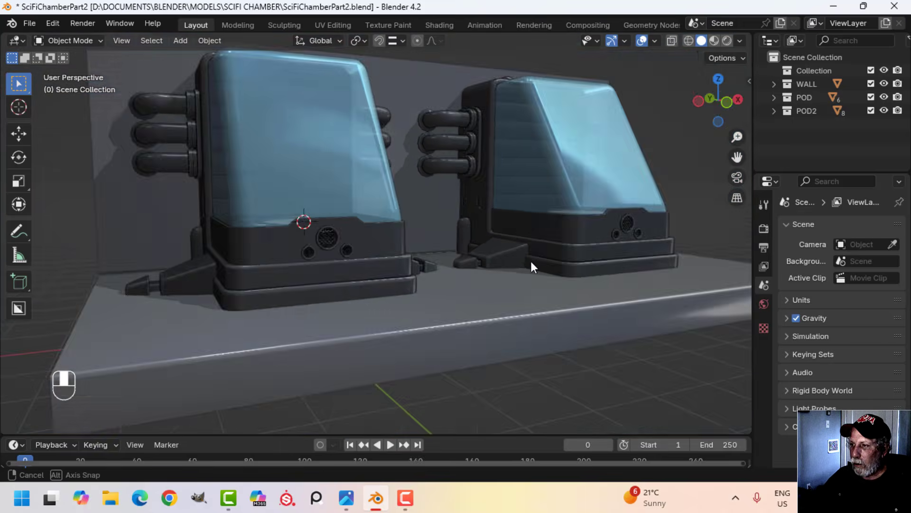
mouse_move(531, 261)
middle_down()
mouse_move(429, 269)
mouse_move(373, 259)
mouse_move(385, 235)
mouse_move(381, 290)
mouse_move(438, 309)
mouse_move(457, 278)
middle_up()
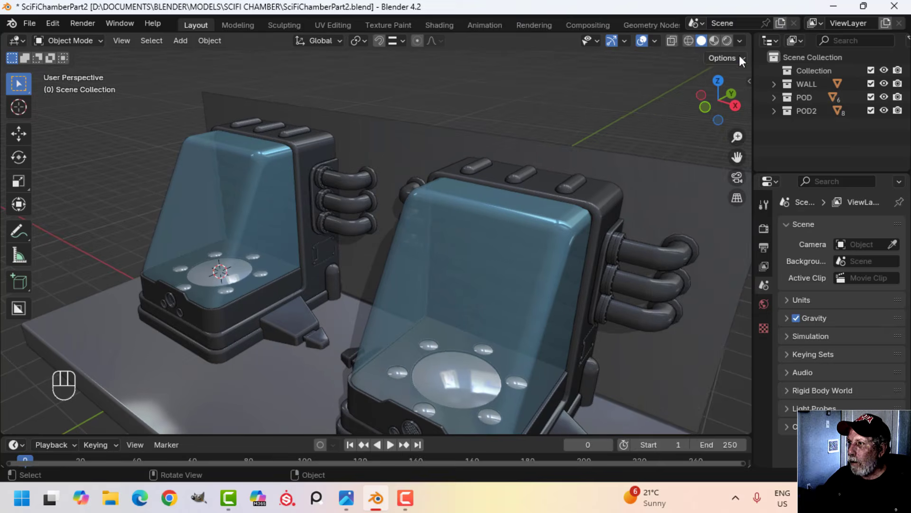
Step: Replace the viewport MatCap with the soft pale grey sphere
click(739, 41)
click(729, 133)
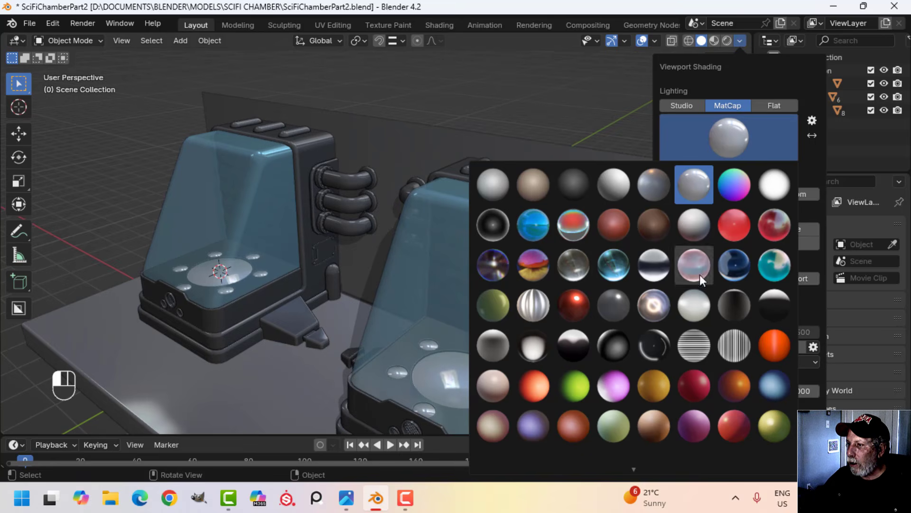
click(688, 306)
Step: Turn on the Face Orientation overlay to check the normals on both pods
shift+middle_drag(560, 297, 485, 176)
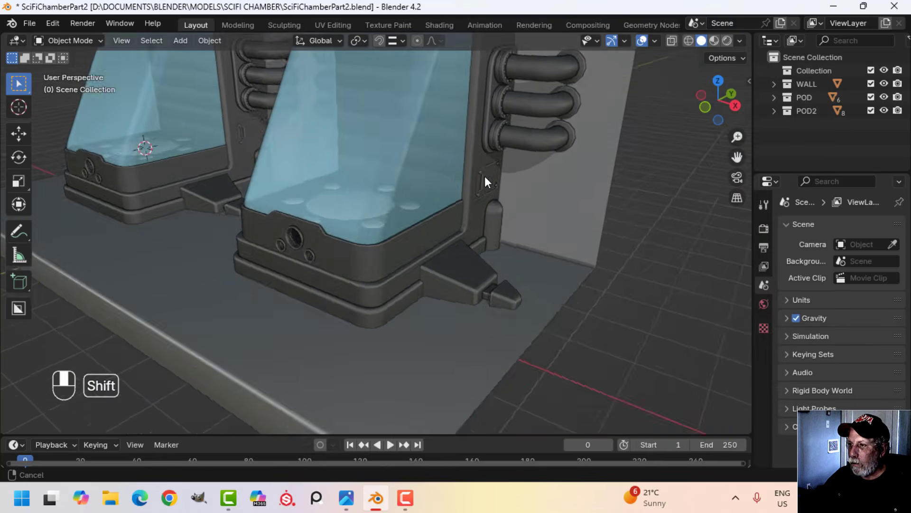
scroll(484, 190, up, 4)
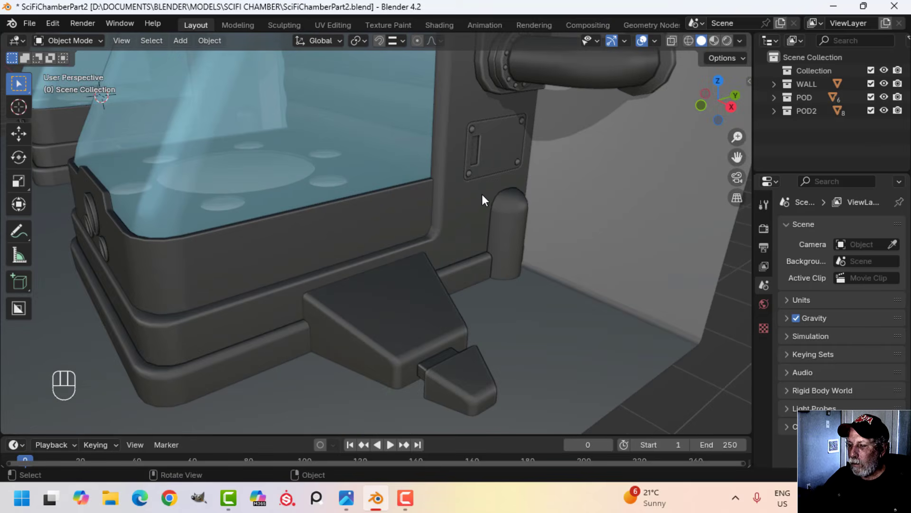
shift+middle_drag(482, 195, 565, 231)
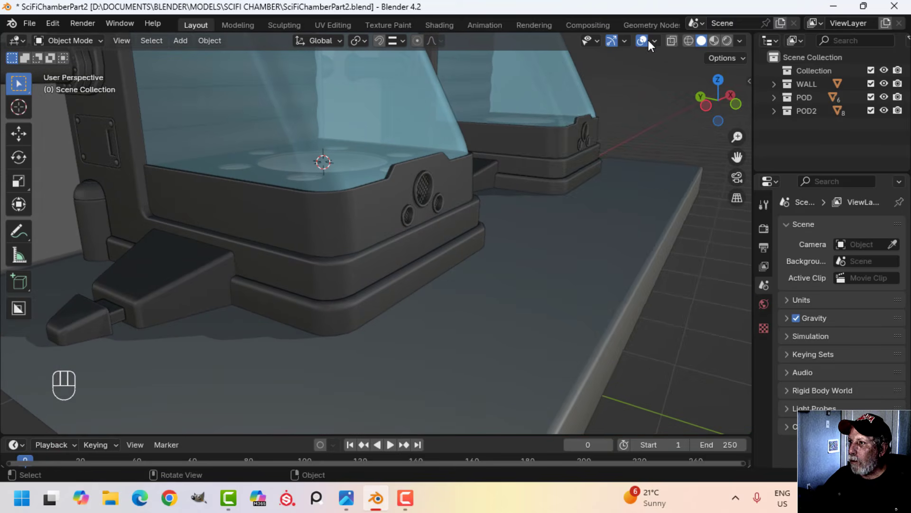
click(654, 42)
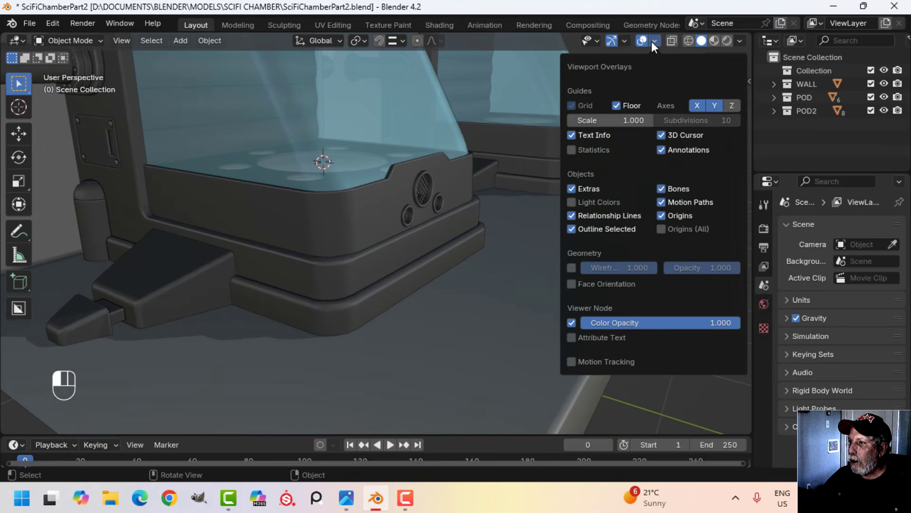
click(607, 281)
Step: Reveal any hidden geometry in the original pod's body and recalculate all its normals to the outside
mouse_move(429, 258)
middle_down()
mouse_move(347, 251)
mouse_move(423, 270)
middle_up()
scroll(348, 250, up, 4)
click(343, 198)
key(Tab)
key(a)
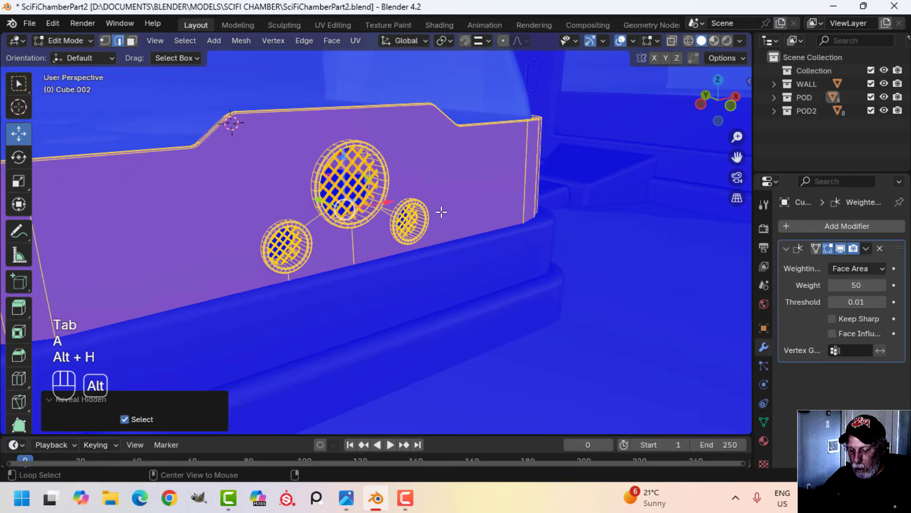
key(alt+n)
click(441, 212)
key(Tab)
scroll(441, 212, down, 6)
key(alt+a)
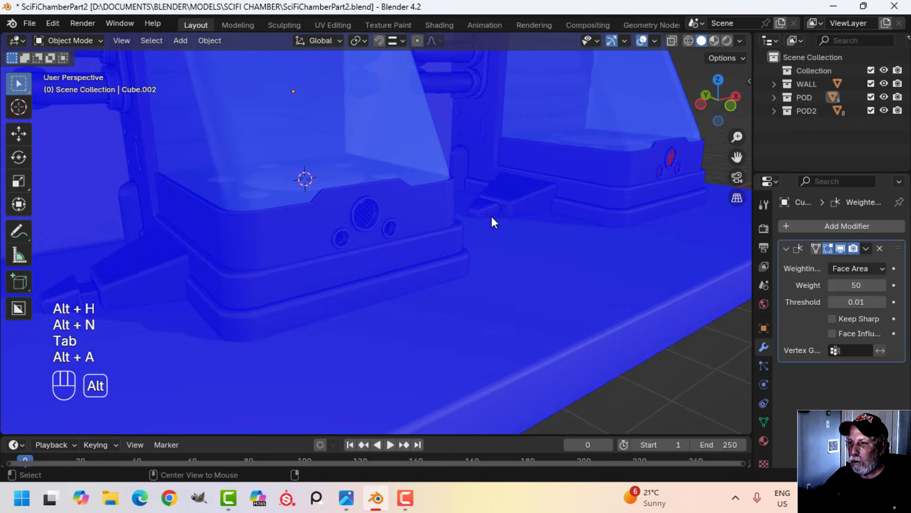
Step: Recalculate all normals of the second pod's front base, including its round vents, to the outside
middle_drag(492, 215, 446, 214)
shift+middle_drag(579, 214, 389, 216)
click(480, 206)
key(Tab)
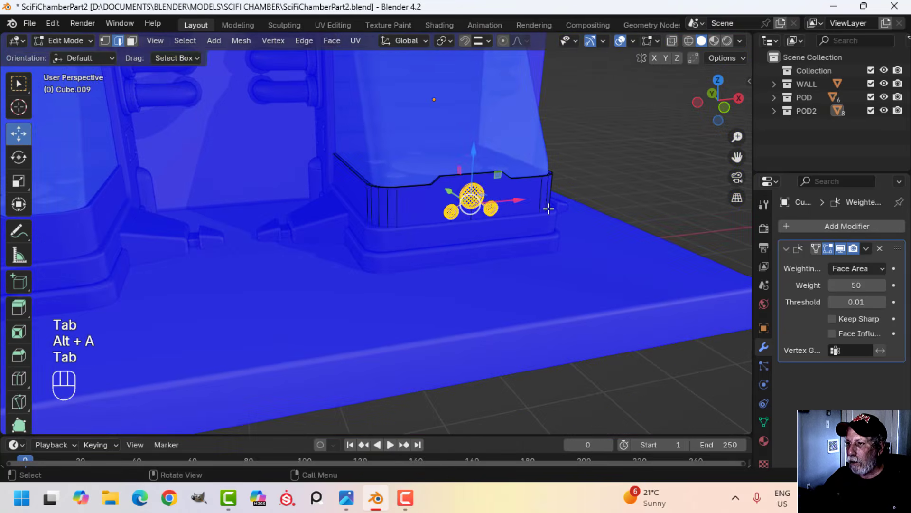
key(a)
key(alt+n)
click(547, 209)
key(Tab)
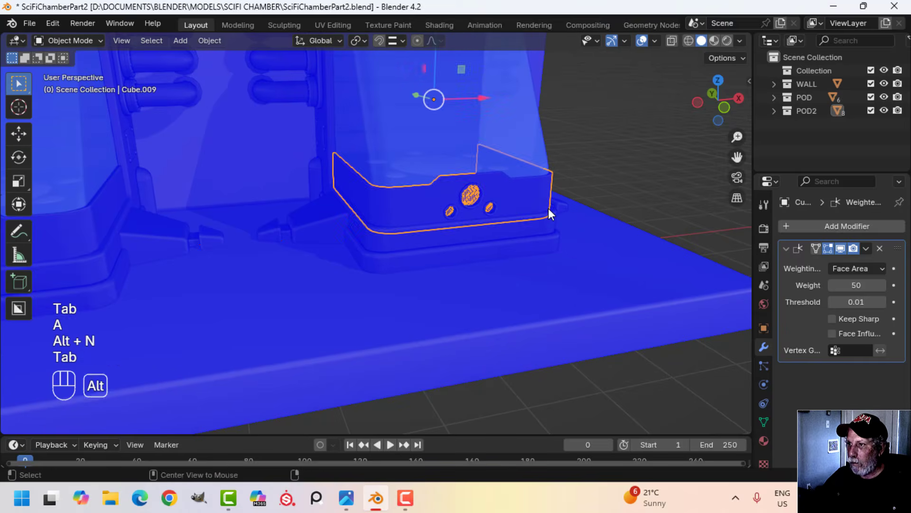
key(alt+a)
Step: Turn off the Face Orientation overlay to bring back the normal shading of both pods
click(655, 41)
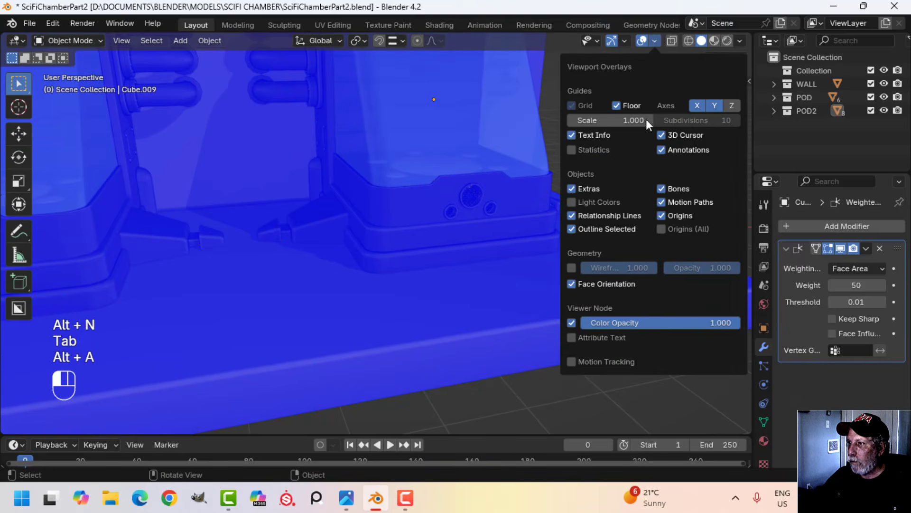
click(600, 284)
scroll(475, 271, down, 5)
shift+middle_drag(355, 255, 449, 263)
scroll(448, 265, up, 3)
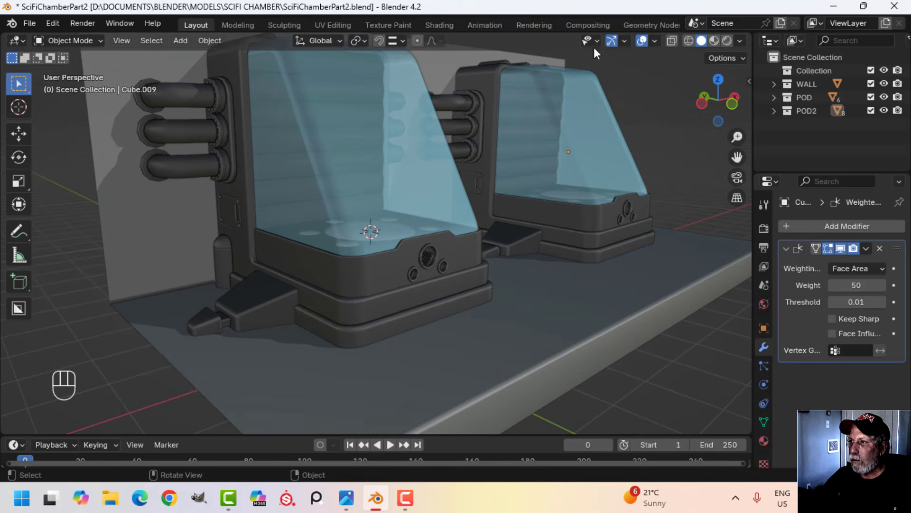
Step: Hide the viewport gizmos and overlays and maximize the 3D viewport
click(611, 41)
click(642, 40)
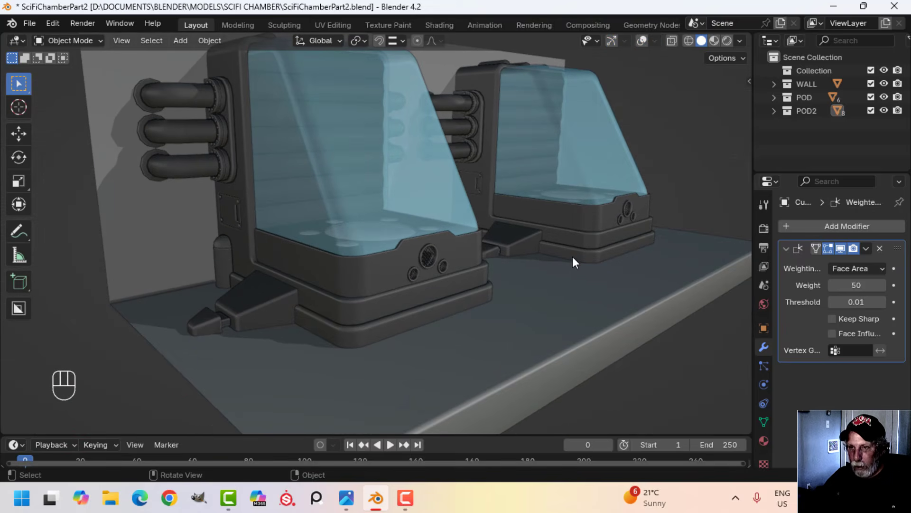
key(ctrl+space)
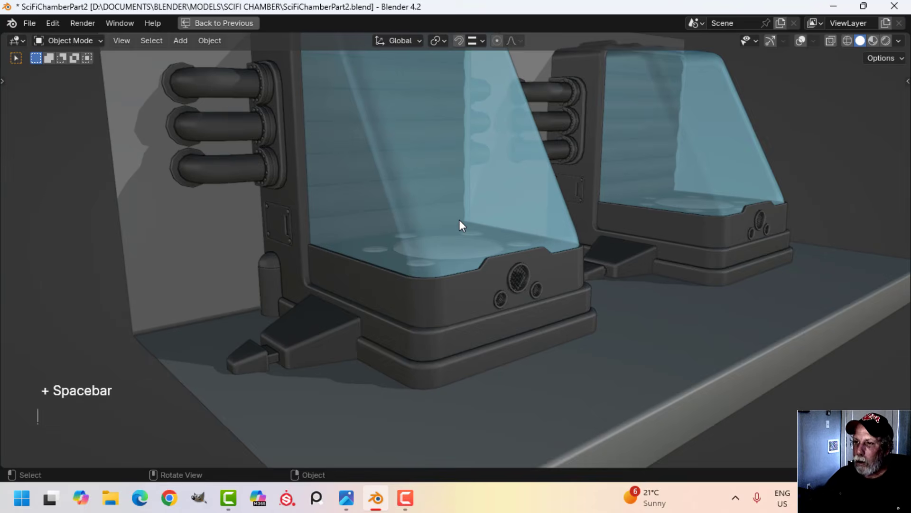
Step: Examine both pods, their glass covers, pipes and feet from both sides and at several distances
scroll(460, 229, down, 3)
shift+middle_drag(460, 229, 383, 284)
scroll(384, 295, up, 4)
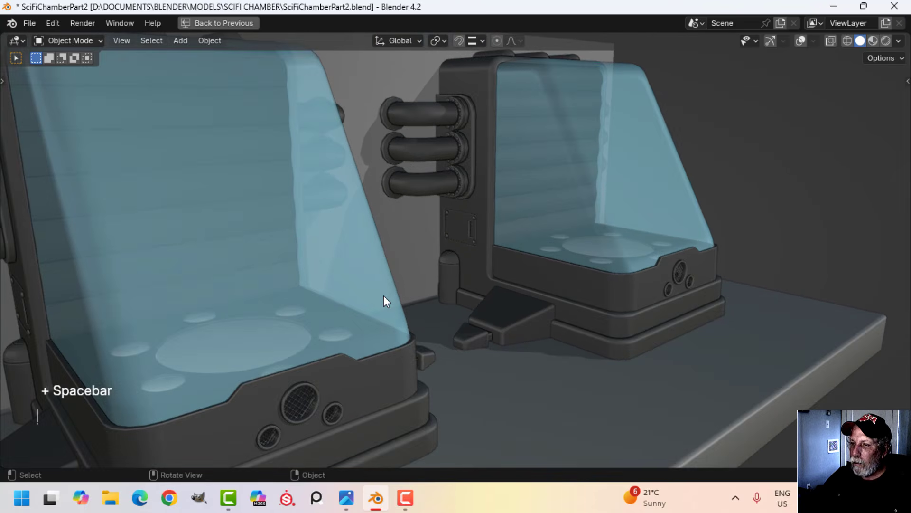
scroll(384, 295, down, 5)
middle_drag(332, 315, 326, 293)
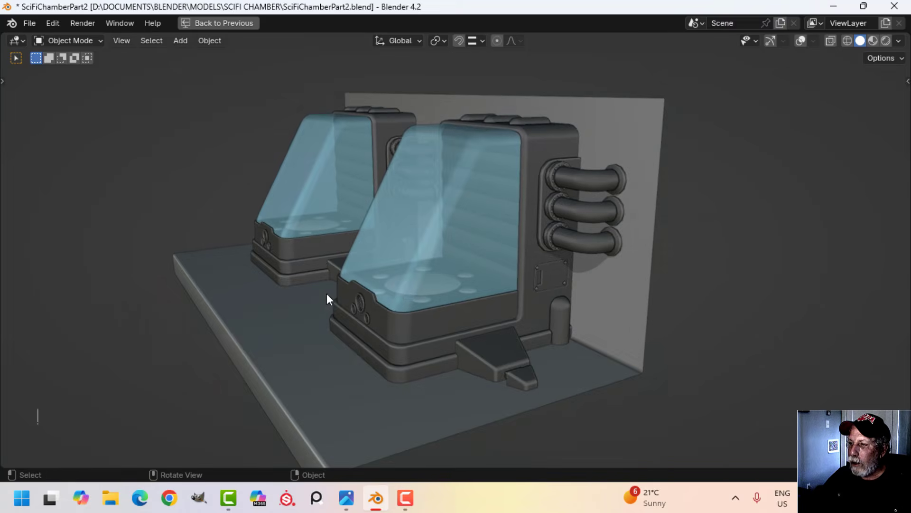
scroll(404, 294, up, 4)
shift+middle_drag(404, 295, 489, 274)
scroll(388, 240, up, 4)
scroll(390, 239, down, 4)
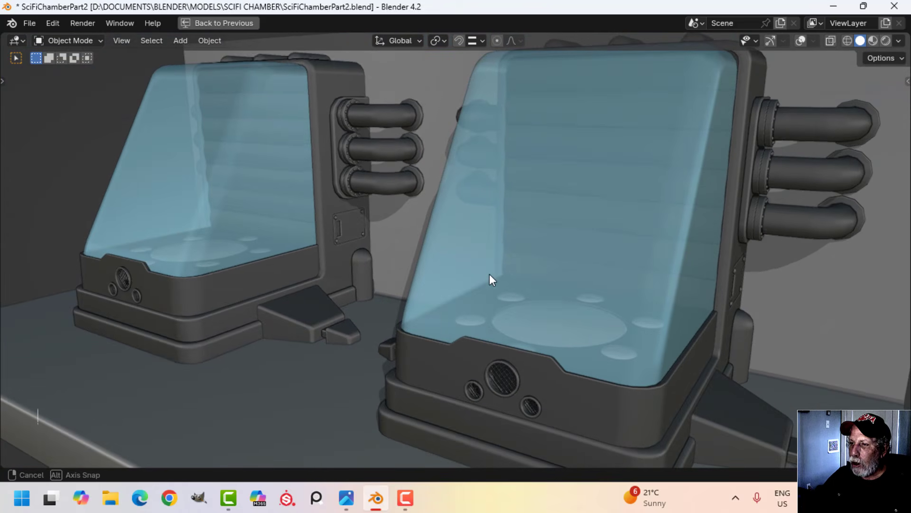
Step: Replace the viewport MatCap with the glossy sphere in pink and pale blue tones
click(898, 41)
click(803, 137)
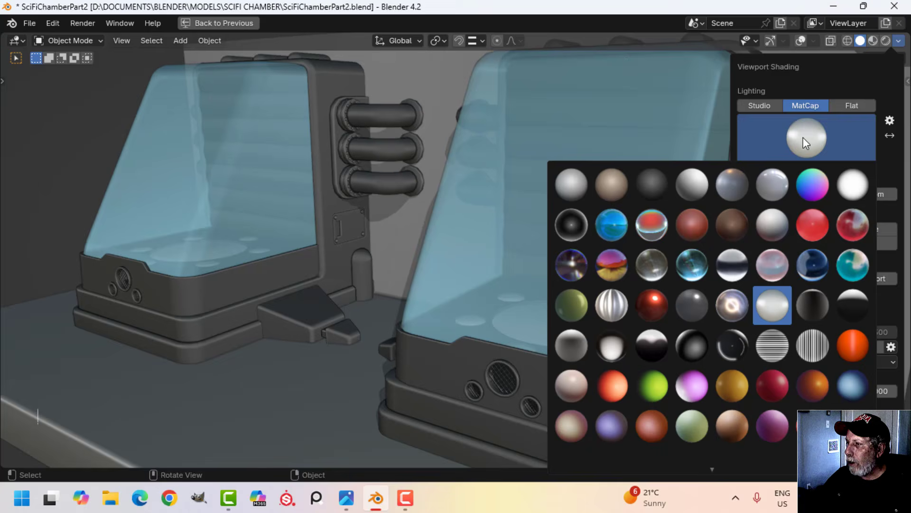
click(782, 269)
shift+middle_drag(525, 278, 463, 269)
scroll(483, 236, down, 2)
key(n)
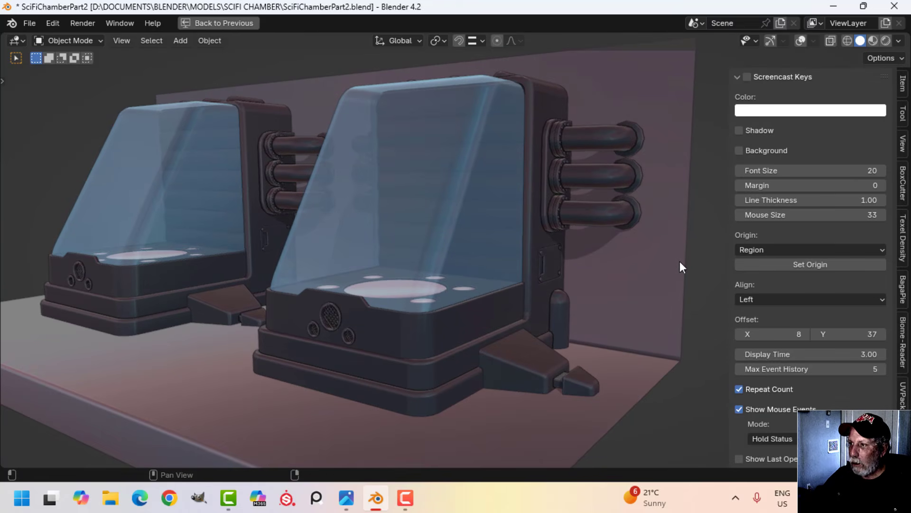
key(n)
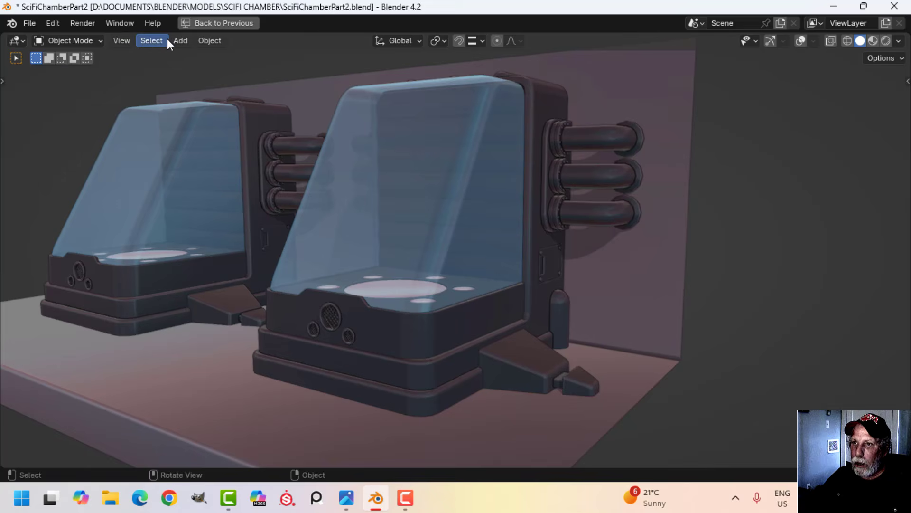
Step: Render the current viewport as an image, inspect both pods in it and close the render window
click(126, 41)
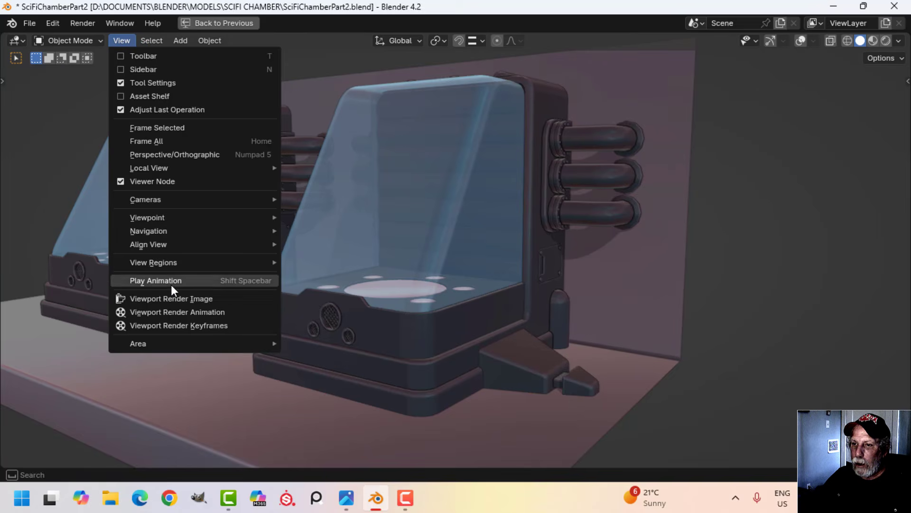
click(171, 298)
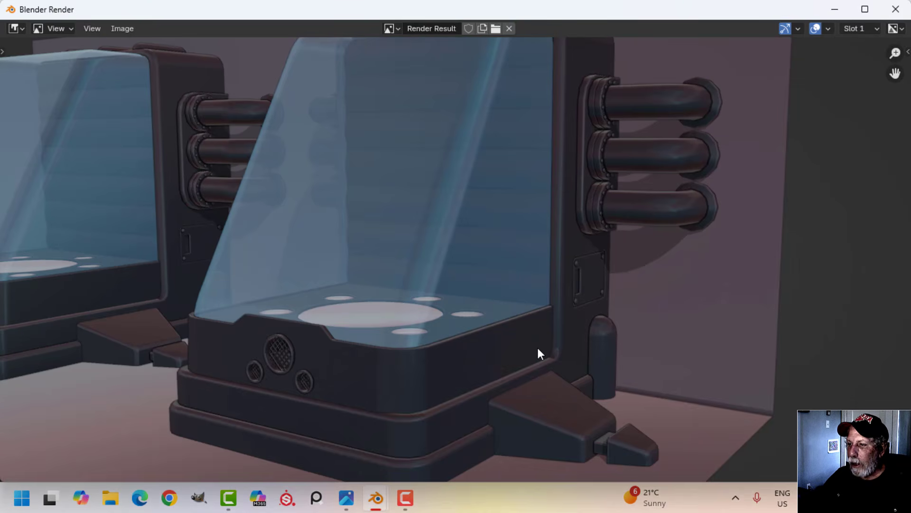
middle_drag(483, 188, 499, 147)
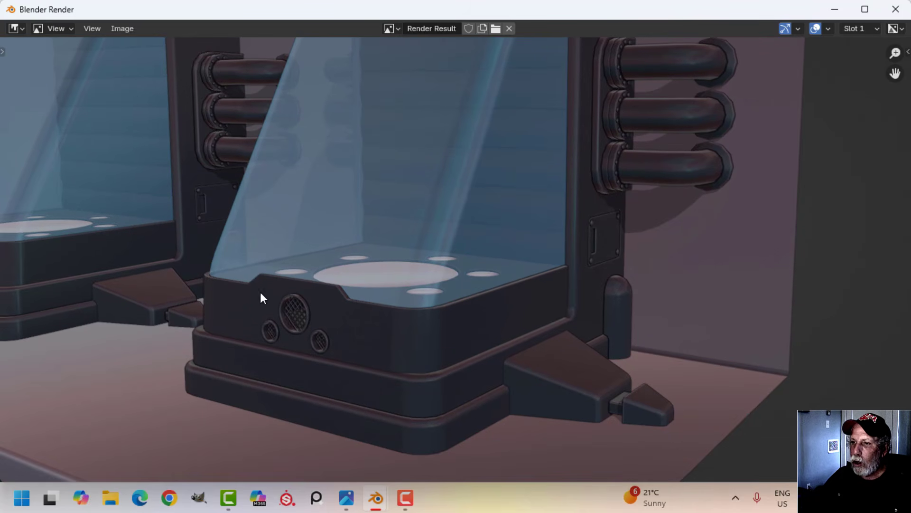
middle_drag(229, 341, 298, 385)
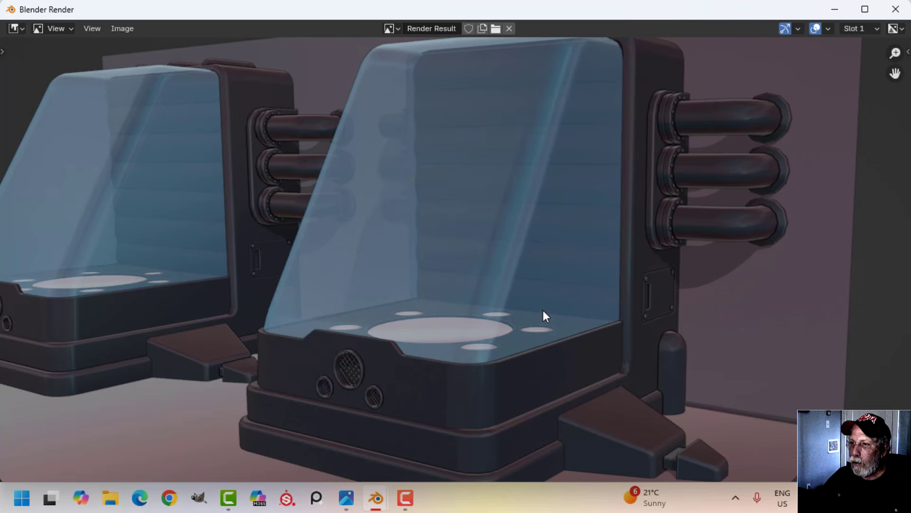
middle_drag(543, 310, 517, 305)
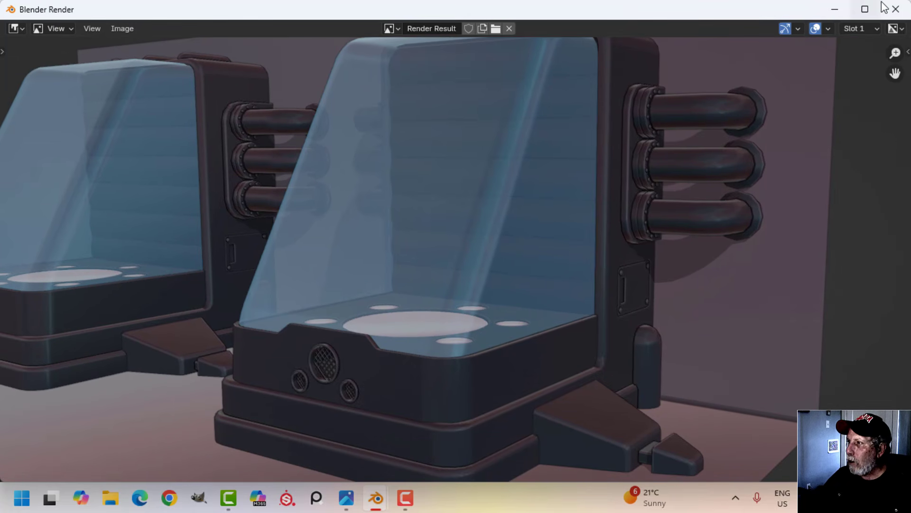
click(896, 9)
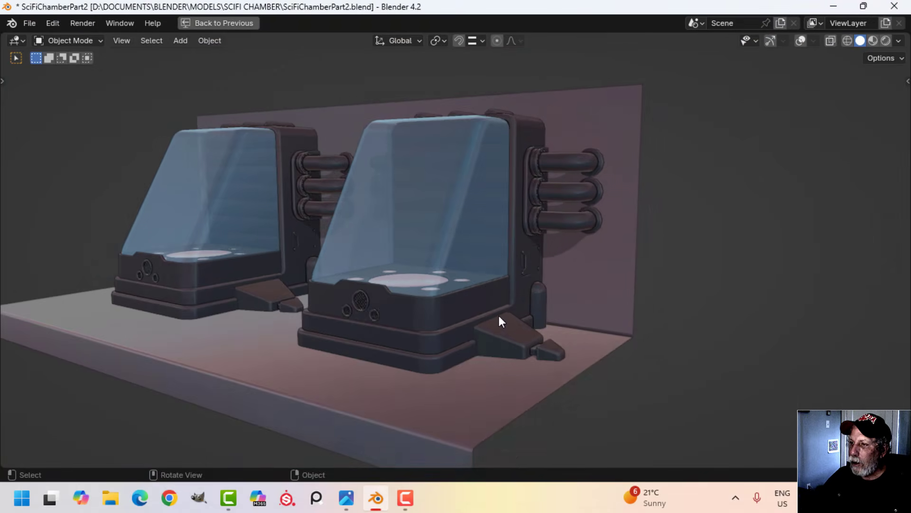
Step: Examine the finished chamber with both pods from the opposite side and slightly above under the new MatCap
middle_drag(499, 315, 476, 336)
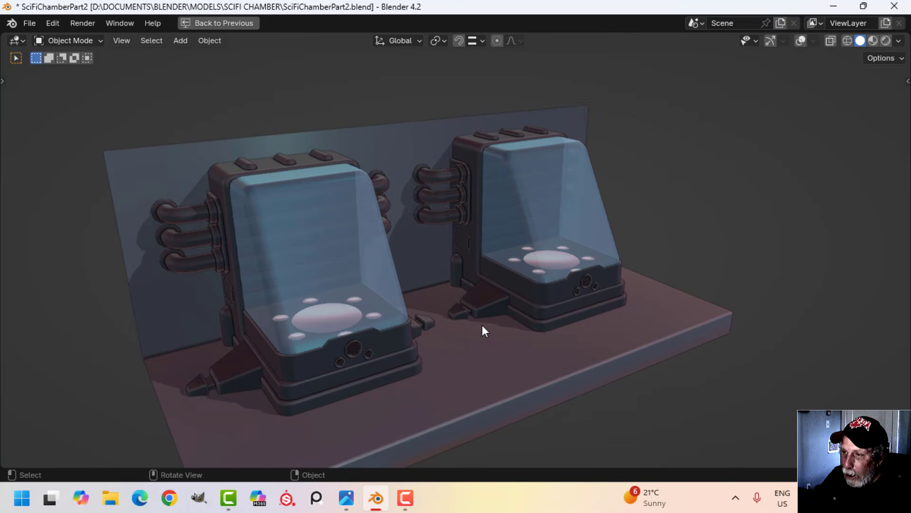
scroll(418, 324, up, 1)
middle_drag(428, 325, 469, 289)
middle_drag(398, 295, 451, 265)
scroll(413, 286, up, 3)
scroll(412, 285, down, 4)
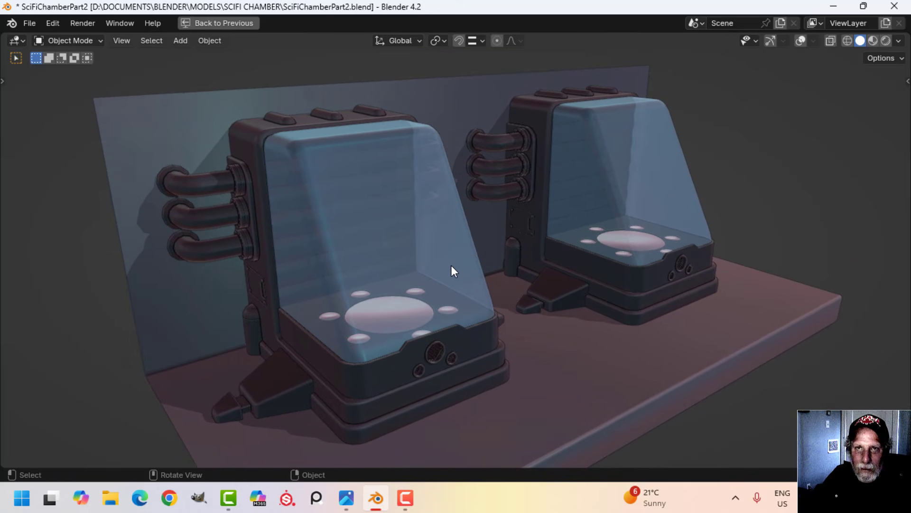